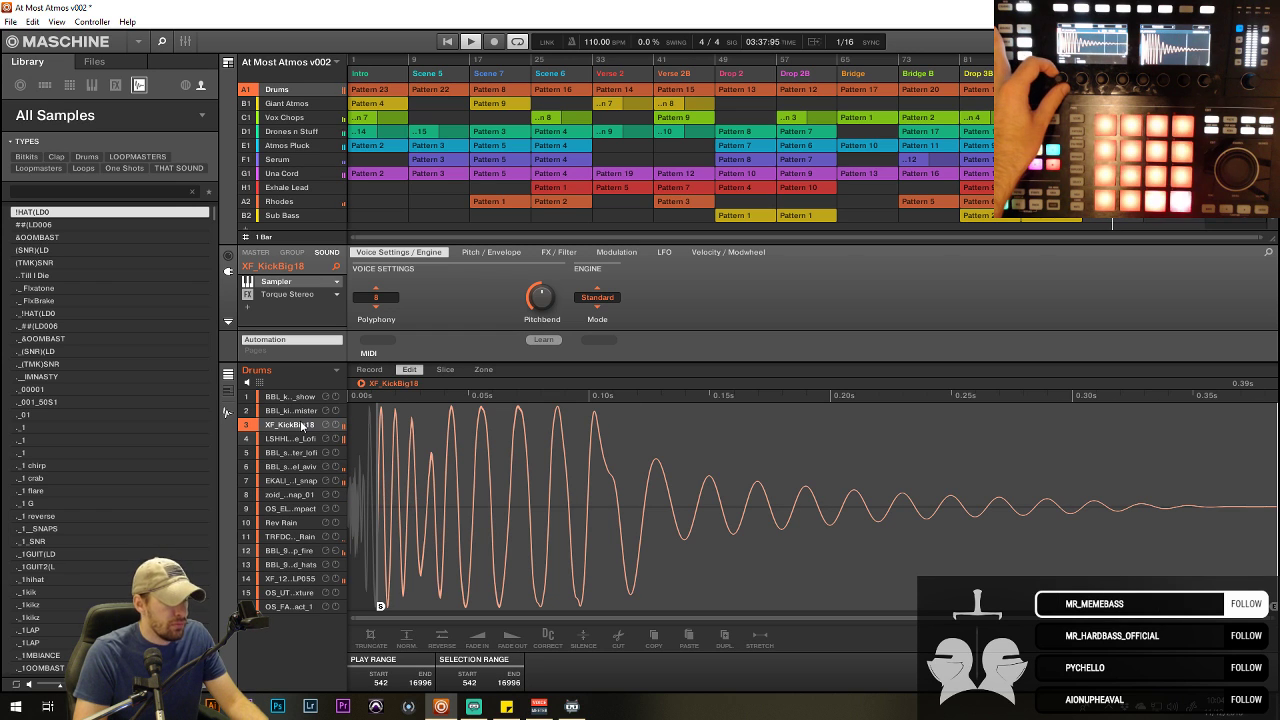
# - Shift all LSHHL_Snare_Lofi hits in Drop 2B's drum pattern slightly earlier onto the beat, and play back Drop 2
pyautogui.click(790, 72)
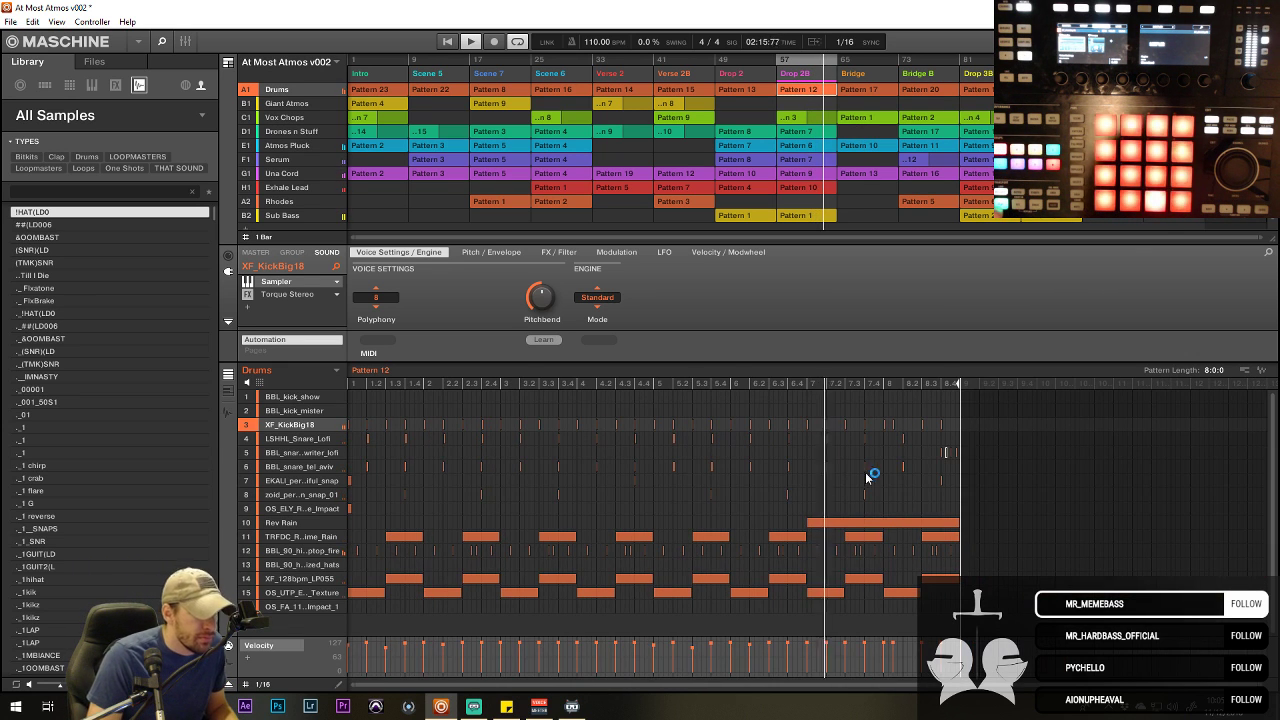
pyautogui.click(304, 440)
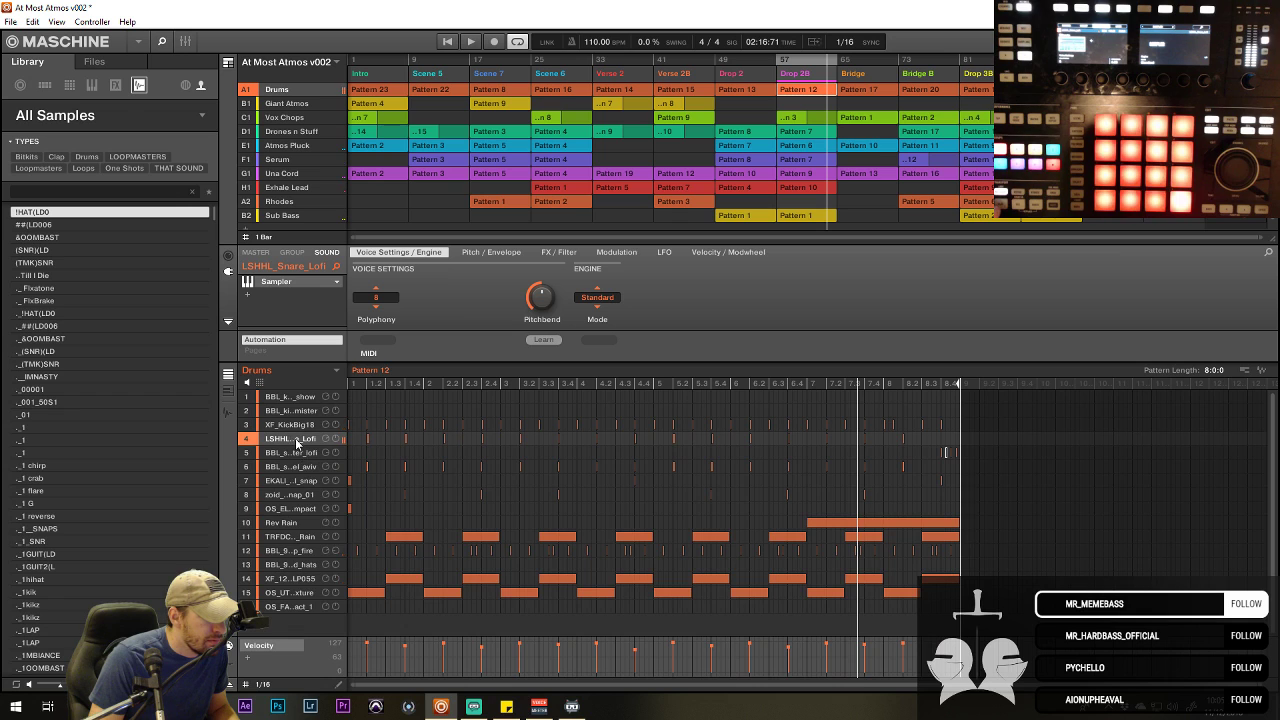
pyautogui.moveTo(925, 443); pyautogui.dragTo(318, 445)
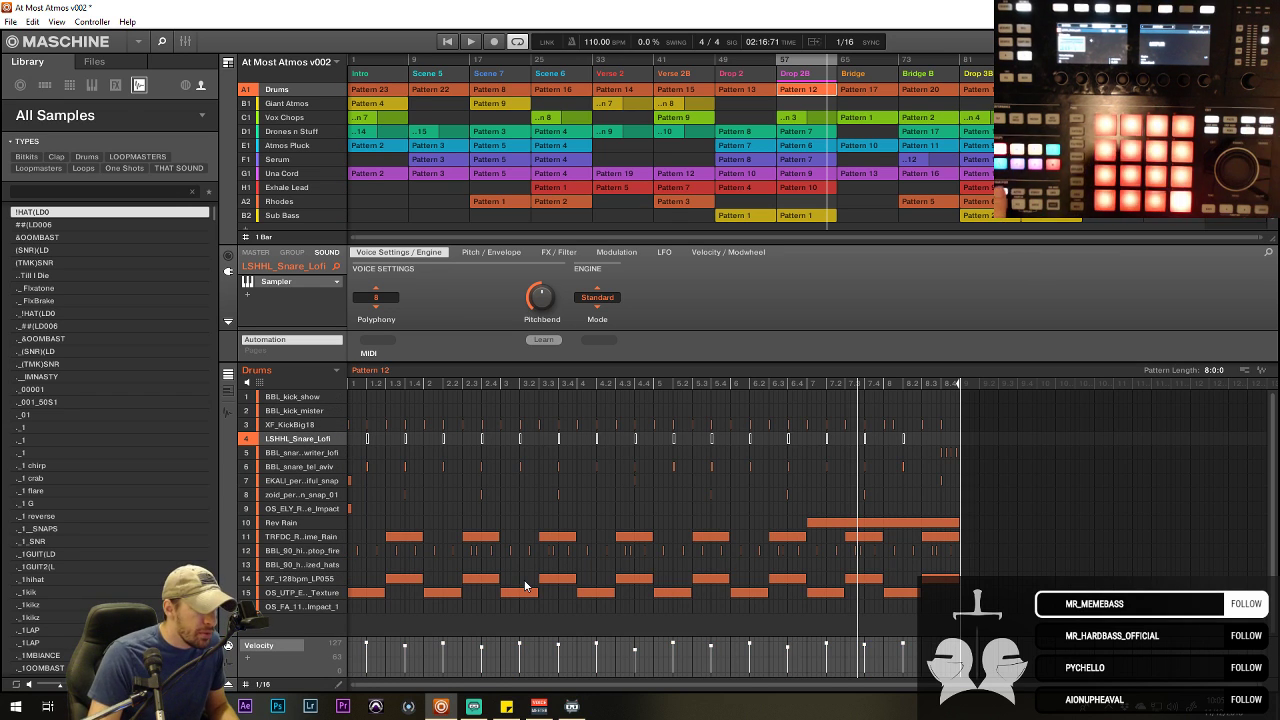
pyautogui.press('space')
pyautogui.moveTo(545, 681); pyautogui.dragTo(818, 470)
pyautogui.moveTo(745, 438); pyautogui.dragTo(735, 442)
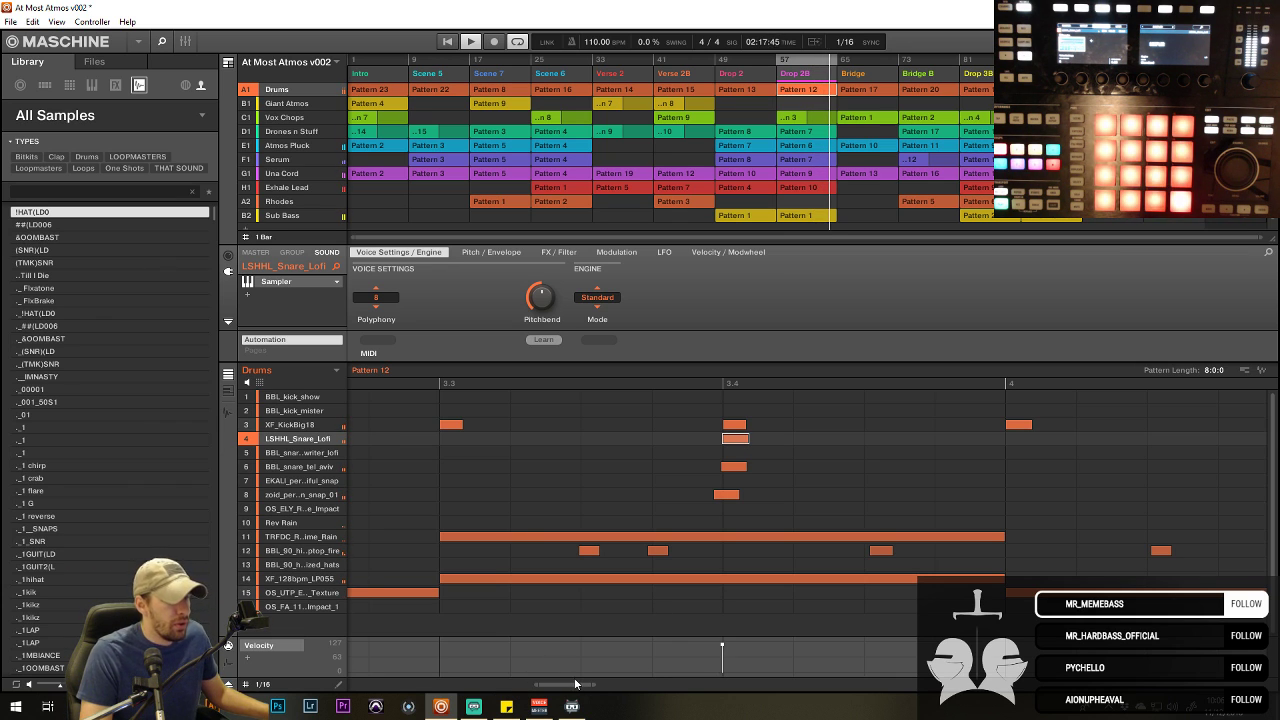
pyautogui.moveTo(575, 686); pyautogui.dragTo(748, 380)
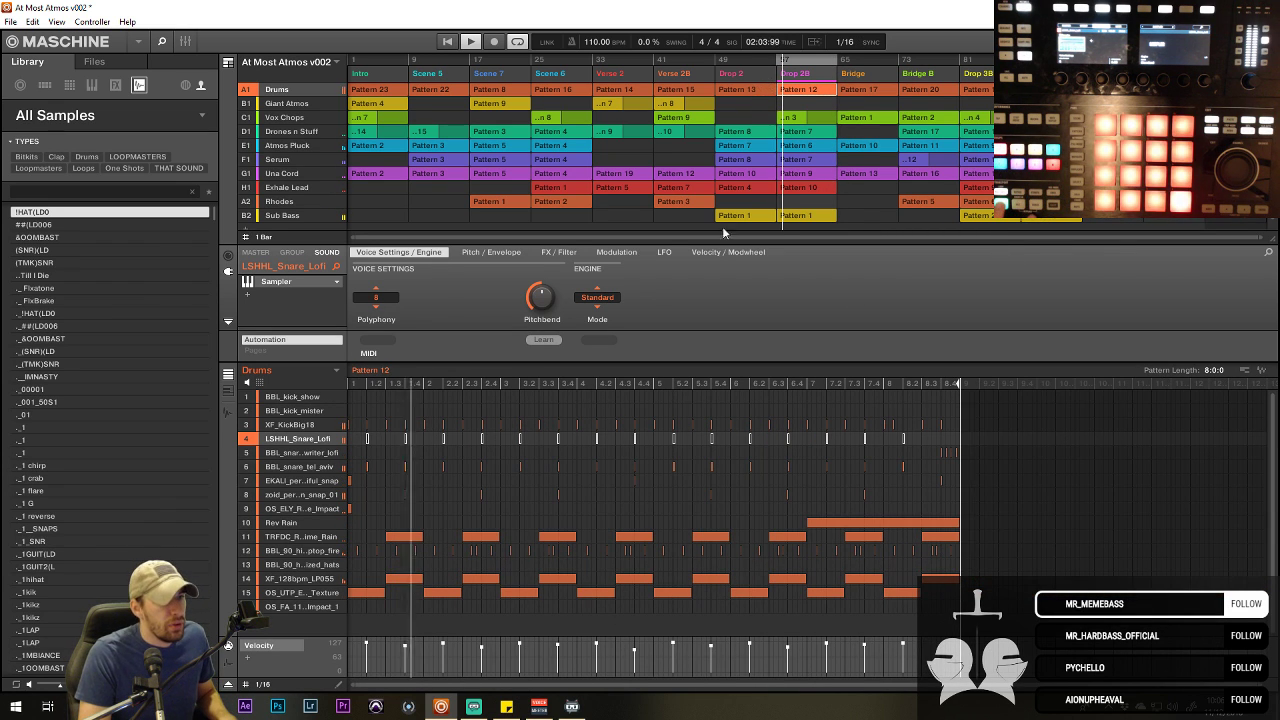
pyautogui.click(731, 73)
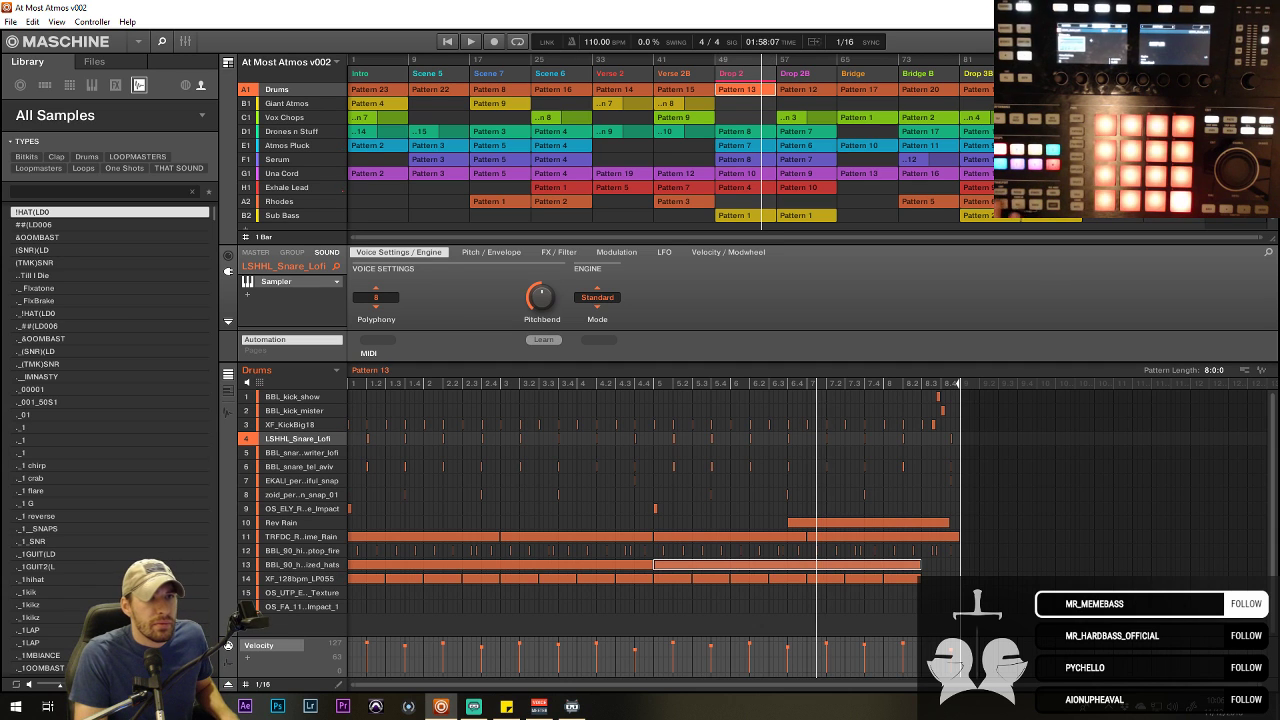
pyautogui.press('space')
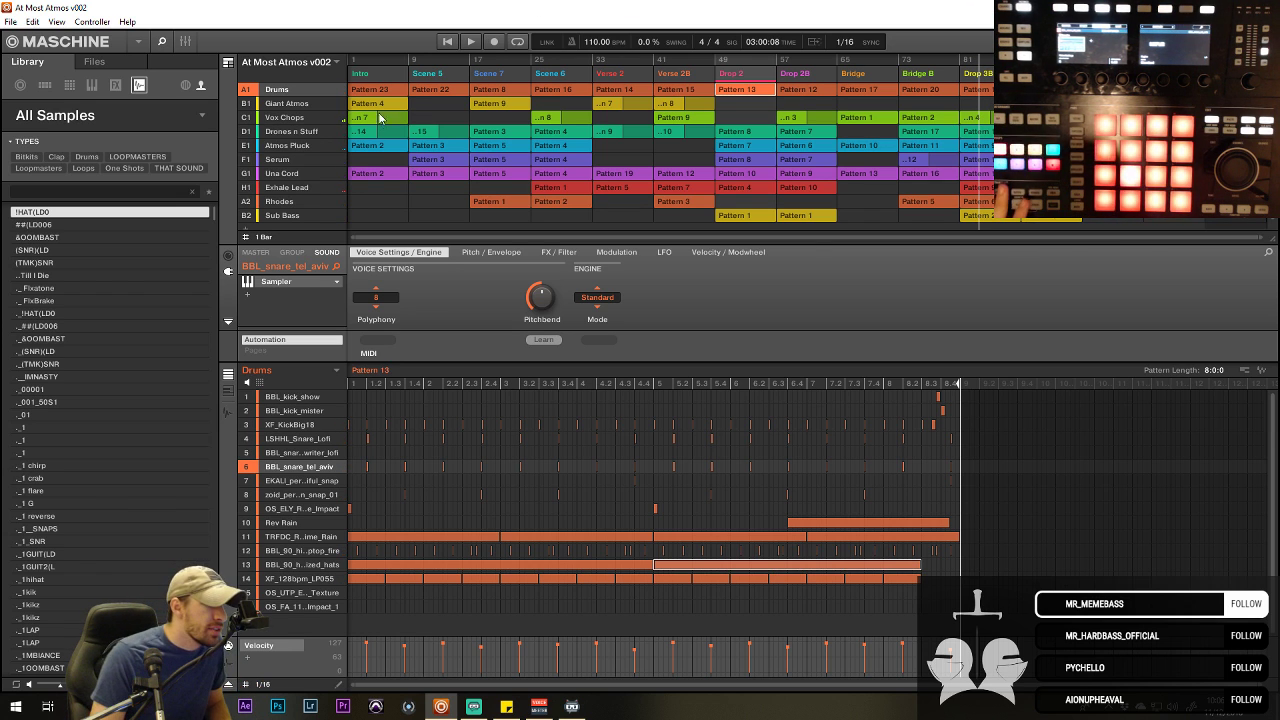
# - Duplicate the upper notes from bar 2.4 to 5 of Una Cord Pattern 5 in Scene 7 an octave higher, raising the first copy further
pyautogui.click(510, 175)
pyautogui.press('space')
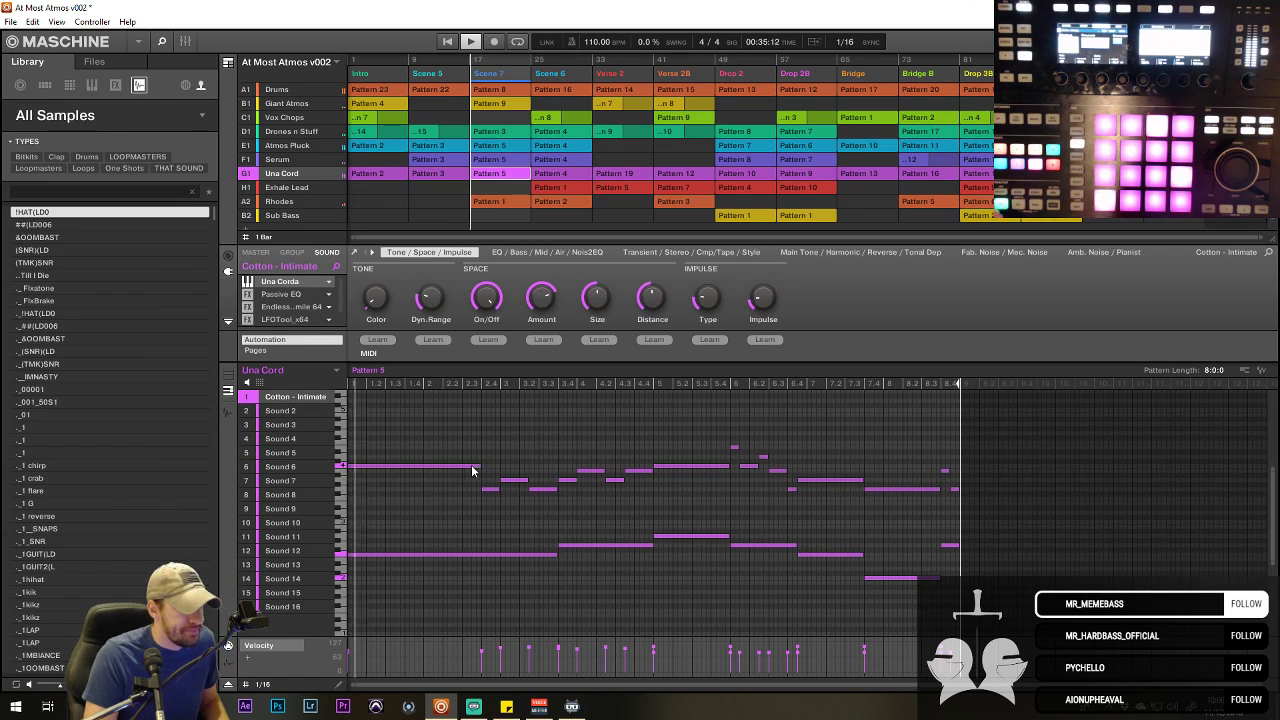
pyautogui.moveTo(482, 440); pyautogui.dragTo(660, 506)
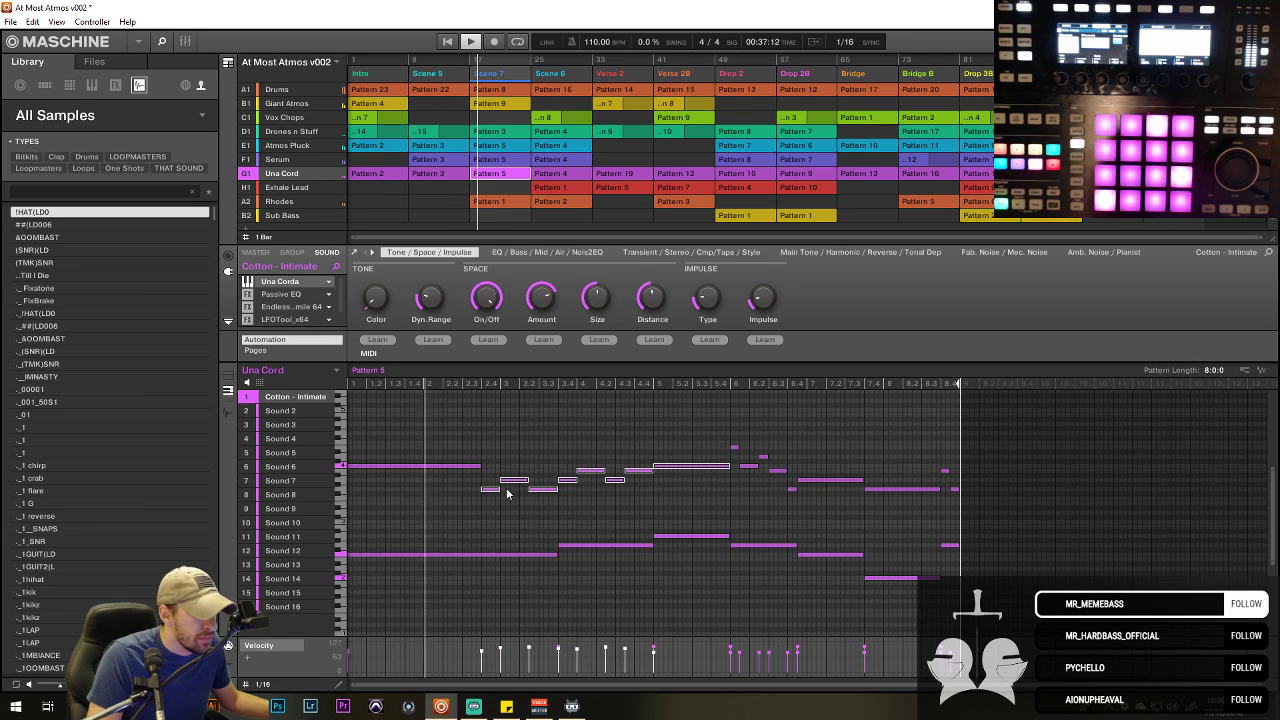
pyautogui.moveTo(490, 489); pyautogui.dragTo(489, 459)
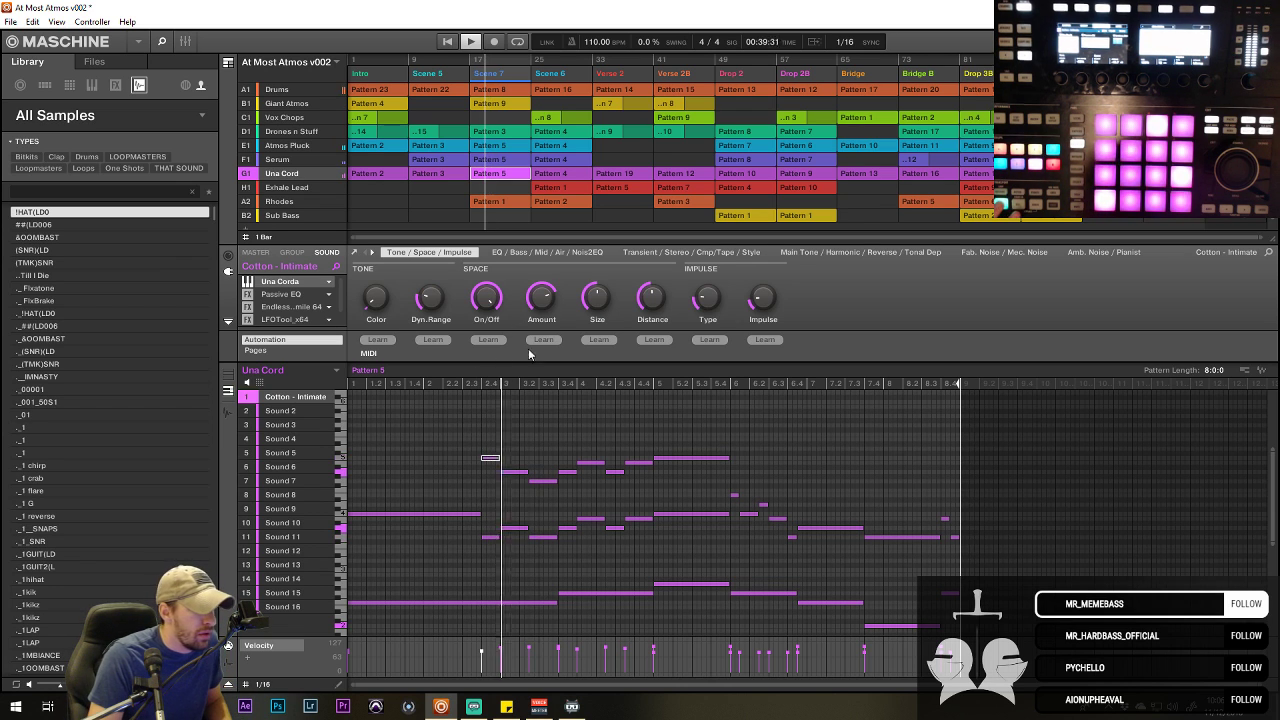
# - Raise the second, third and fourth notes of the new Una Cord upper melody, auditioning the phrase after each change
pyautogui.click(479, 56)
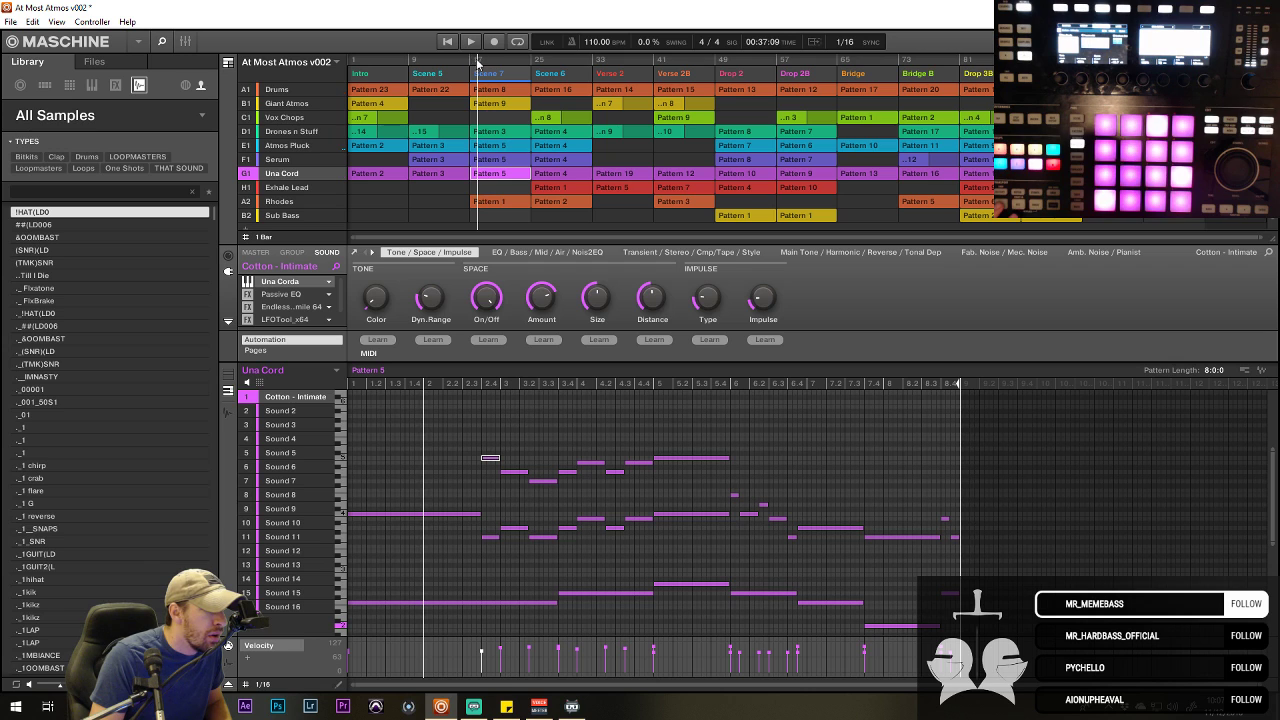
pyautogui.click(482, 58)
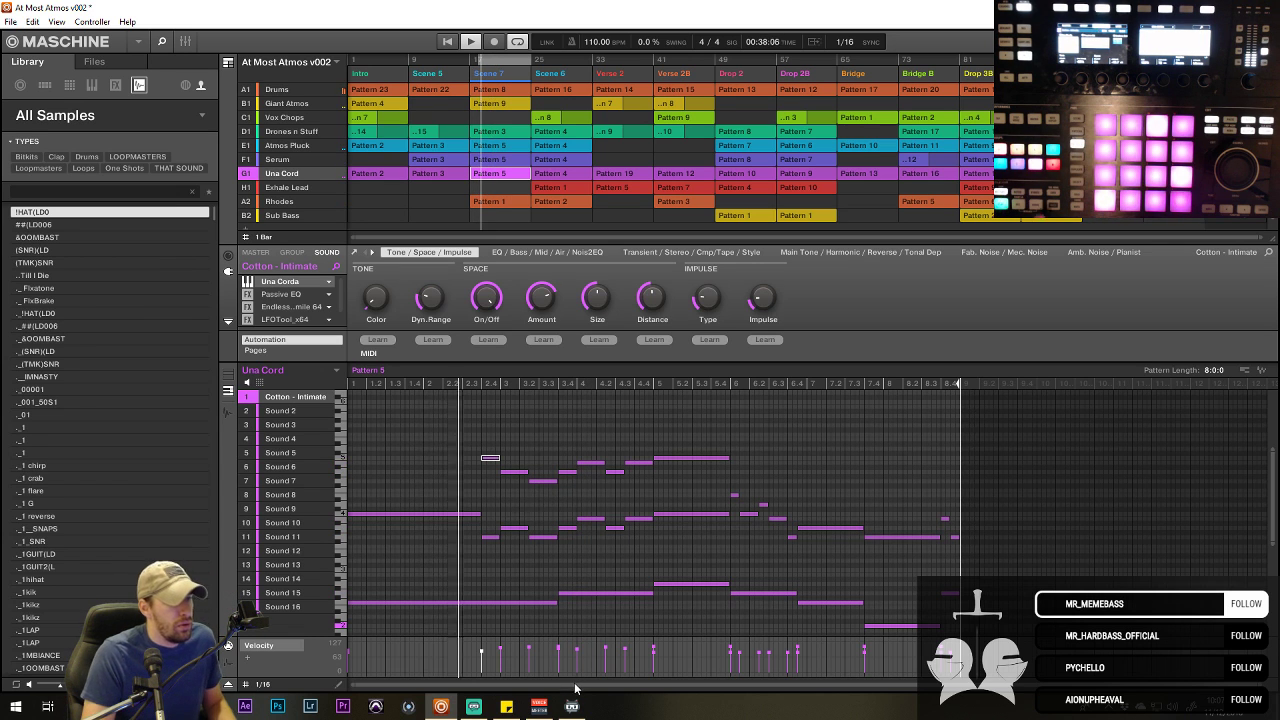
pyautogui.scroll(3, 580, 683)
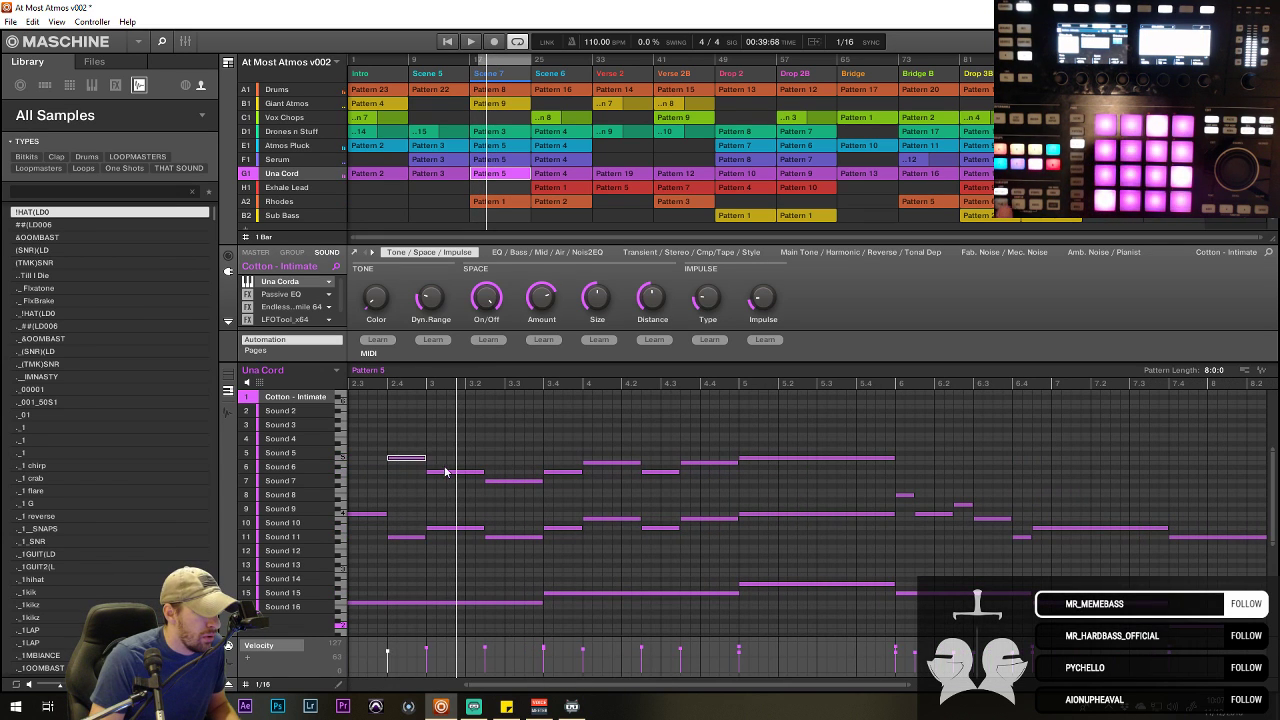
pyautogui.moveTo(437, 476); pyautogui.dragTo(437, 453)
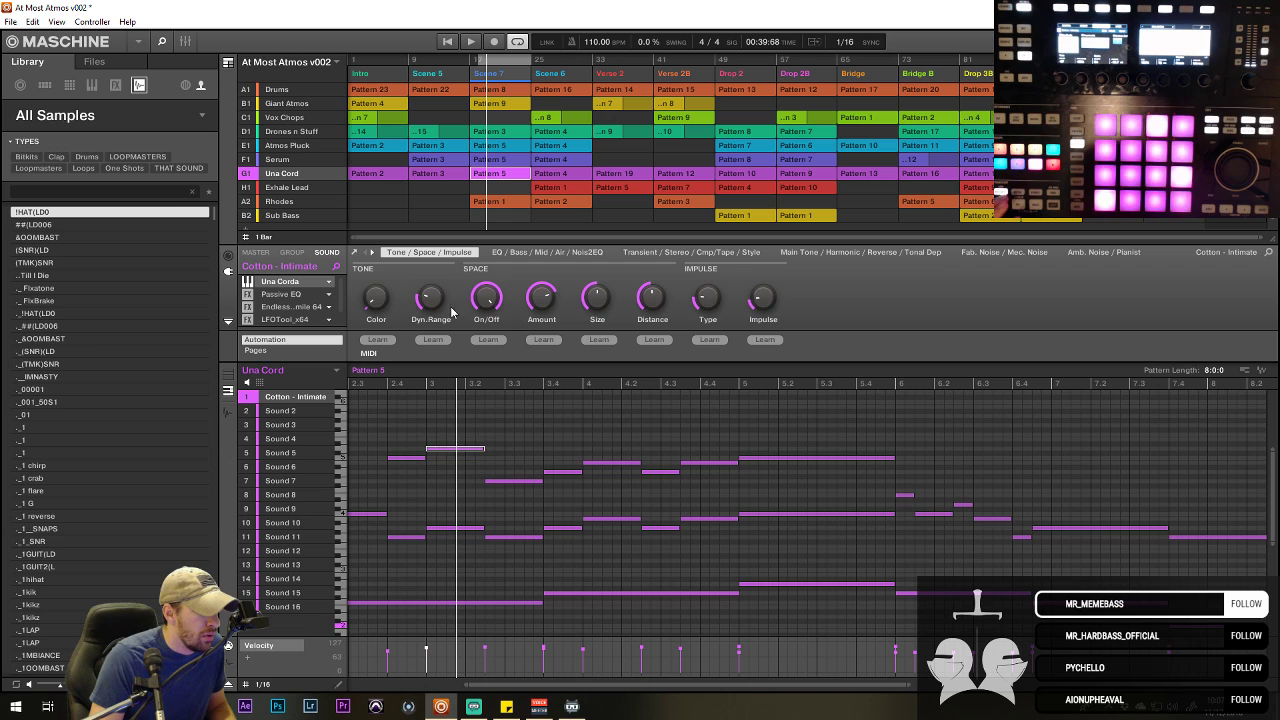
pyautogui.press('space')
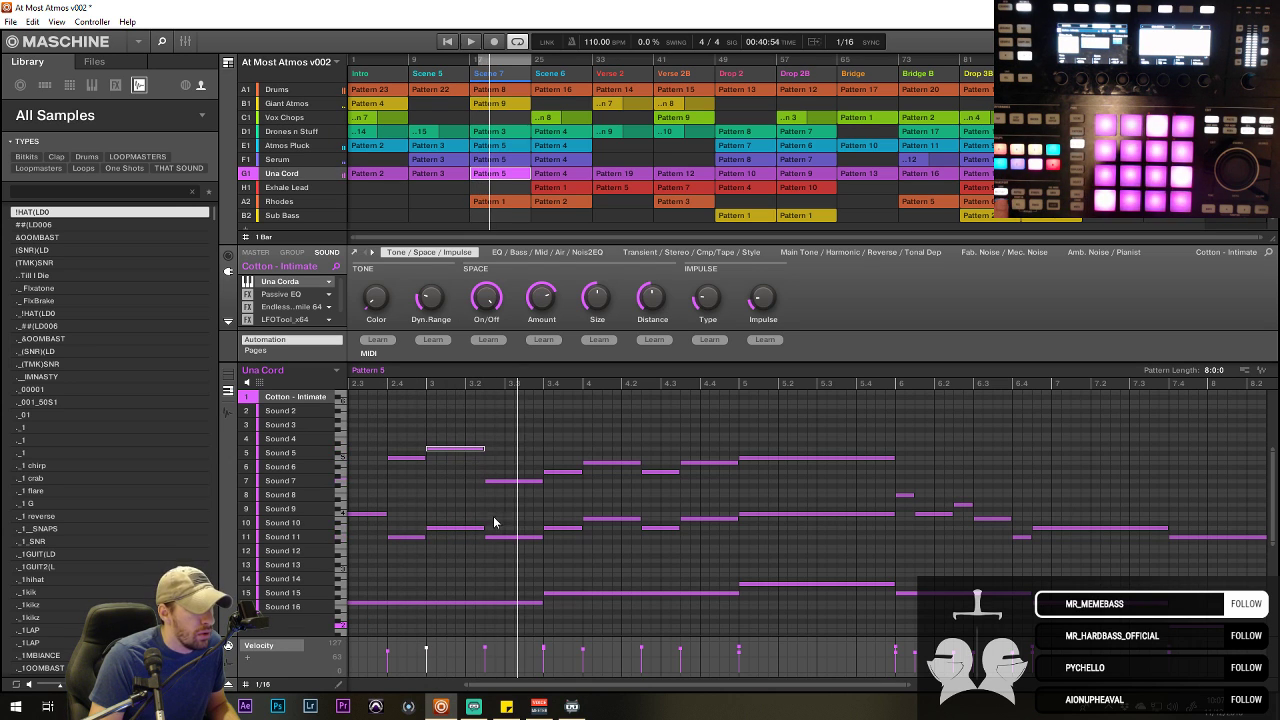
pyautogui.click(497, 478)
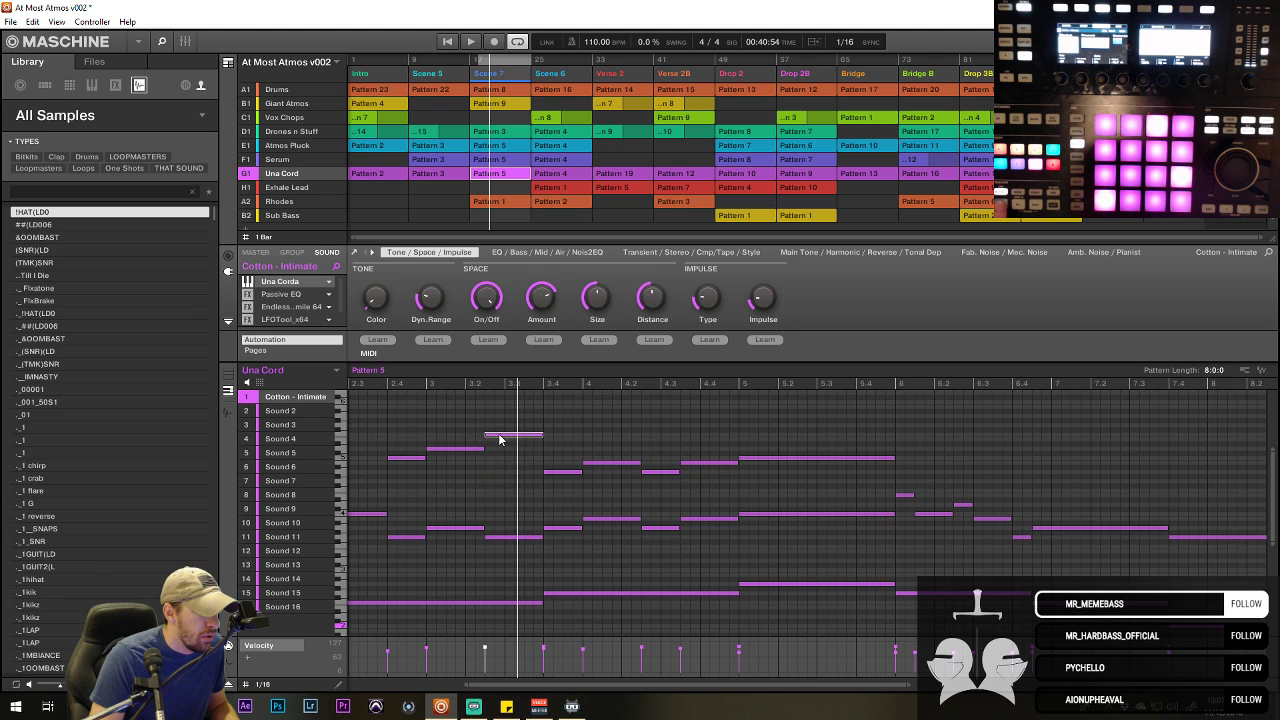
pyautogui.moveTo(500, 440); pyautogui.dragTo(500, 438)
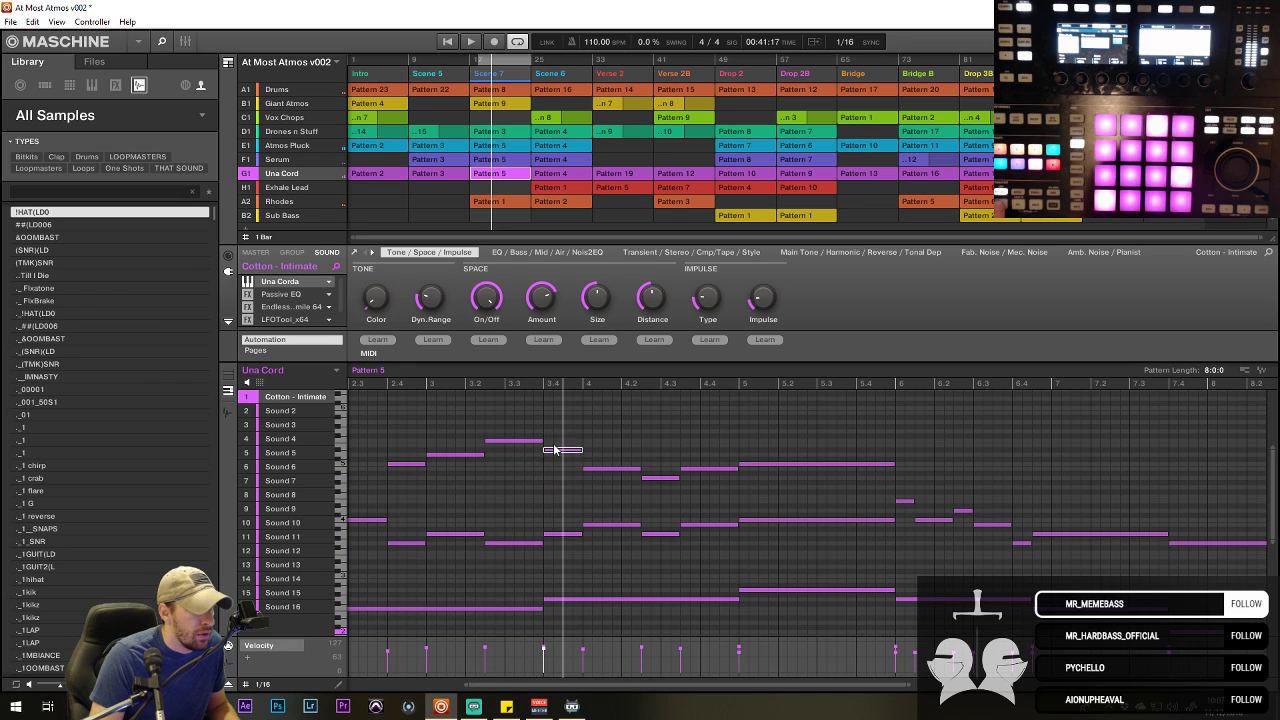
pyautogui.click(396, 385)
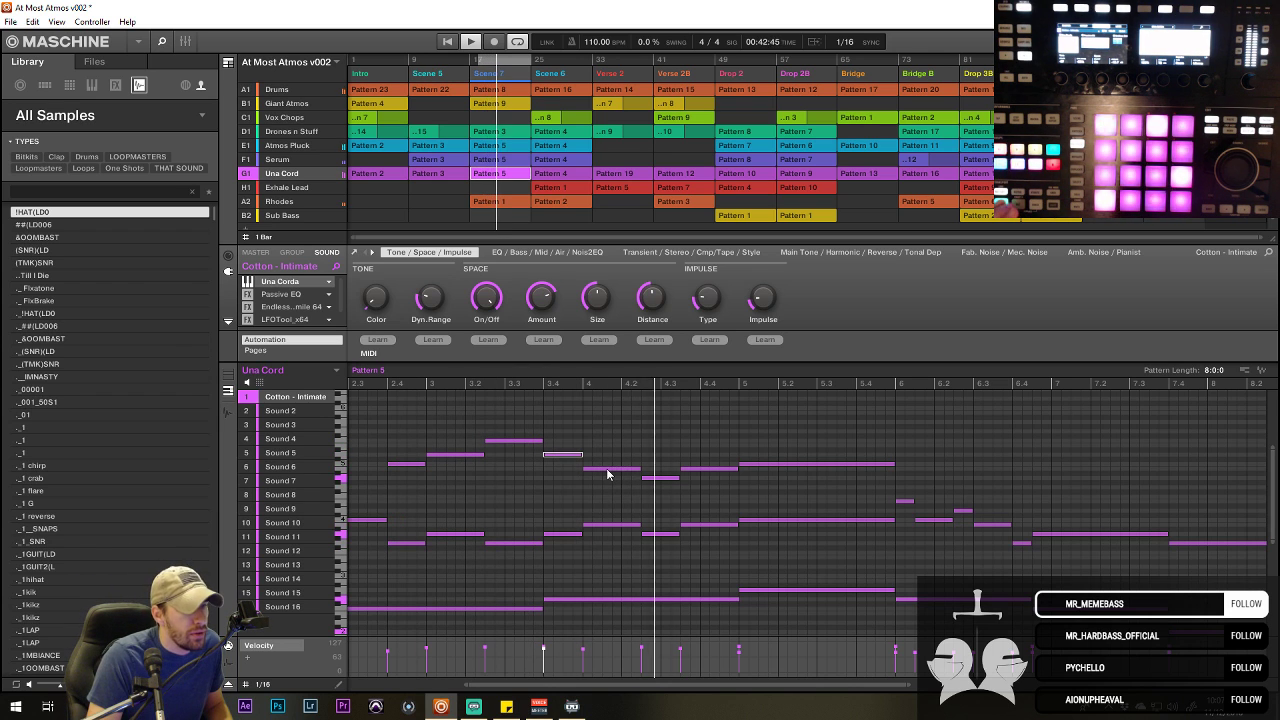
# - Raise the velocity of the new Una Cord upper melody and move its fourth note up slightly
pyautogui.press('space')
pyautogui.moveTo(392, 414); pyautogui.dragTo(827, 484)
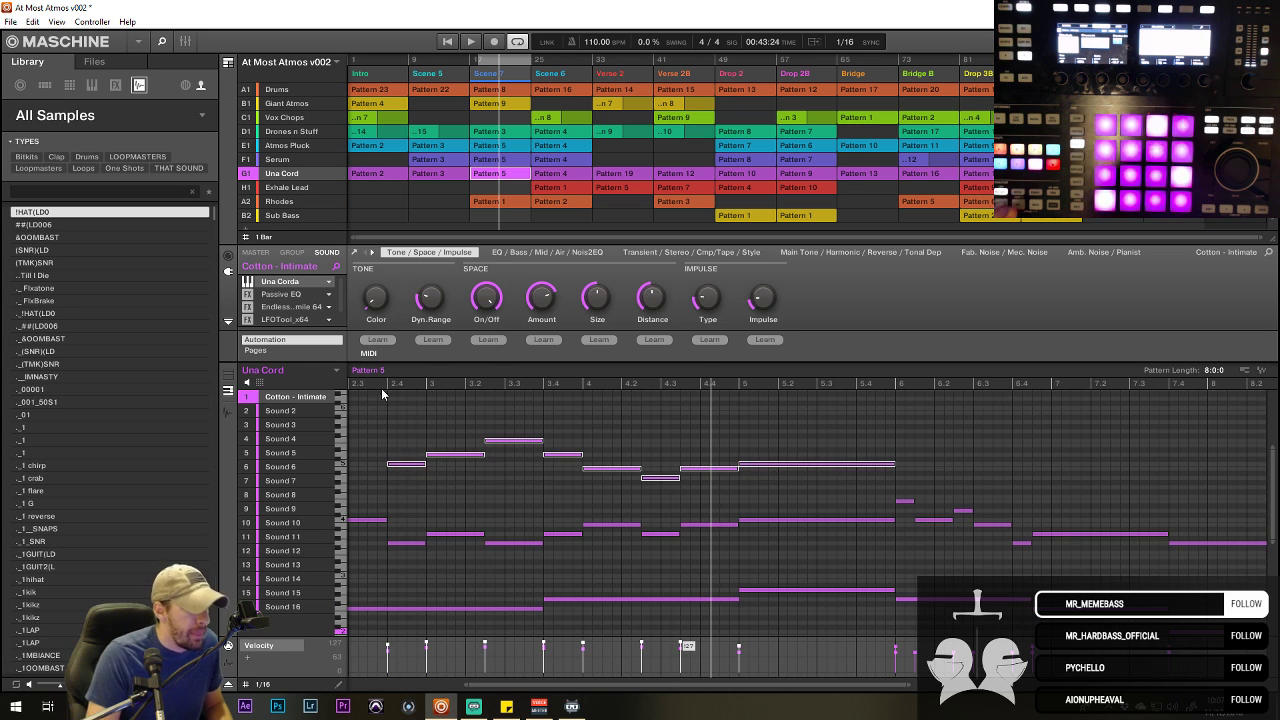
pyautogui.press('space')
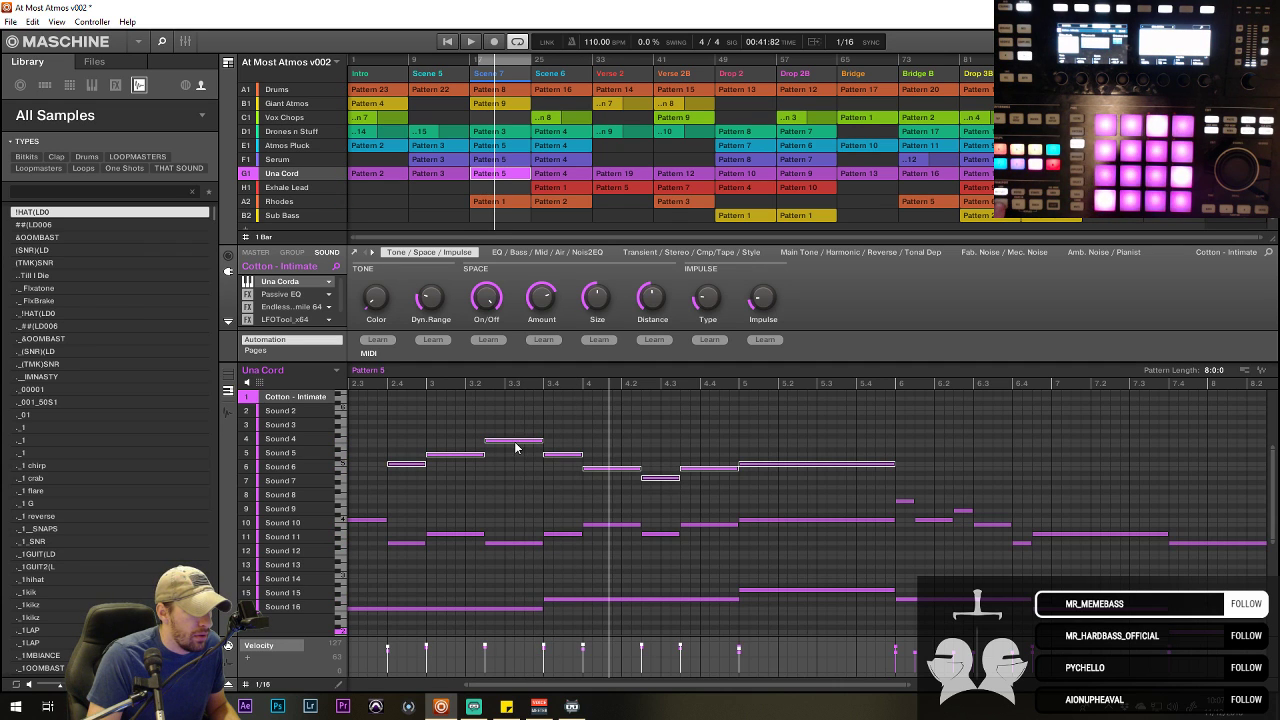
pyautogui.click(558, 453)
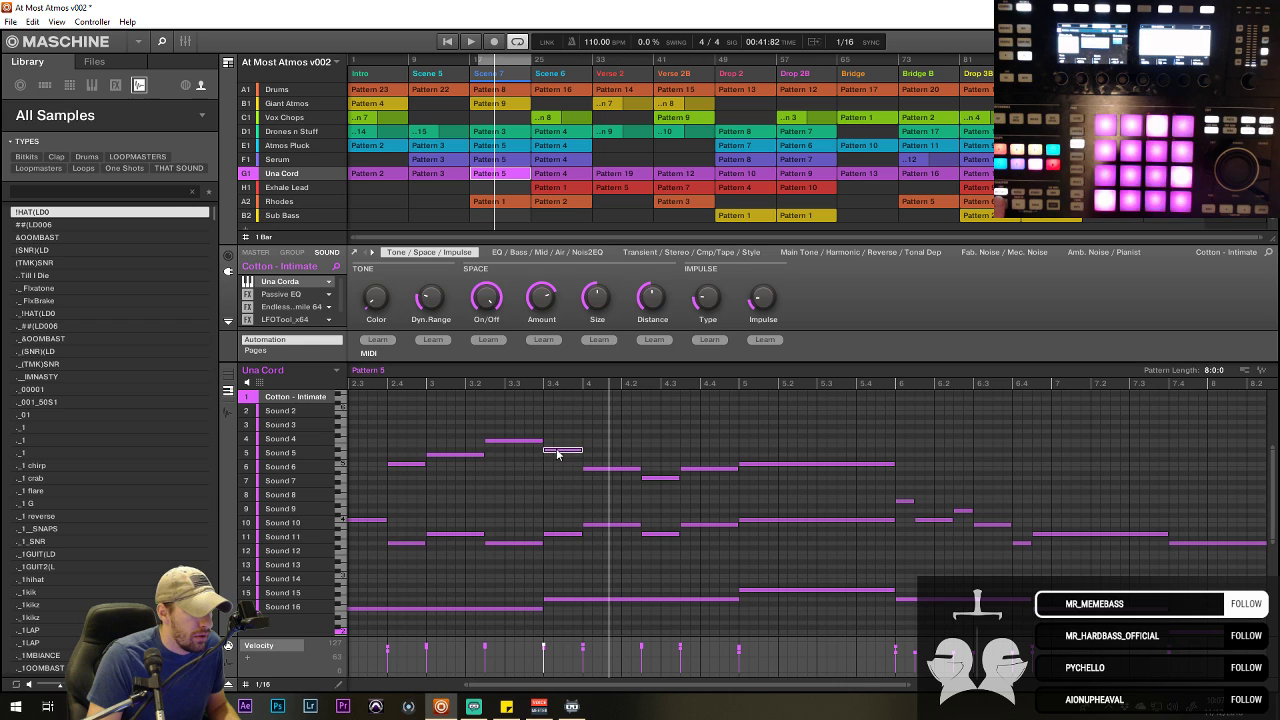
pyautogui.click(373, 390)
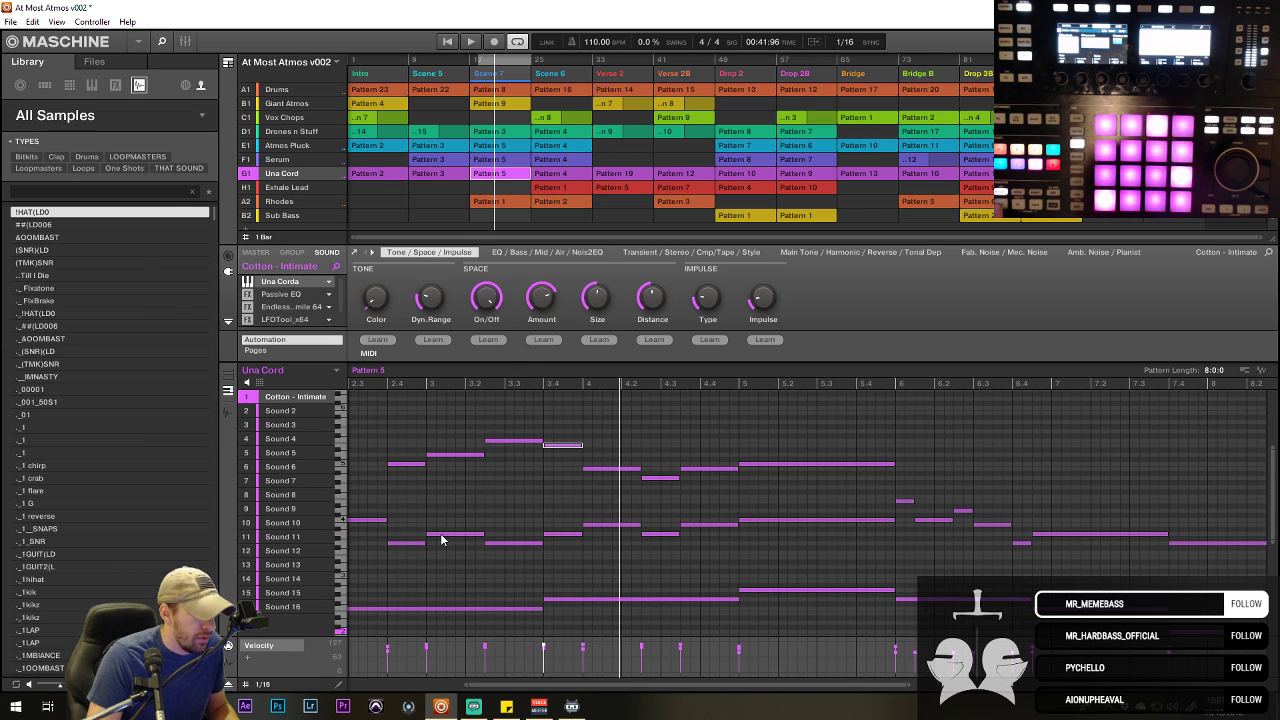
# - Solo the Una Cord group and re-pitch the upper melody's second, third, fifth and sixth notes, dropping the third to the first note's pitch
pyautogui.moveTo(405, 511); pyautogui.dragTo(564, 552)
pyautogui.moveTo(436, 558); pyautogui.dragTo(430, 550)
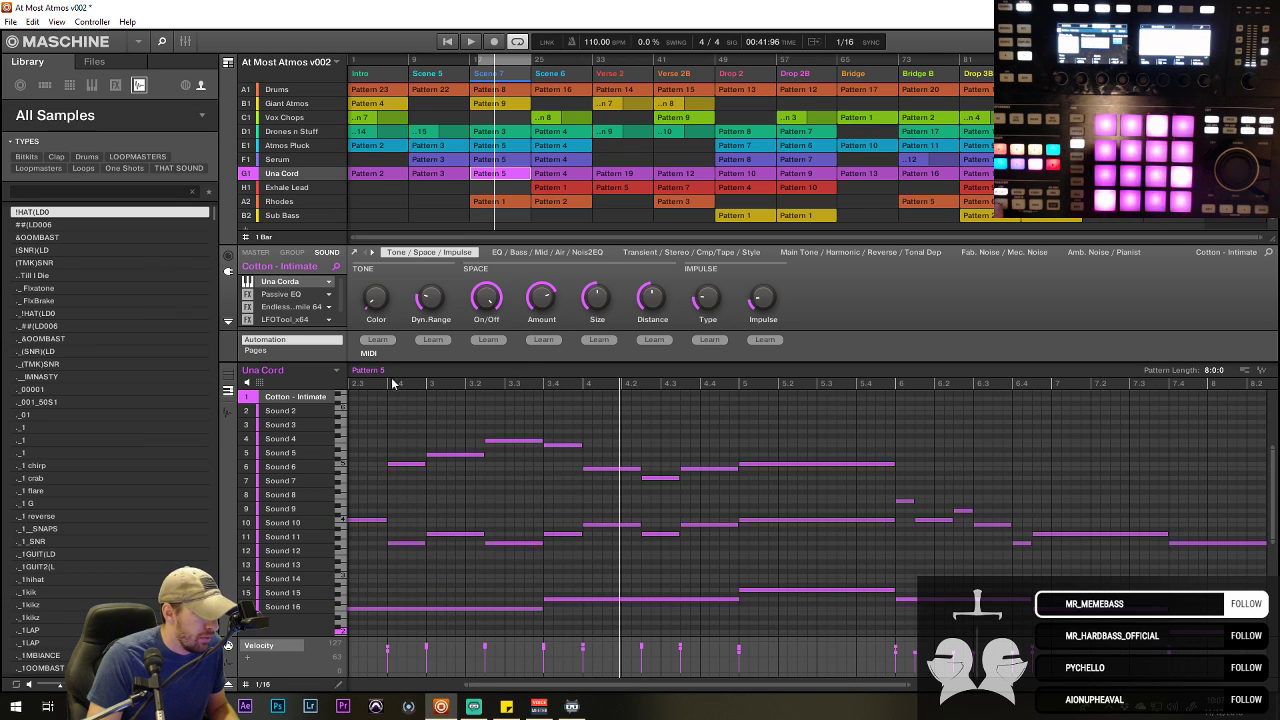
pyautogui.click(245, 173)
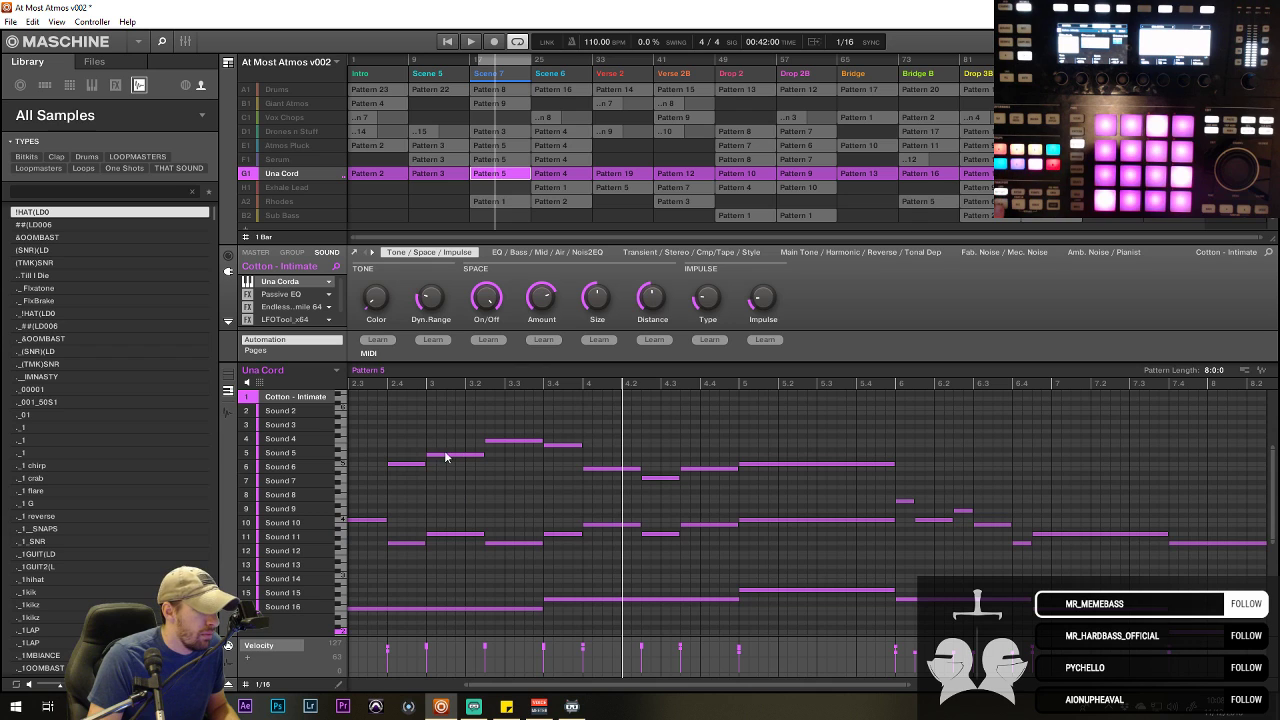
pyautogui.click(383, 386)
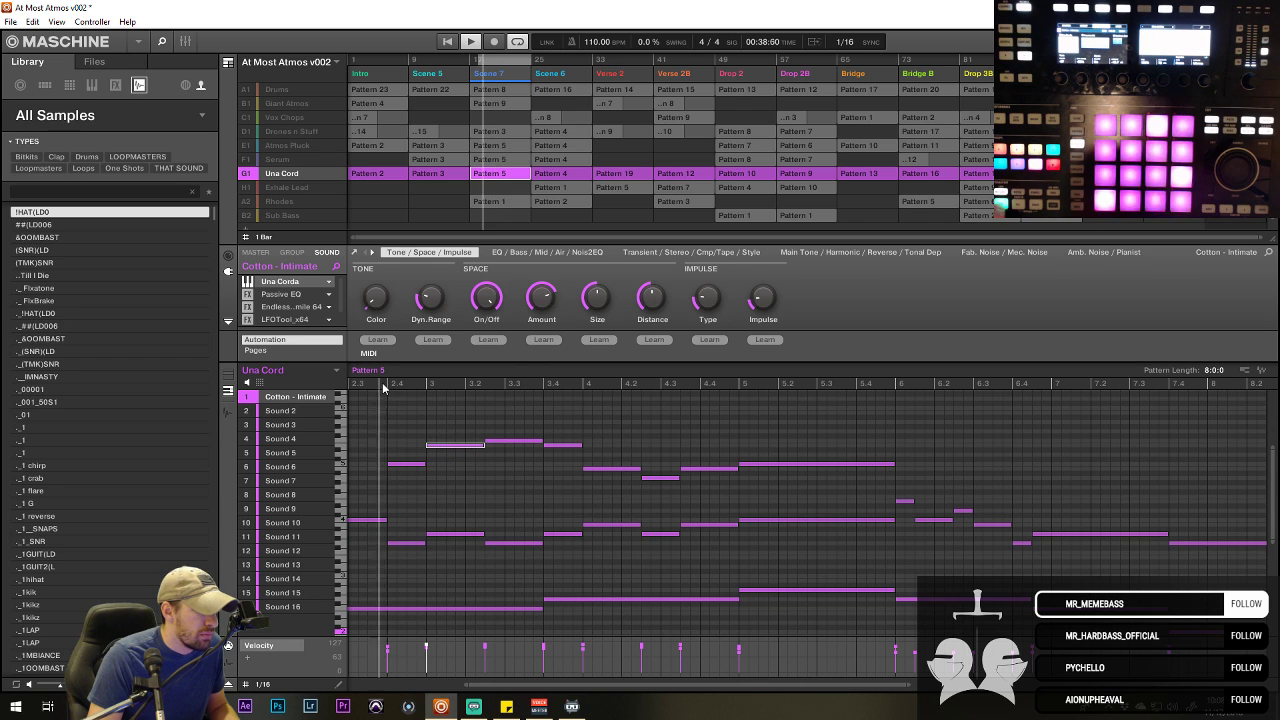
pyautogui.click(499, 441)
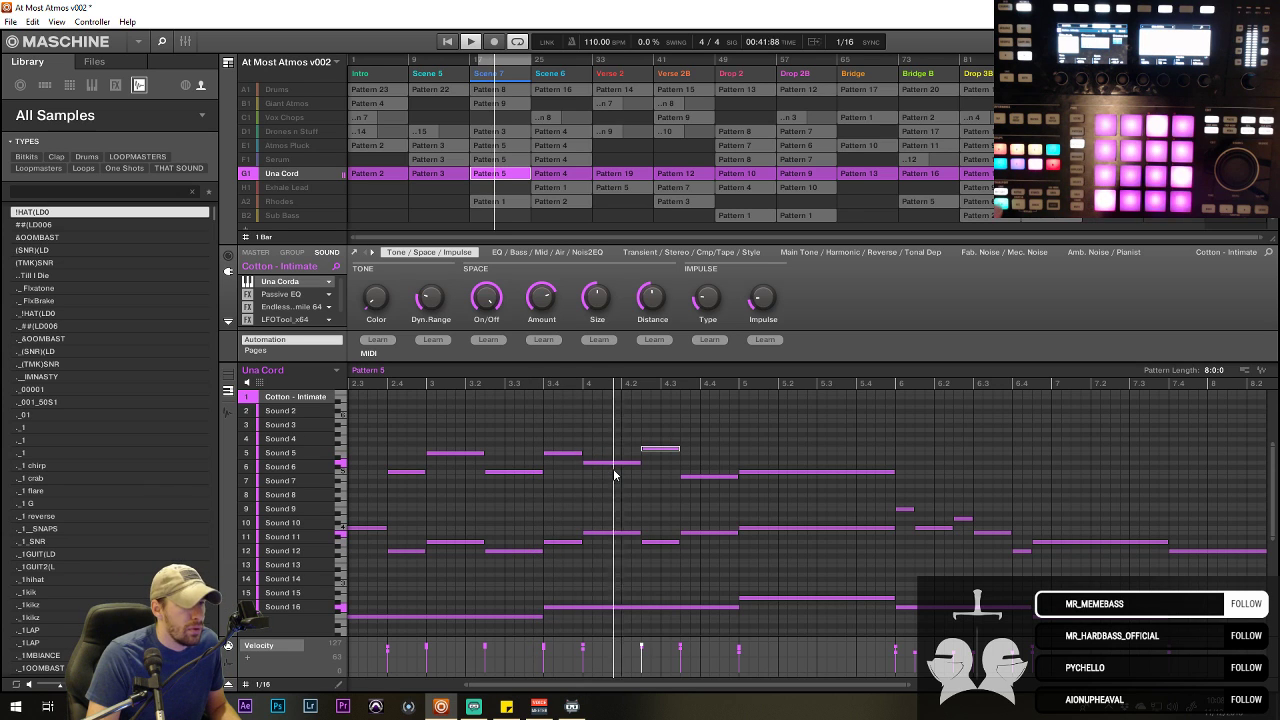
# - Raise the upper melody's seventh note, just before bar 5, to the same pitch as its fourth note and play the phrase
pyautogui.click(701, 478)
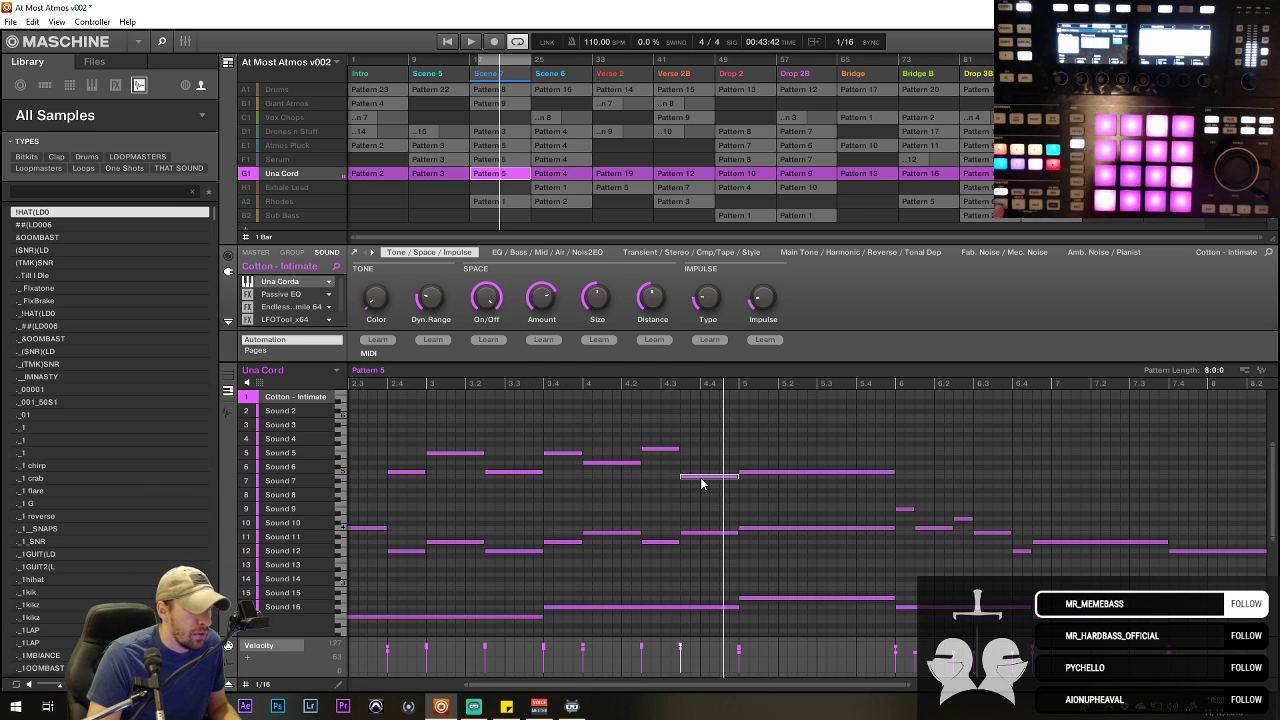
pyautogui.moveTo(701, 479); pyautogui.dragTo(703, 454)
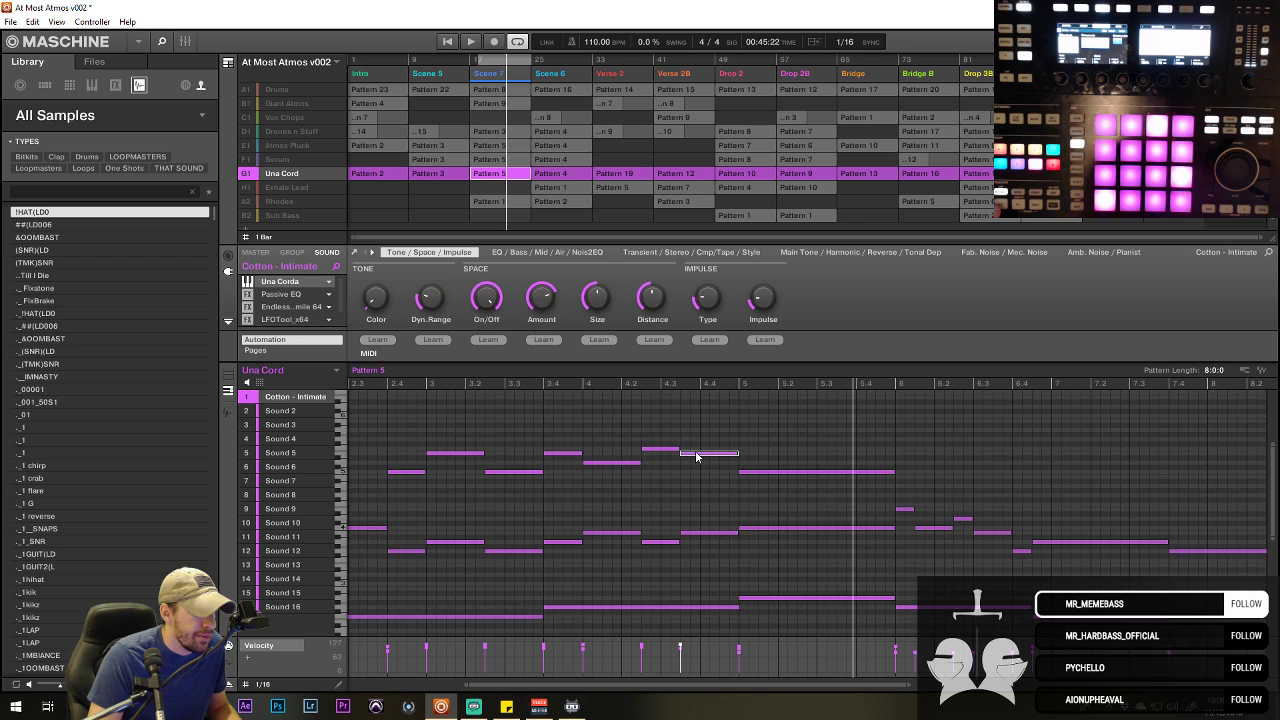
pyautogui.click(565, 377)
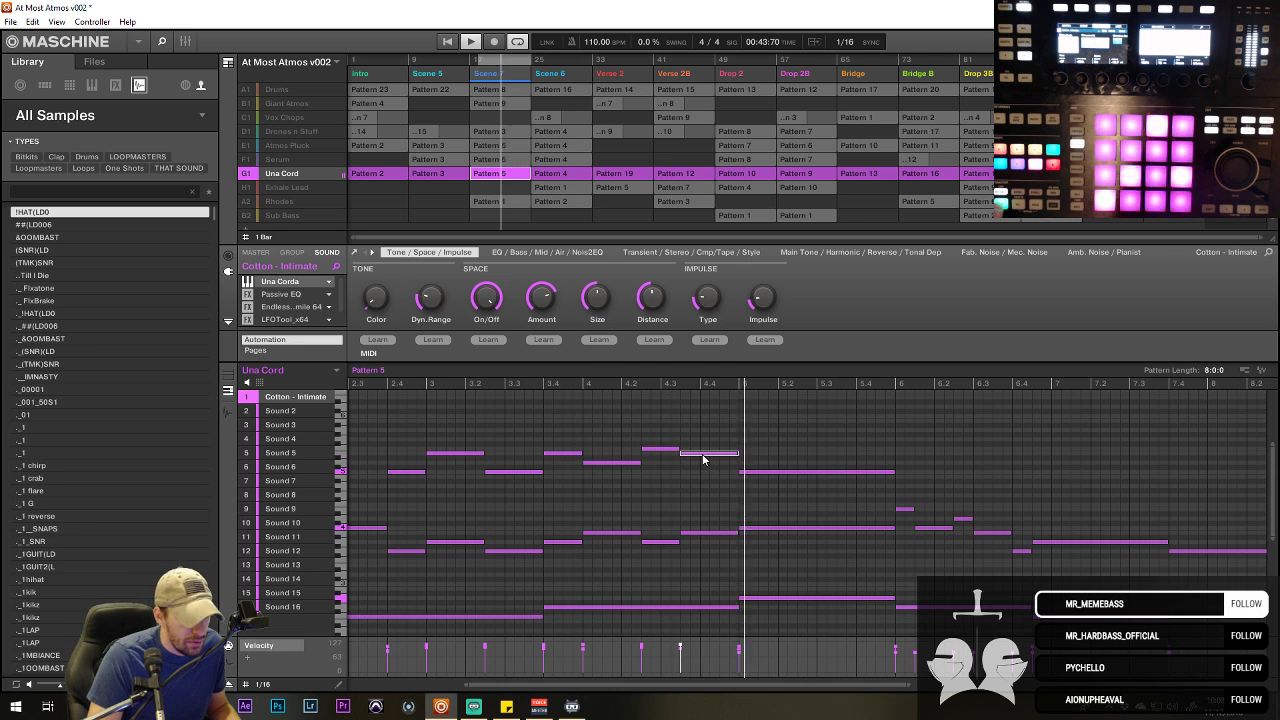
# - Copy the new upper melody from Una Cord Pattern 5 into Atmos Pluck Pattern 5 at bar 2.4, one octave lower
pyautogui.scroll(-2, 592, 686)
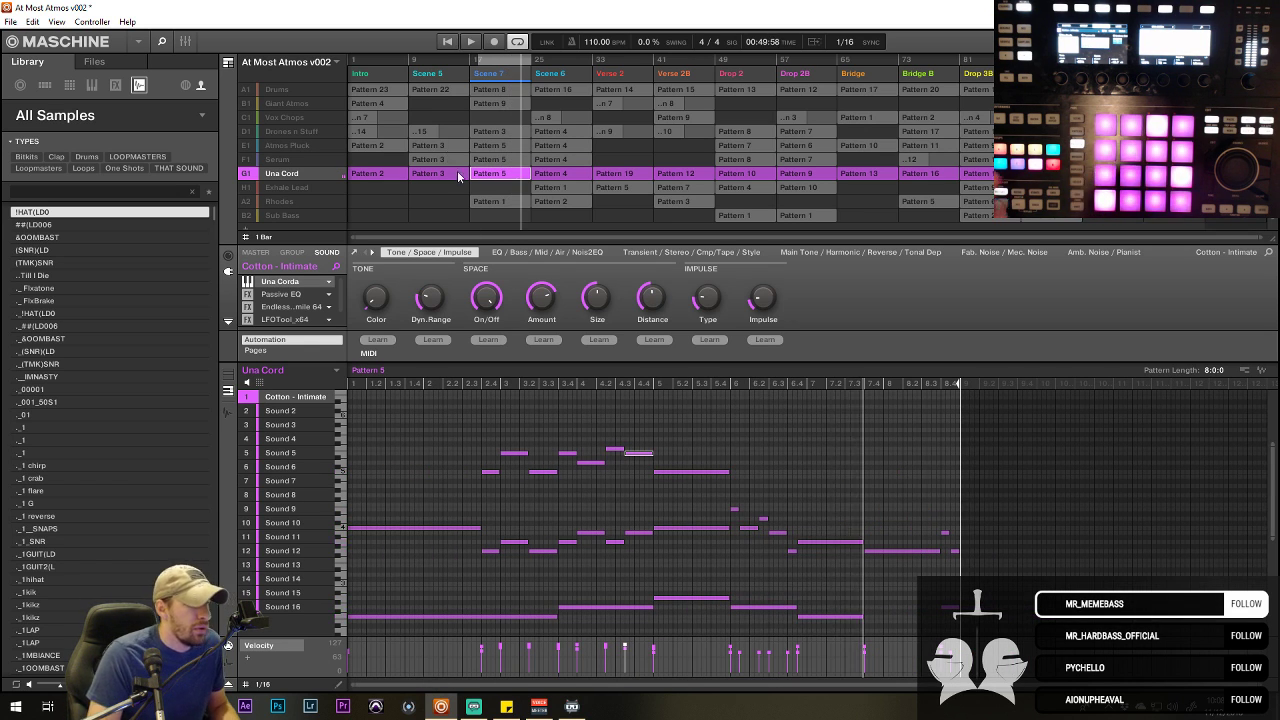
pyautogui.moveTo(458, 408); pyautogui.dragTo(846, 484)
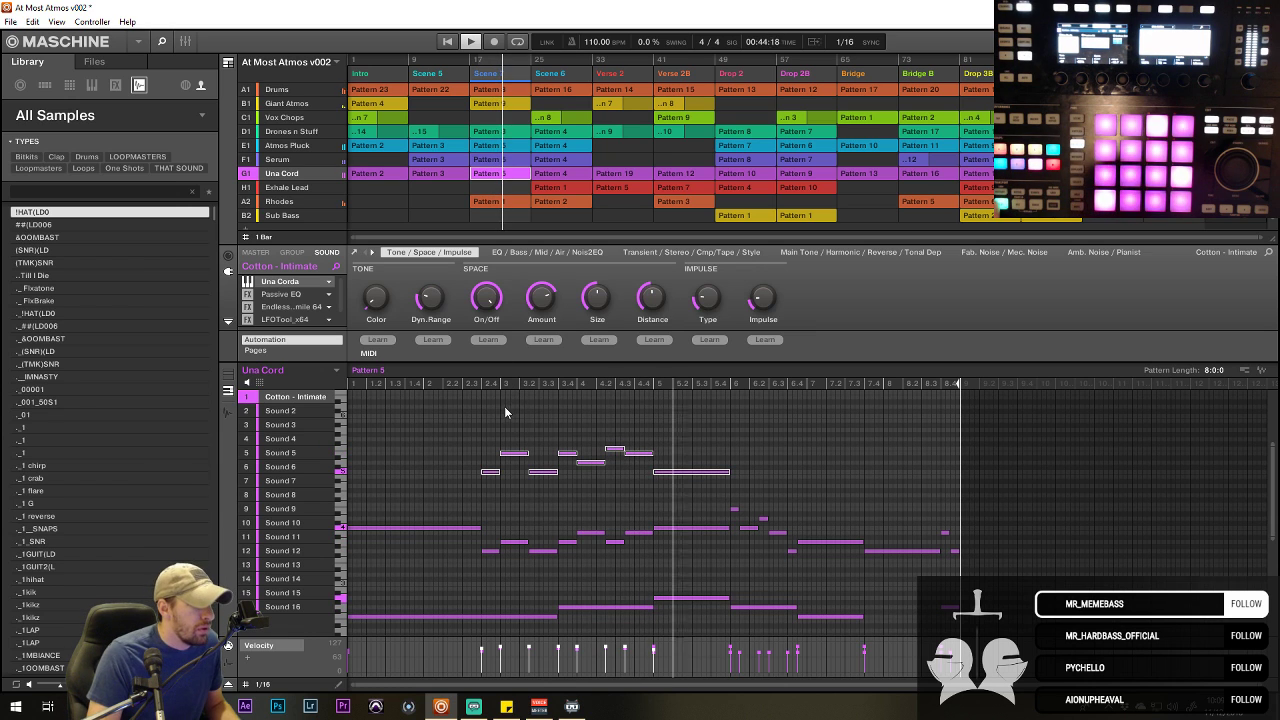
pyautogui.moveTo(466, 419); pyautogui.dragTo(733, 479)
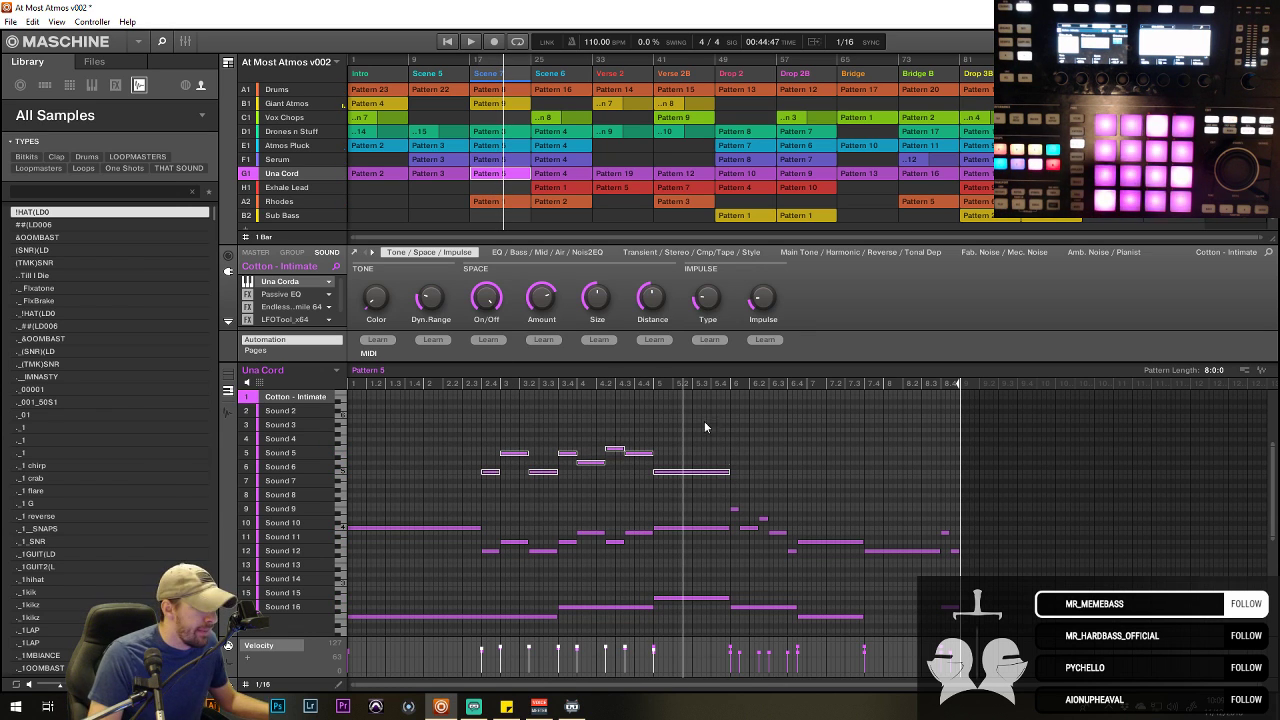
pyautogui.click(315, 148)
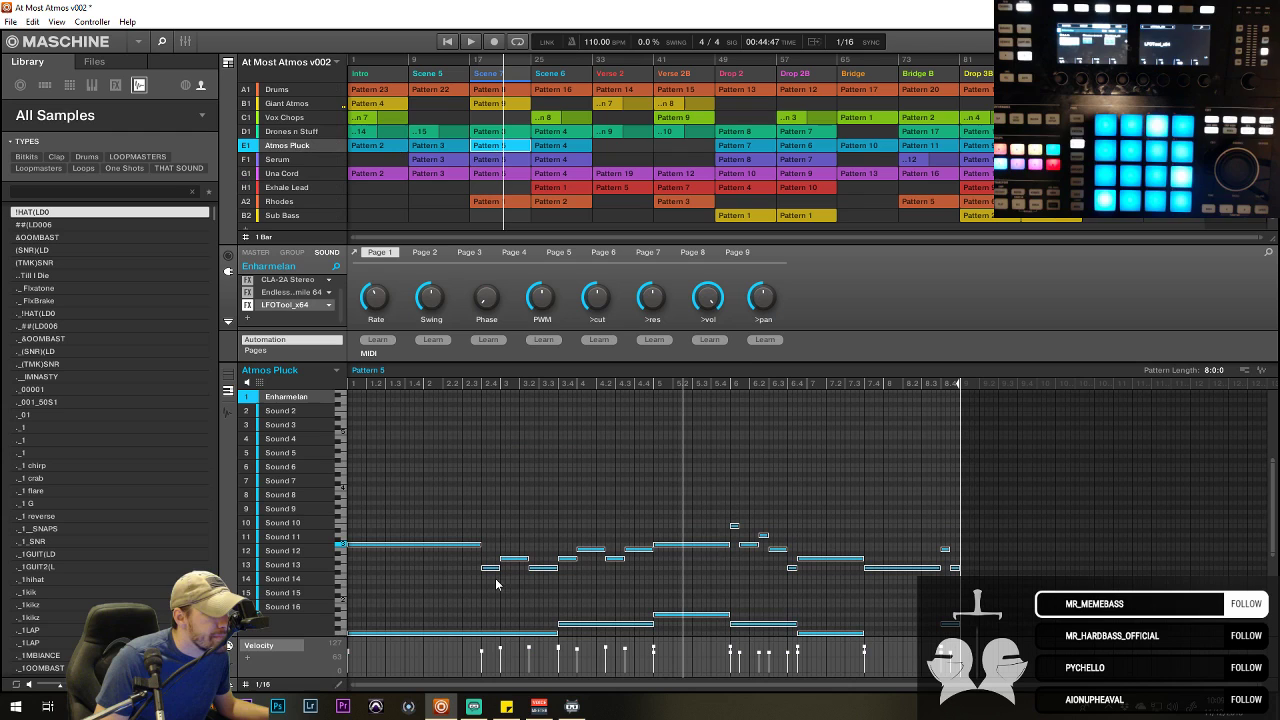
pyautogui.click(481, 386)
pyautogui.hotkey('ctrl', 'v')
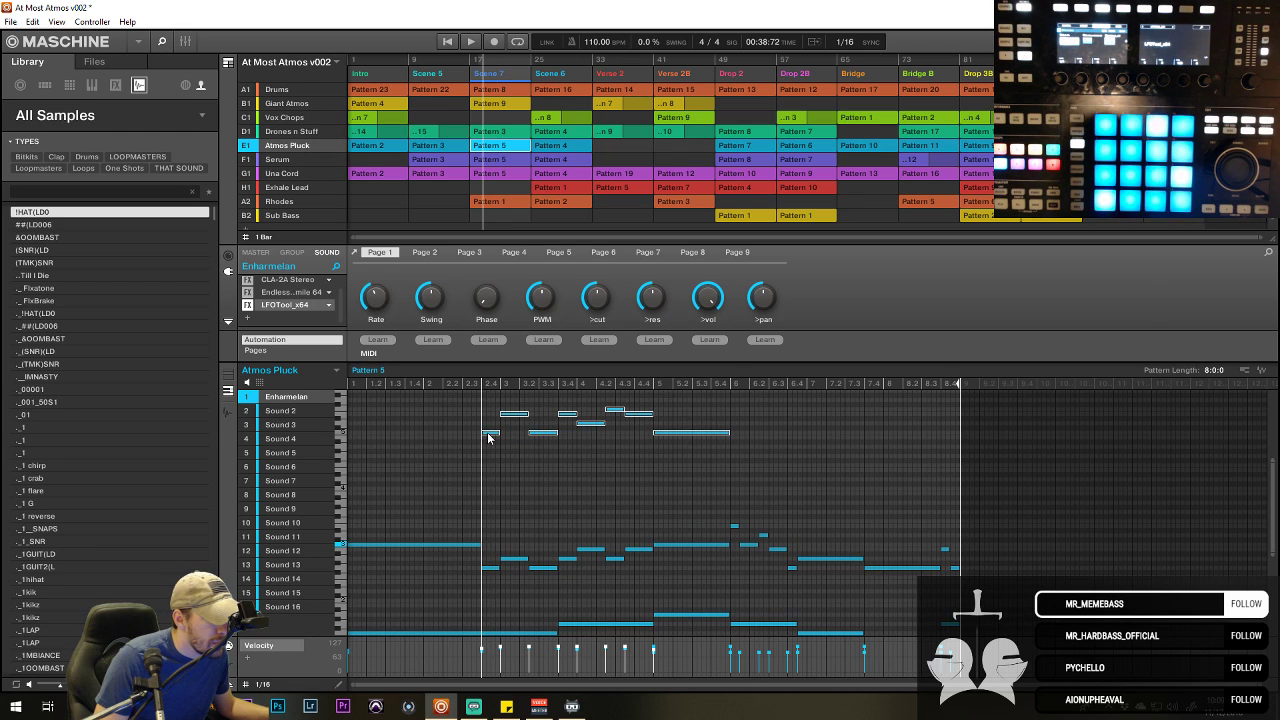
pyautogui.moveTo(488, 437); pyautogui.dragTo(488, 493)
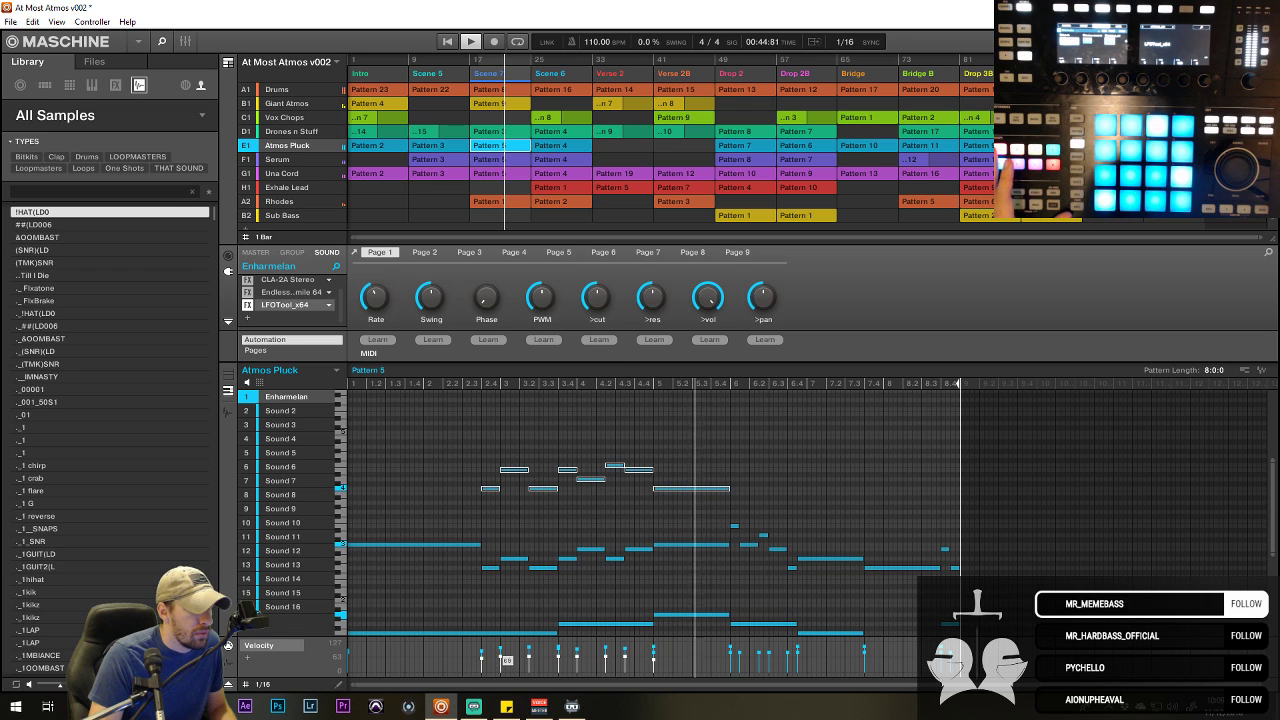
# - Paste the copied upper melody into Serum Pattern 5 at bar 2.4 and move it down about one octave
pyautogui.click(436, 160)
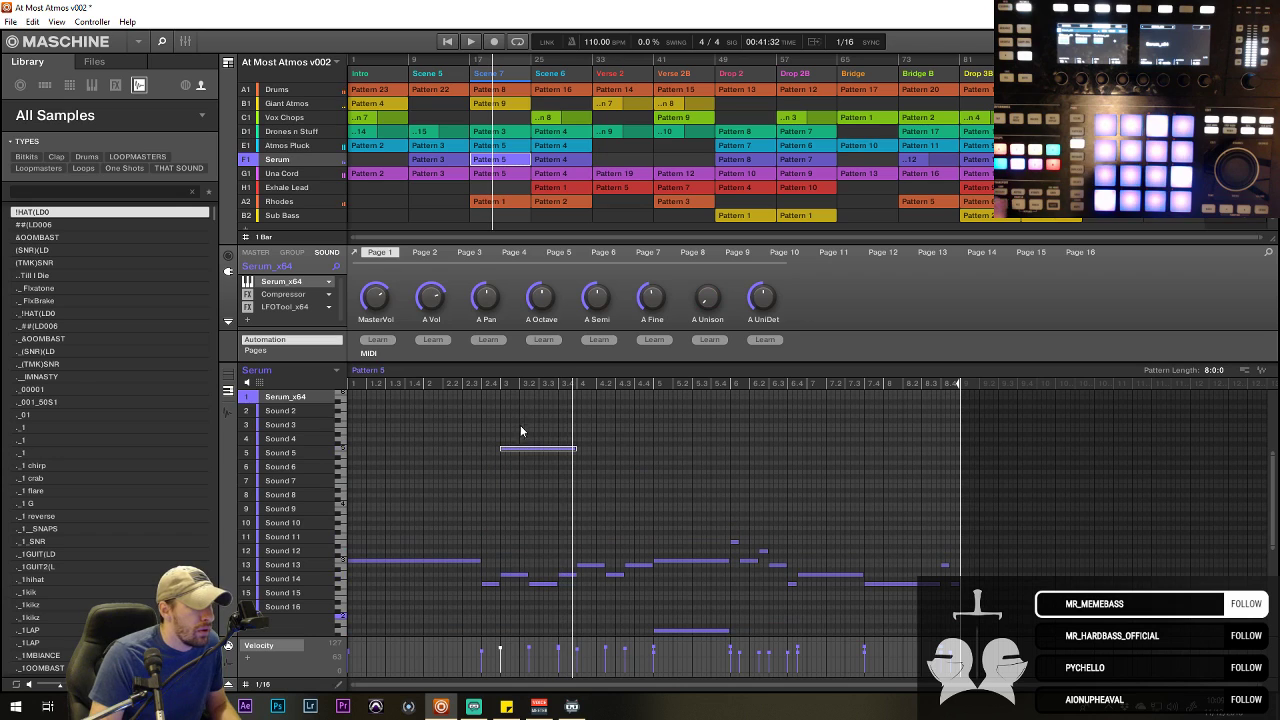
pyautogui.click(479, 385)
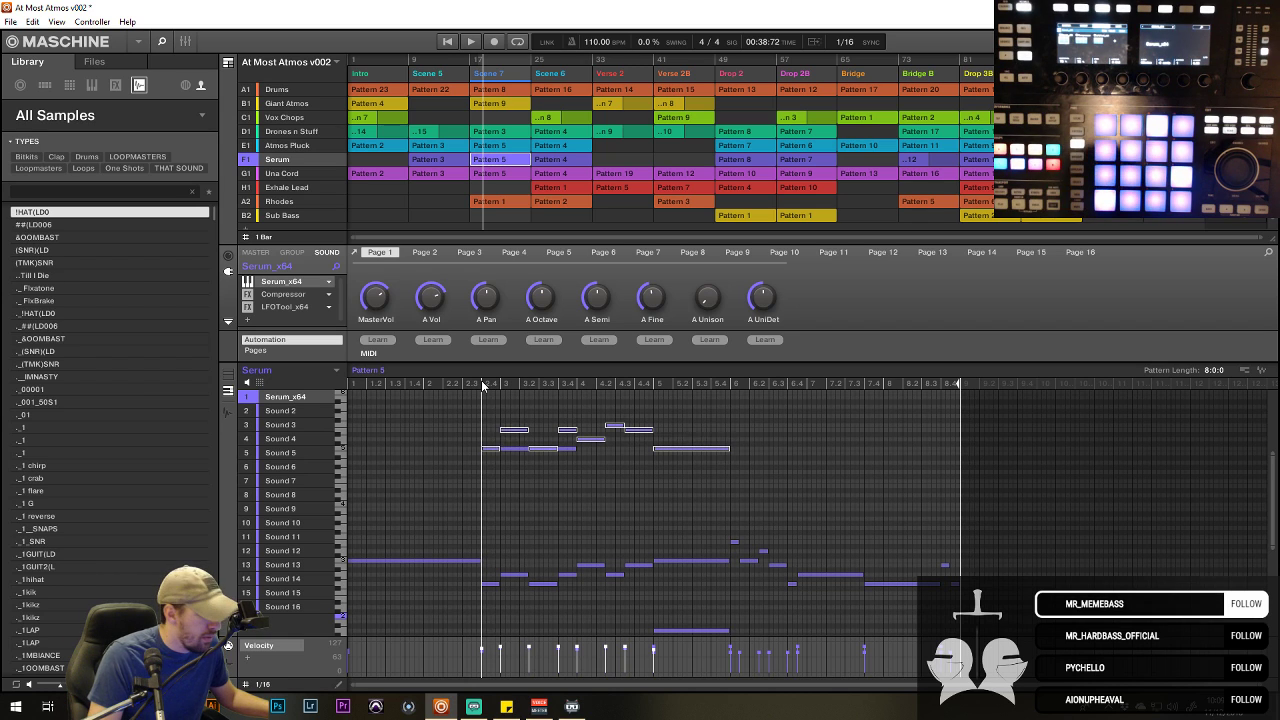
pyautogui.moveTo(491, 449); pyautogui.dragTo(491, 507)
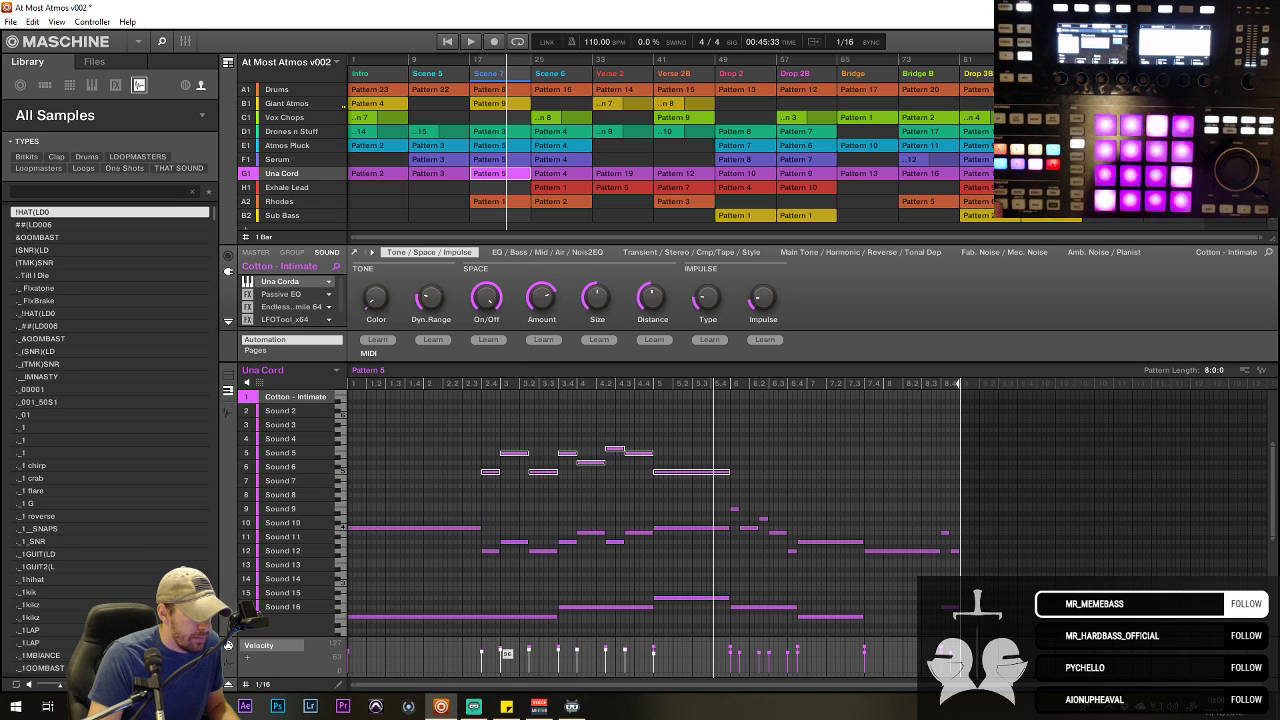
# - Play the Una Cord phrase from about bar 2.4, check Rhodes Pattern 1, and play the arrangement from Scene 5
pyautogui.click(475, 386)
pyautogui.press('space')
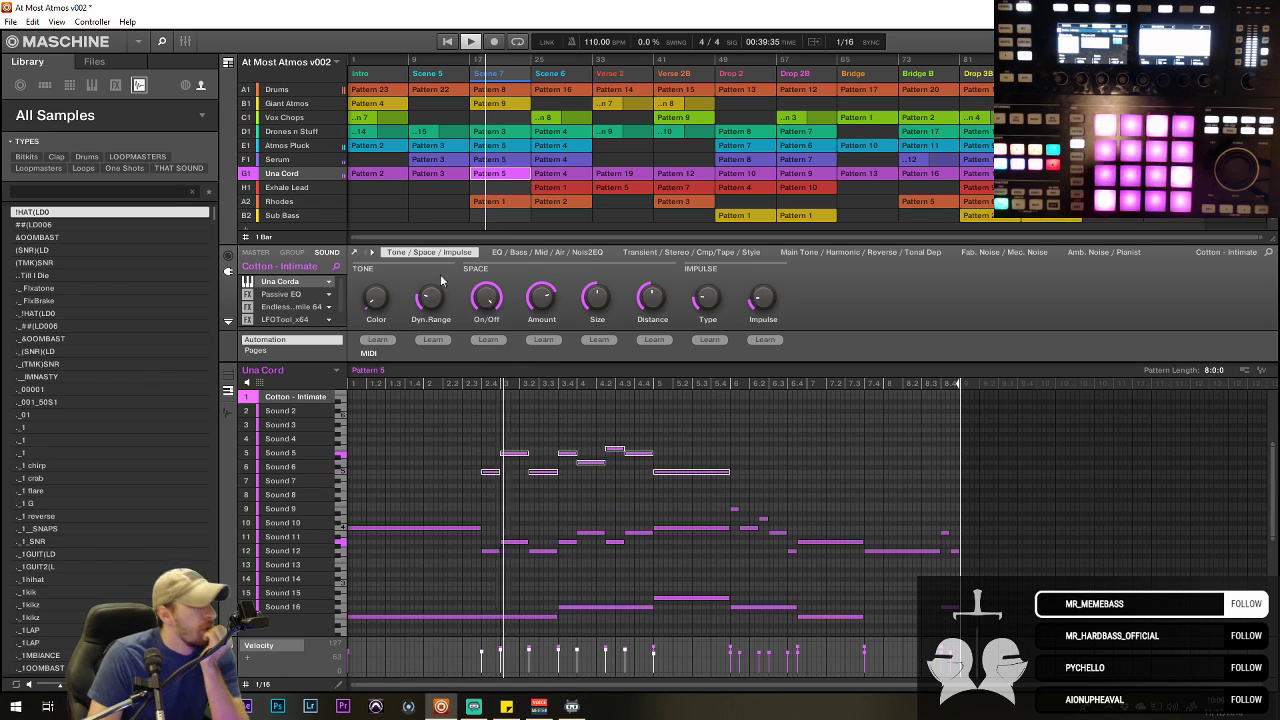
pyautogui.click(487, 203)
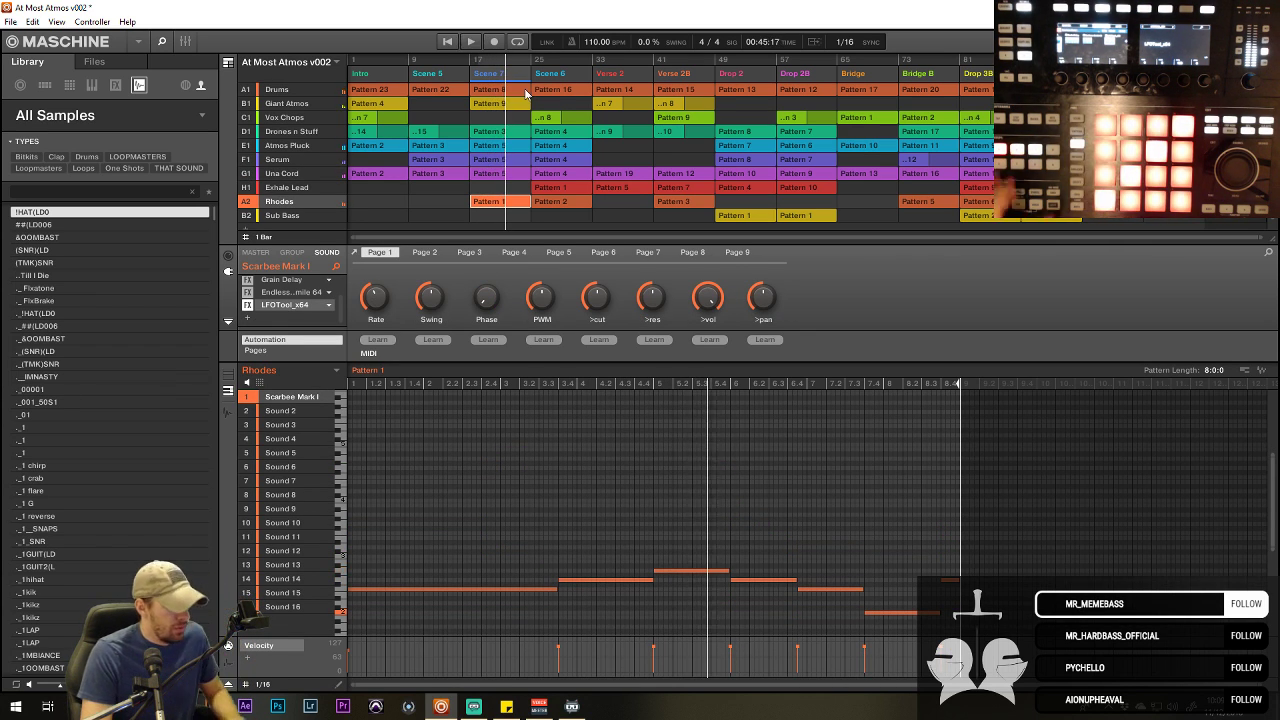
pyautogui.click(420, 57)
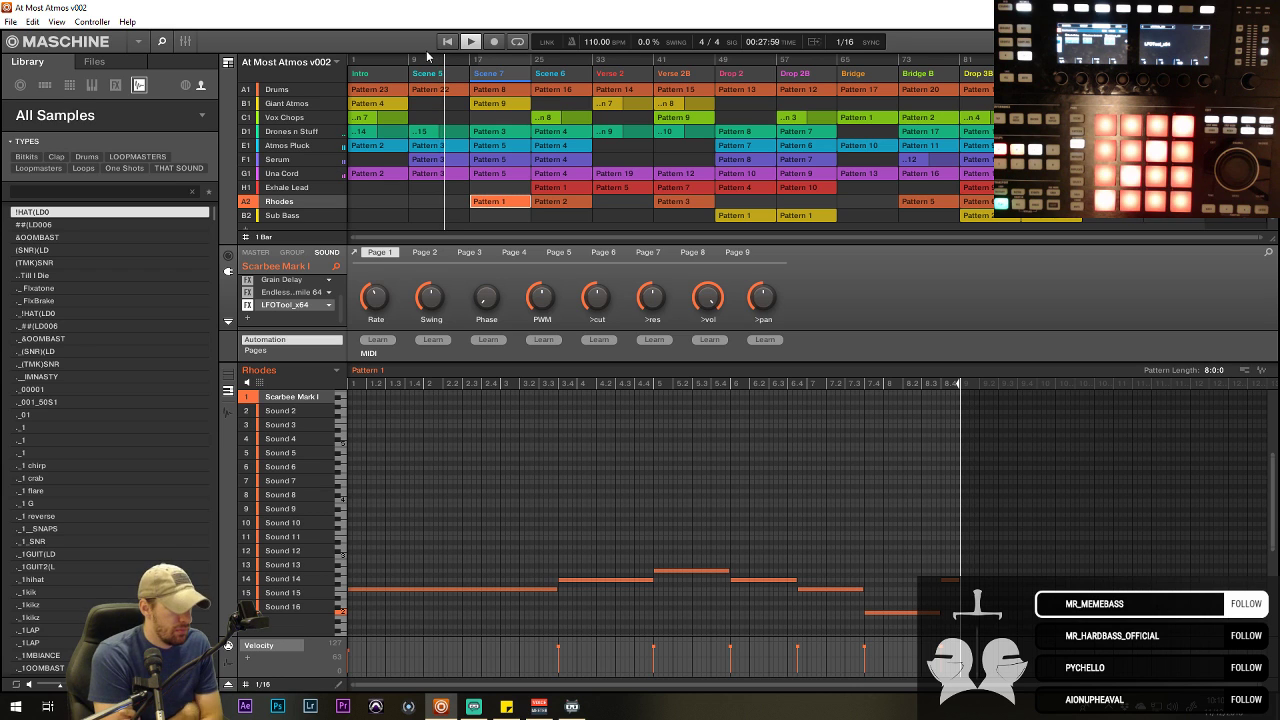
pyautogui.click(281, 178)
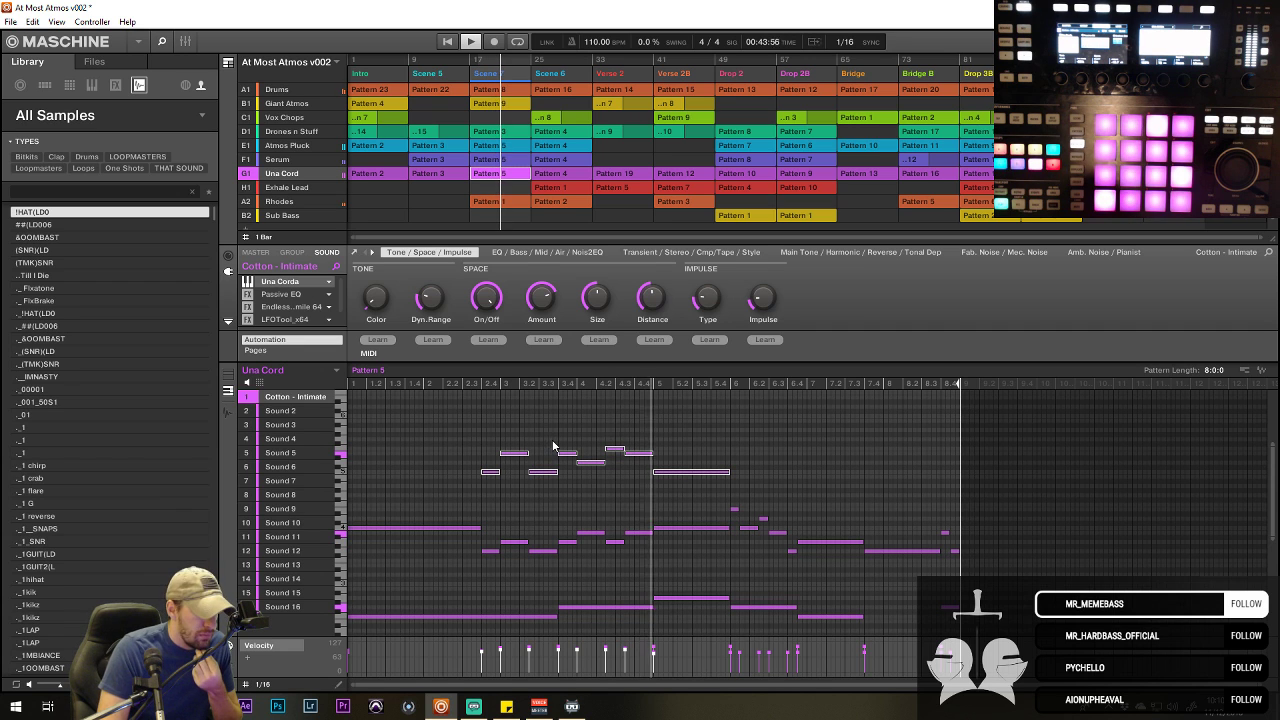
# - Try deleting the first five upper-melody notes in Atmos Pluck Pattern 5, undo the deletion and play from about bar 2.4
pyautogui.click(489, 146)
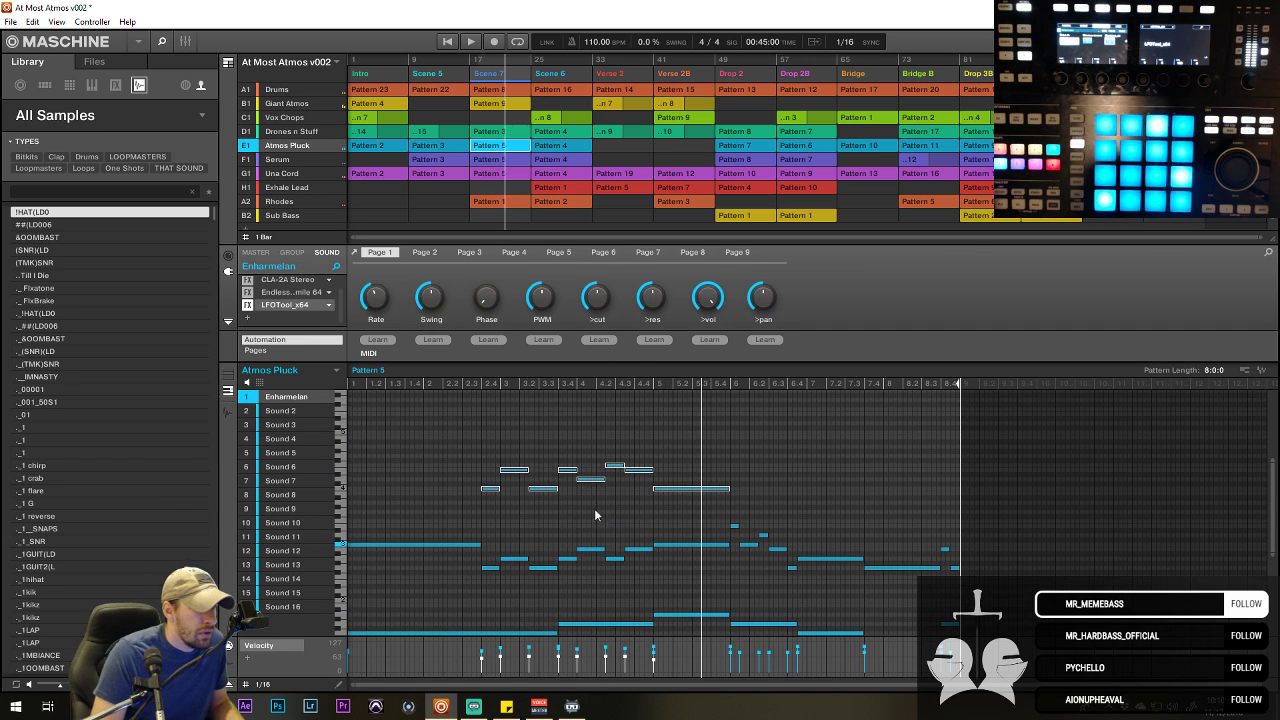
pyautogui.moveTo(476, 441); pyautogui.dragTo(582, 511)
pyautogui.press('Delete')
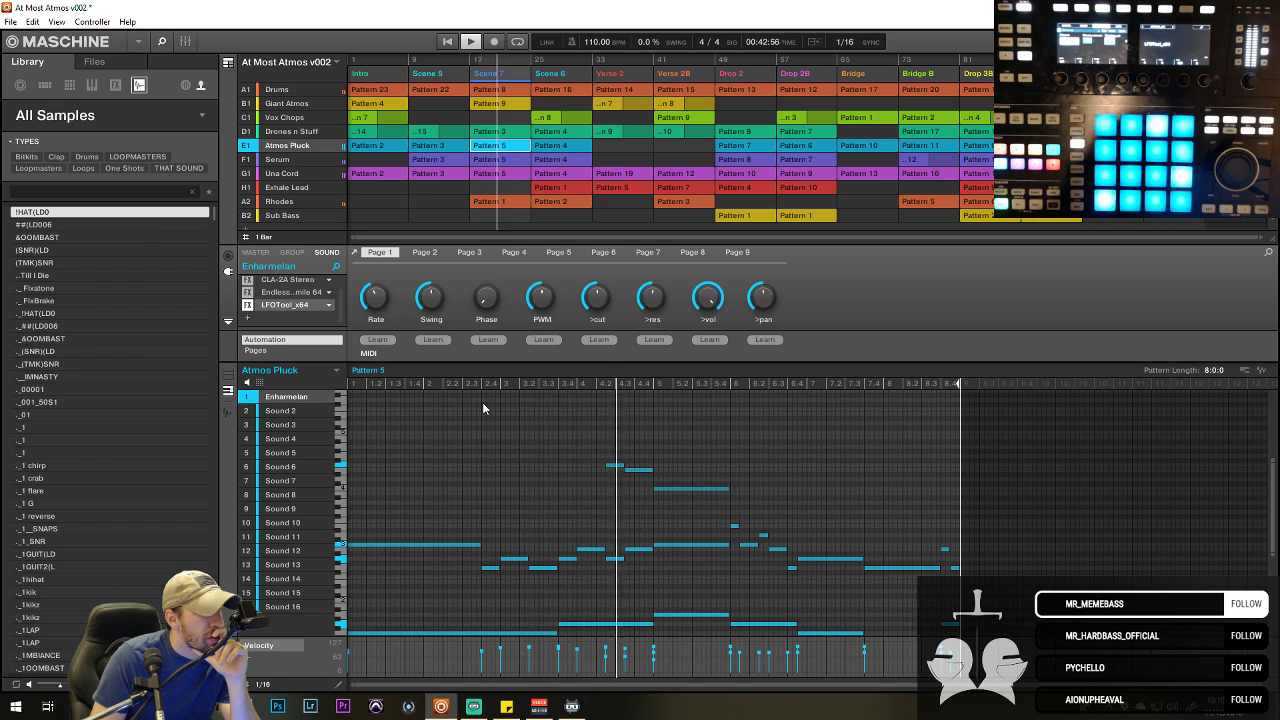
pyautogui.hotkey('ctrl', 'z')
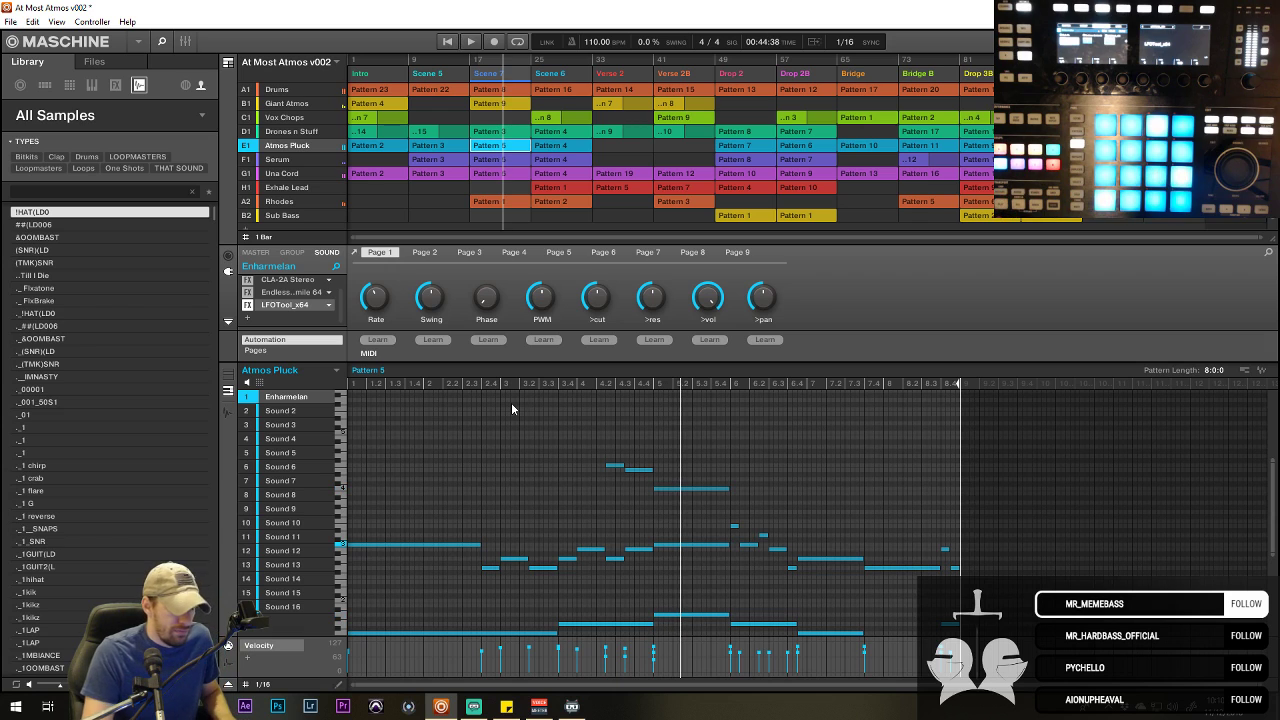
pyautogui.moveTo(499, 457); pyautogui.dragTo(765, 506)
pyautogui.moveTo(444, 449); pyautogui.dragTo(763, 531)
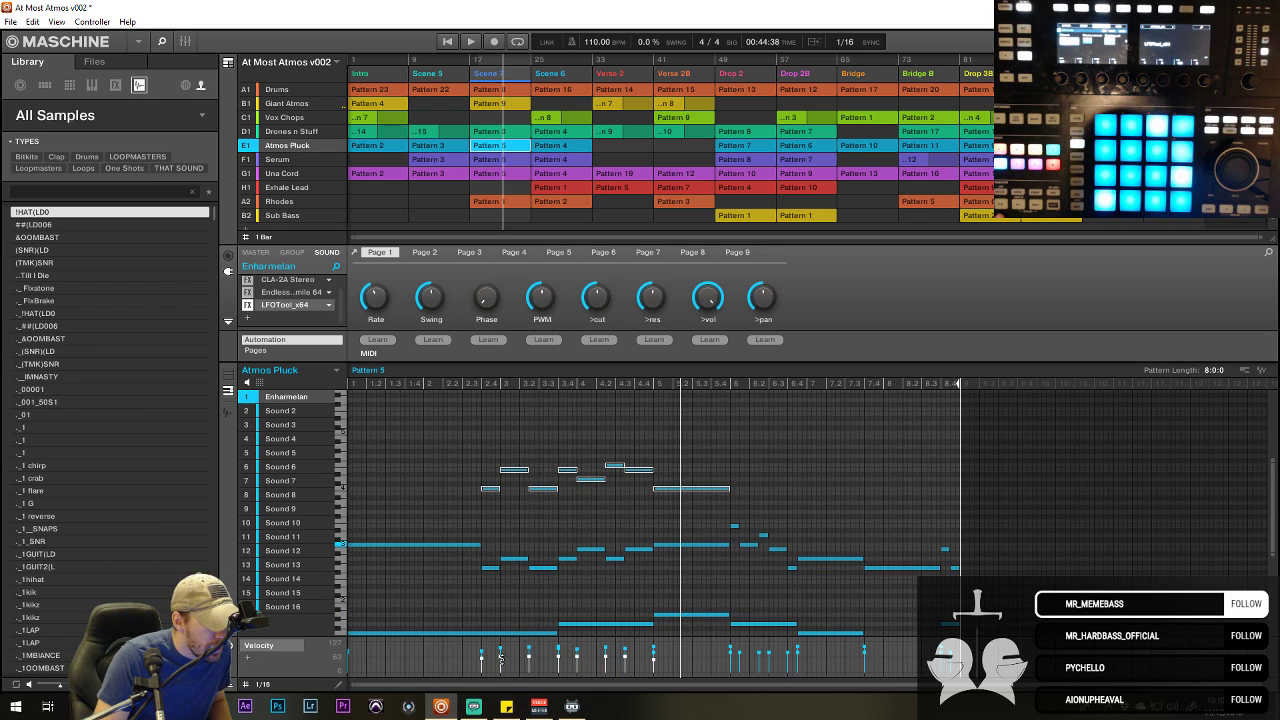
pyautogui.click(474, 385)
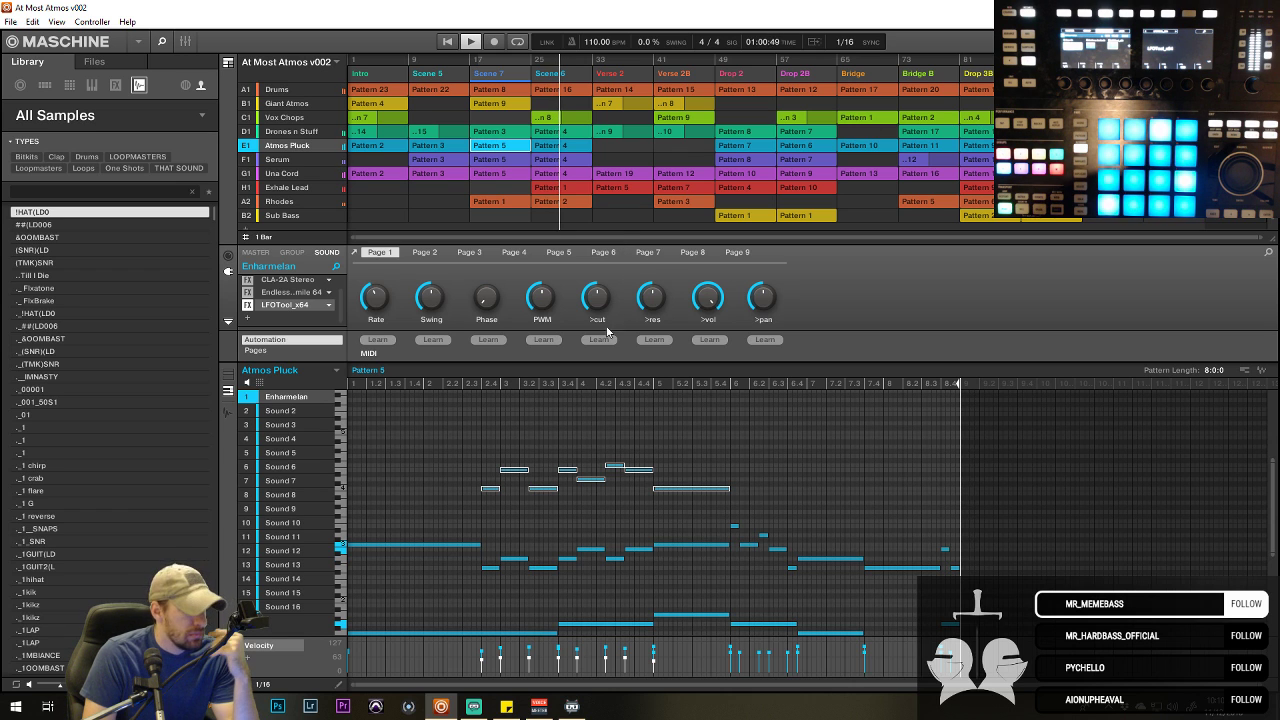
# - Switch to Streamlabs OBS, check the stream layout in its Editor view and return to Maschine
pyautogui.click(482, 707)
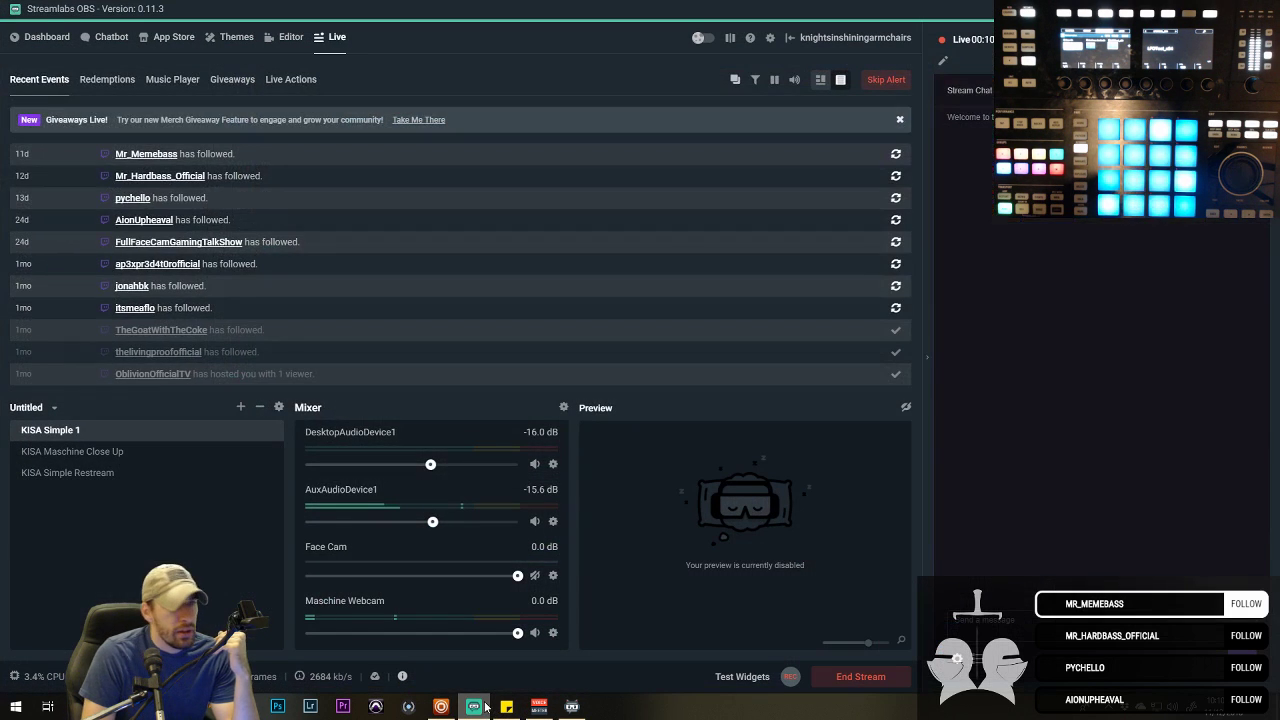
pyautogui.click(282, 37)
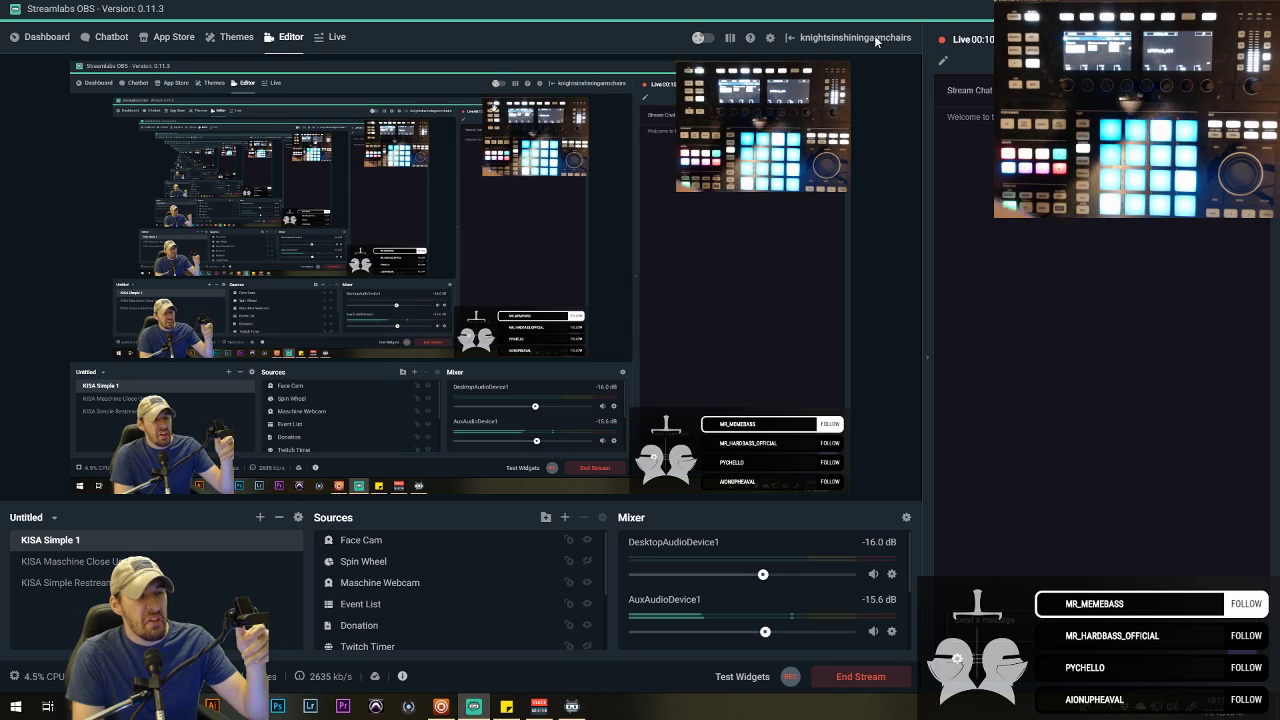
pyautogui.hotkey('alt', 'Tab')
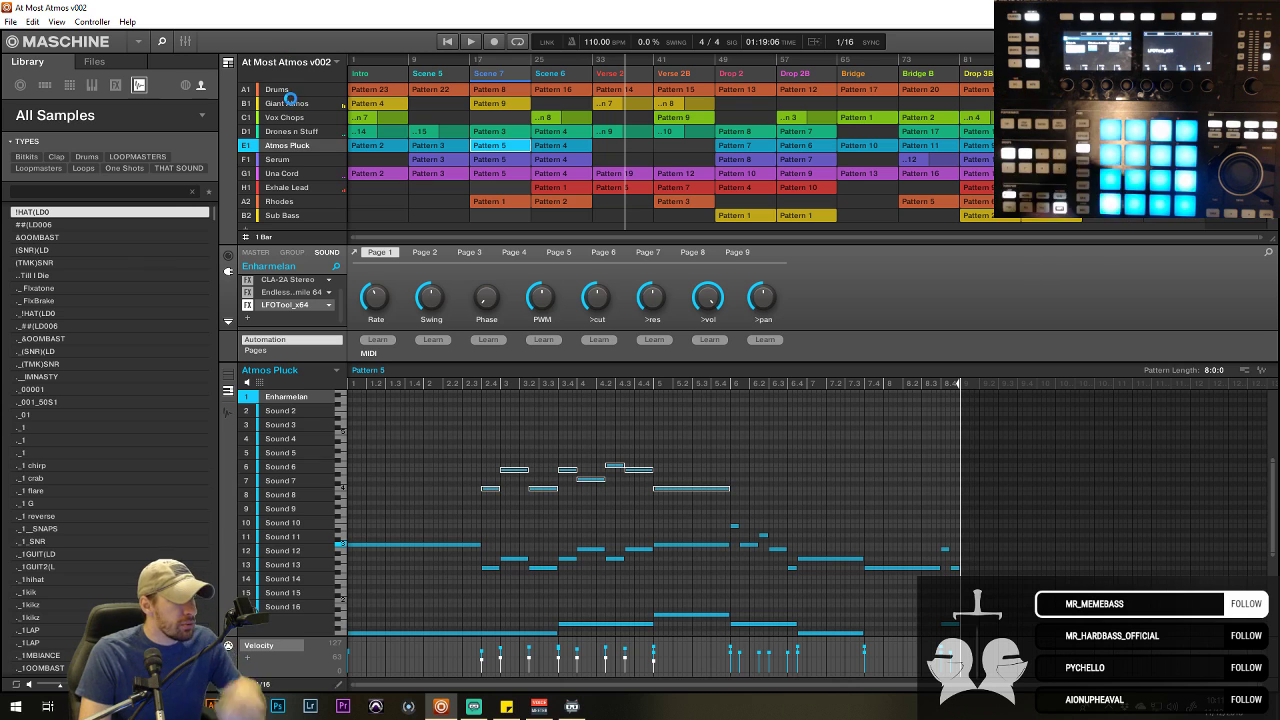
# - Switch to the sticky notes and add "At Most Atmos" to the Mix/Master list below MonoWhat
pyautogui.click(507, 706)
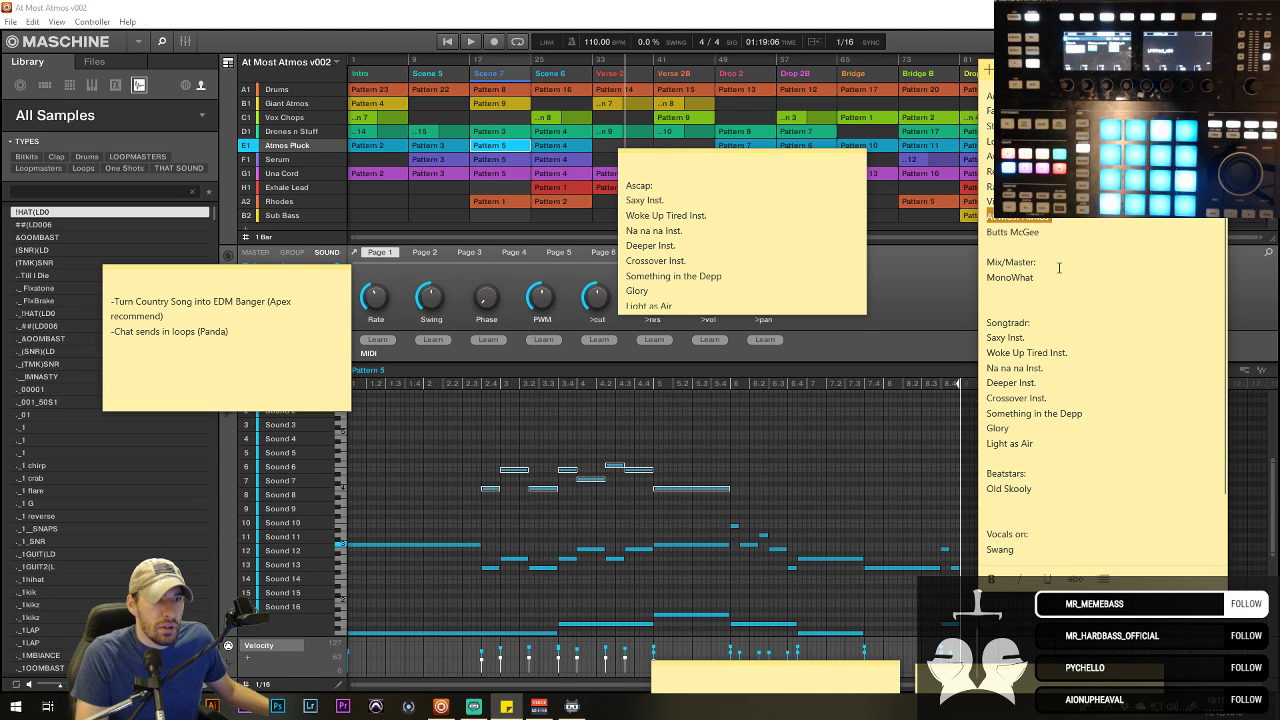
pyautogui.press('Return')
pyautogui.write('At Most Atmos')
pyautogui.press('Return')
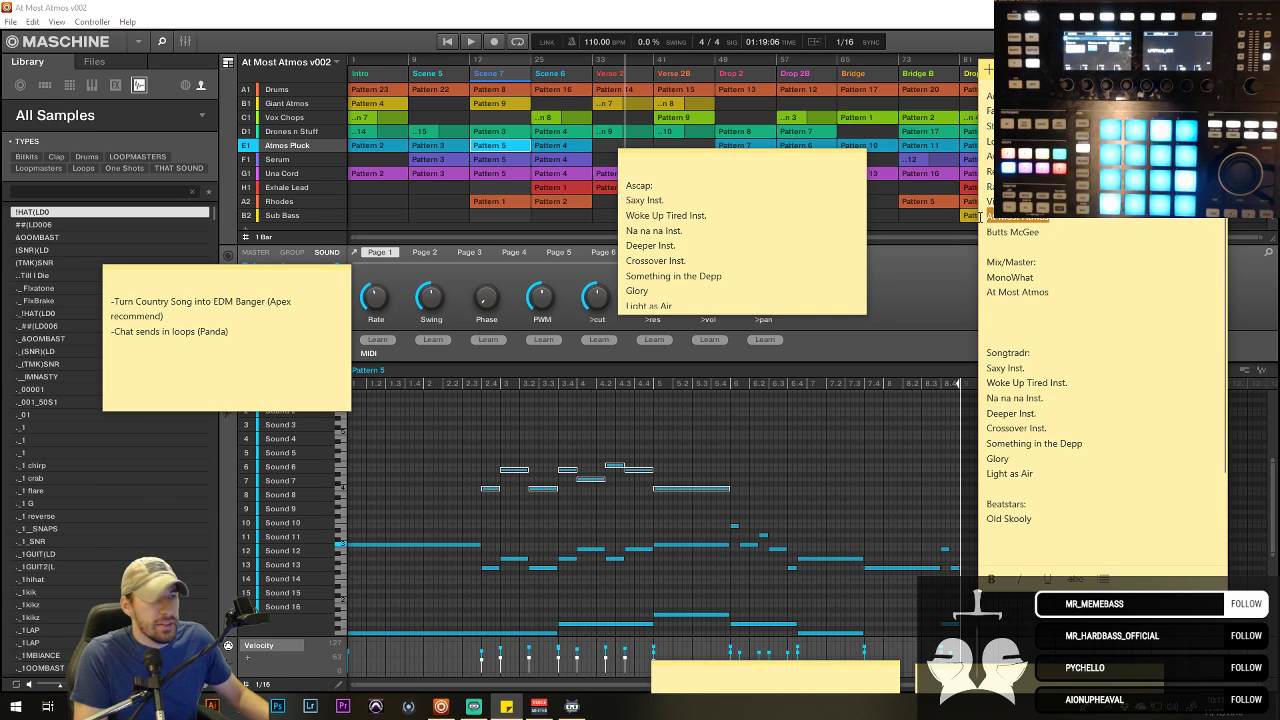
pyautogui.click(975, 215)
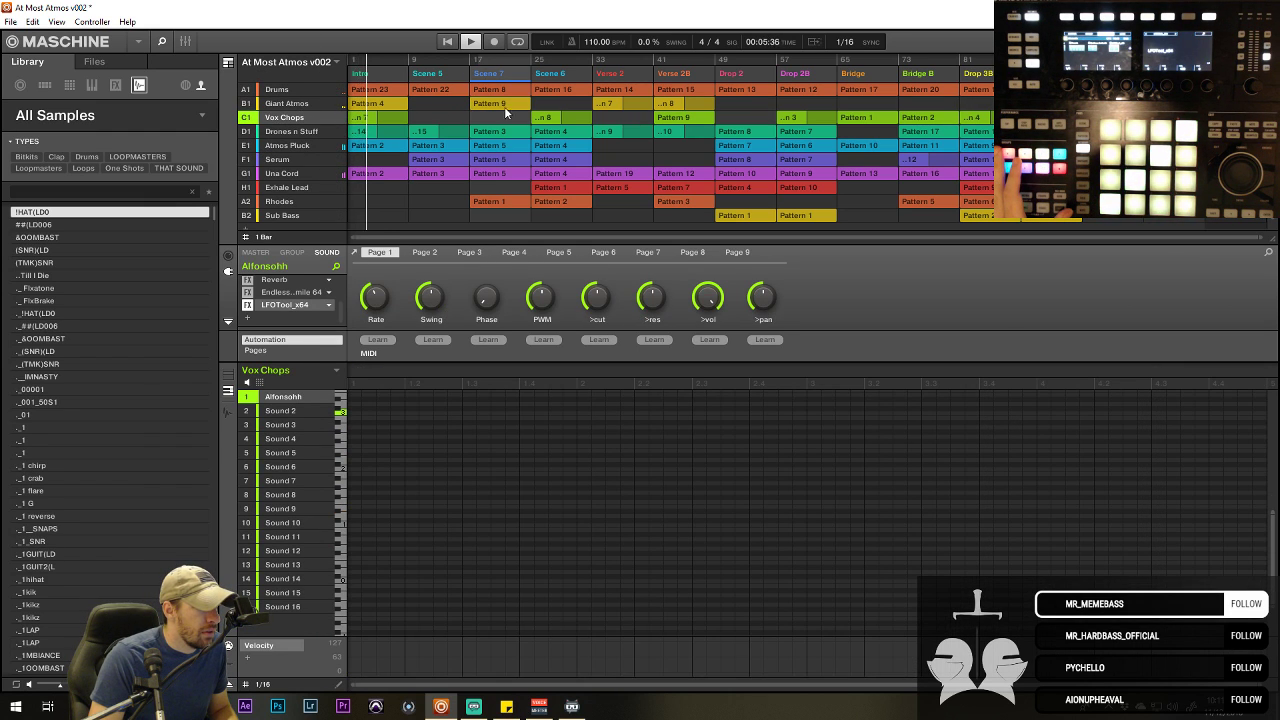
# - Review Drums Pattern 16 and the Vox Chops, Drones n Stuff, Una Cord and Rhodes groups while the arrangement plays
pyautogui.click(554, 89)
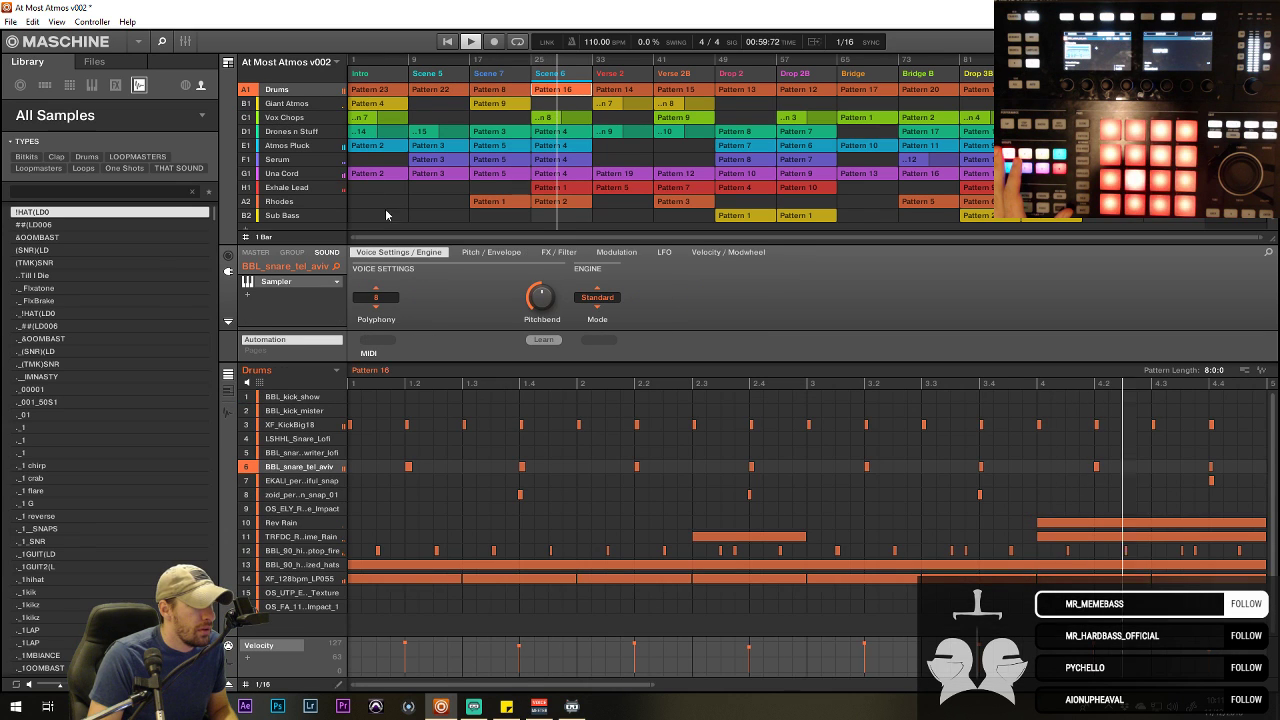
pyautogui.click(281, 119)
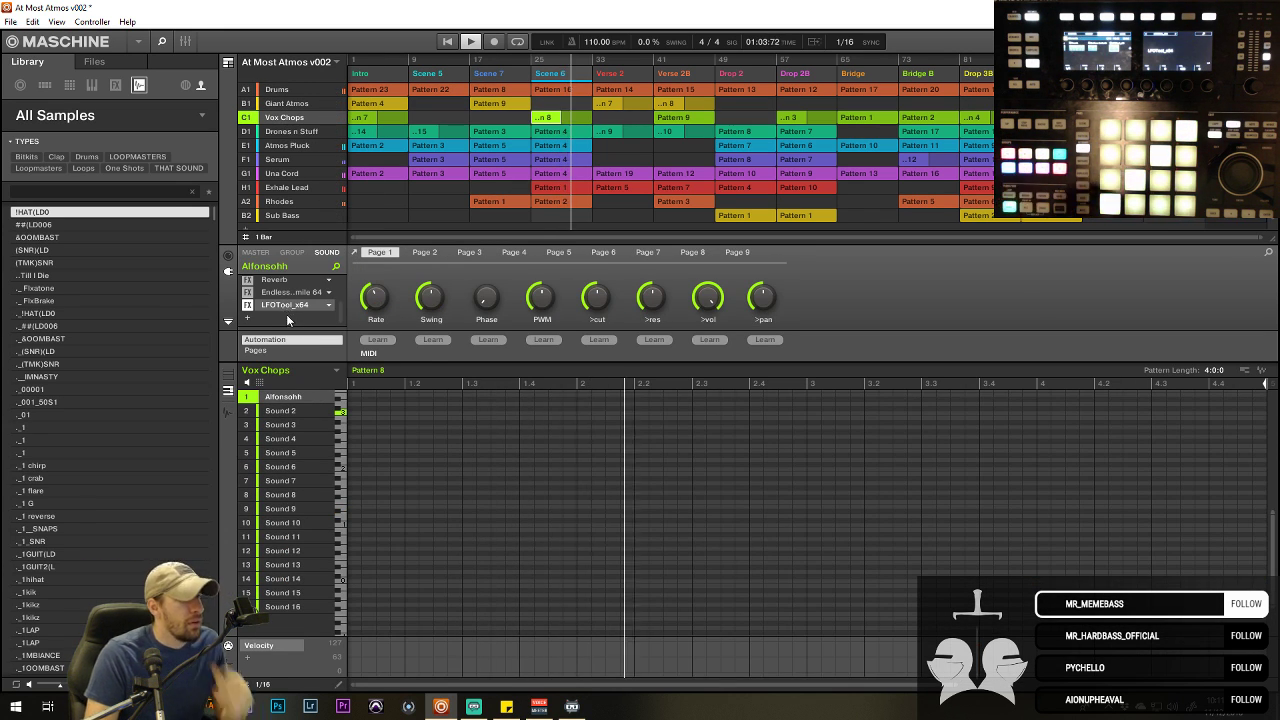
pyautogui.click(283, 131)
pyautogui.click(281, 173)
pyautogui.click(280, 201)
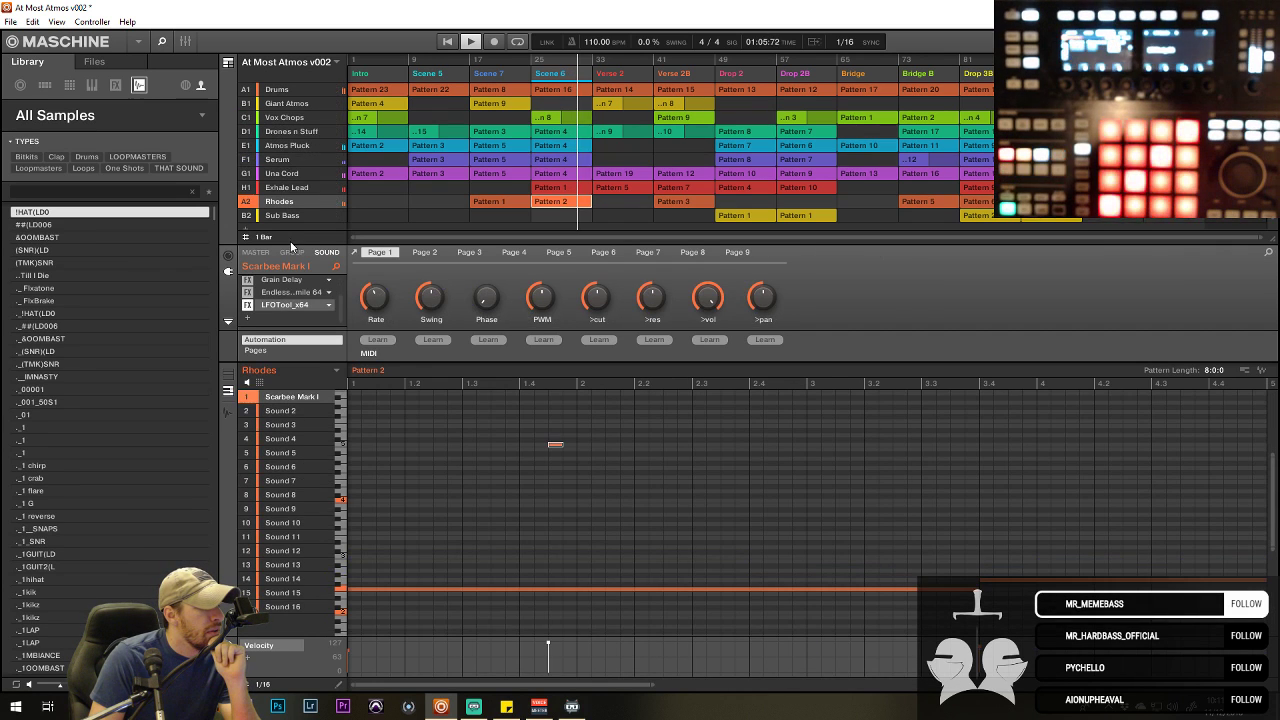
# - Add an empty group below Sub Bass
pyautogui.click(290, 229)
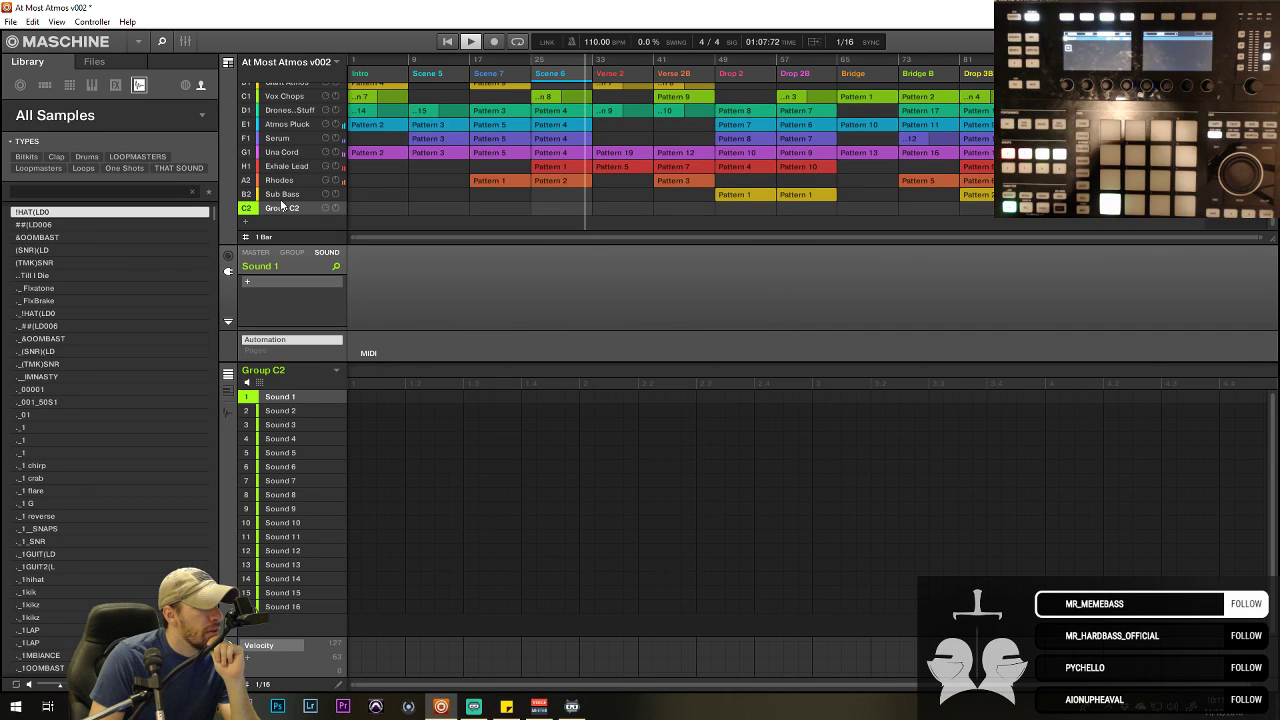
pyautogui.scroll(-1, 308, 178)
pyautogui.scroll(1, 308, 175)
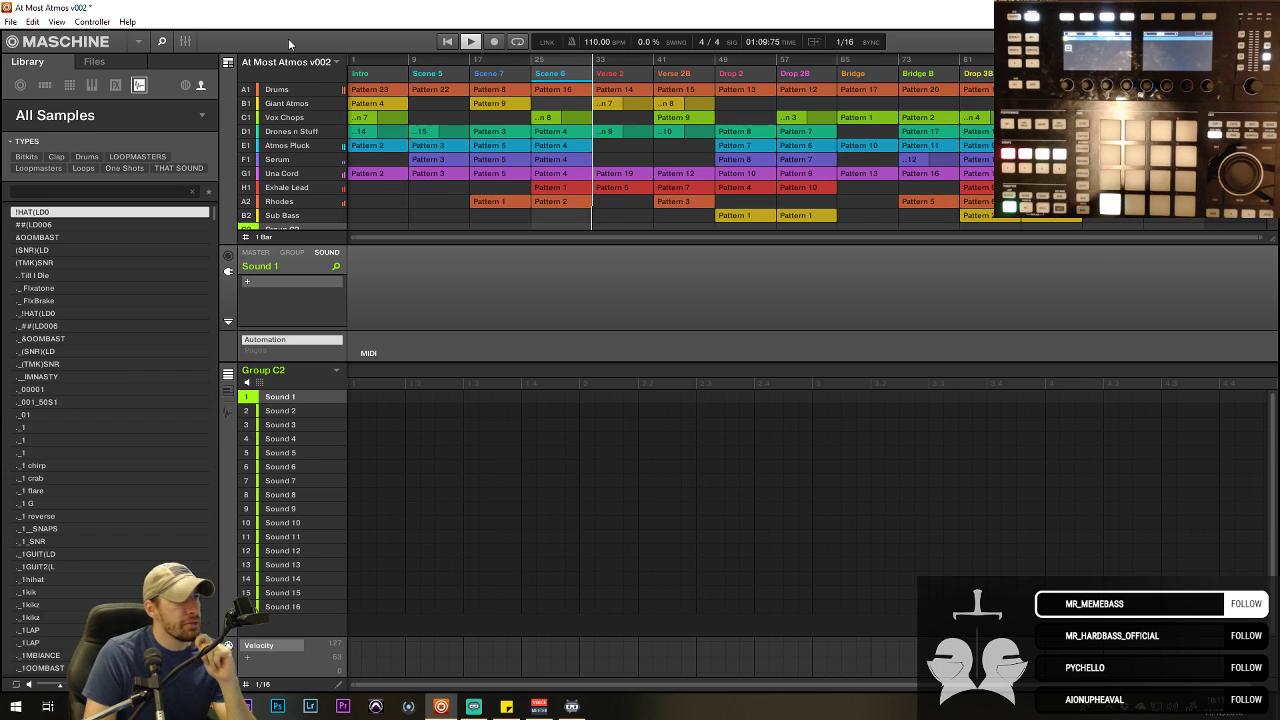
# - Load Passive EQ on the master channel, audition its Krisp And Wyde preset and switch to Mastering Pop
pyautogui.click(256, 252)
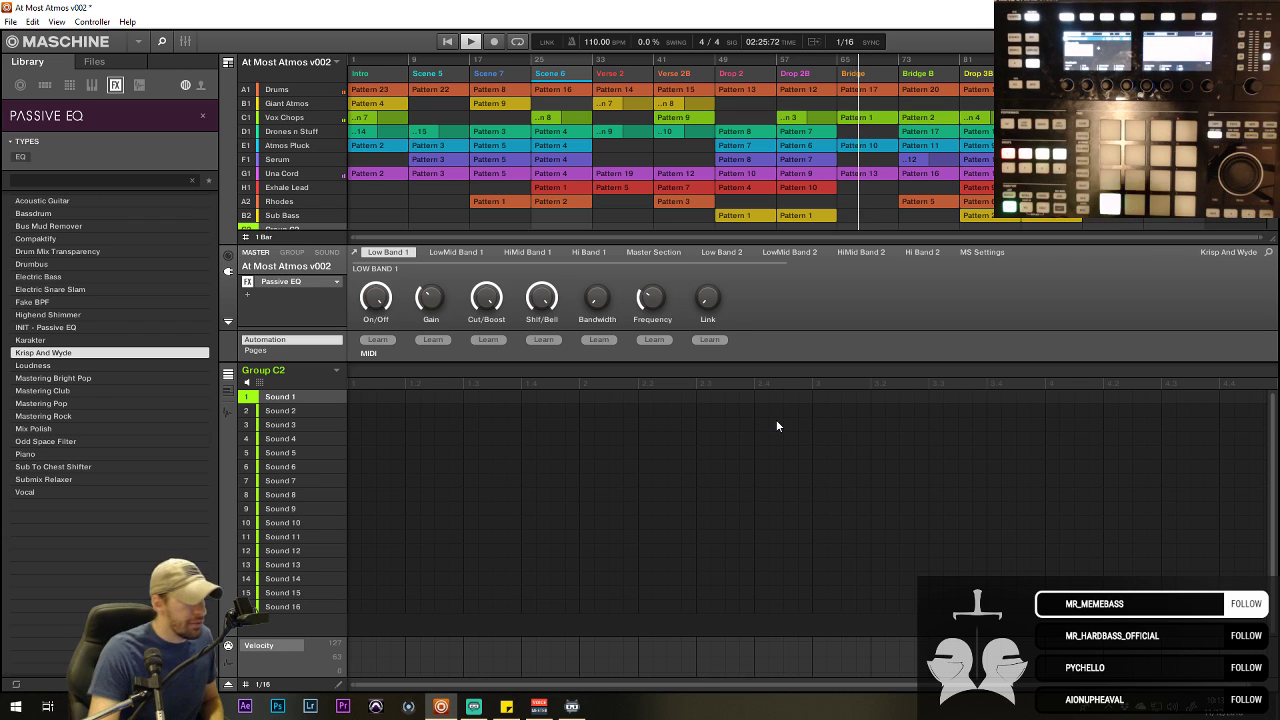
pyautogui.click(308, 283)
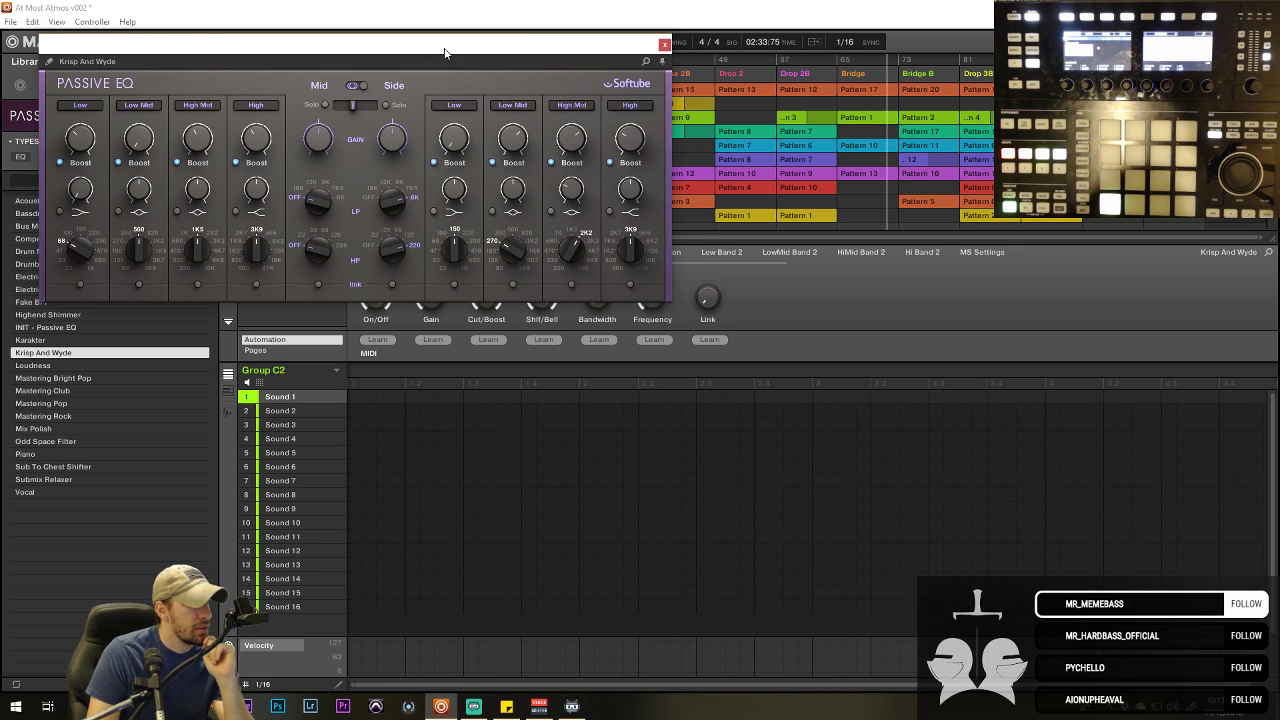
pyautogui.moveTo(445, 52); pyautogui.dragTo(477, 68)
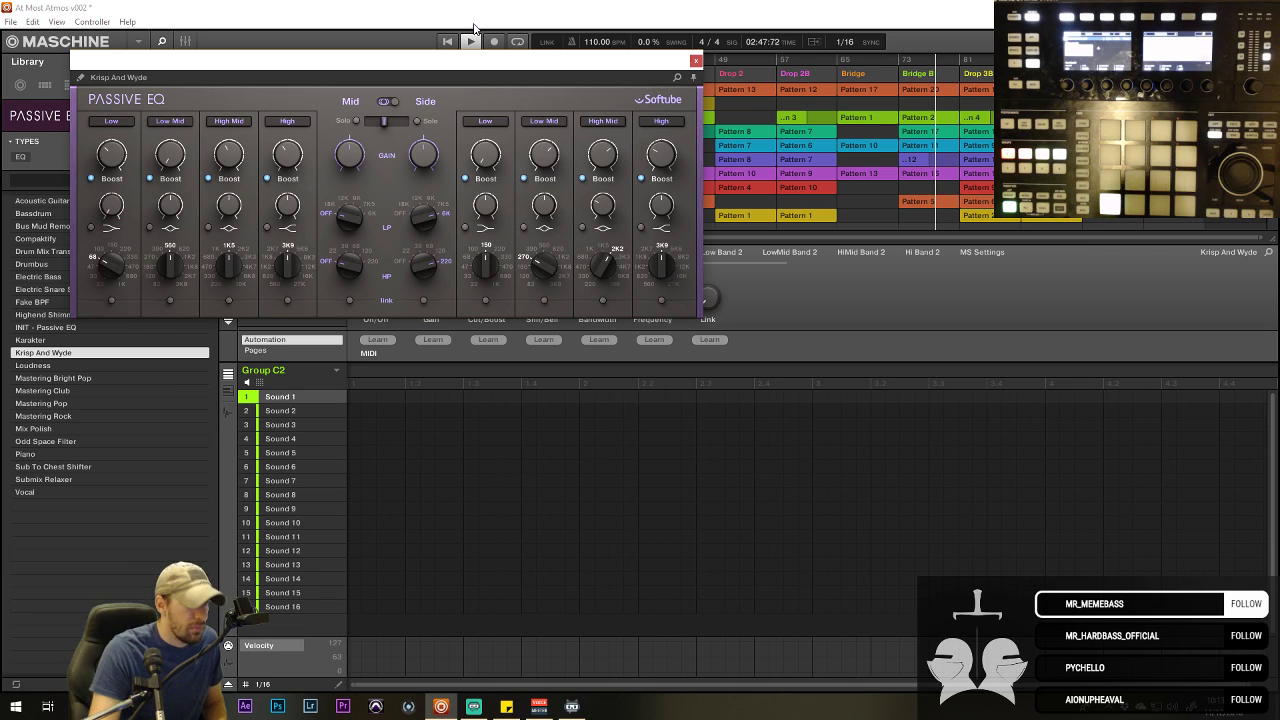
pyautogui.click(697, 60)
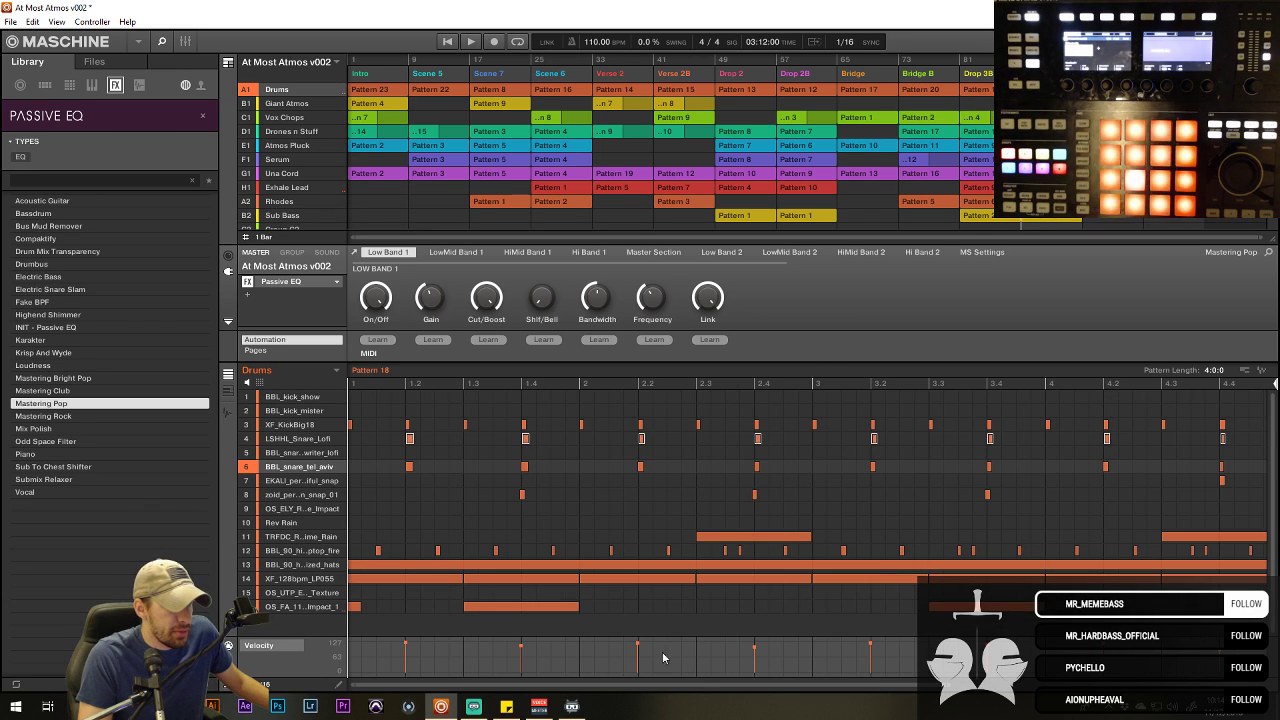
# - Move the first XF_KickBig18 hit in Drums Pattern 18 one sixteenth note later, off the opening downbeat
pyautogui.moveTo(697, 681); pyautogui.dragTo(700, 692)
pyautogui.click(958, 424)
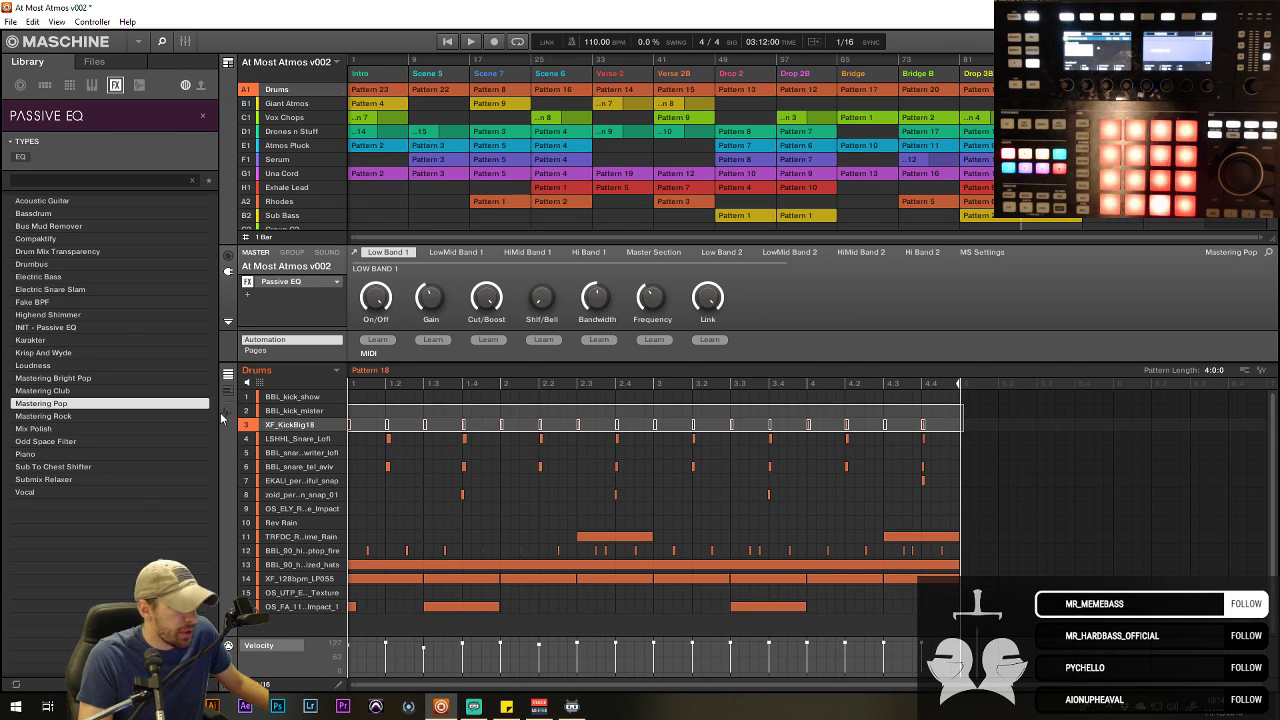
pyautogui.moveTo(586, 690); pyautogui.dragTo(586, 672)
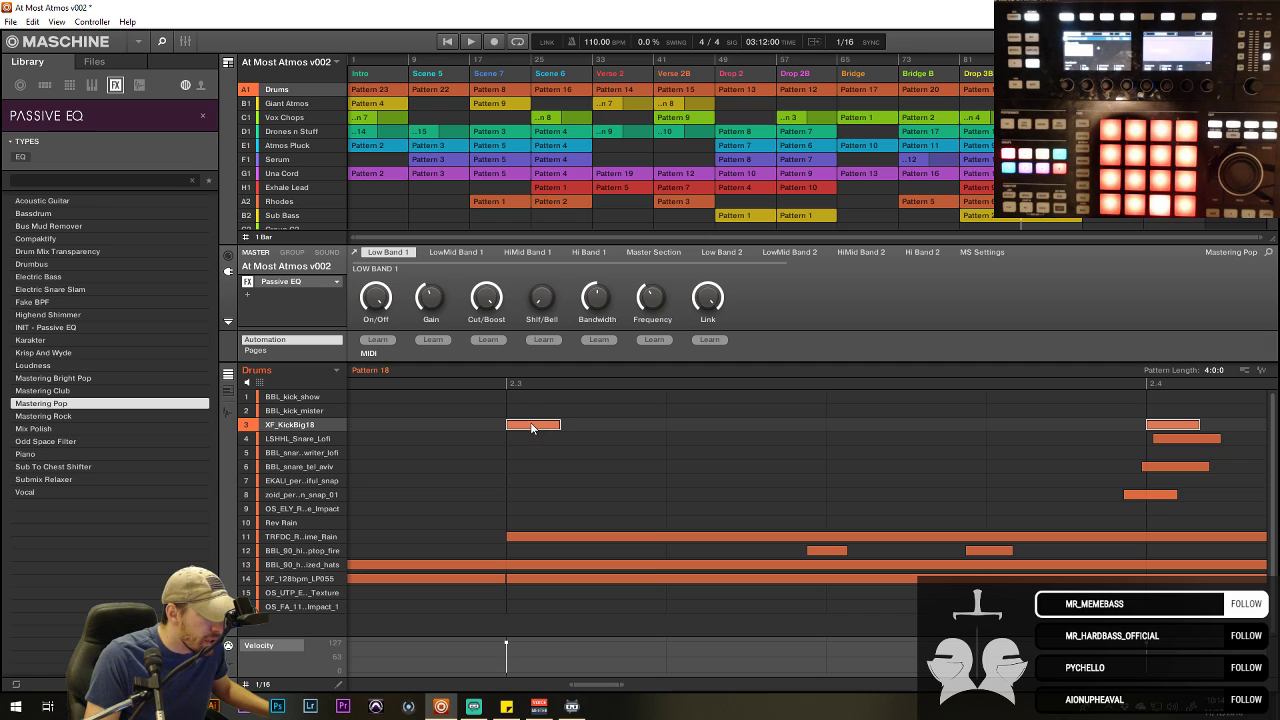
pyautogui.moveTo(598, 684); pyautogui.dragTo(617, 690)
pyautogui.click(364, 431)
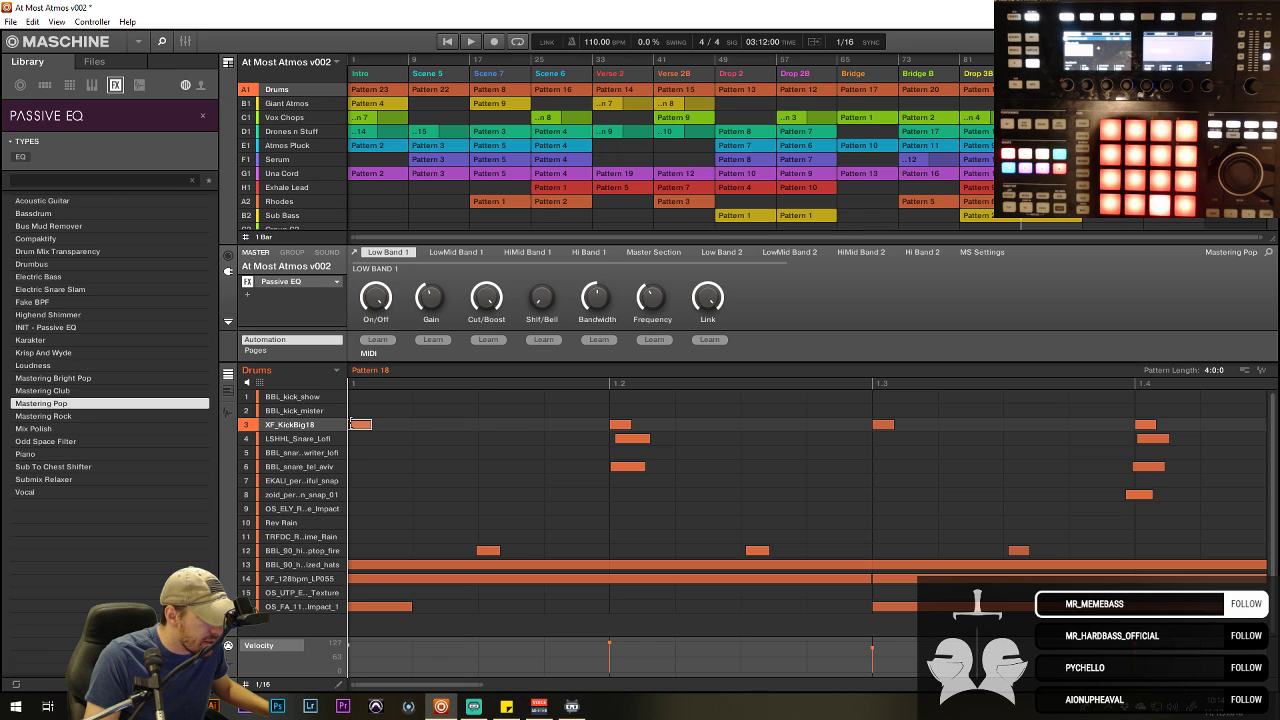
pyautogui.moveTo(364, 431); pyautogui.dragTo(429, 431)
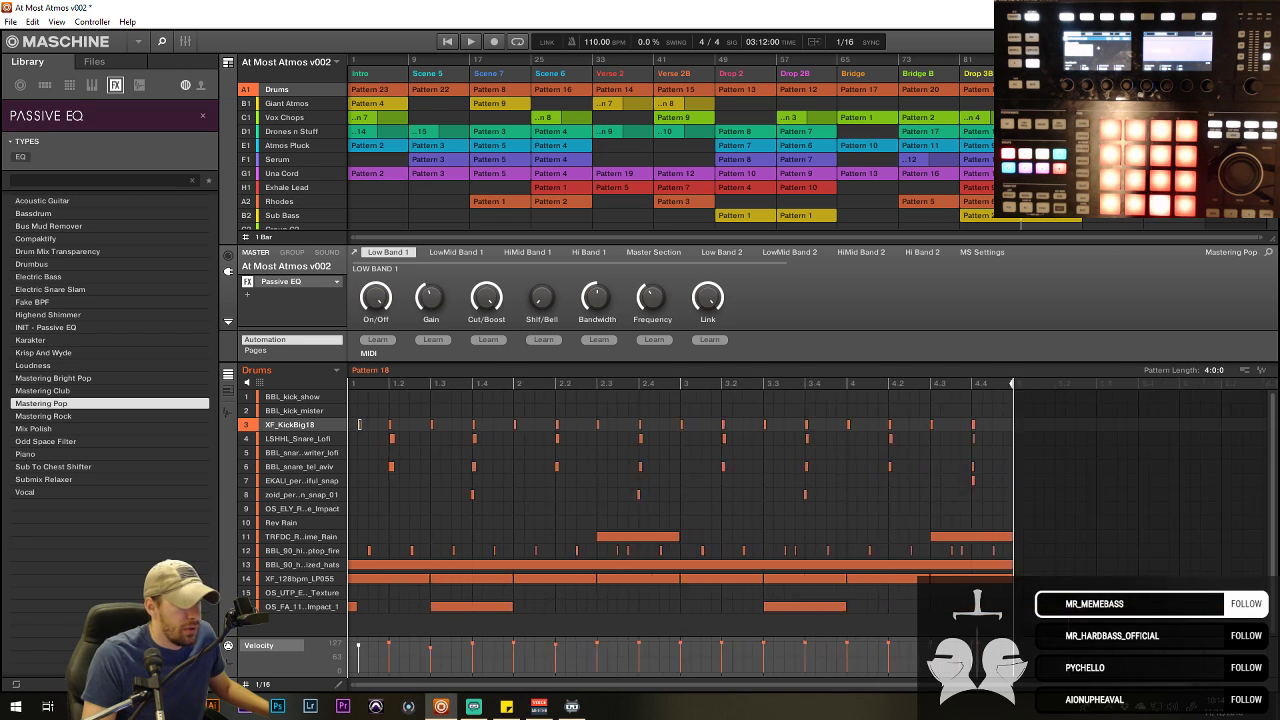
# - Select all XF_KickBig18 hits in Drums Pattern 18, nudge them slightly ahead of the beat and play the pattern
pyautogui.moveTo(775, 420); pyautogui.dragTo(352, 430)
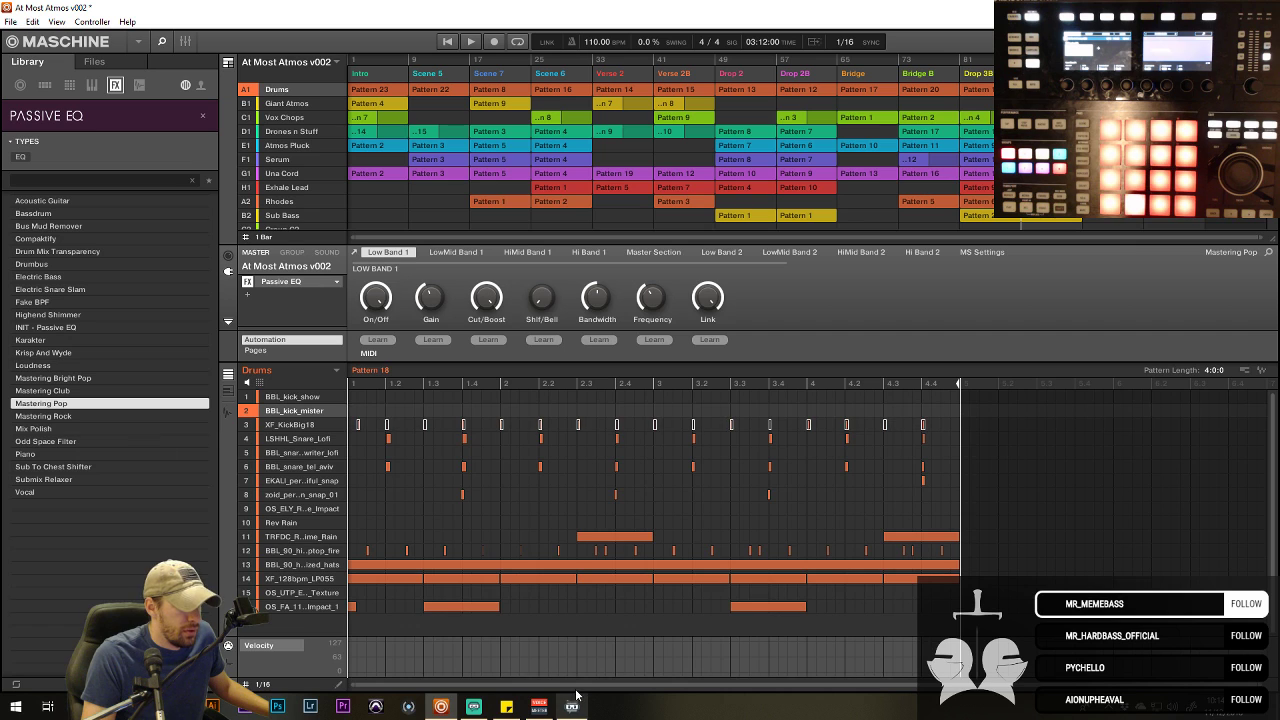
pyautogui.moveTo(563, 688); pyautogui.dragTo(835, 462)
pyautogui.click(833, 428)
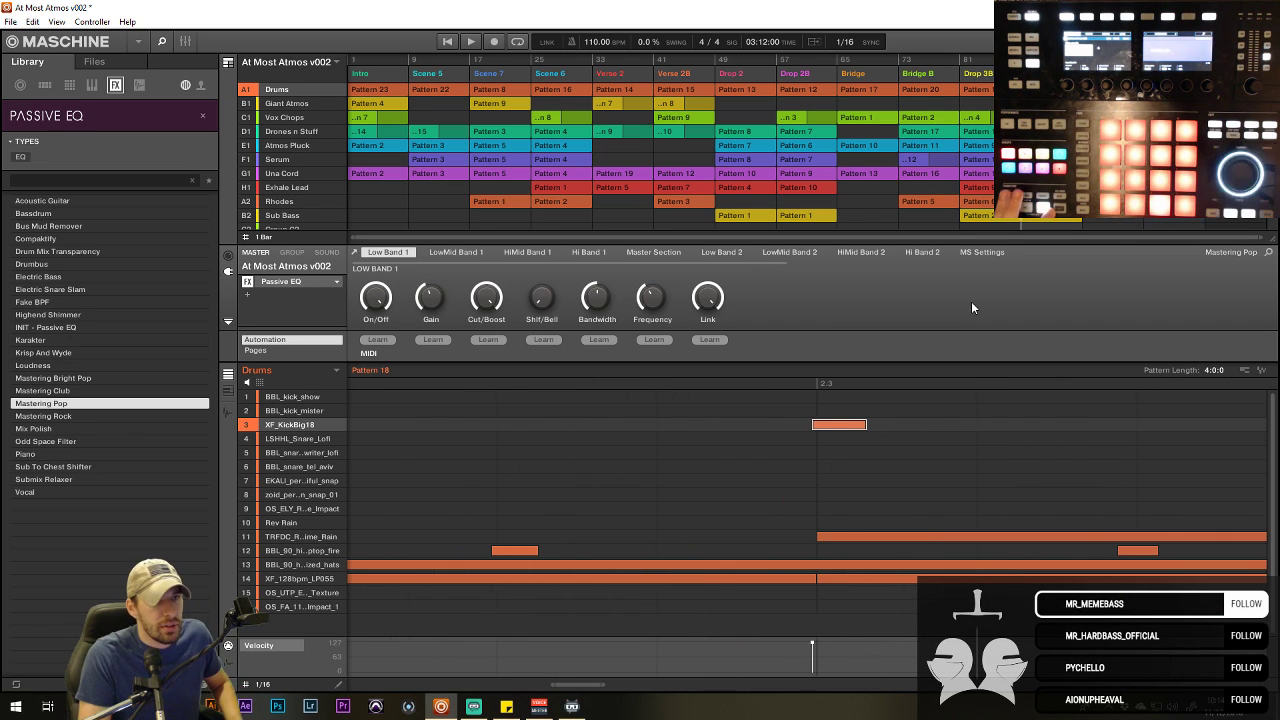
pyautogui.press('space')
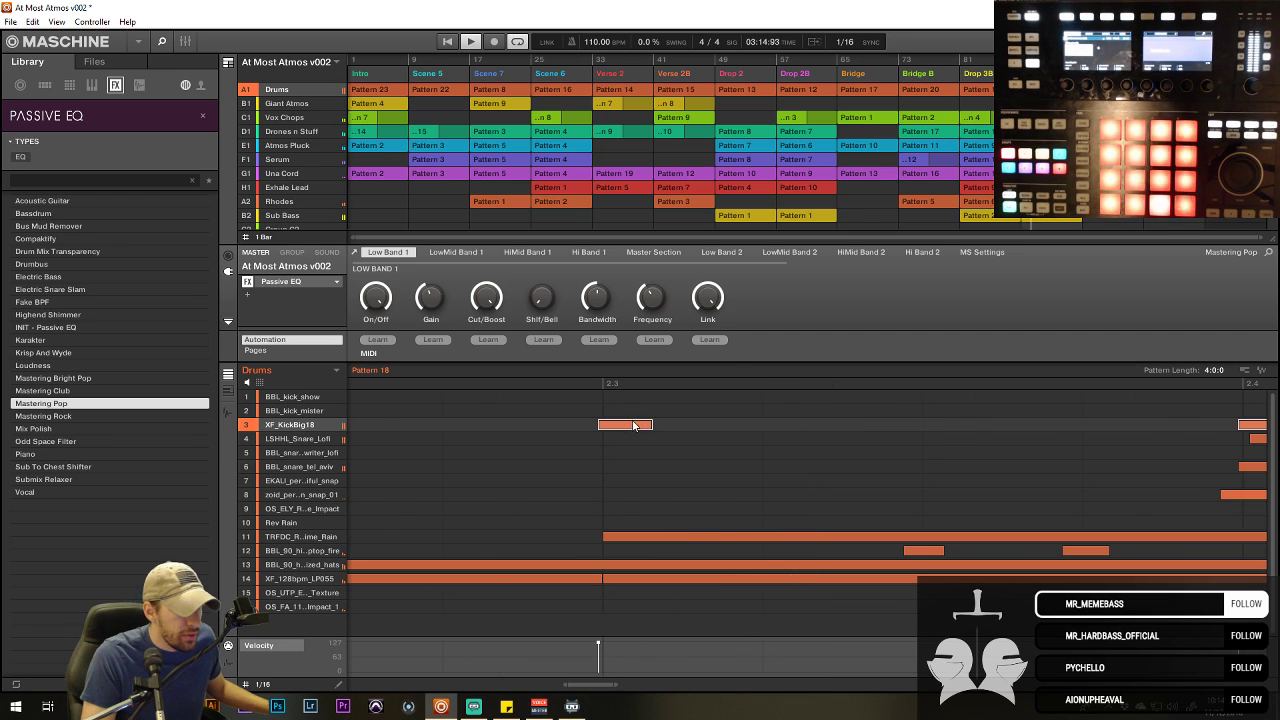
pyautogui.moveTo(633, 425); pyautogui.dragTo(631, 430)
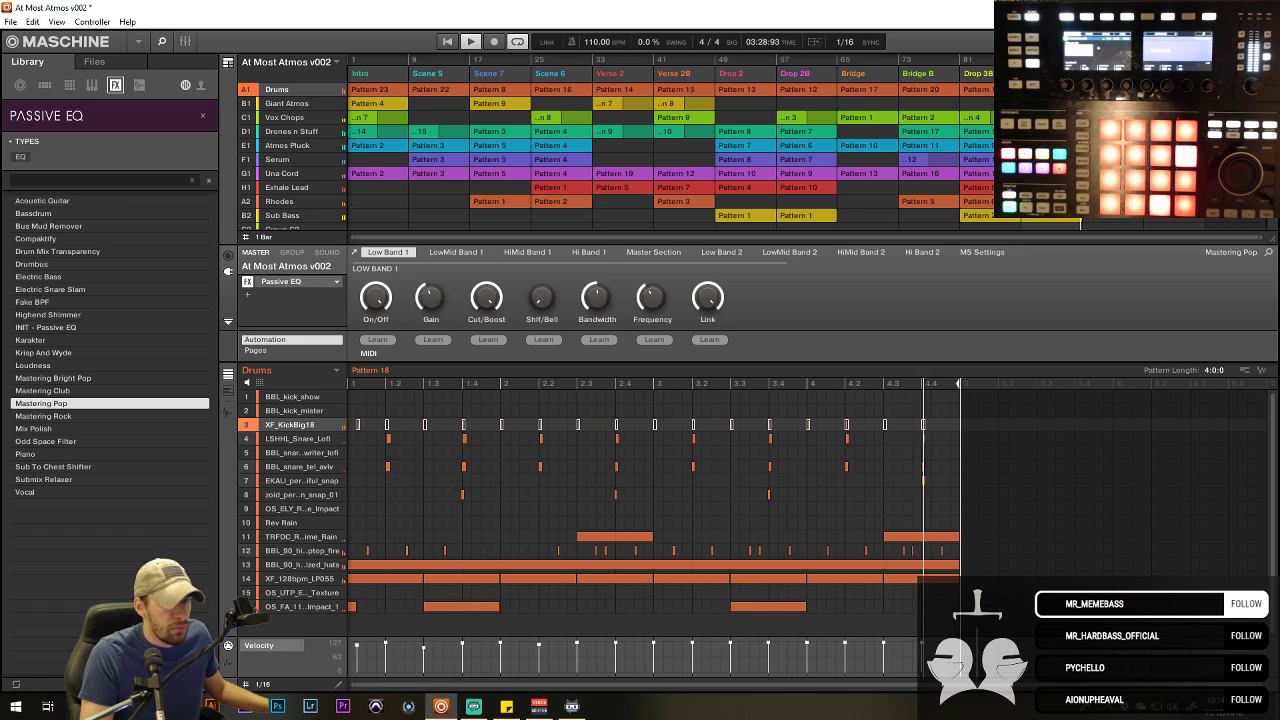
# - Move the first XF_KickBig18 hit in Drums Pattern 18 back to the very start of the pattern and save the project
pyautogui.moveTo(598, 690); pyautogui.dragTo(576, 672)
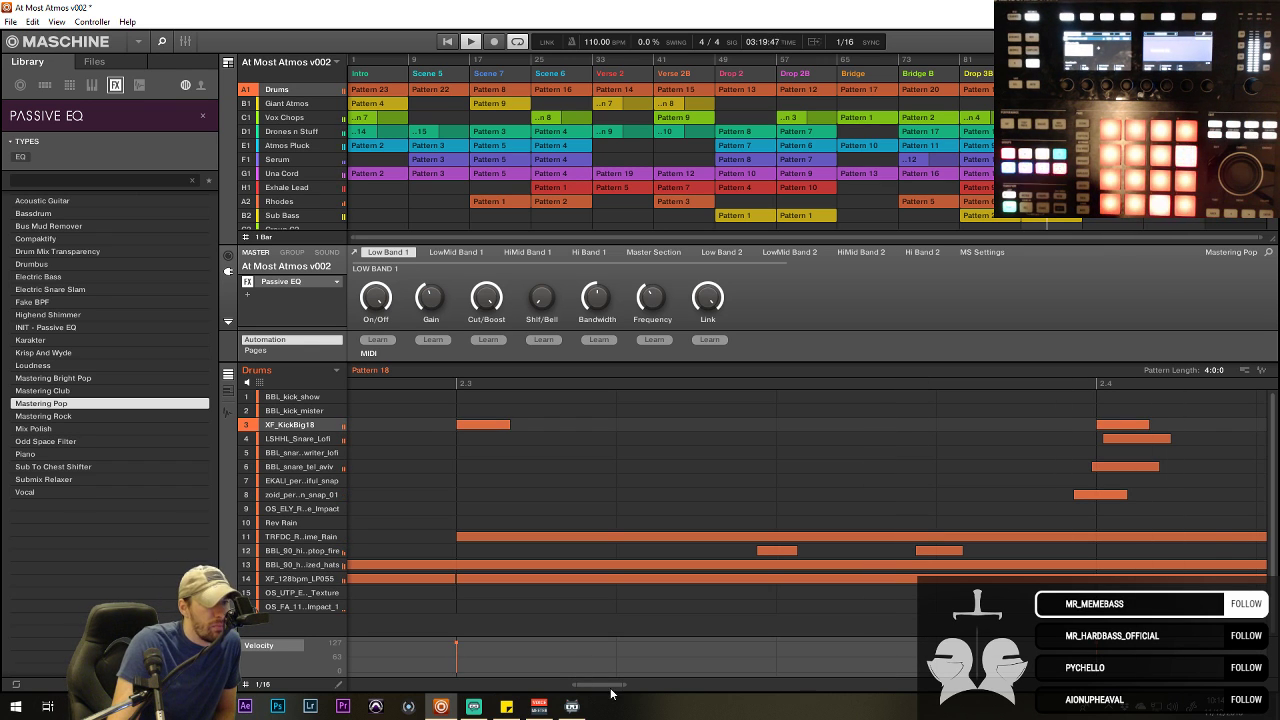
pyautogui.moveTo(608, 688); pyautogui.dragTo(608, 715)
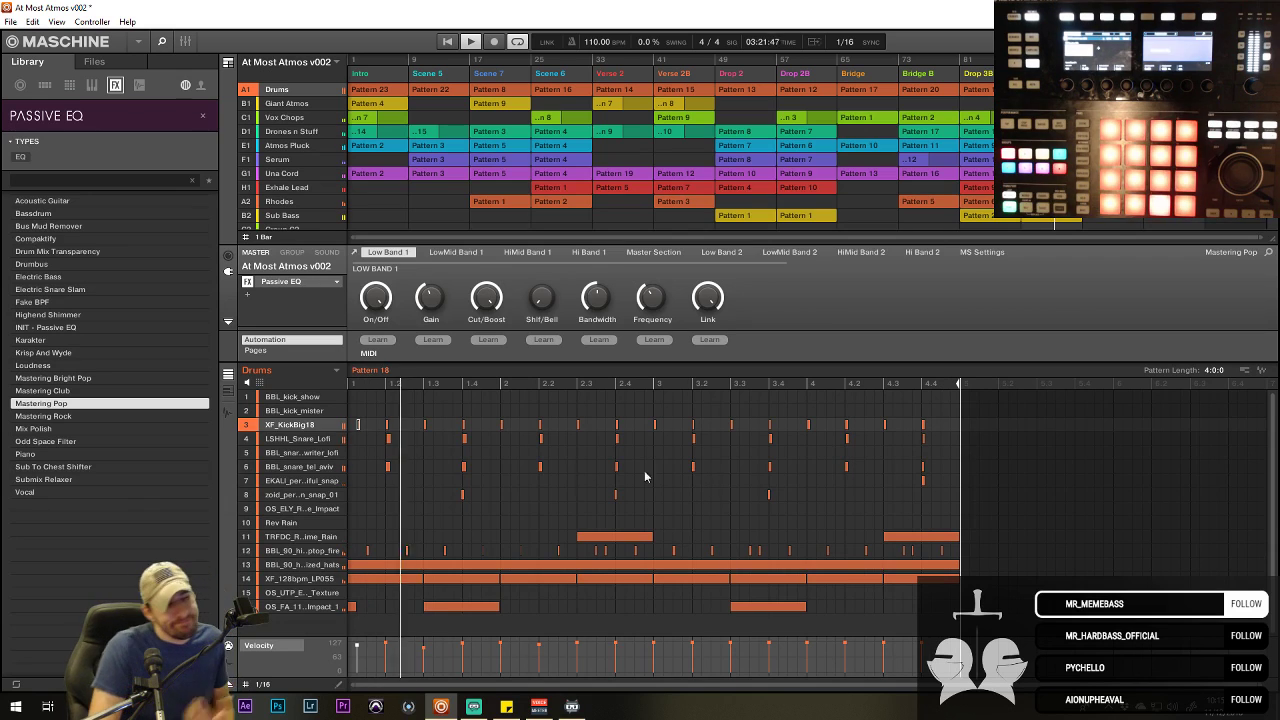
pyautogui.click(358, 432)
pyautogui.click(358, 426)
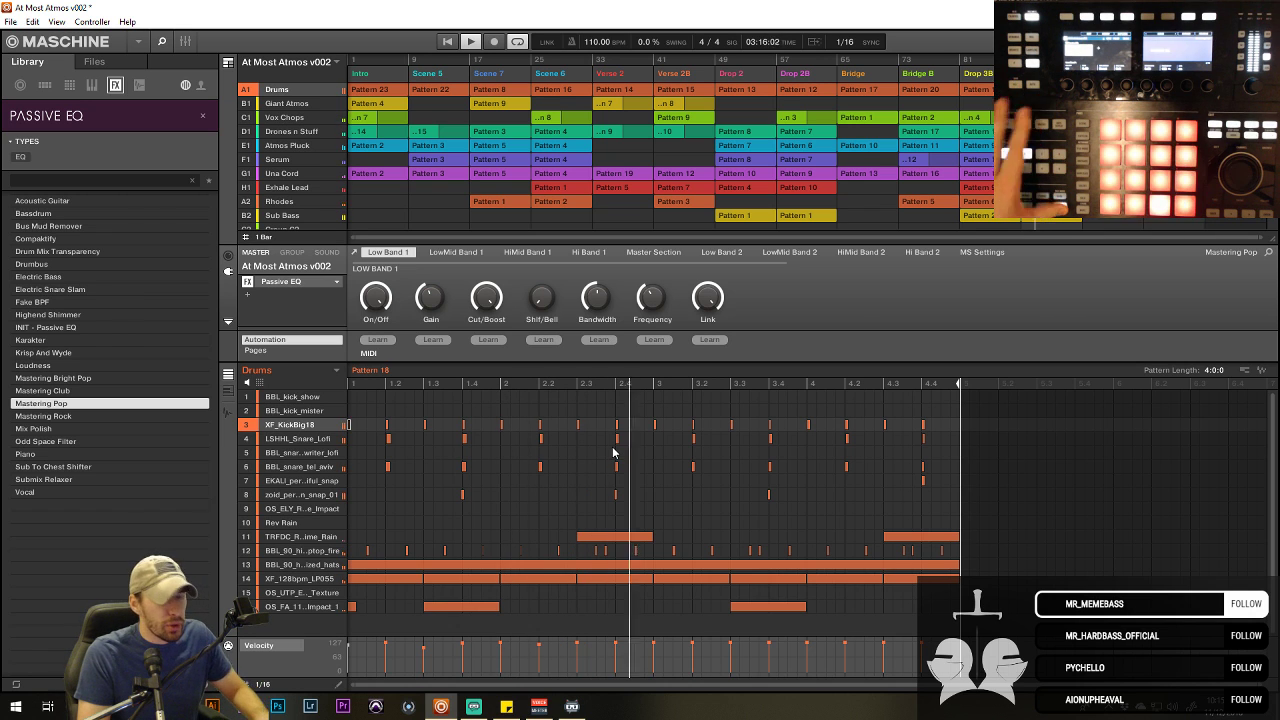
pyautogui.hotkey('ctrl', 's')
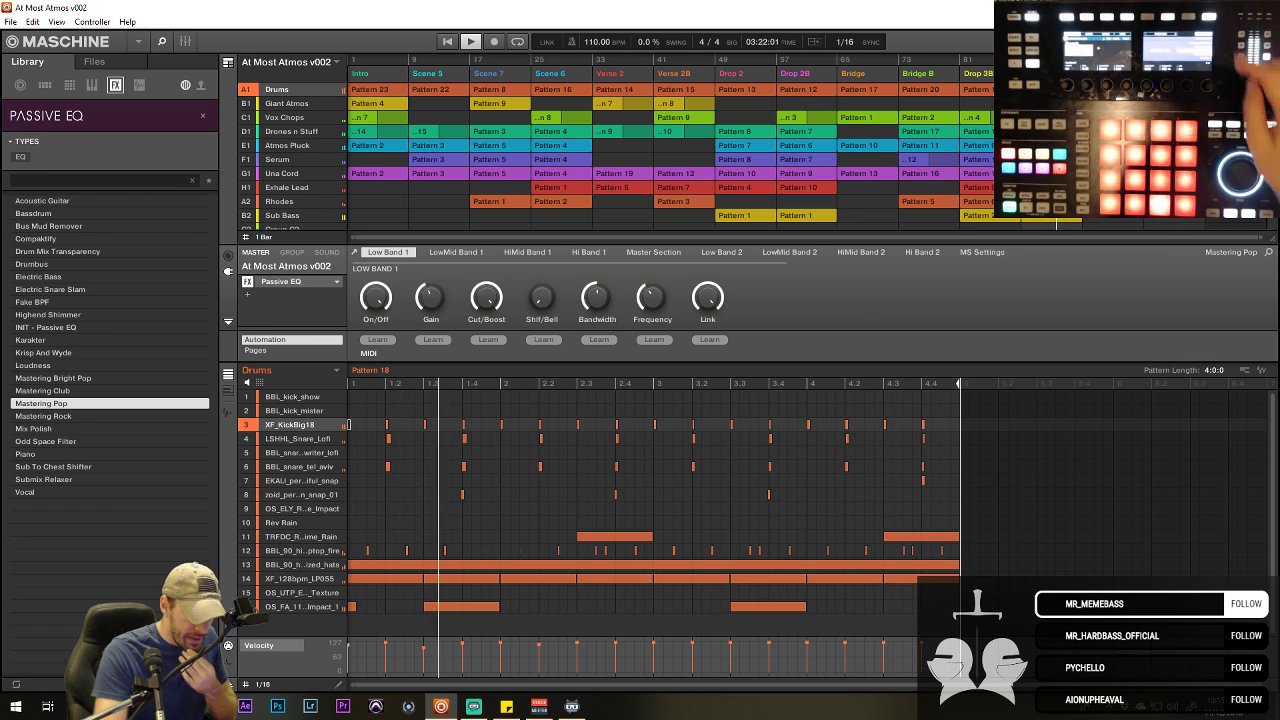
# - Switch the master Passive EQ to the Krisp And Wyde preset and play the song from bar 81
pyautogui.press('Up')
pyautogui.press('Up')
pyautogui.press('Up')
pyautogui.press('Up')
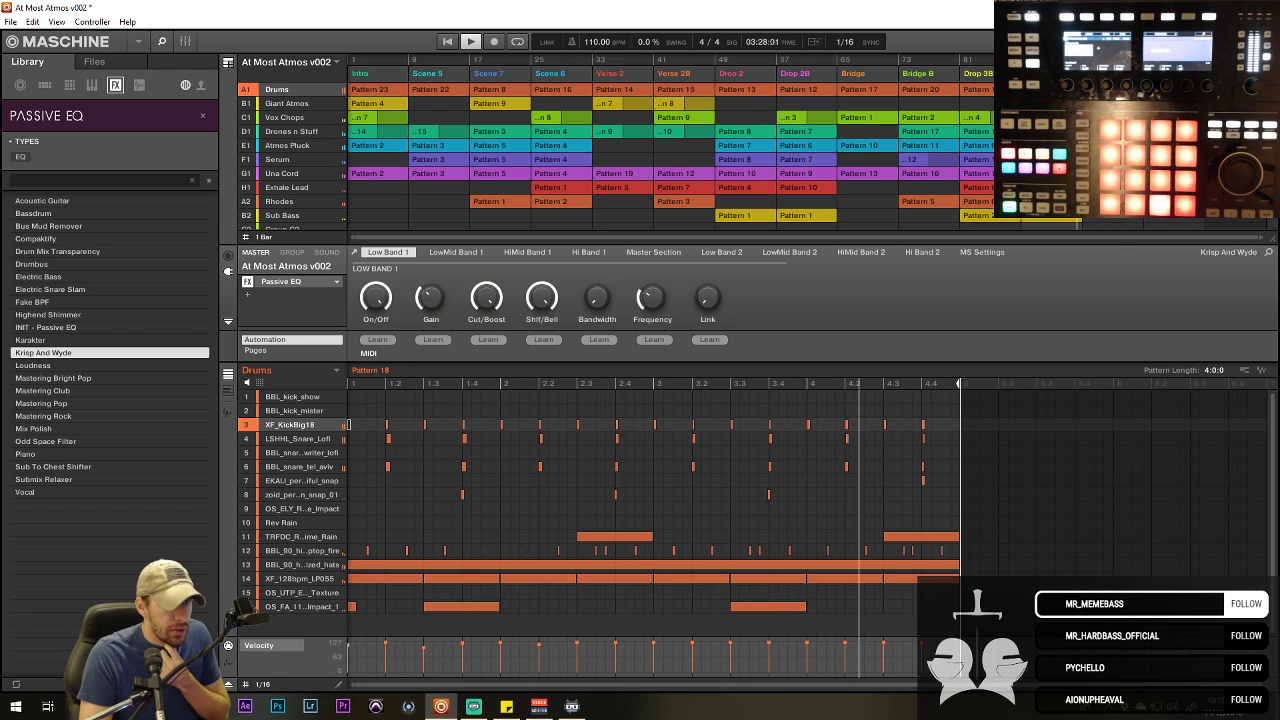
pyautogui.click(952, 60)
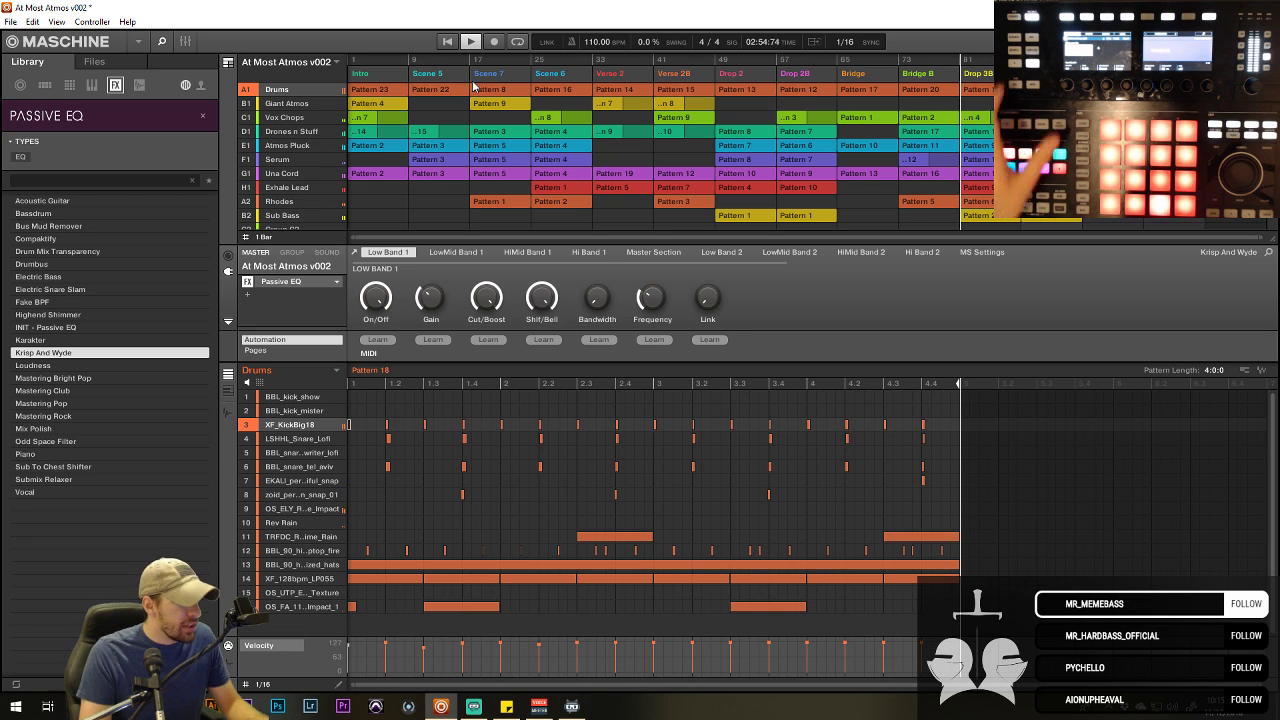
# - Add Solid Bus Comp ahead of Passive EQ on the master, lower its makeup gain and output, and audition it from bar 41
pyautogui.click(297, 284)
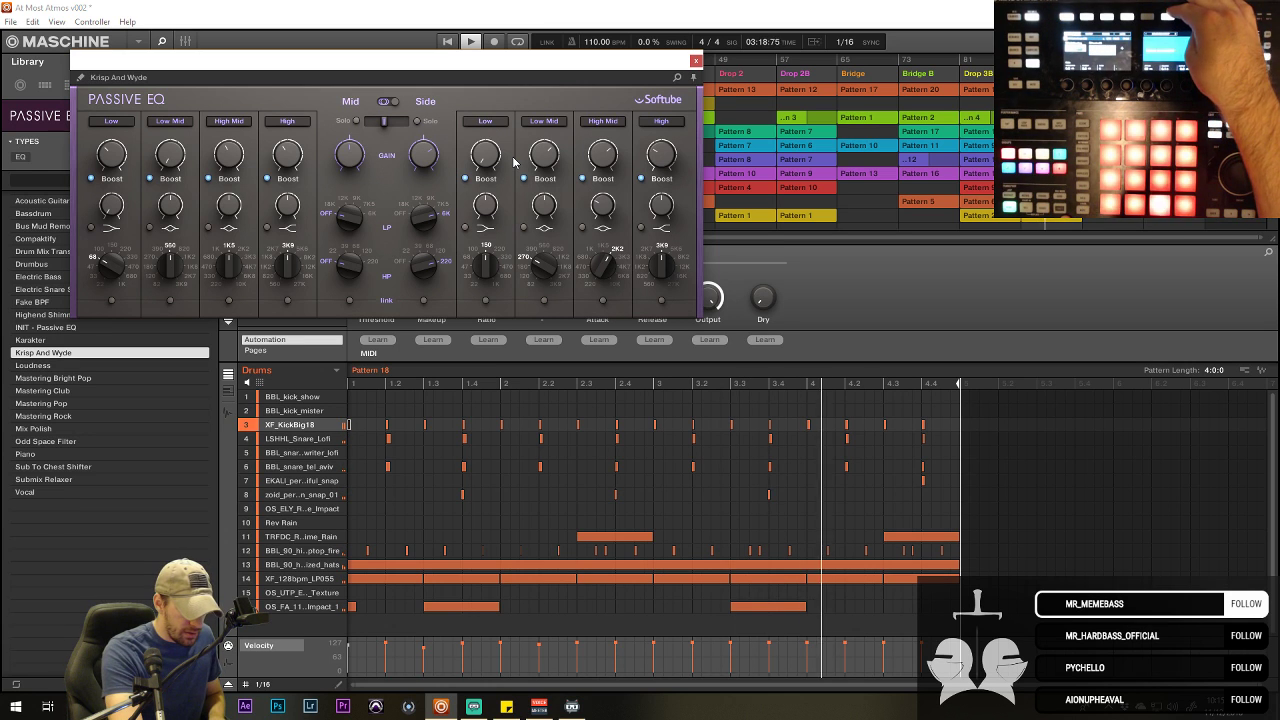
pyautogui.click(698, 60)
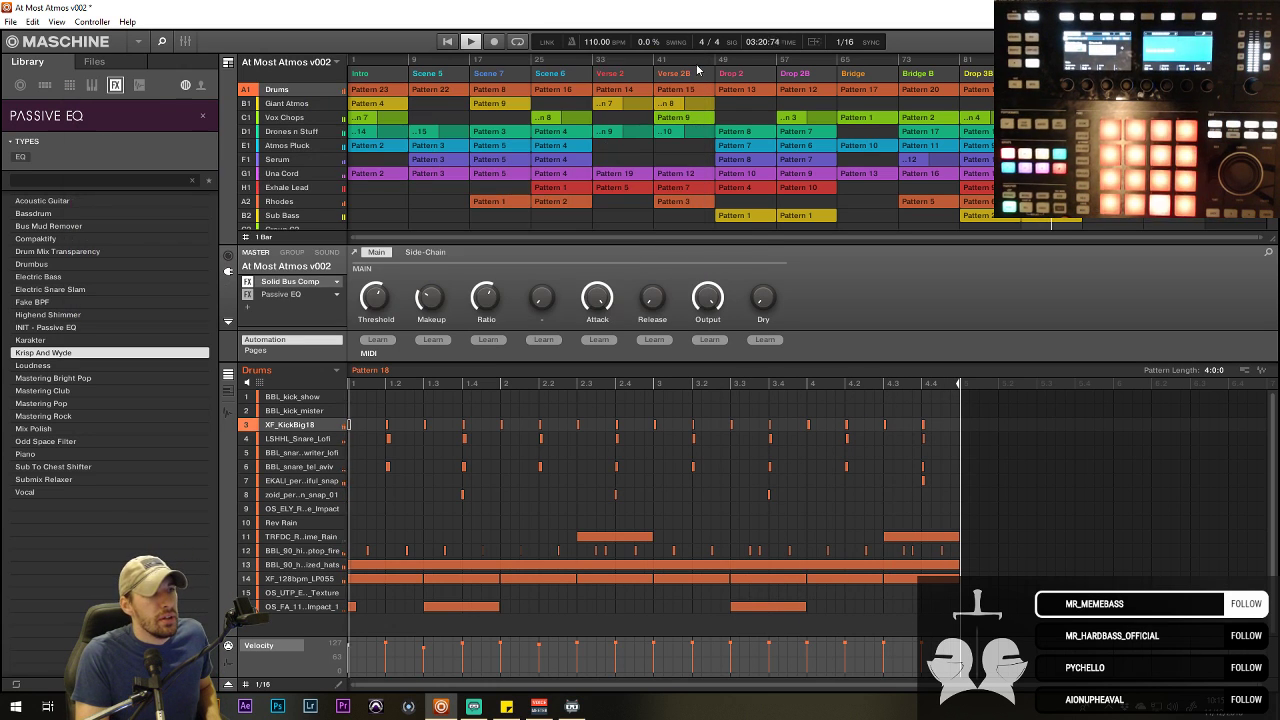
pyautogui.click(293, 285)
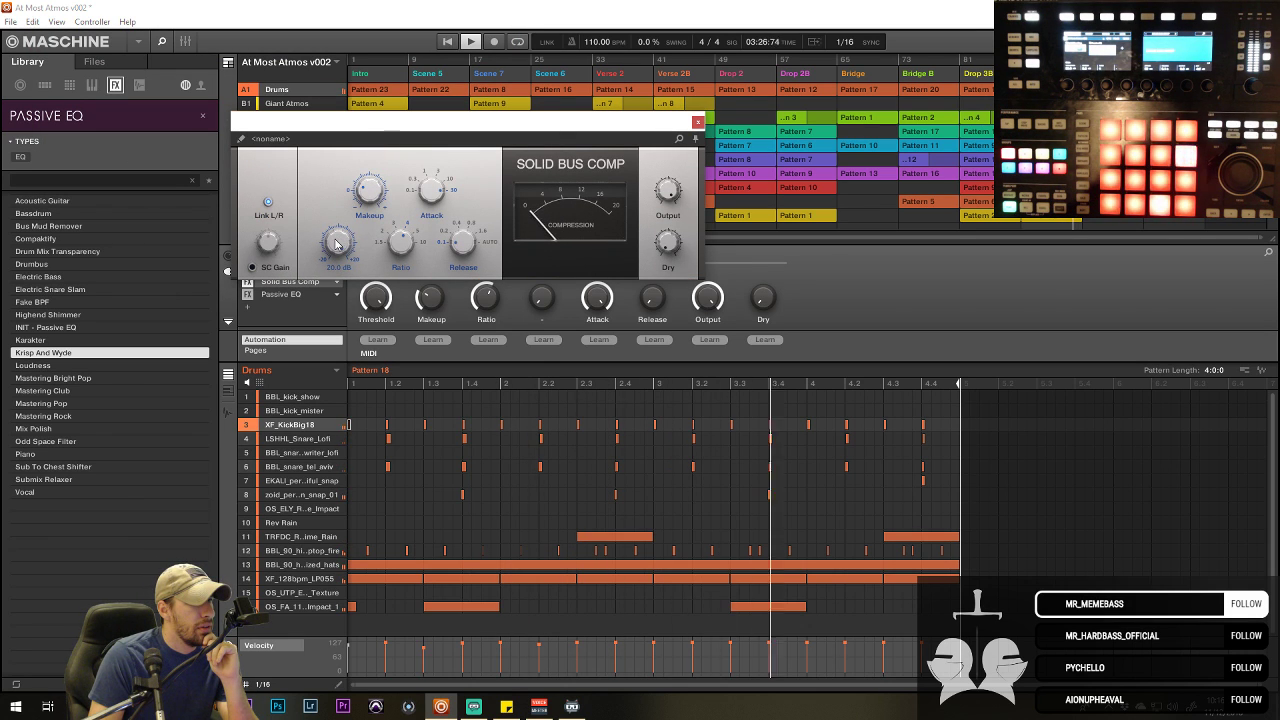
pyautogui.moveTo(365, 193)
pyautogui.moveTo(365, 193); pyautogui.dragTo(365, 205)
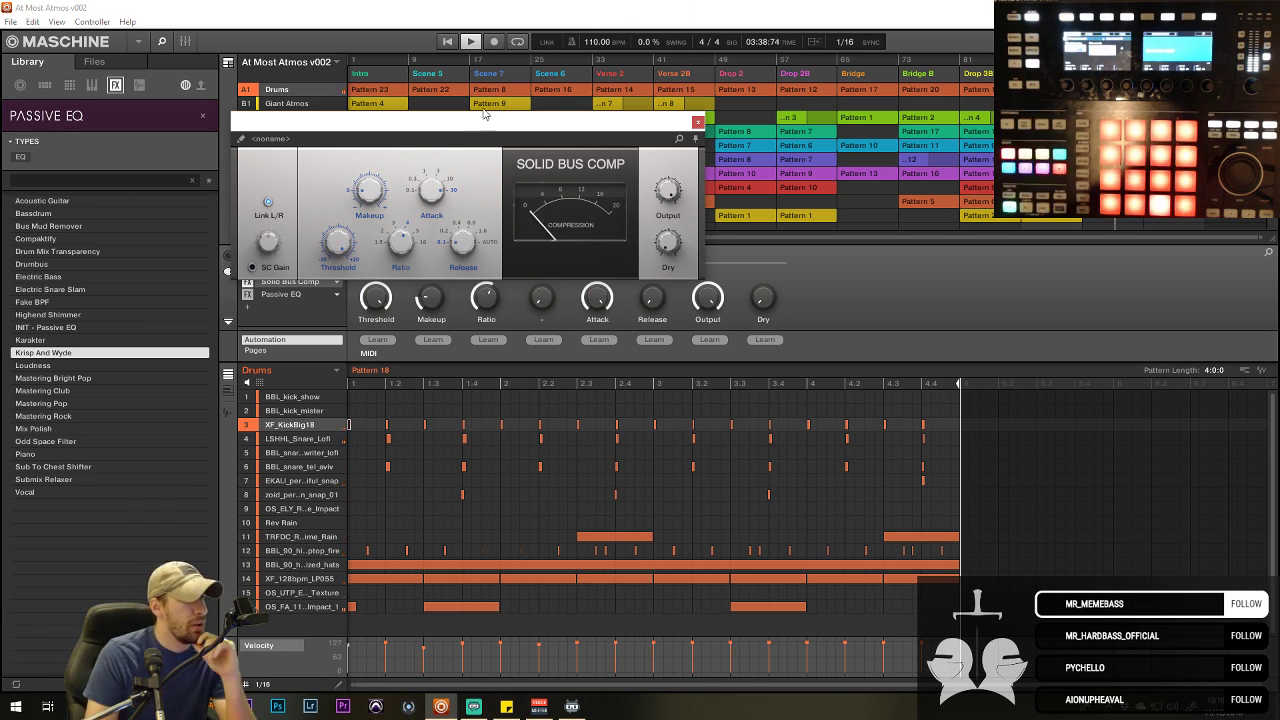
pyautogui.moveTo(494, 123); pyautogui.dragTo(519, 155)
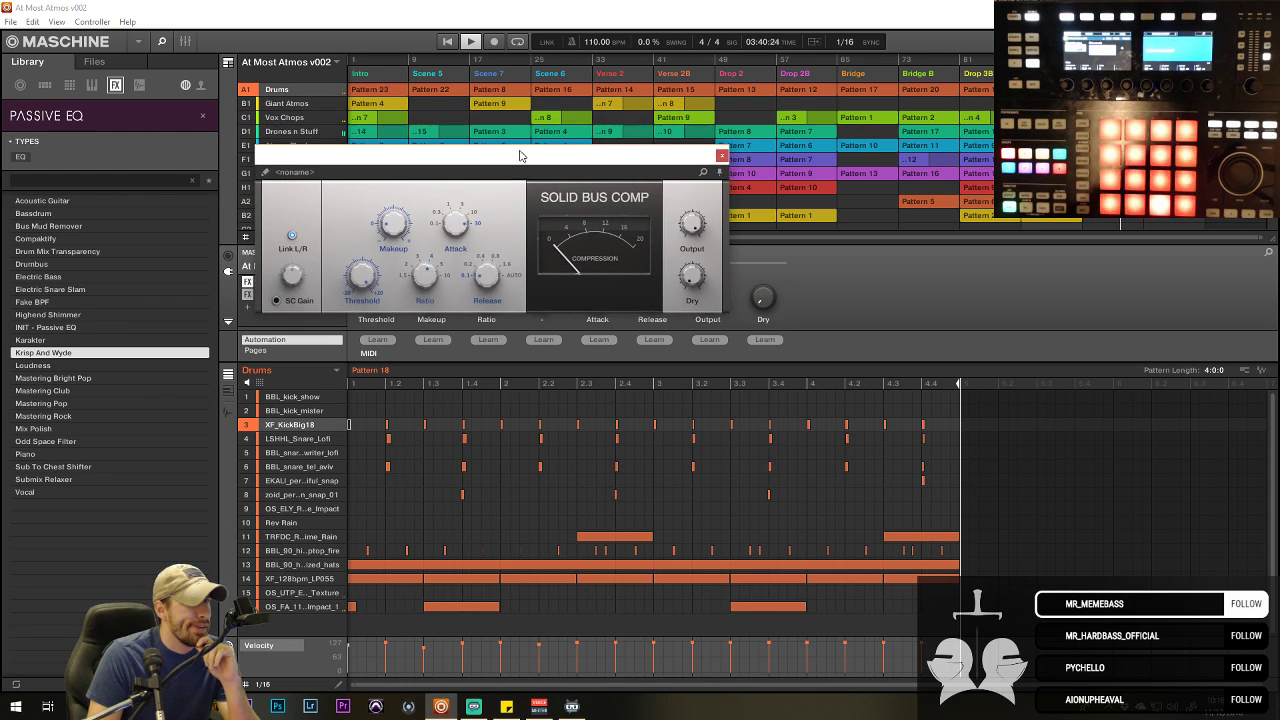
pyautogui.click(648, 62)
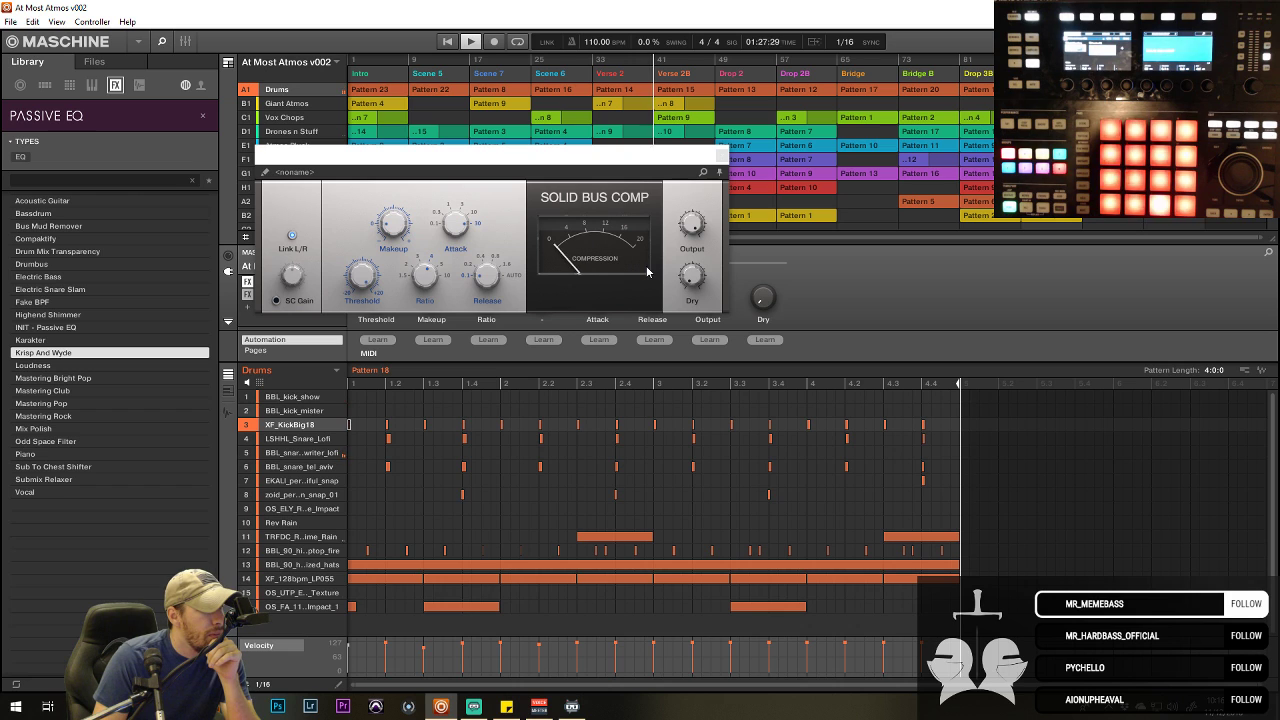
pyautogui.moveTo(583, 160); pyautogui.dragTo(619, 156)
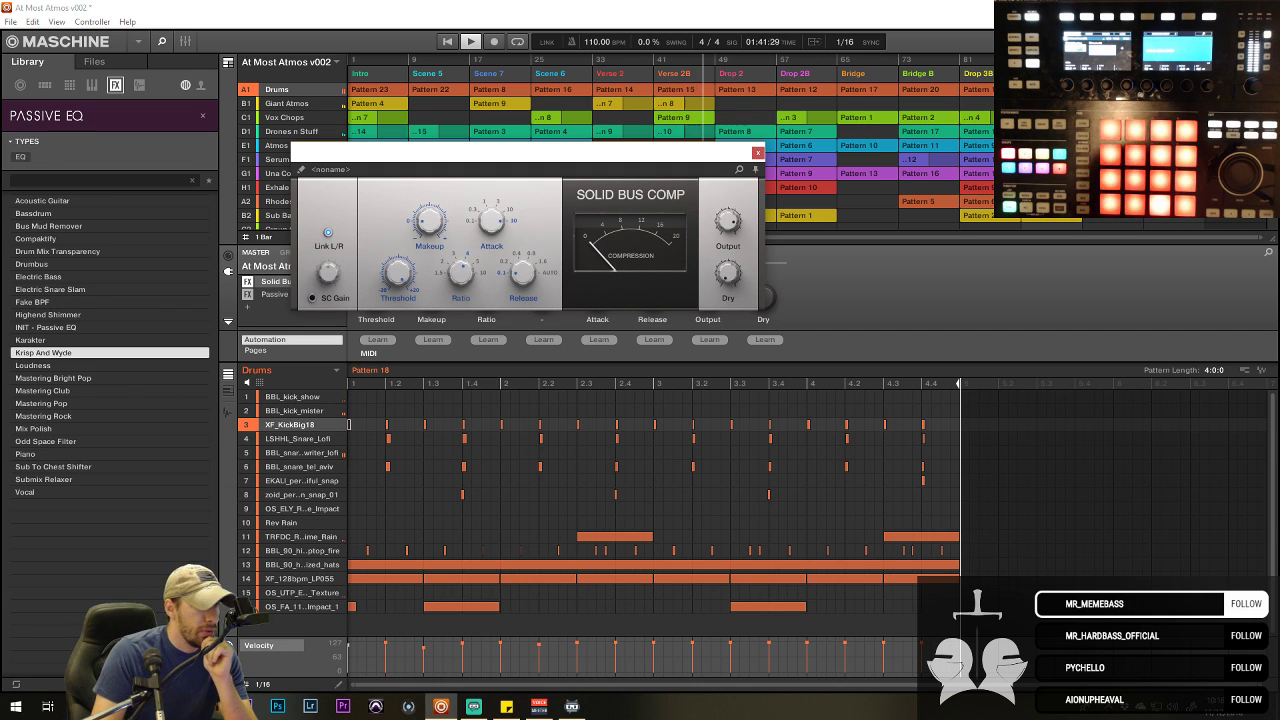
pyautogui.click(275, 283)
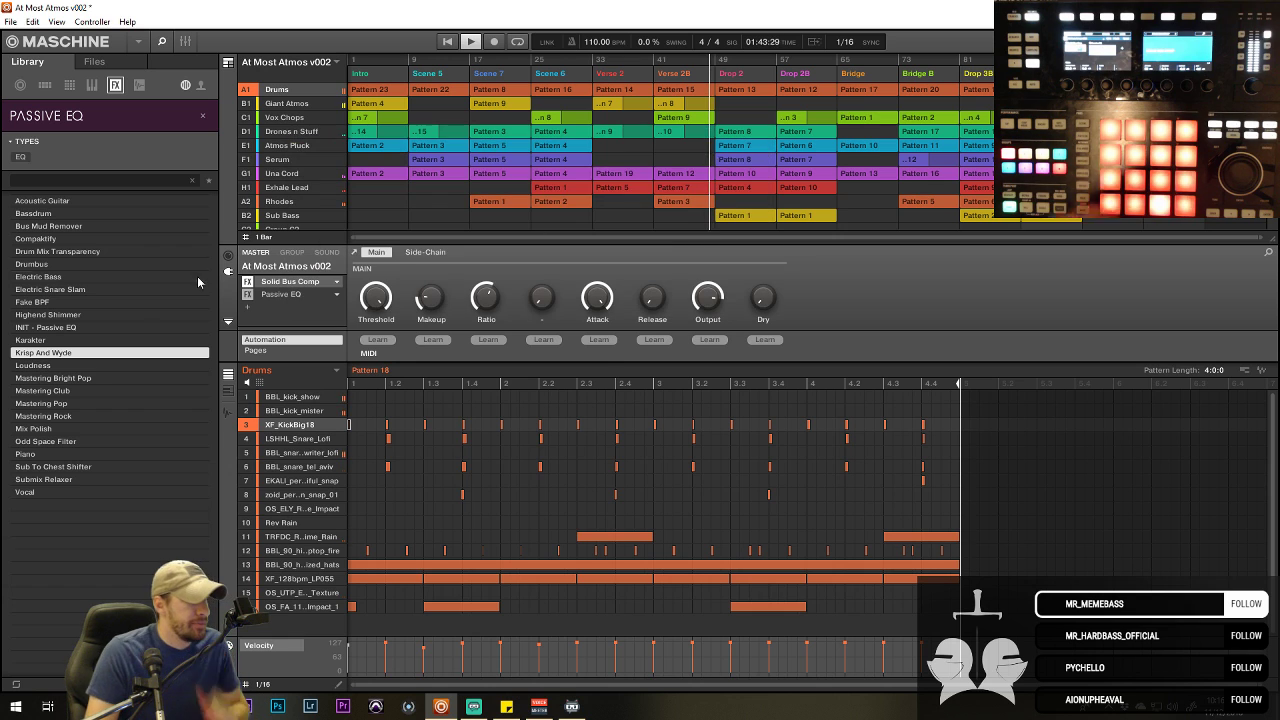
# - Add Slate Digital Virtual Mix Rack as the first effect on the master and place VCC MixBuss in its slot A
pyautogui.click(262, 308)
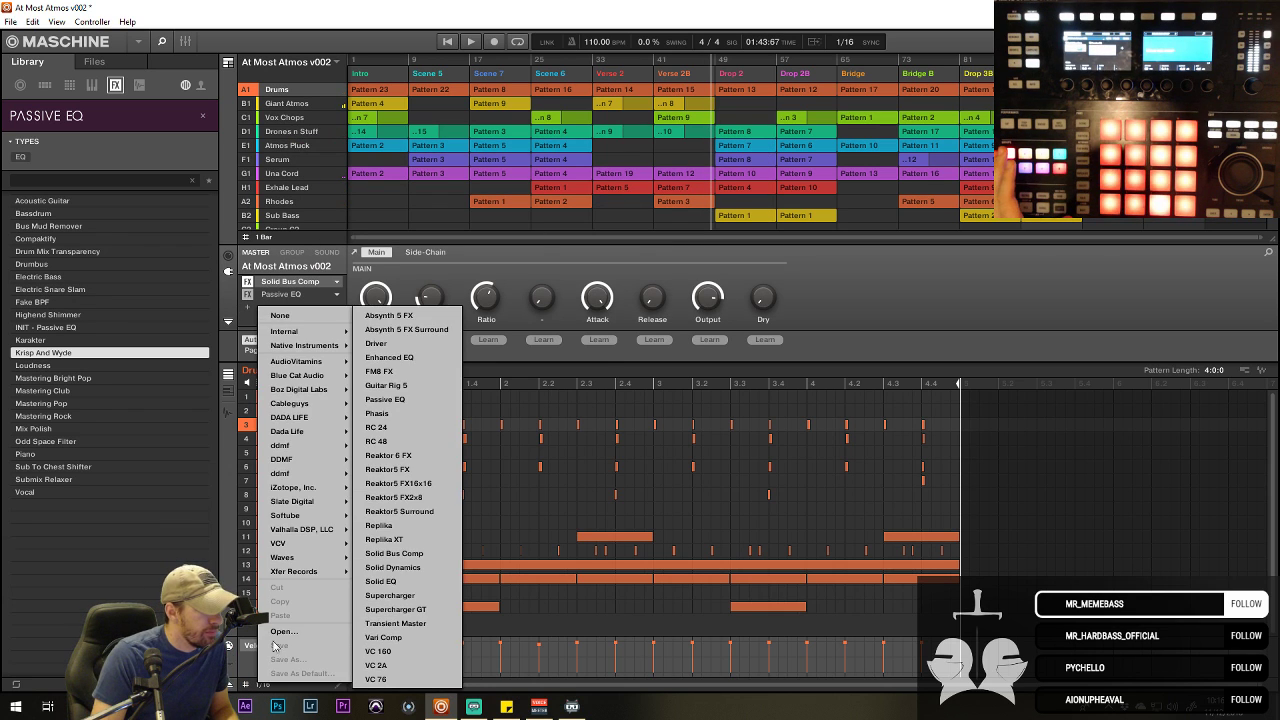
pyautogui.moveTo(316, 515)
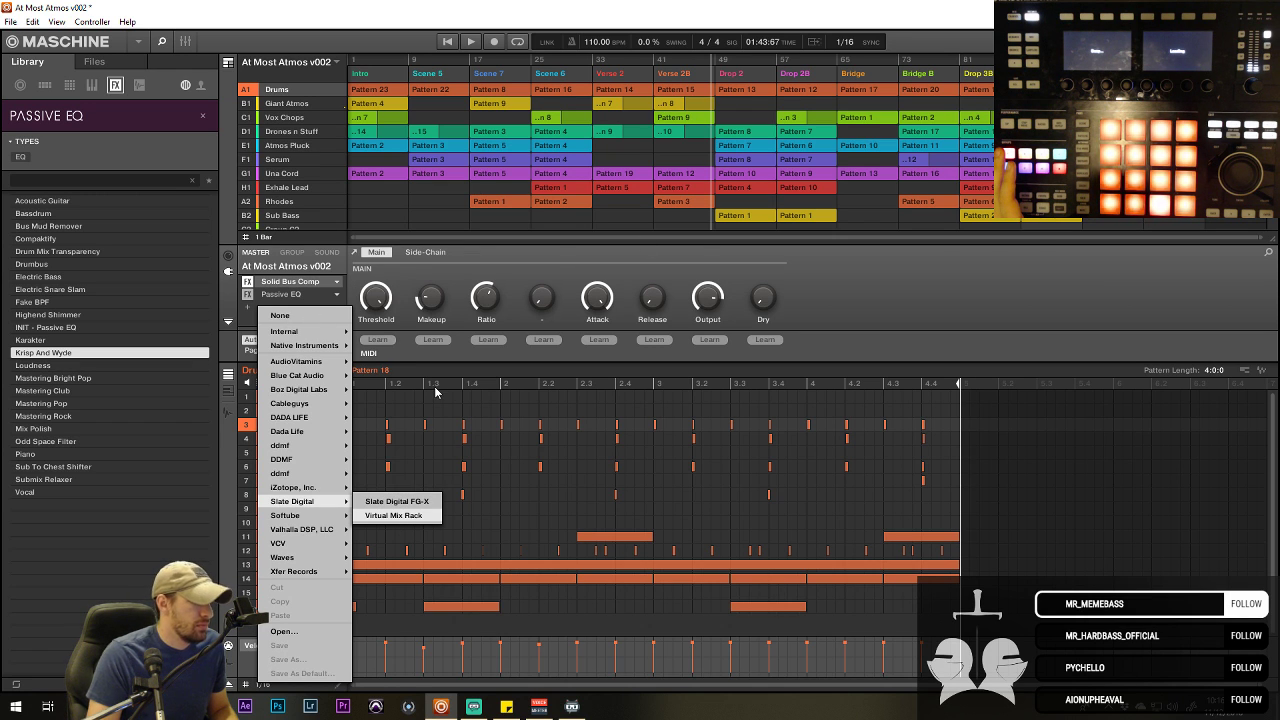
pyautogui.click(393, 515)
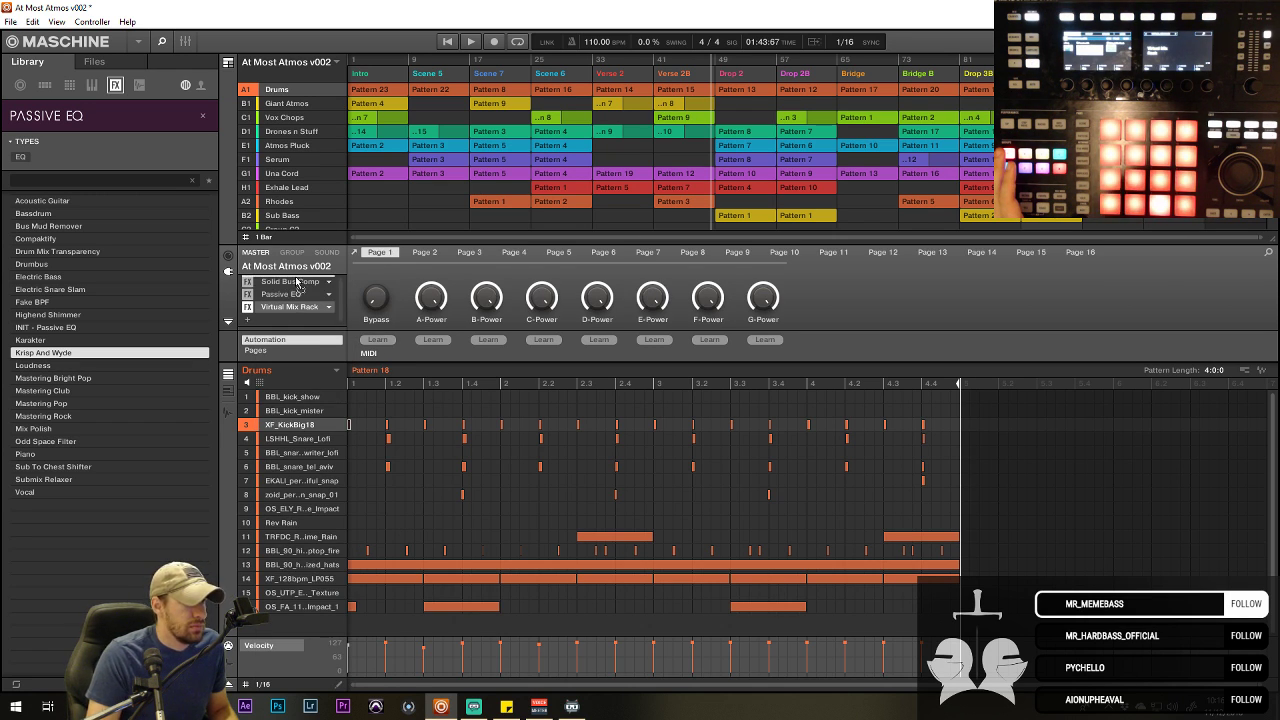
pyautogui.doubleClick(288, 306)
pyautogui.scroll(-2, 173, 178)
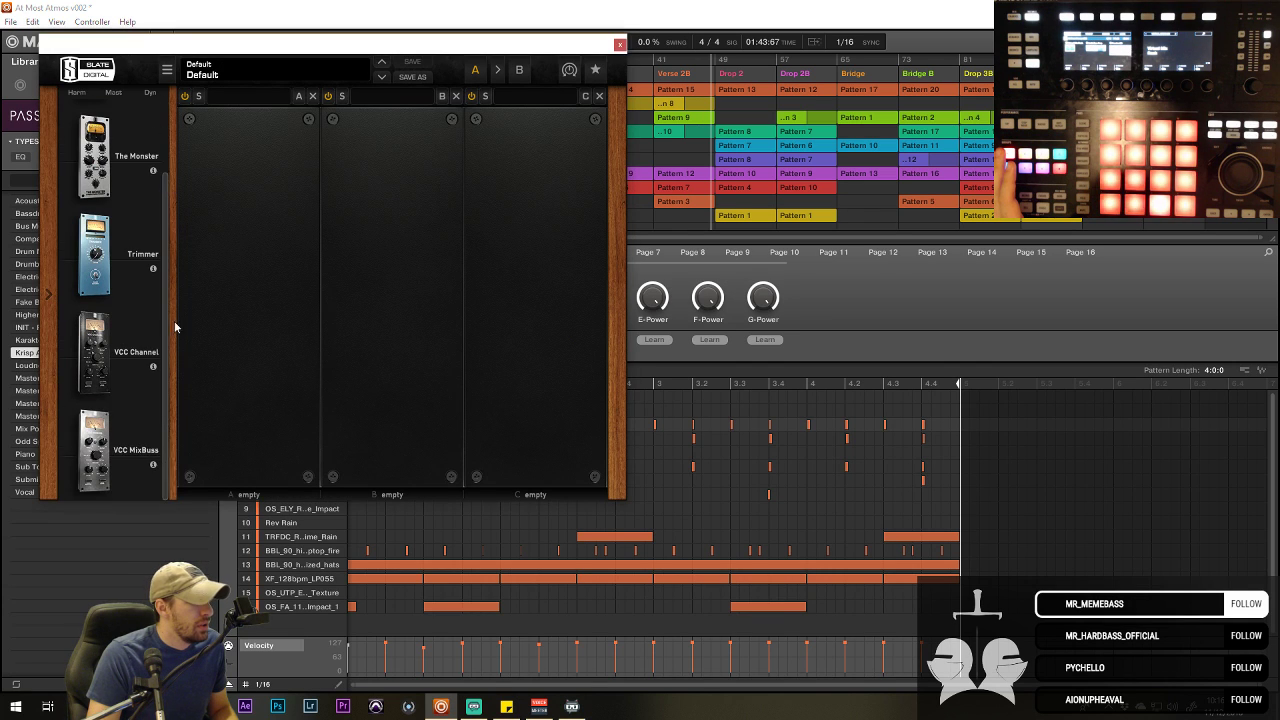
pyautogui.moveTo(94, 450); pyautogui.dragTo(228, 354)
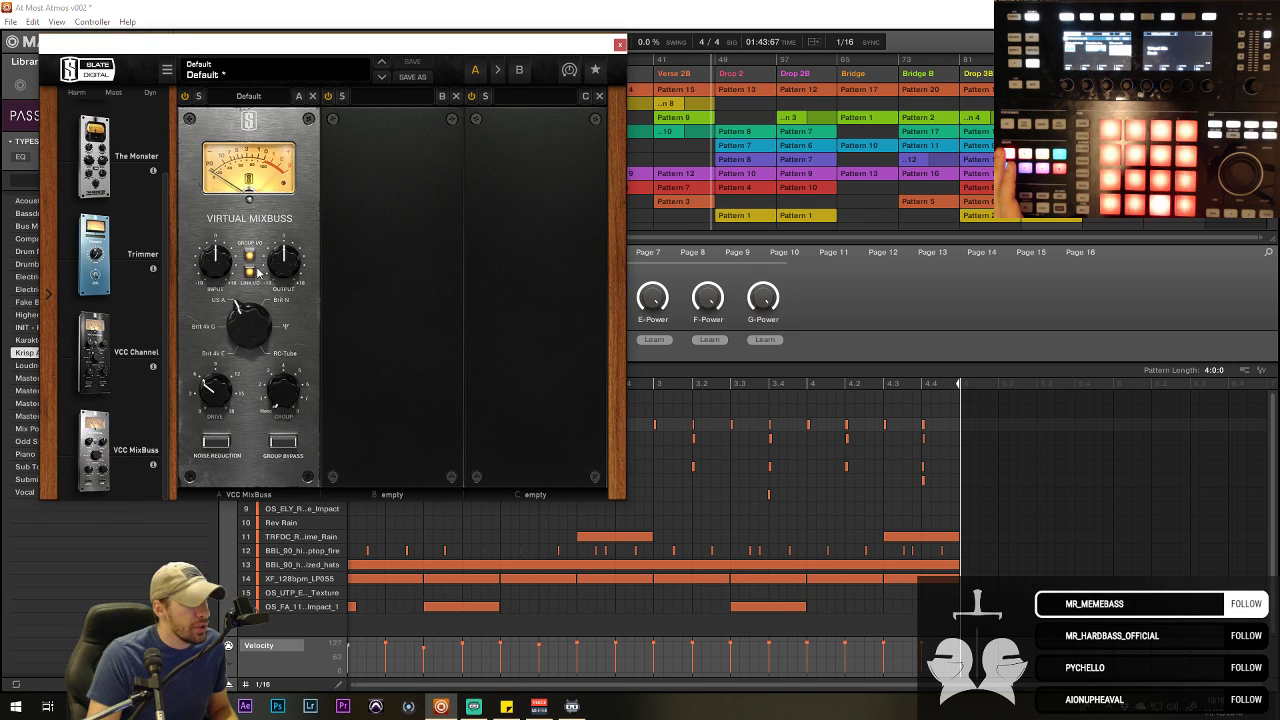
# - Audition console models such as Brit N and Brit 4k G on the master's Virtual Mixbuss, keeping input at 0 dB and drive at 9.57 dB
pyautogui.moveTo(246, 307); pyautogui.dragTo(261, 235)
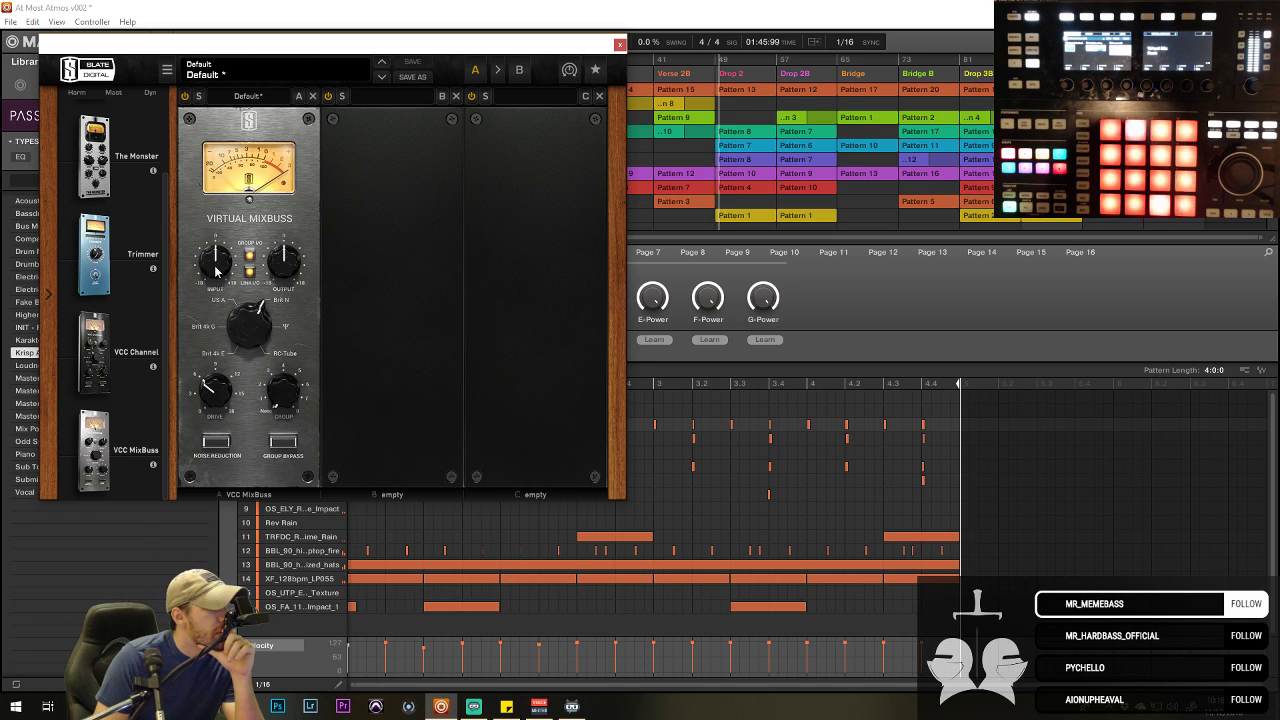
pyautogui.moveTo(218, 272); pyautogui.dragTo(223, 343)
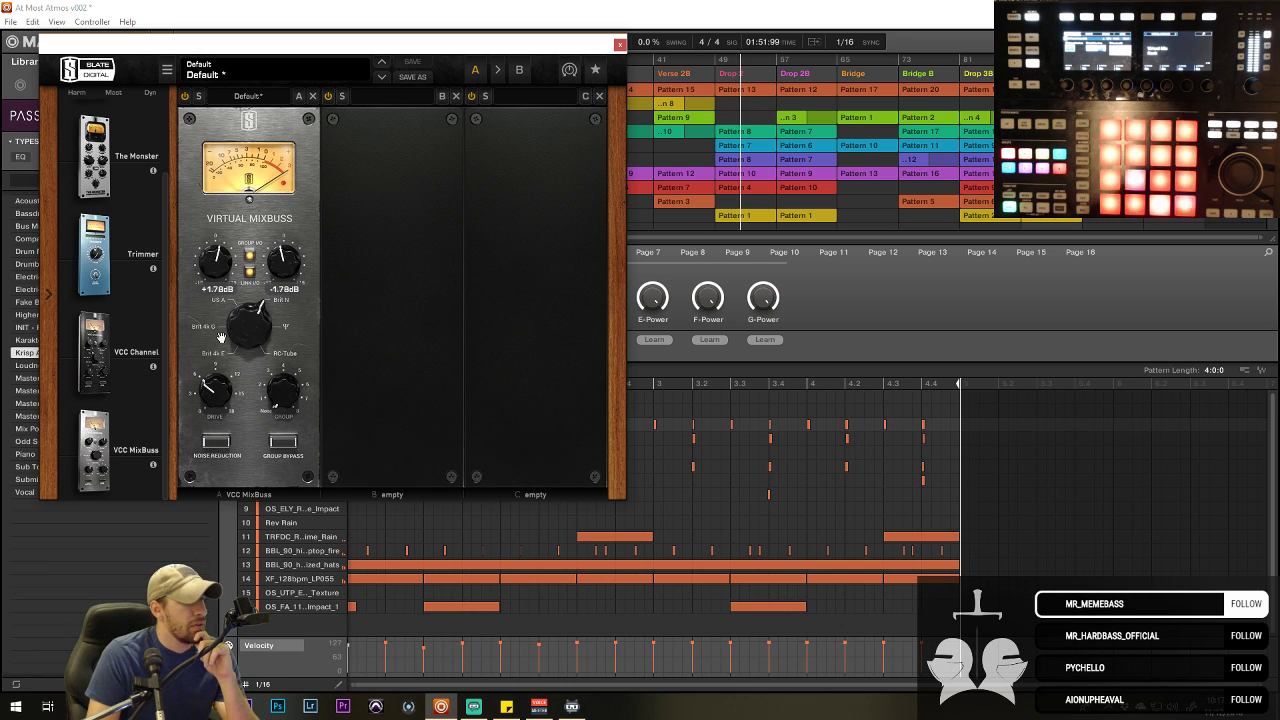
pyautogui.moveTo(217, 360)
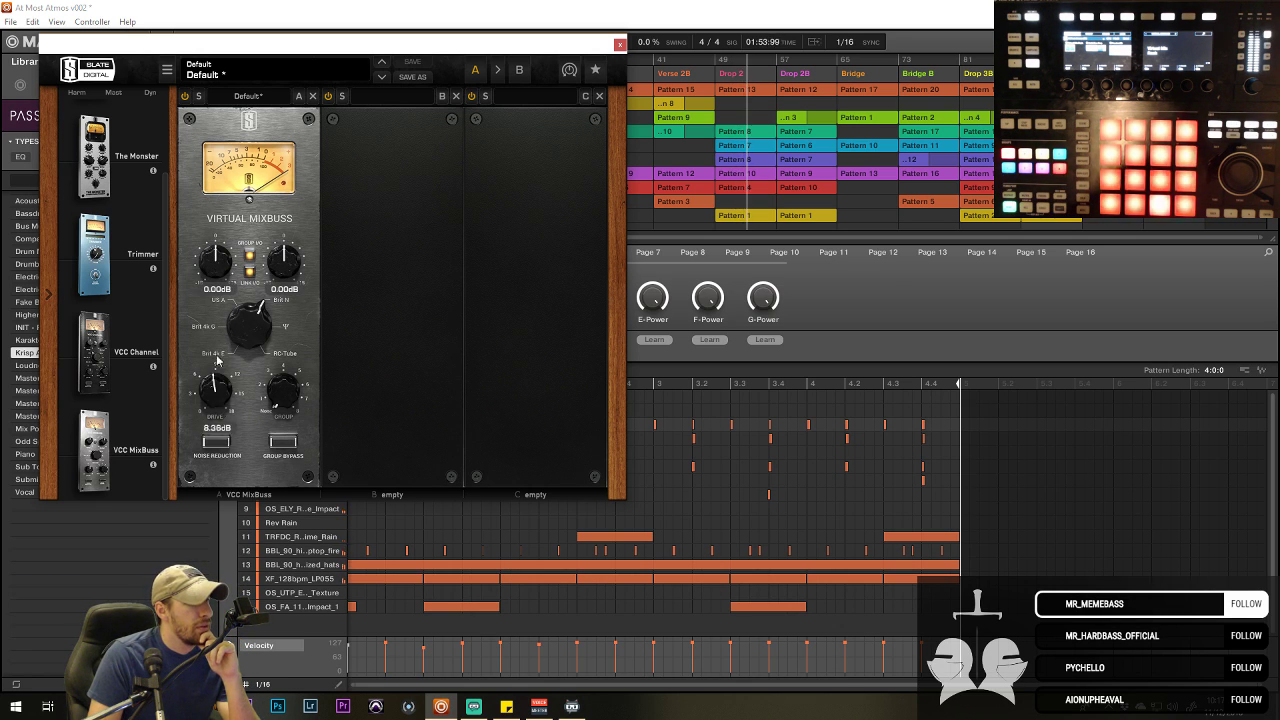
pyautogui.moveTo(214, 398); pyautogui.dragTo(234, 484)
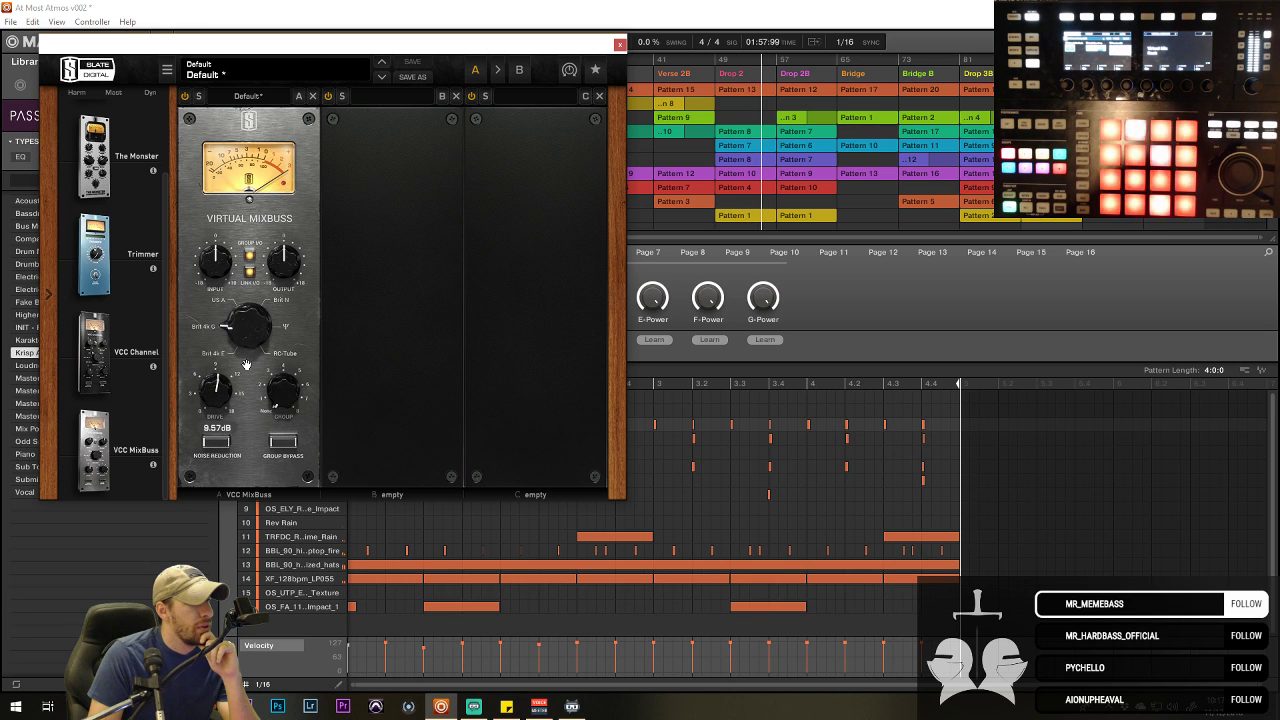
pyautogui.moveTo(249, 338); pyautogui.dragTo(251, 328)
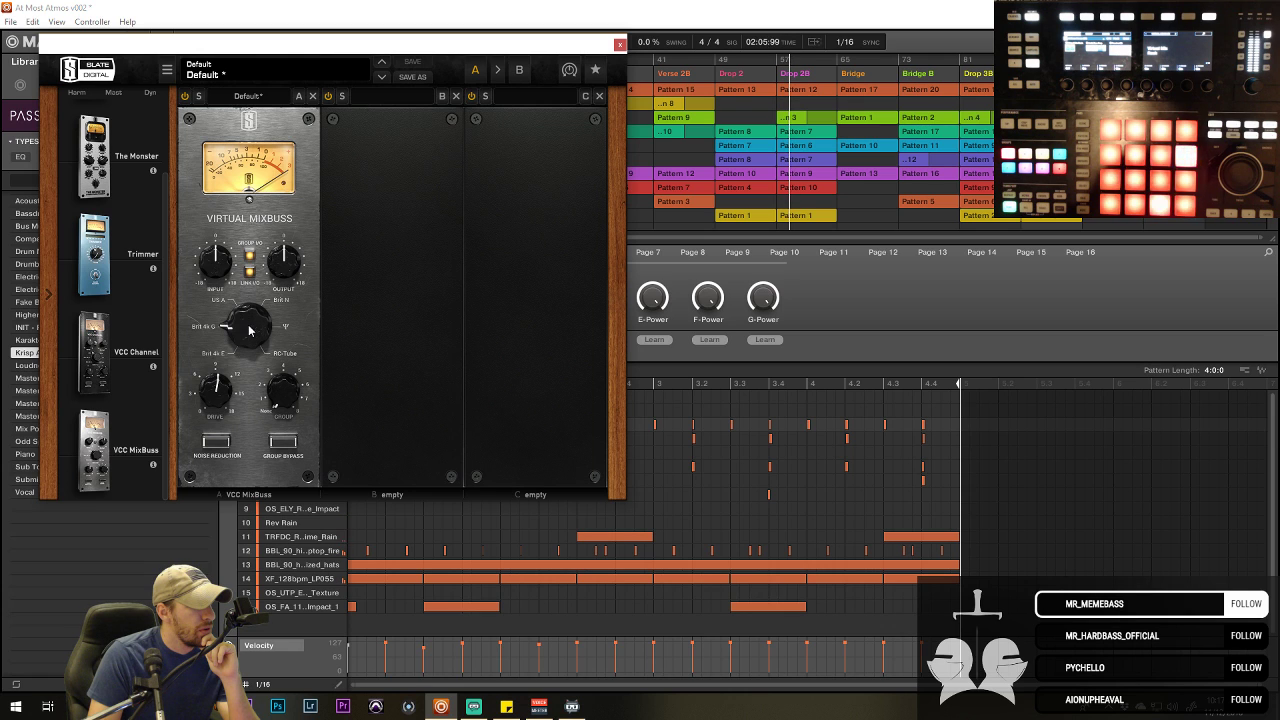
pyautogui.moveTo(250, 328); pyautogui.dragTo(250, 275)
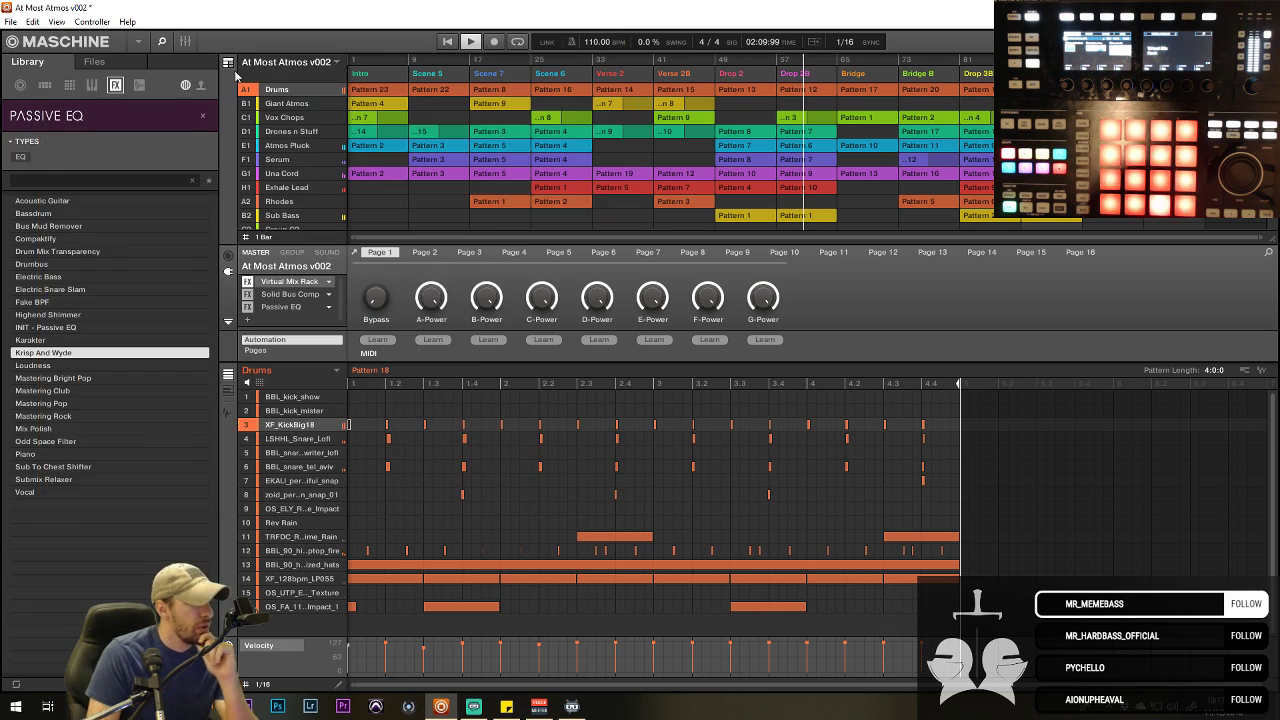
# - Add Virtual Mix Rack as the first effect on the Drums group and place VCC MixBuss in its slot A
pyautogui.click(325, 253)
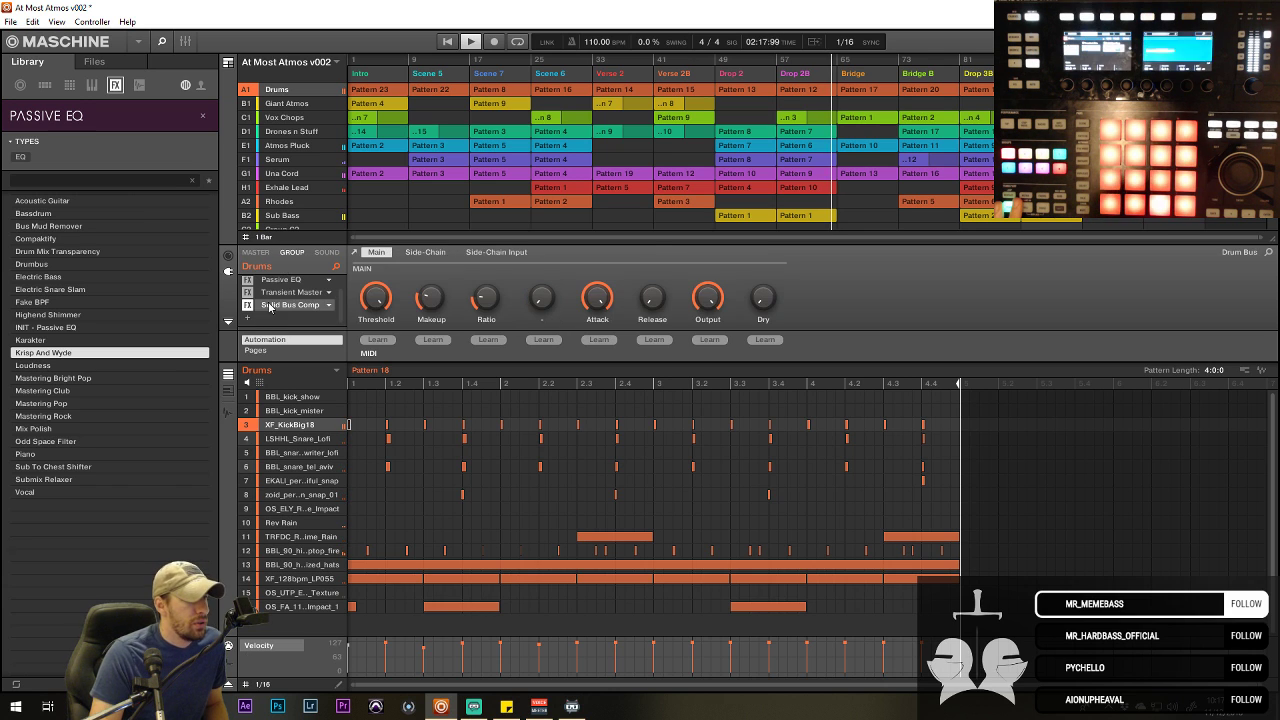
pyautogui.click(248, 318)
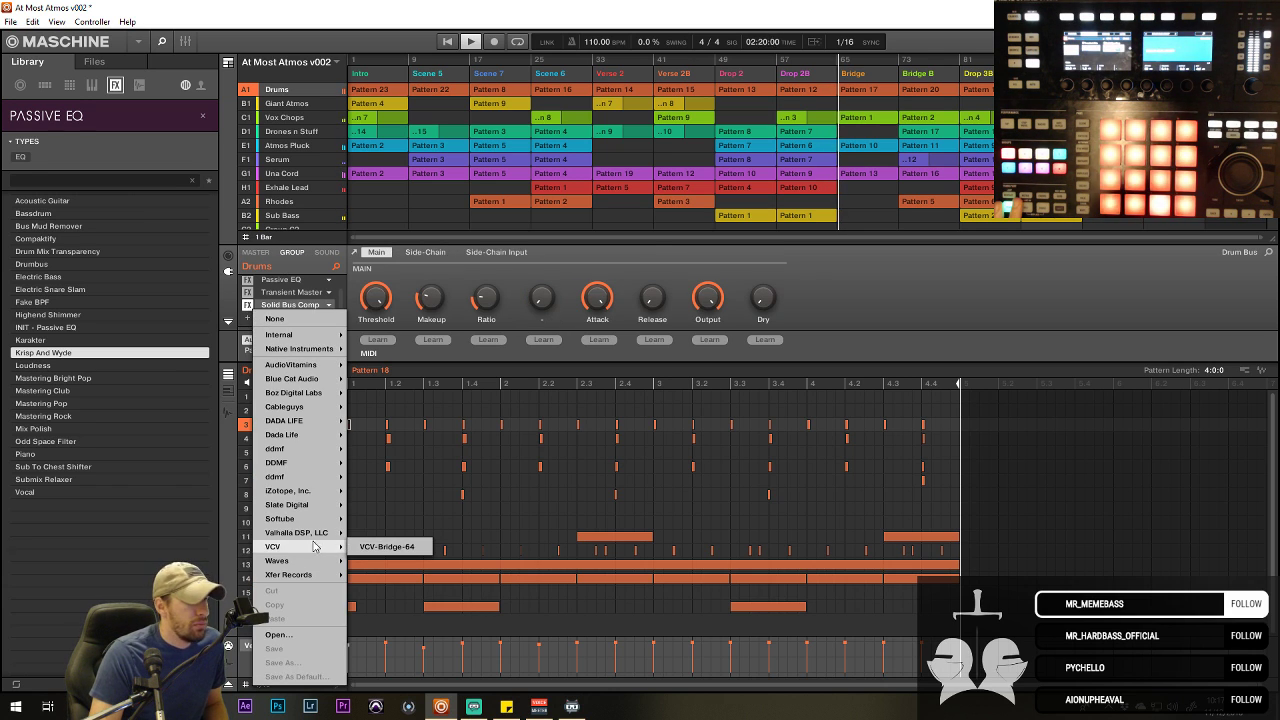
pyautogui.click(388, 518)
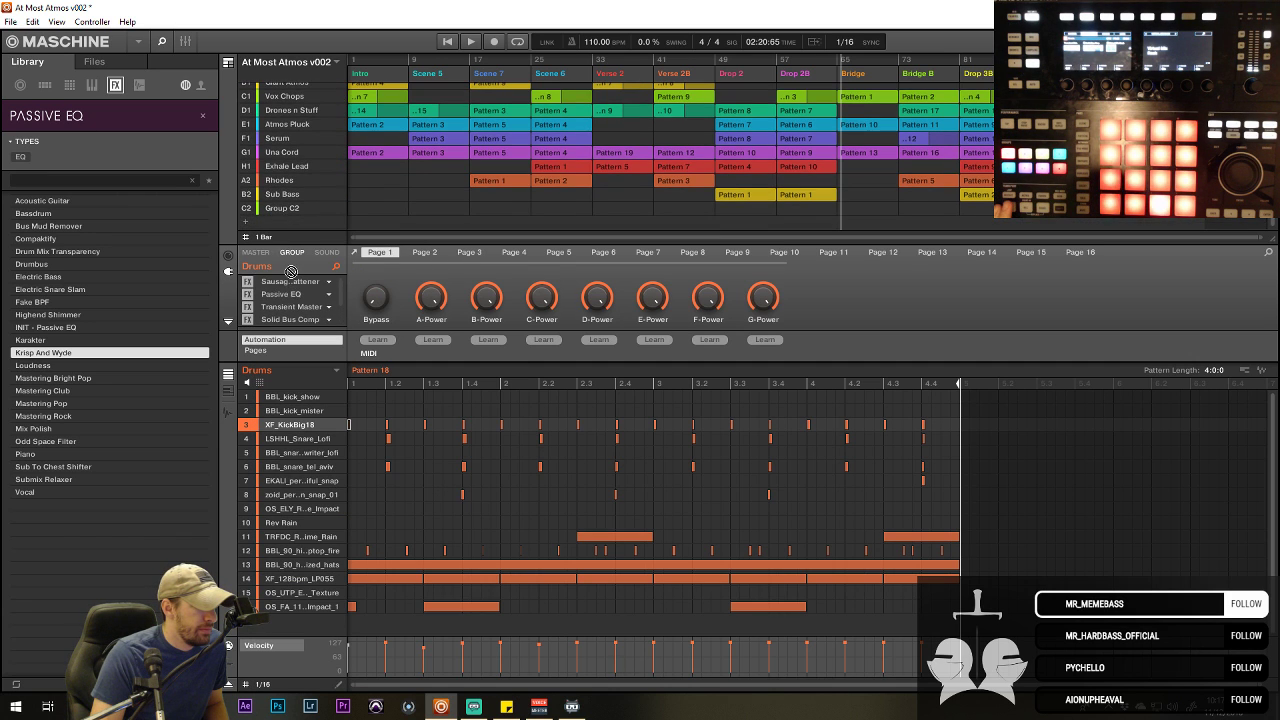
pyautogui.doubleClick(293, 283)
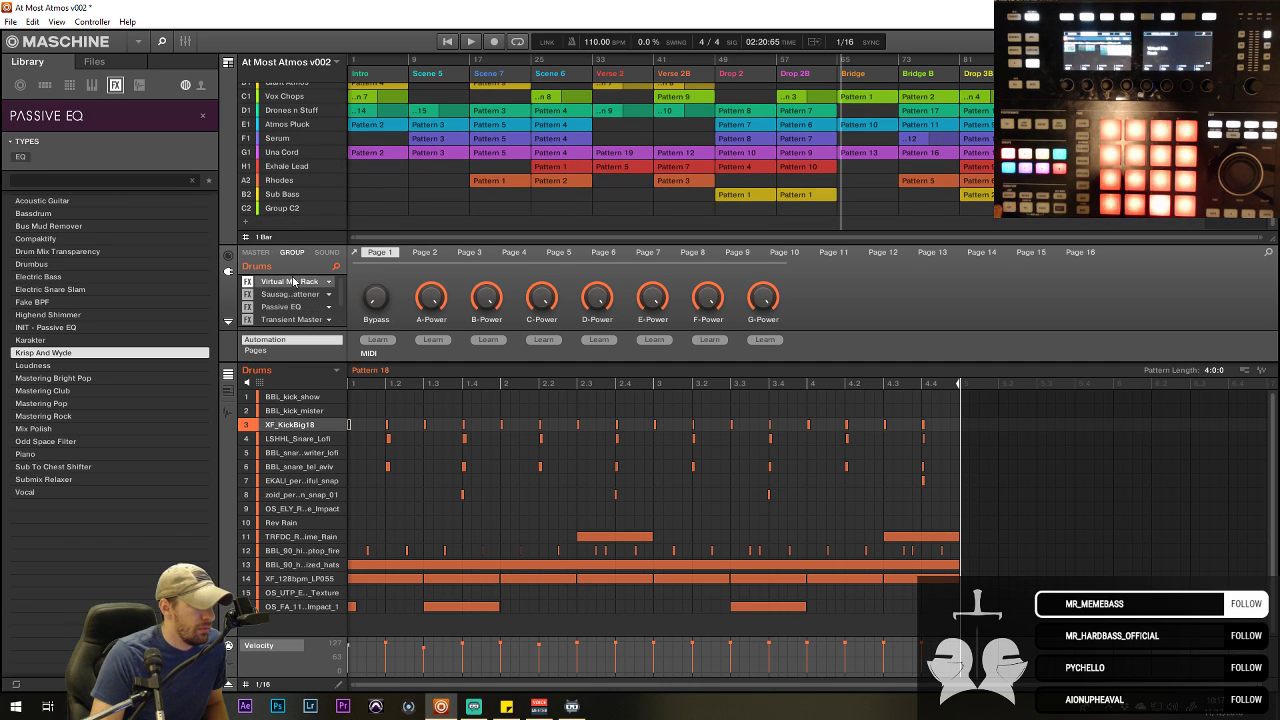
pyautogui.scroll(-1, 110, 300)
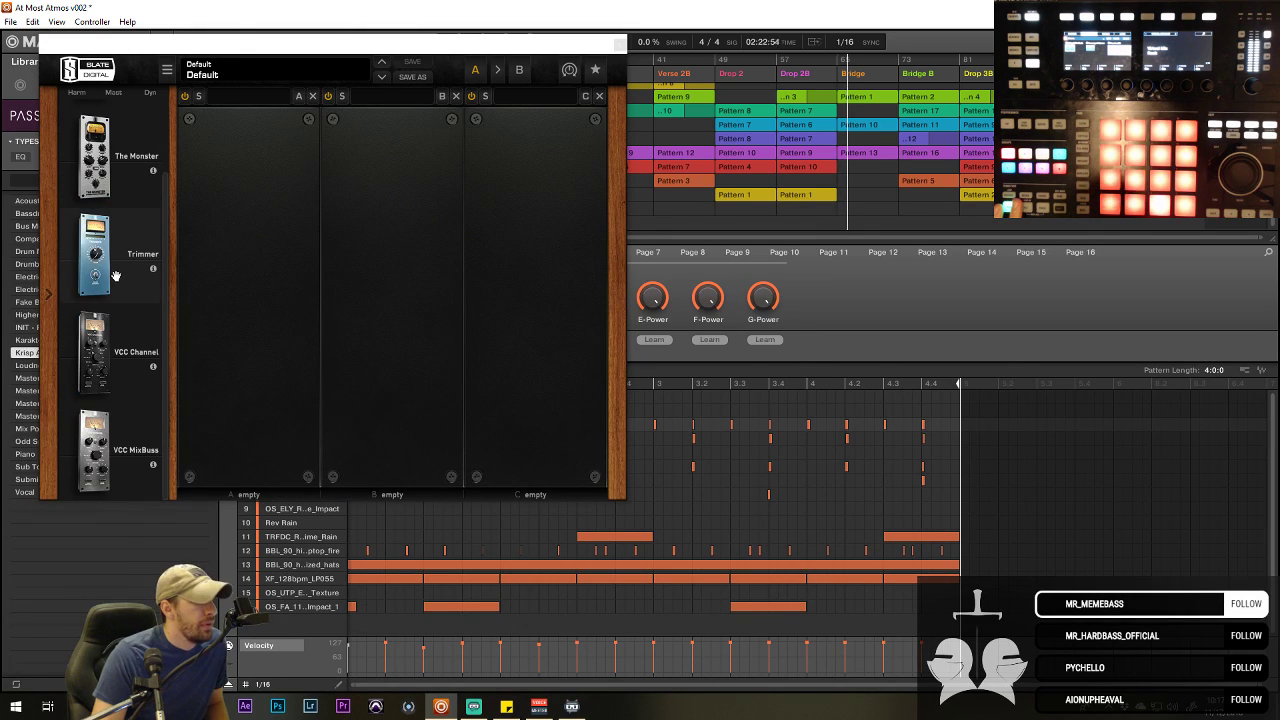
pyautogui.moveTo(94, 450); pyautogui.dragTo(248, 280)
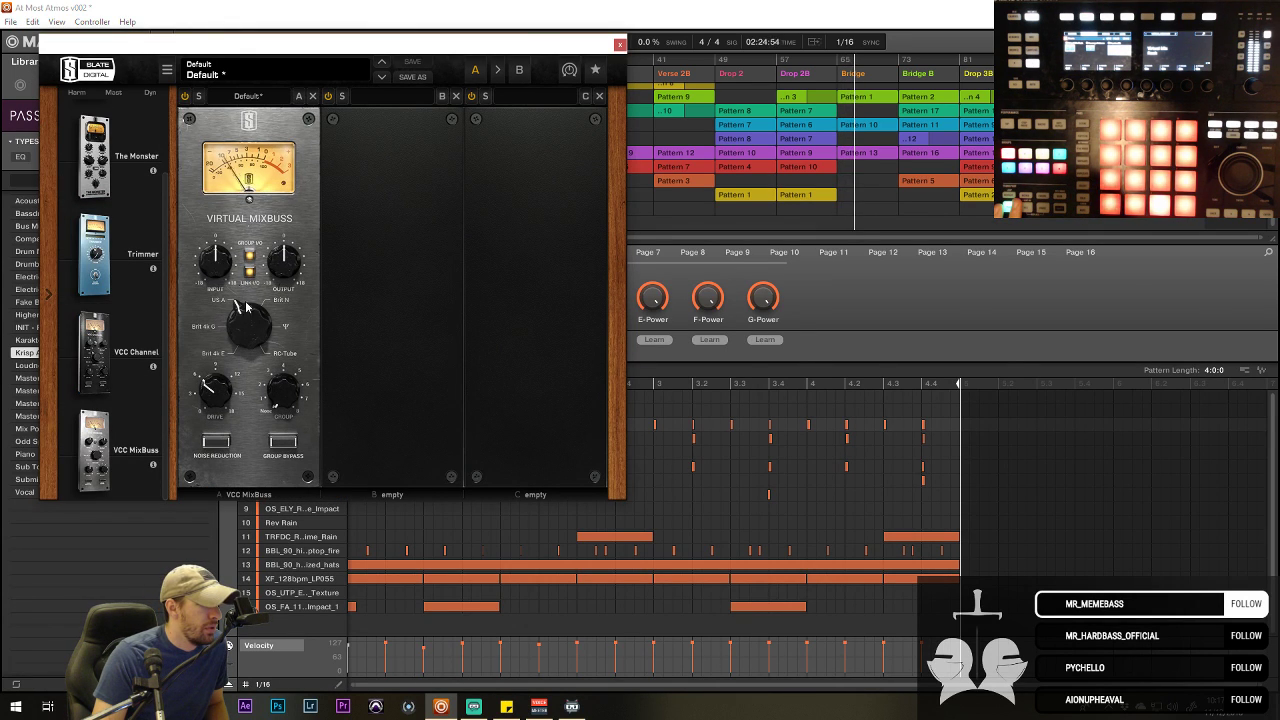
# - Set the drive of the Drums group's Virtual Mixbuss to about 8.55 dB and close the plug-in window
pyautogui.moveTo(220, 402); pyautogui.dragTo(215, 332)
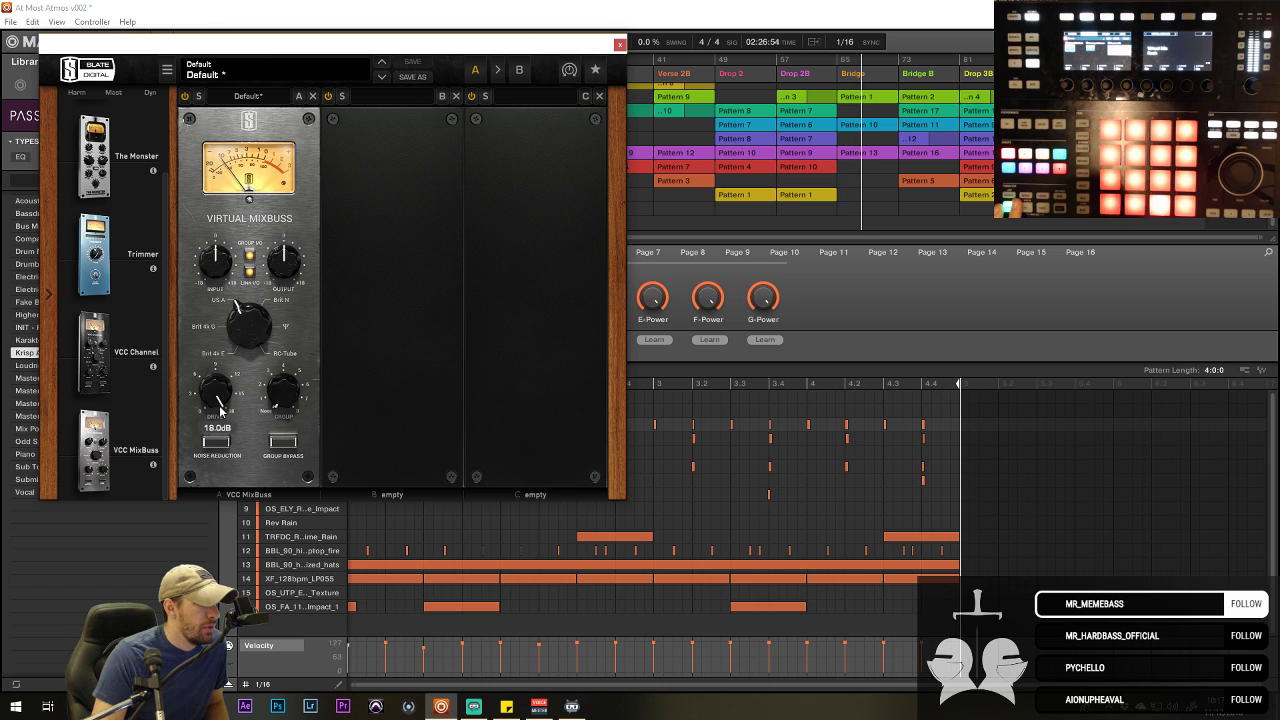
pyautogui.moveTo(220, 410); pyautogui.dragTo(222, 477)
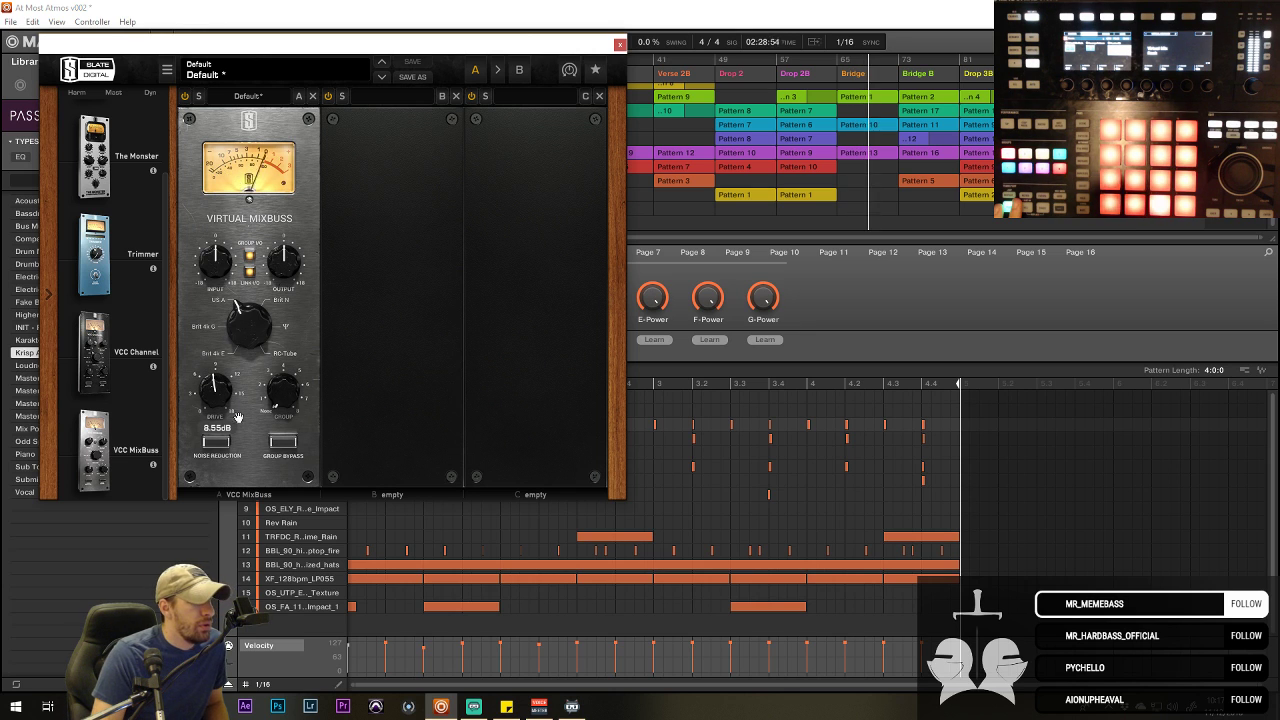
pyautogui.click(620, 46)
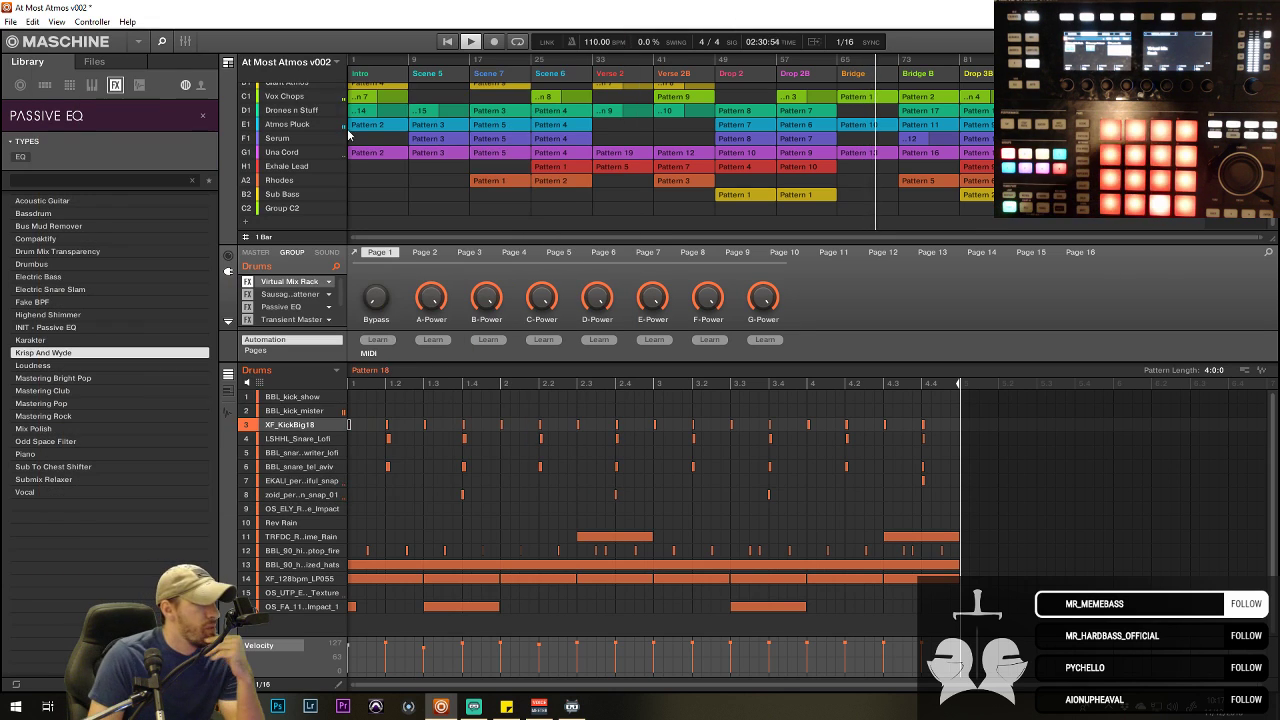
pyautogui.scroll(-1, 300, 297)
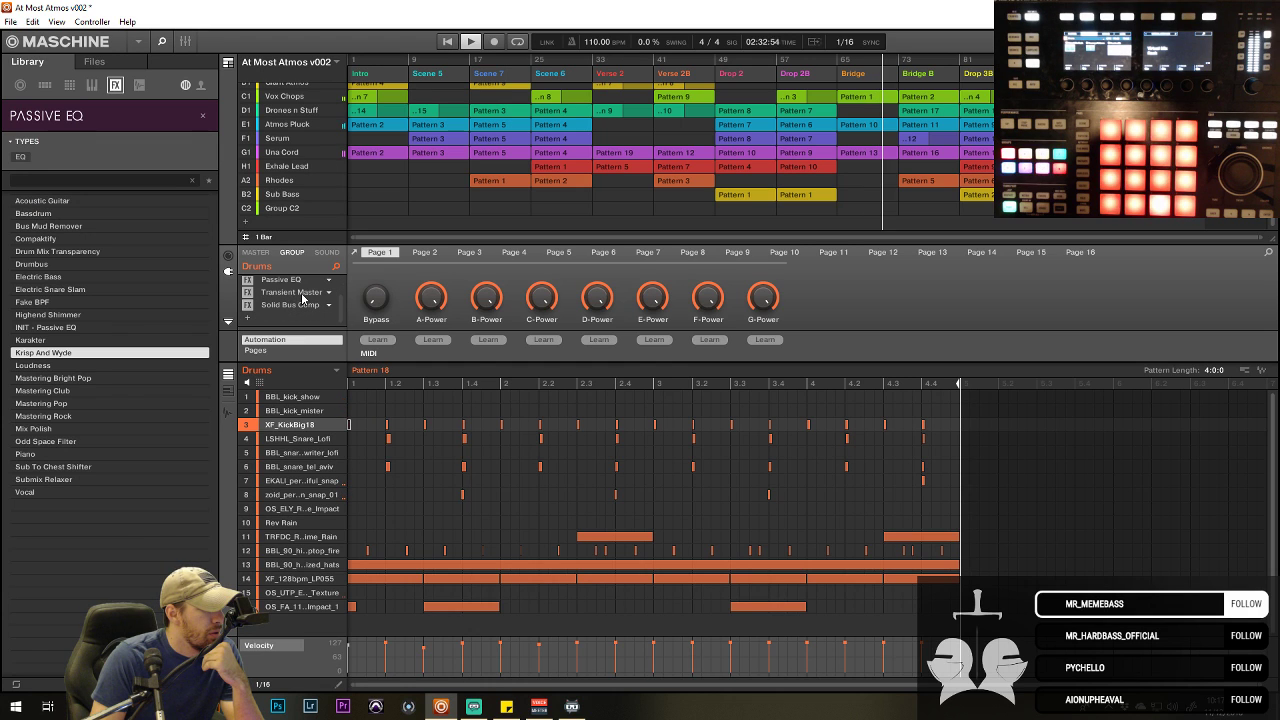
# - Adjust the High band boost in the Drums group's Passive EQ and close the plug-in window
pyautogui.scroll(2, 300, 297)
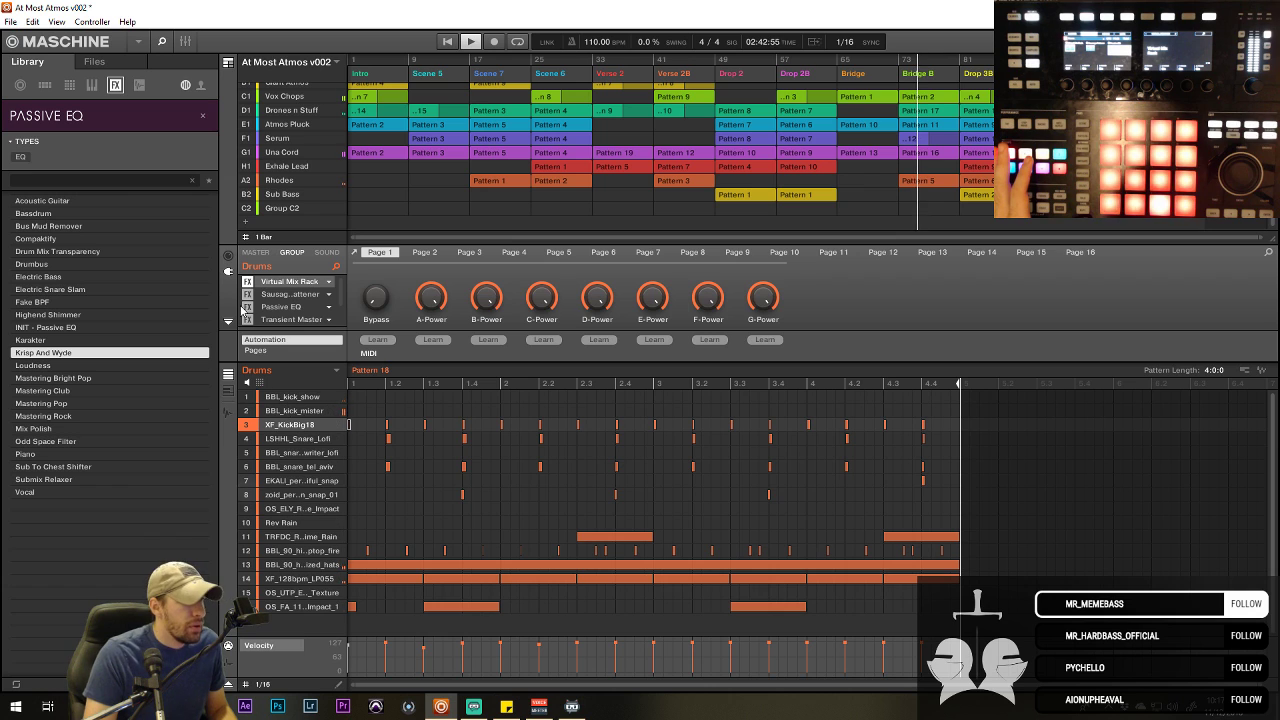
pyautogui.scroll(-2, 296, 300)
pyautogui.doubleClick(288, 287)
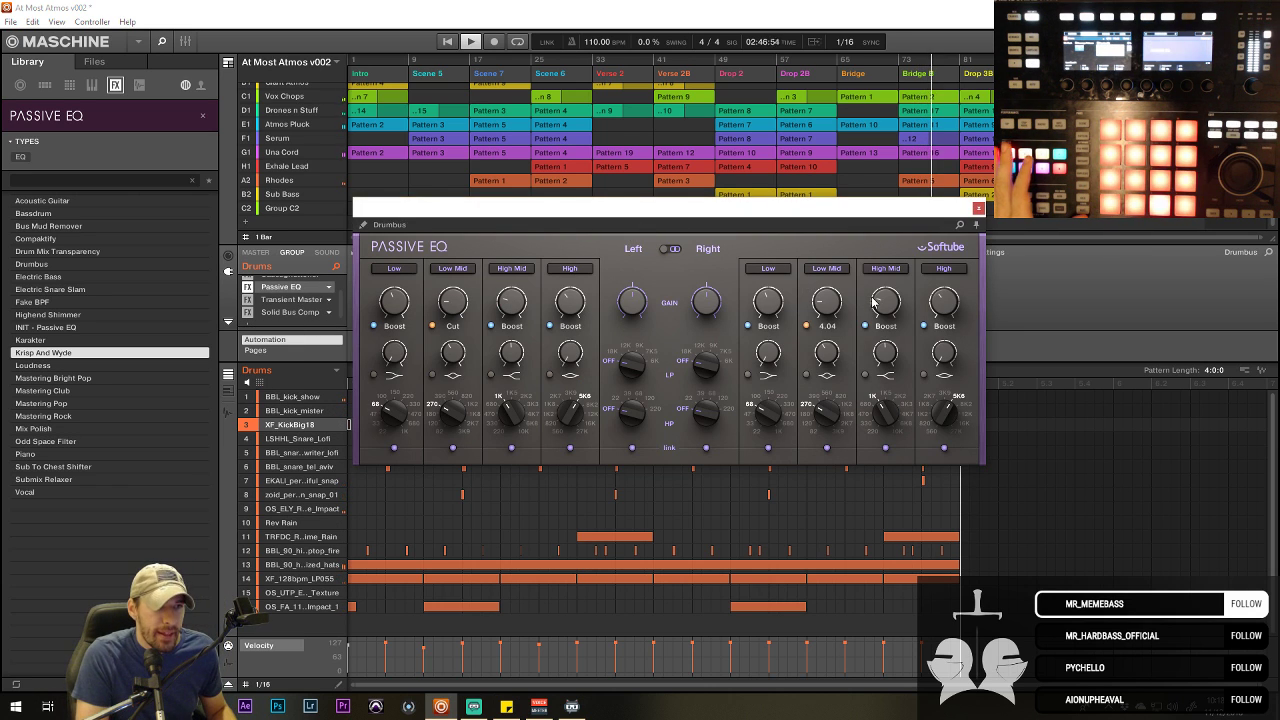
pyautogui.moveTo(953, 307)
pyautogui.moveTo(953, 307); pyautogui.dragTo(953, 317)
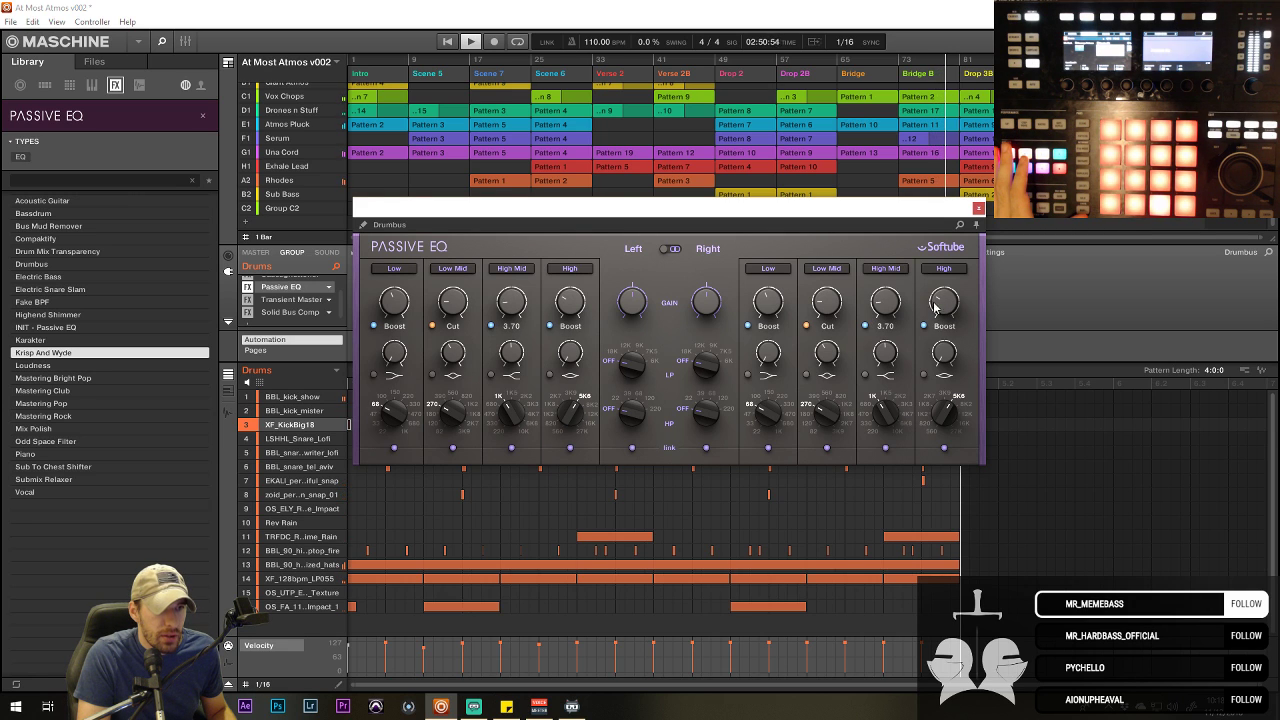
pyautogui.moveTo(935, 307); pyautogui.dragTo(931, 273)
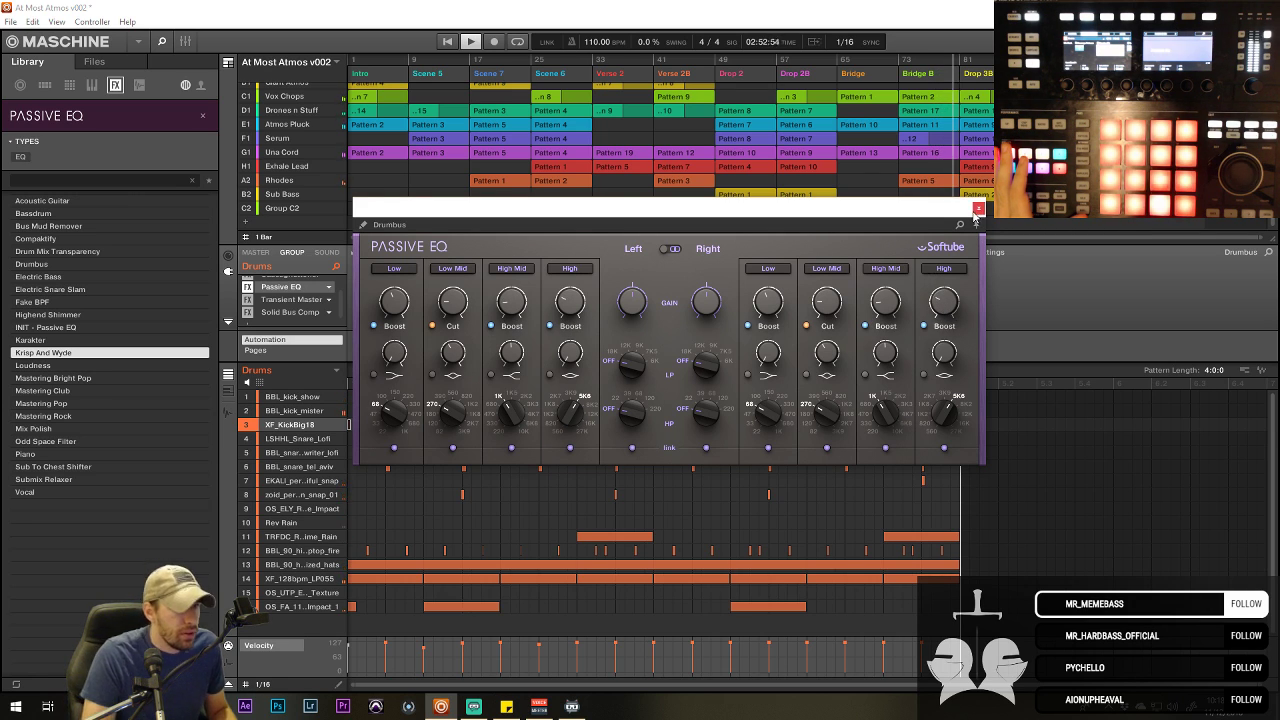
pyautogui.click(977, 209)
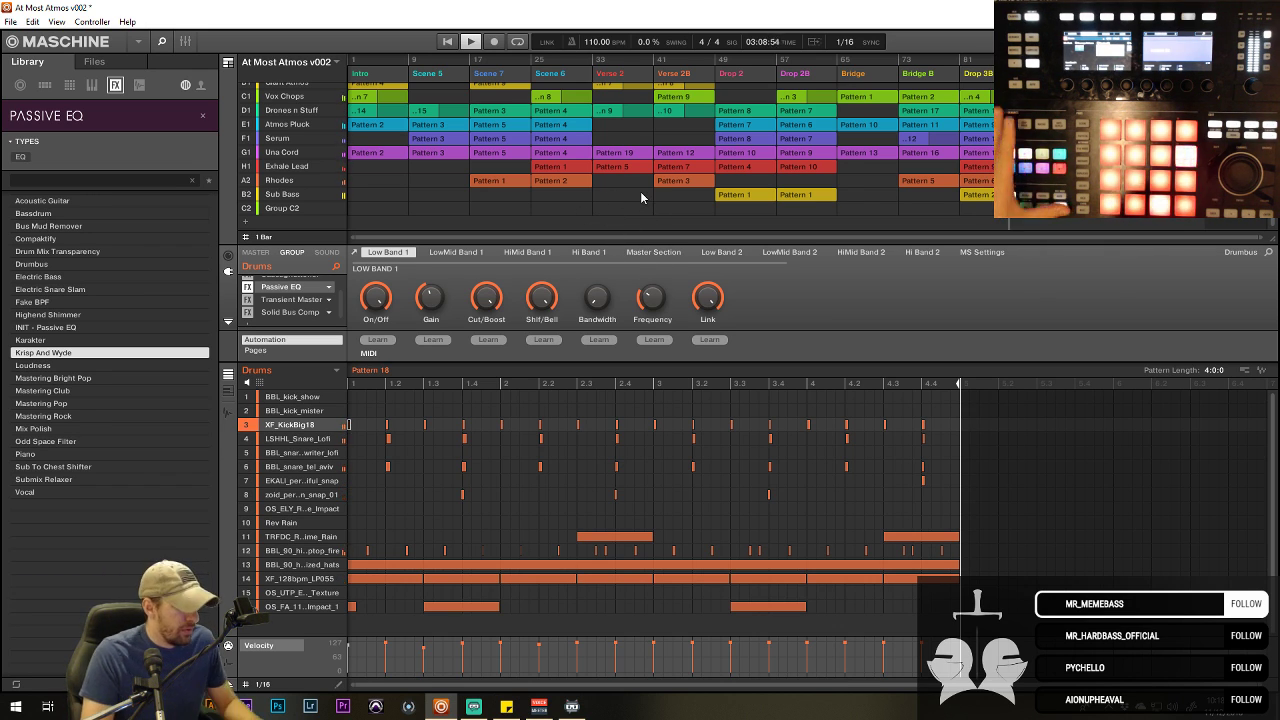
# - Add EKALI snap hits at 2.3 and 4.3 in the Drums group's Bridge Pattern 17 and restart playback from the Bridge
pyautogui.click(835, 58)
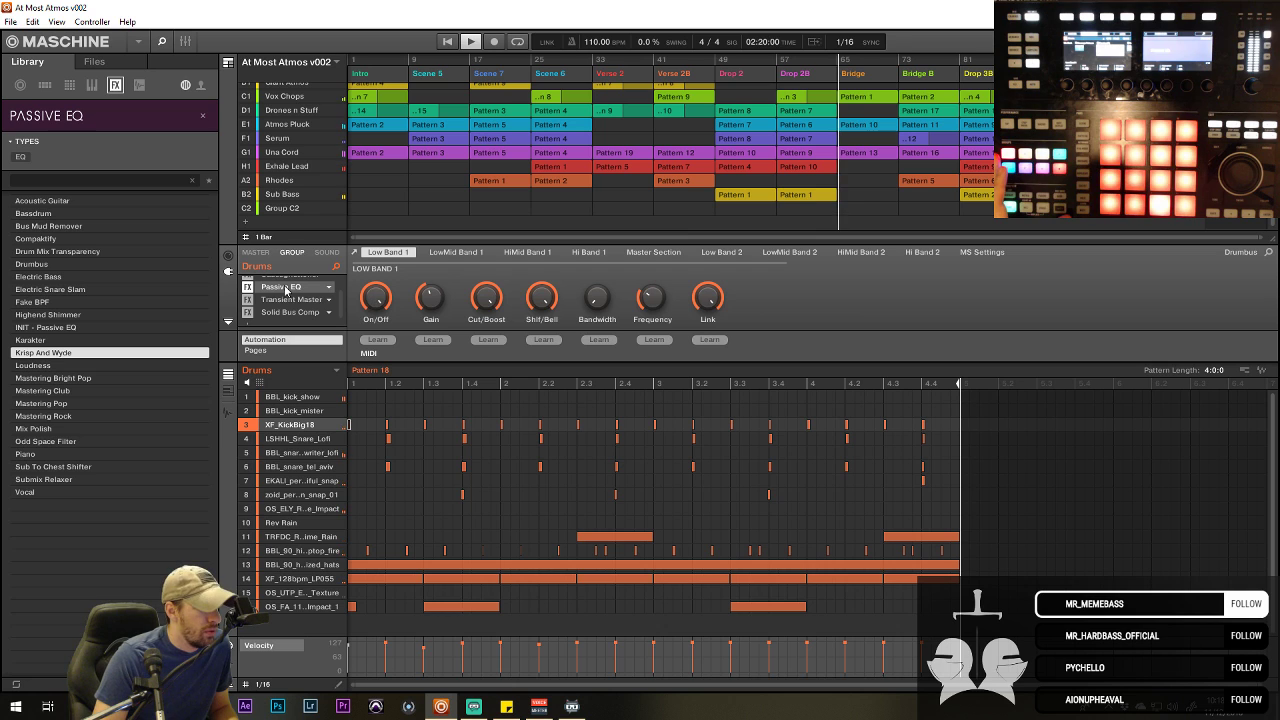
pyautogui.scroll(2, 287, 140)
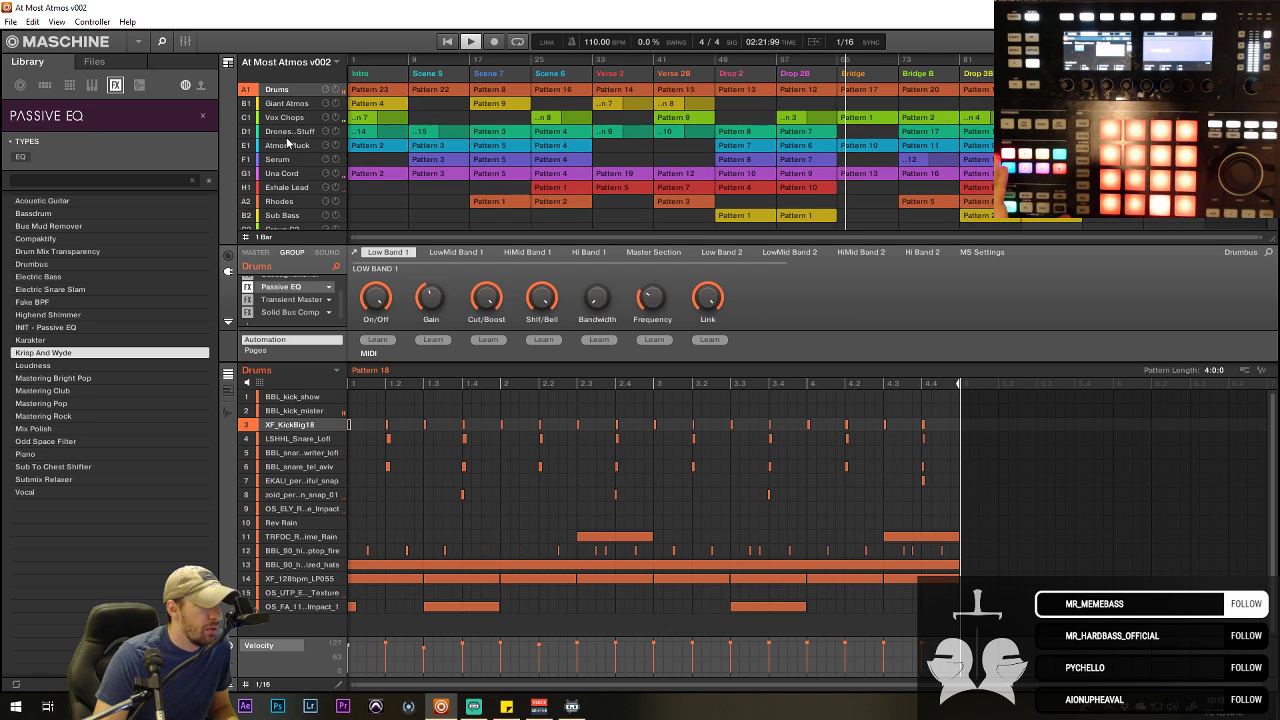
pyautogui.click(864, 91)
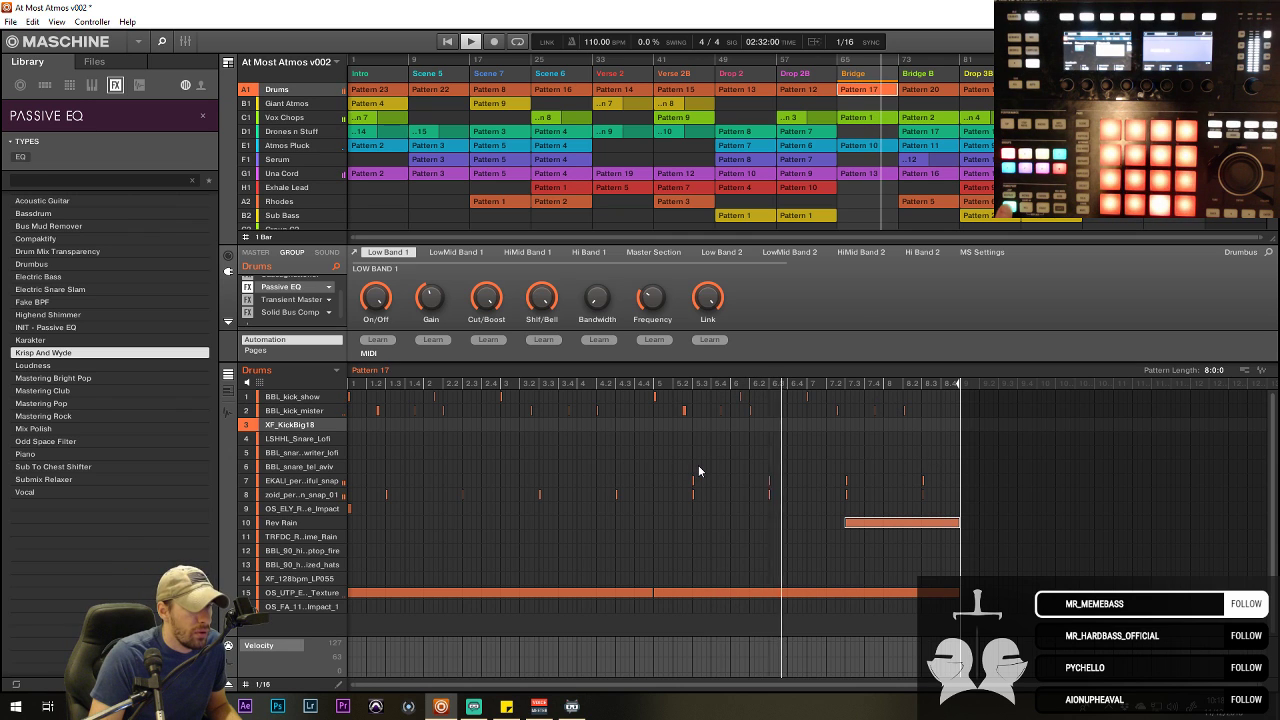
pyautogui.moveTo(709, 463); pyautogui.dragTo(669, 480)
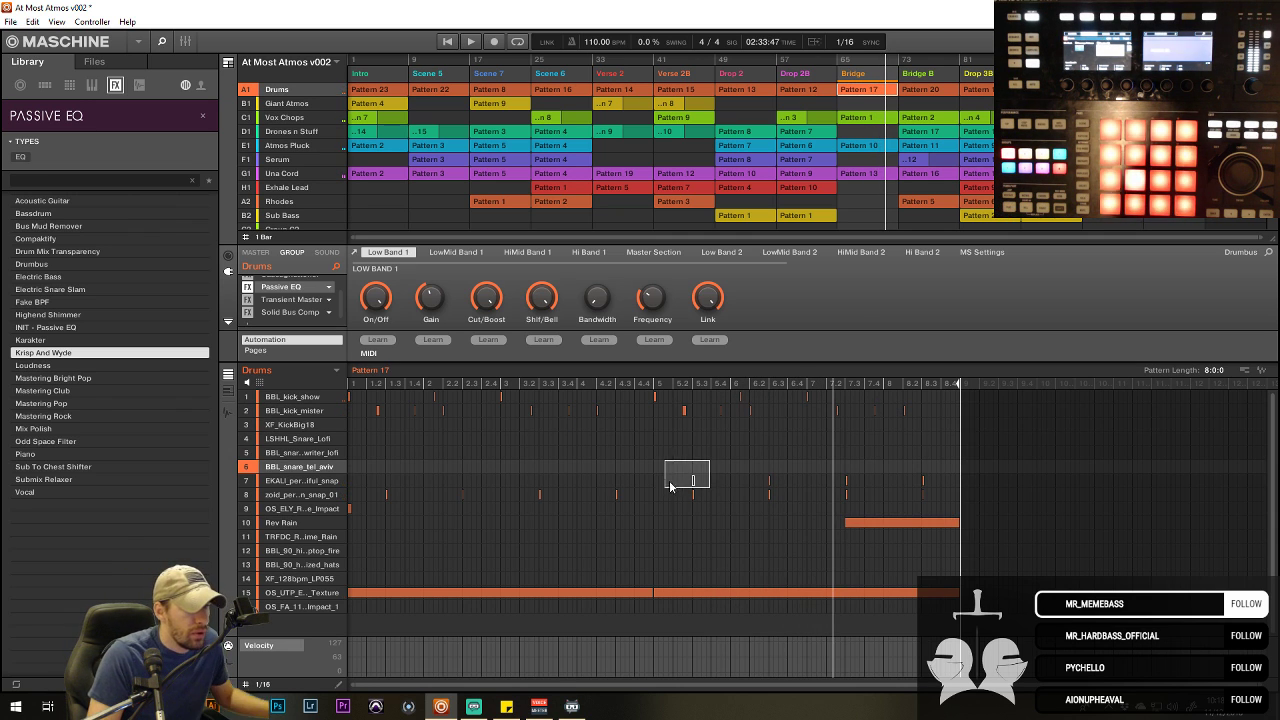
pyautogui.click(619, 481)
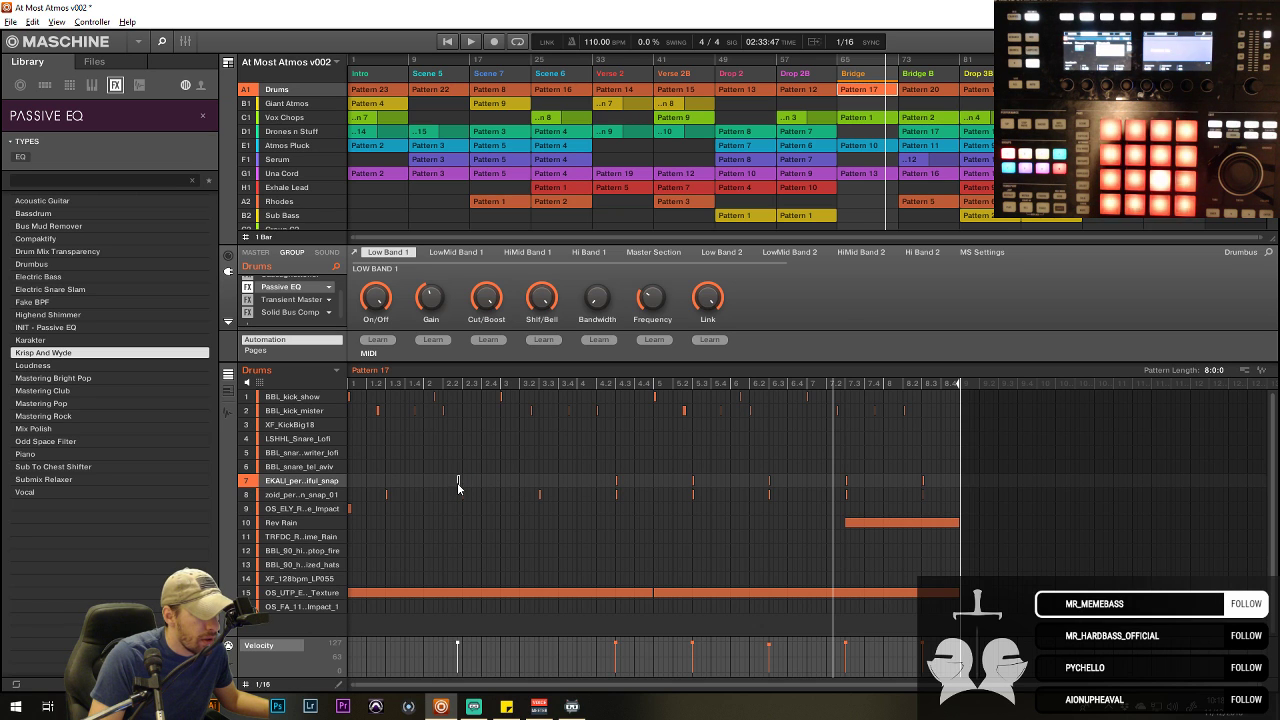
pyautogui.moveTo(457, 482); pyautogui.dragTo(462, 482)
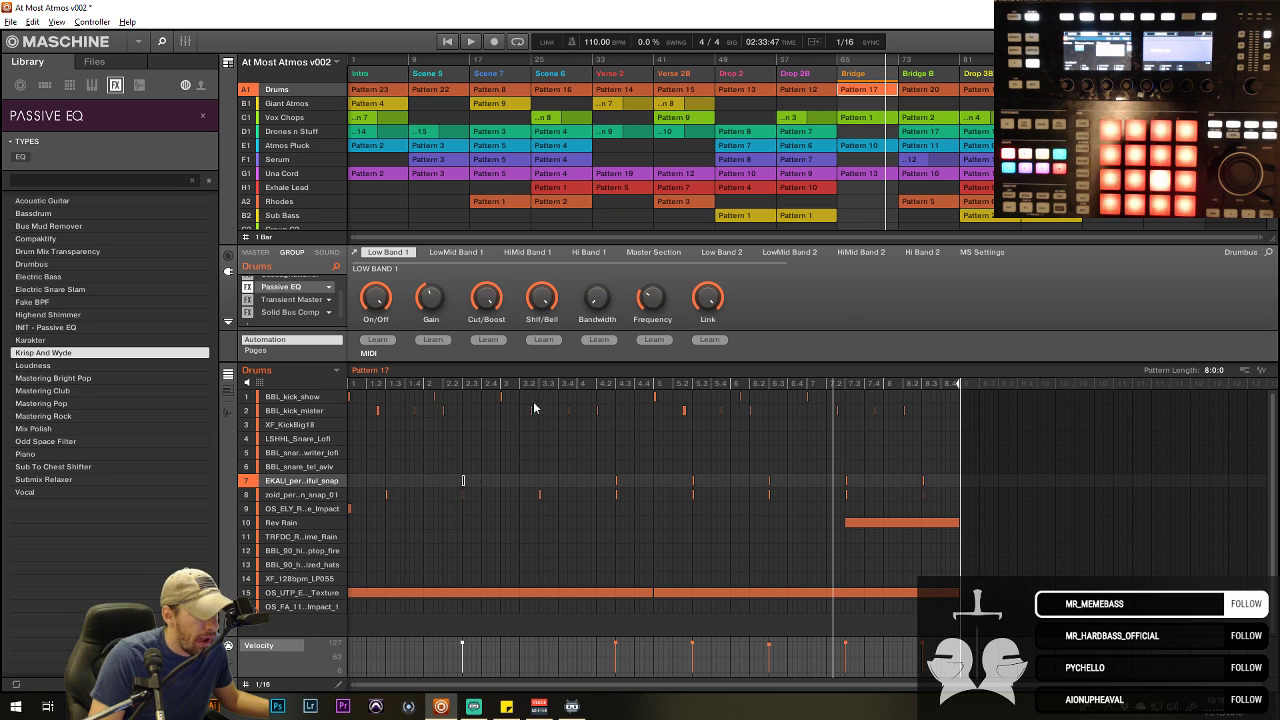
pyautogui.click(834, 58)
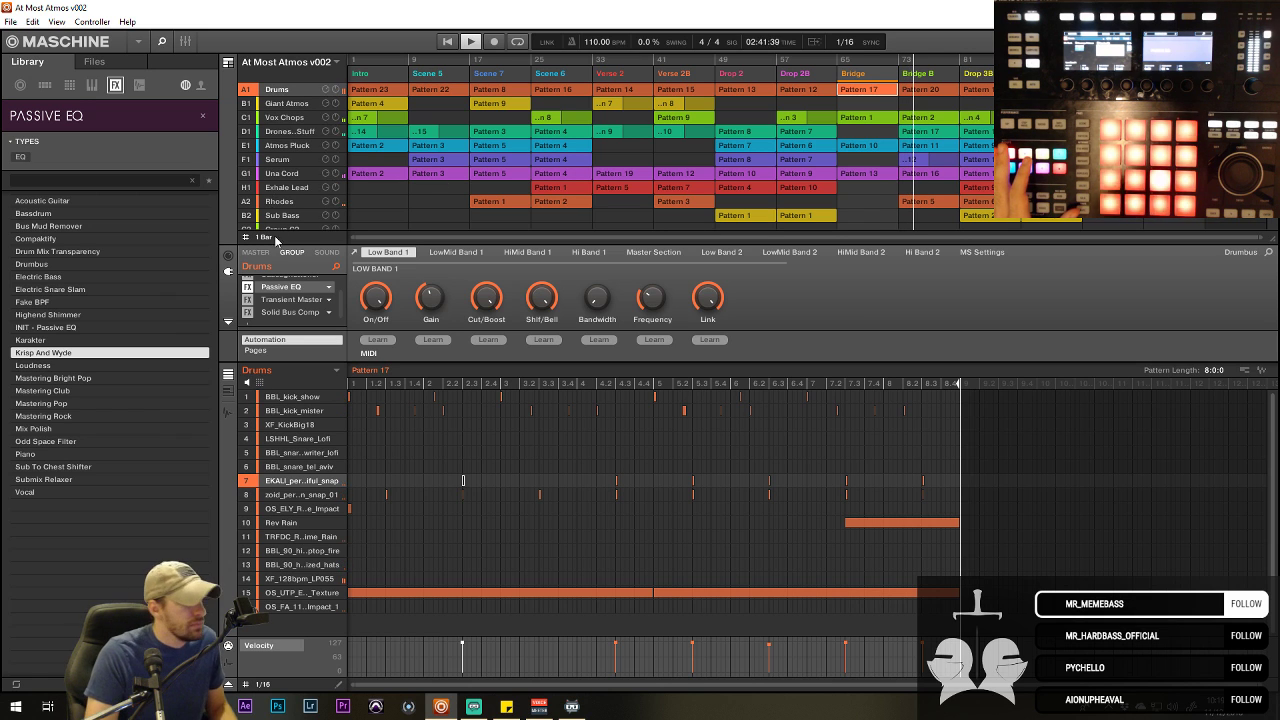
# - Add Slate Digital Virtual Mix Rack to the Una Cord group and place VCC Channel in its slot A
pyautogui.click(285, 175)
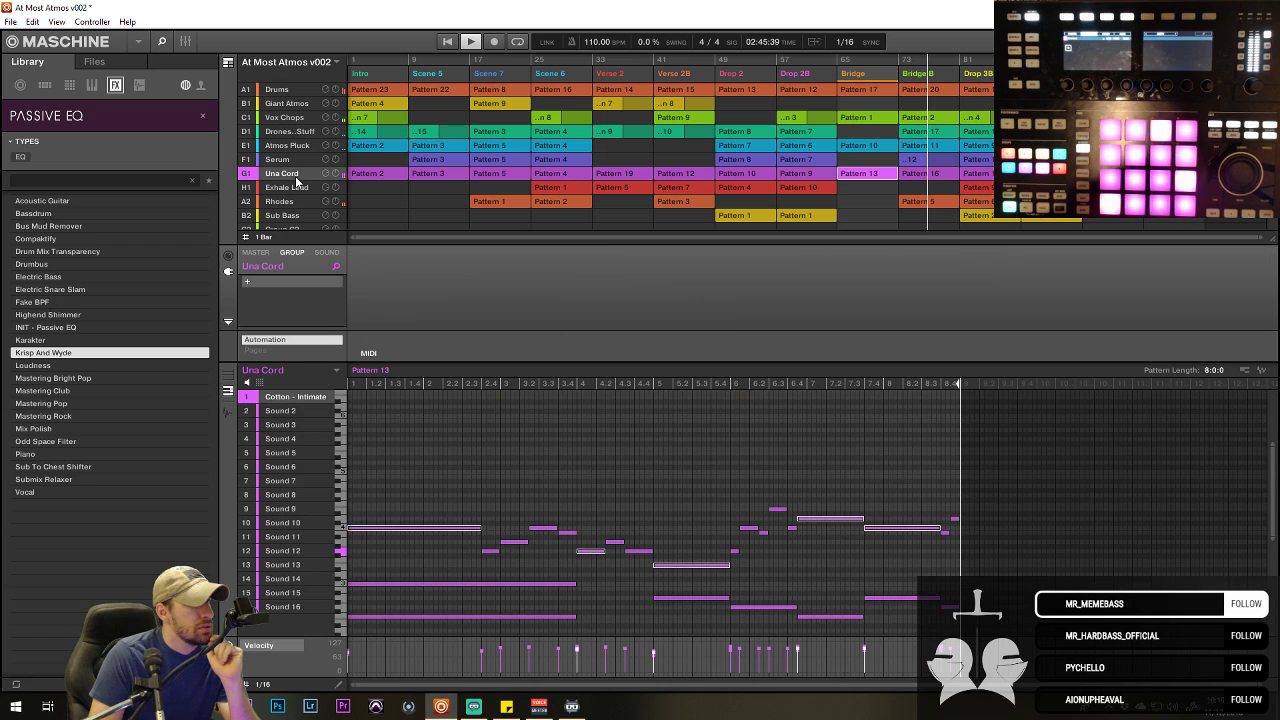
pyautogui.click(256, 290)
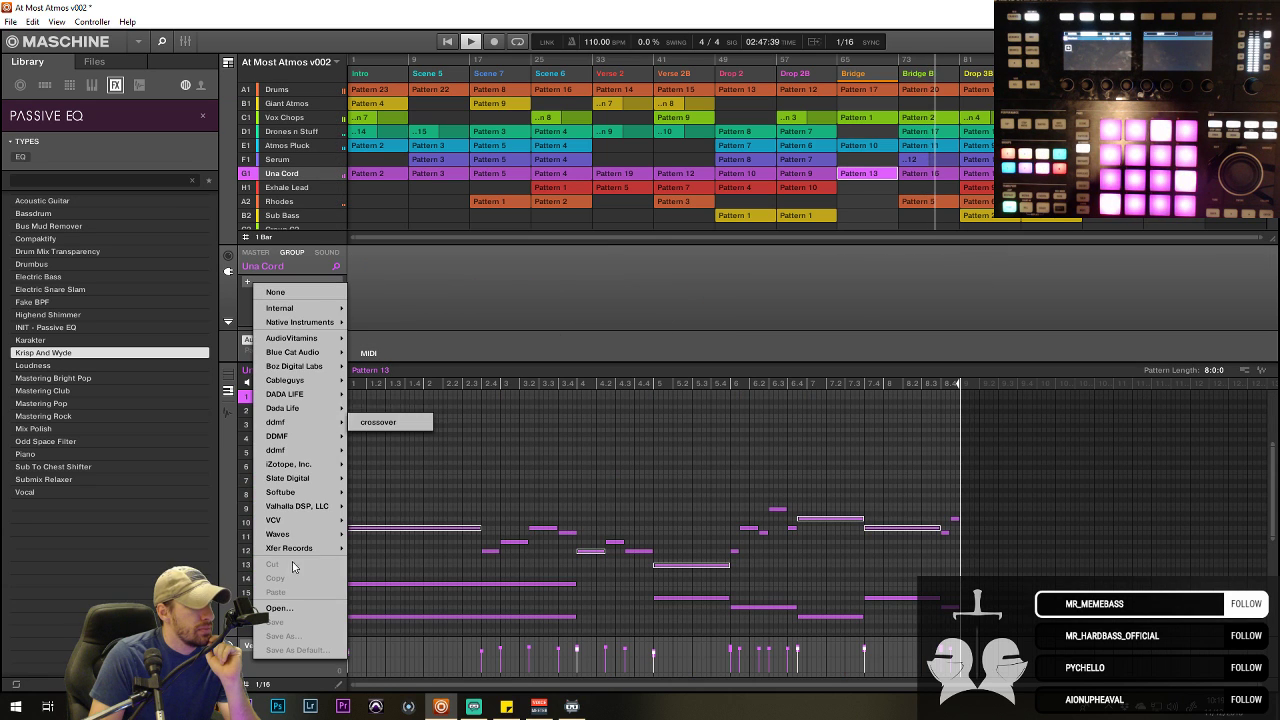
pyautogui.moveTo(300, 478)
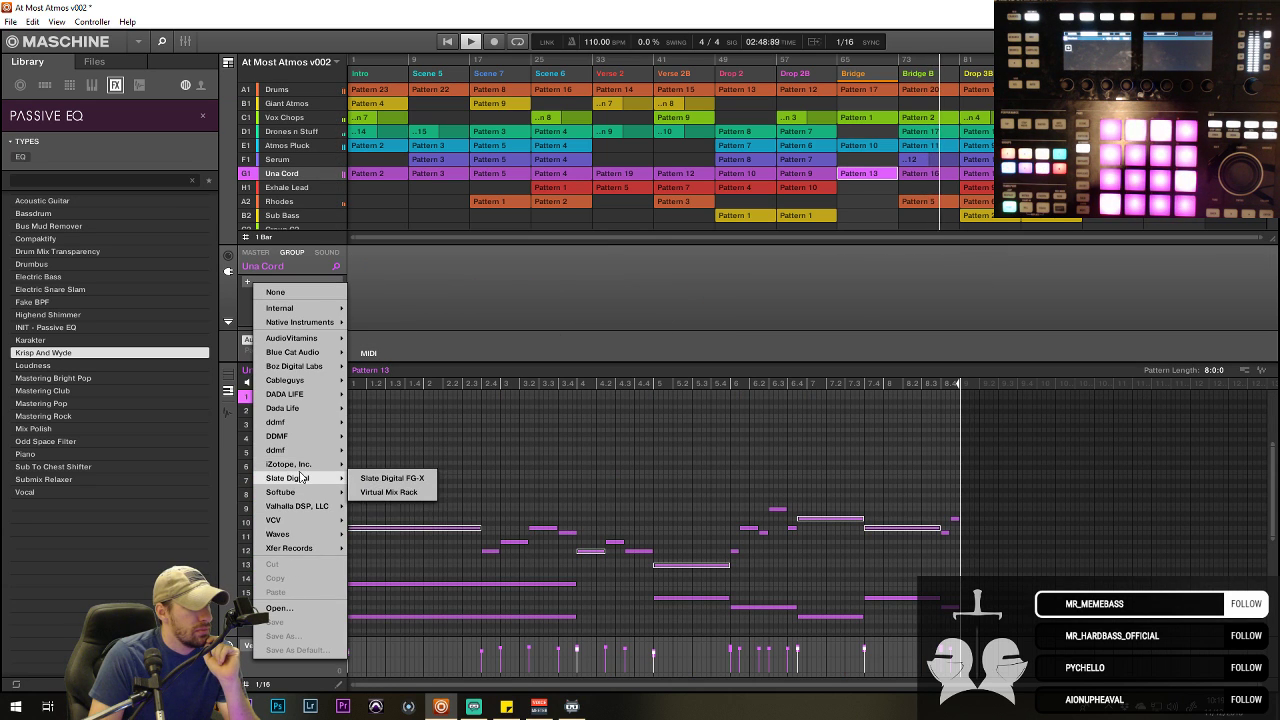
pyautogui.click(410, 492)
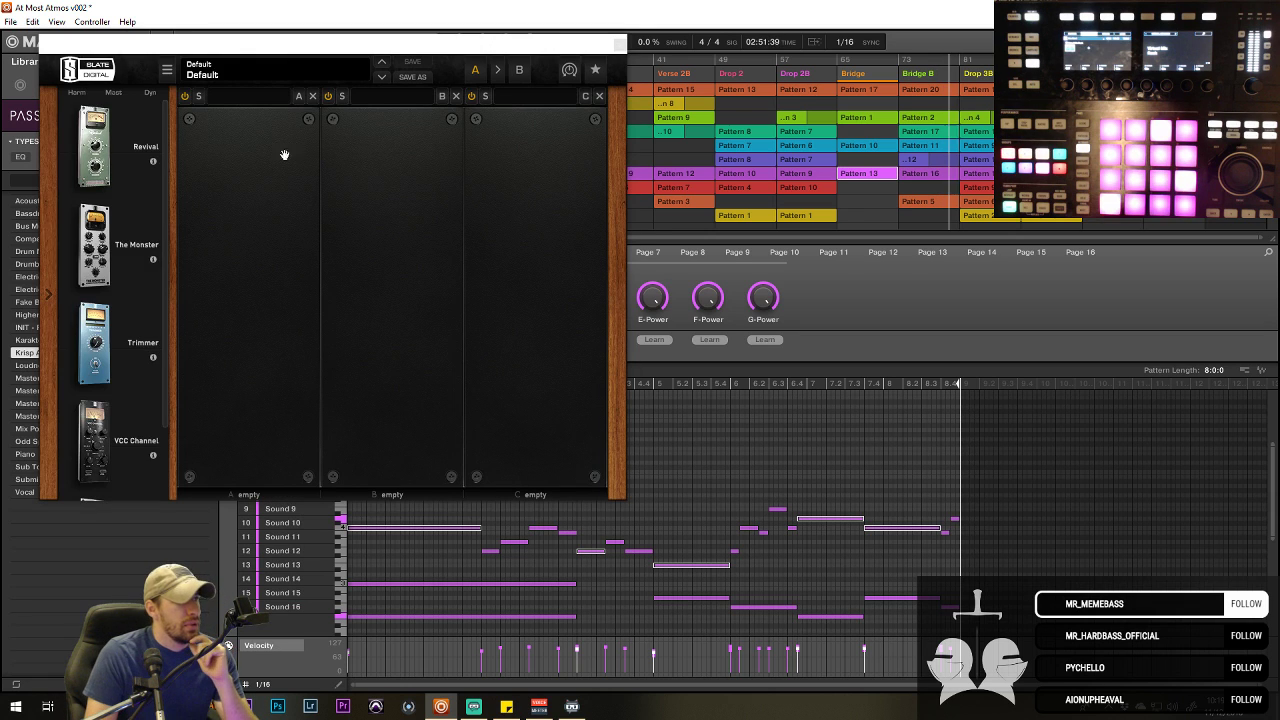
pyautogui.scroll(-3, 100, 330)
pyautogui.moveTo(95, 350); pyautogui.dragTo(250, 330)
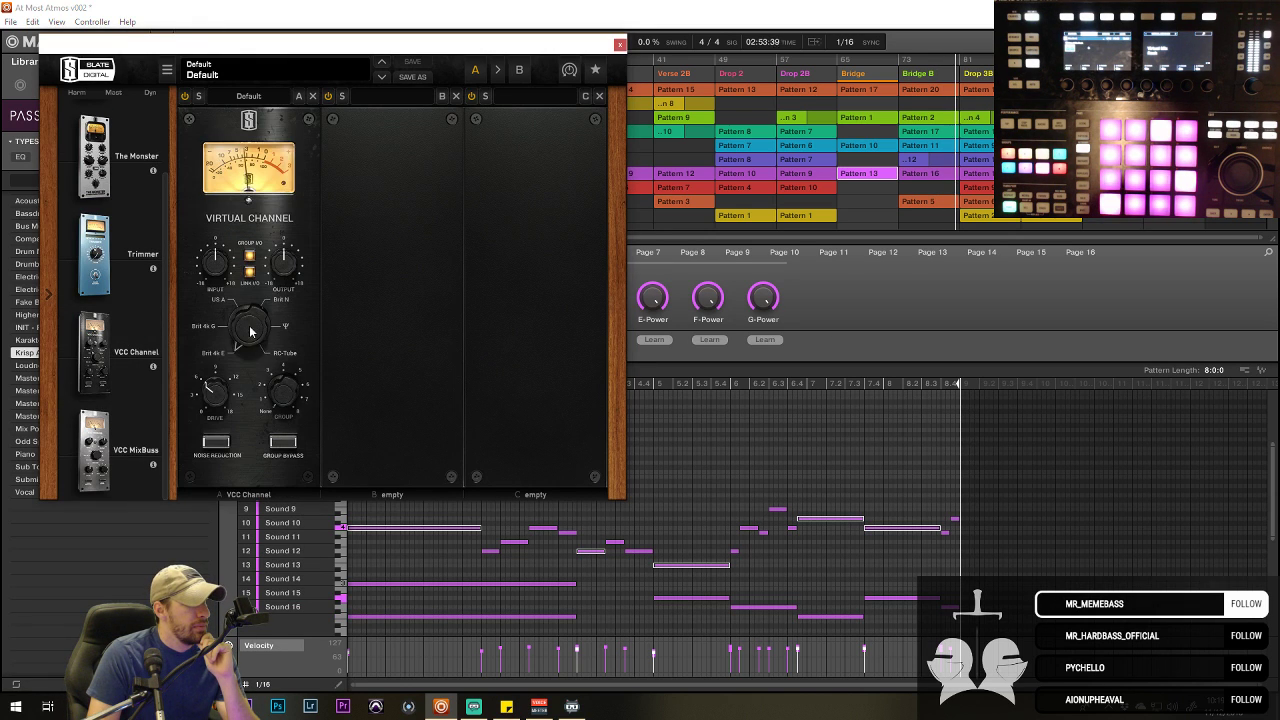
# - Set the Una Cord group's Virtual Channel input to +8.55 dB and drive to 10.5 dB, and close the plug-in window
pyautogui.moveTo(219, 262); pyautogui.dragTo(218, 234)
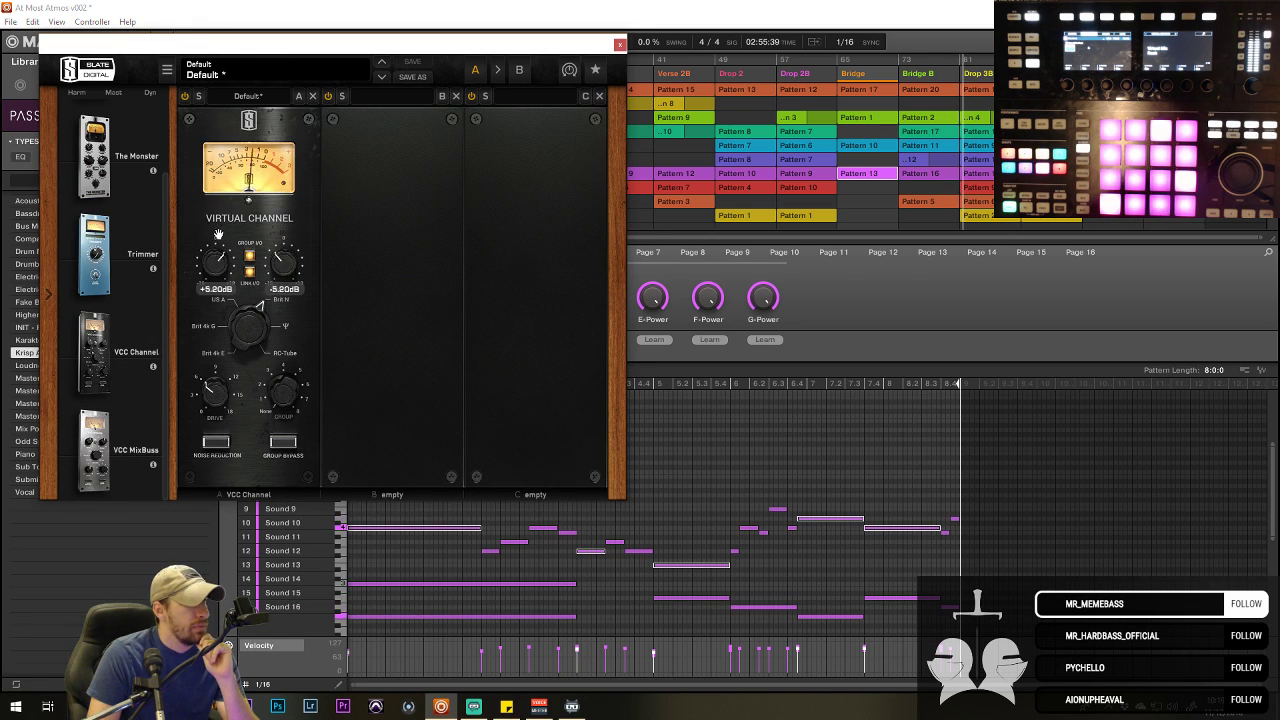
pyautogui.moveTo(205, 299); pyautogui.dragTo(213, 286)
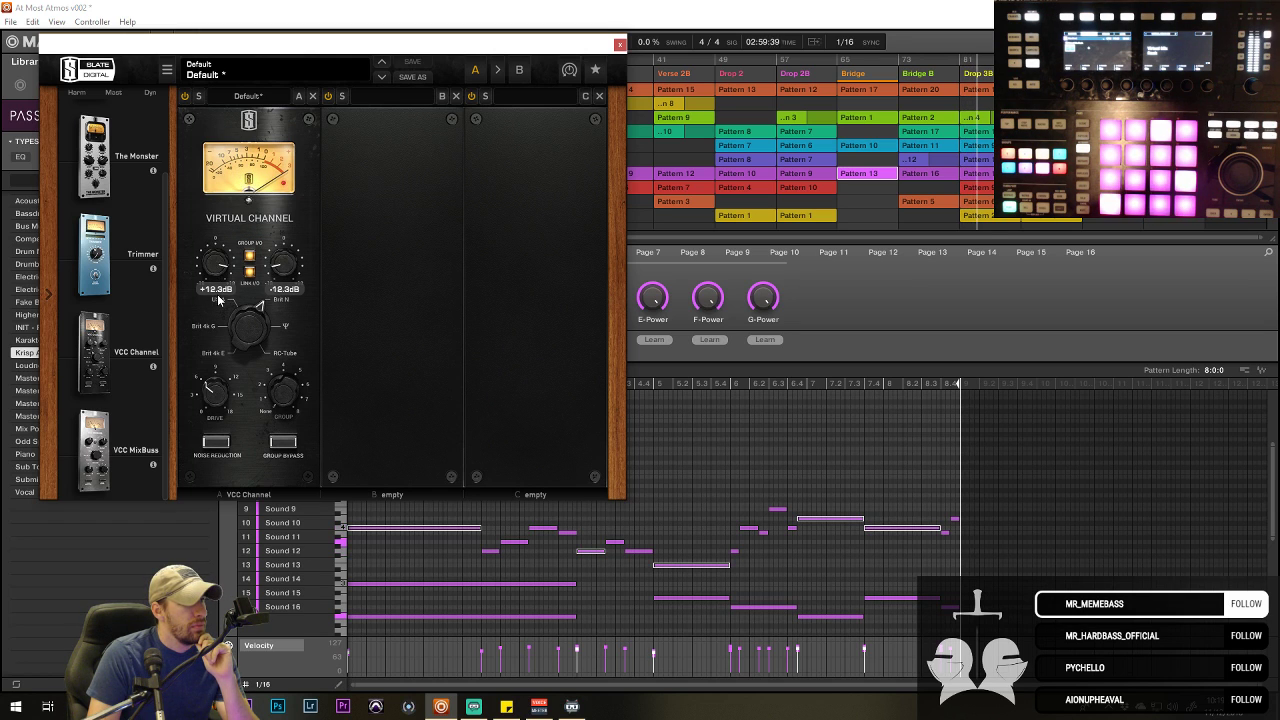
pyautogui.moveTo(218, 299); pyautogui.dragTo(220, 309)
pyautogui.moveTo(217, 392); pyautogui.dragTo(214, 362)
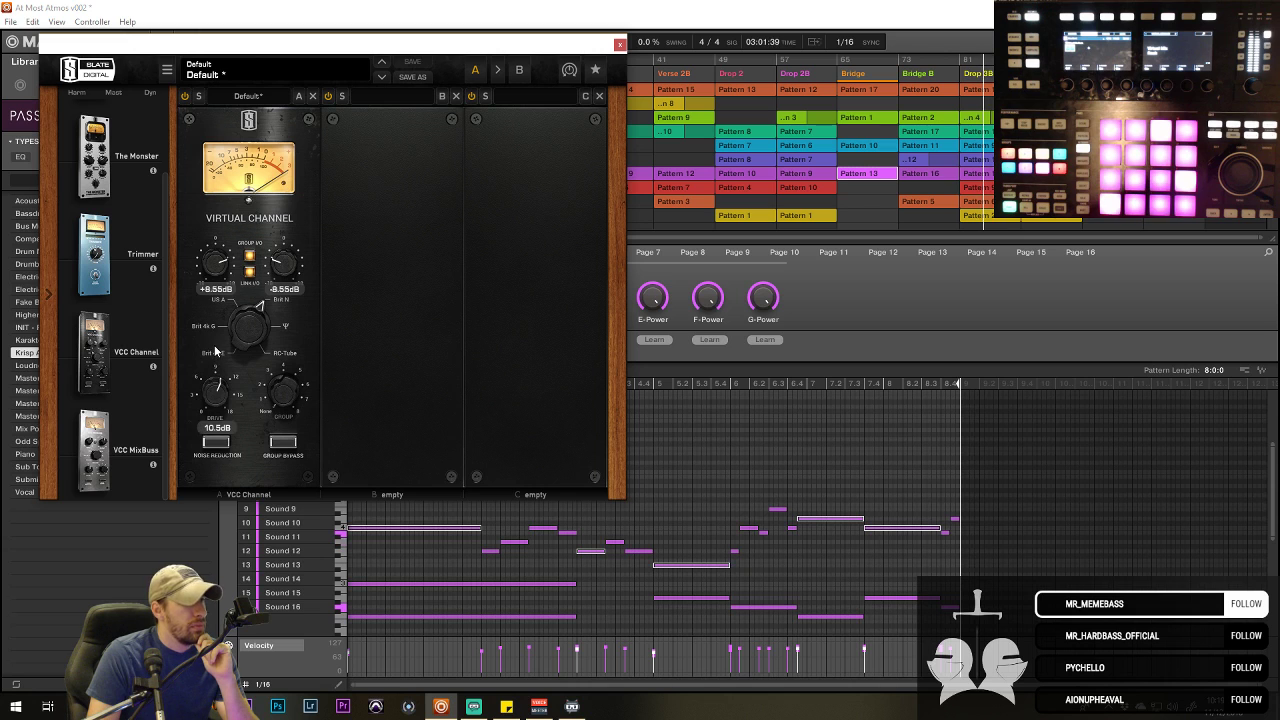
pyautogui.click(619, 46)
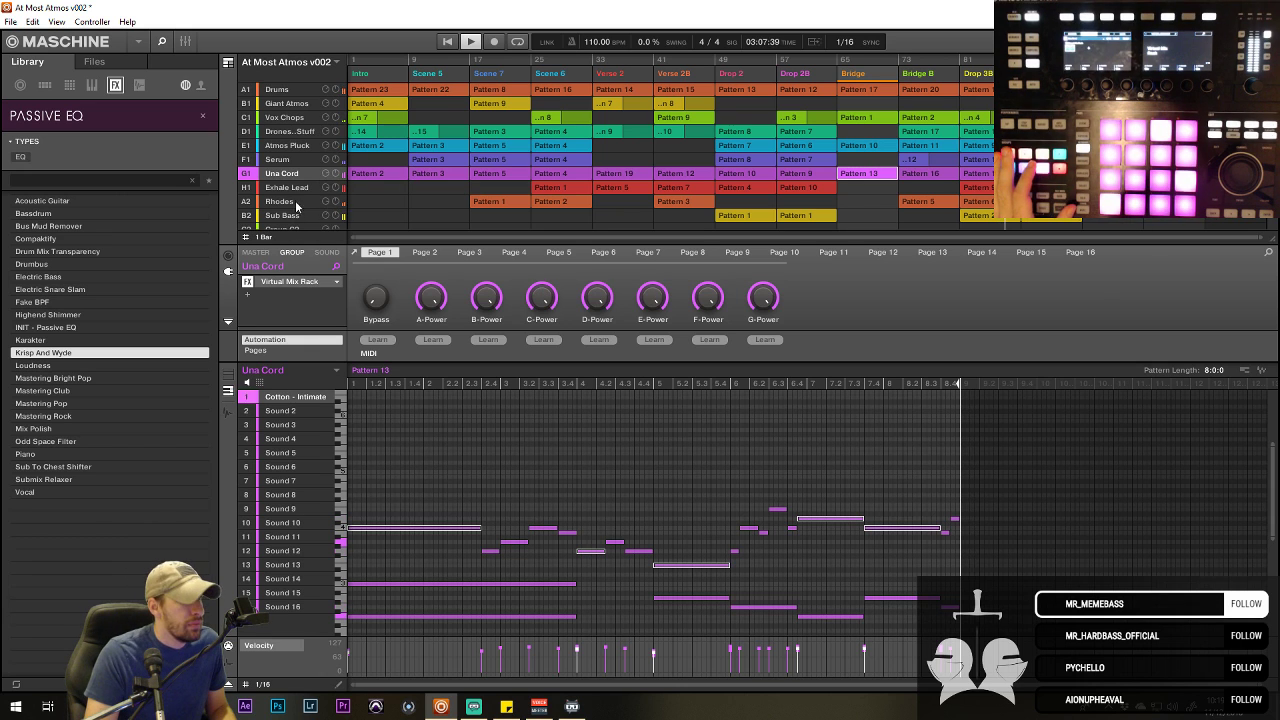
# - Copy the Una Cord group's Virtual Mix Rack and paste it as an effect on the Exhale Lead group
pyautogui.click(300, 283)
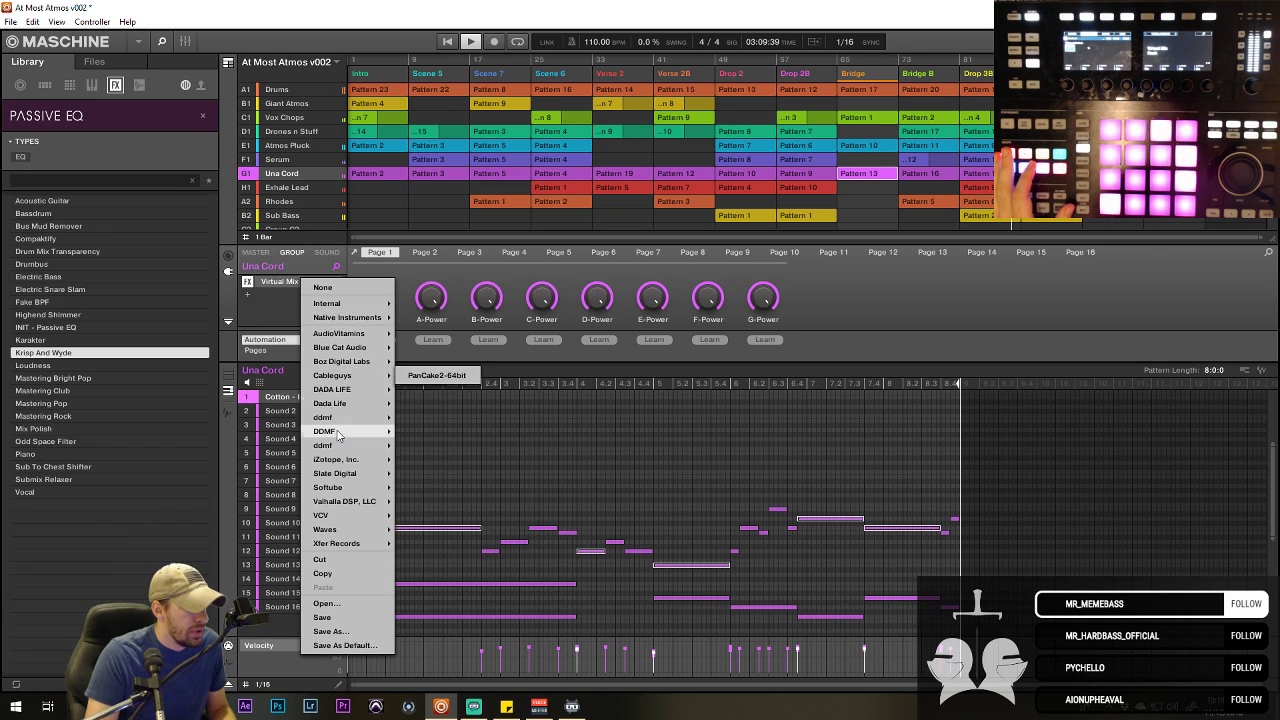
pyautogui.click(284, 234)
pyautogui.click(287, 187)
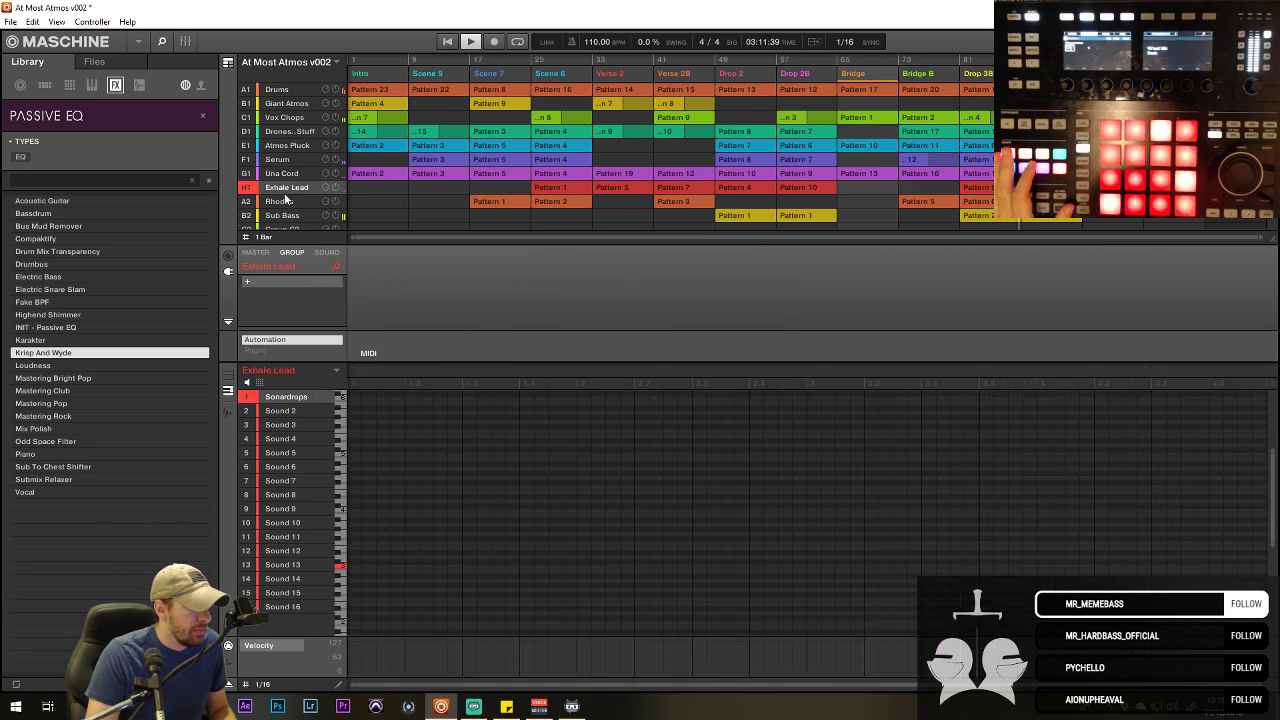
pyautogui.click(282, 284)
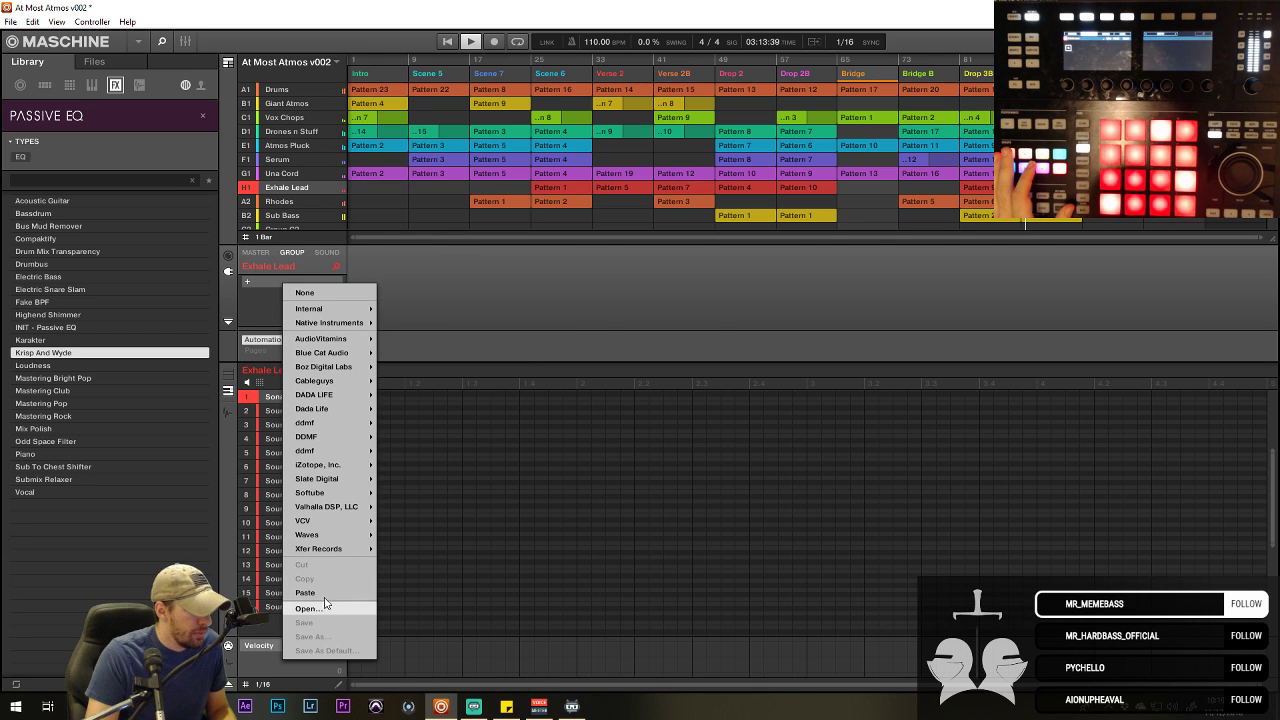
pyautogui.click(308, 592)
# - Paste the copied Virtual Mix Rack as an effect on the Rhodes group
pyautogui.click(297, 204)
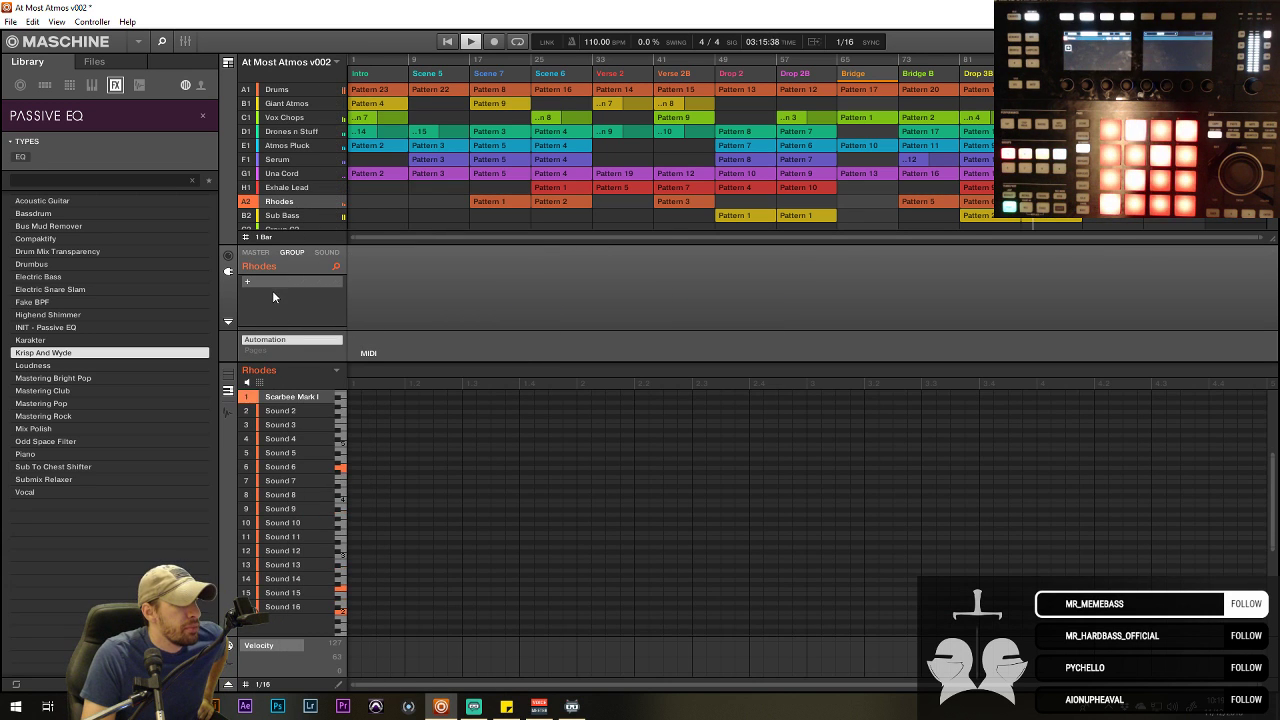
pyautogui.click(274, 285)
pyautogui.moveTo(320, 493)
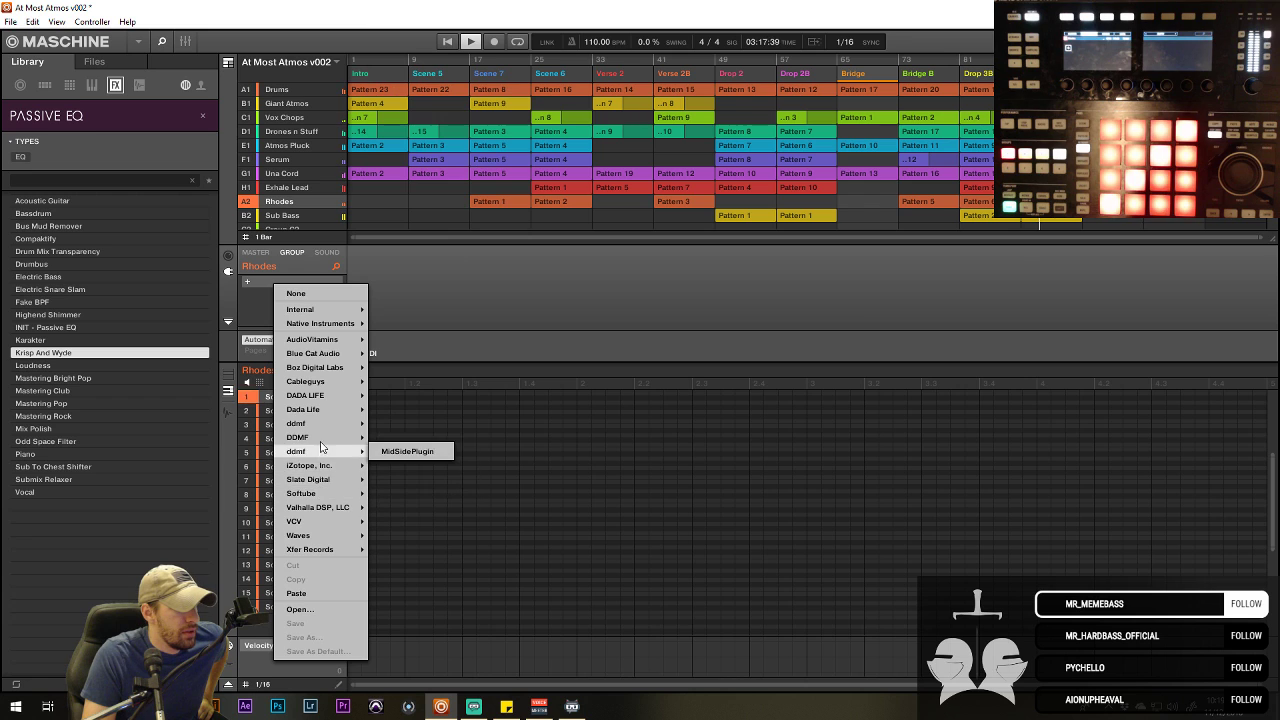
pyautogui.click(310, 594)
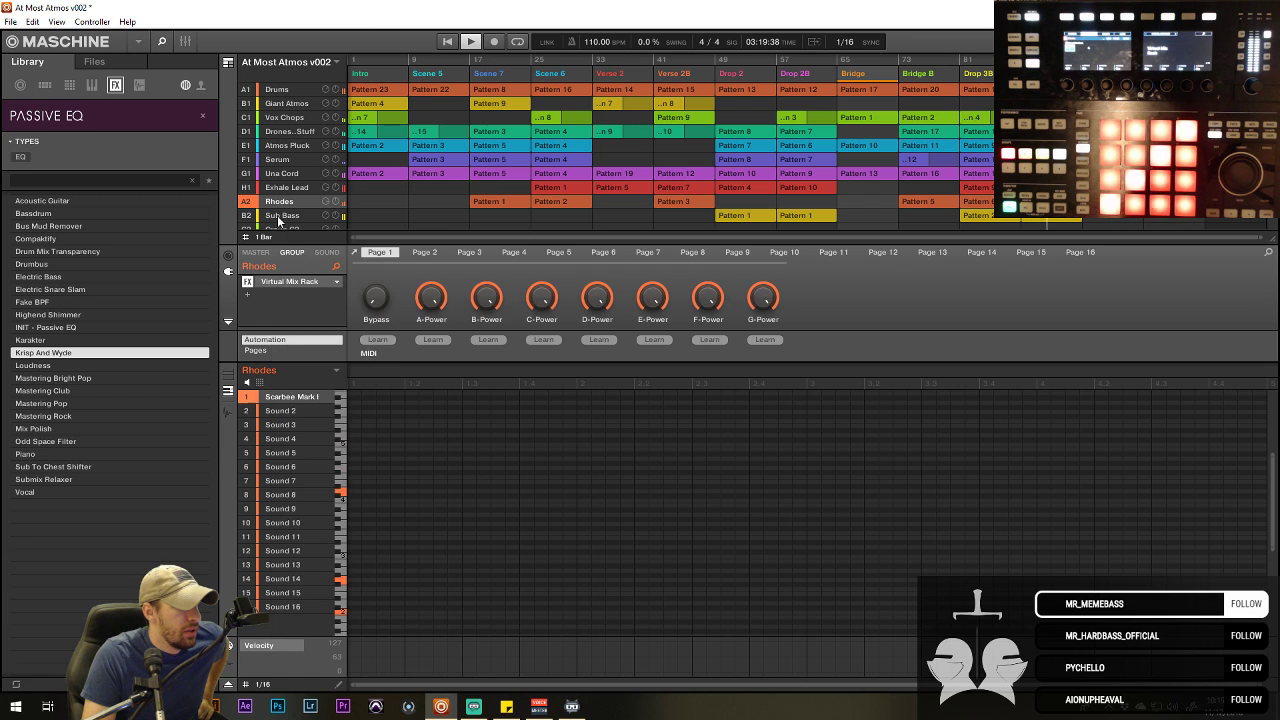
# - Check the Virtual Channel settings in the Rhodes group's Virtual Mix Rack and close the plug-in window
pyautogui.rightClick(281, 215)
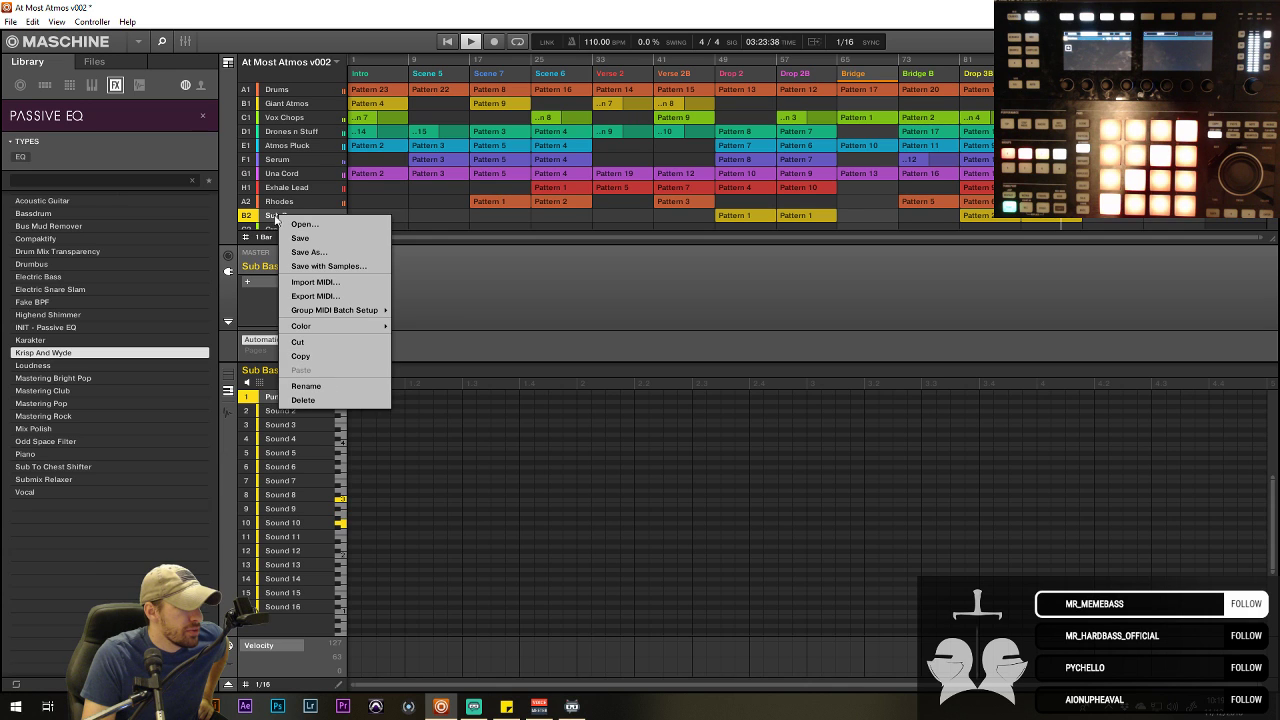
pyautogui.click(278, 204)
pyautogui.click(278, 204)
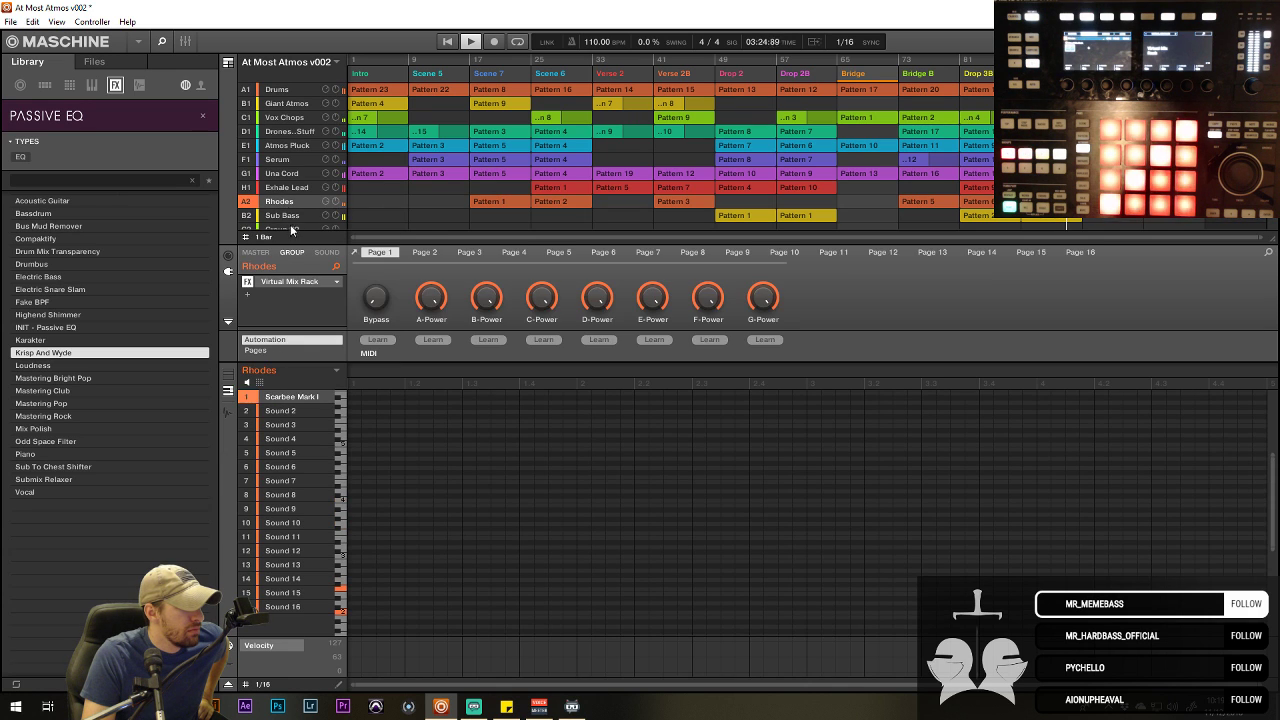
pyautogui.click(278, 283)
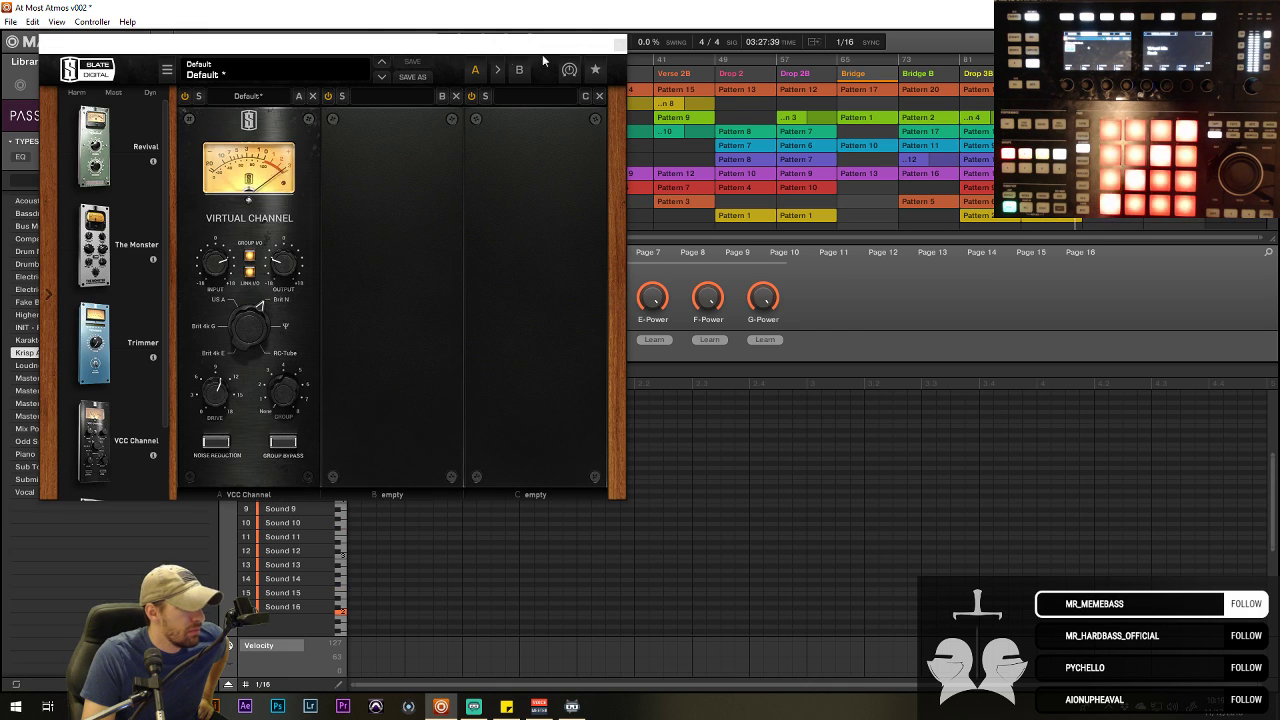
pyautogui.click(619, 46)
# - Paste the Virtual Mix Rack as an effect on the Sub Bass group and open its plug-in window, moved aside
pyautogui.rightClick(284, 206)
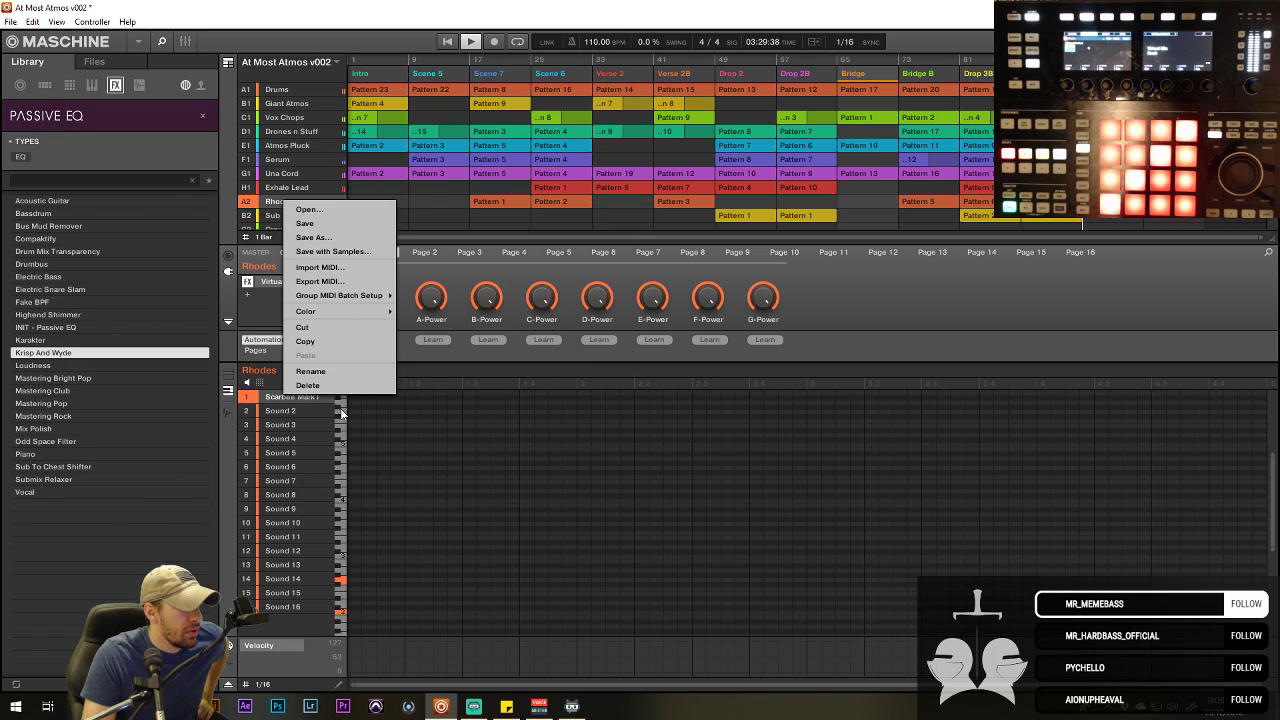
pyautogui.click(323, 341)
pyautogui.click(282, 215)
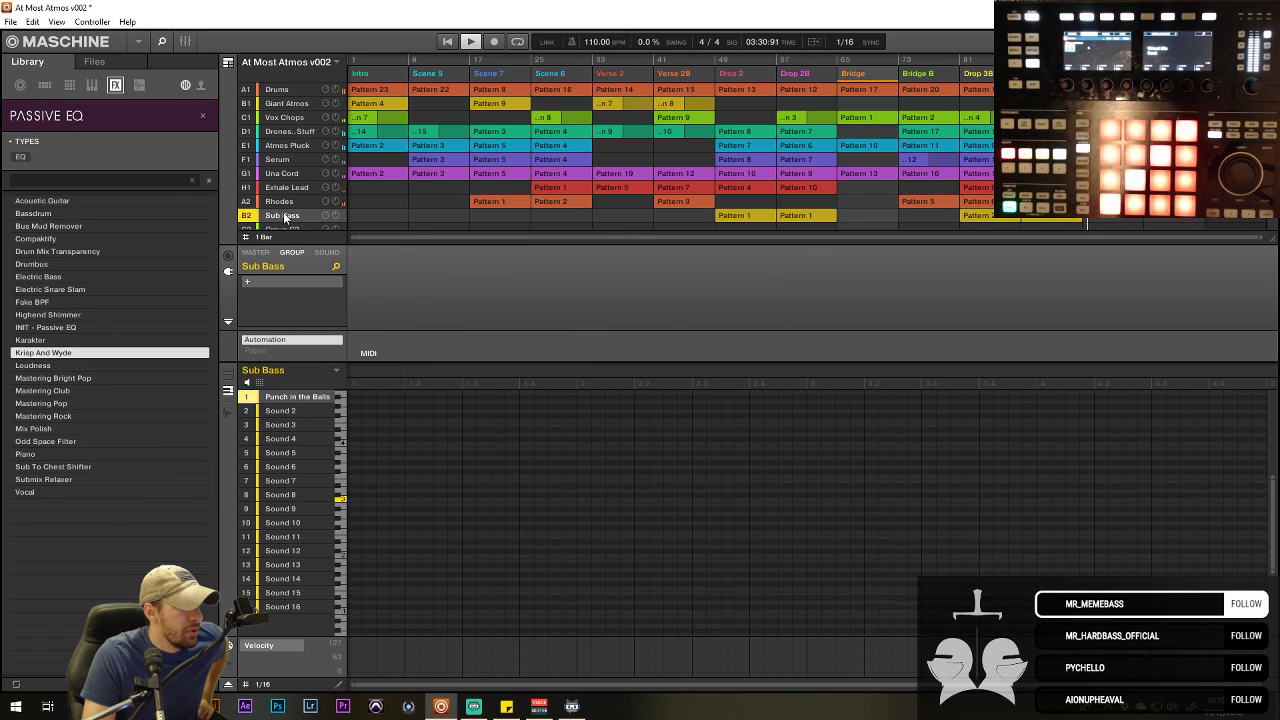
pyautogui.click(277, 280)
pyautogui.click(301, 588)
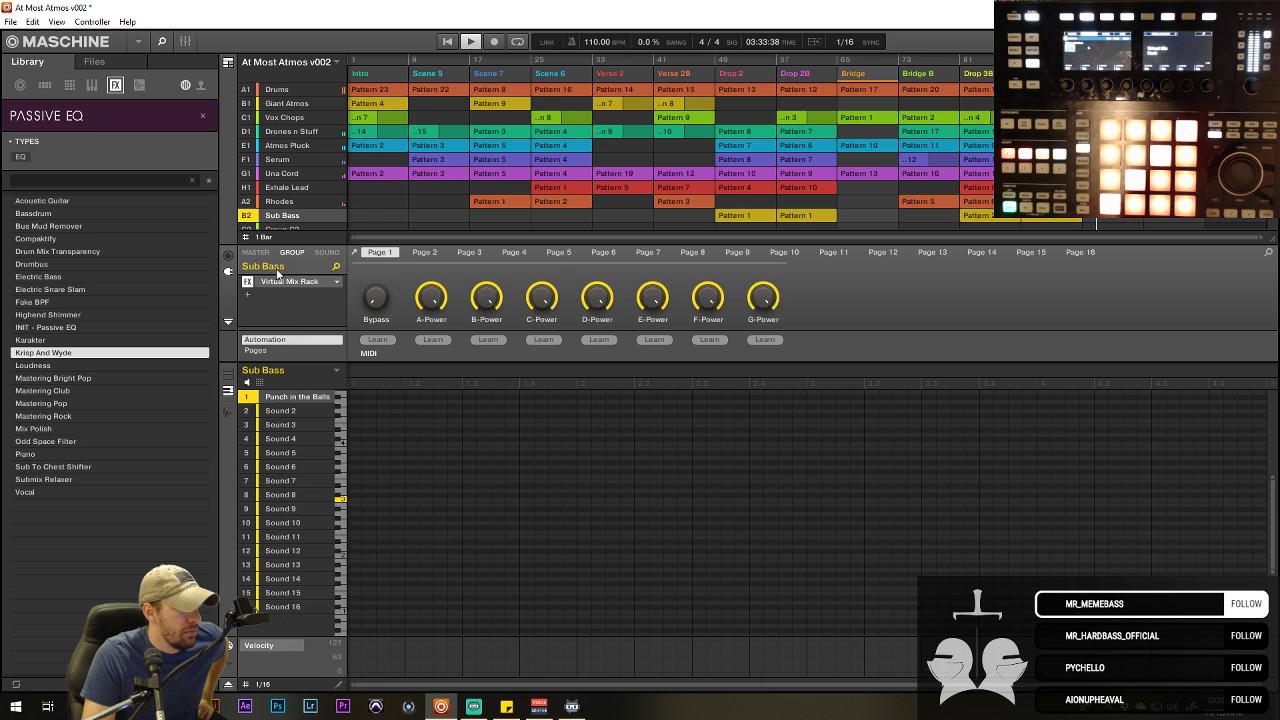
pyautogui.click(283, 283)
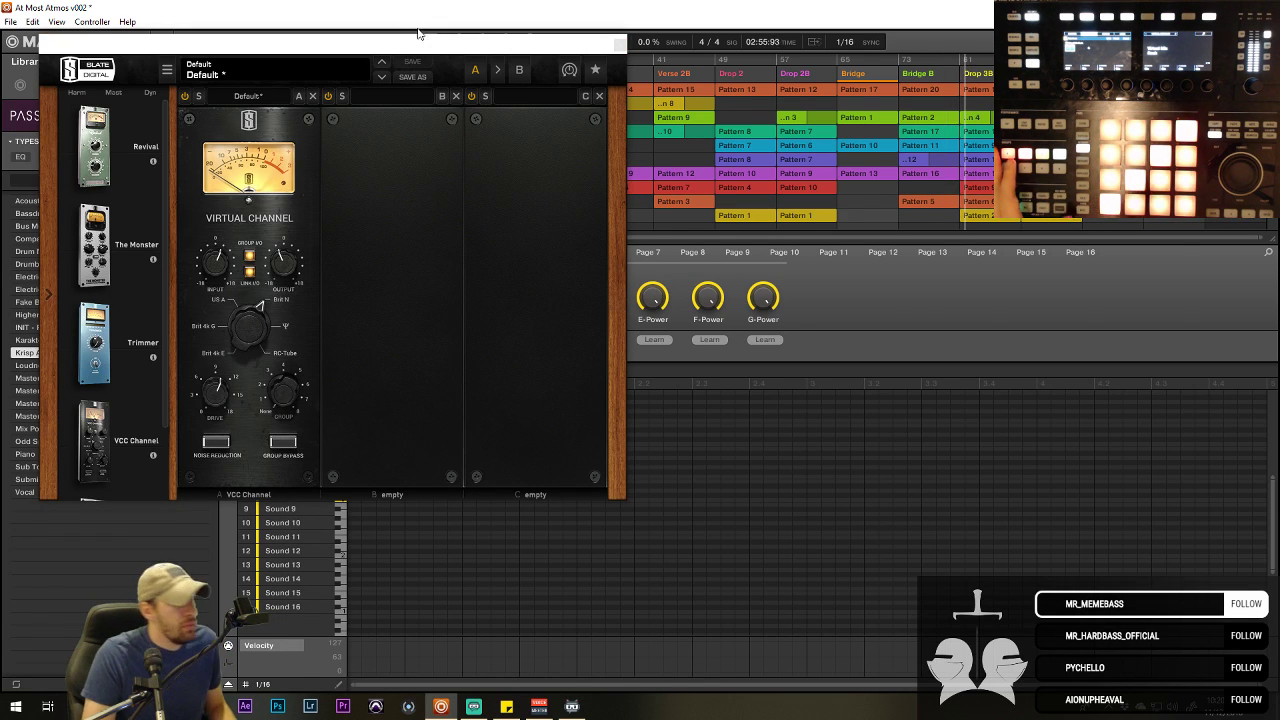
pyautogui.moveTo(419, 34); pyautogui.dragTo(589, 65)
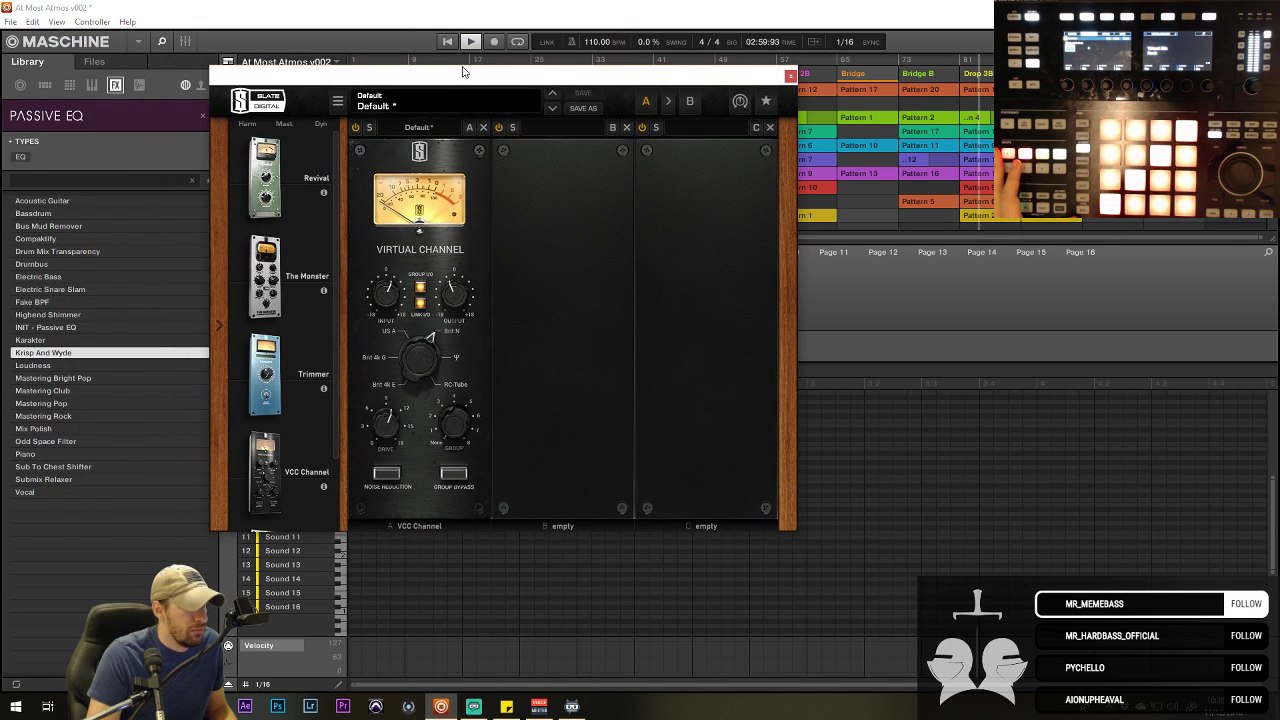
# - Close the Sub Bass group's Virtual Mix Rack window and check the effect slot of the Exhale Lead group
pyautogui.moveTo(463, 70); pyautogui.dragTo(402, 34)
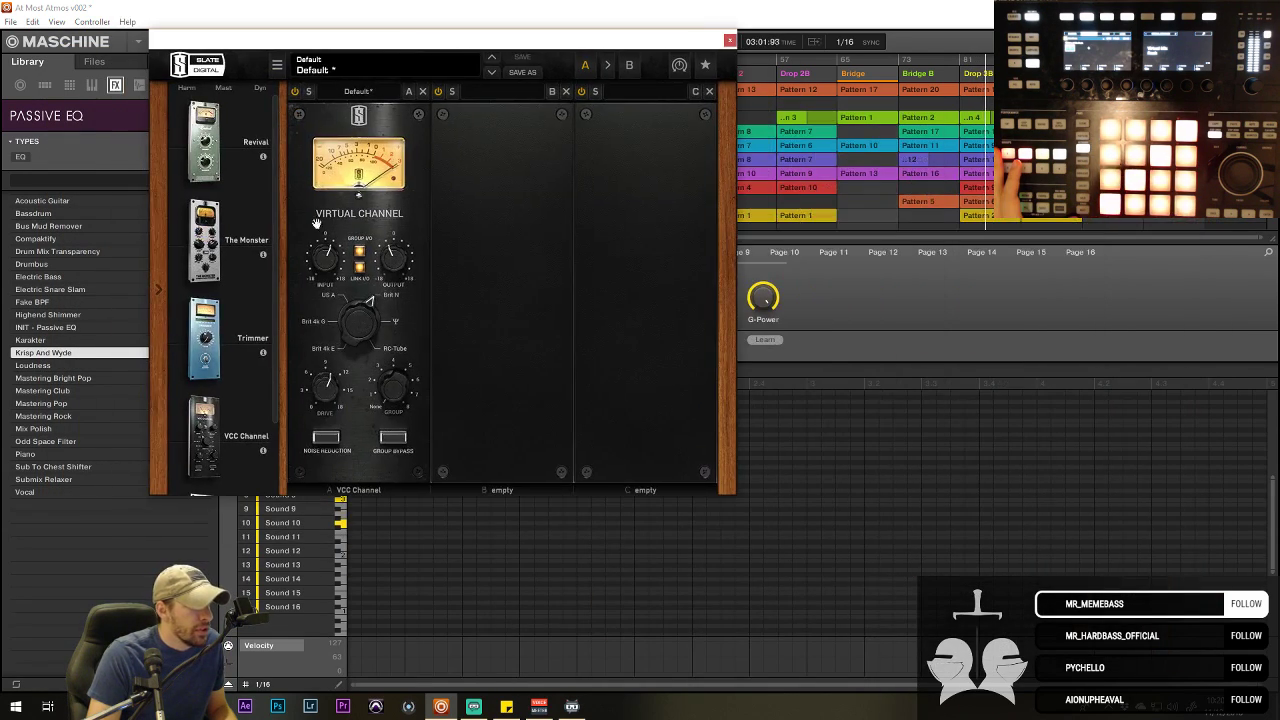
pyautogui.click(730, 42)
pyautogui.scroll(-1, 300, 199)
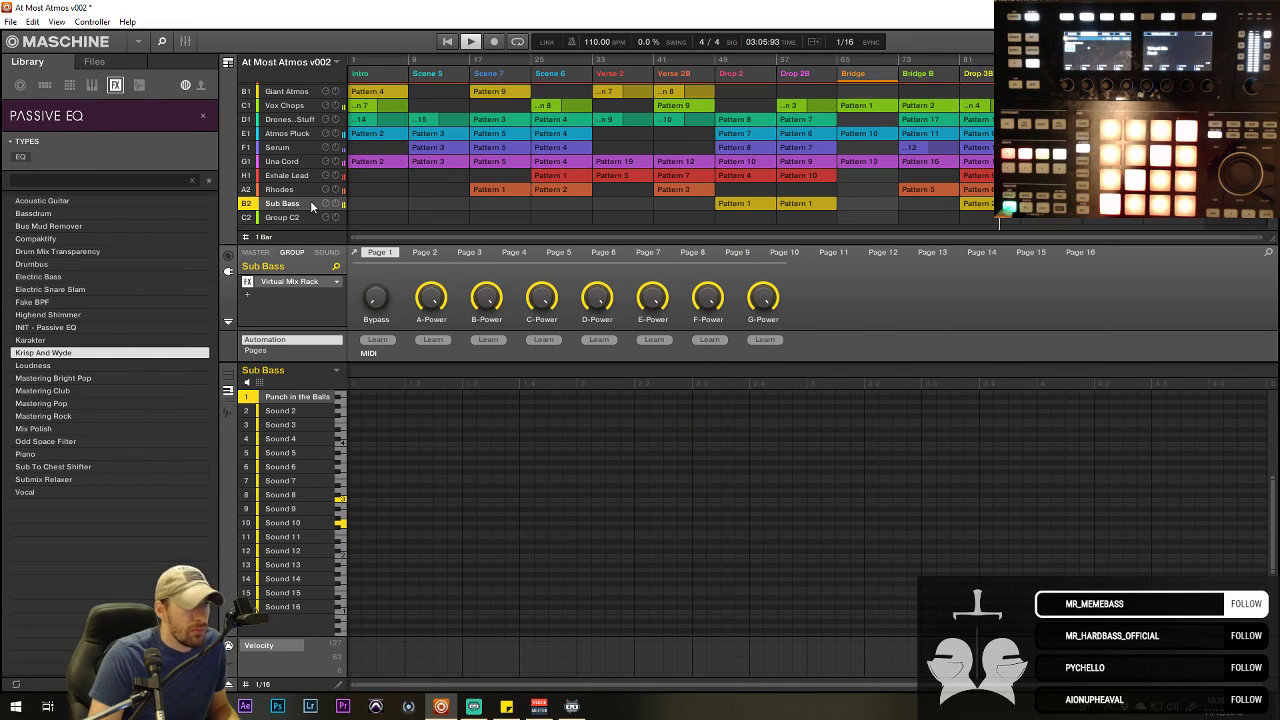
pyautogui.scroll(1, 286, 183)
pyautogui.click(286, 183)
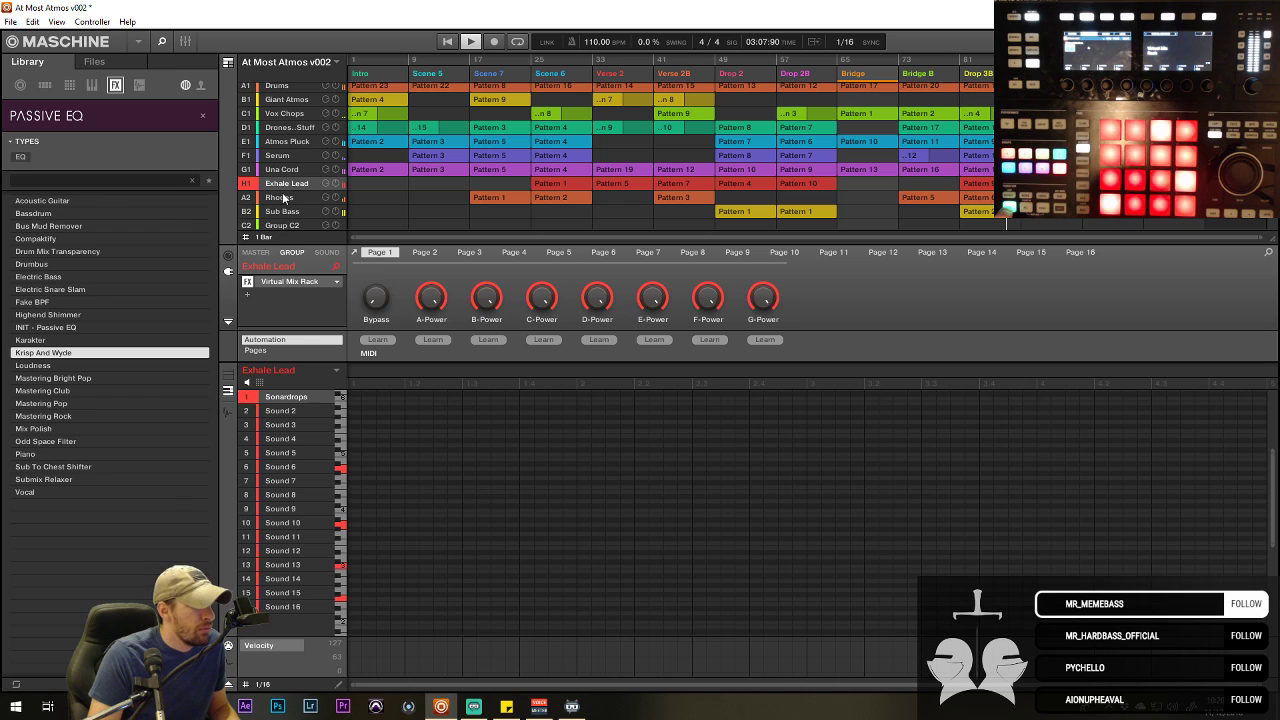
pyautogui.click(296, 283)
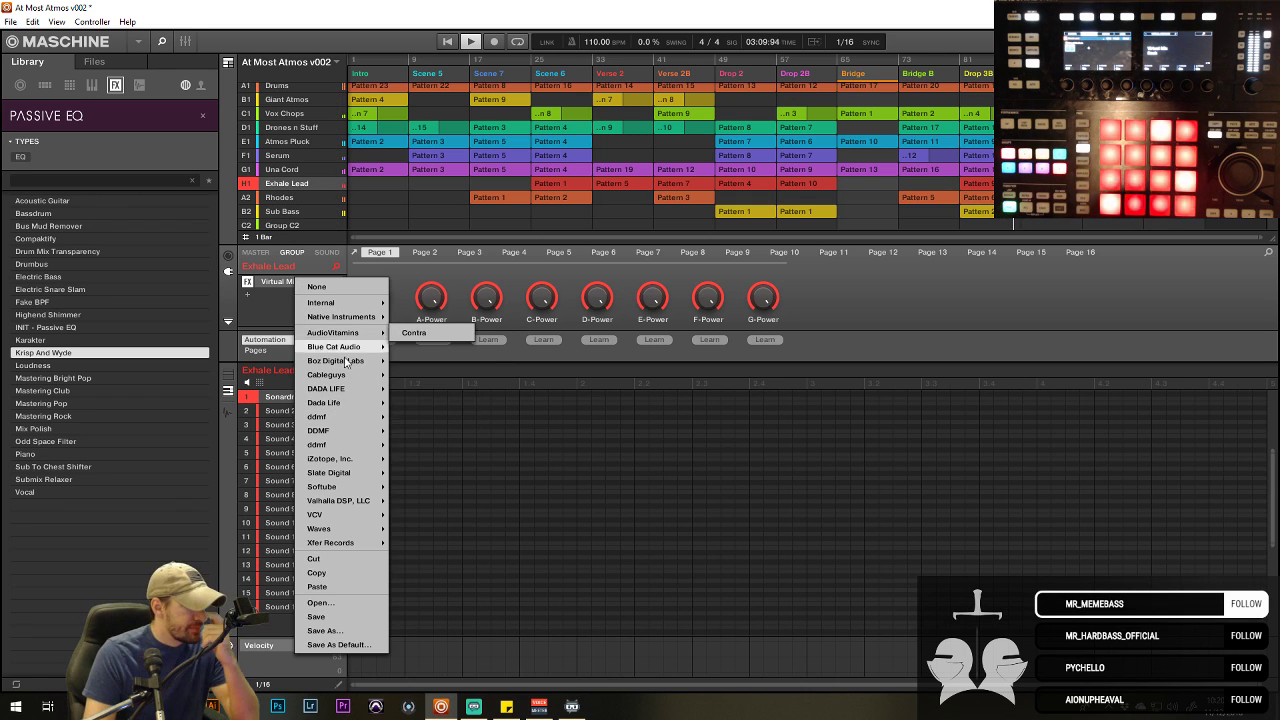
pyautogui.click(270, 295)
# - Paste the copied Virtual Mix Rack as an effect on the Serum group and on the Atmos Pluck group
pyautogui.click(278, 157)
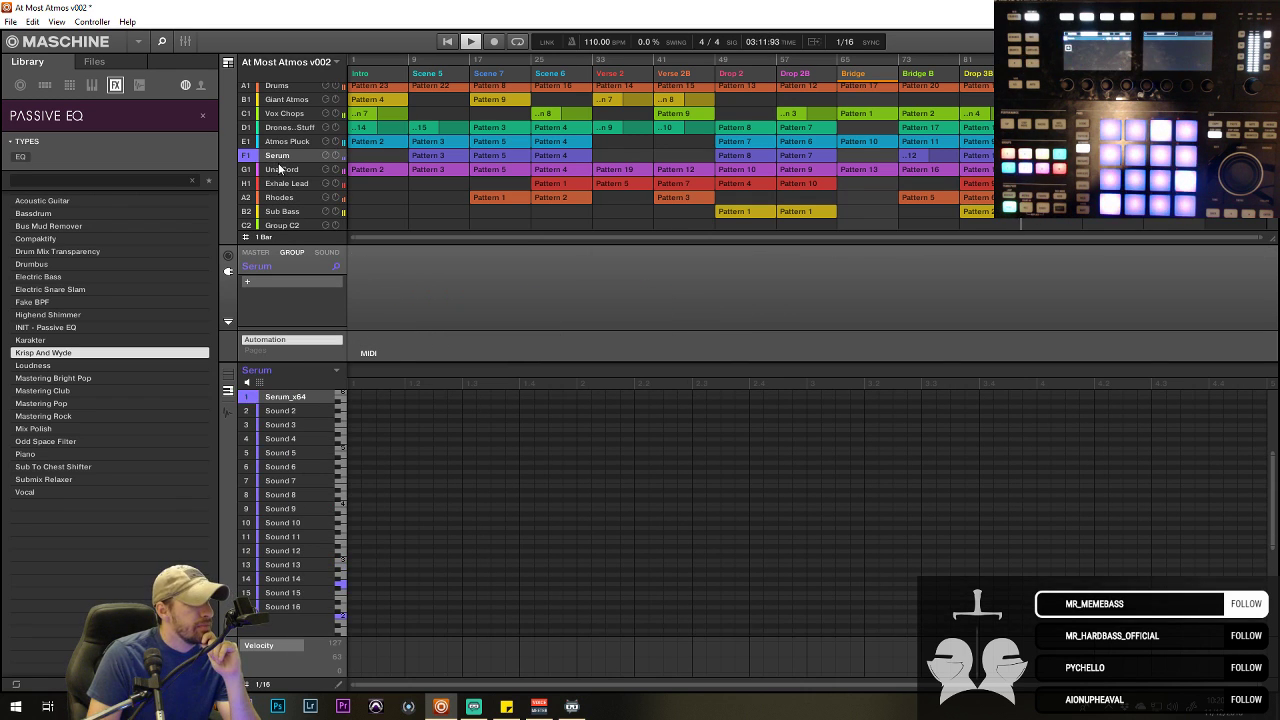
pyautogui.click(274, 280)
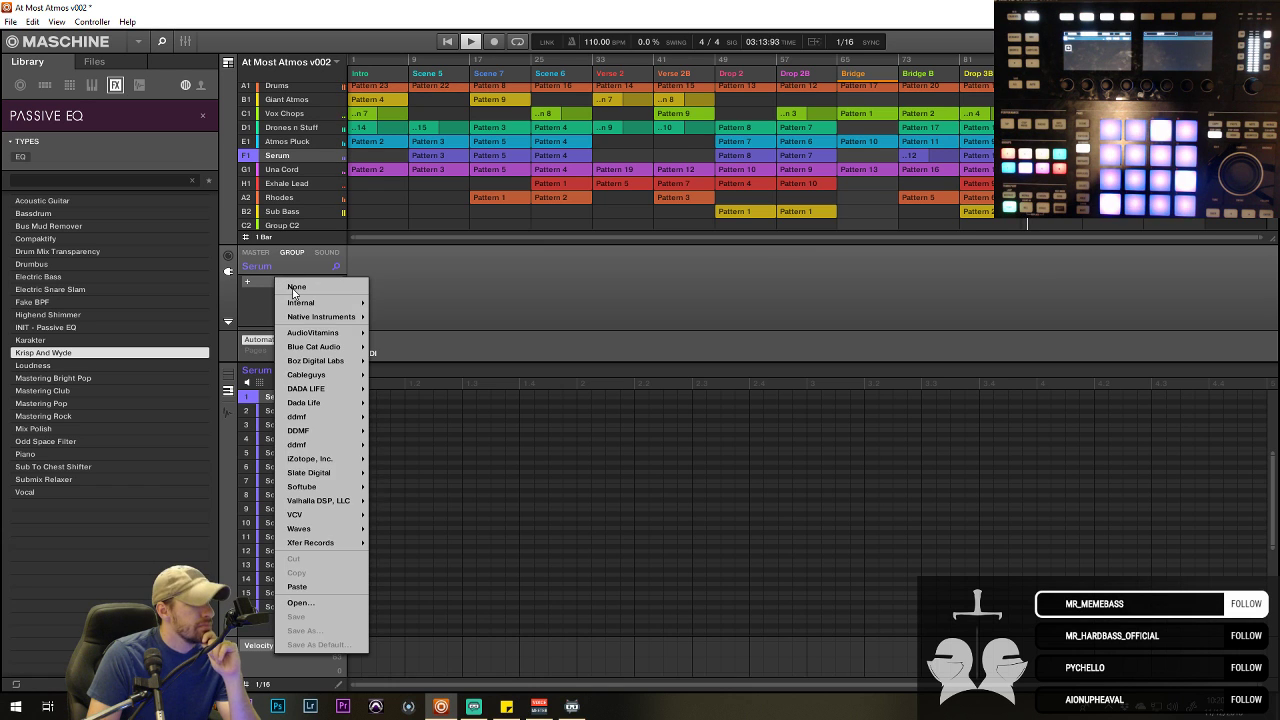
pyautogui.click(320, 580)
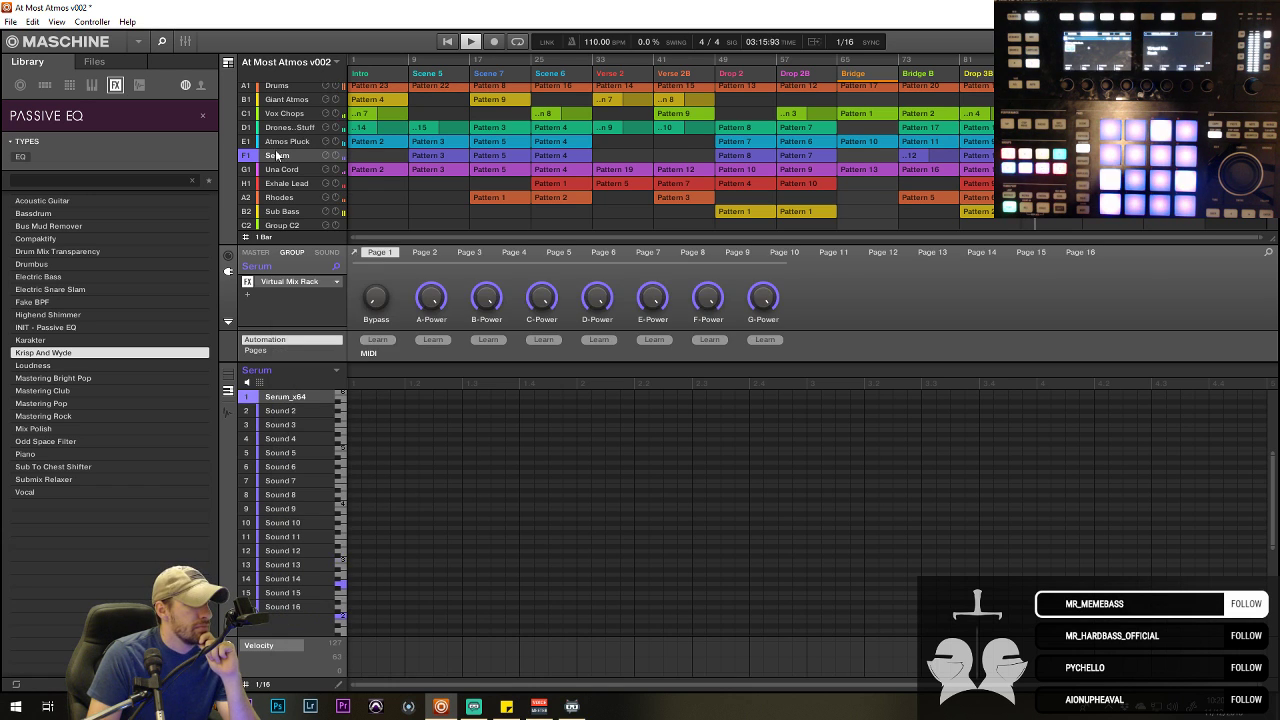
pyautogui.click(287, 141)
pyautogui.click(285, 278)
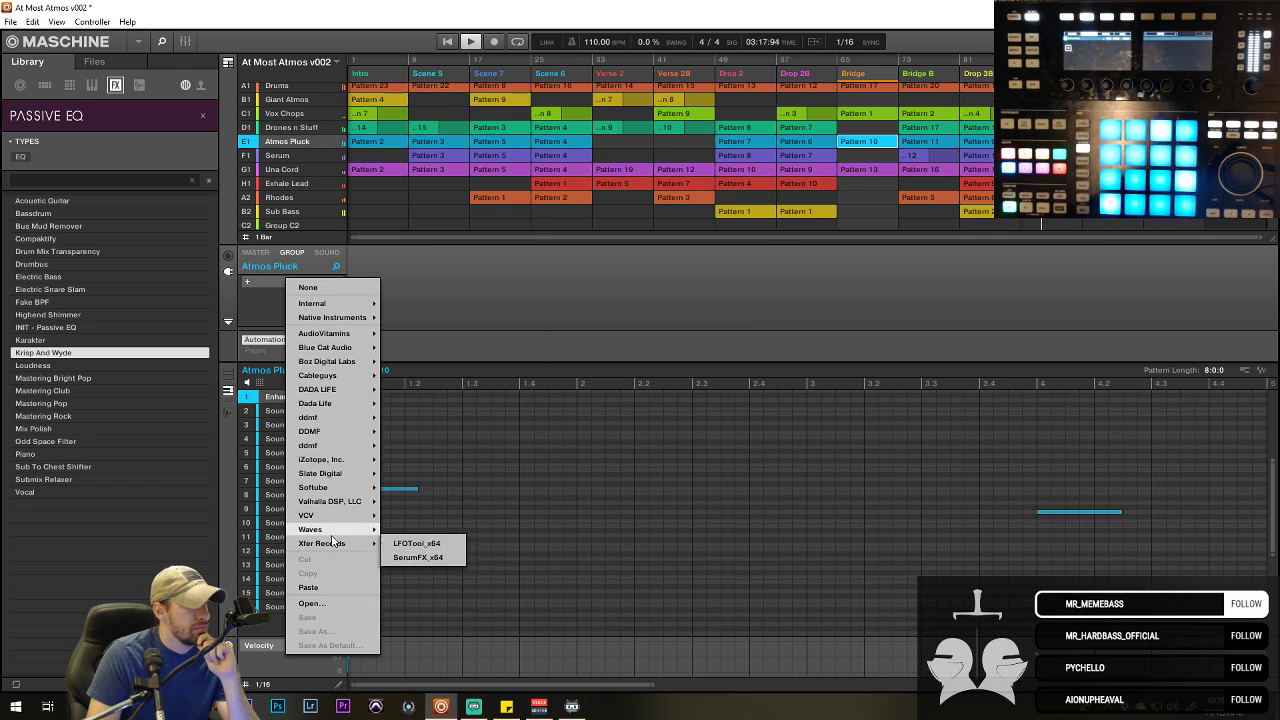
pyautogui.click(329, 587)
# - Paste the copied Virtual Mix Rack as an effect on the Drones n Stuff group
pyautogui.click(288, 130)
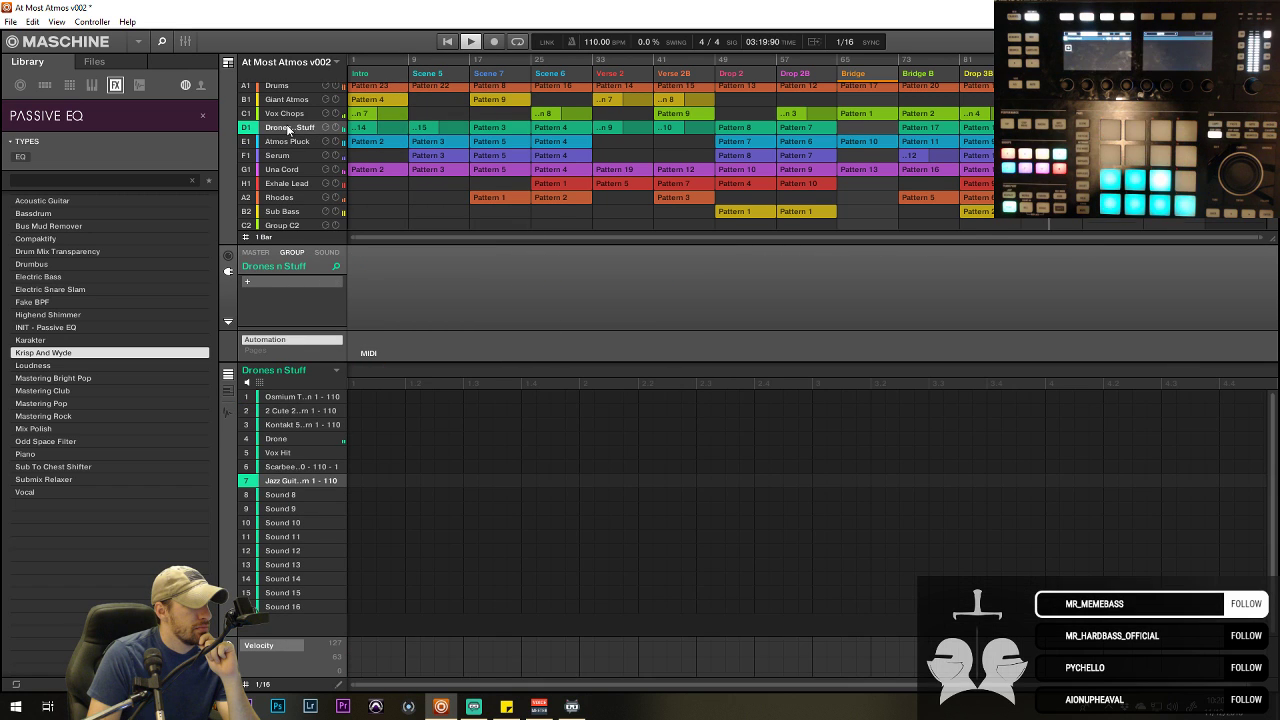
pyautogui.click(276, 284)
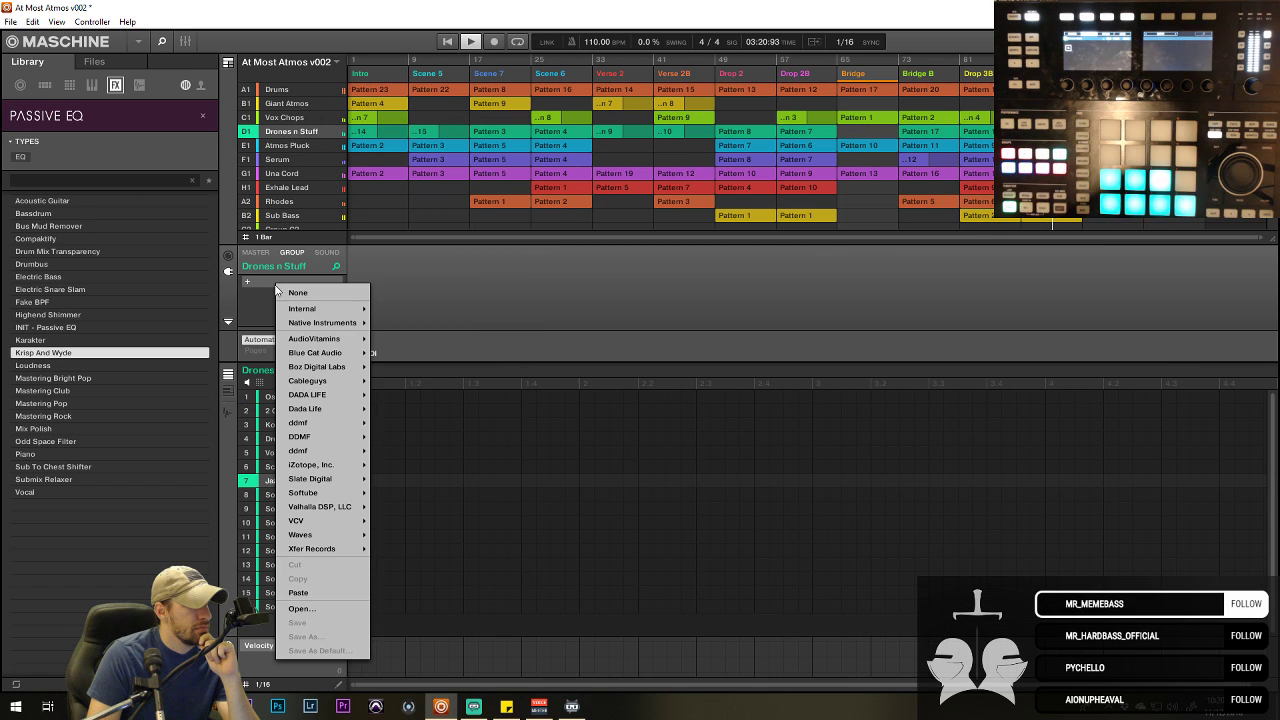
pyautogui.click(325, 593)
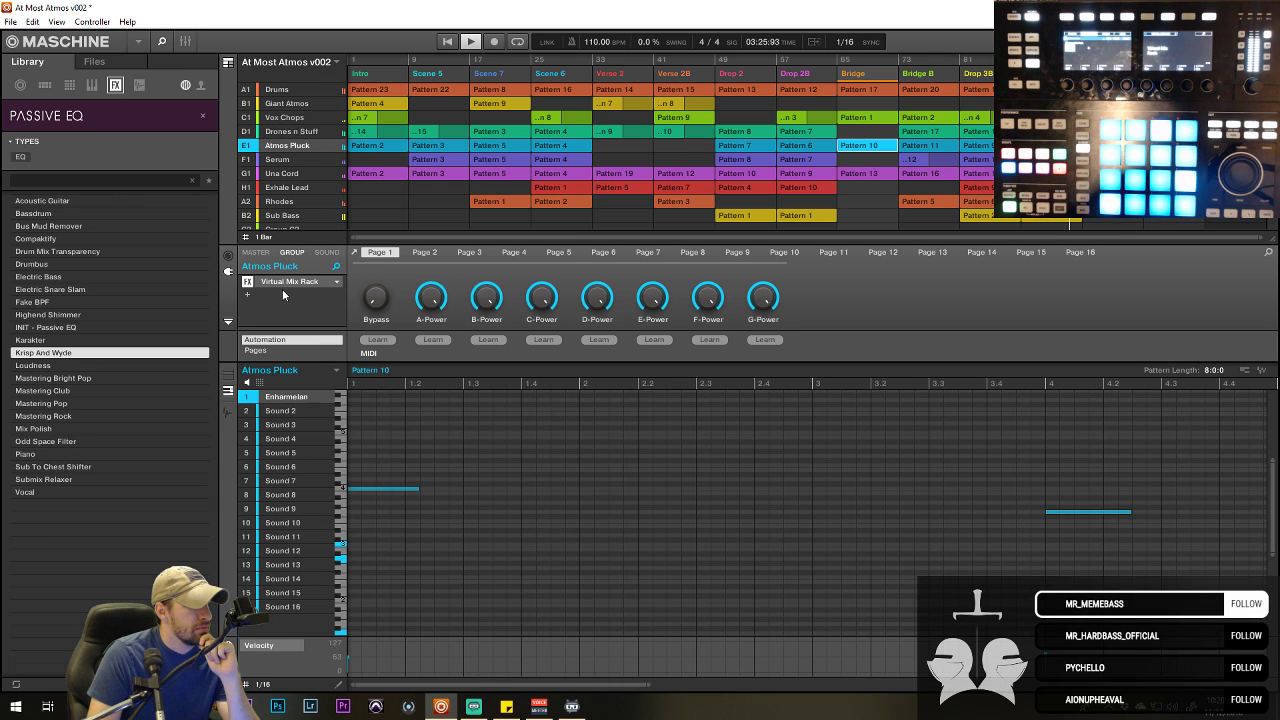
# - Set the Atmos Pluck group's Virtual Channel input to about +2.41 dB with linked output, and check the Drones n Stuff group's rack
pyautogui.click(282, 289)
pyautogui.click(300, 296)
pyautogui.moveTo(228, 268); pyautogui.dragTo(224, 293)
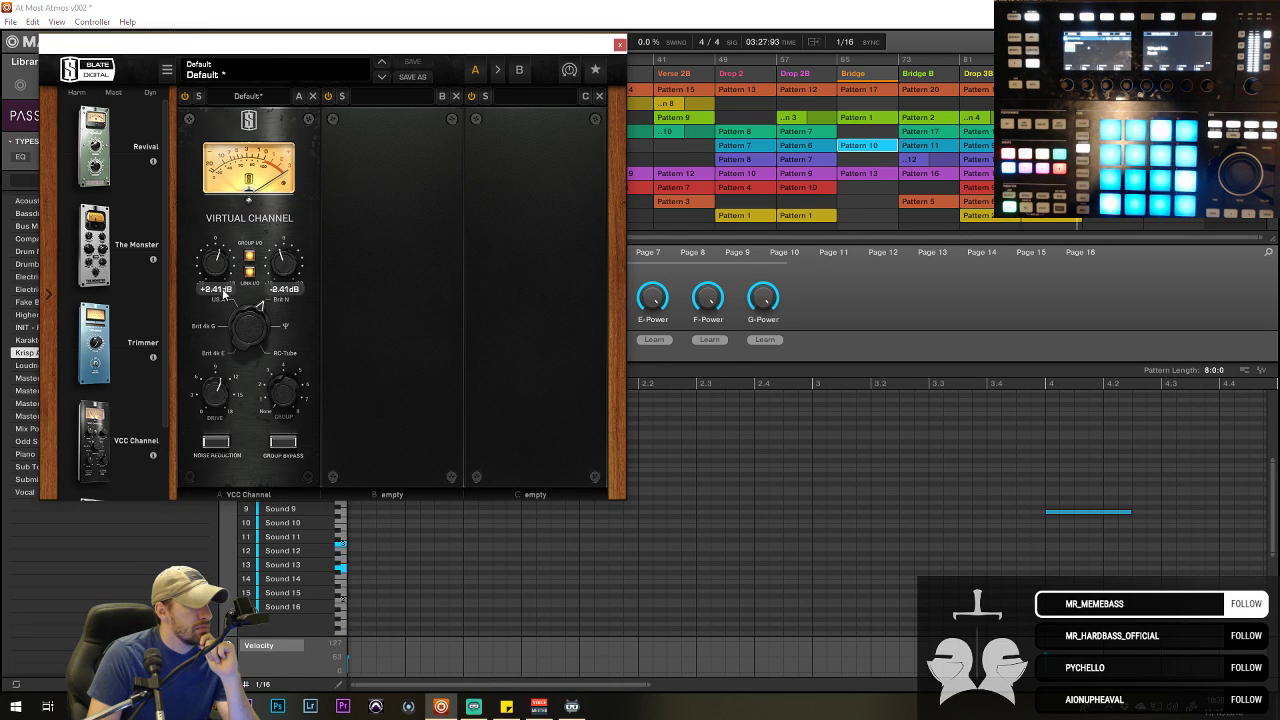
pyautogui.click(619, 44)
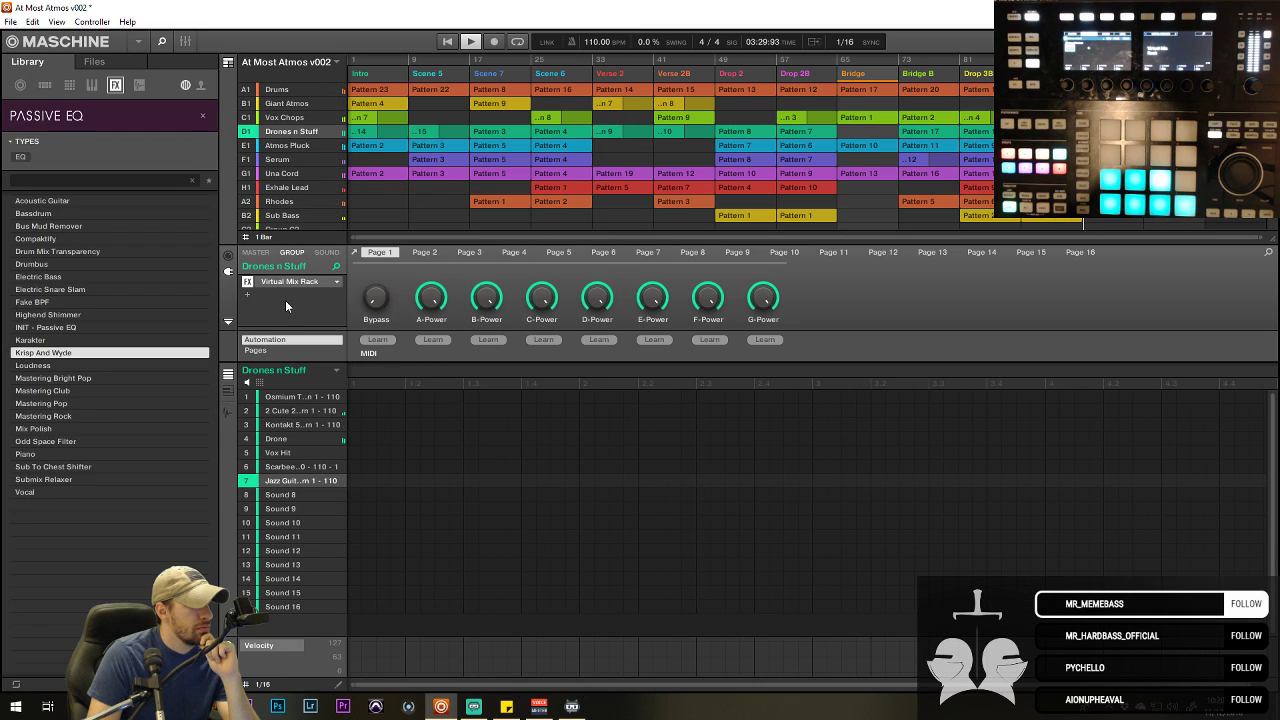
pyautogui.click(288, 285)
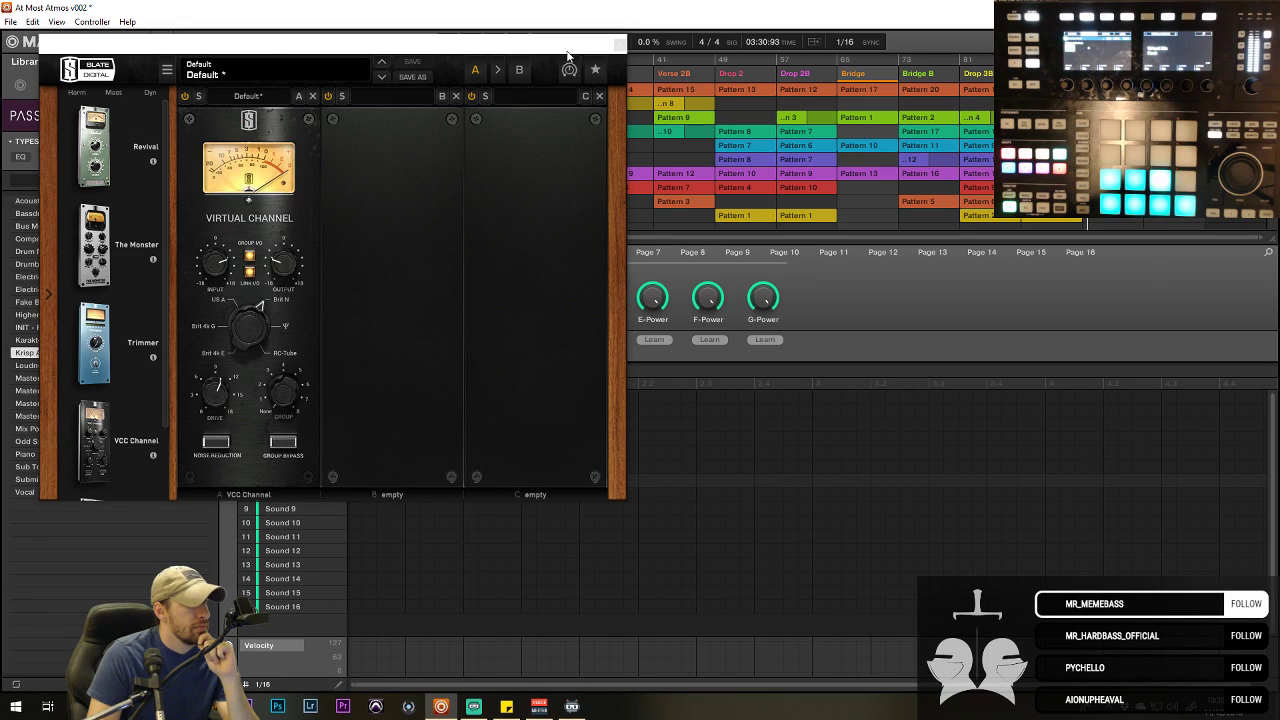
pyautogui.click(619, 44)
# - Paste the copied Virtual Mix Rack as an effect on the Vox Chops group and on the Giant Atmos group
pyautogui.click(290, 117)
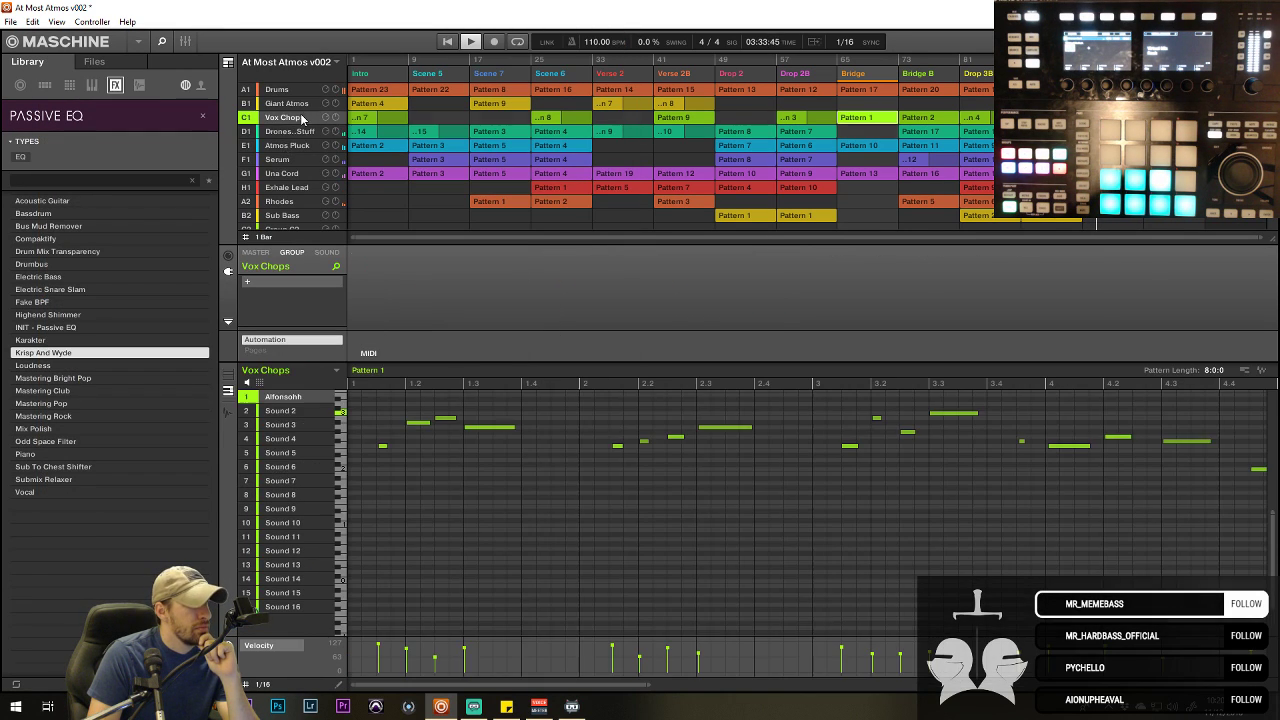
pyautogui.click(286, 281)
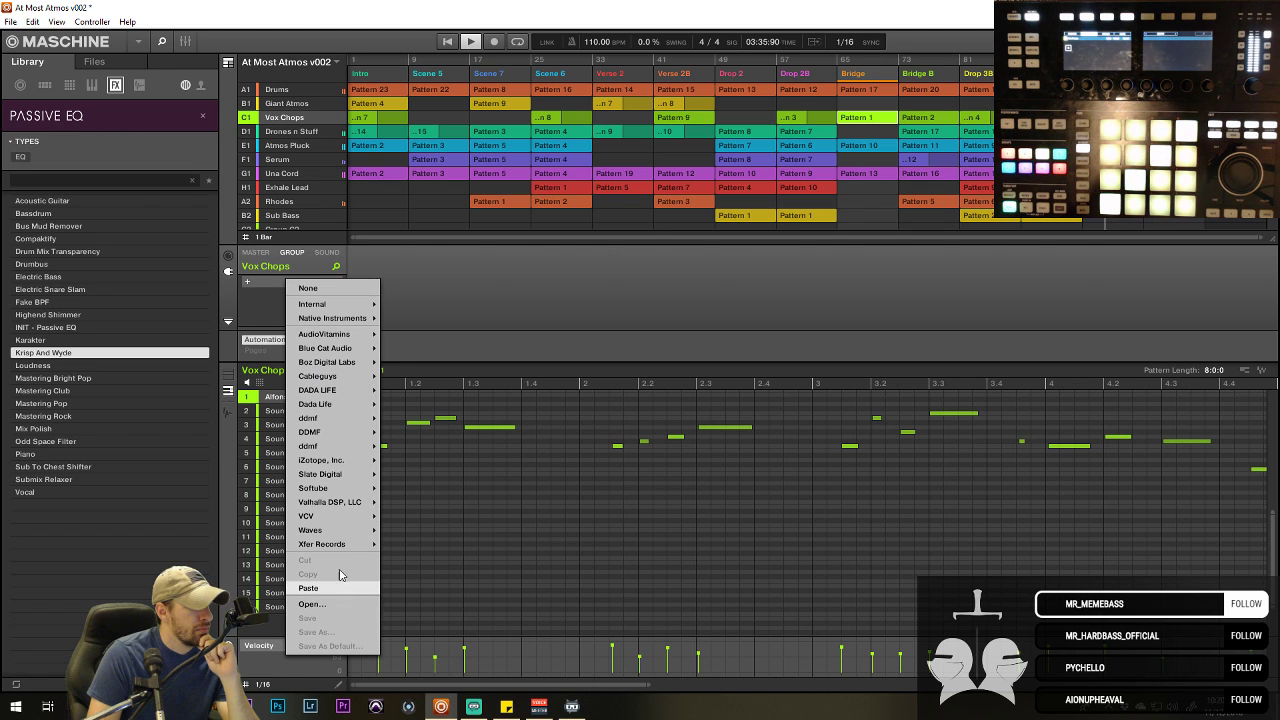
pyautogui.click(340, 575)
pyautogui.click(290, 105)
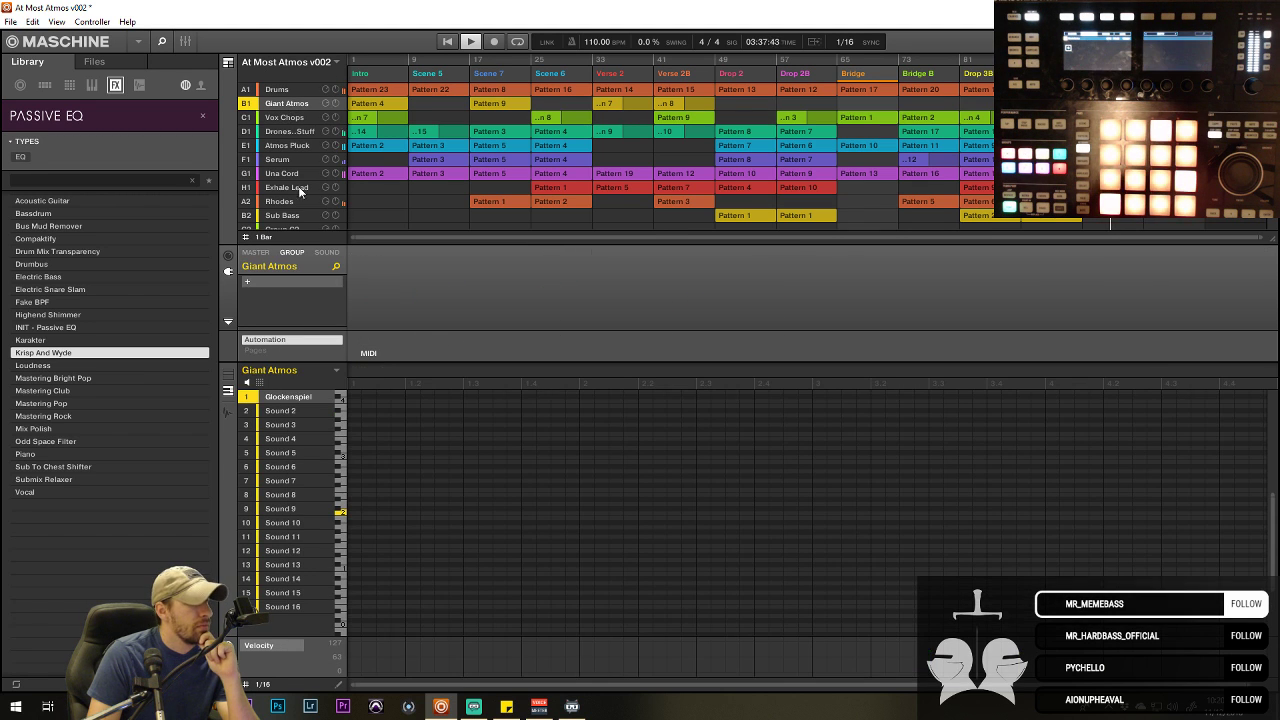
pyautogui.click(292, 281)
pyautogui.click(337, 588)
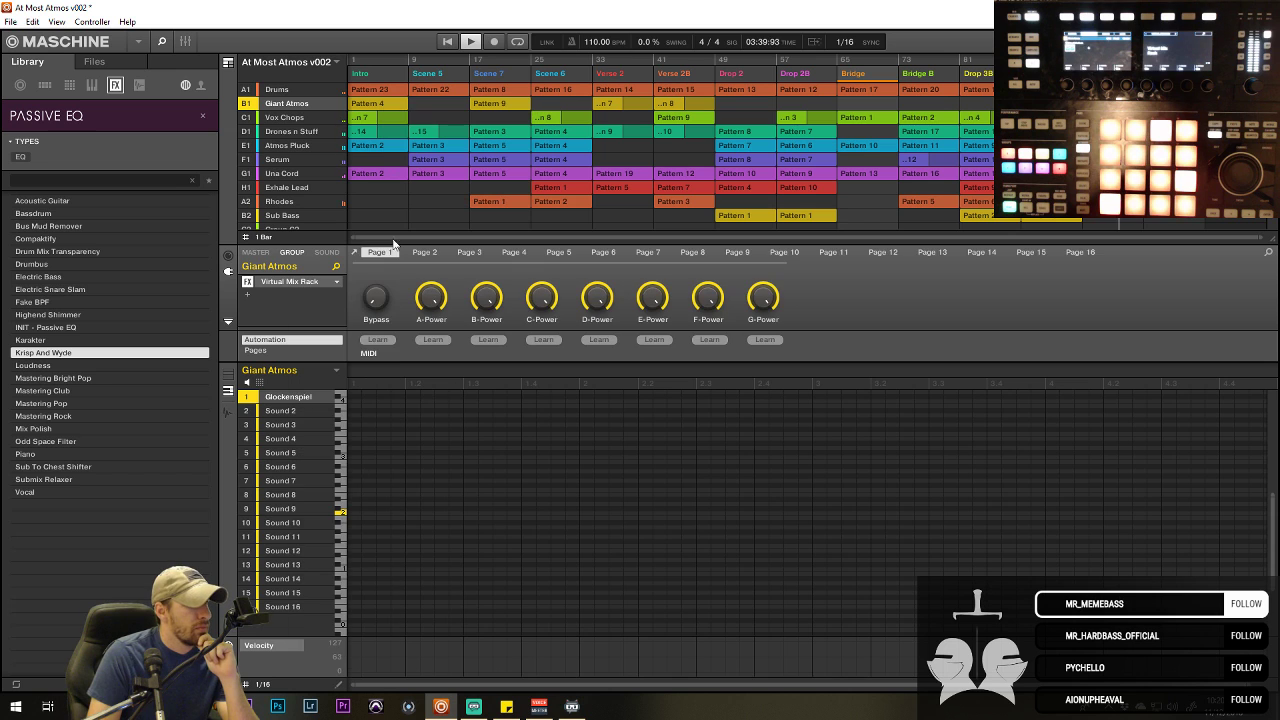
# - Select the Drums group, listen to the arrangement up to the Bridge, and open the Una Cord group's Bridge pattern, Pattern 13
pyautogui.click(270, 91)
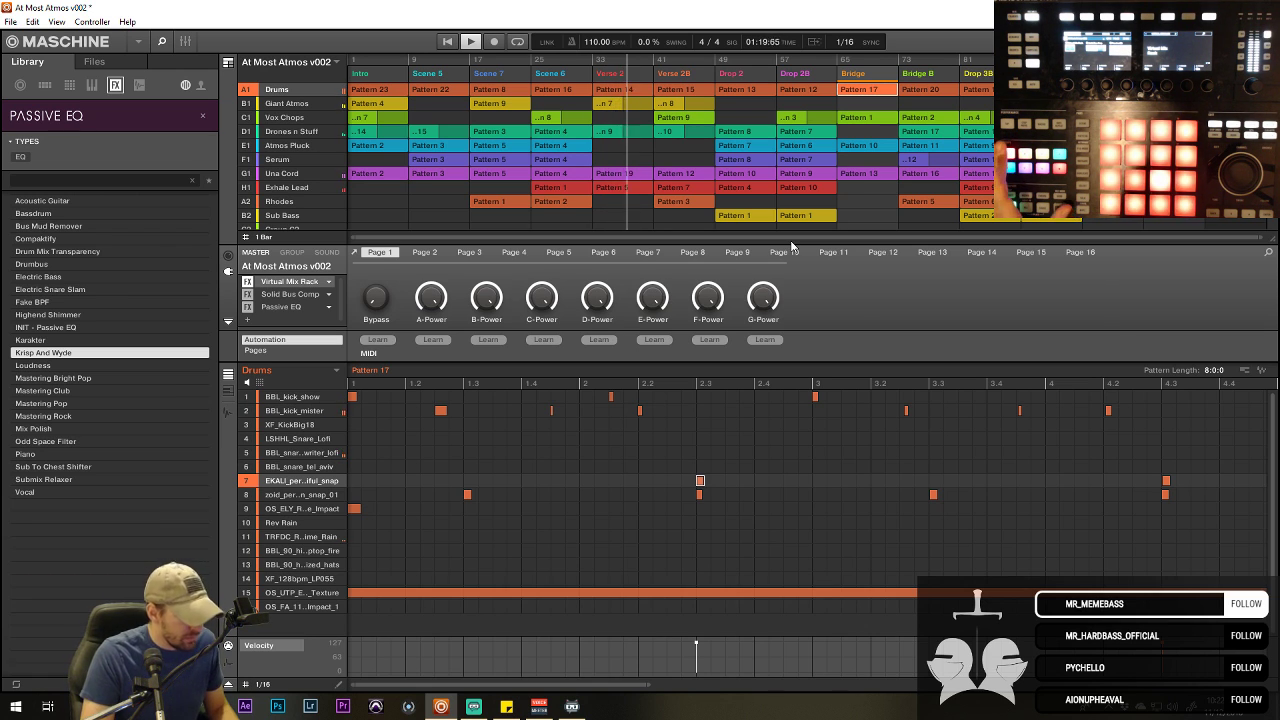
pyautogui.click(827, 56)
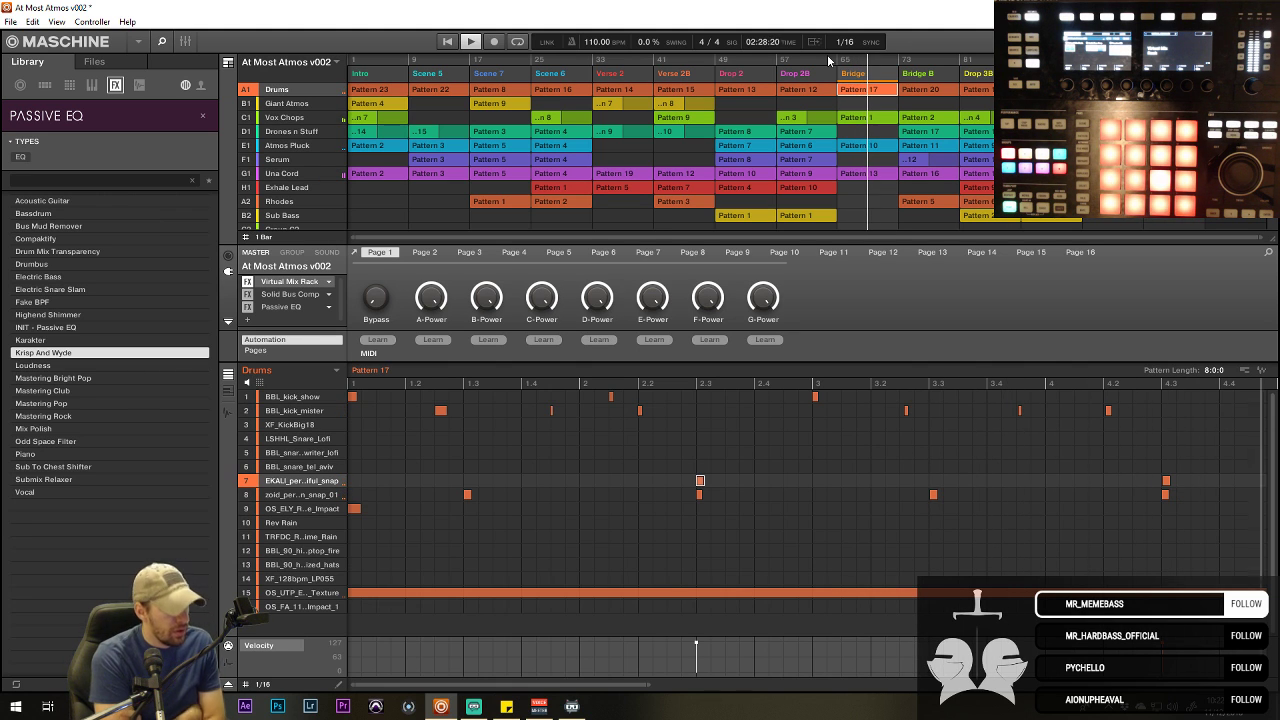
pyautogui.click(860, 174)
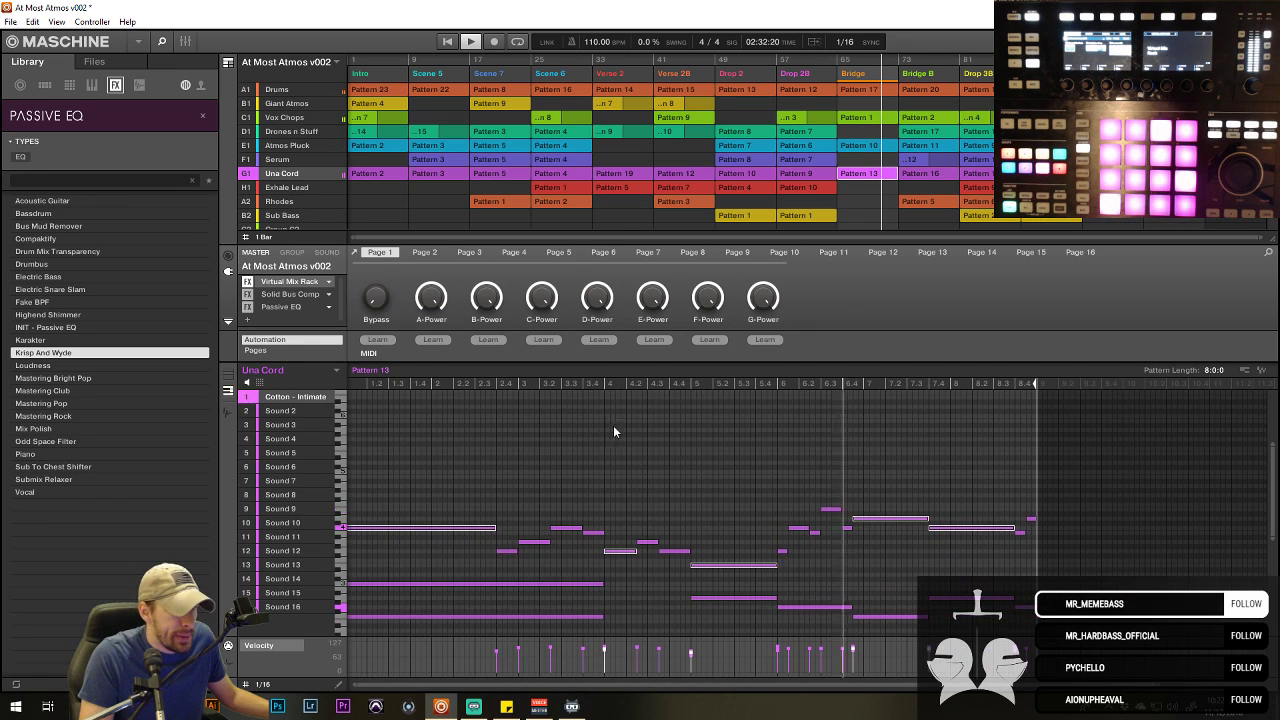
# - Try raising the long melody note at bar 5 of Una Cord Pattern 13 to the opening melody note's pitch, auditioning each move
pyautogui.click(703, 572)
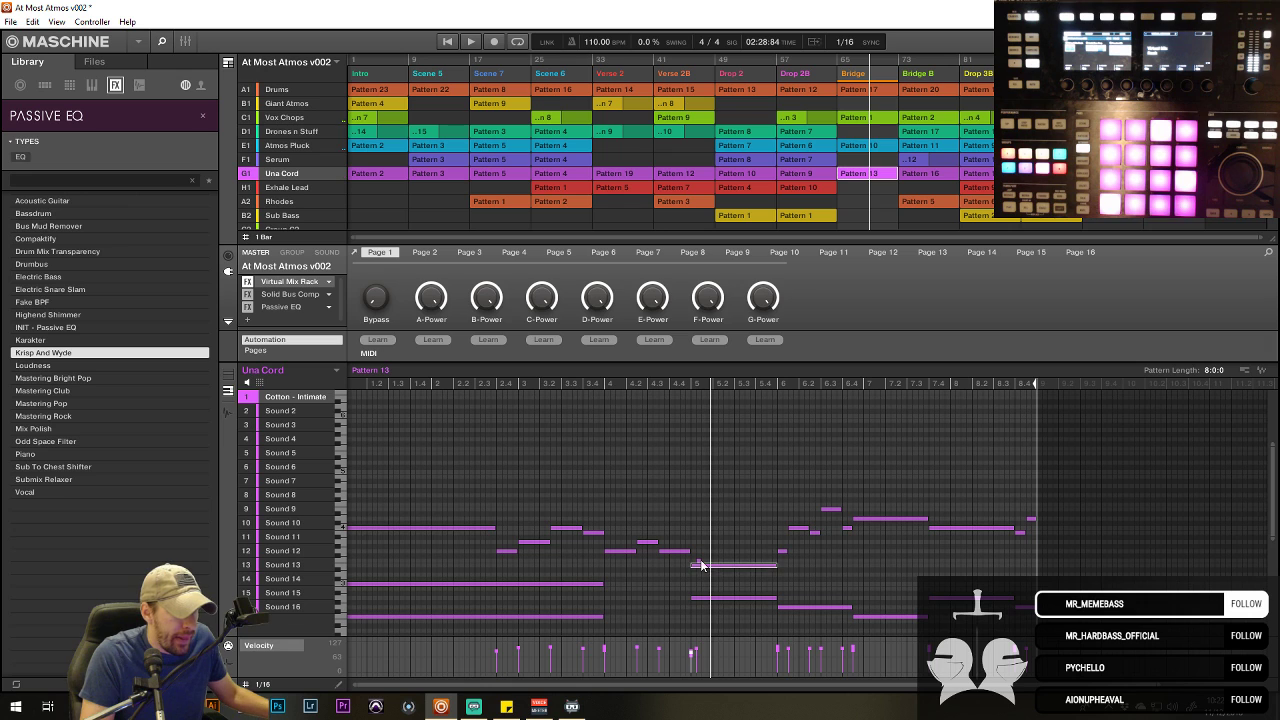
pyautogui.moveTo(701, 570); pyautogui.dragTo(703, 550)
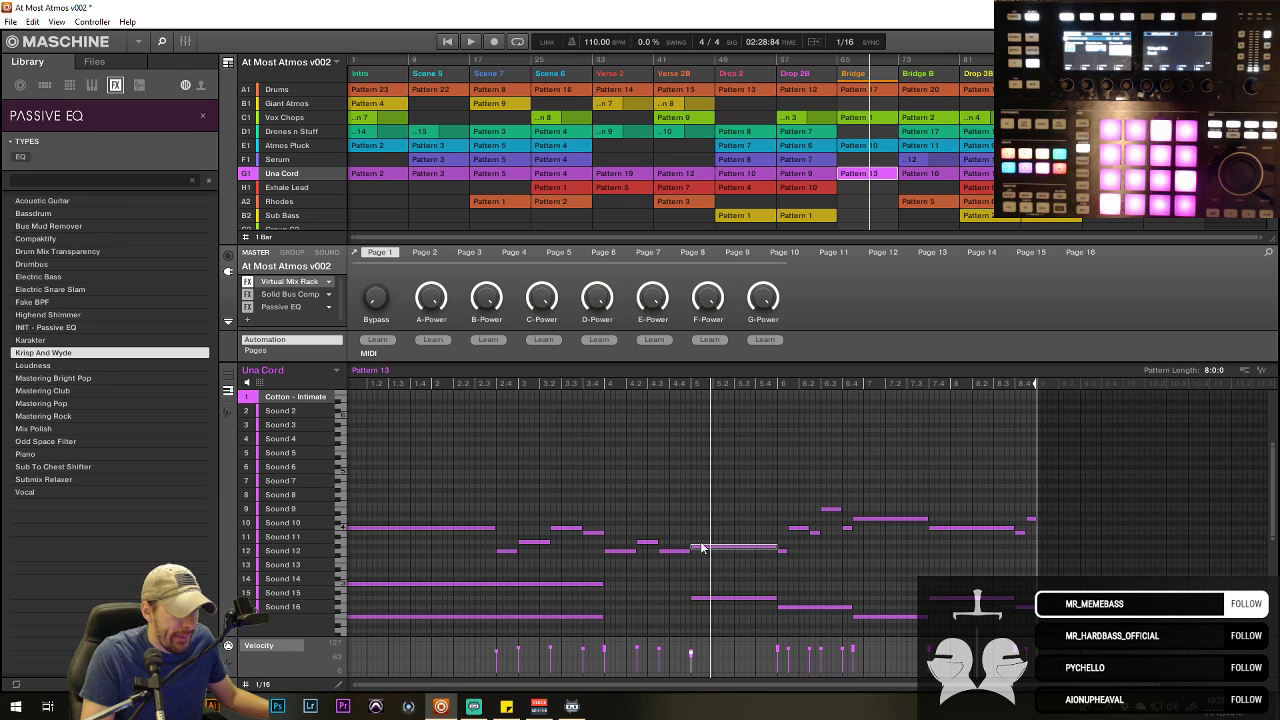
pyautogui.click(602, 384)
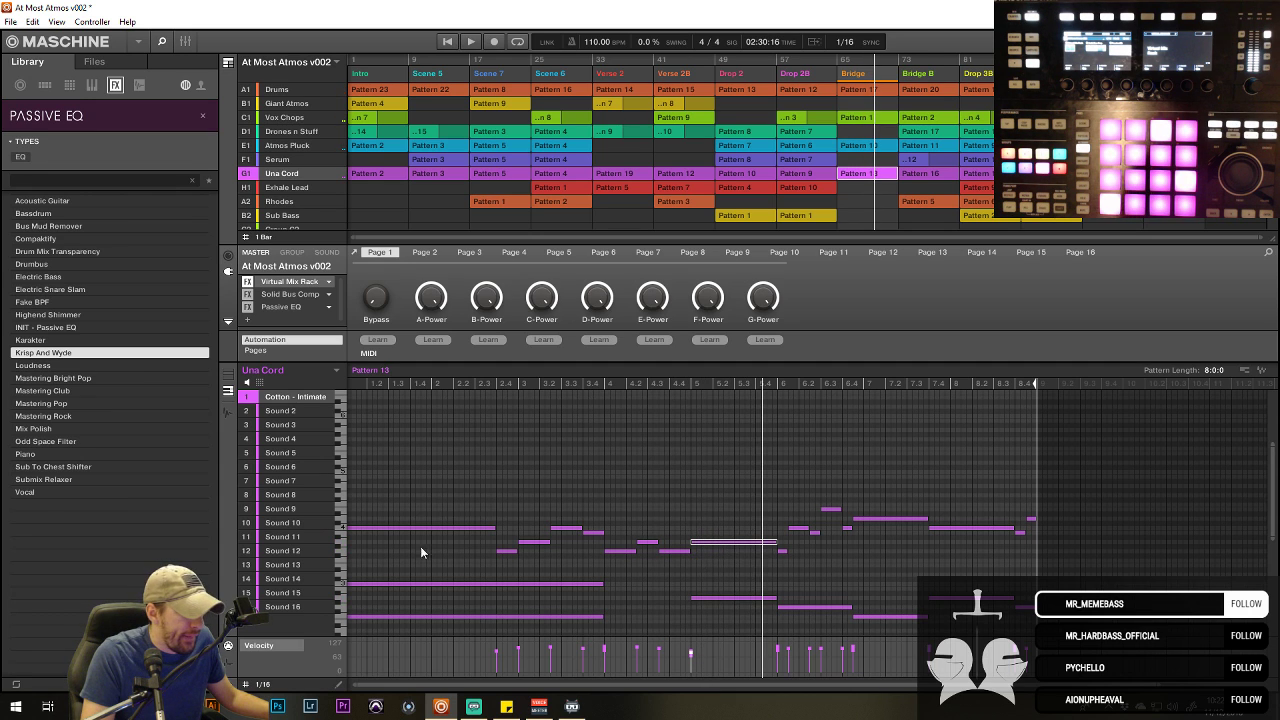
pyautogui.click(646, 384)
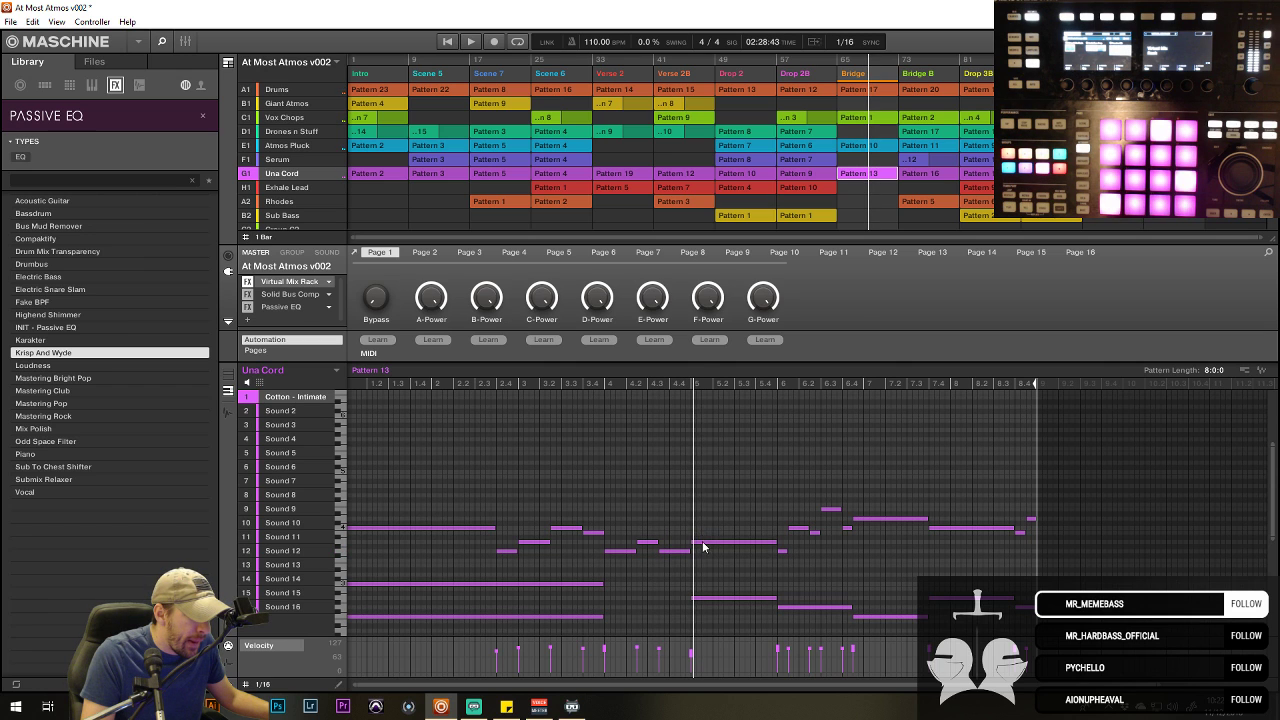
pyautogui.moveTo(703, 547); pyautogui.dragTo(703, 533)
pyautogui.click(603, 384)
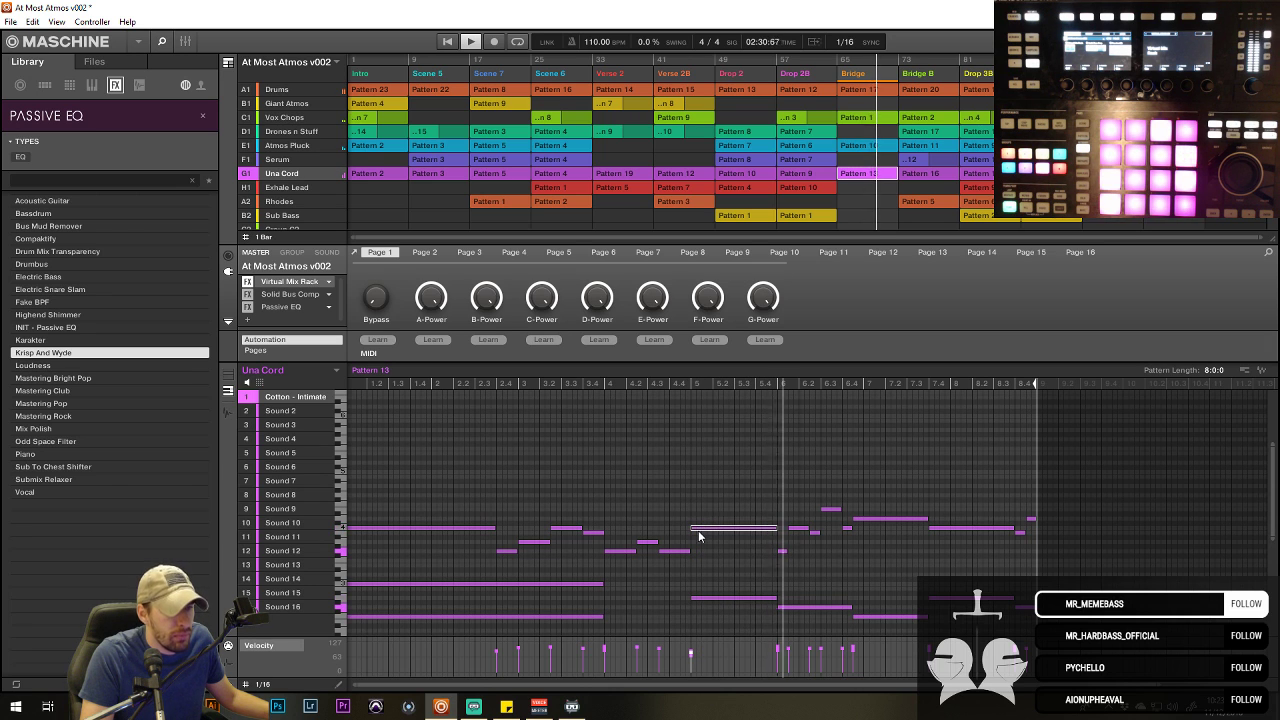
pyautogui.moveTo(692, 650)
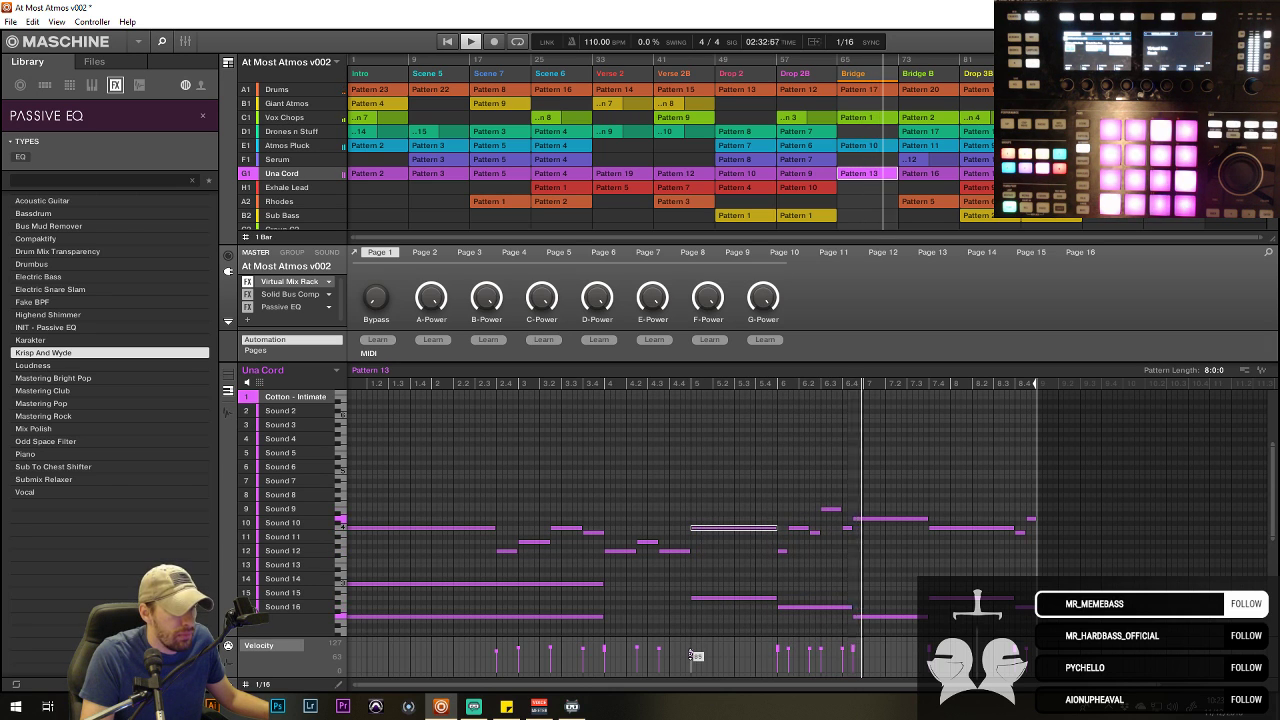
pyautogui.click(600, 383)
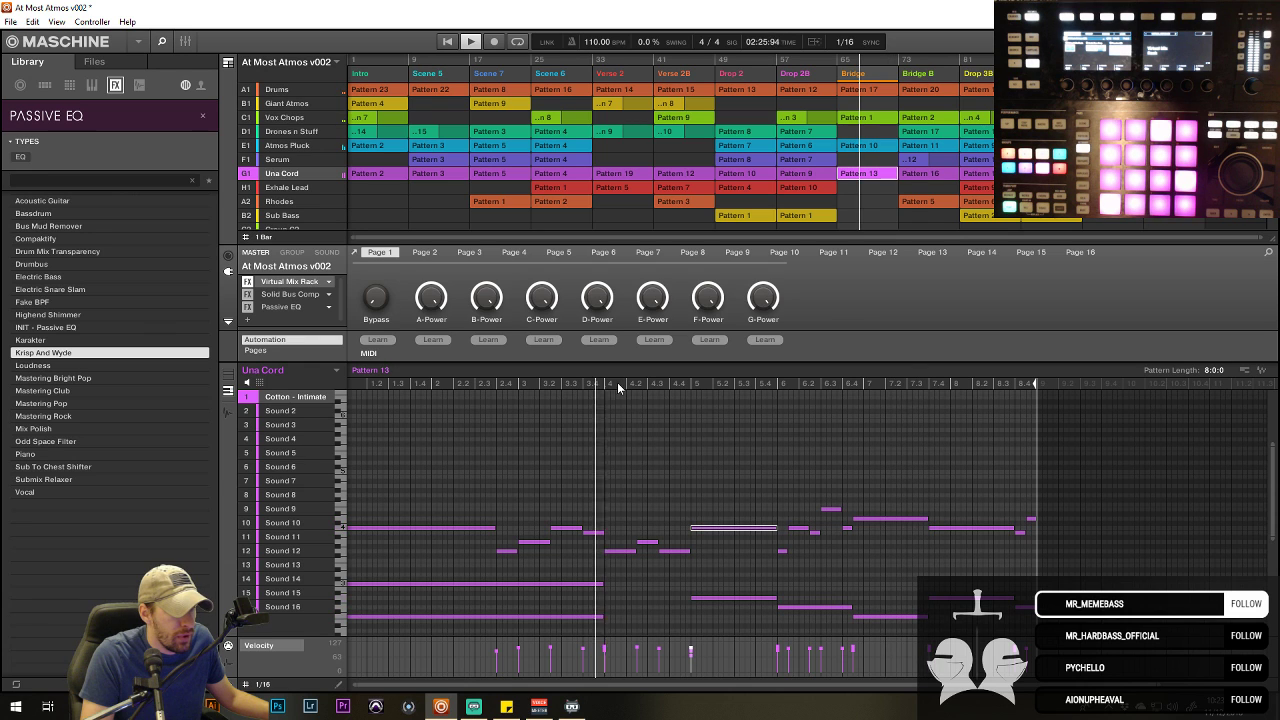
# - Try a lower pitch for the bar 5 melody note and a higher one for the bass note beneath, restoring the bass note
pyautogui.click(713, 552)
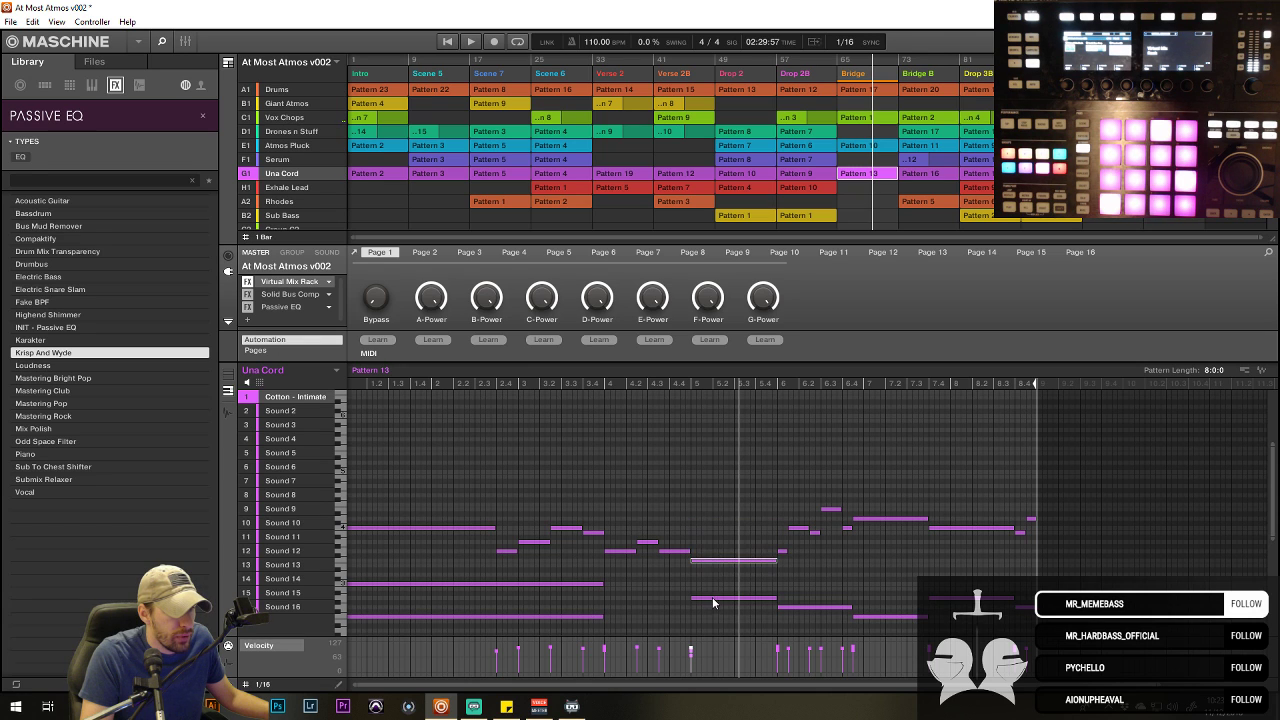
pyautogui.moveTo(716, 601); pyautogui.dragTo(712, 590)
pyautogui.click(594, 391)
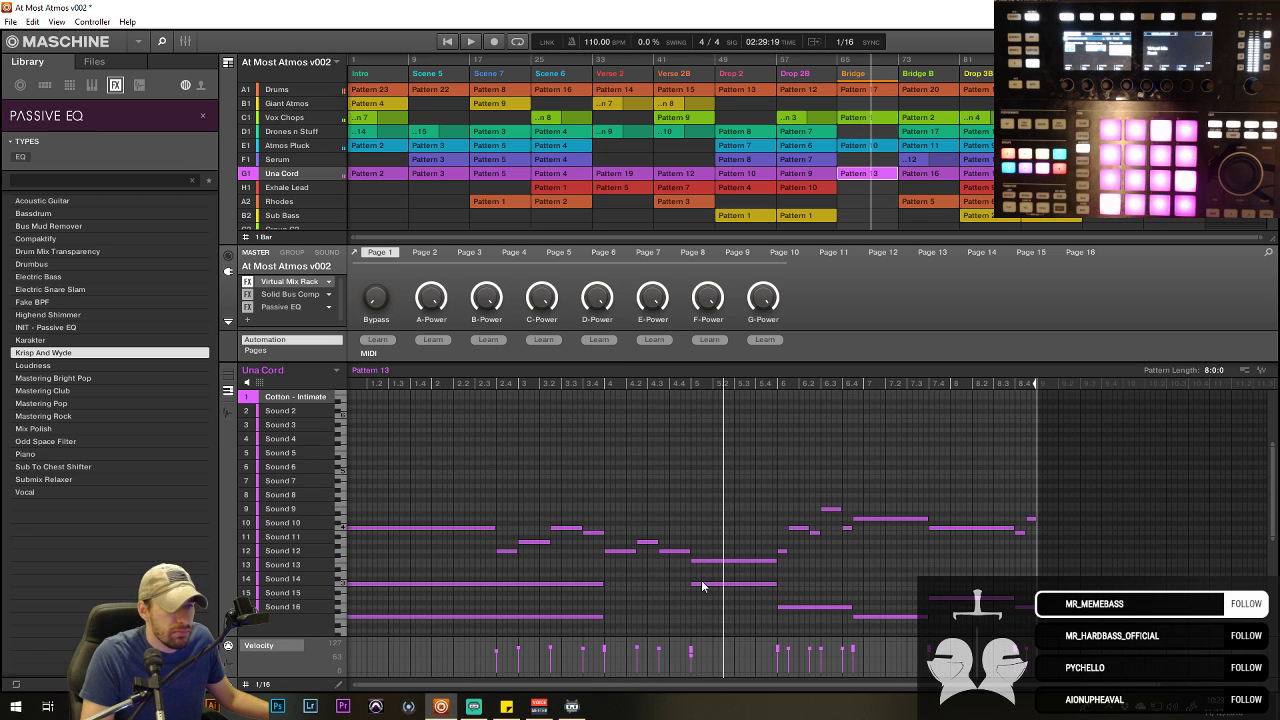
pyautogui.scroll(-2, 700, 596)
pyautogui.moveTo(702, 588); pyautogui.dragTo(704, 595)
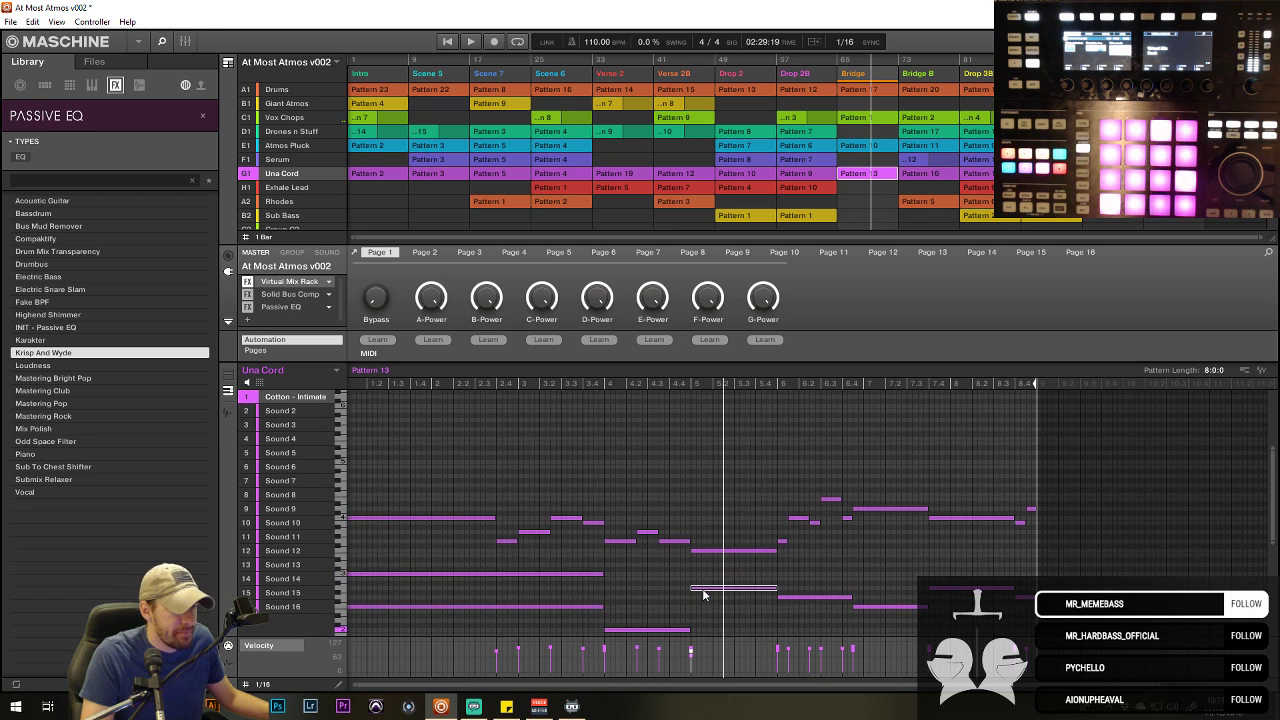
pyautogui.click(682, 383)
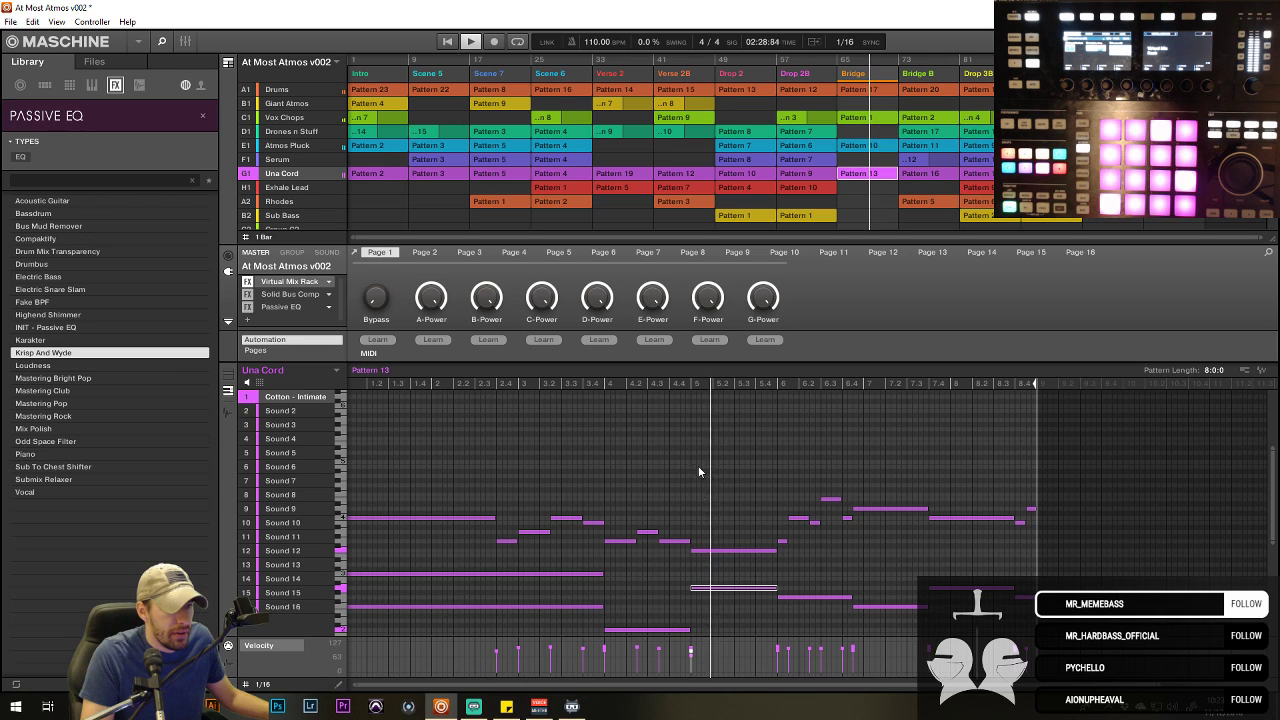
# - Replay the passage and transpose the long bar 5 melody note up to the pitch of the pattern's opening melody note
pyautogui.click(589, 388)
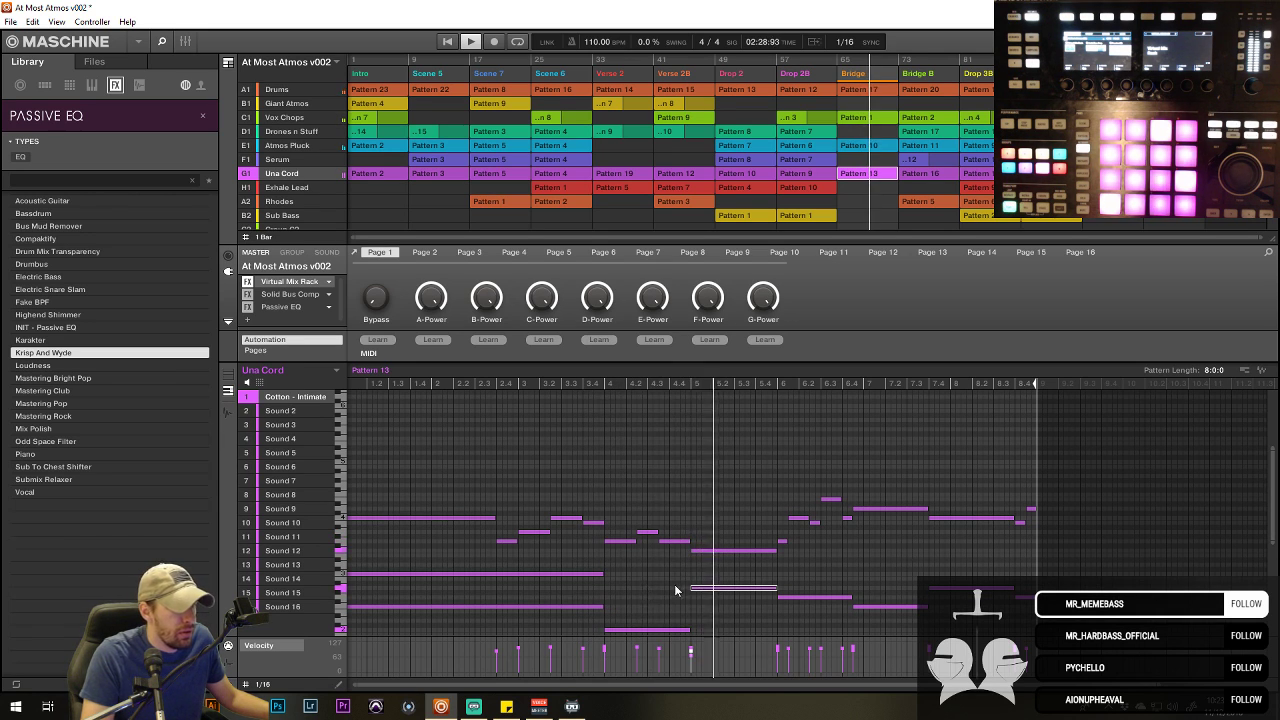
pyautogui.press('Up')
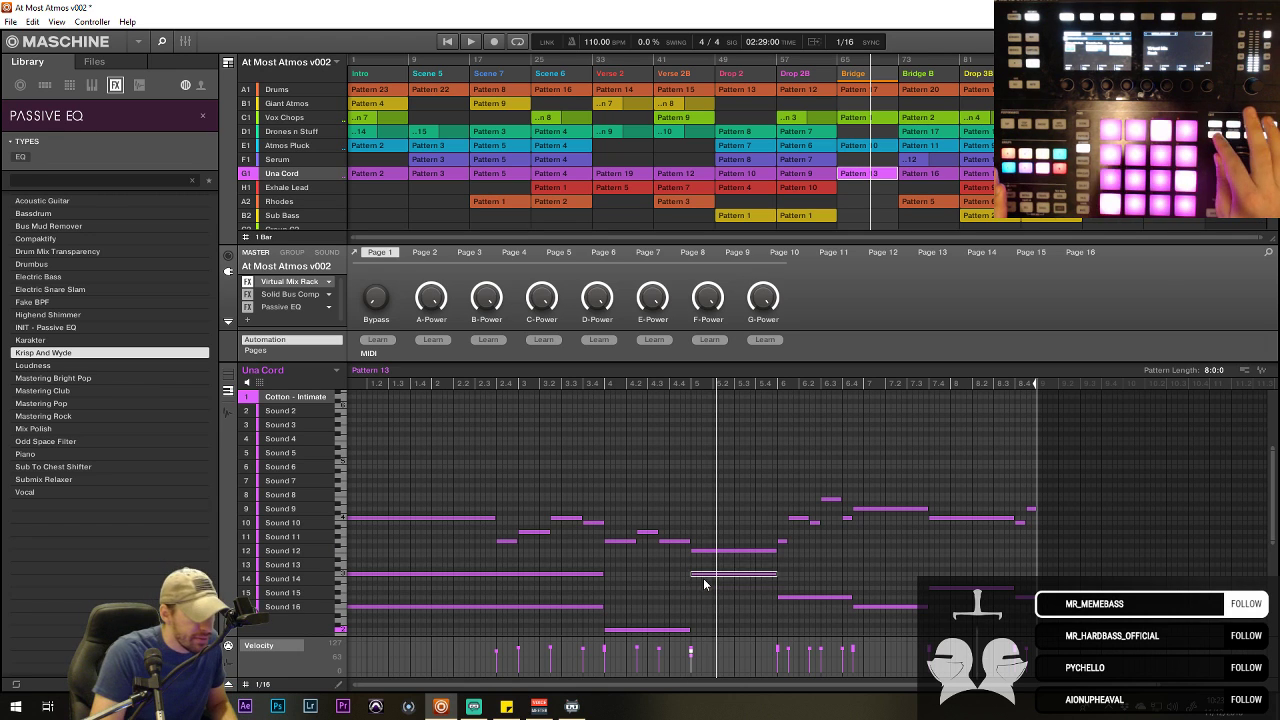
pyautogui.press('Down')
pyautogui.press('Up')
pyautogui.press('Up')
pyautogui.press('Up')
pyautogui.press('Up')
pyautogui.press('Up')
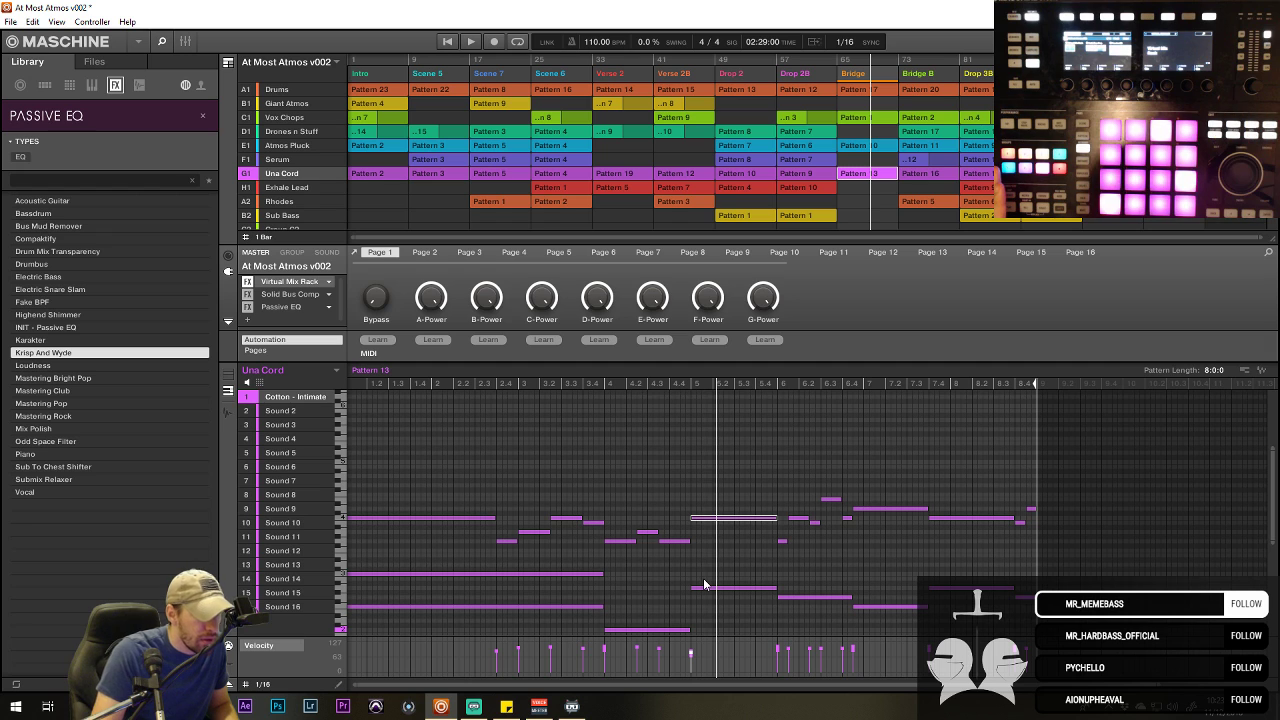
# - Lower the long bar 5 note in Atmos Pluck's Bridge pattern, Pattern 10, by about four semitones and replay the passage
pyautogui.press('space')
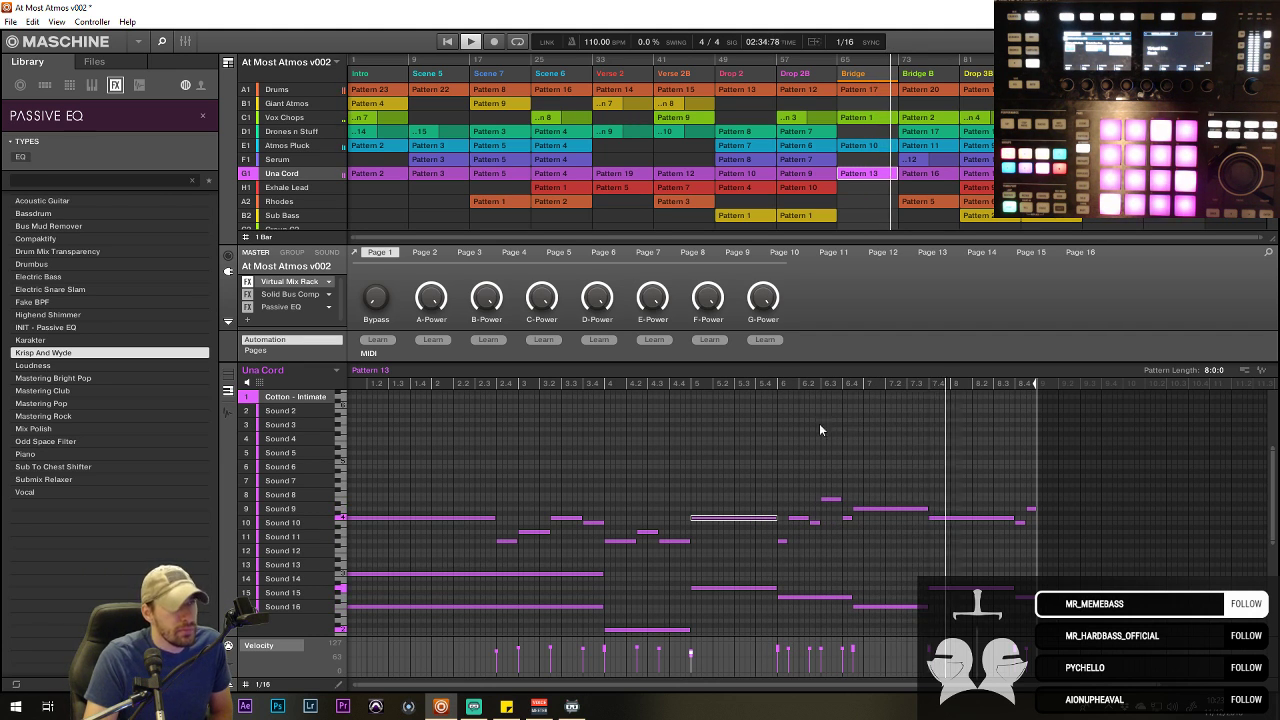
pyautogui.click(855, 143)
pyautogui.click(672, 384)
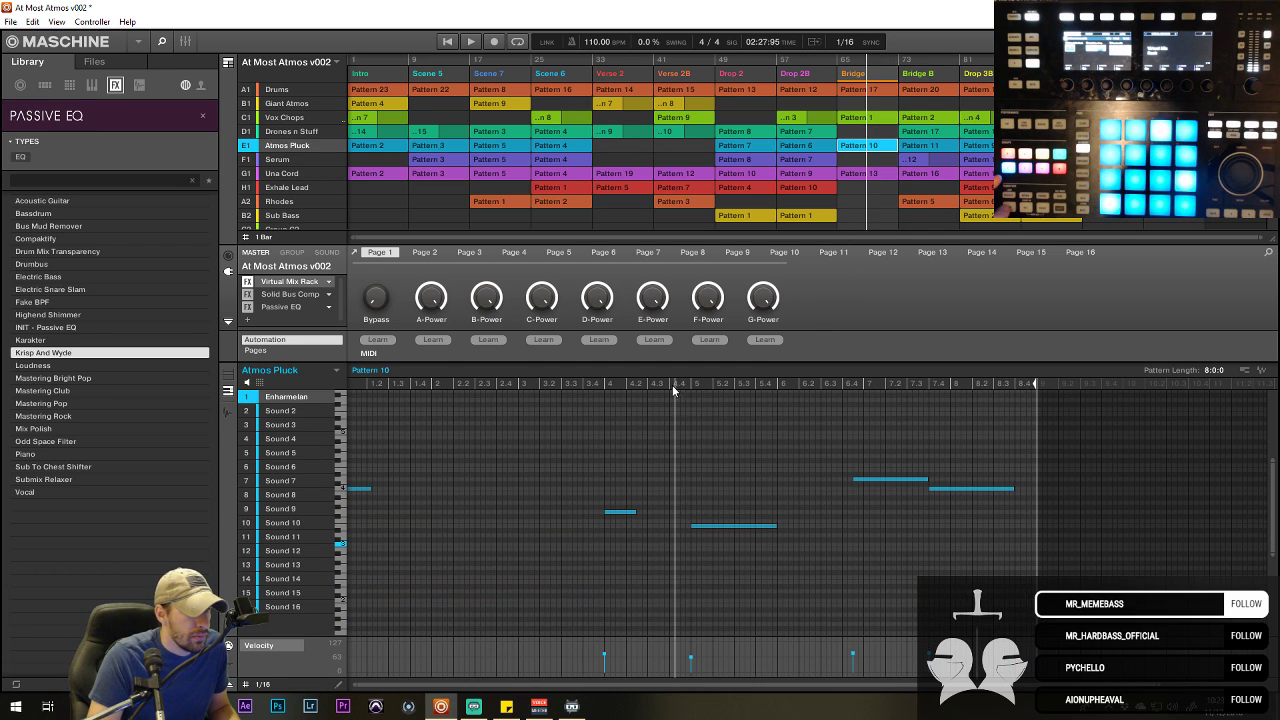
pyautogui.moveTo(714, 528); pyautogui.dragTo(712, 547)
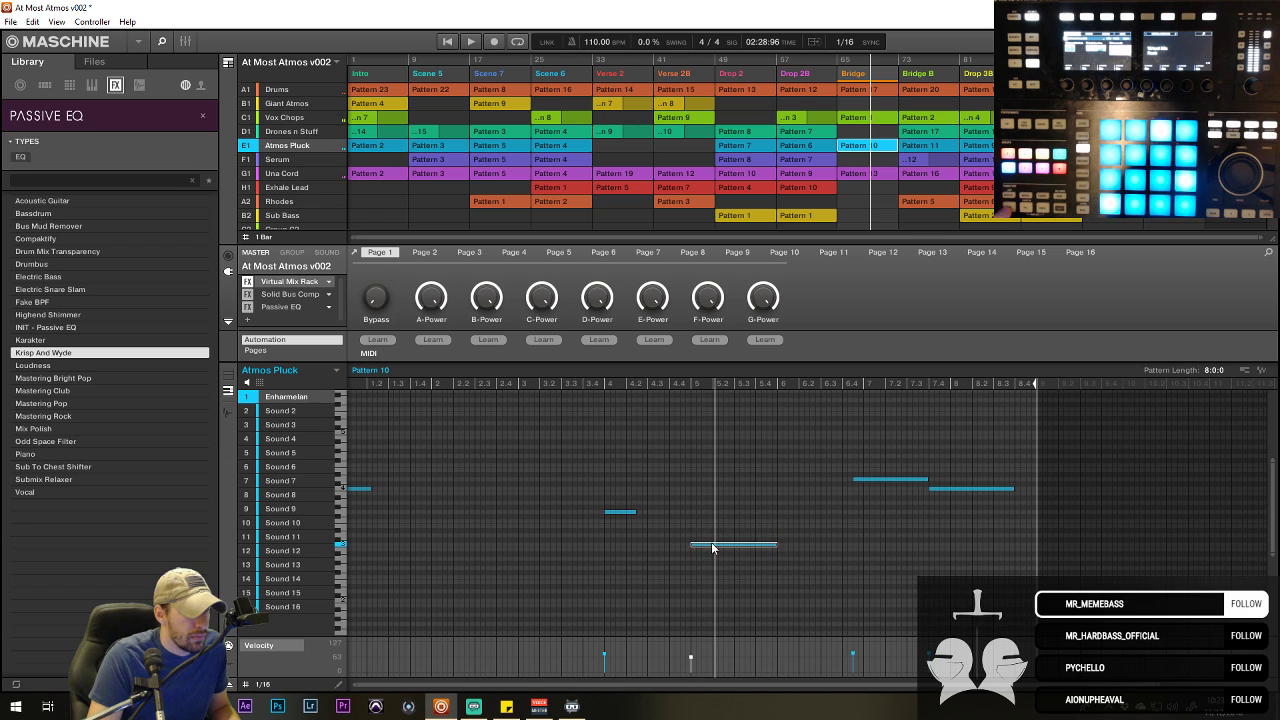
pyautogui.click(652, 383)
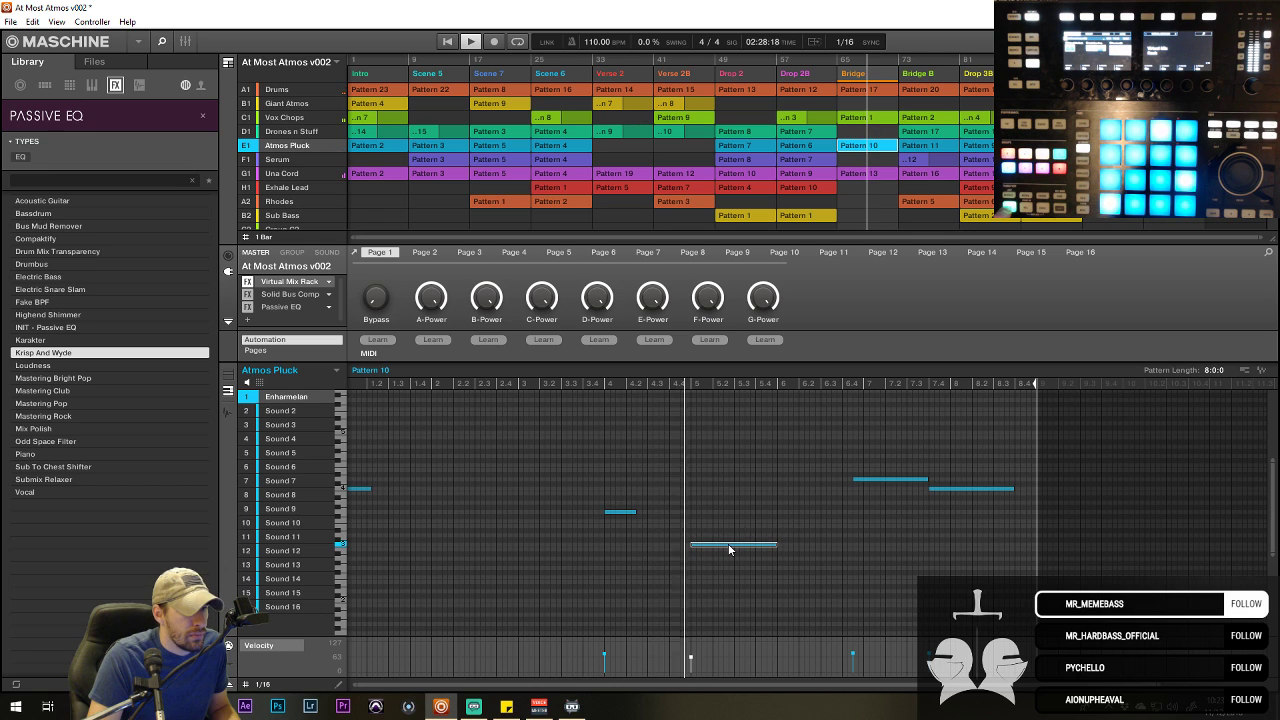
# - In Una Cord Pattern 13, raise the bar 5 bass note to the opening bass note's pitch, lower the melody note about three semitones, and audition the result
pyautogui.click(853, 173)
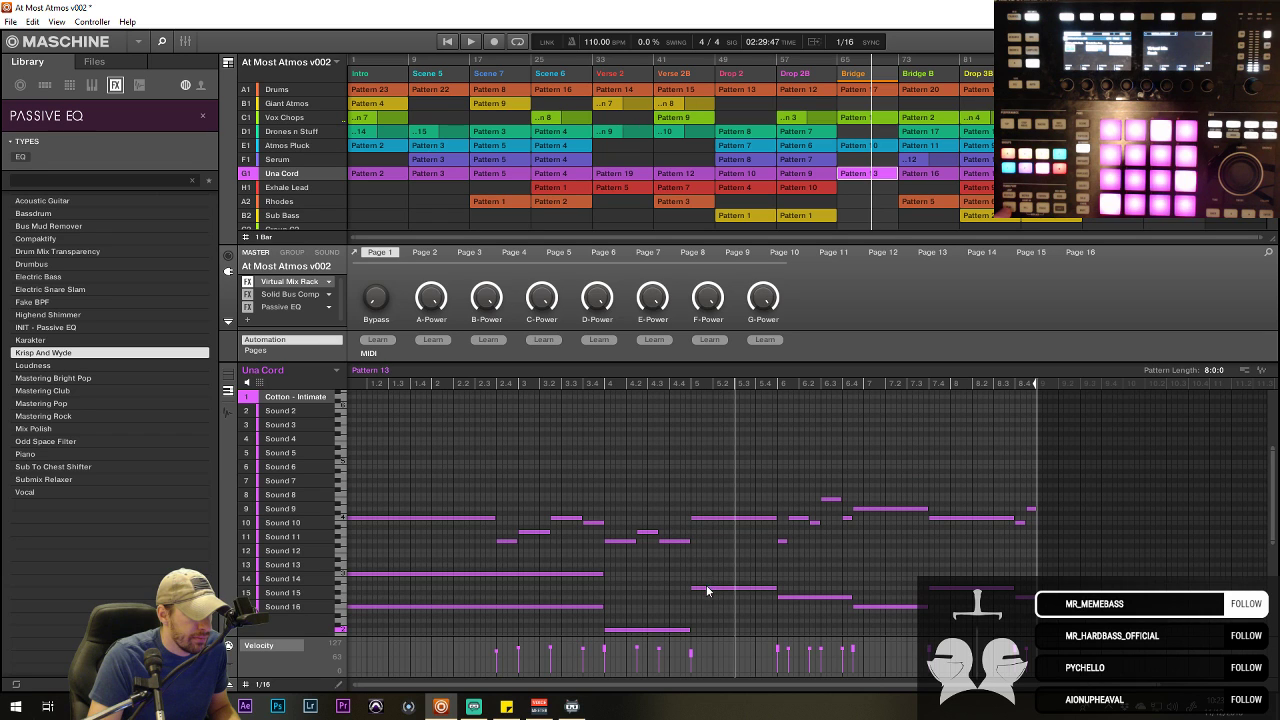
pyautogui.moveTo(707, 590); pyautogui.dragTo(707, 577)
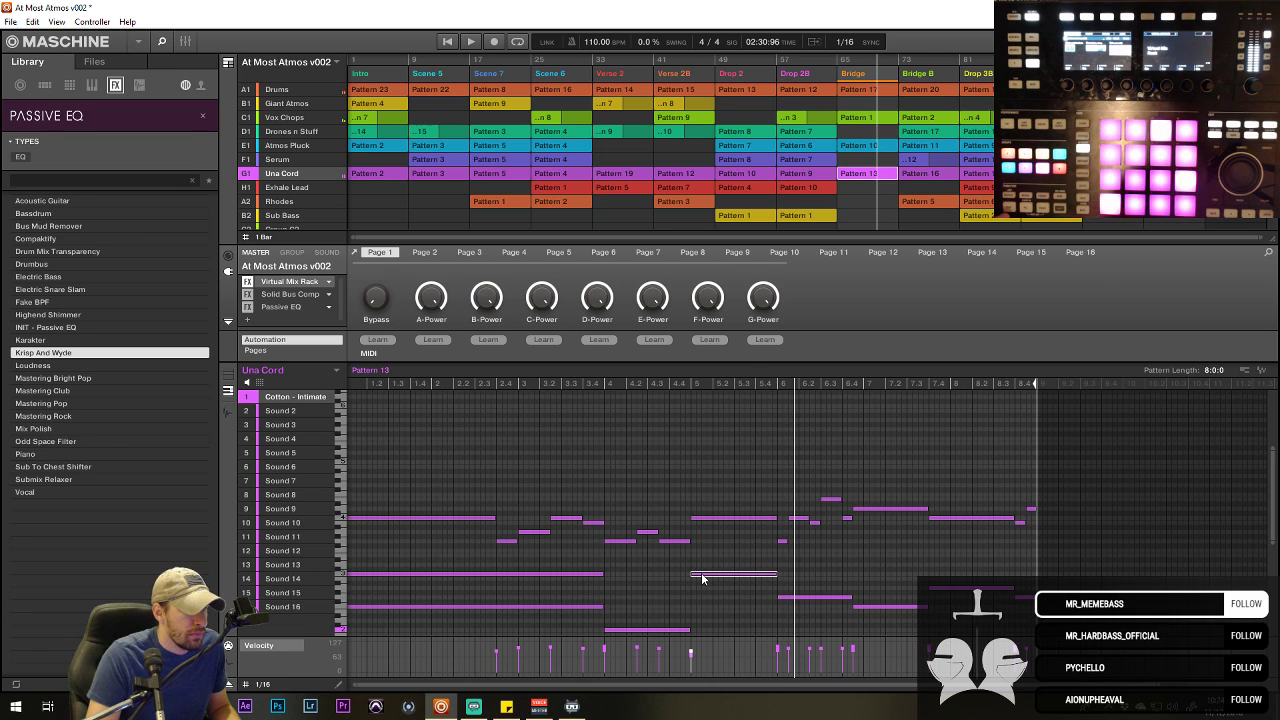
pyautogui.click(701, 519)
pyautogui.moveTo(705, 520); pyautogui.dragTo(705, 534)
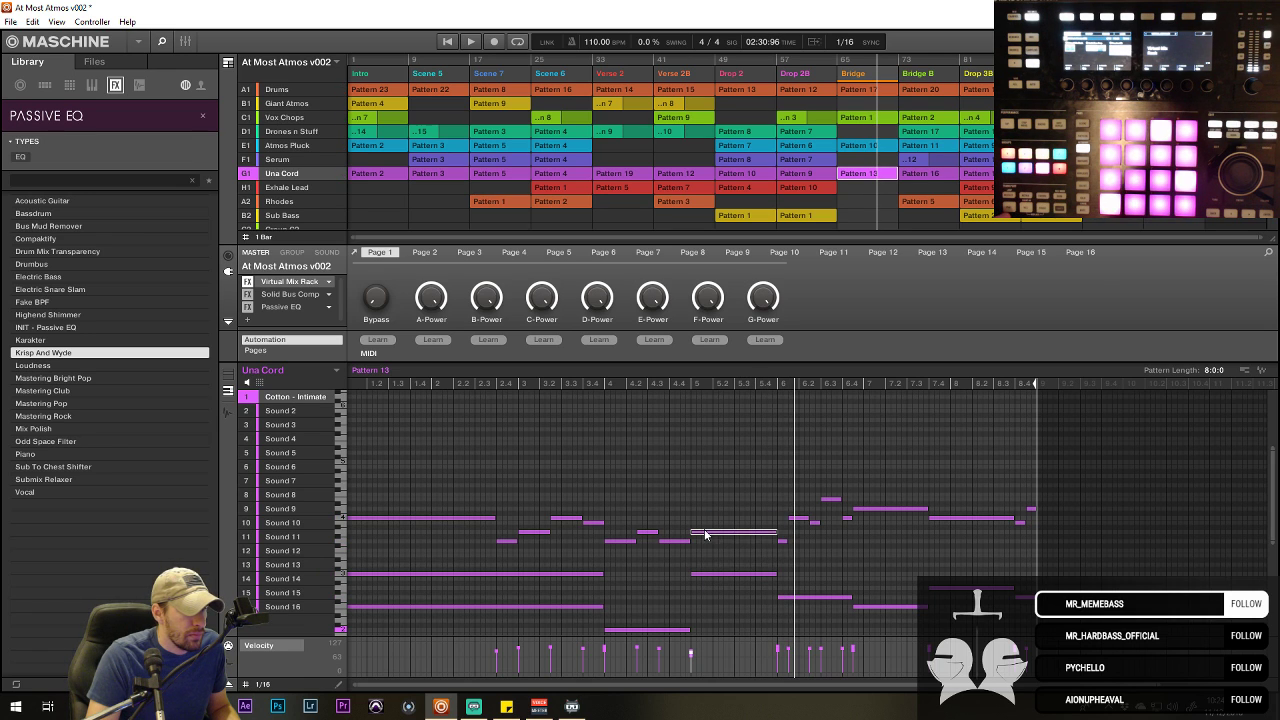
pyautogui.click(591, 390)
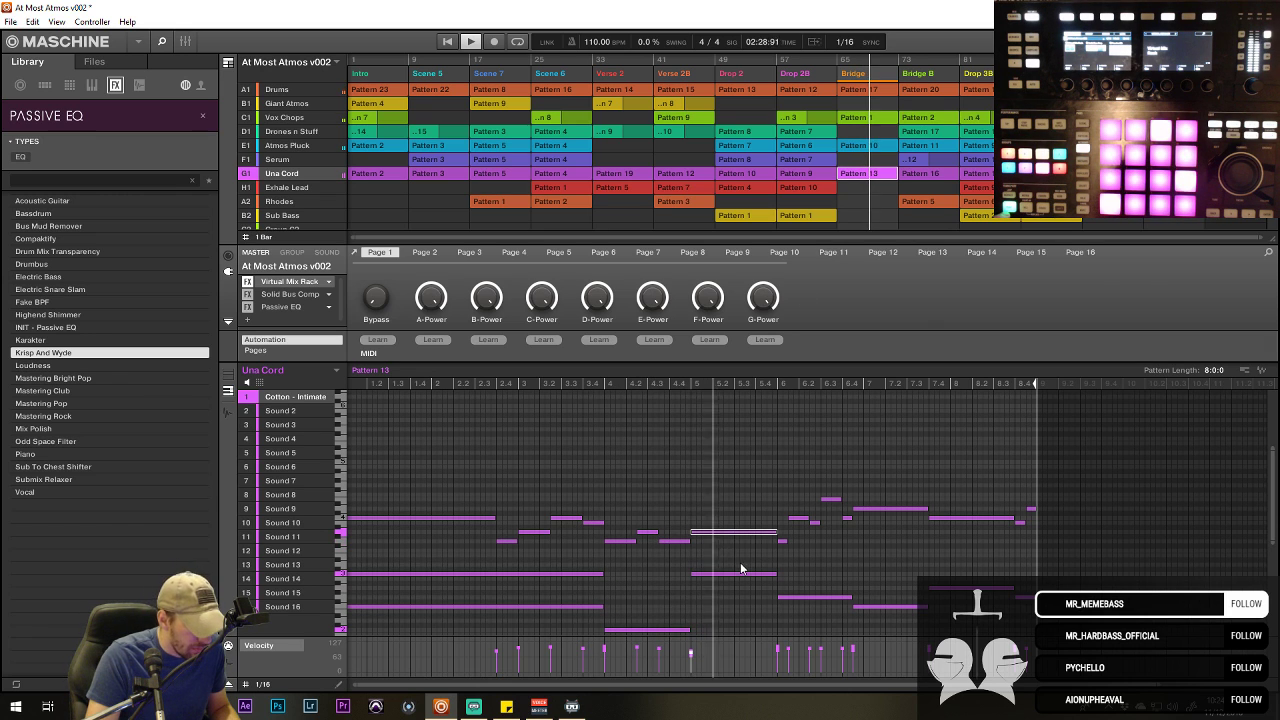
pyautogui.press('space')
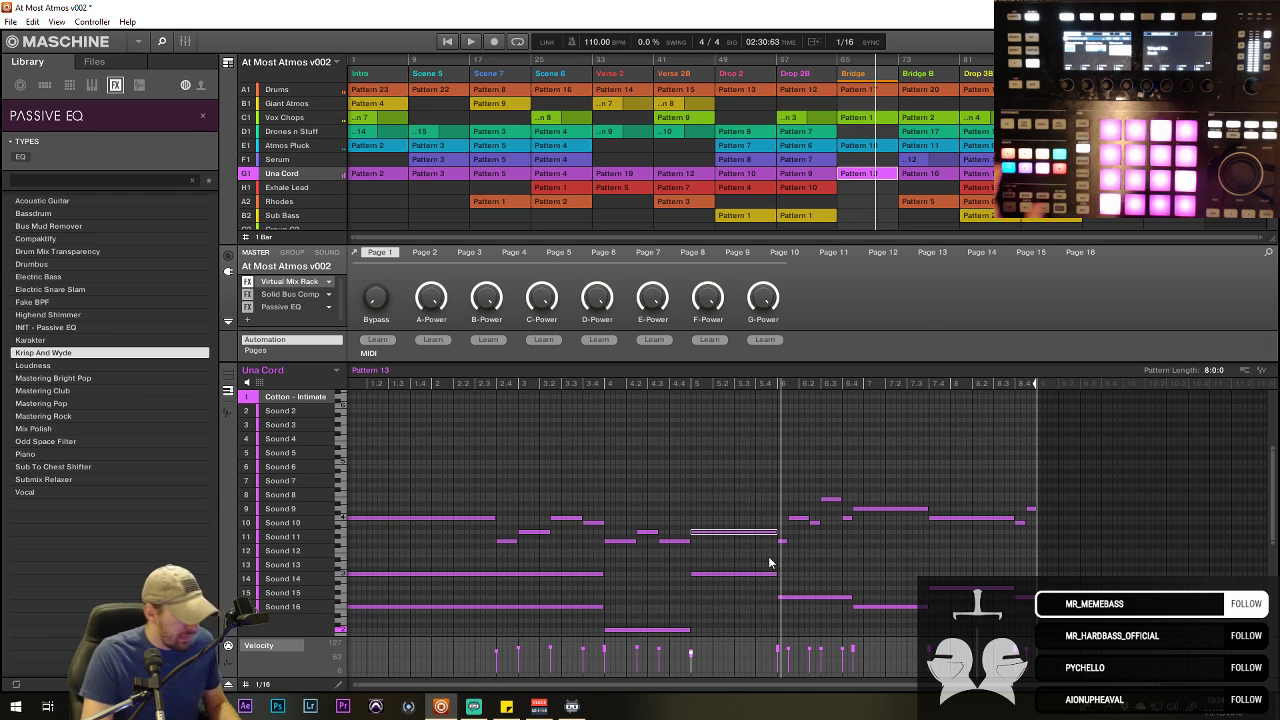
pyautogui.click(838, 62)
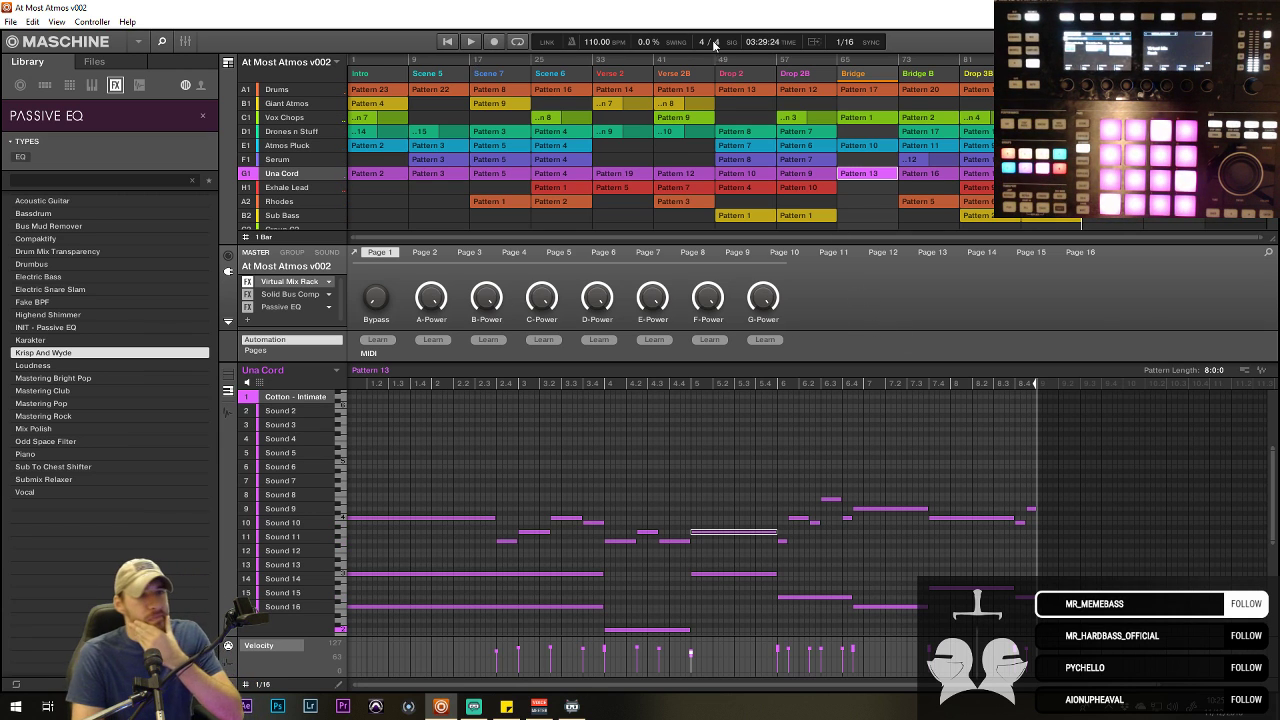
pyautogui.click(958, 60)
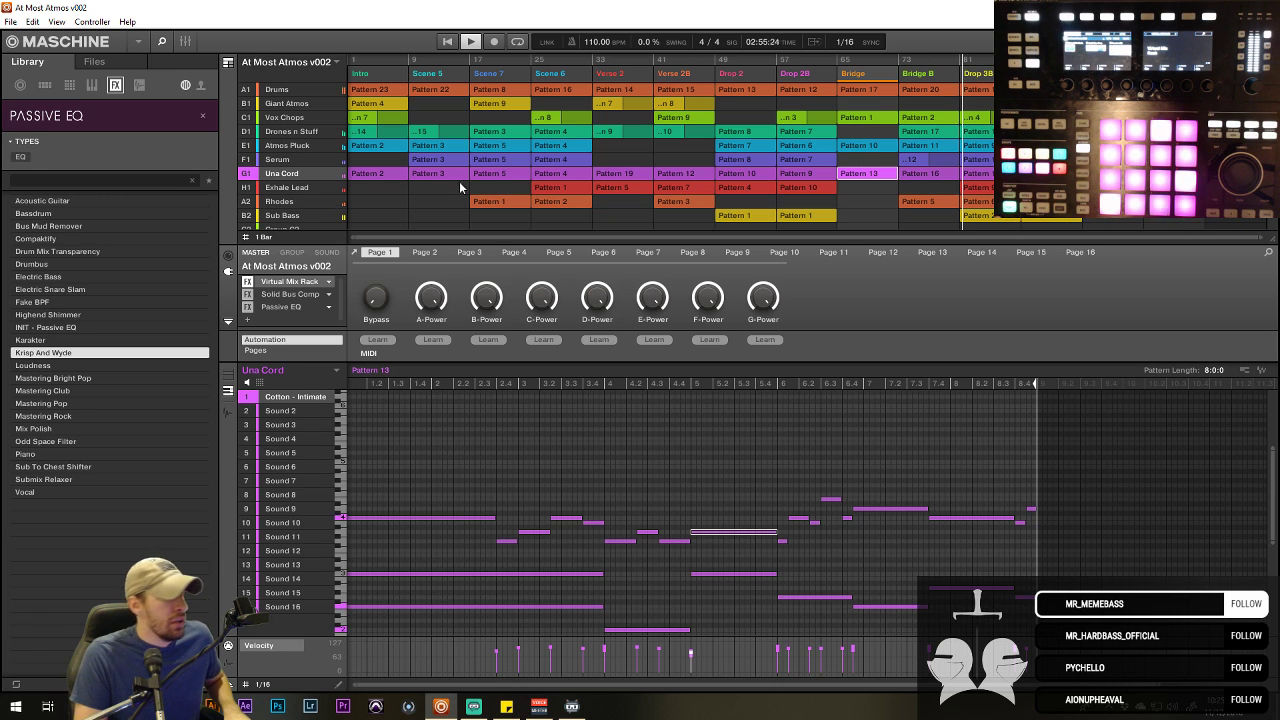
# - Try iZotope's Ozone Imager in the master effects slot after Passive EQ, viewing its interface and closing it
pyautogui.click(262, 320)
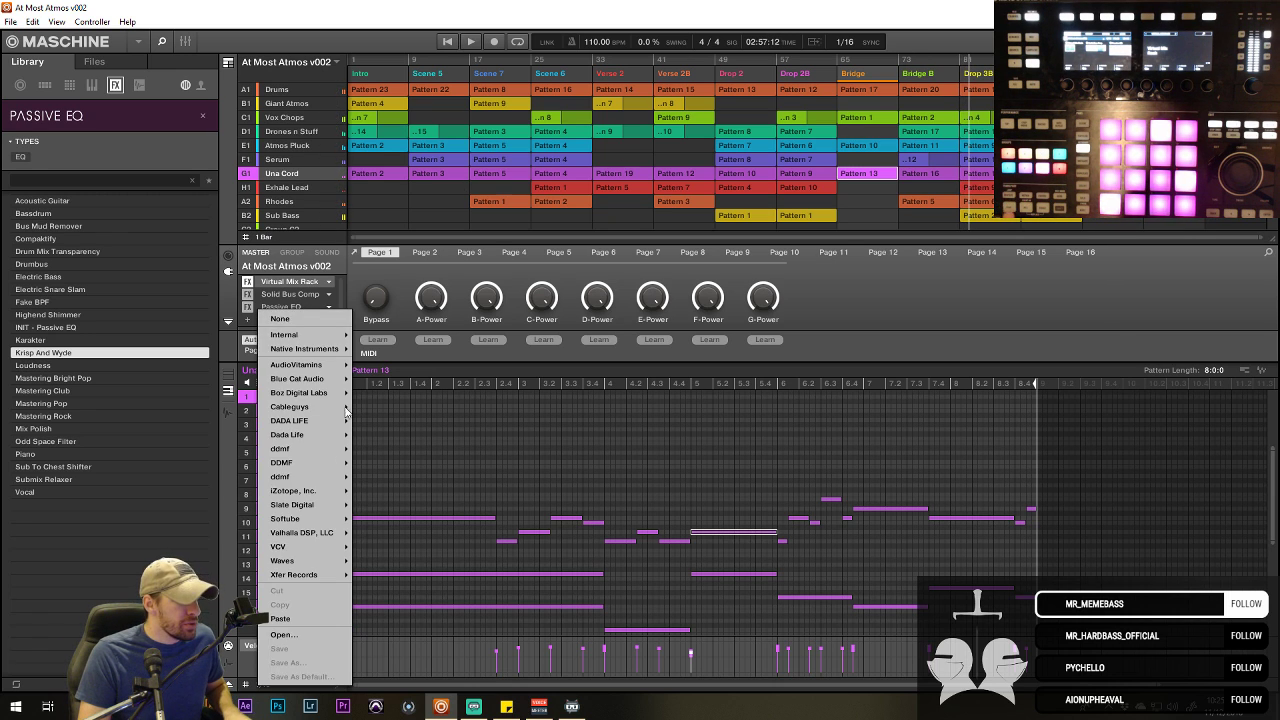
pyautogui.moveTo(326, 492)
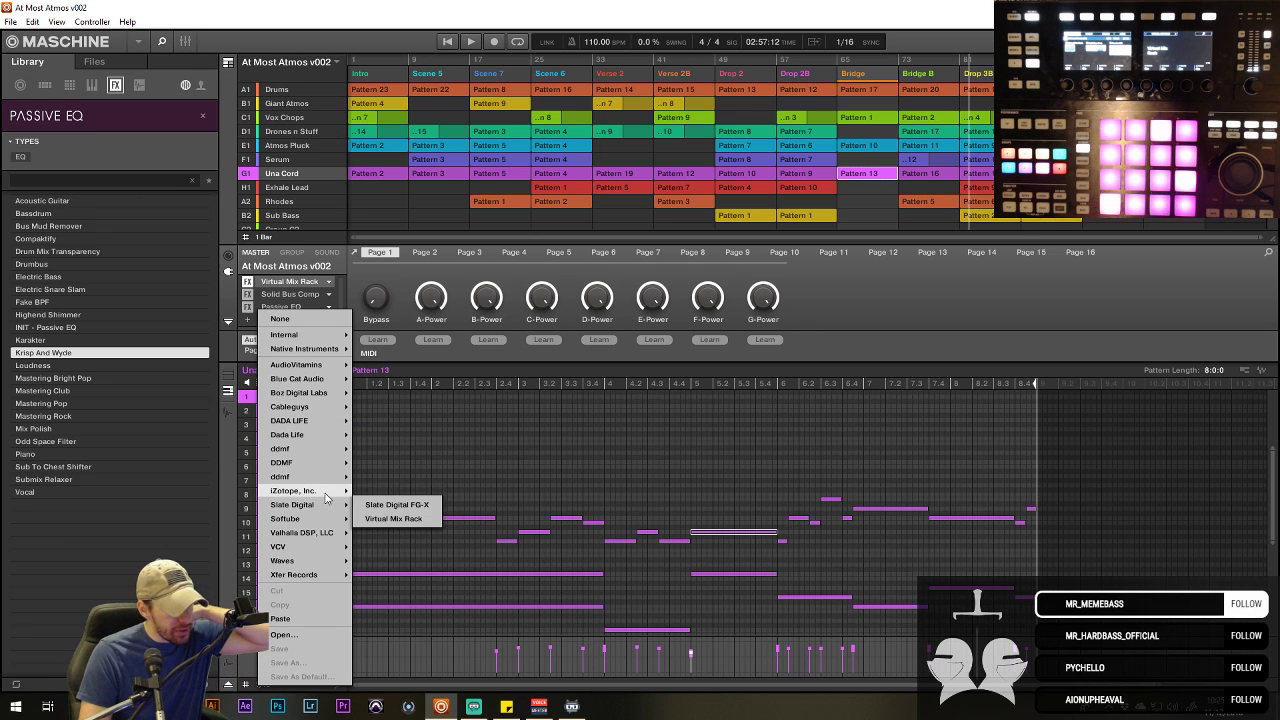
pyautogui.click(389, 547)
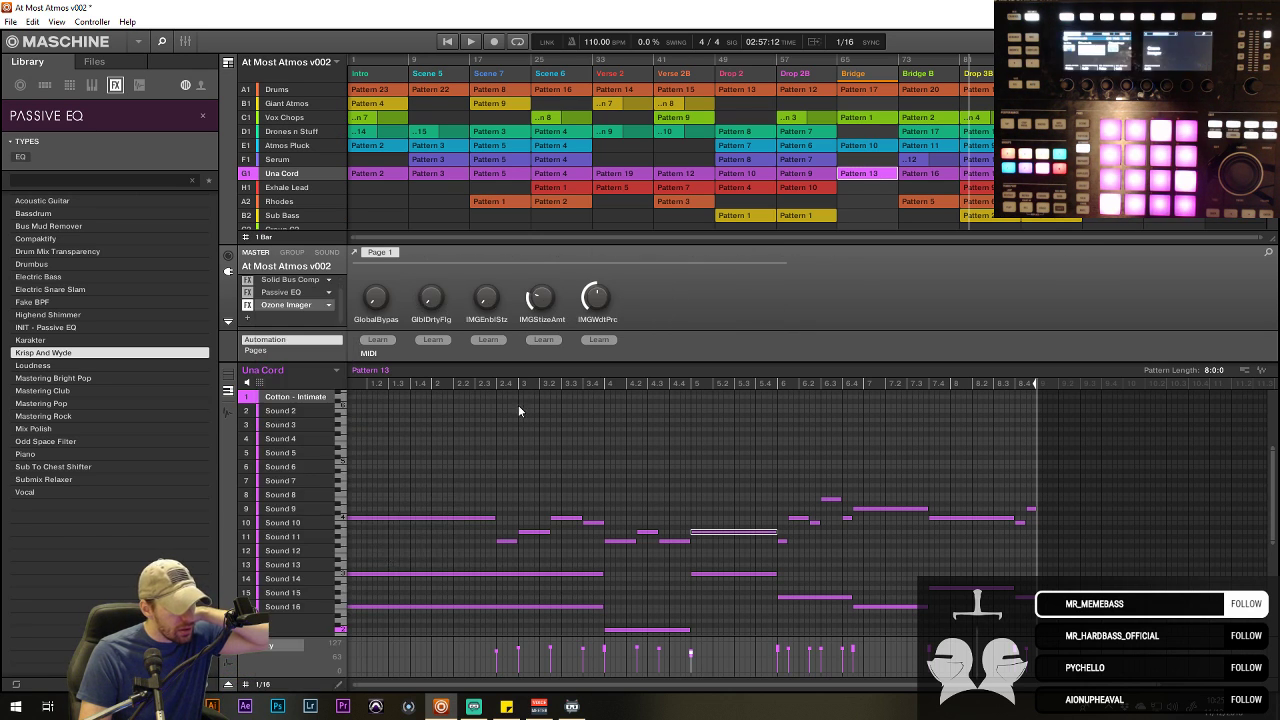
pyautogui.click(302, 305)
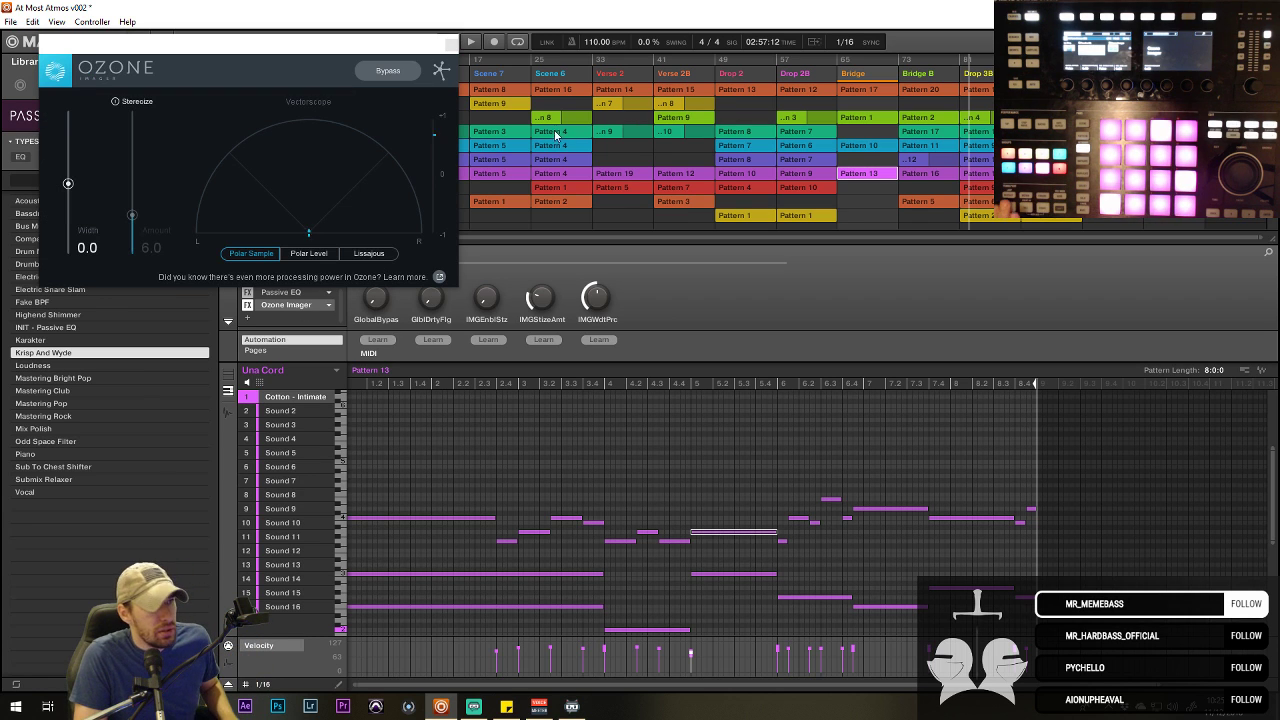
pyautogui.click(447, 44)
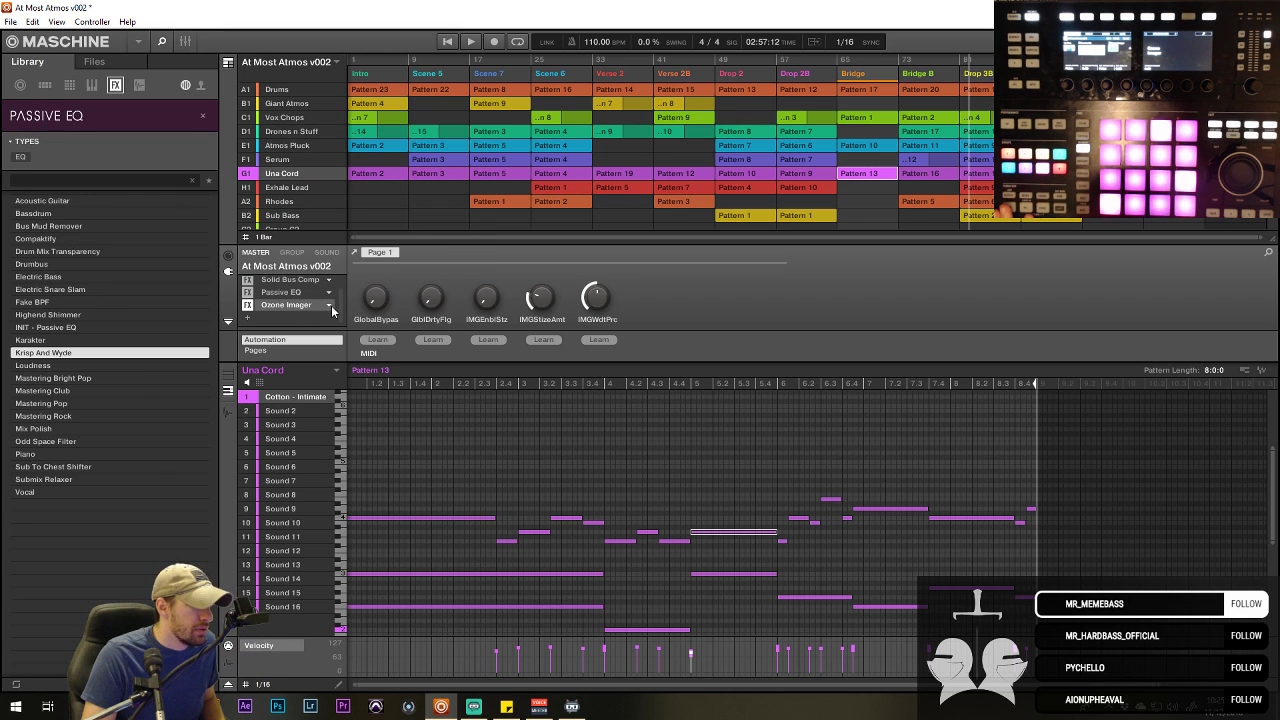
# - Replace Ozone Imager on the master with iZotope Ozone 7, open its interface, and play the track from around Drop 2B
pyautogui.click(332, 310)
pyautogui.moveTo(385, 490)
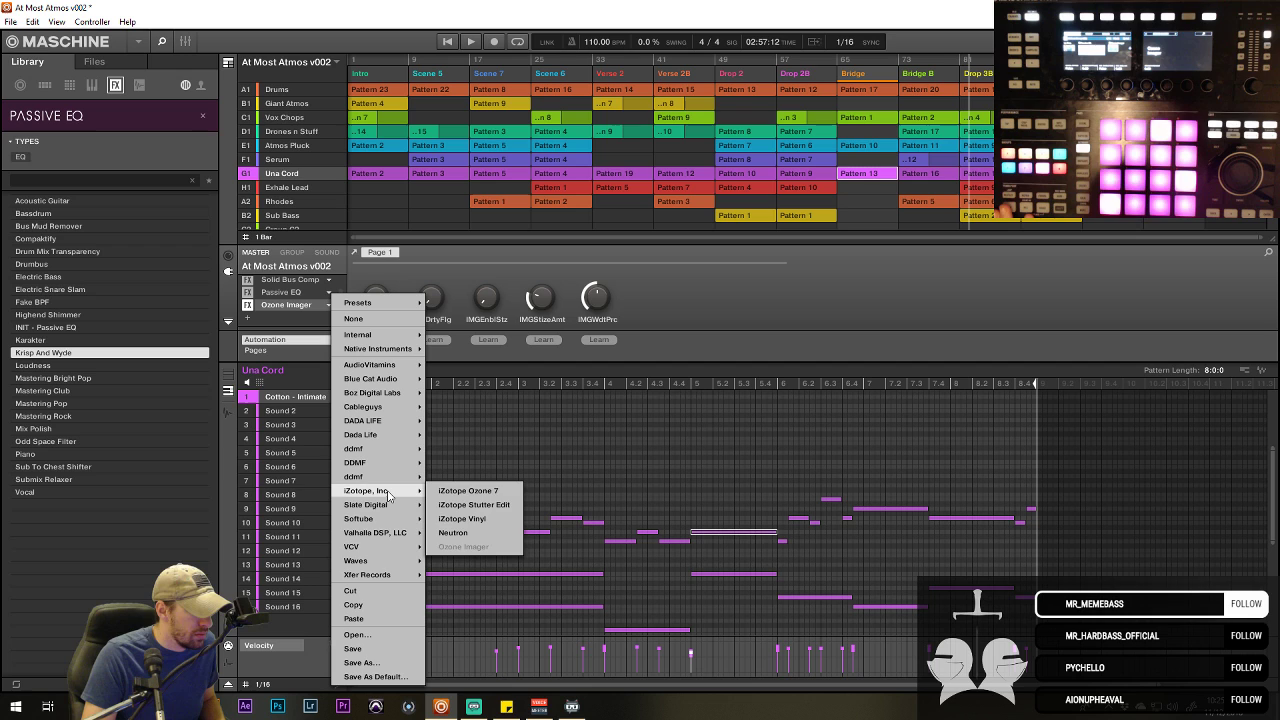
pyautogui.click(458, 492)
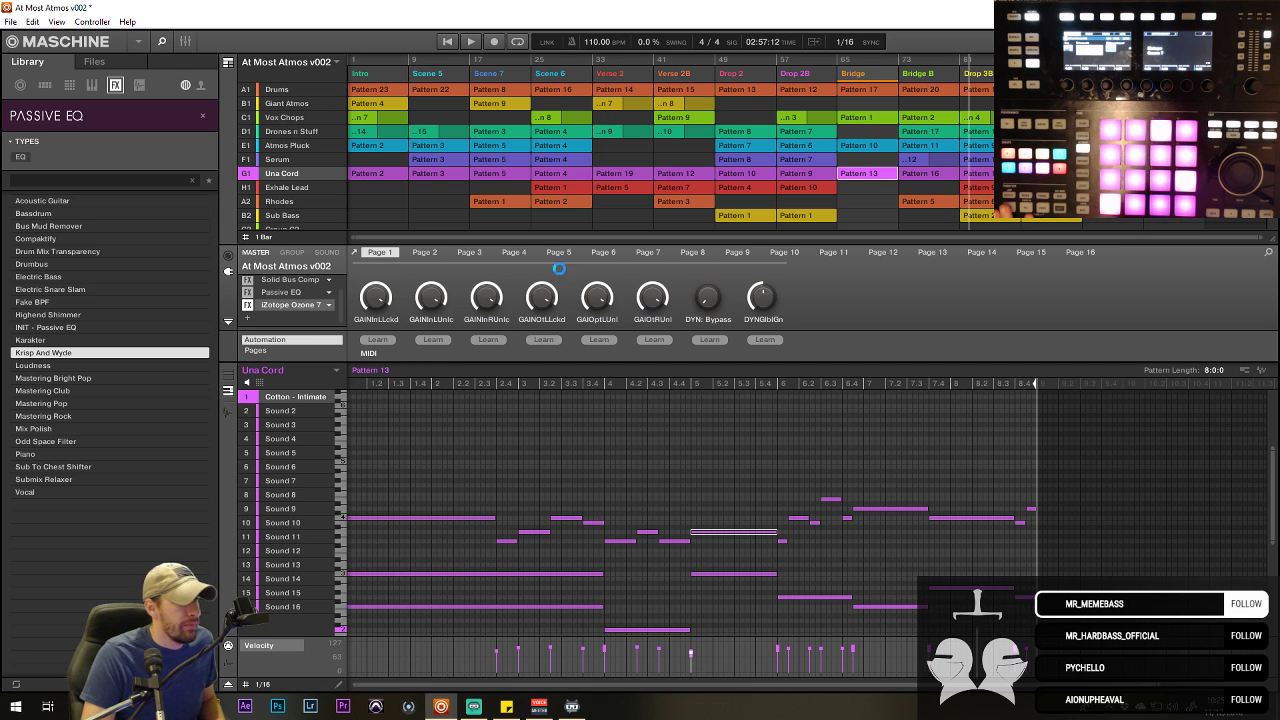
pyautogui.click(289, 308)
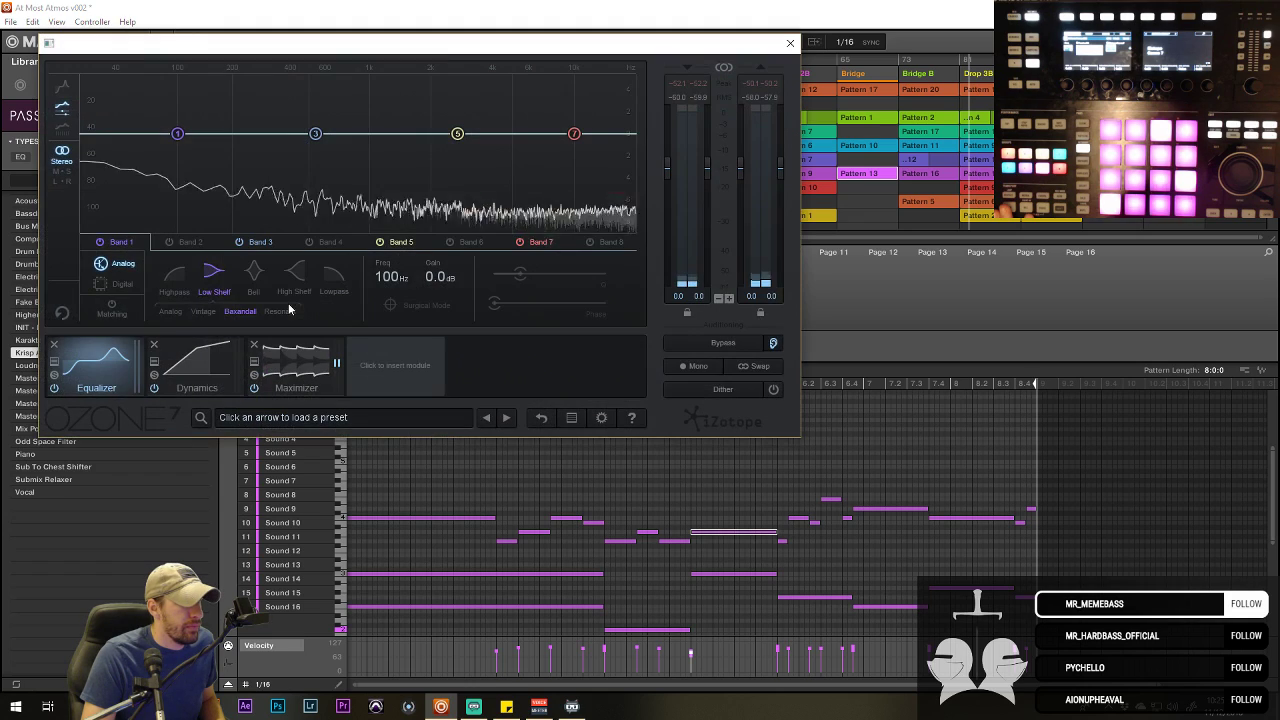
pyautogui.moveTo(437, 60); pyautogui.dragTo(458, 164)
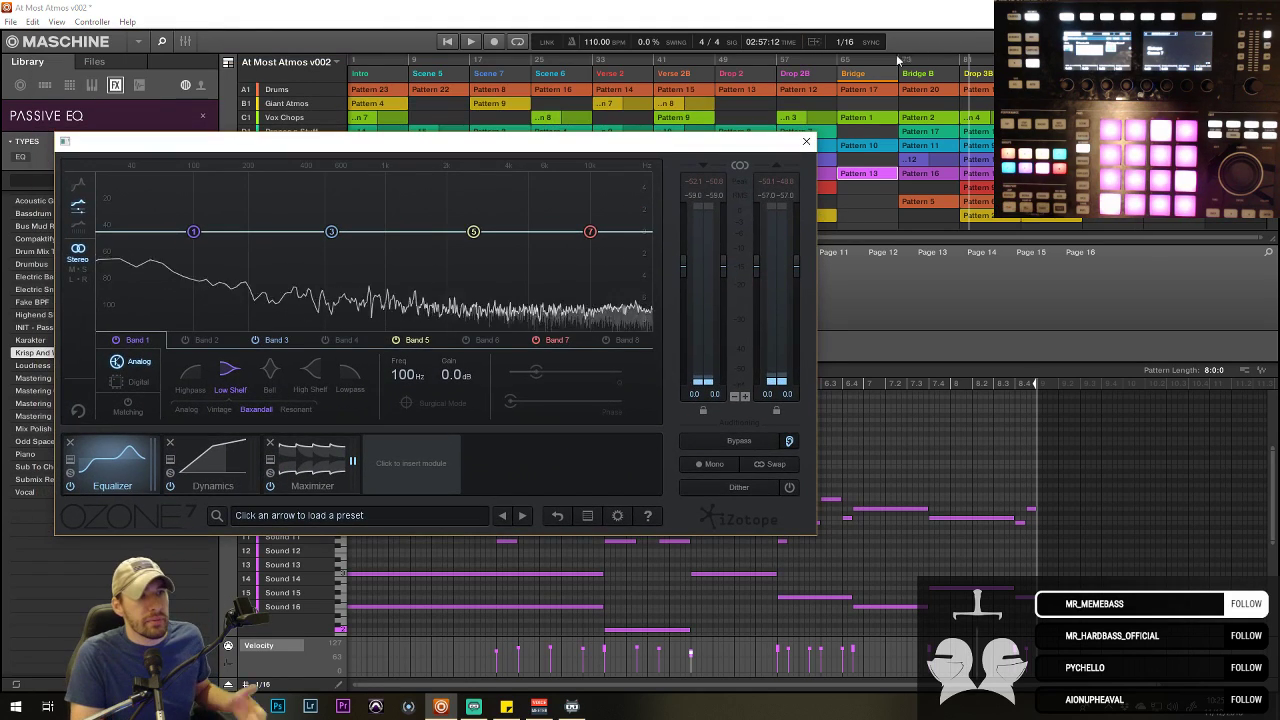
pyautogui.click(769, 62)
pyautogui.press('space')
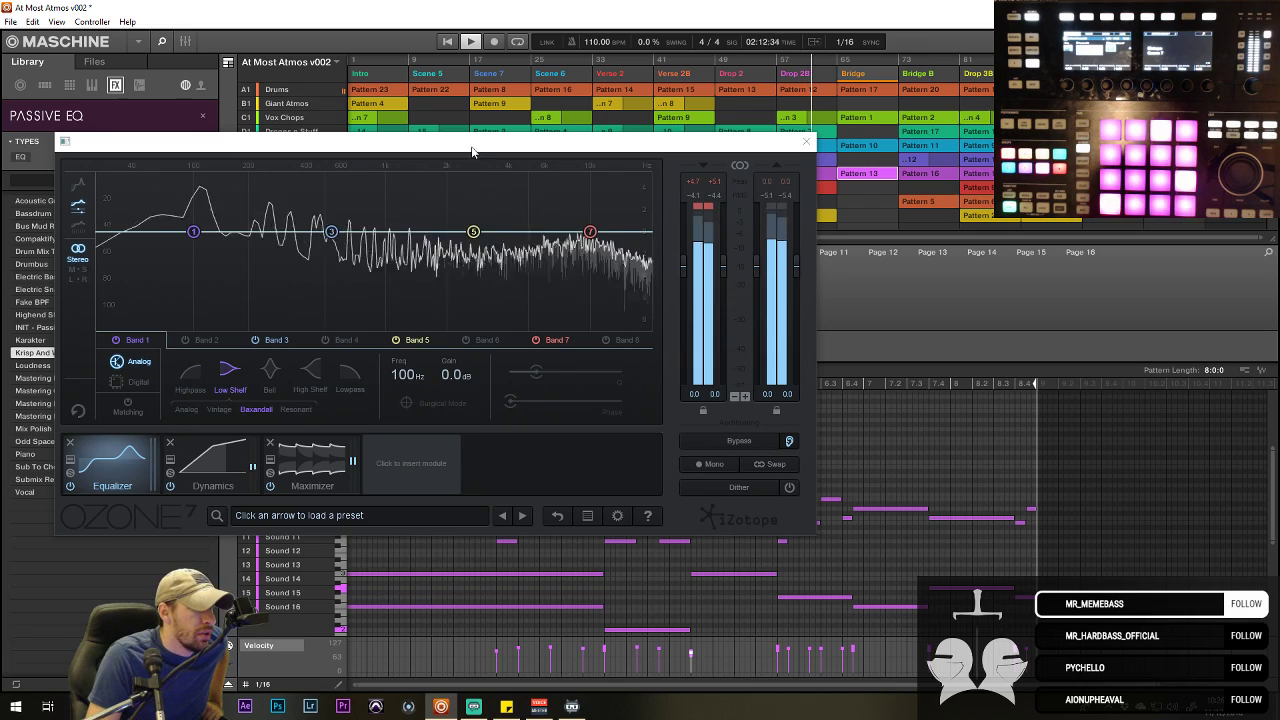
# - Lower the output of the master's Solid Bus Comp to about -10.8 dB during playback and close its window
pyautogui.moveTo(554, 141); pyautogui.dragTo(902, 215)
pyautogui.click(291, 281)
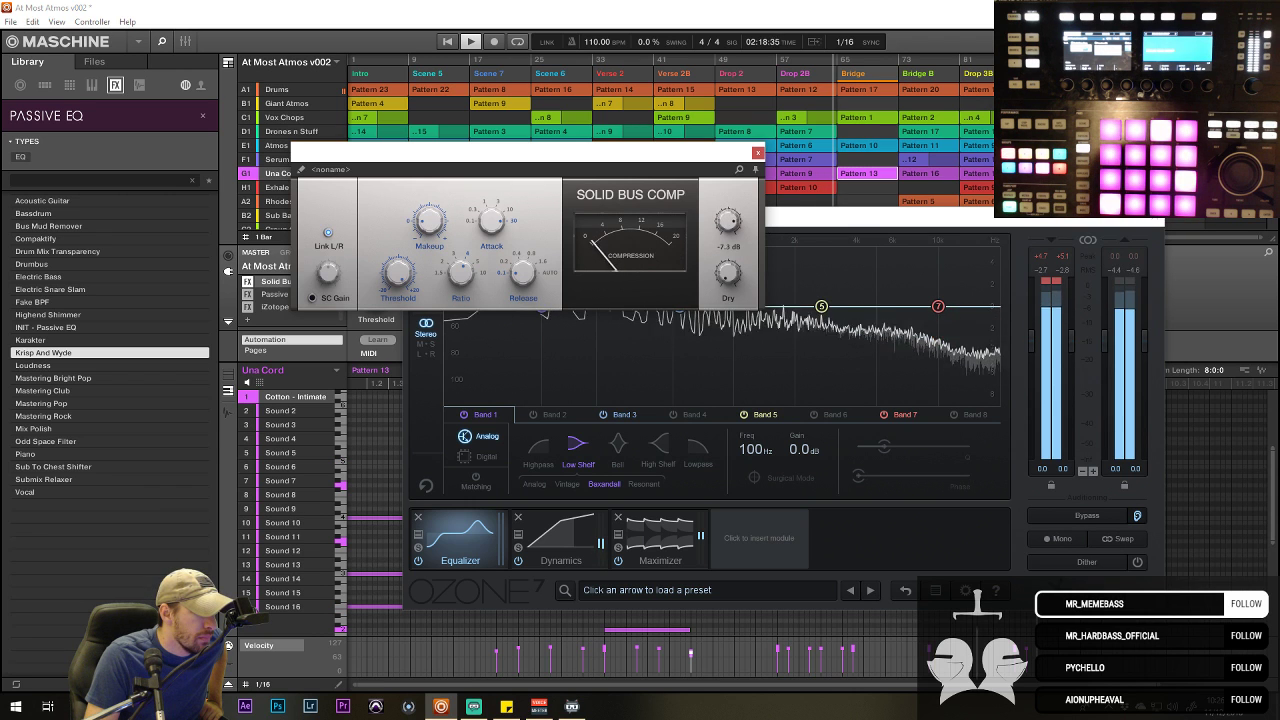
pyautogui.moveTo(726, 224); pyautogui.dragTo(726, 272)
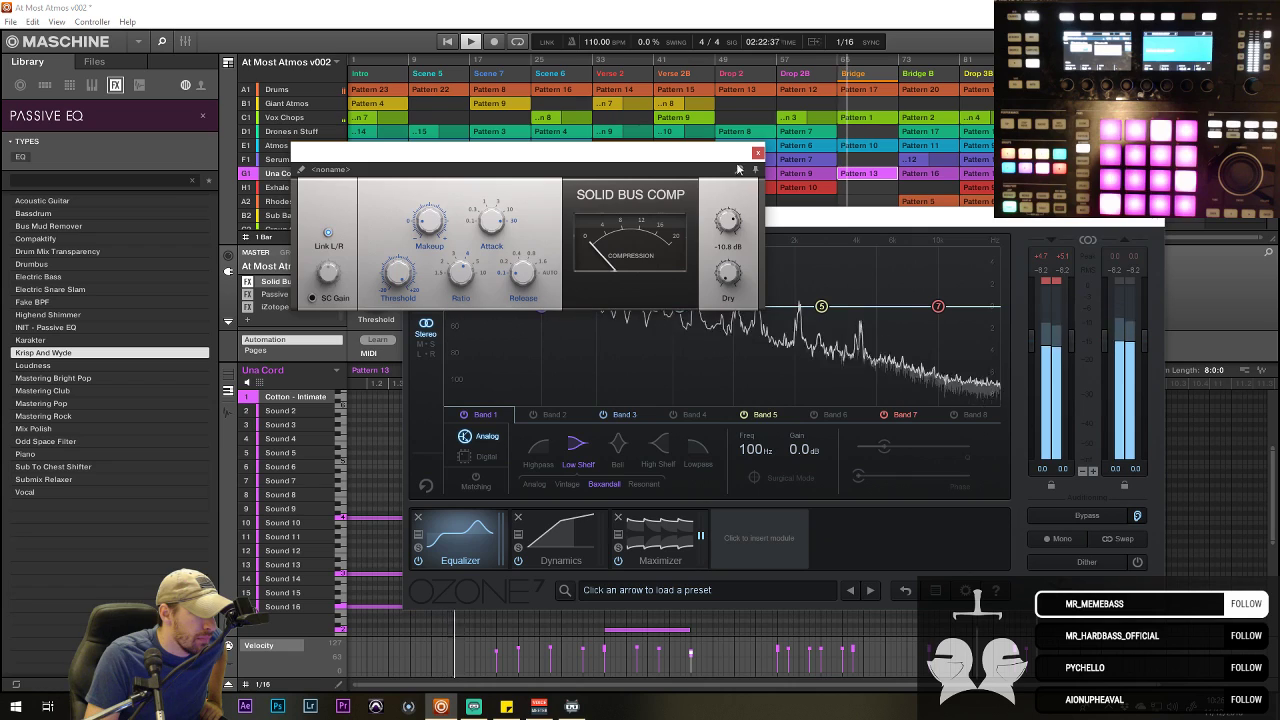
pyautogui.click(757, 152)
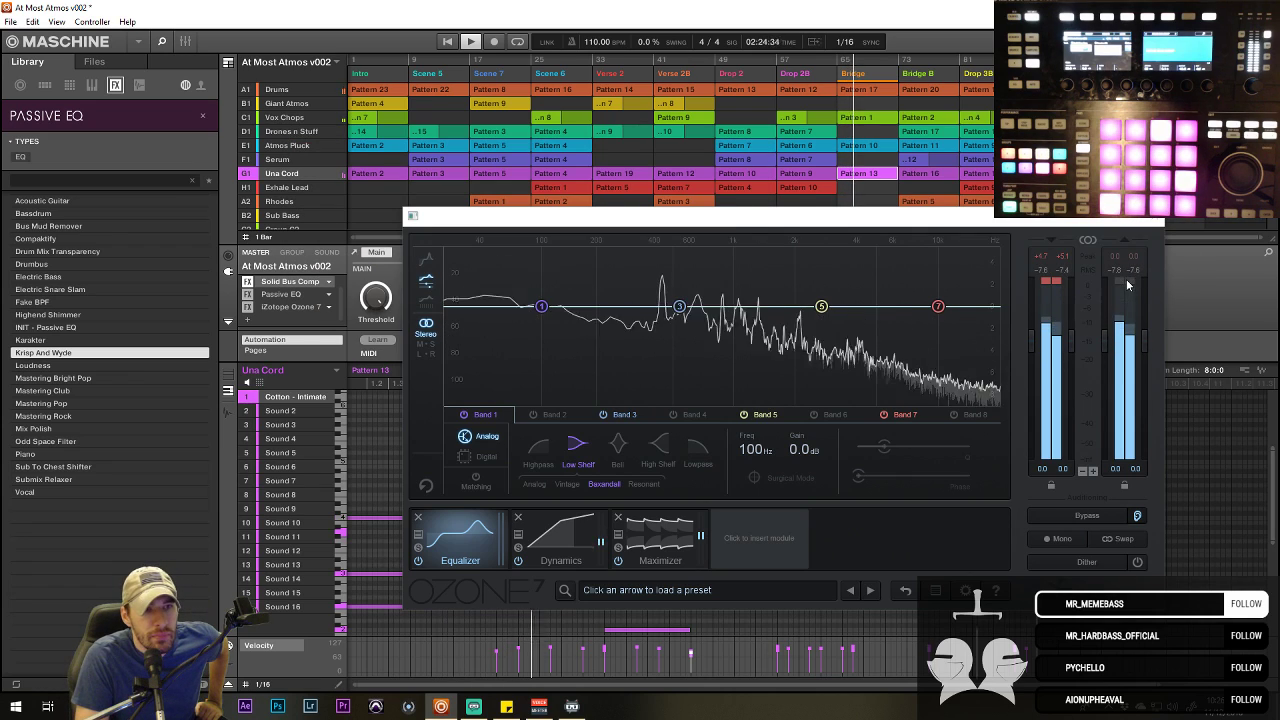
# - Remove the Maximizer, Dynamics and Equalizer modules from Ozone 7, play the track through it, and close its window
pyautogui.moveTo(870, 218); pyautogui.dragTo(500, 180)
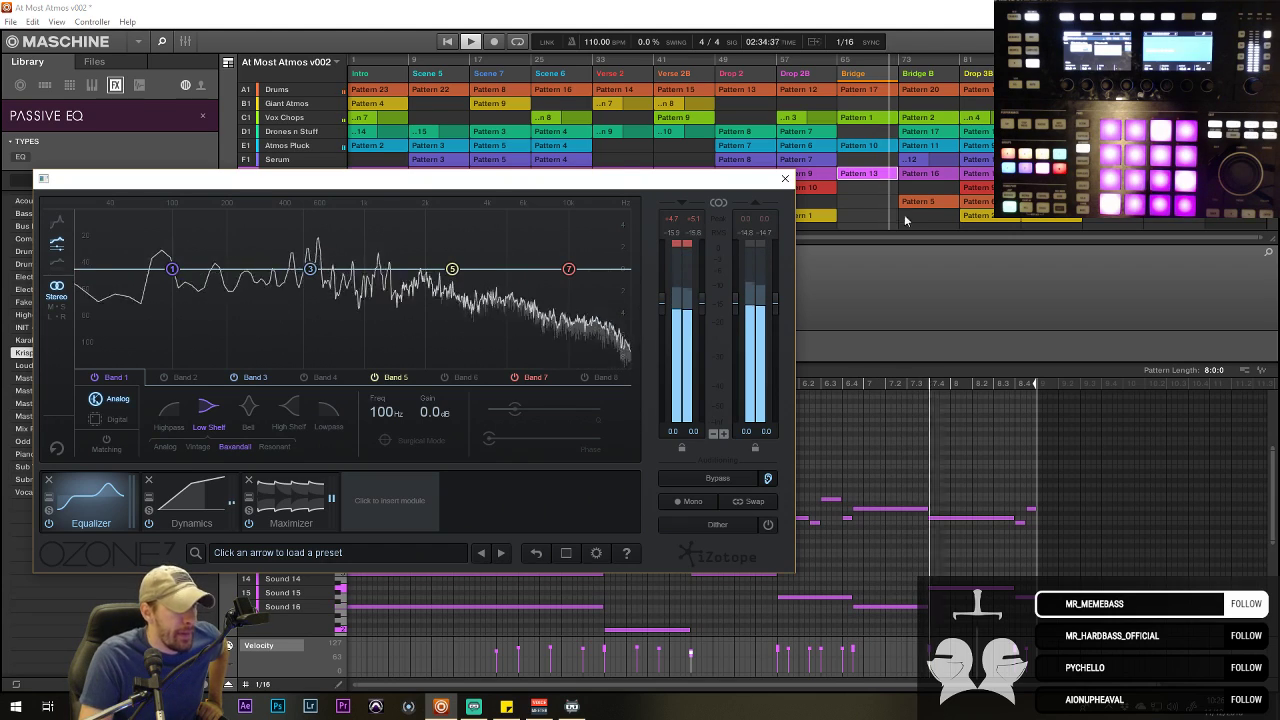
pyautogui.moveTo(729, 185); pyautogui.dragTo(816, 193)
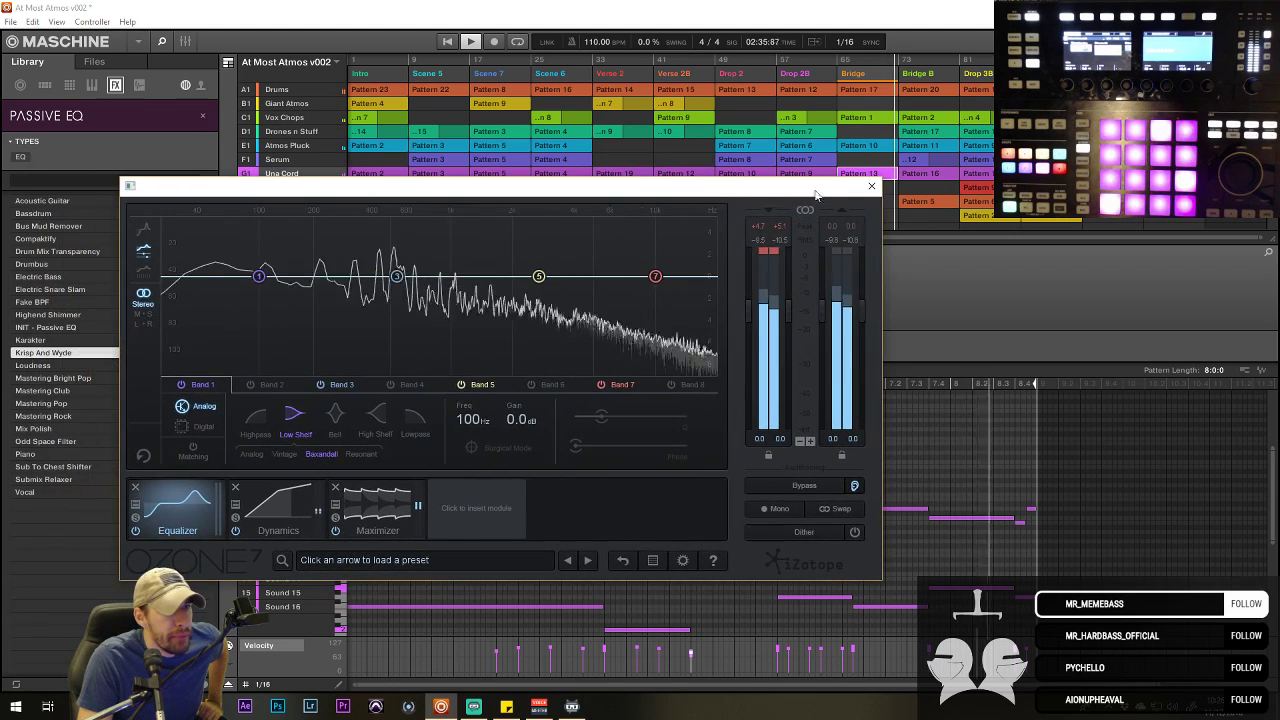
pyautogui.click(871, 190)
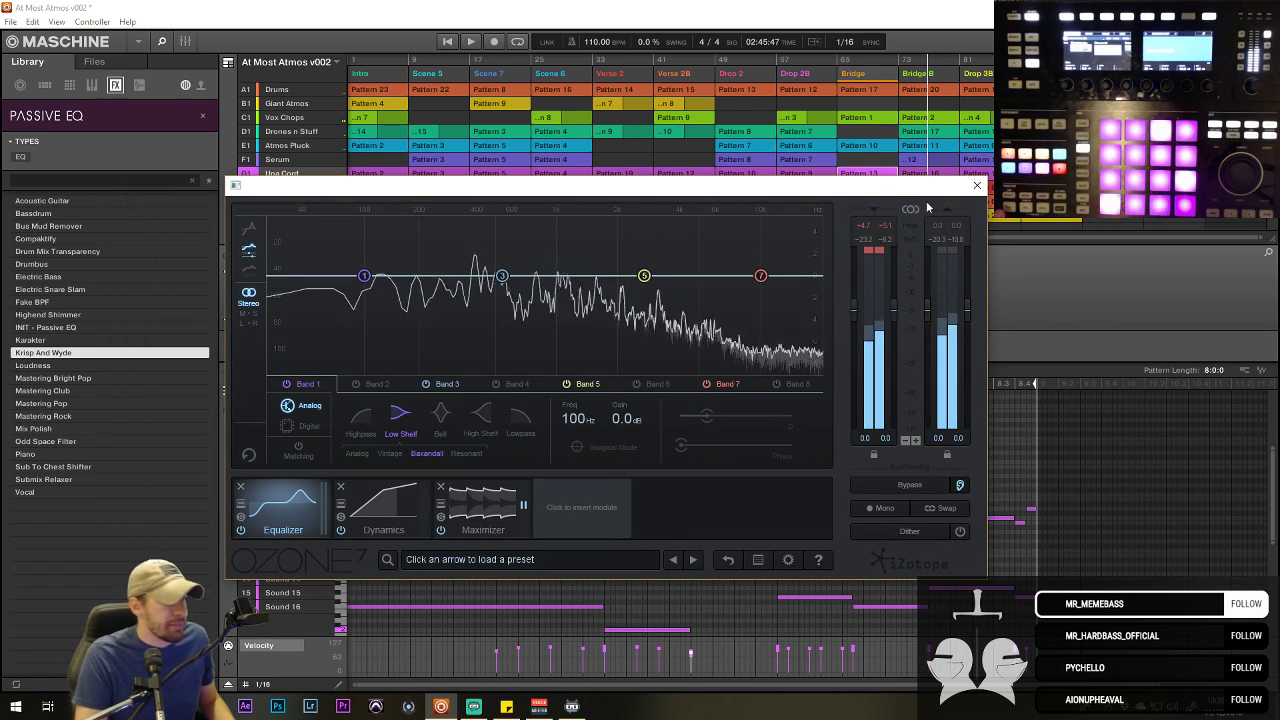
pyautogui.click(441, 488)
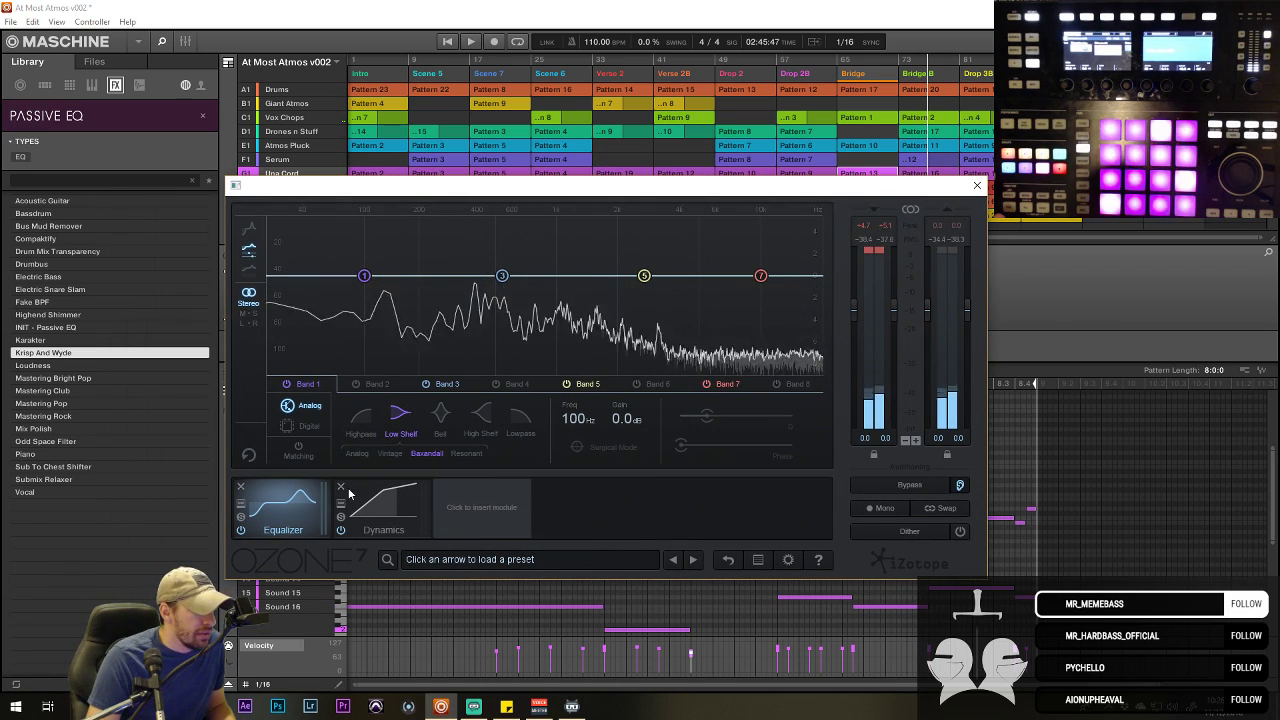
pyautogui.click(340, 487)
pyautogui.click(240, 487)
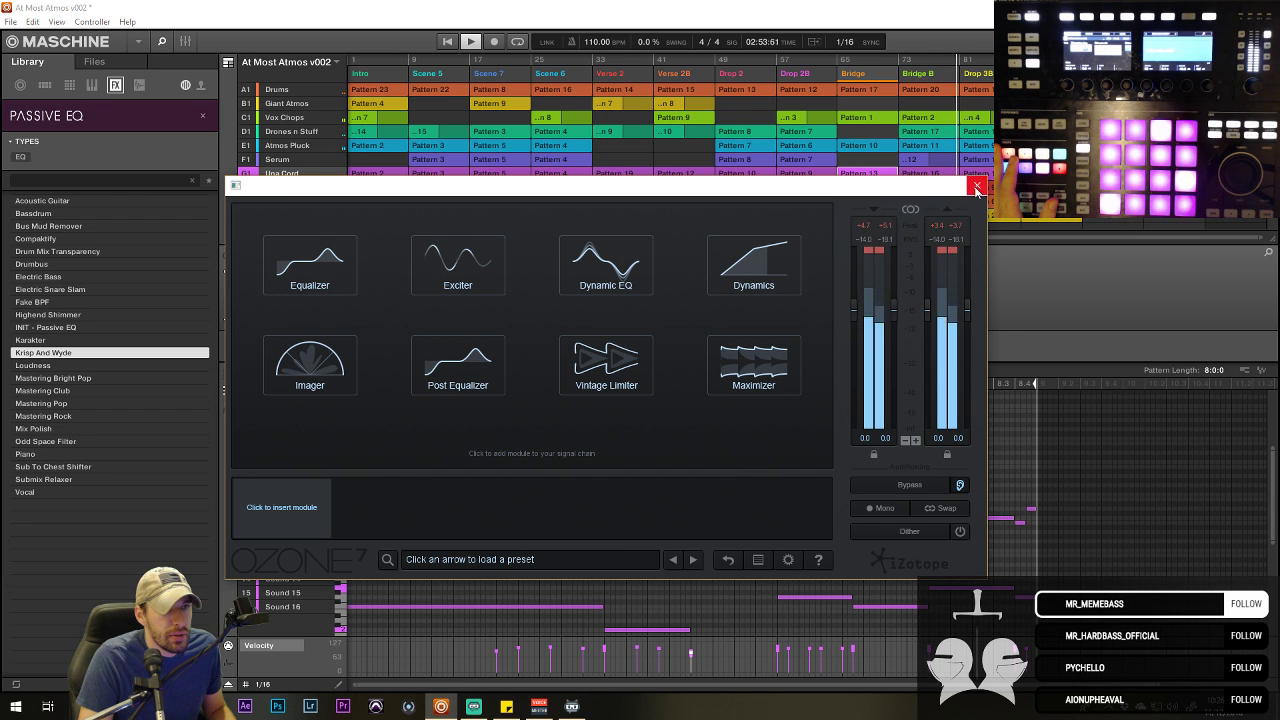
pyautogui.click(976, 187)
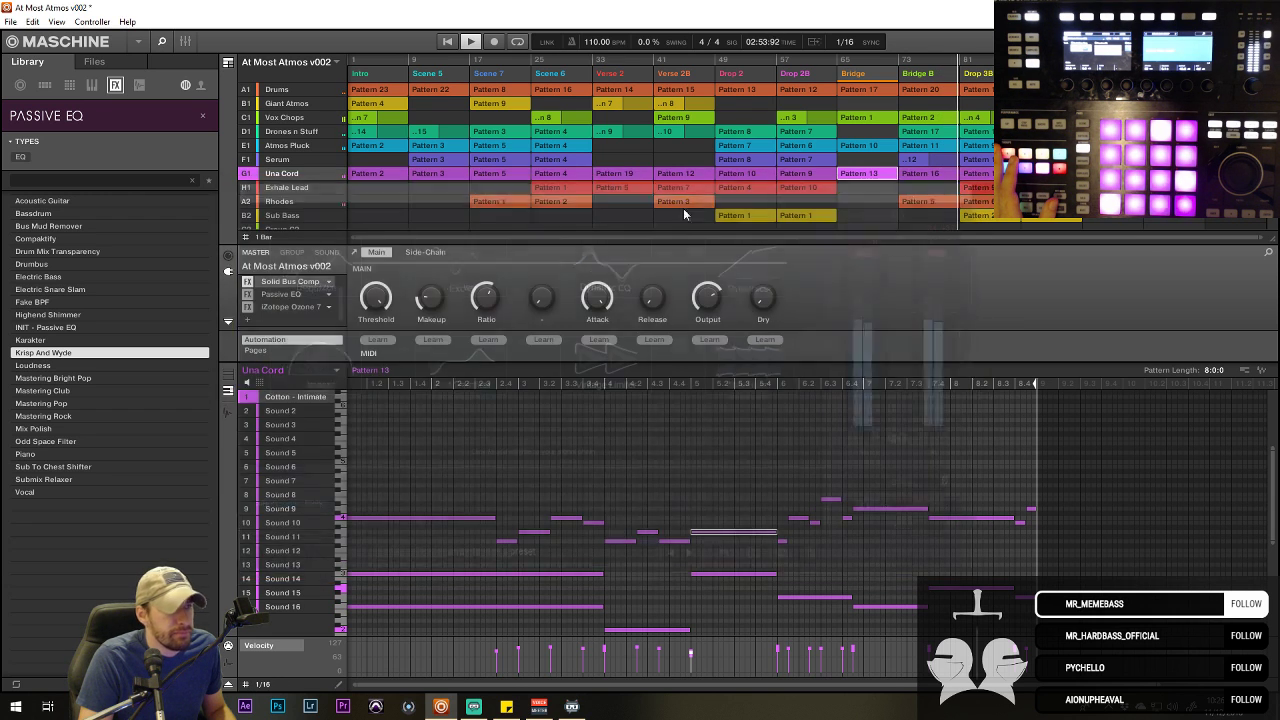
# - Bypass Ozone 7 on the master during playback and remove it from the effects chain
pyautogui.click(246, 306)
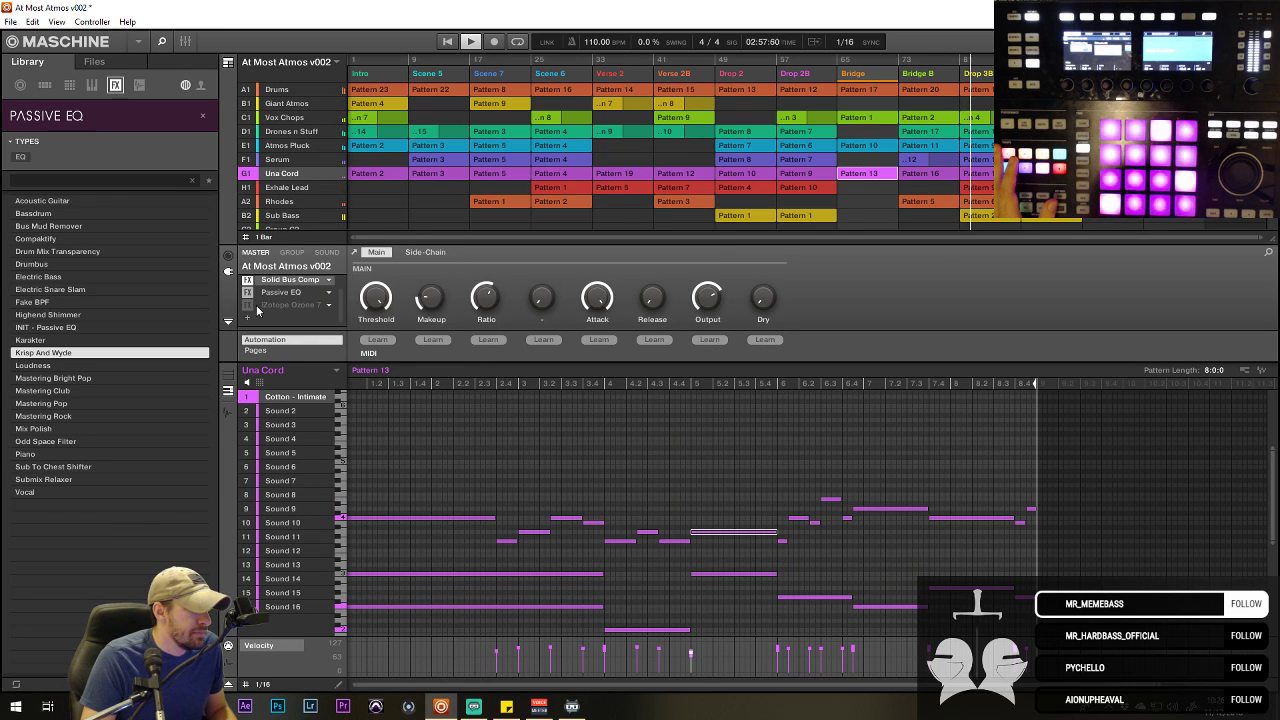
pyautogui.click(267, 312)
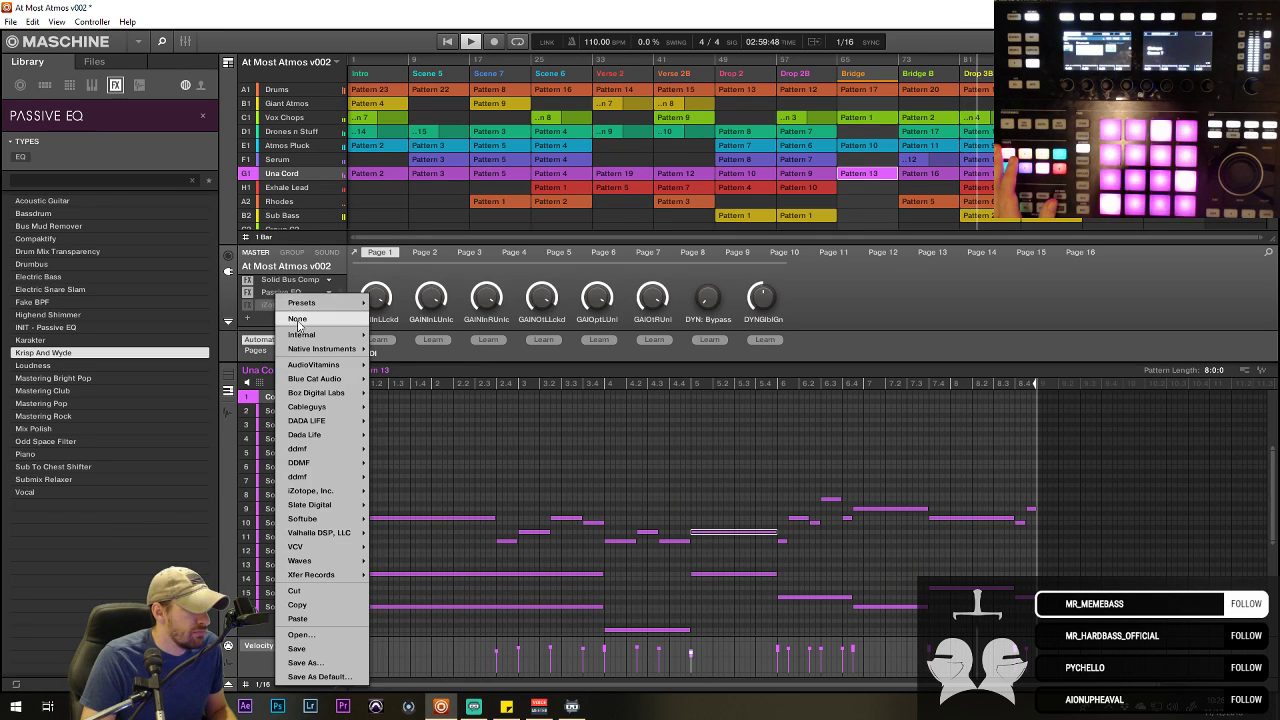
pyautogui.click(307, 304)
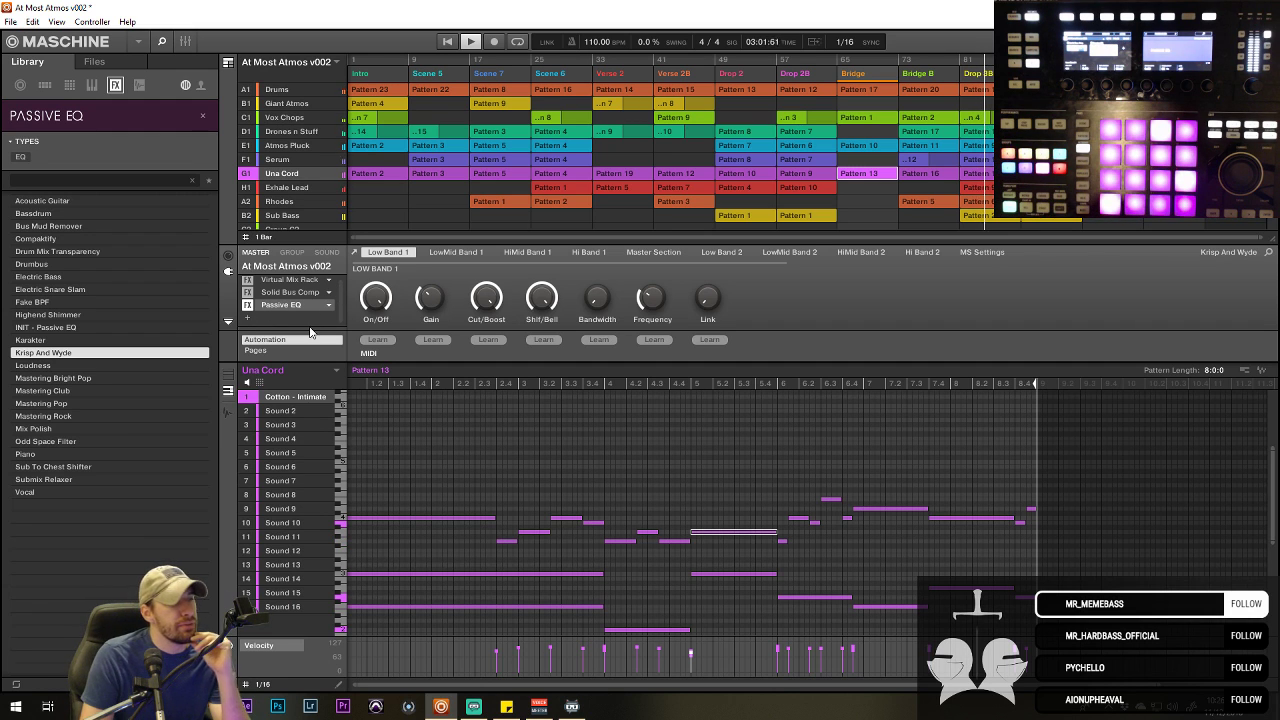
# - Switch to the browser, search the web for "voxengo levels", and open the Voxengo SPAN product page
pyautogui.click(267, 320)
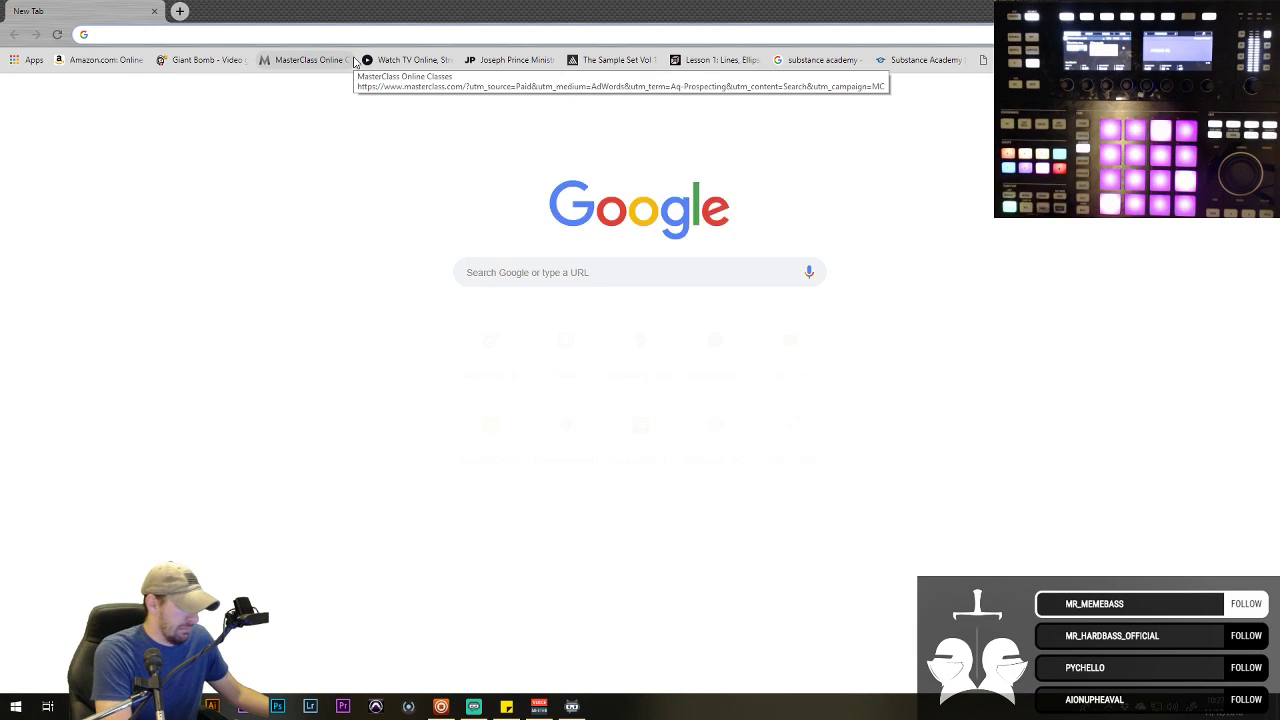
pyautogui.write('vo')
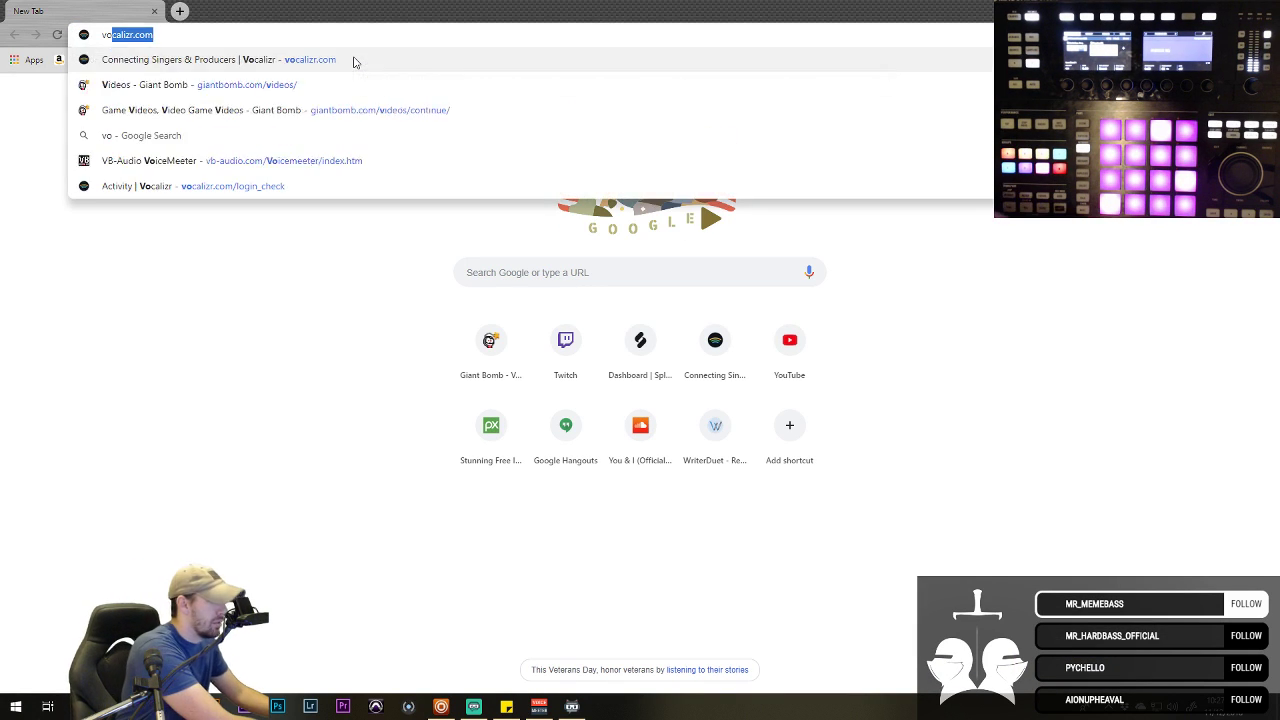
pyautogui.write('xengo levels')
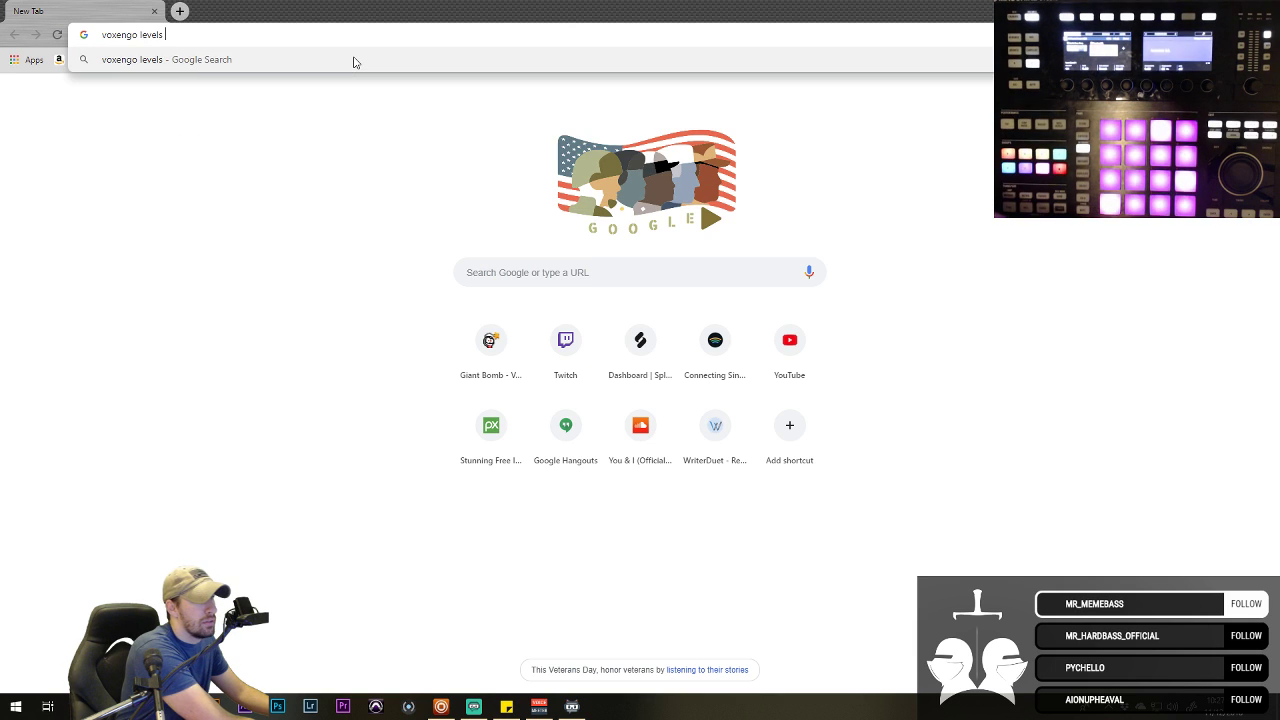
pyautogui.press('Return')
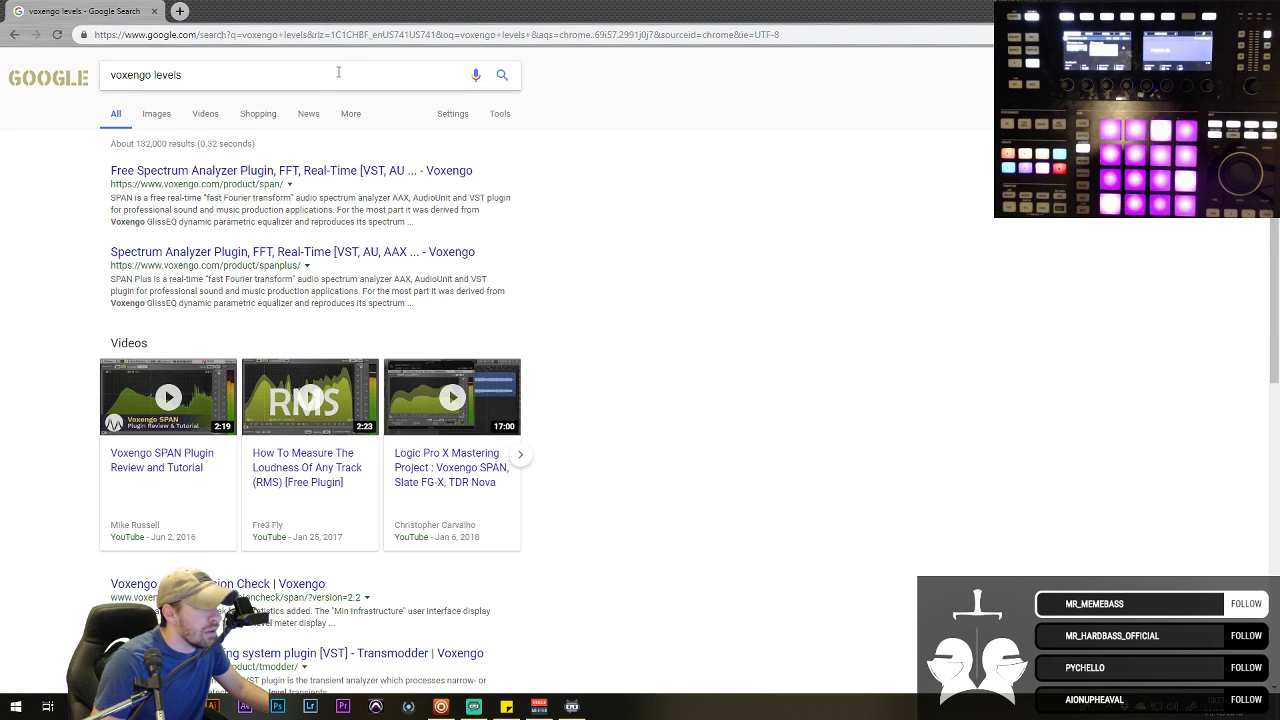
pyautogui.click(289, 180)
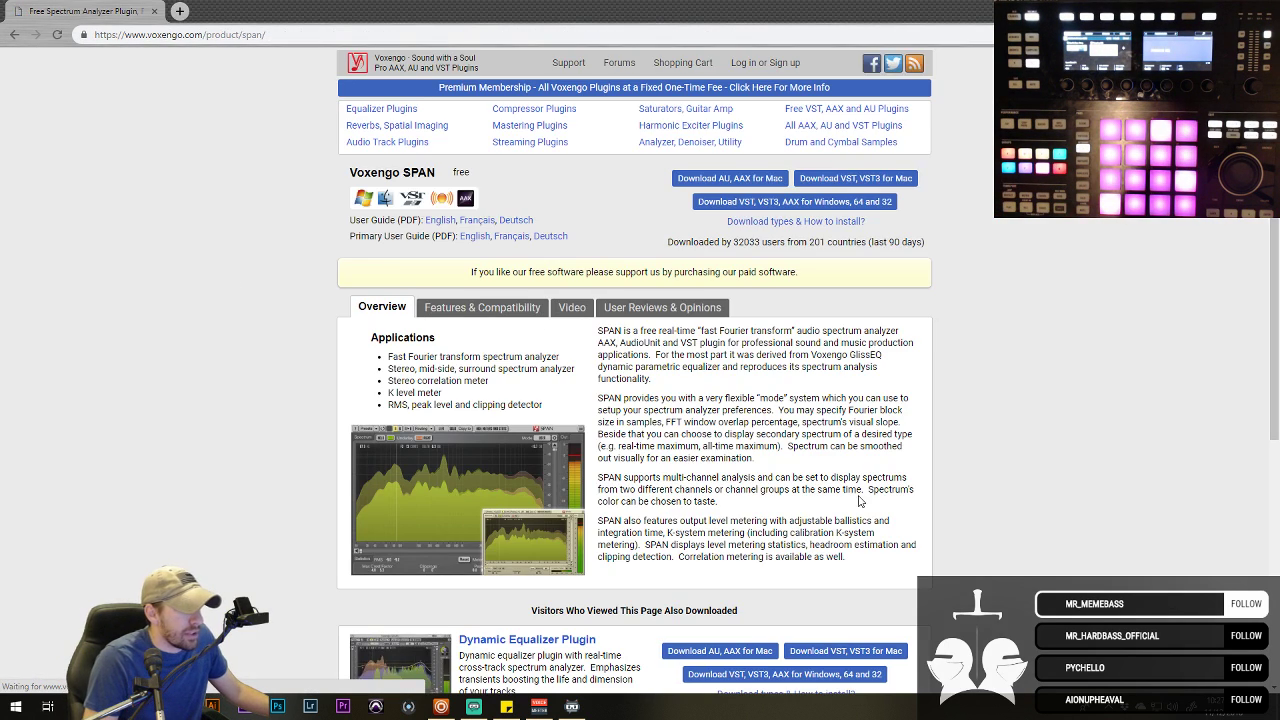
# - Download the Windows VST, VST3 and AAX version of Voxengo SPAN and launch its installer
pyautogui.scroll(-2, 325, 400)
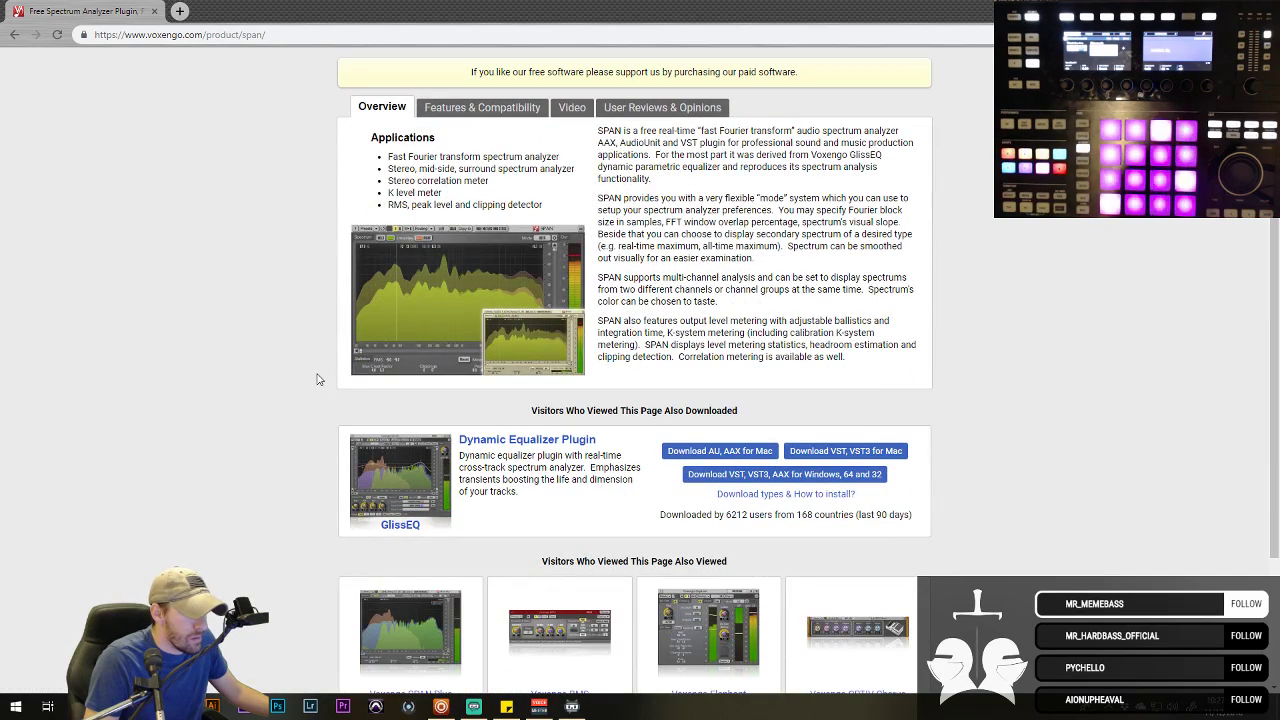
pyautogui.scroll(2, 640, 260)
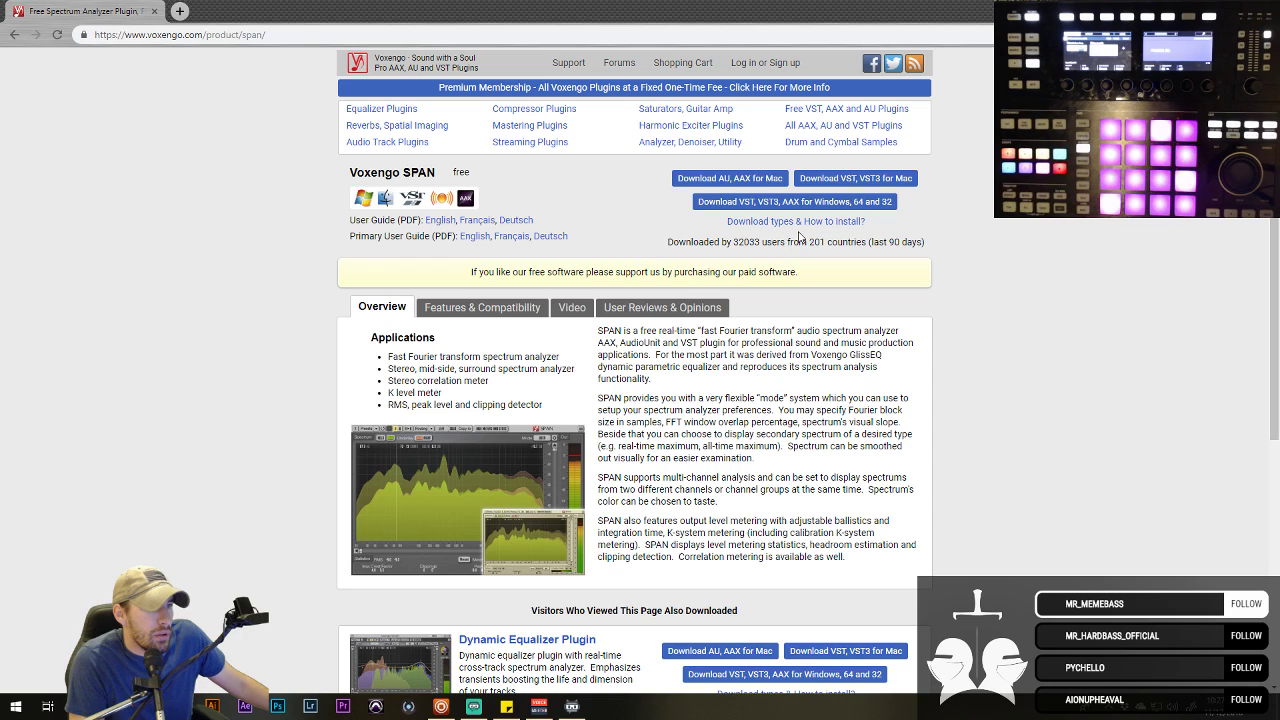
pyautogui.click(869, 205)
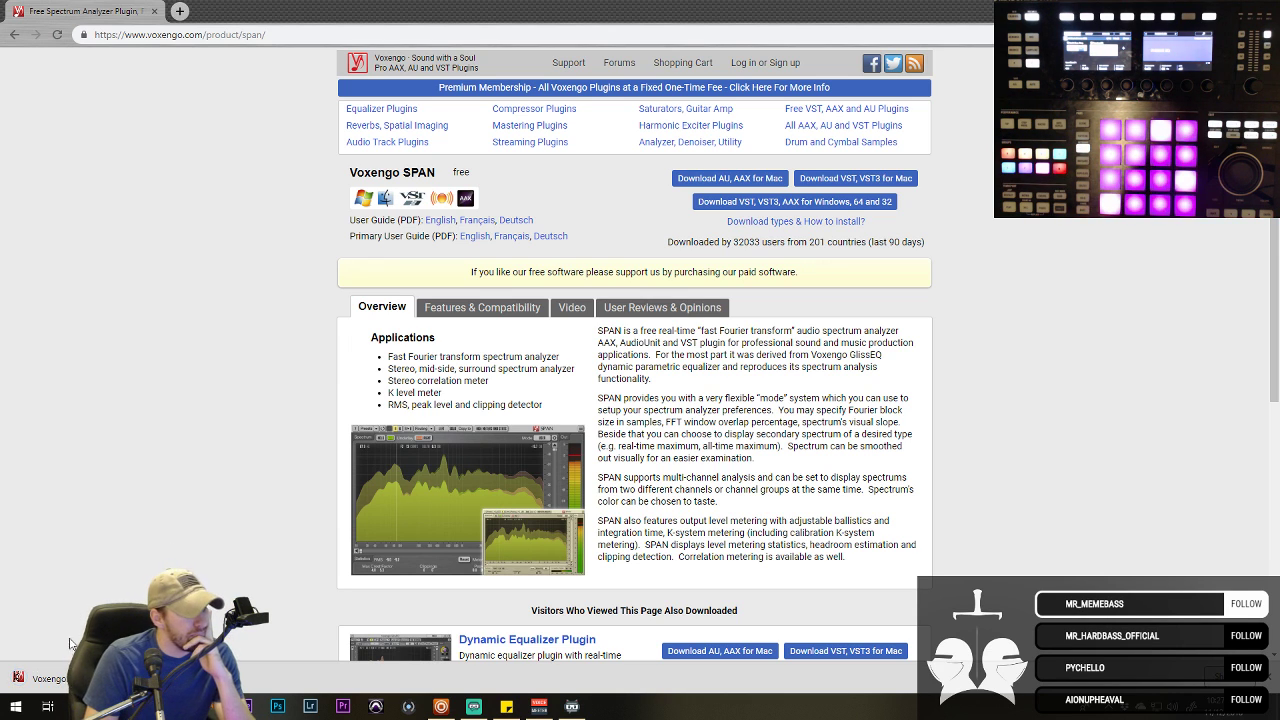
pyautogui.click(60, 677)
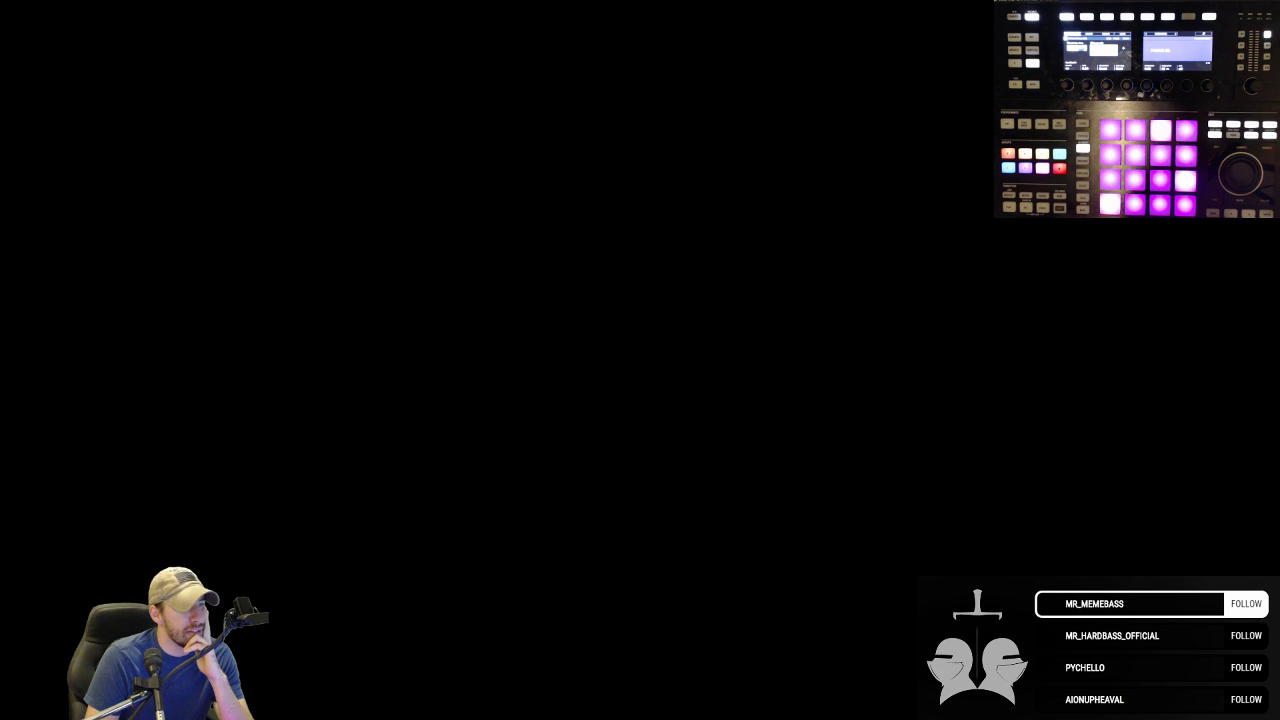
# - Install Voxengo SPAN 3.1 with the 64-bit VST, VST3 and AAX components in the Voxengo VST plug-in folder, and finish the setup
pyautogui.click(536, 418)
pyautogui.click(714, 459)
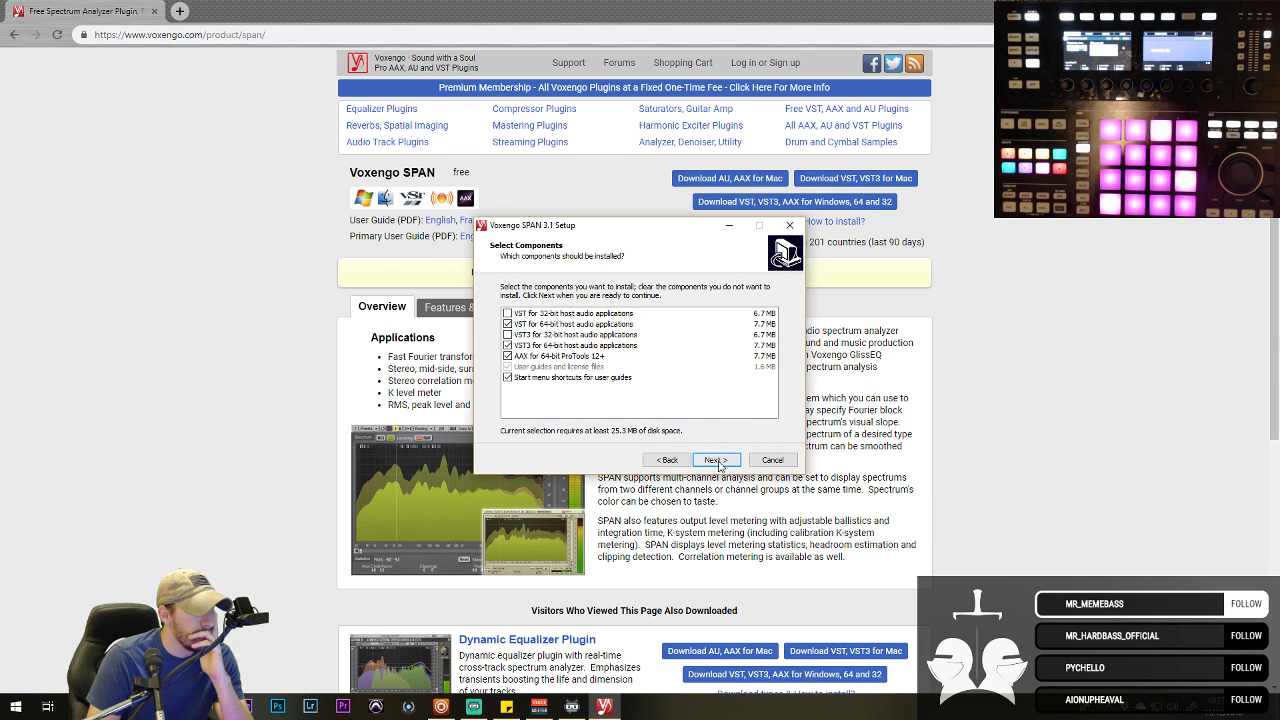
pyautogui.click(716, 460)
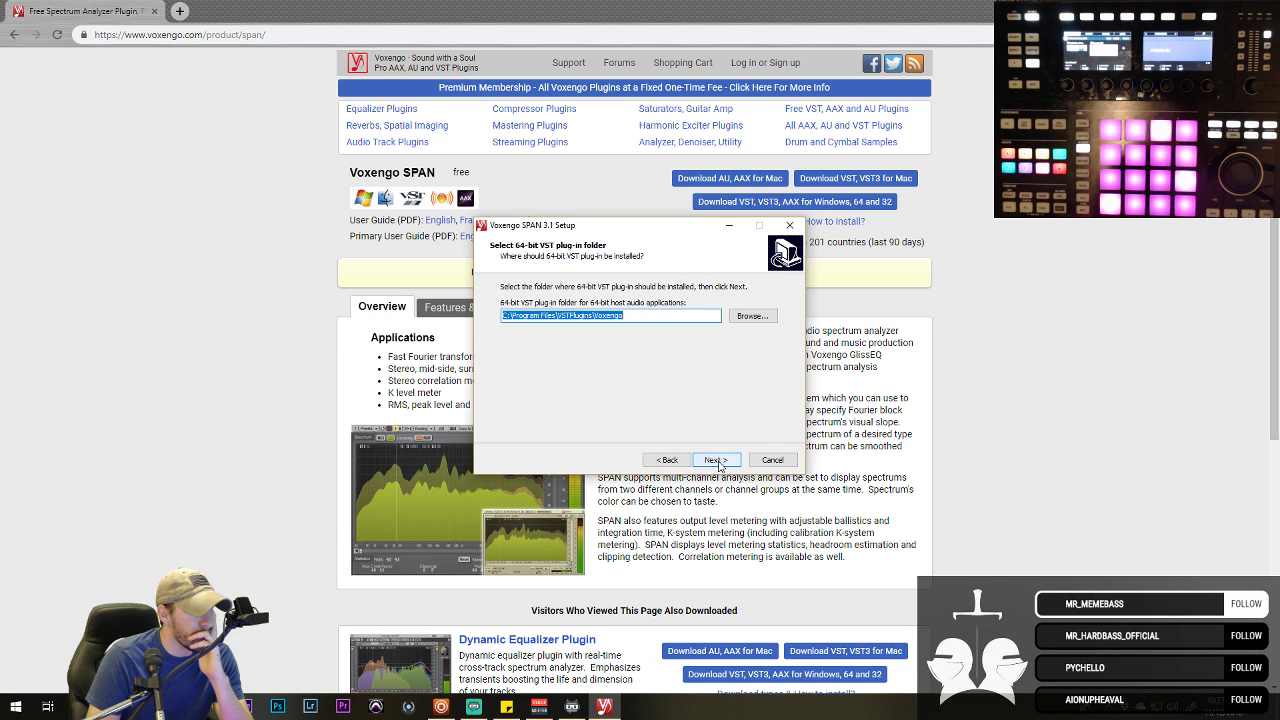
pyautogui.click(716, 460)
pyautogui.click(716, 460)
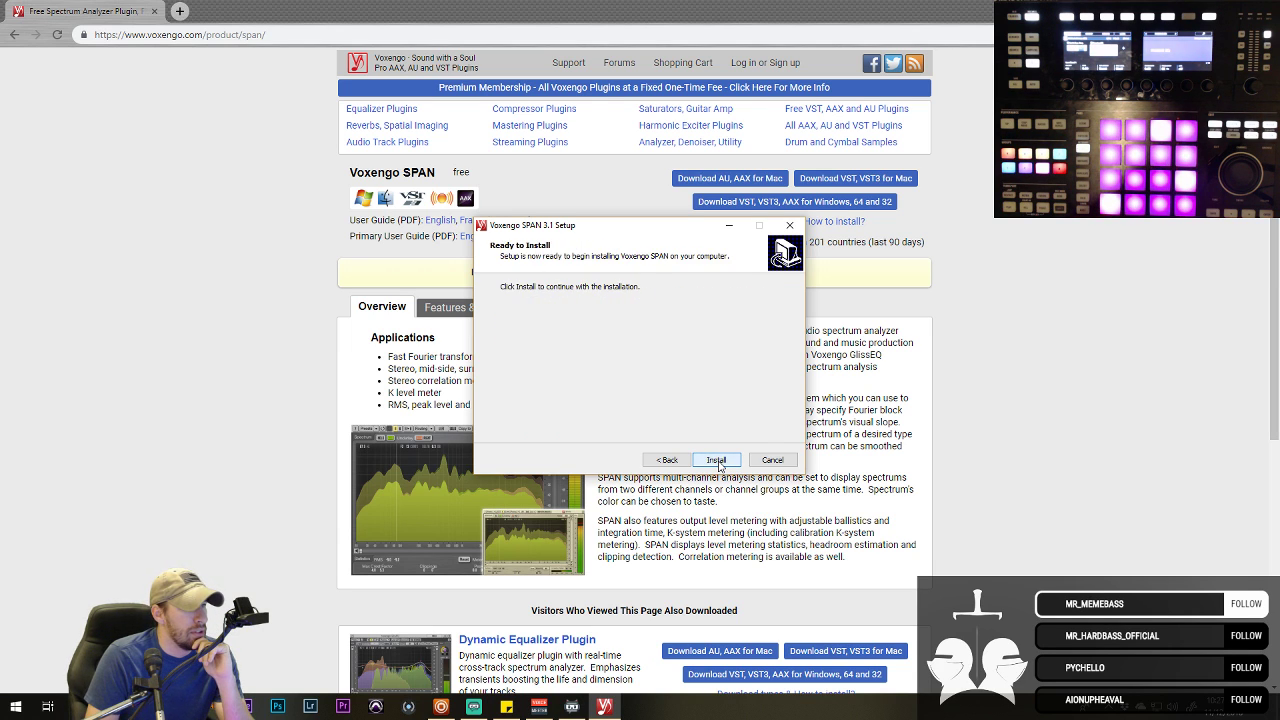
pyautogui.click(716, 460)
pyautogui.click(716, 460)
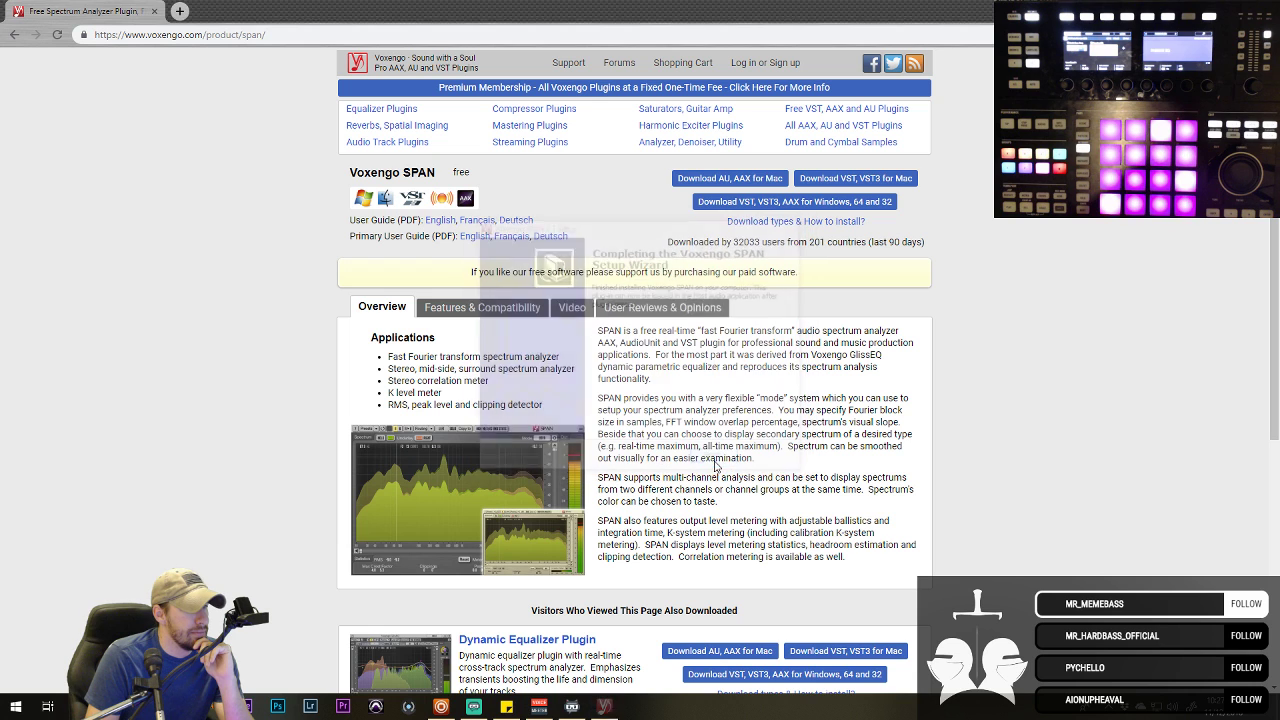
# - Switch back to Maschine and play the track from the Intro
pyautogui.click(454, 707)
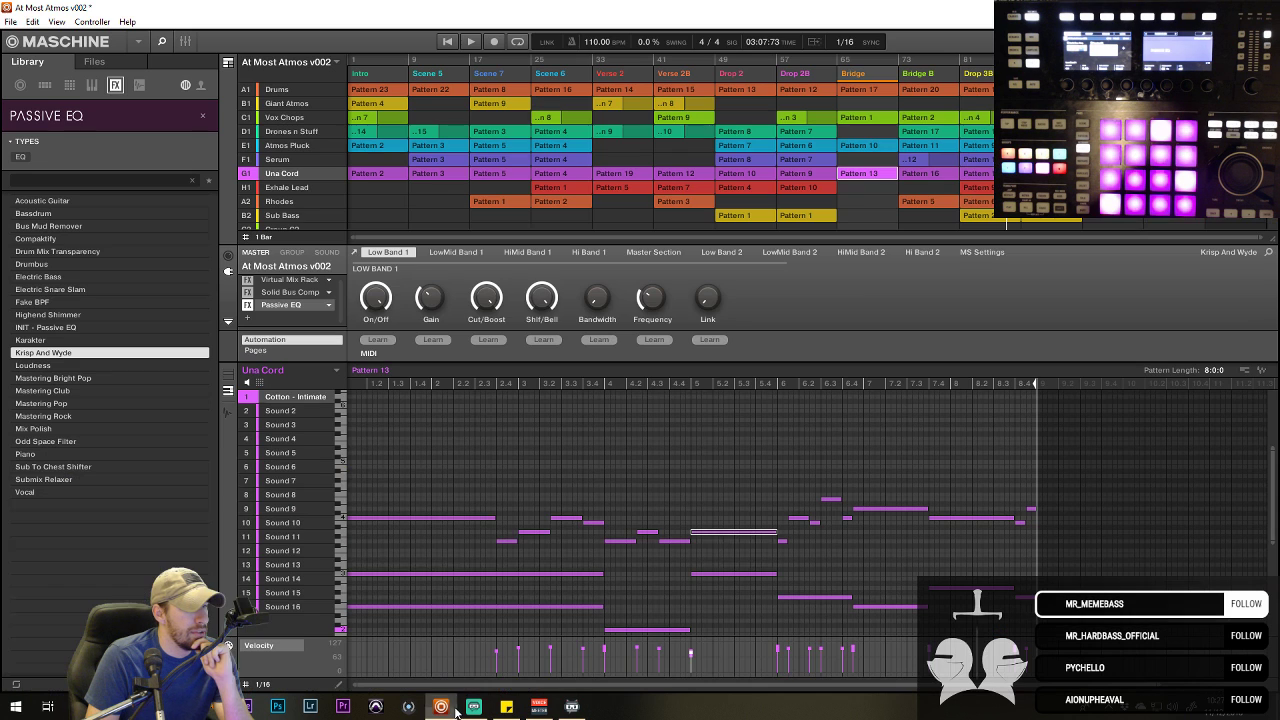
pyautogui.press('space')
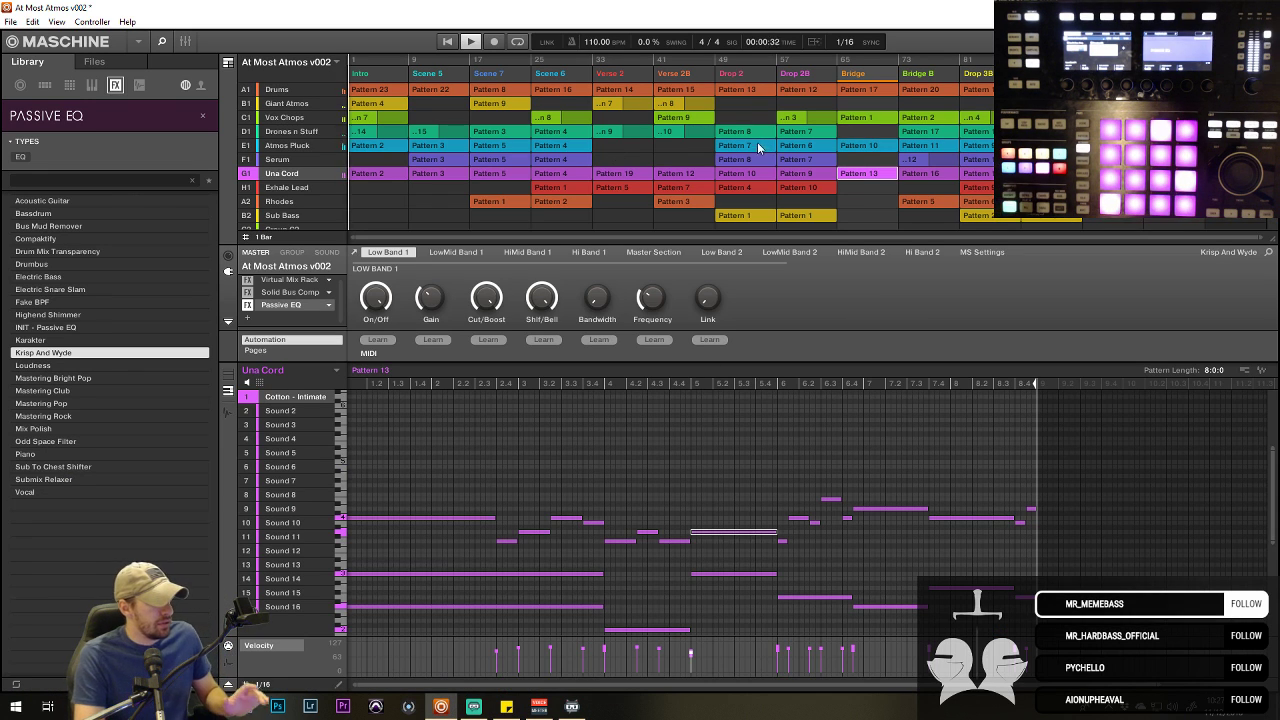
# - Switch to the browser, search YouTube for "royalty free saloon music", and open and pause the "Saloon music compilation" video
pyautogui.hotkey('alt', 'Tab')
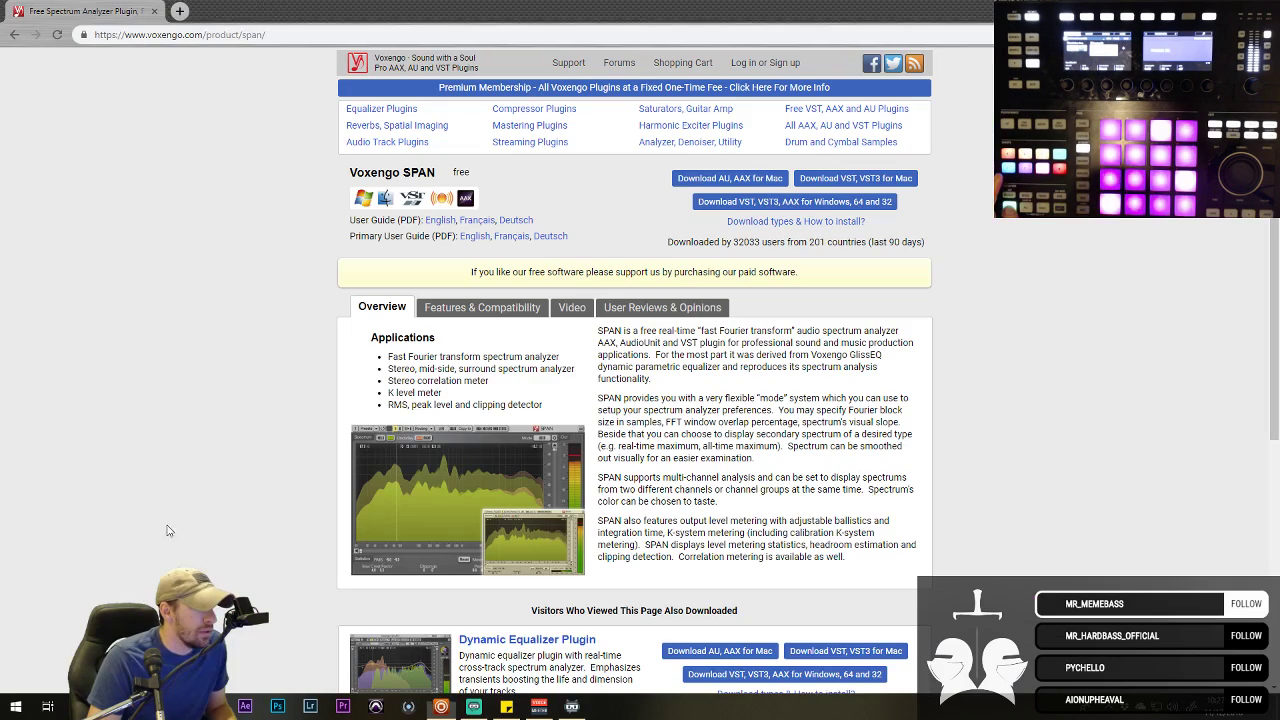
pyautogui.click(260, 35)
pyautogui.press('Return')
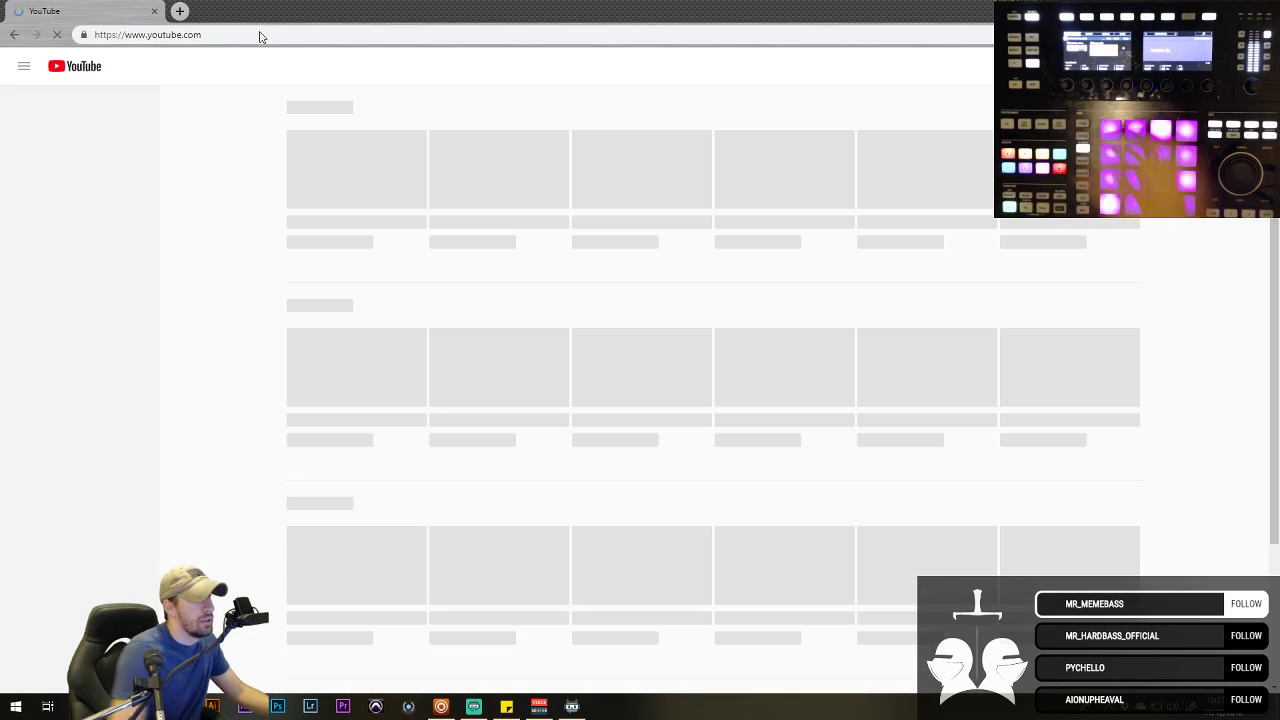
pyautogui.click(271, 64)
pyautogui.write('r')
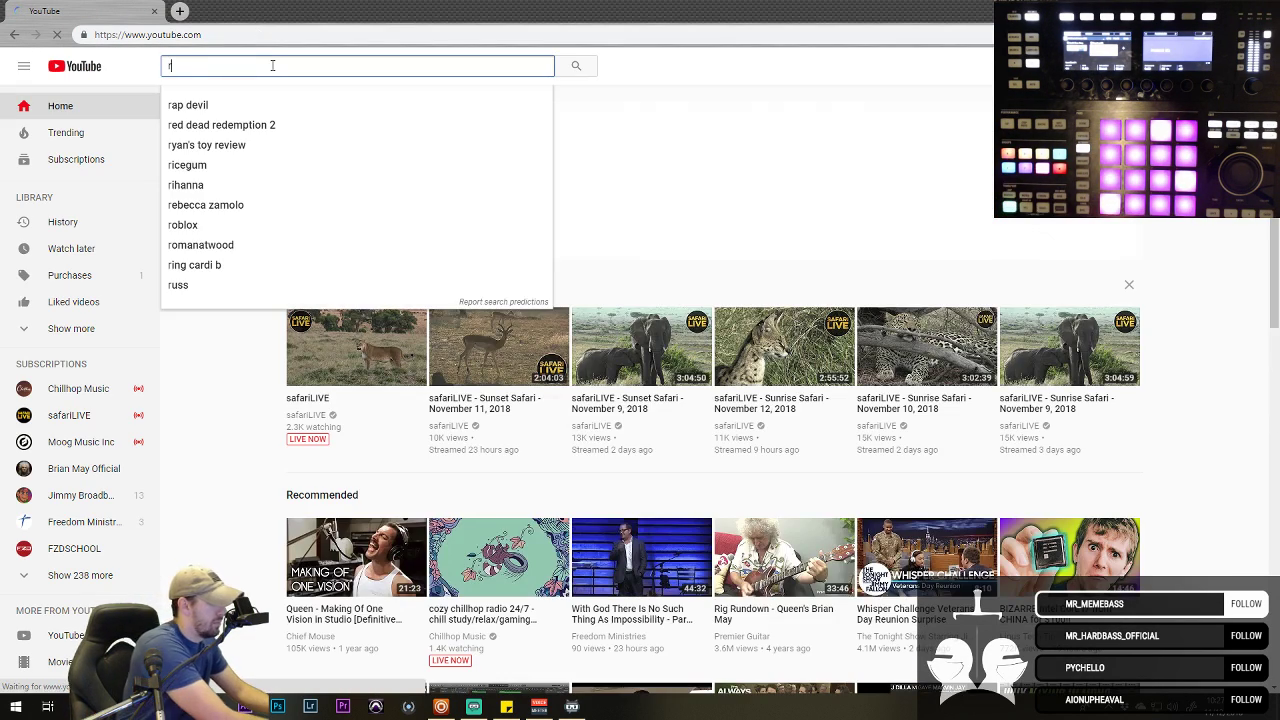
pyautogui.write('oyalty free saloon')
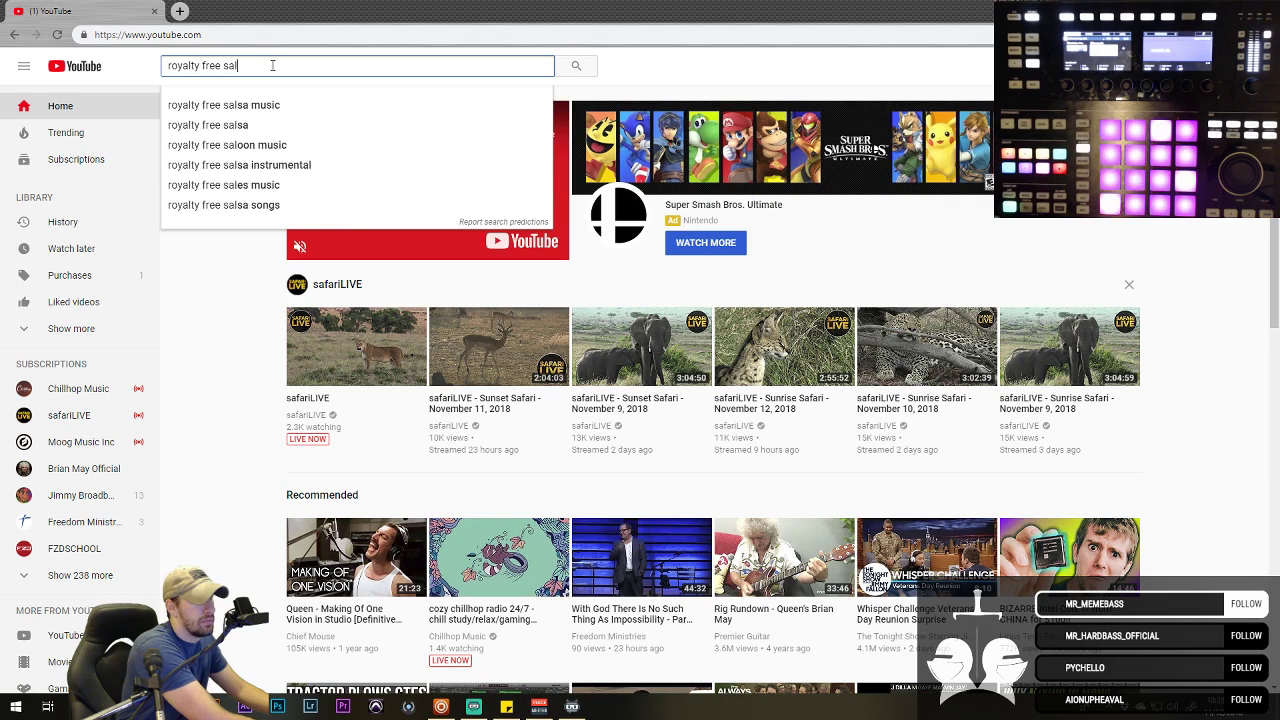
pyautogui.write(' music')
pyautogui.press('Return')
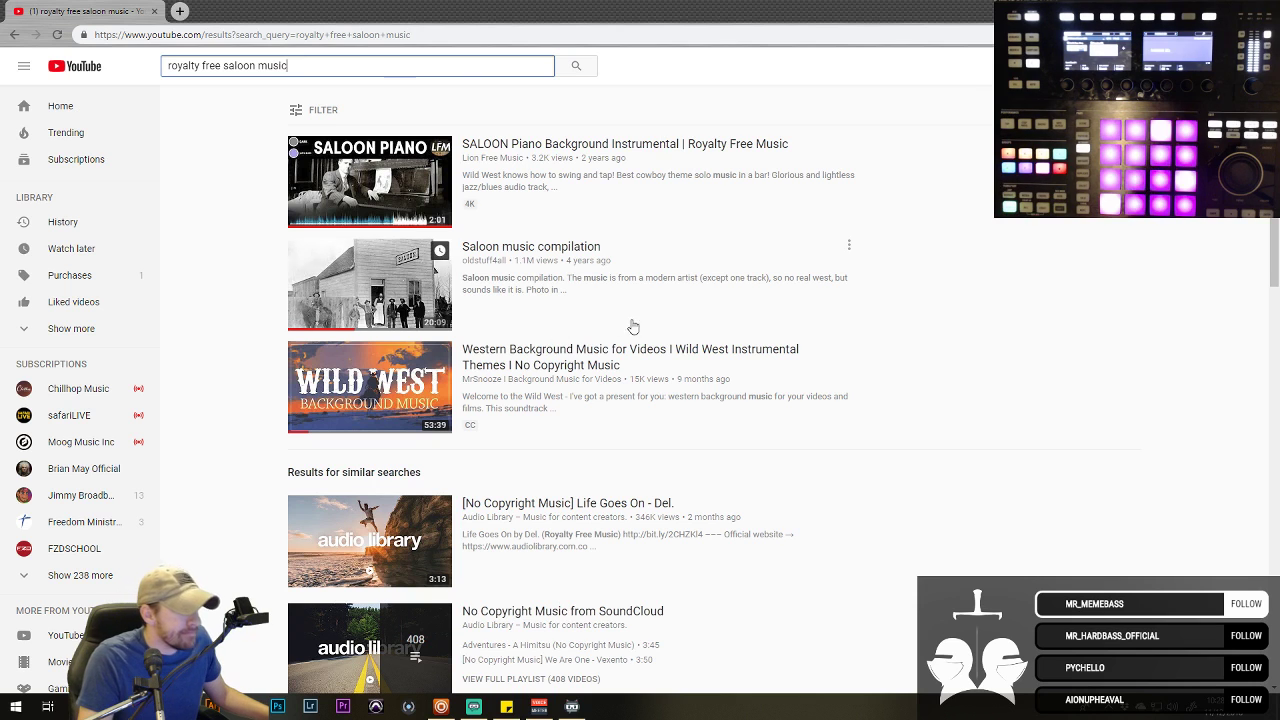
pyautogui.click(436, 298)
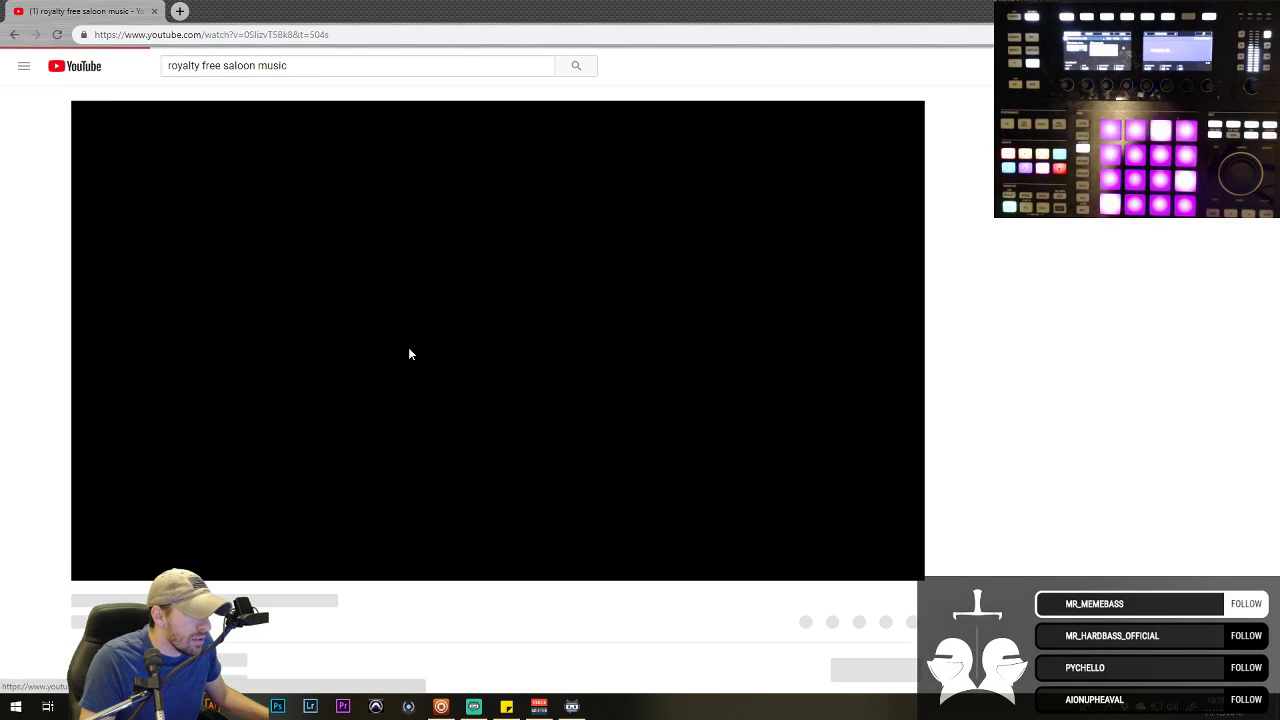
pyautogui.click(419, 312)
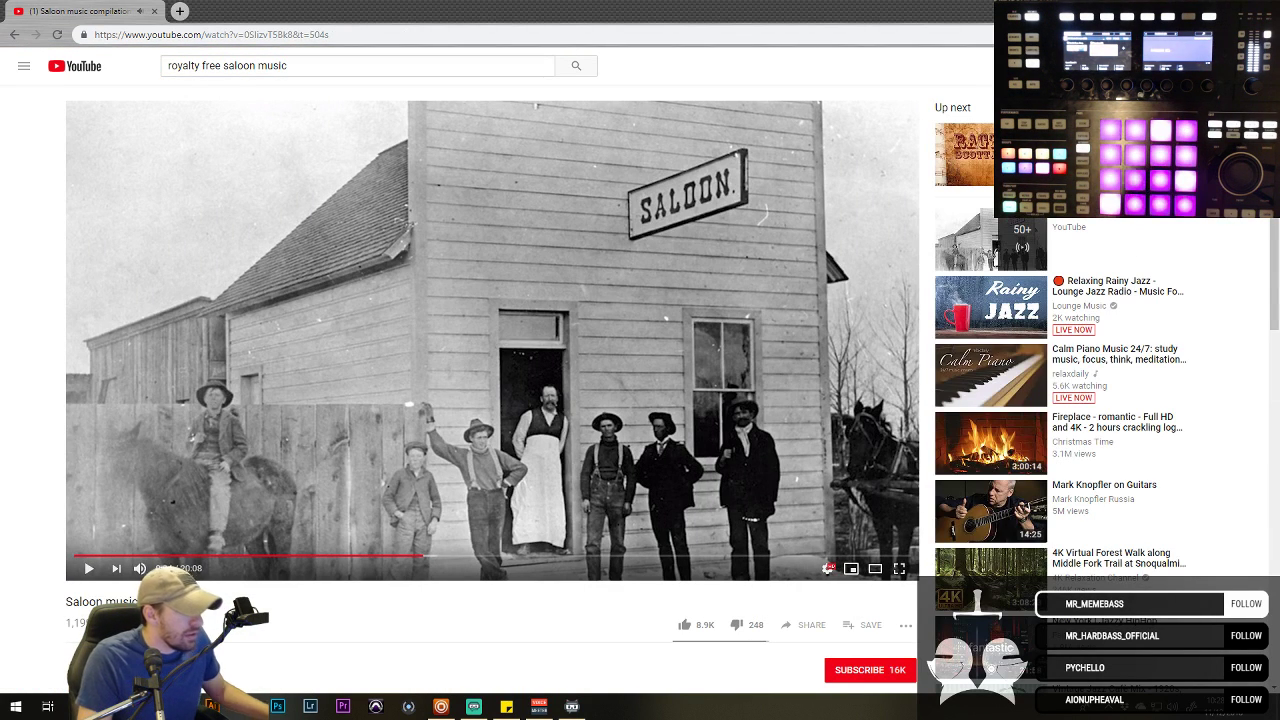
# - Switch to Maschine, play the track from Verse 2B, and check the master's plug-in choices for Voxengo
pyautogui.hotkey('alt', 'Tab')
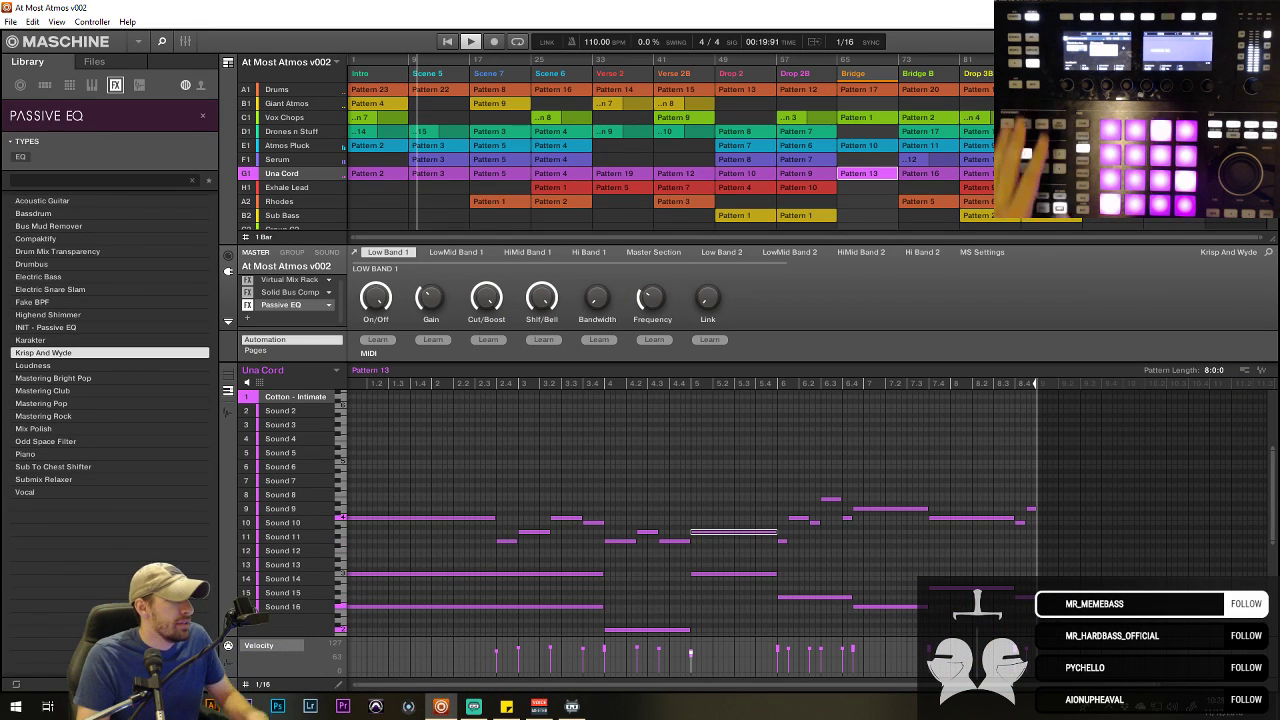
pyautogui.click(652, 62)
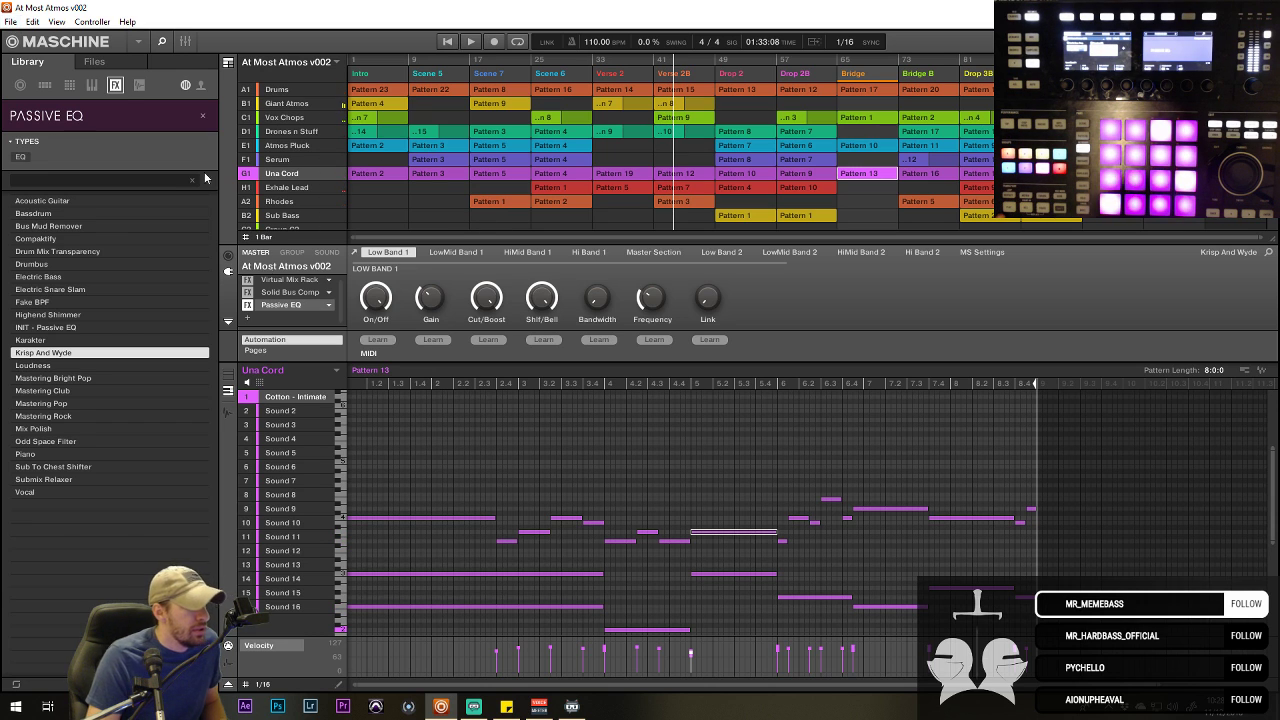
pyautogui.click(250, 320)
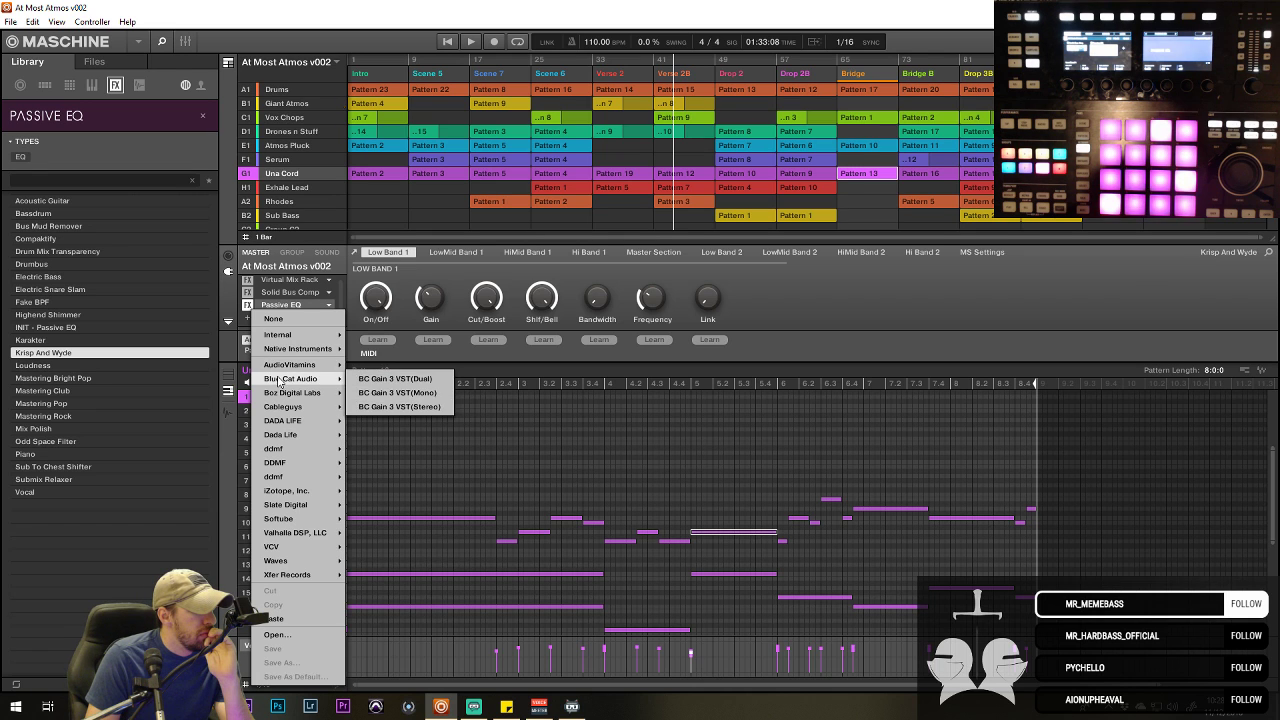
pyautogui.press('Escape')
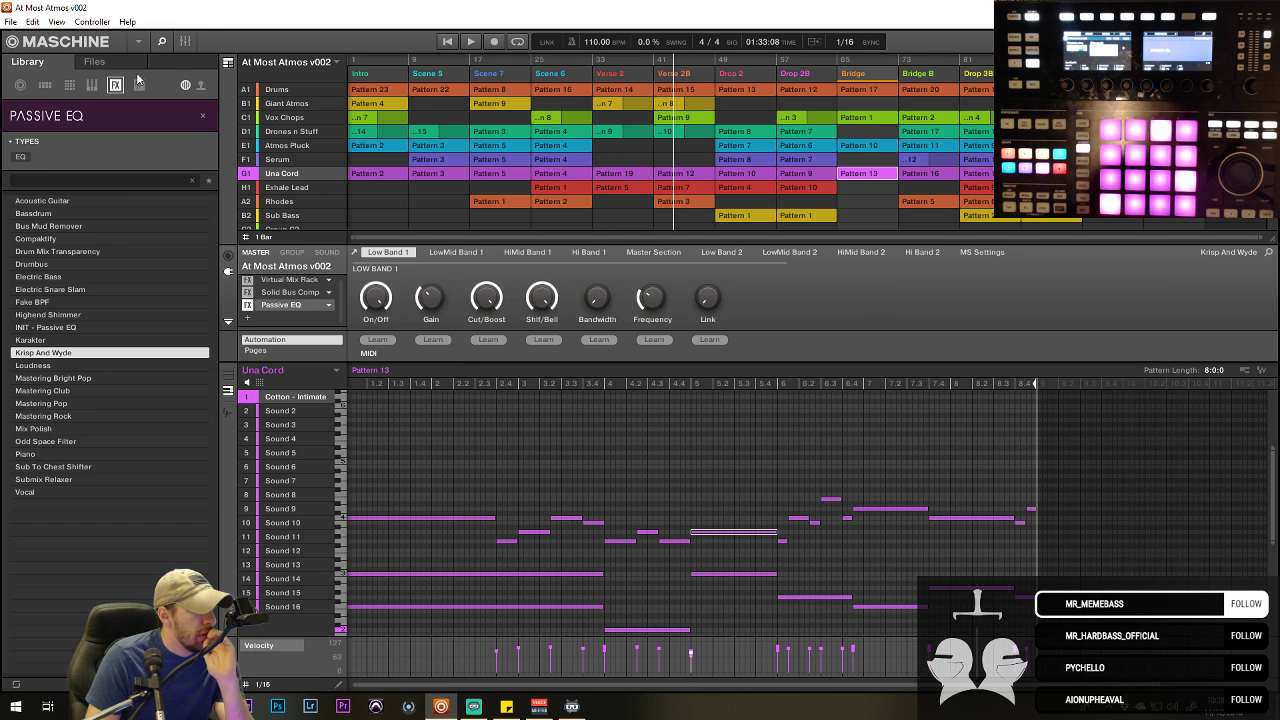
# - Open Maschine's plug-in preferences and look through the plug-in manager list for Voxengo SPAN
pyautogui.click(10, 21)
pyautogui.click(44, 184)
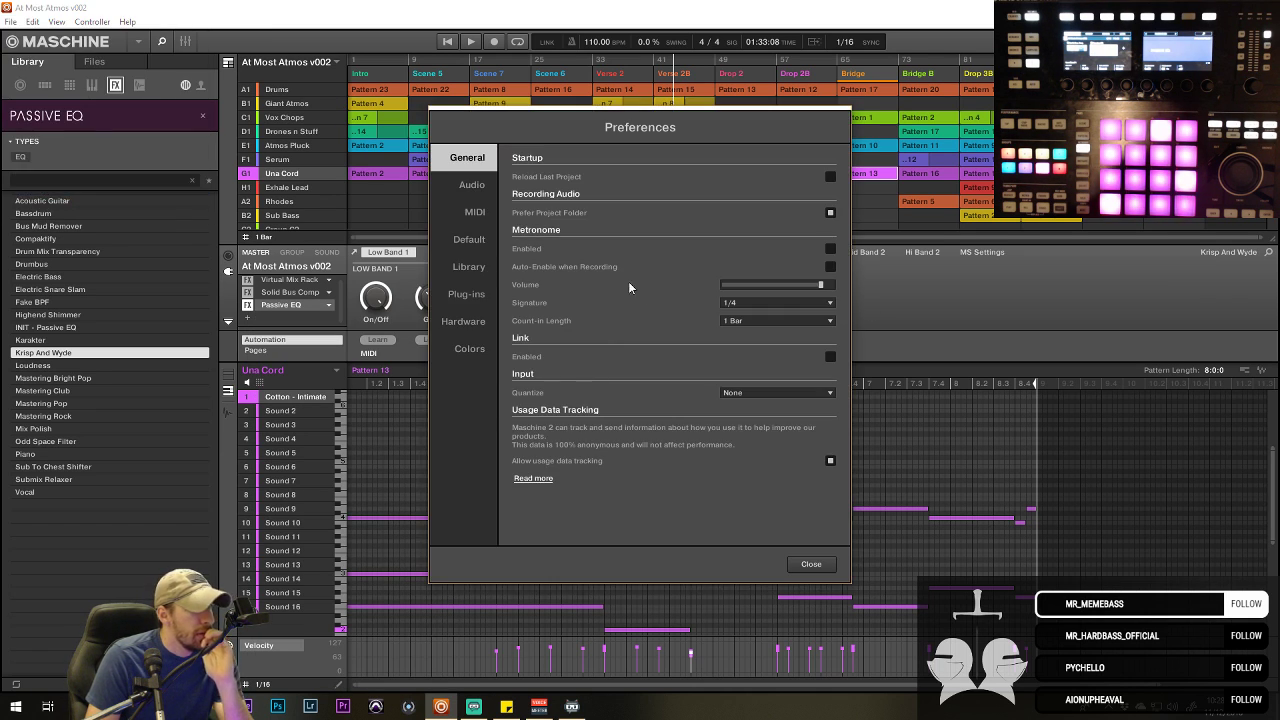
pyautogui.click(455, 210)
pyautogui.click(468, 184)
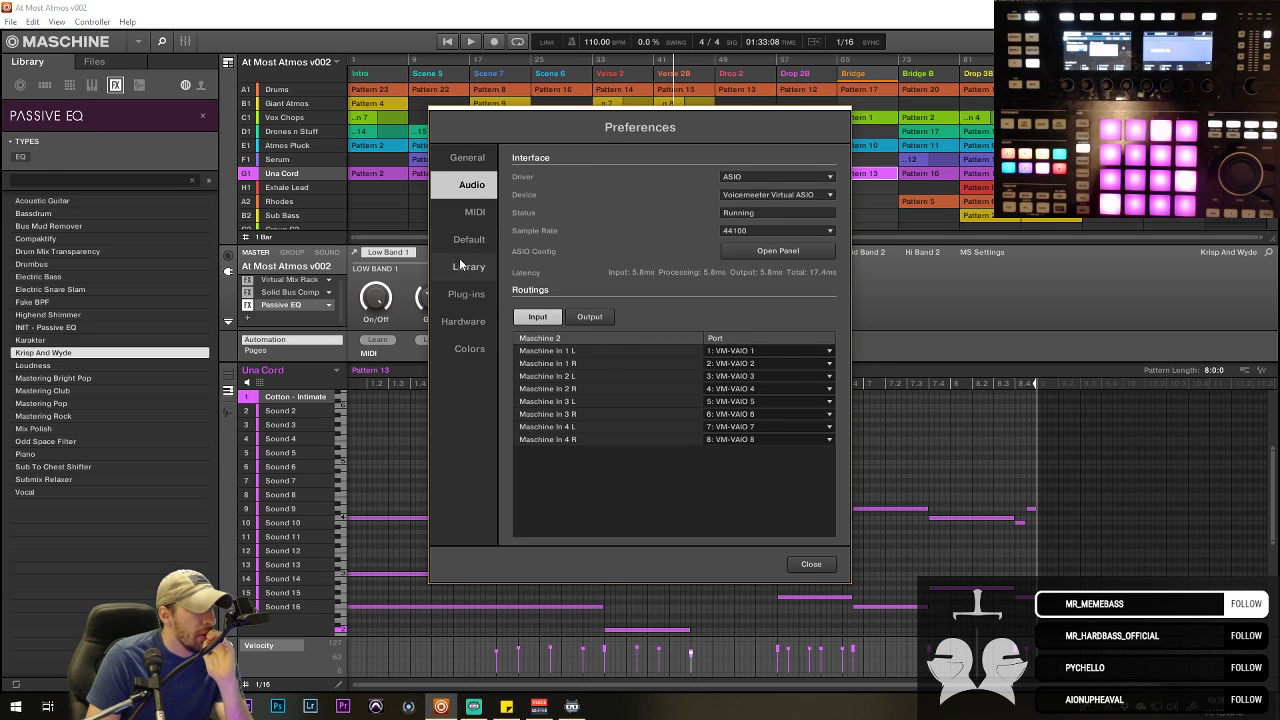
pyautogui.click(465, 266)
pyautogui.click(466, 296)
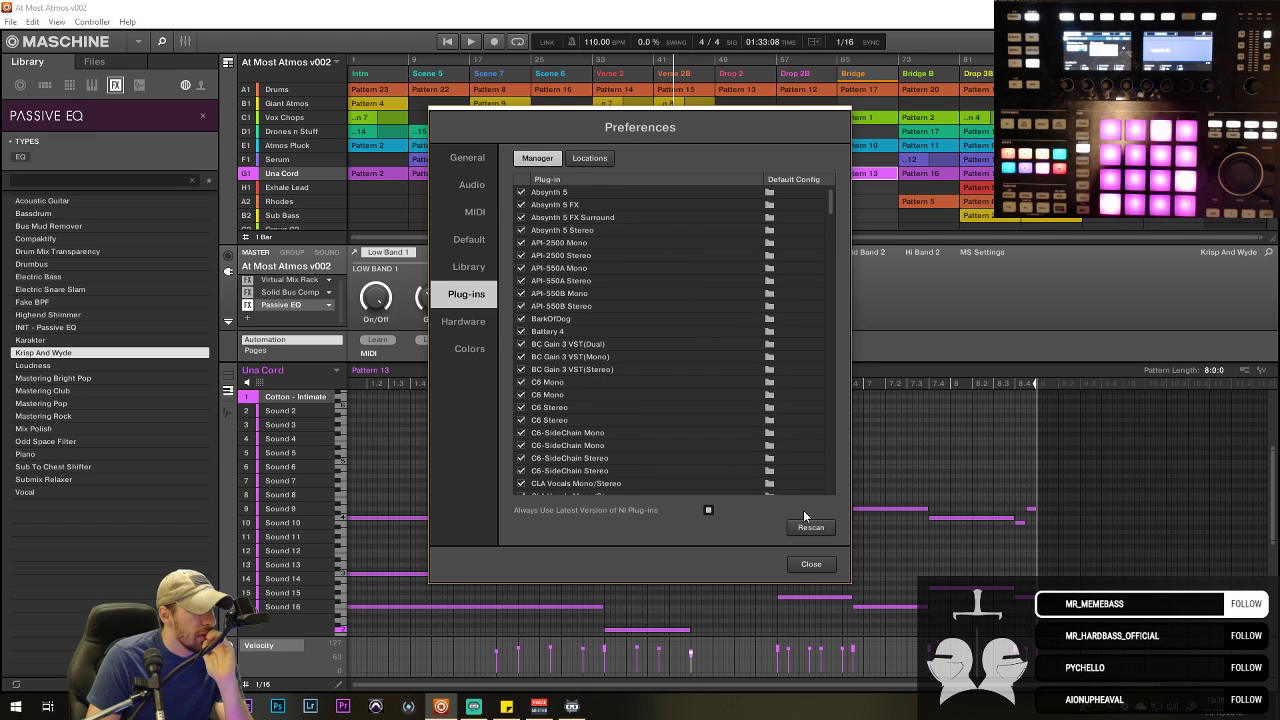
pyautogui.moveTo(839, 204); pyautogui.dragTo(834, 468)
pyautogui.moveTo(842, 405); pyautogui.dragTo(844, 177)
# - Rescan the plug-in locations, wait for the scan to finish, and close the preferences
pyautogui.click(580, 159)
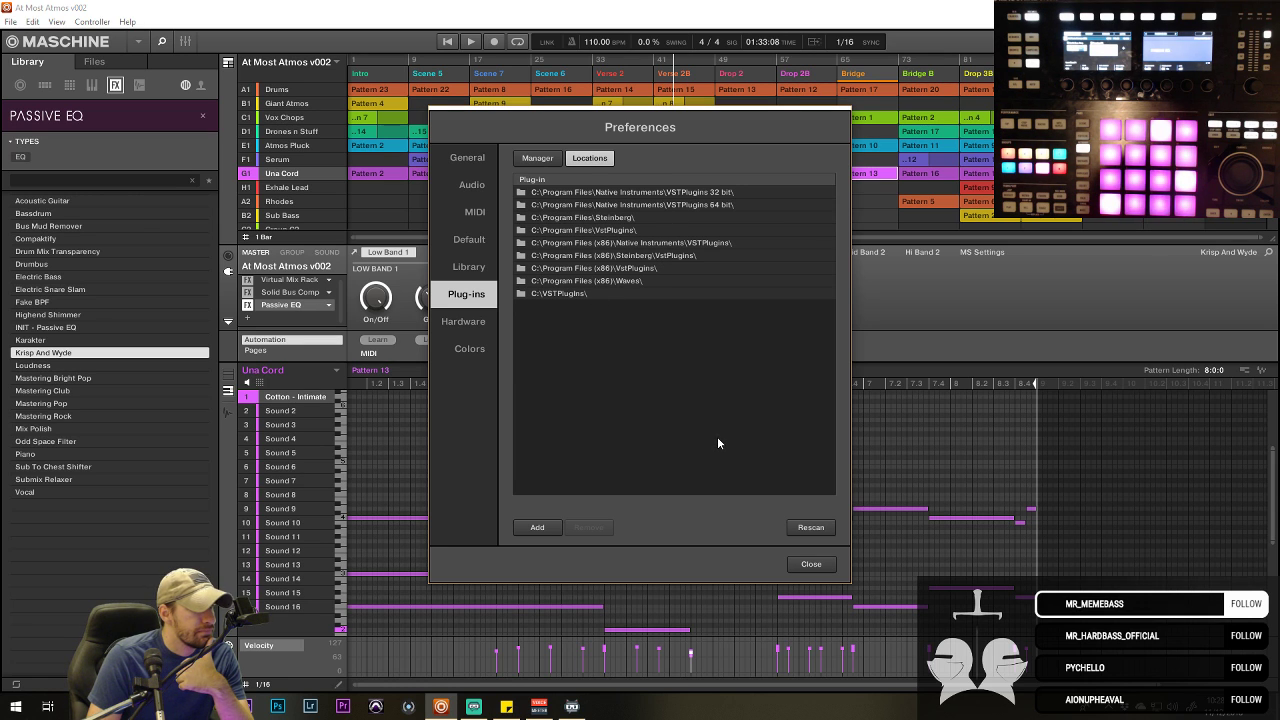
pyautogui.click(811, 528)
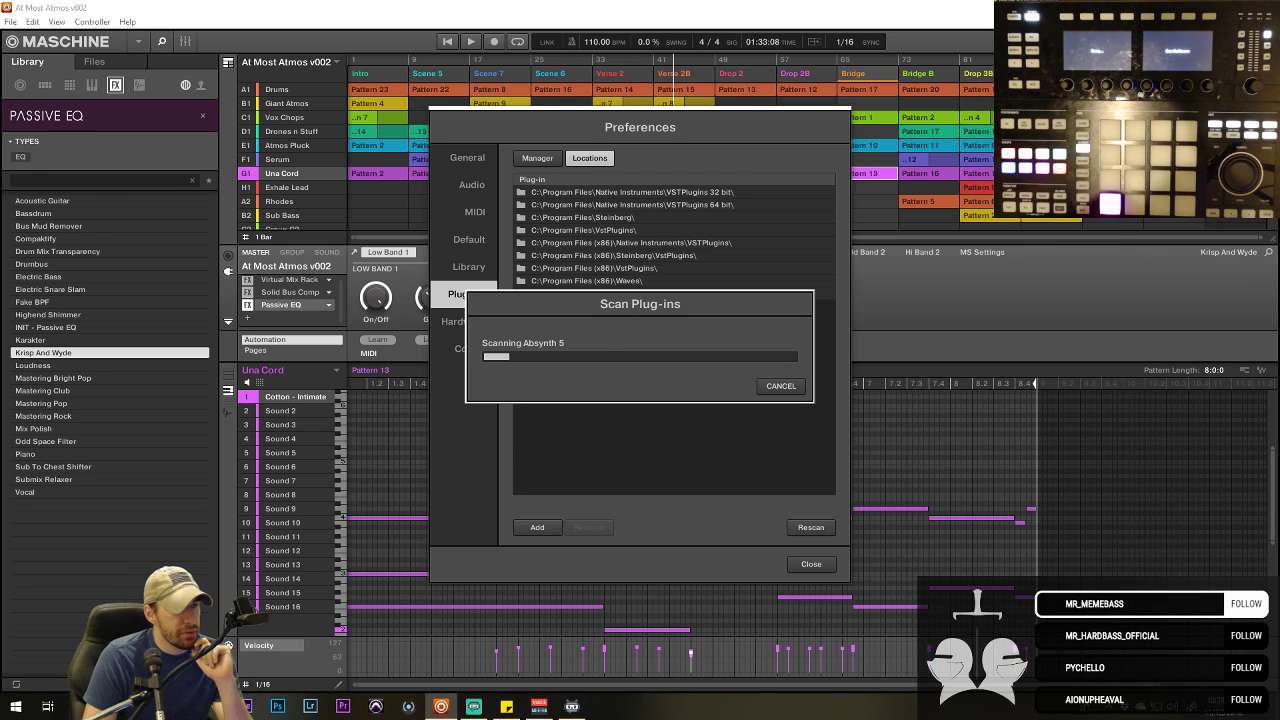
pyautogui.hotkey('alt', 'Tab')
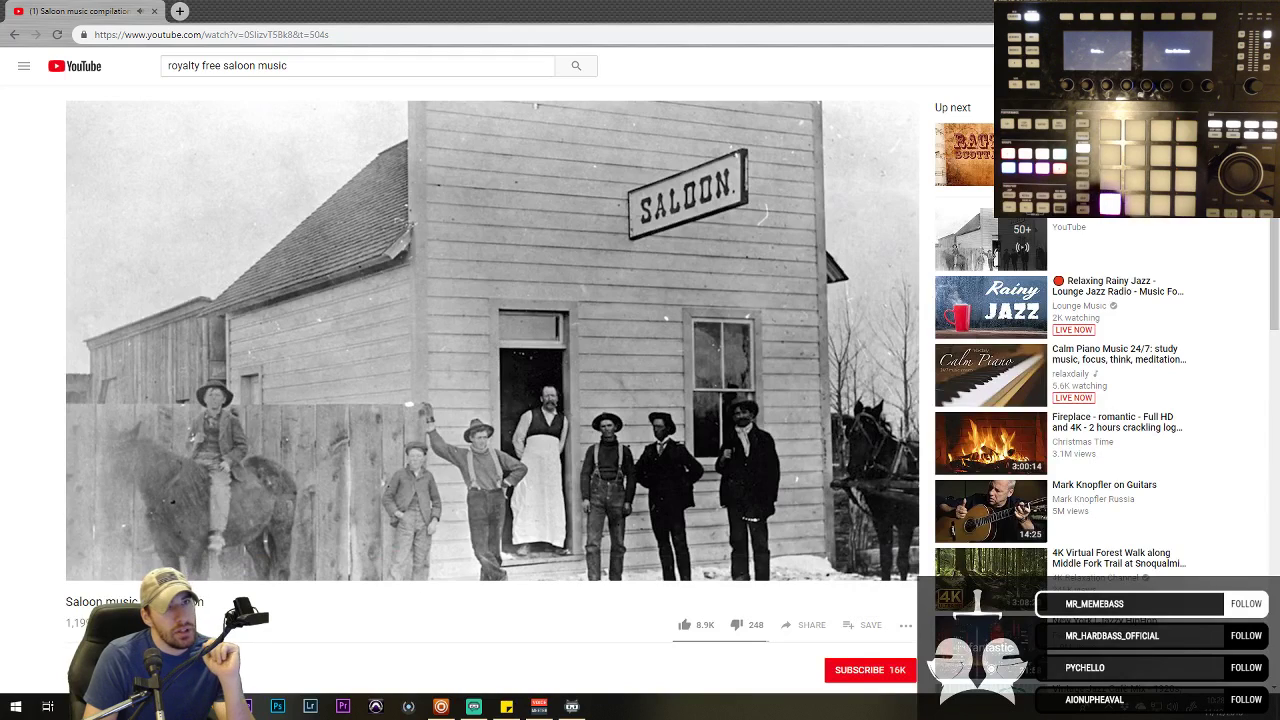
pyautogui.hotkey('alt', 'Tab')
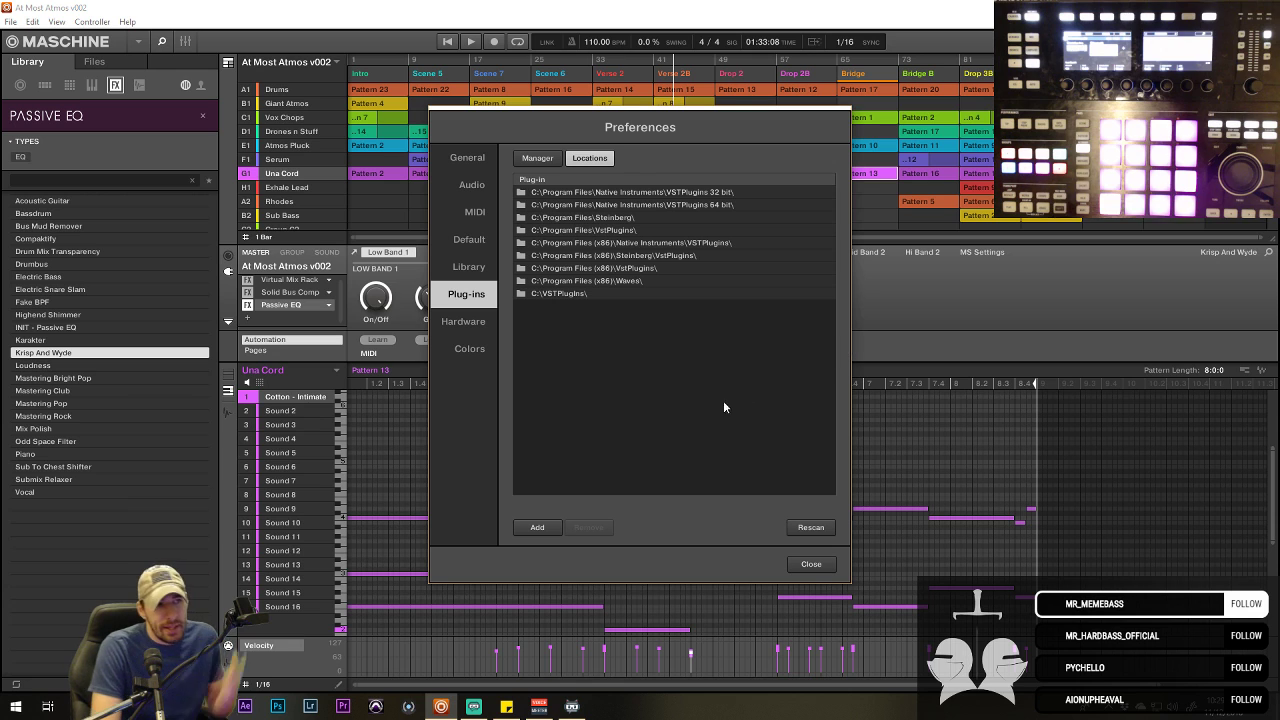
pyautogui.click(810, 565)
# - Add the Voxengo SPAN plug-in to the master's effect chain after Passive EQ
pyautogui.click(267, 318)
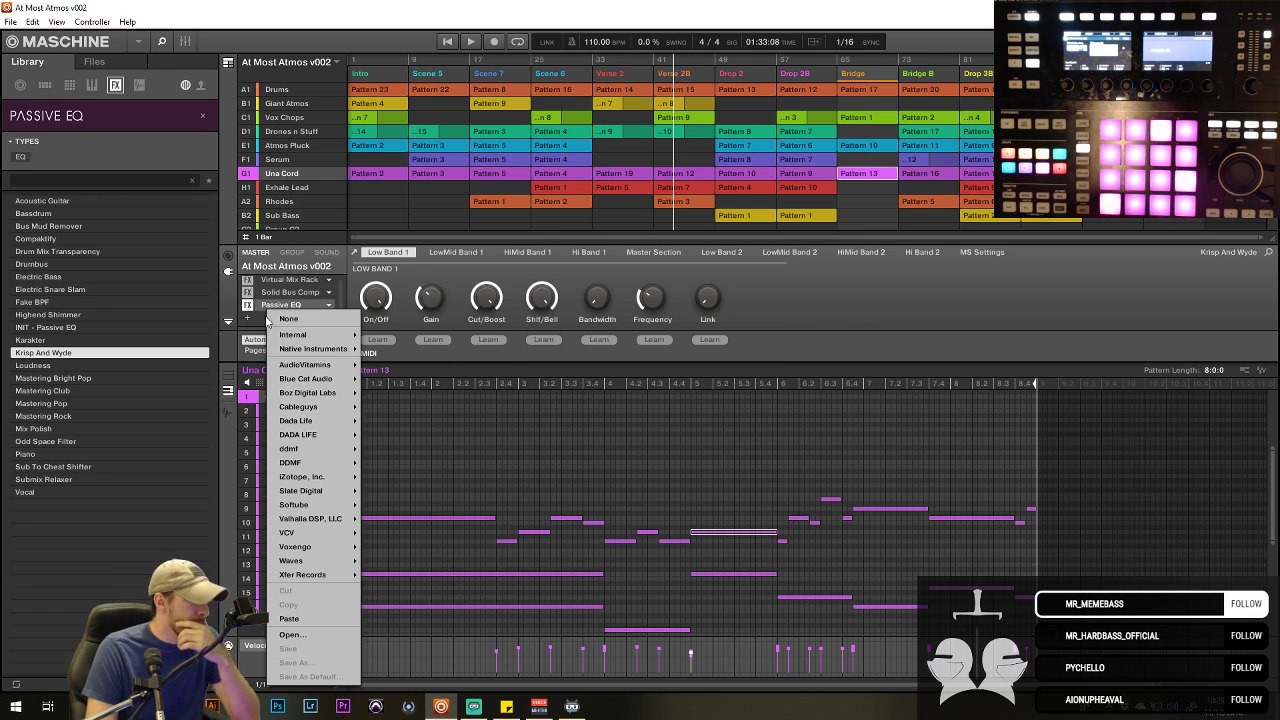
pyautogui.moveTo(306, 350)
pyautogui.moveTo(323, 553)
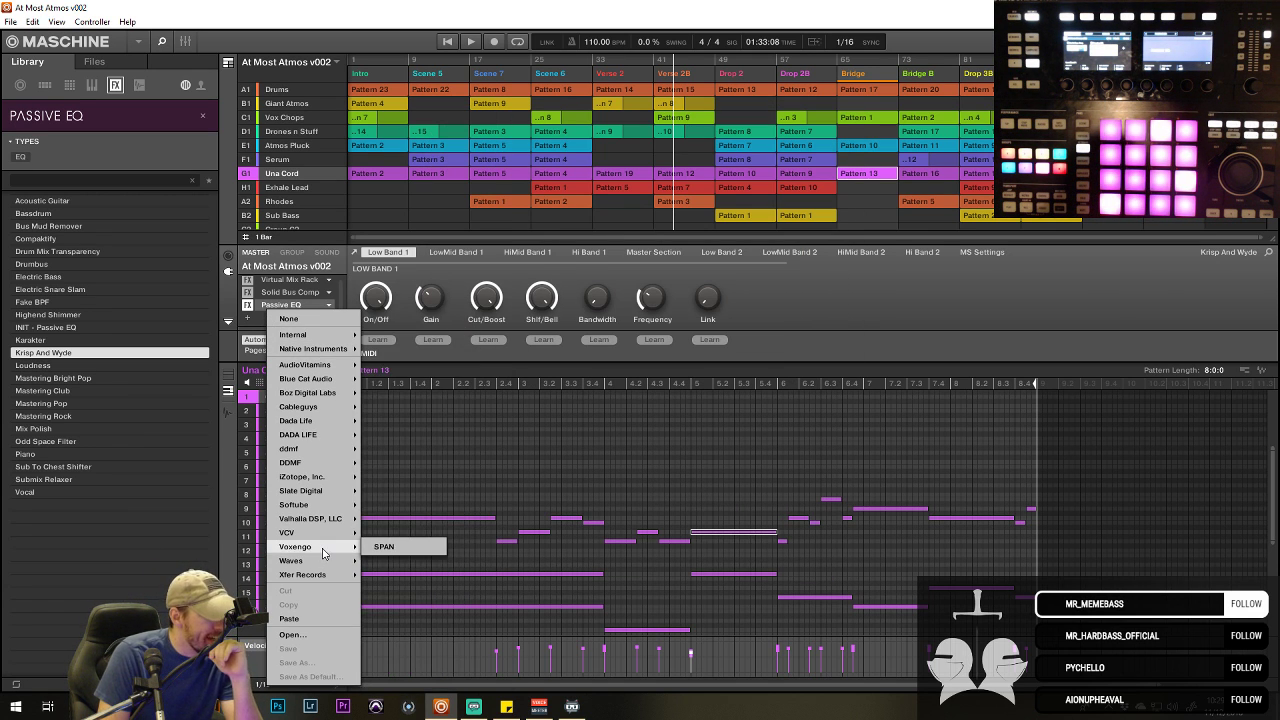
pyautogui.click(384, 548)
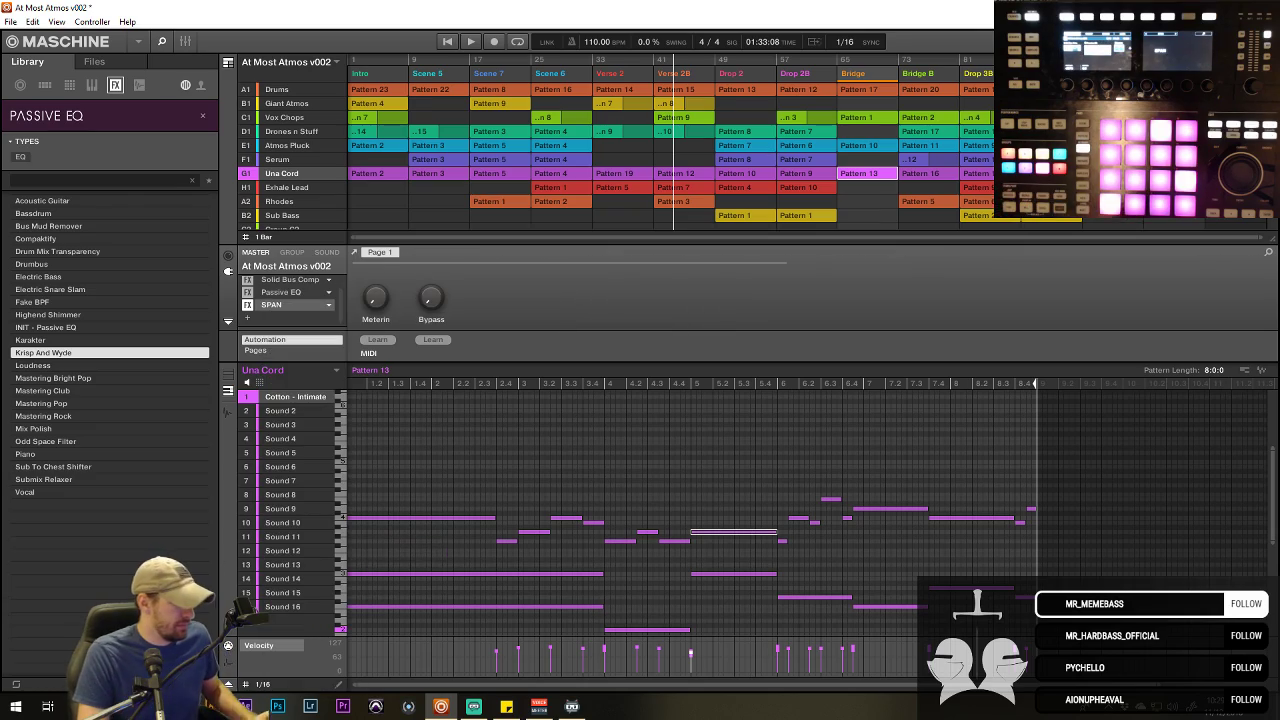
# - Switch to the browser, pause the saloon music video, and return to Maschine
pyautogui.hotkey('alt', 'Tab')
pyautogui.press('space')
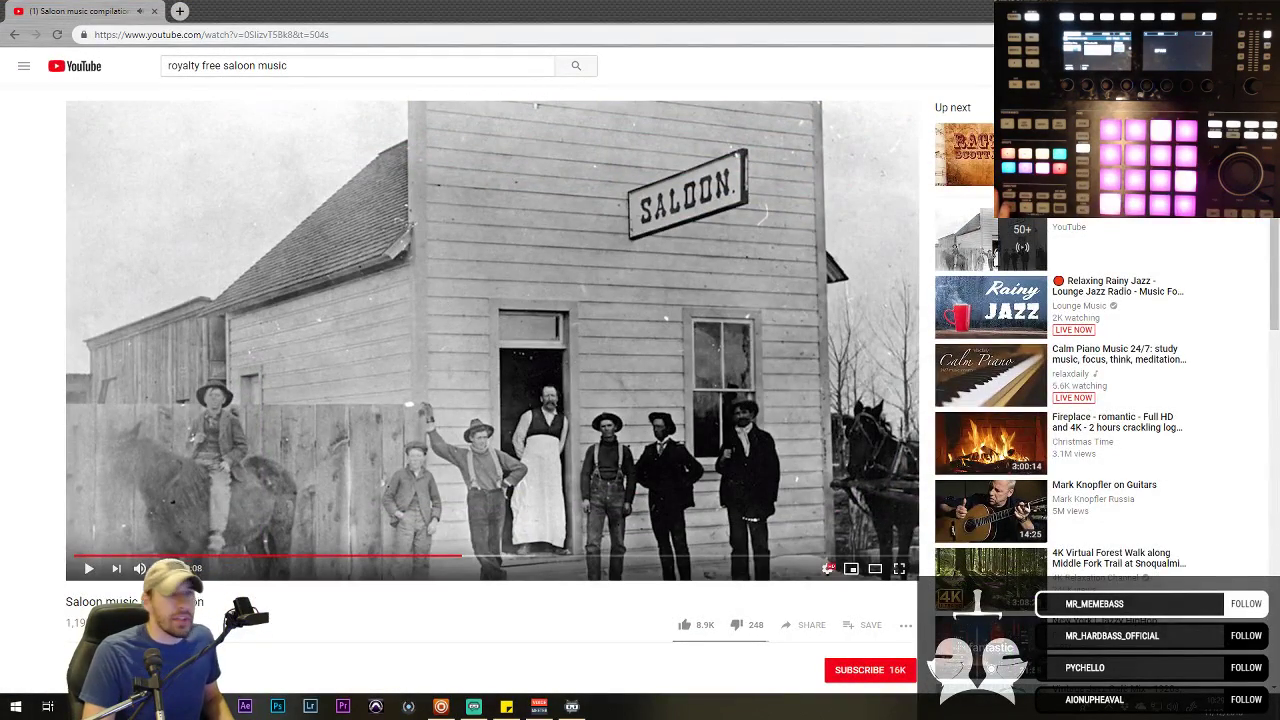
pyautogui.hotkey('alt', 'Tab')
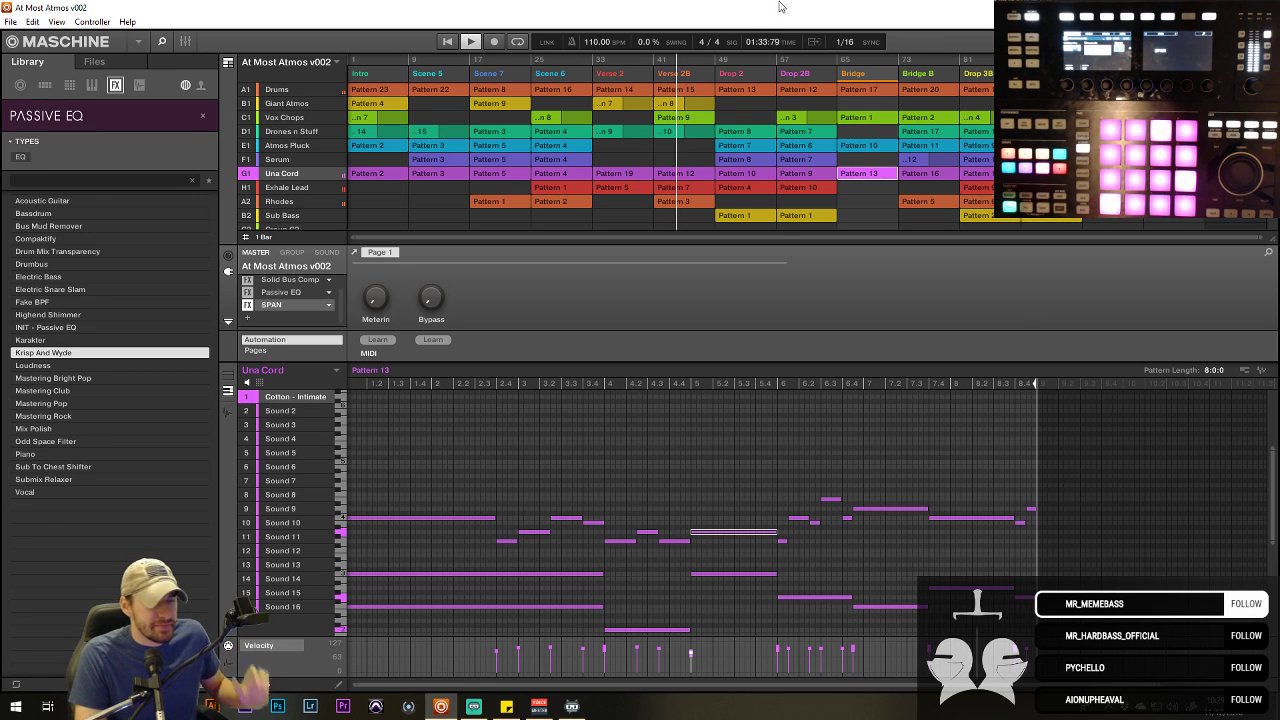
# - Open SPAN's window on the master and examine the spectrum, output levels and statistics while the track plays through the Drop 2 sections
pyautogui.click(268, 304)
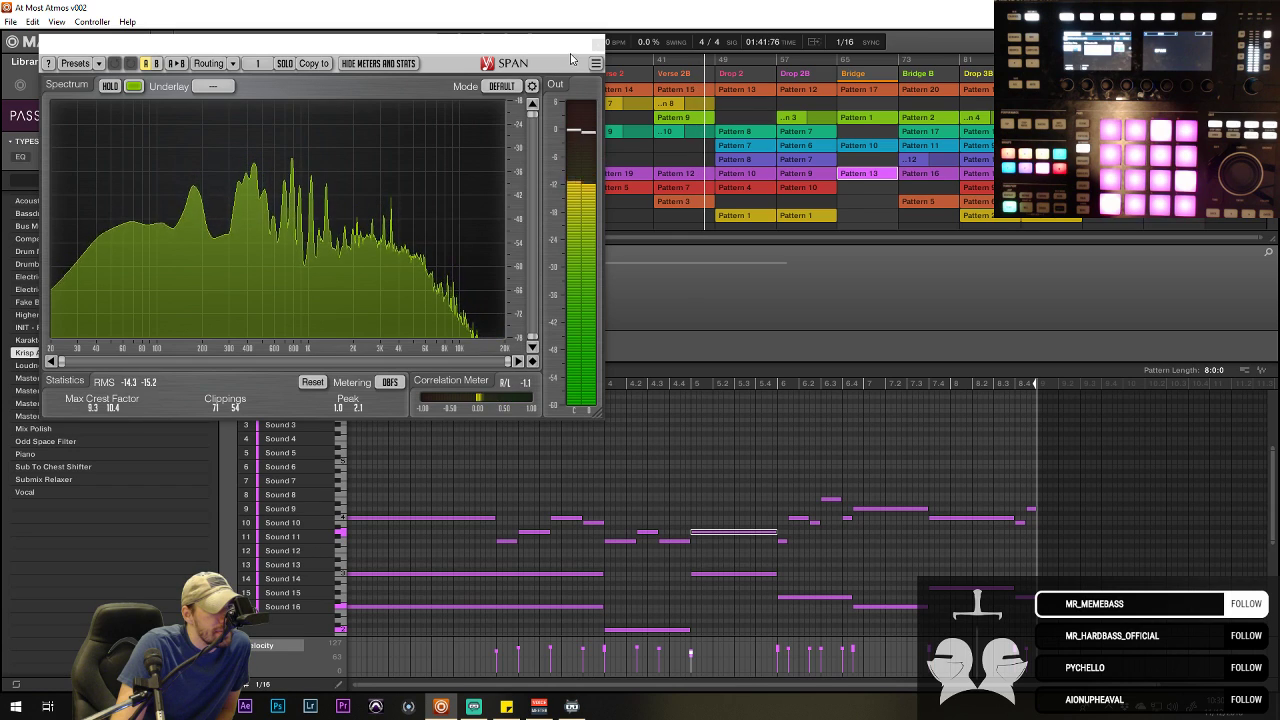
pyautogui.moveTo(573, 63); pyautogui.dragTo(822, 193)
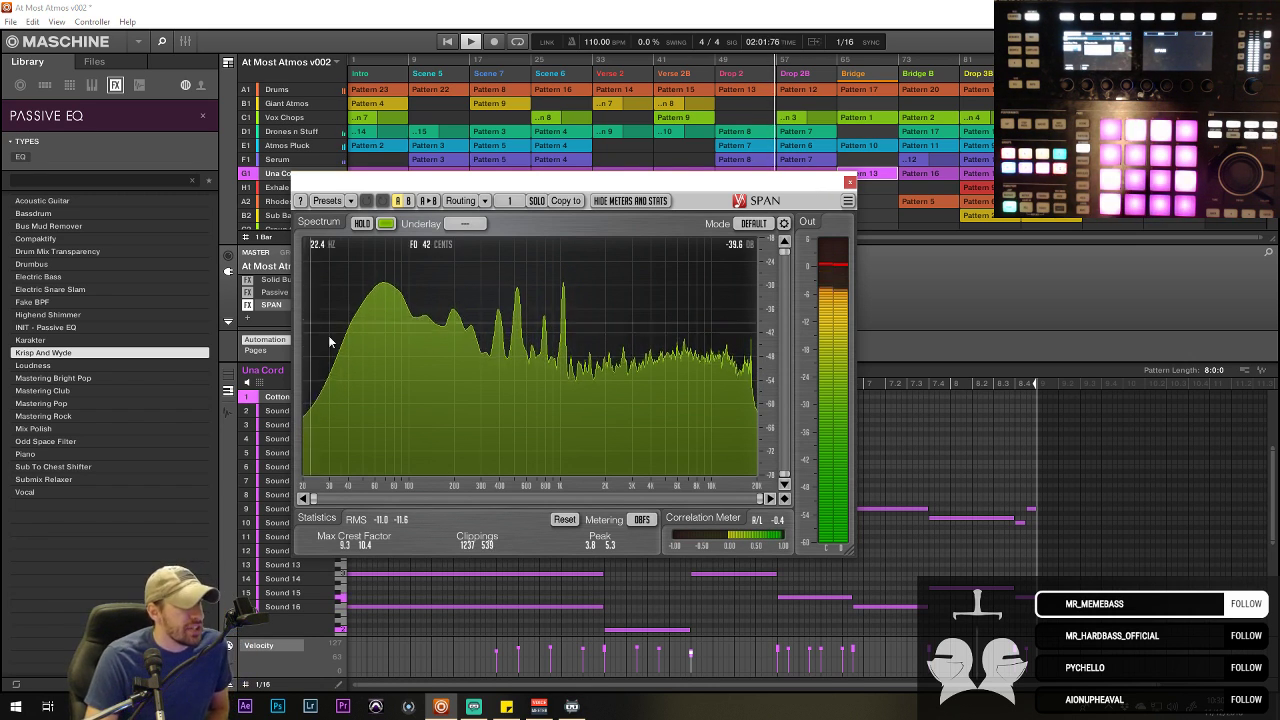
pyautogui.click(641, 520)
pyautogui.click(641, 393)
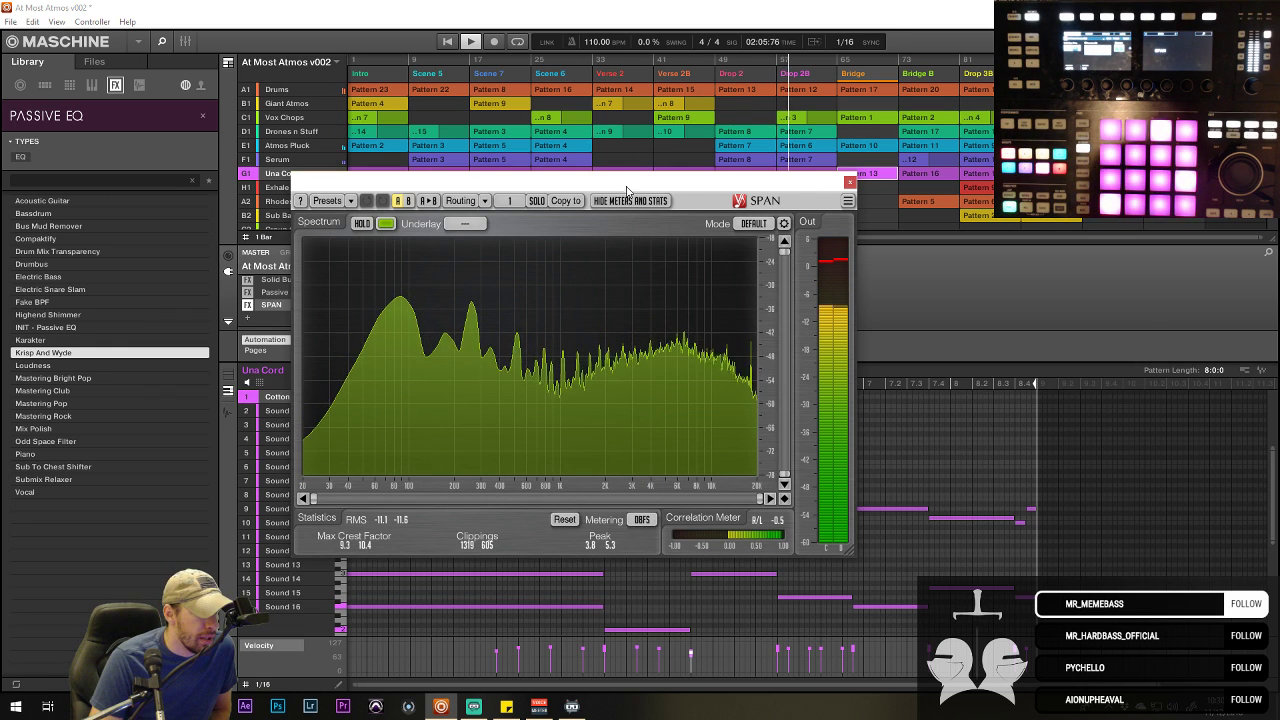
pyautogui.moveTo(641, 199); pyautogui.dragTo(805, 245)
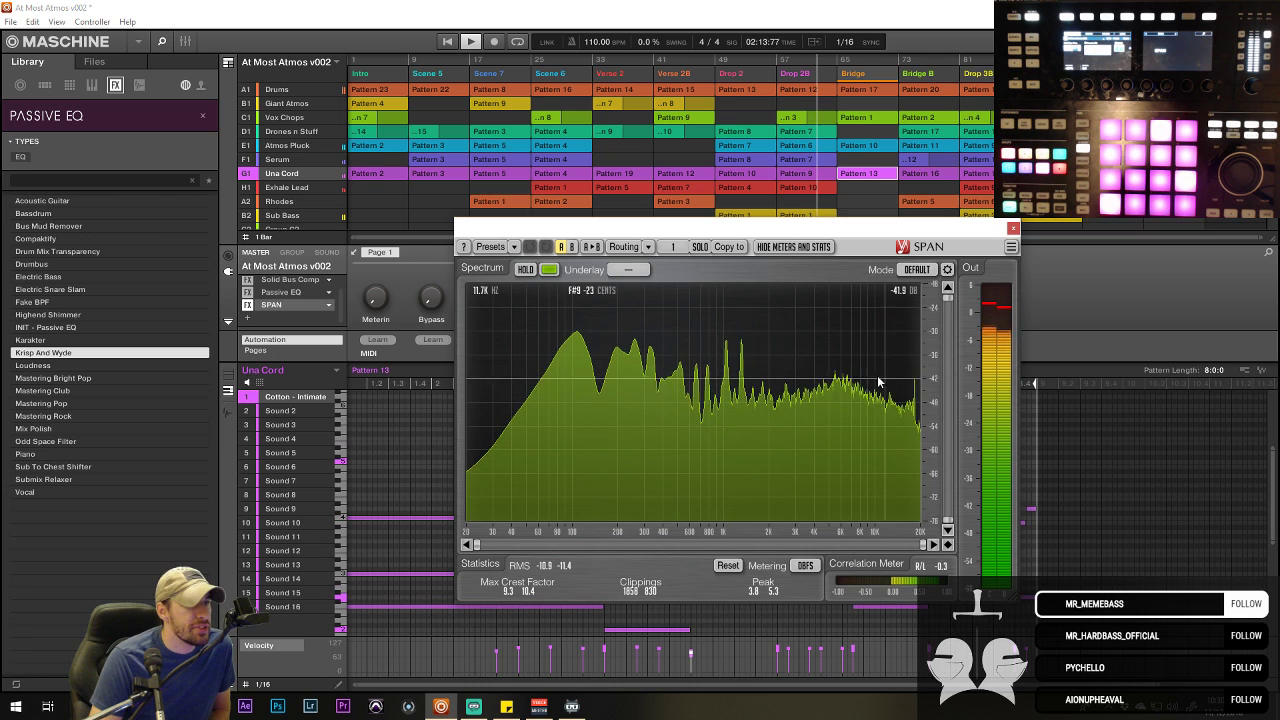
pyautogui.click(463, 247)
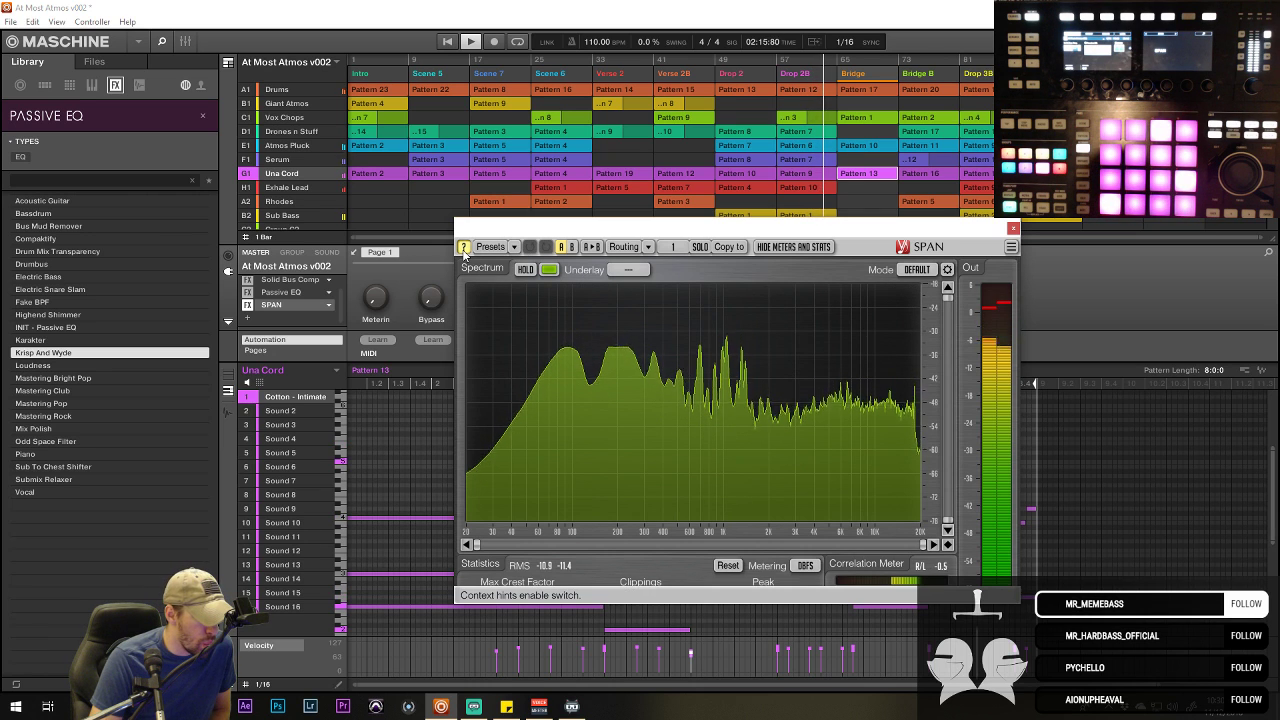
pyautogui.click(463, 247)
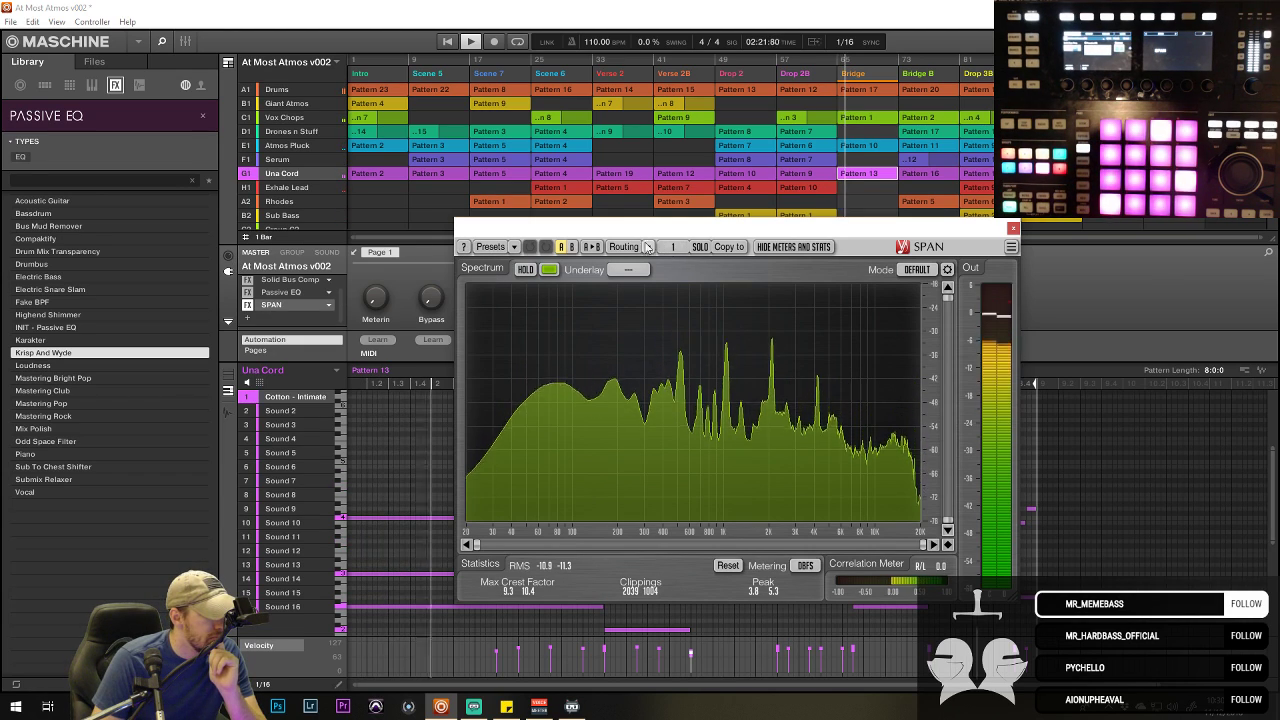
# - Watch the master's spectrum in SPAN from the Bridge onward, and close and bypass the analyzer
pyautogui.moveTo(638, 233); pyautogui.dragTo(725, 184)
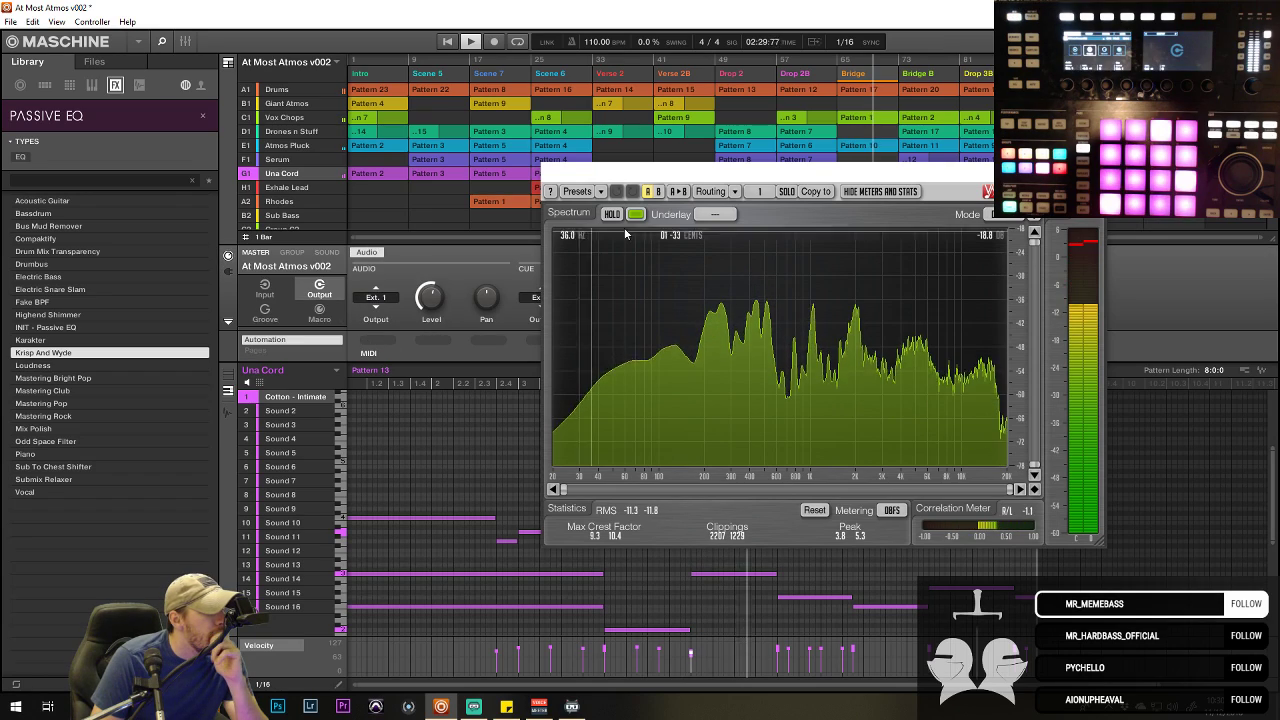
pyautogui.moveTo(731, 178); pyautogui.dragTo(536, 391)
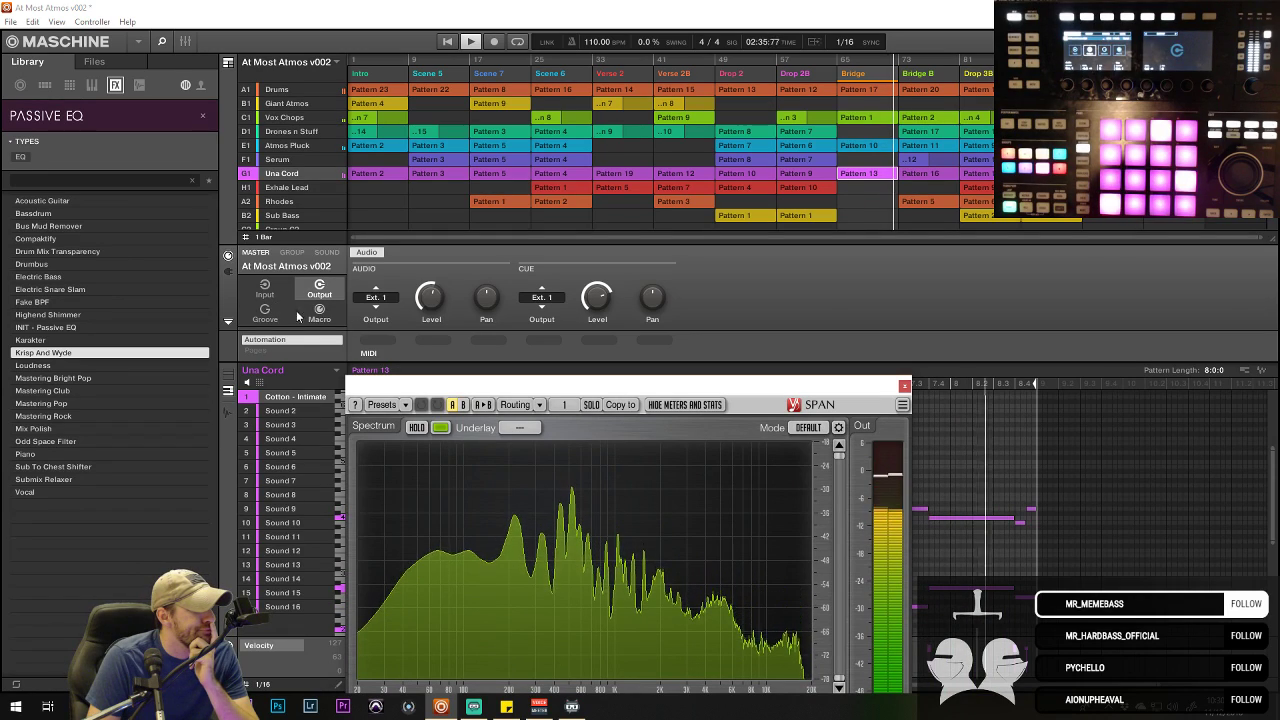
pyautogui.click(230, 272)
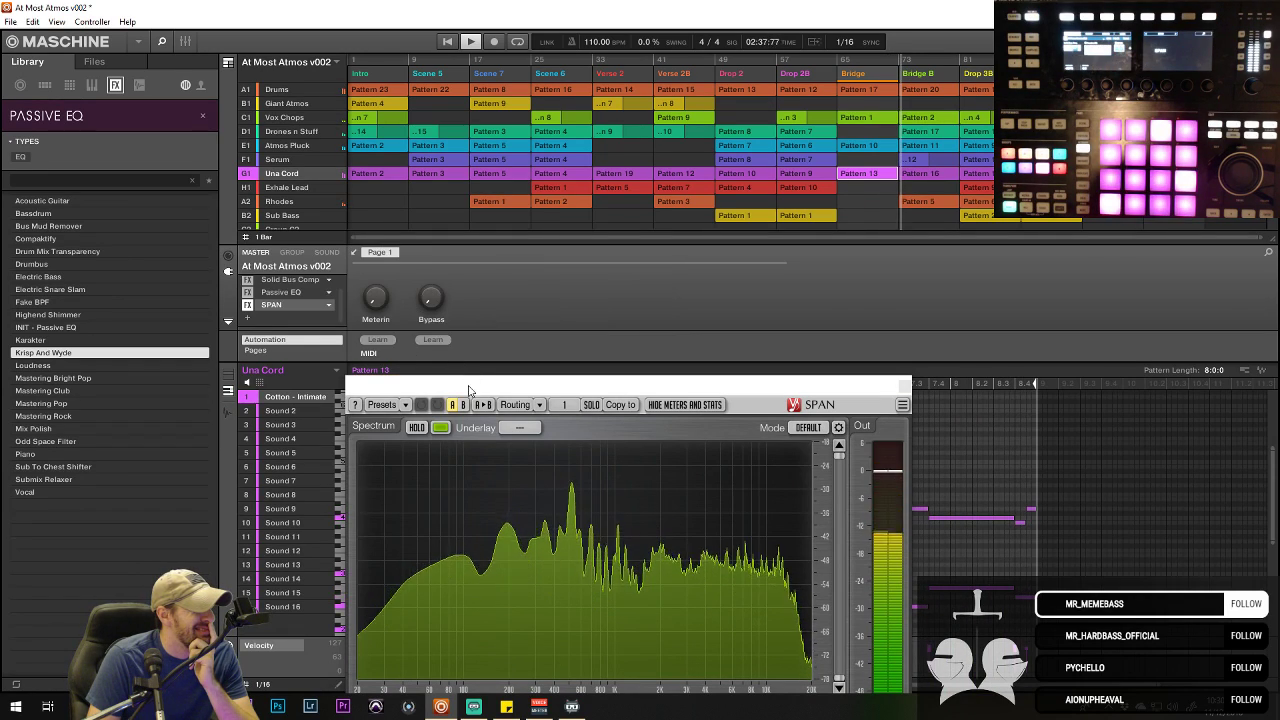
pyautogui.moveTo(466, 388); pyautogui.dragTo(665, 160)
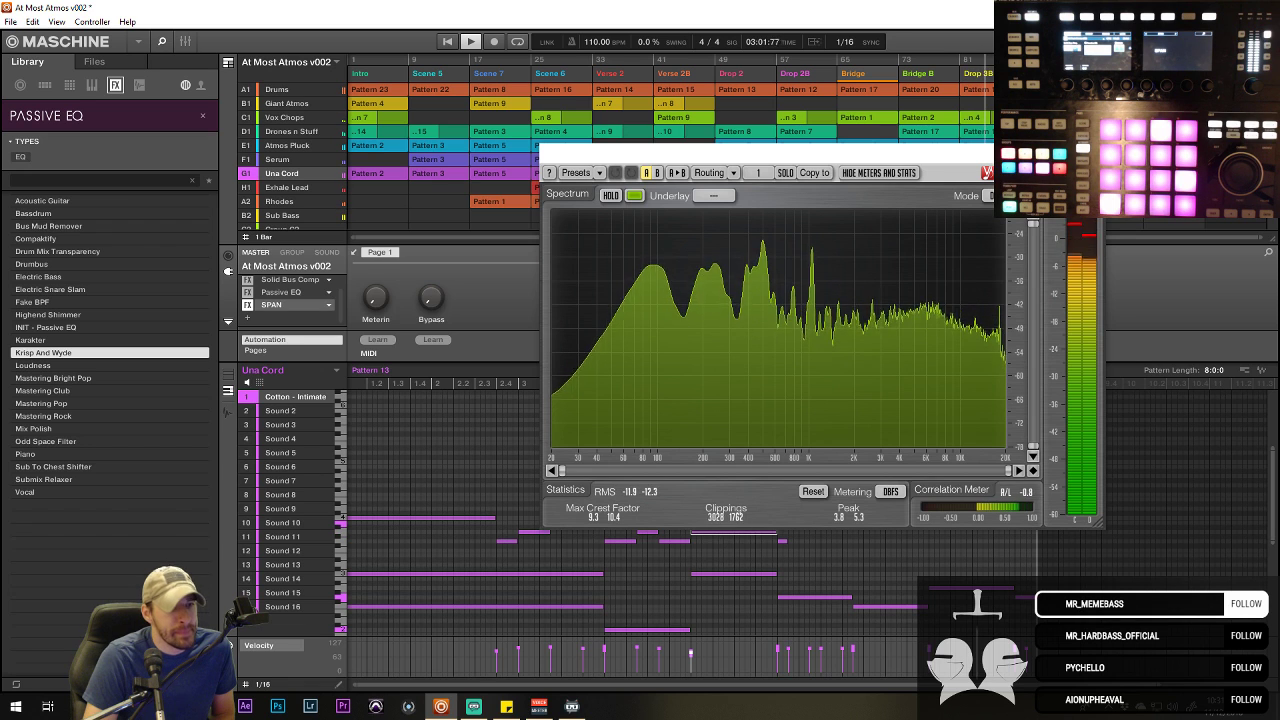
pyautogui.click(986, 172)
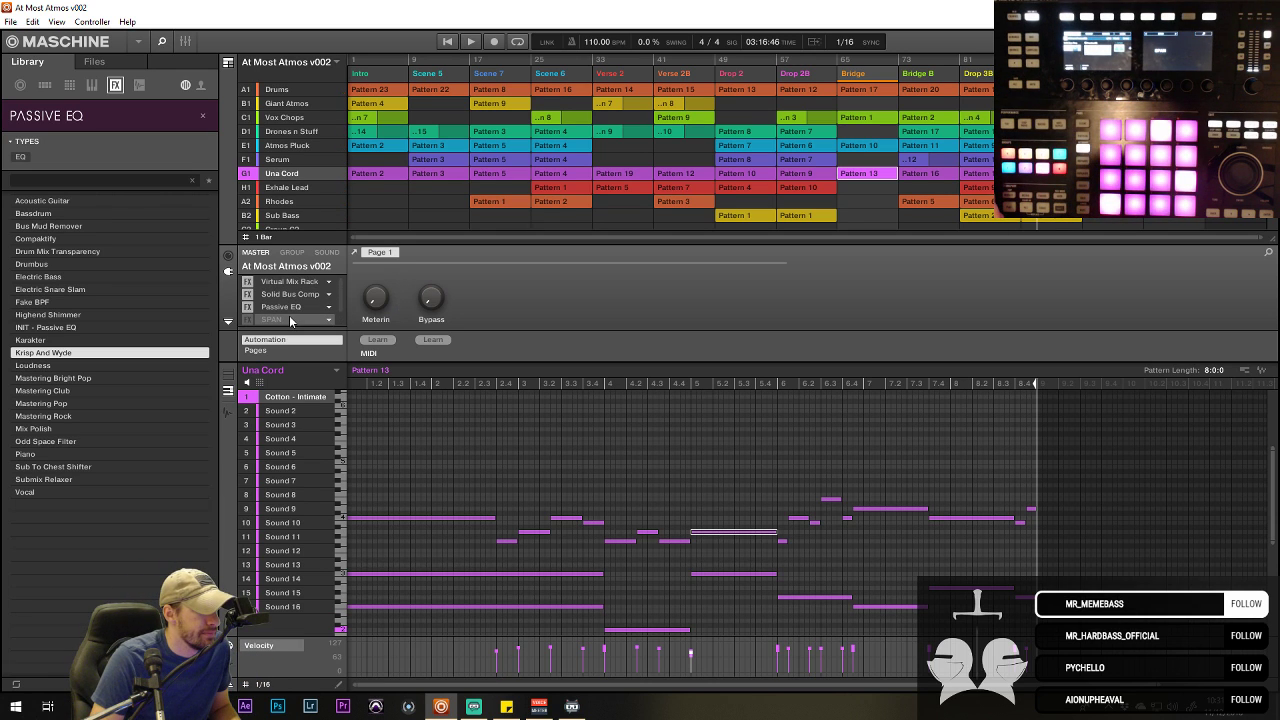
# - Enable looping for the arrangement and open the settings for exporting the song as audio
pyautogui.click(517, 42)
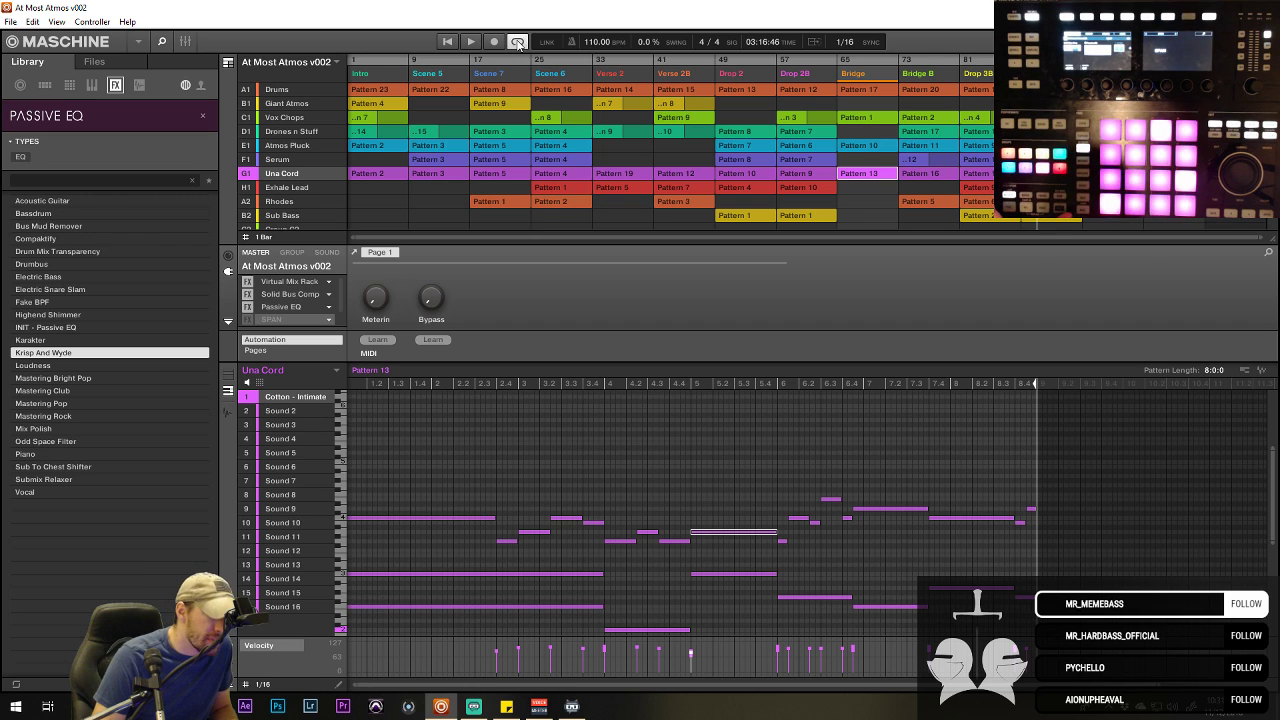
pyautogui.click(10, 21)
pyautogui.moveTo(31, 25)
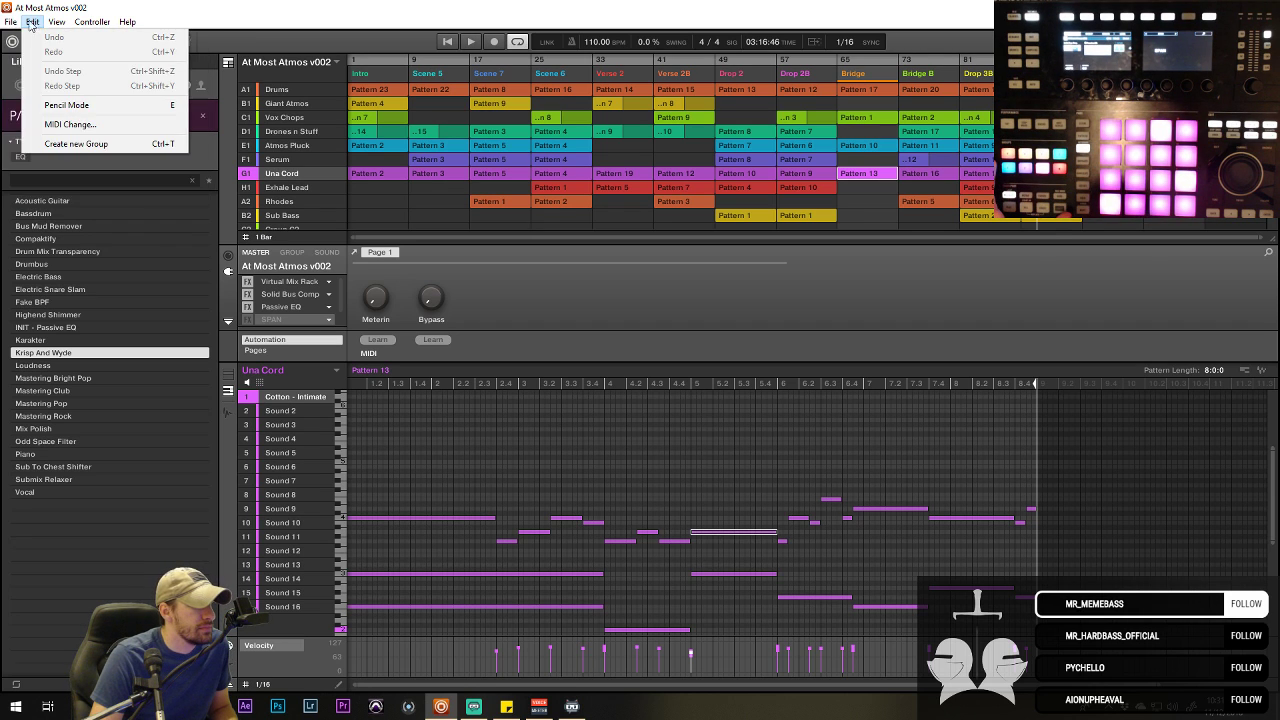
pyautogui.click(67, 146)
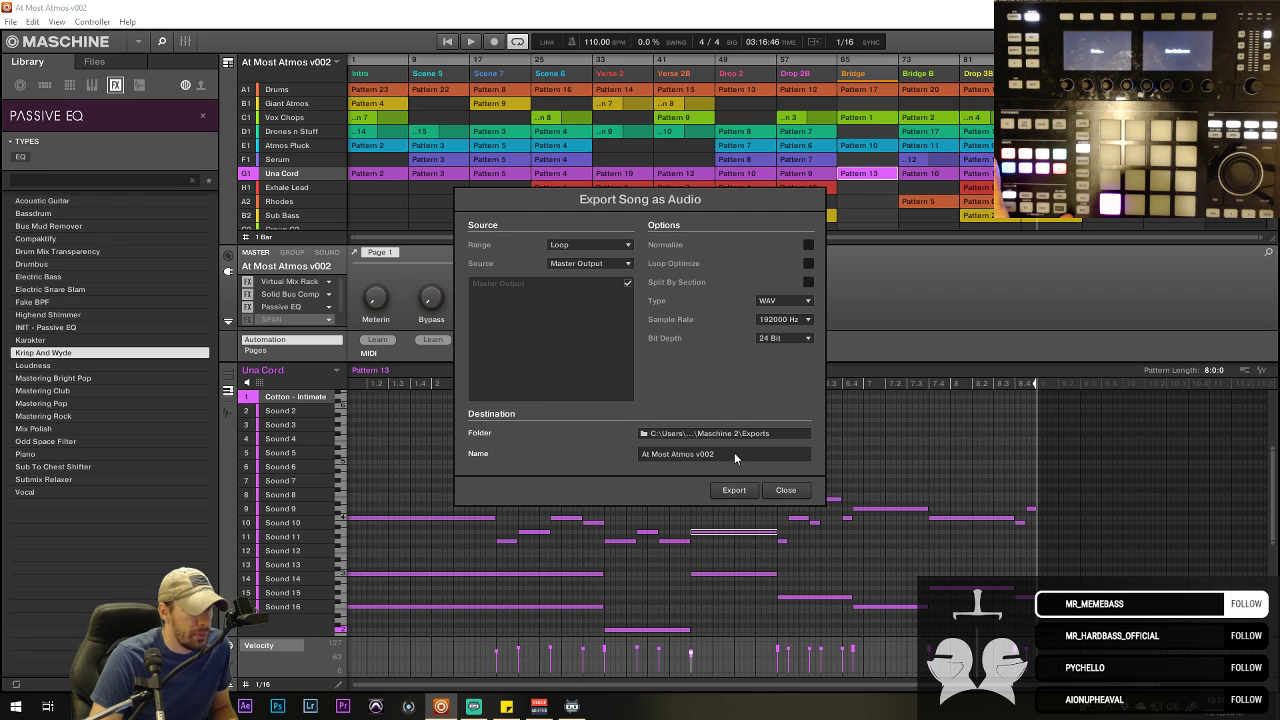
# - Set the exported file's name to "At Most Atmos"
pyautogui.moveTo(736, 456); pyautogui.dragTo(691, 456)
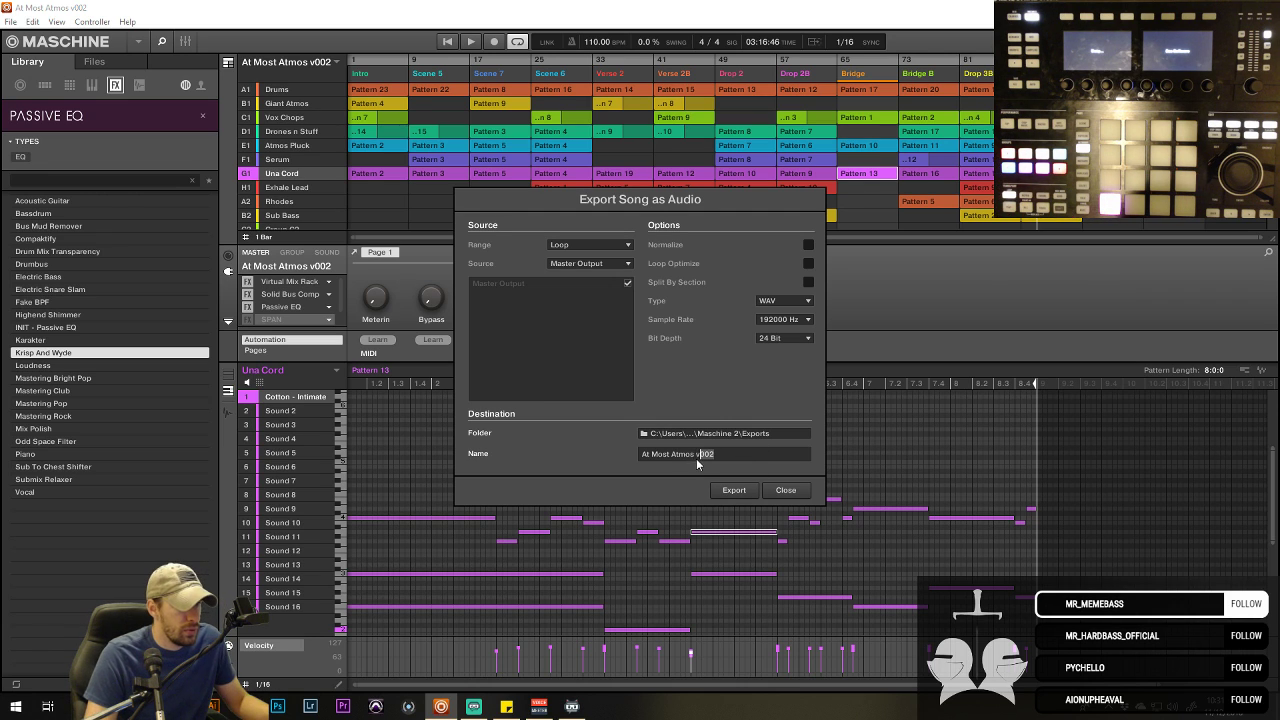
pyautogui.press('BackSpace')
pyautogui.press('Return')
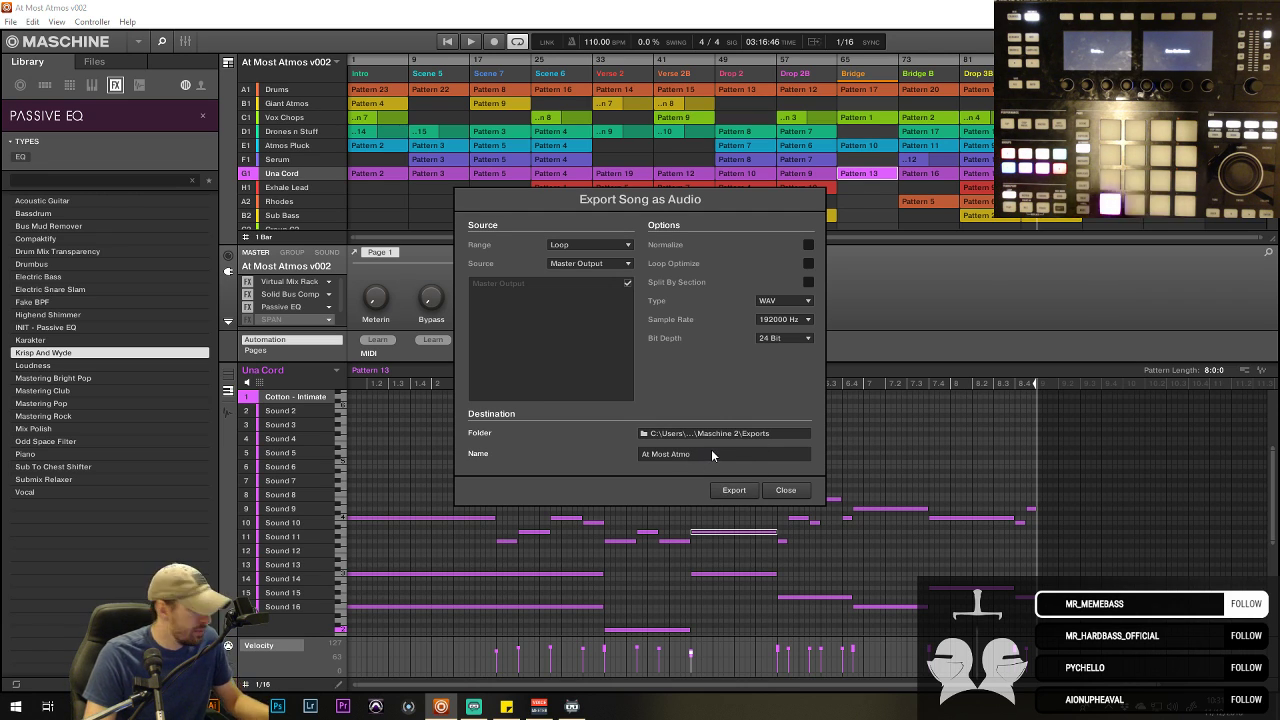
# - Browse for the export destination and select the KISA folder on the HDD (E:) drive
pyautogui.click(736, 433)
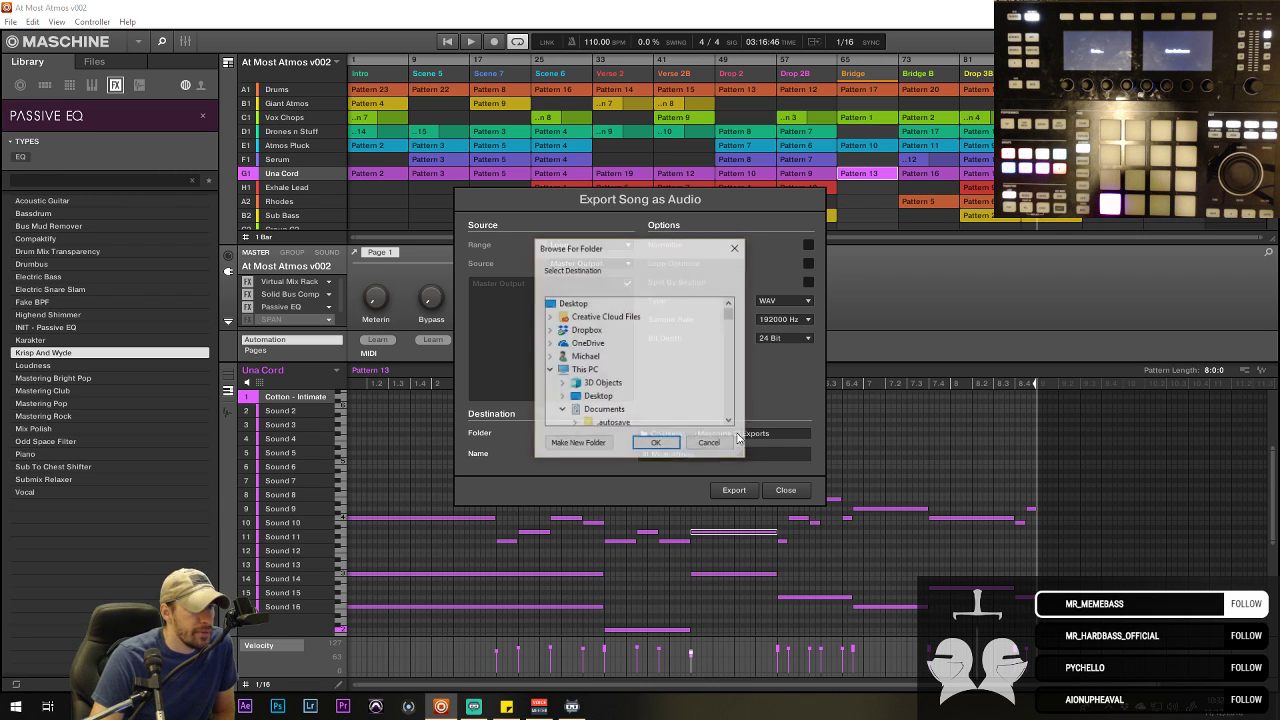
pyautogui.scroll(-5, 600, 380)
pyautogui.scroll(-3, 600, 380)
pyautogui.doubleClick(600, 372)
pyautogui.scroll(-1, 600, 380)
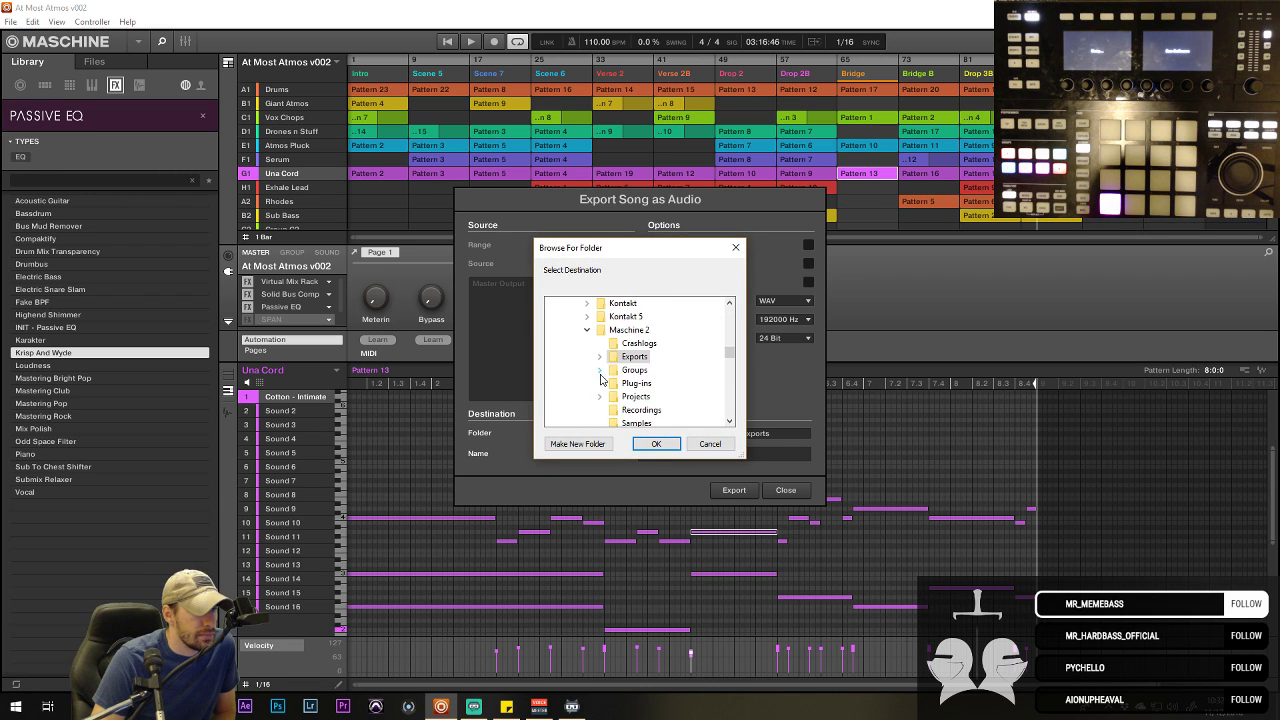
pyautogui.scroll(2, 600, 380)
pyautogui.scroll(-1, 600, 380)
pyautogui.scroll(8, 600, 380)
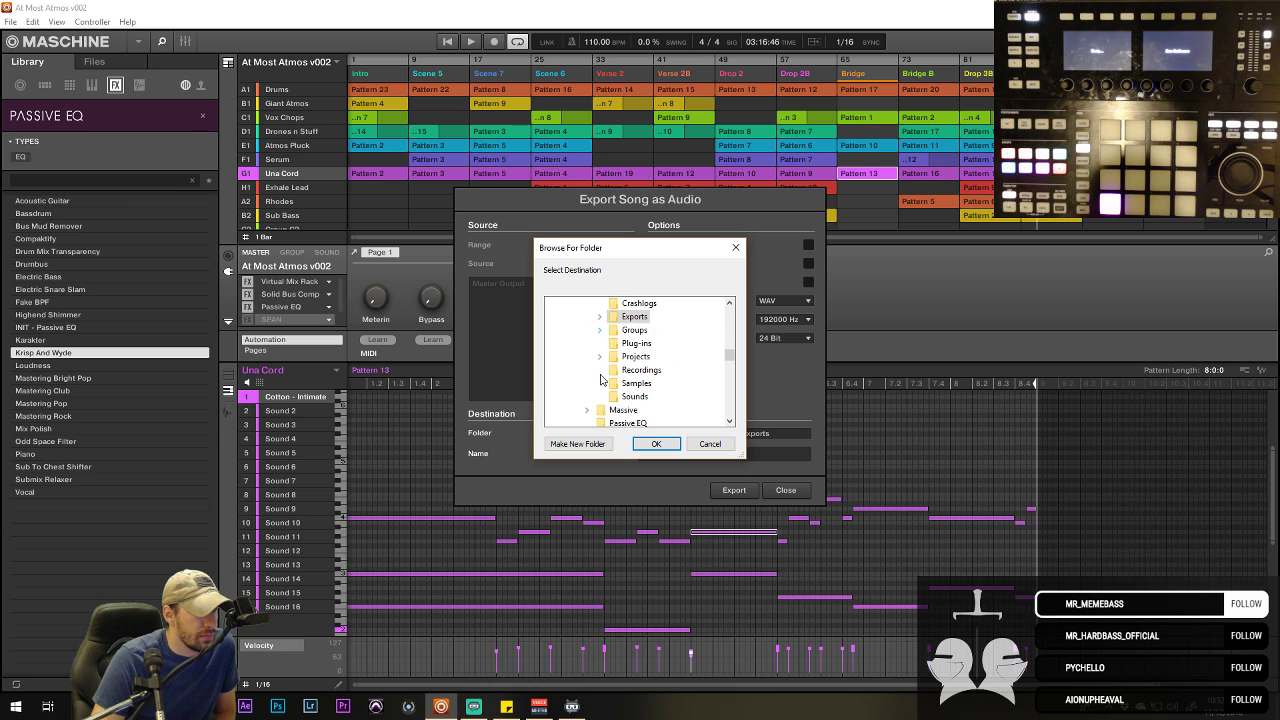
pyautogui.scroll(3, 600, 380)
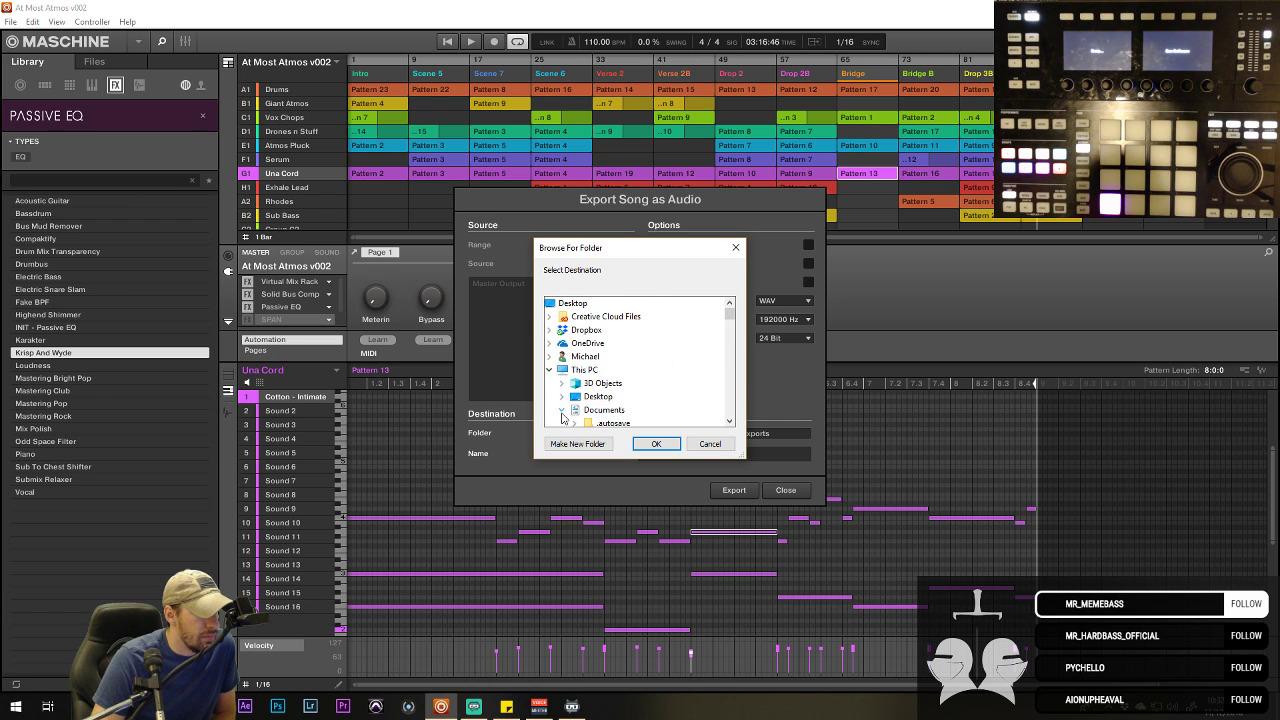
pyautogui.scroll(-15, 580, 370)
pyautogui.click(564, 344)
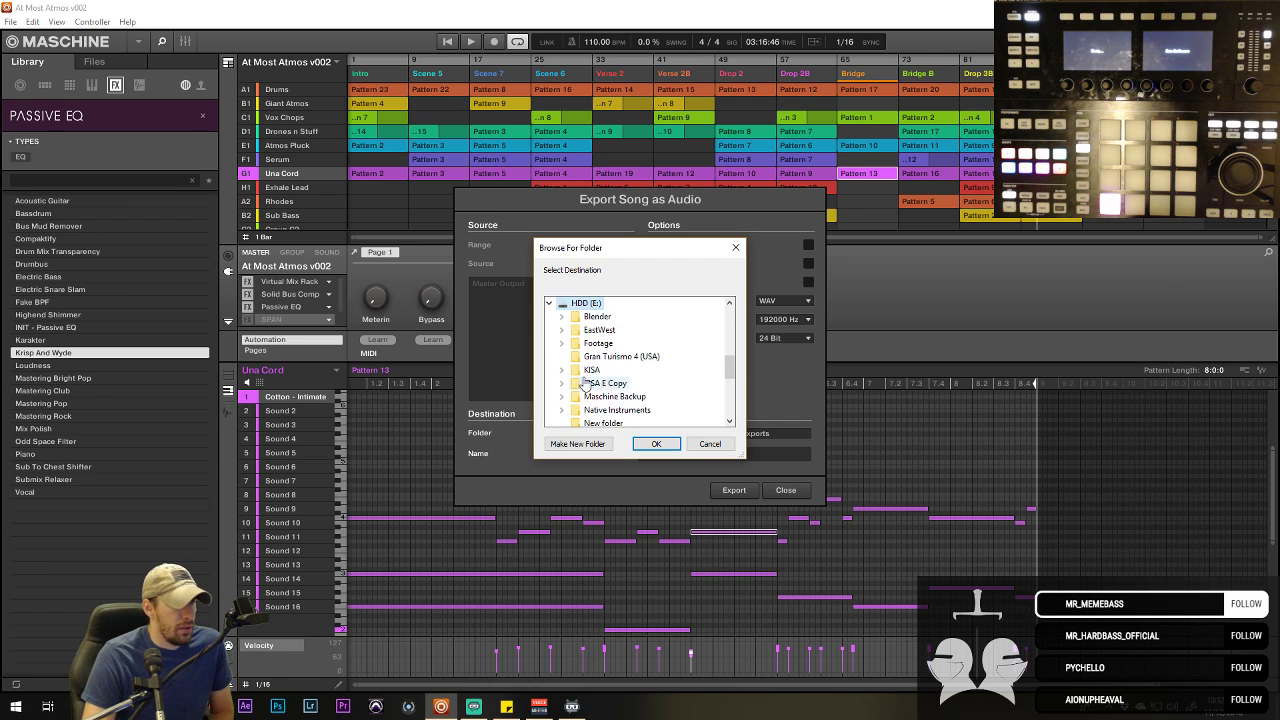
pyautogui.scroll(-5, 598, 350)
pyautogui.doubleClick(596, 332)
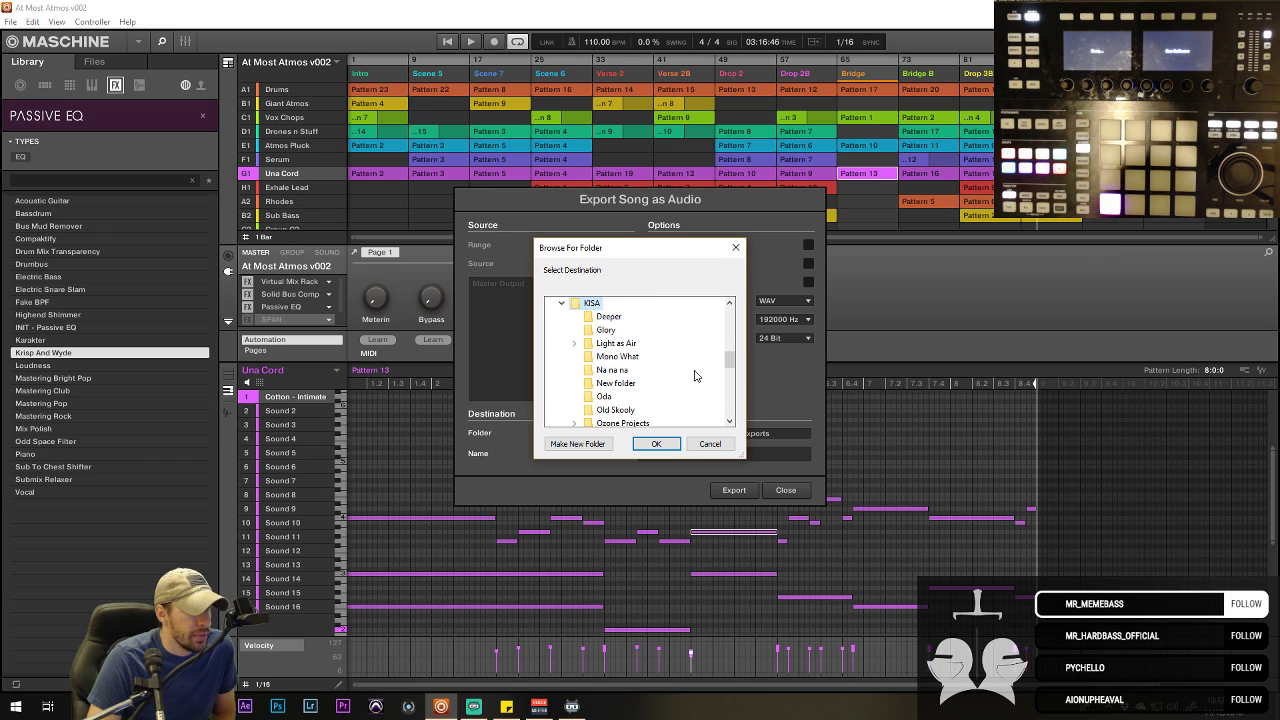
pyautogui.scroll(-5, 696, 375)
pyautogui.scroll(3, 696, 375)
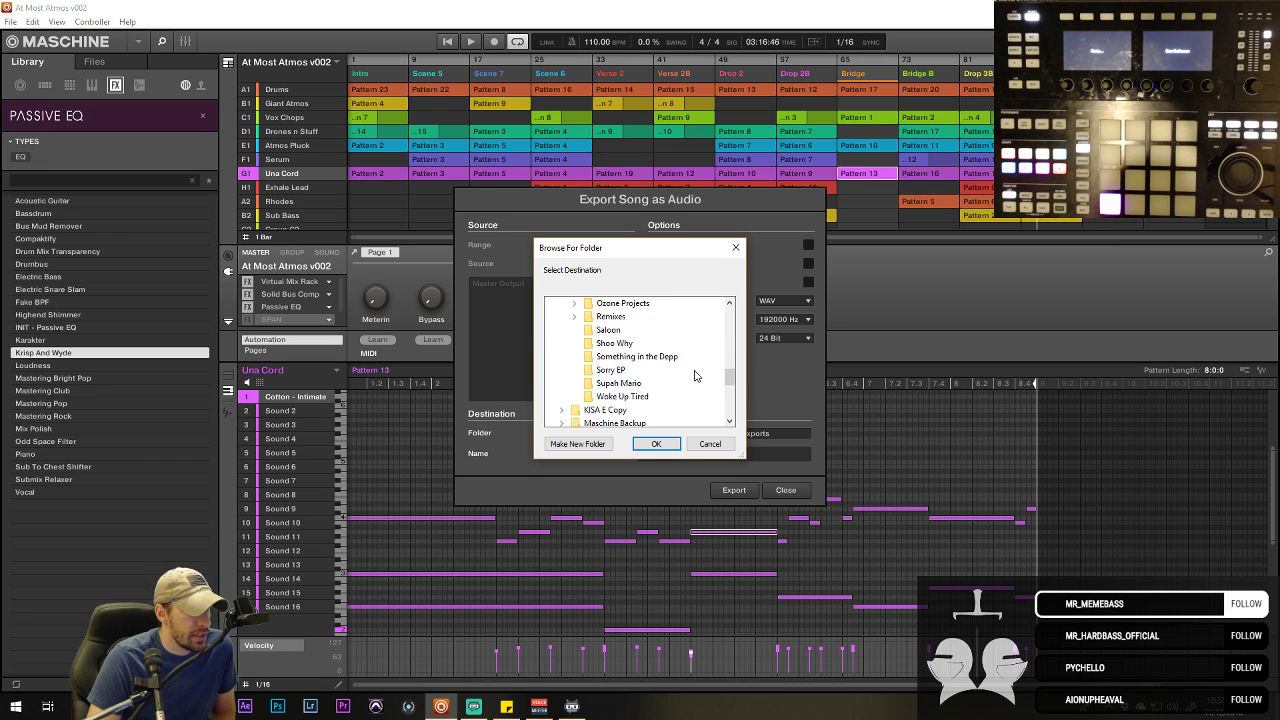
pyautogui.scroll(-3, 696, 375)
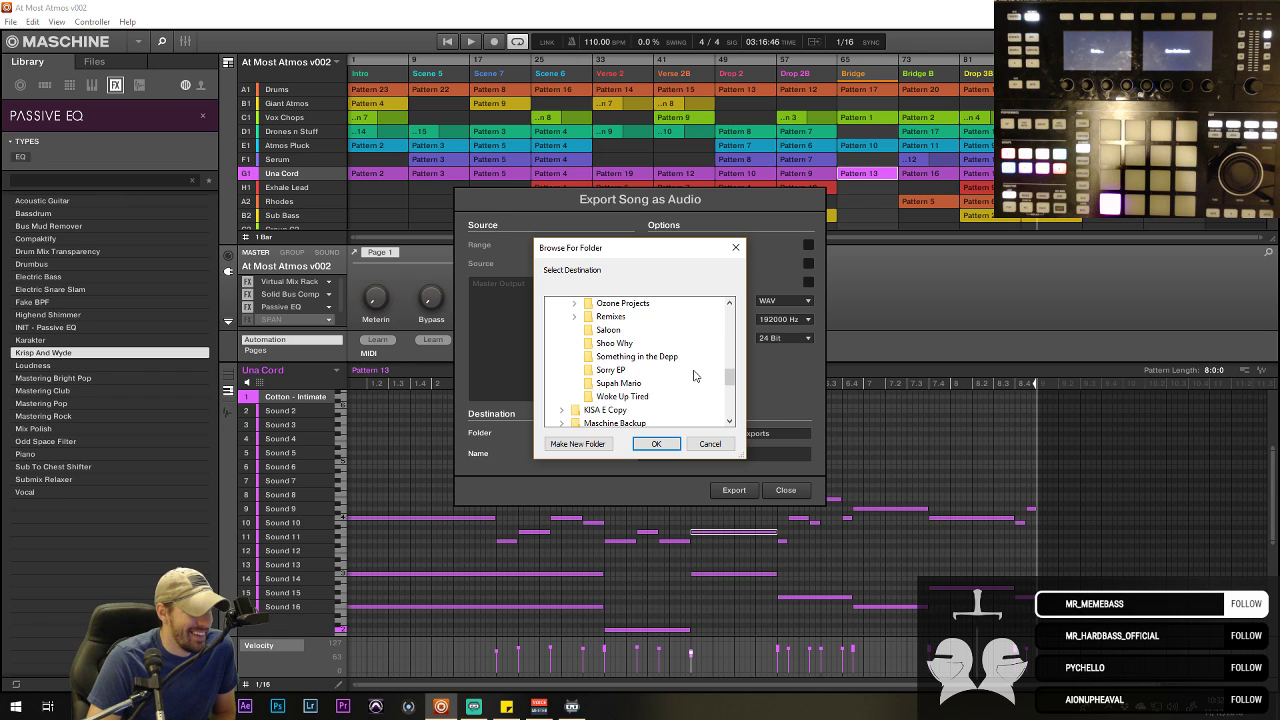
pyautogui.scroll(3, 696, 375)
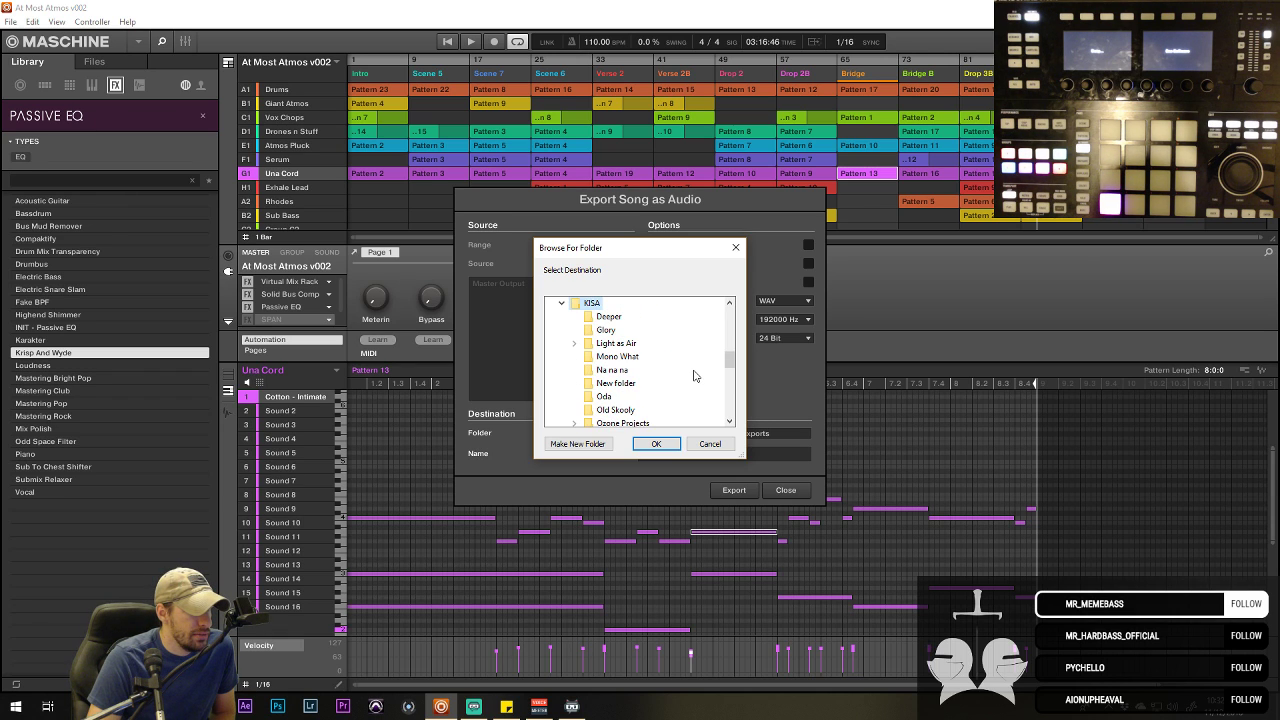
# - Create an "At Most Atmos" folder inside KISA as the export destination and start exporting the song
pyautogui.click(578, 444)
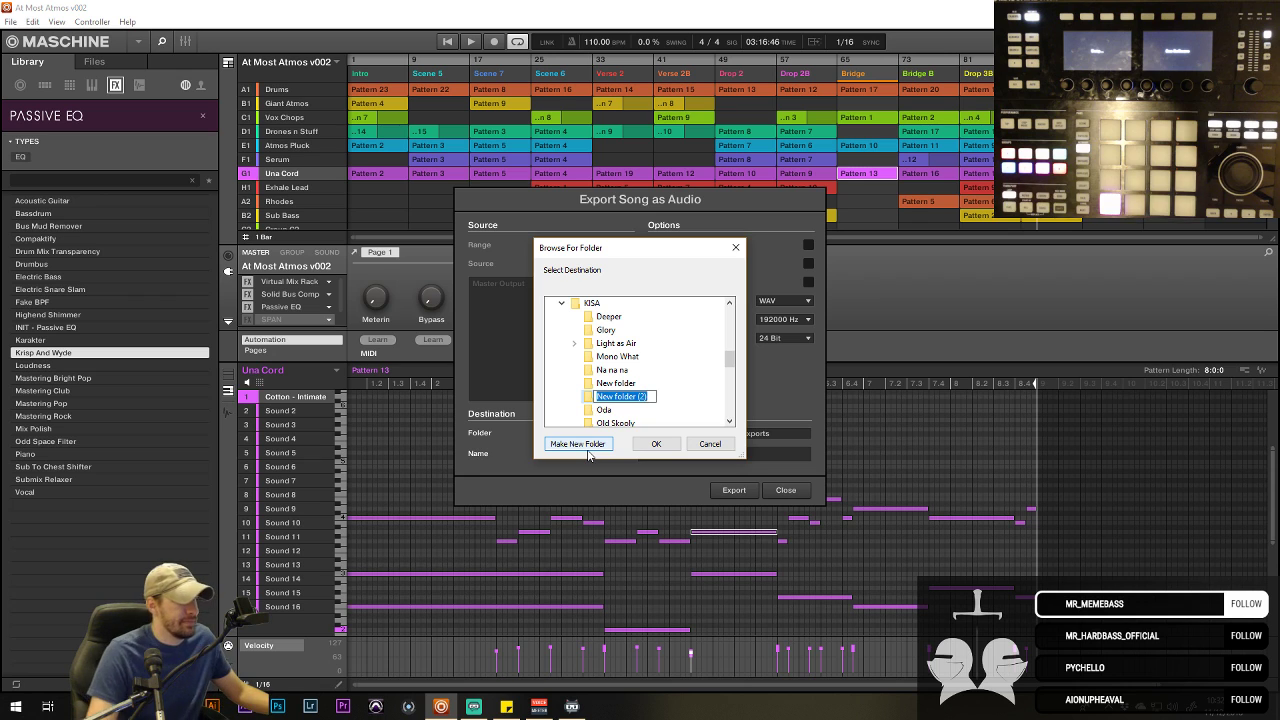
pyautogui.write('At Most')
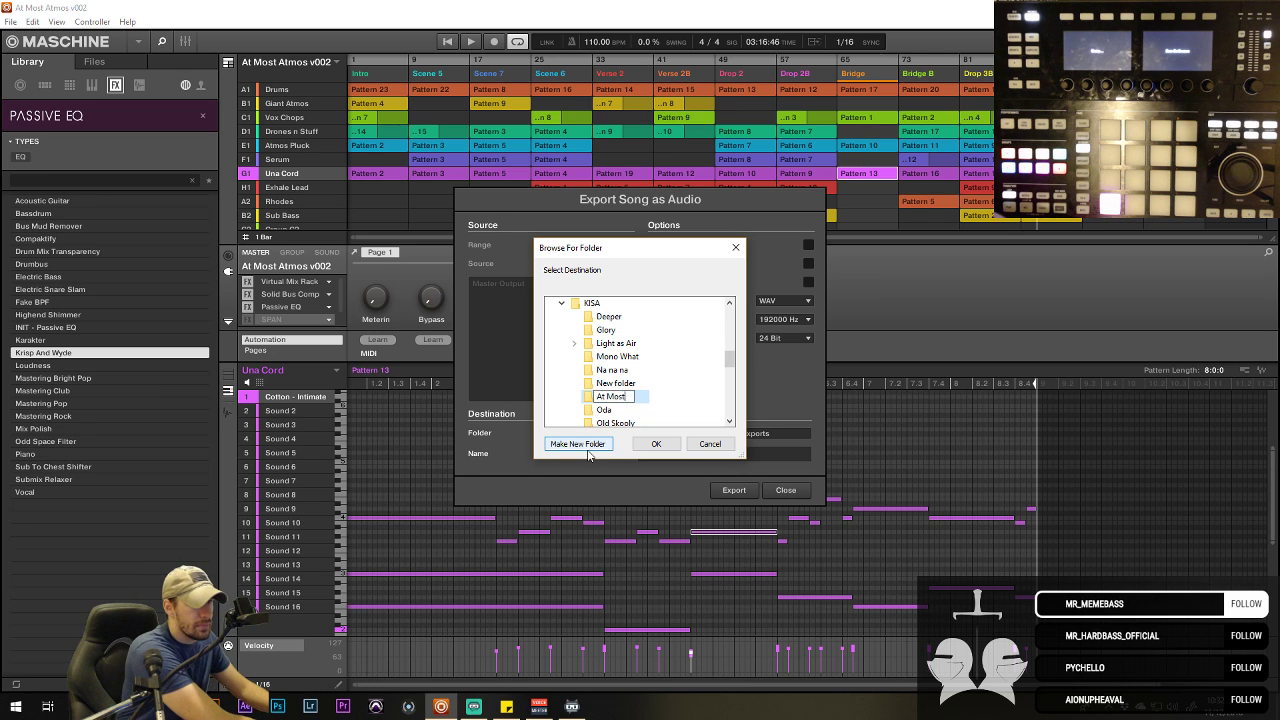
pyautogui.write(' A')
pyautogui.press('Escape')
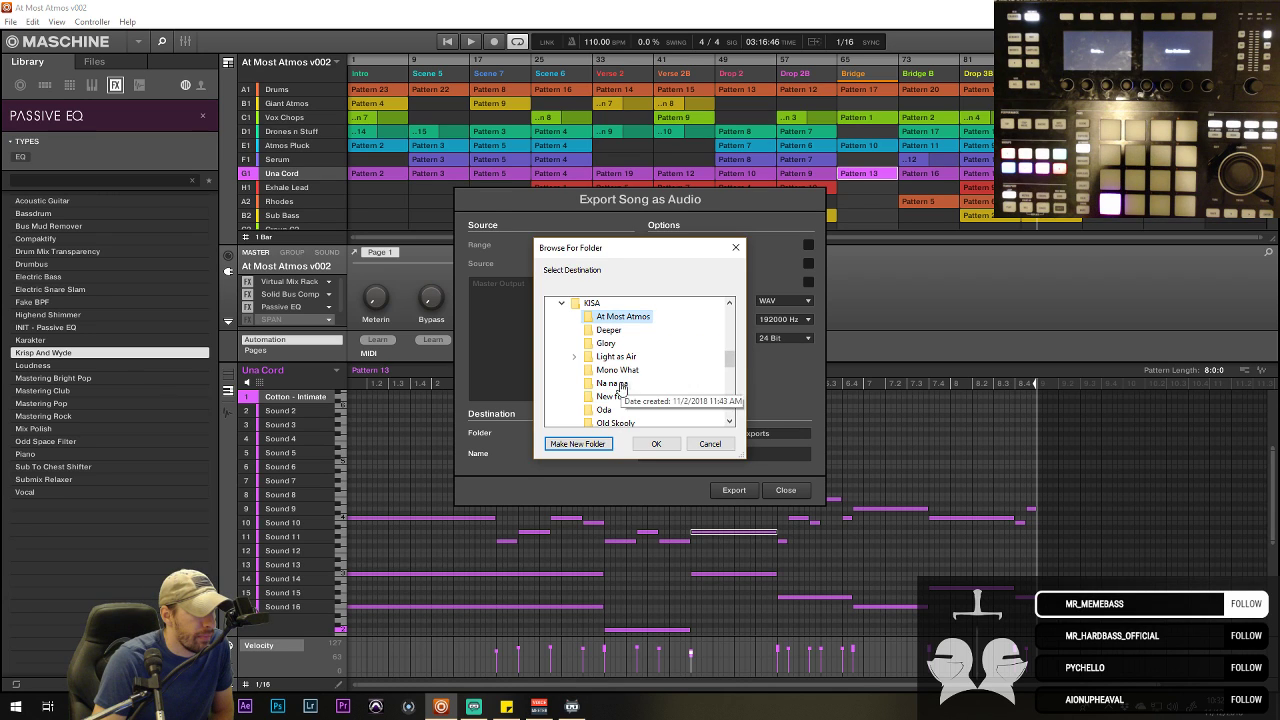
pyautogui.click(655, 443)
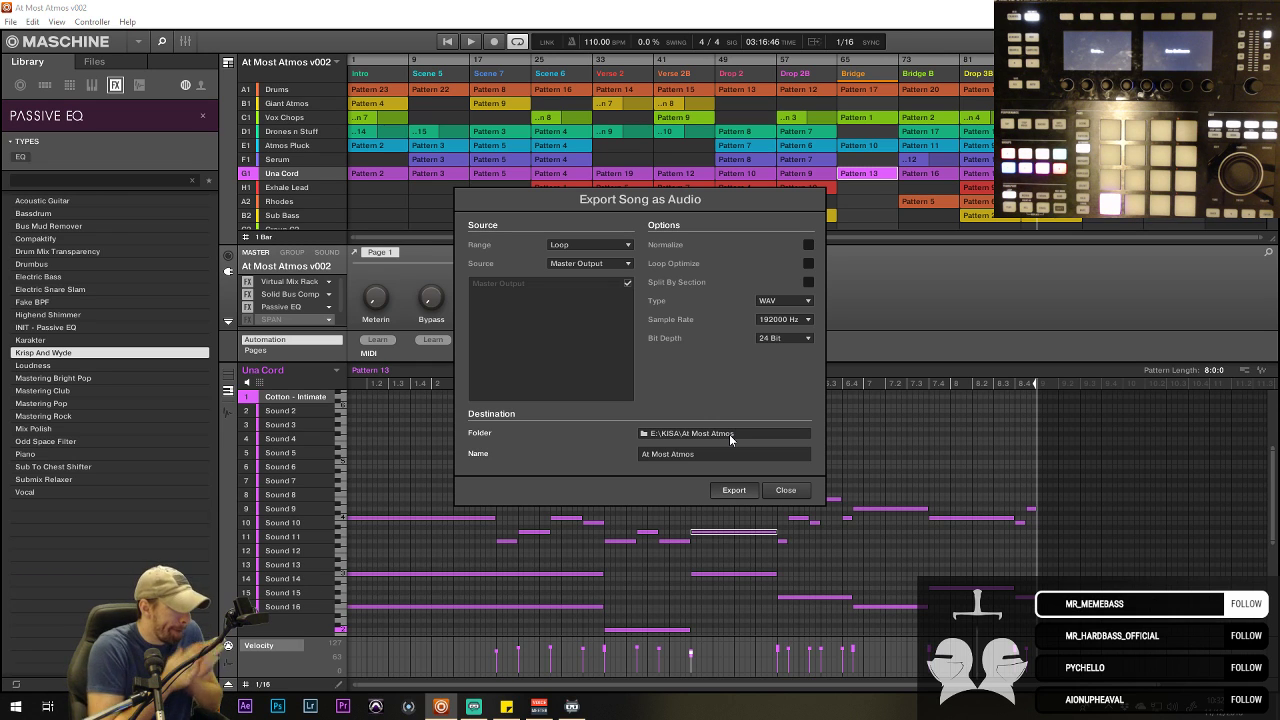
pyautogui.press('Return')
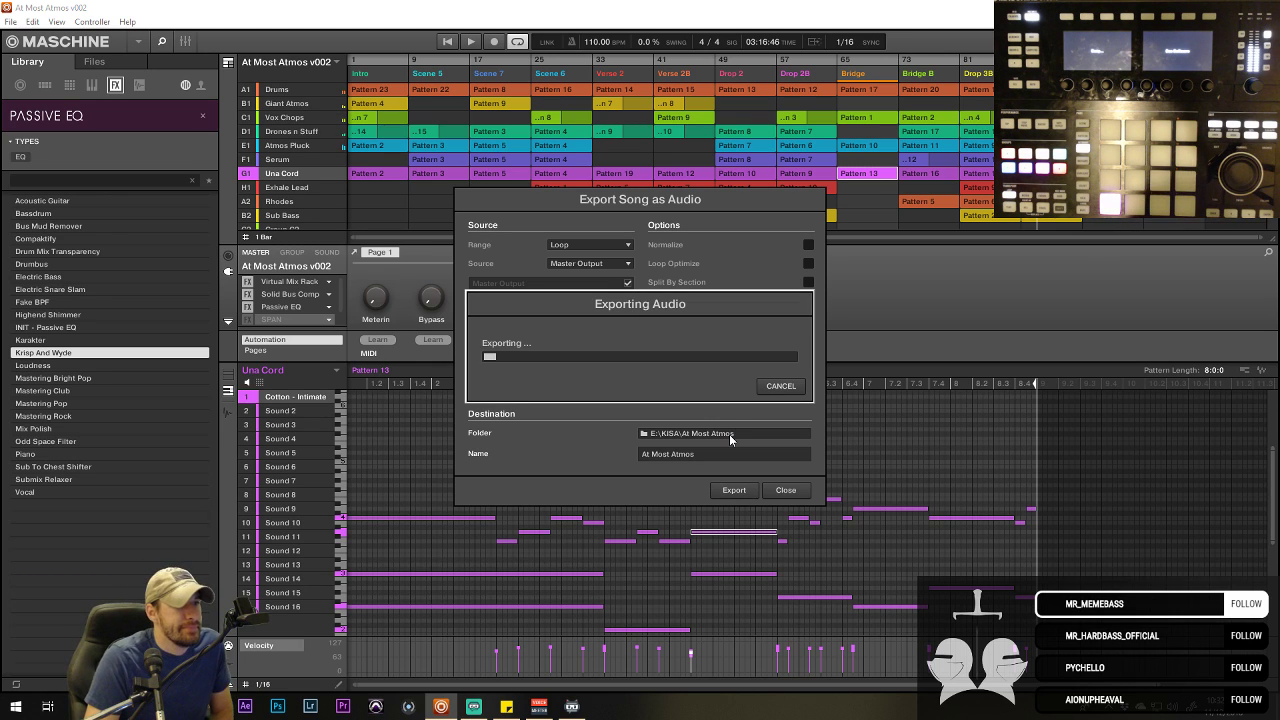
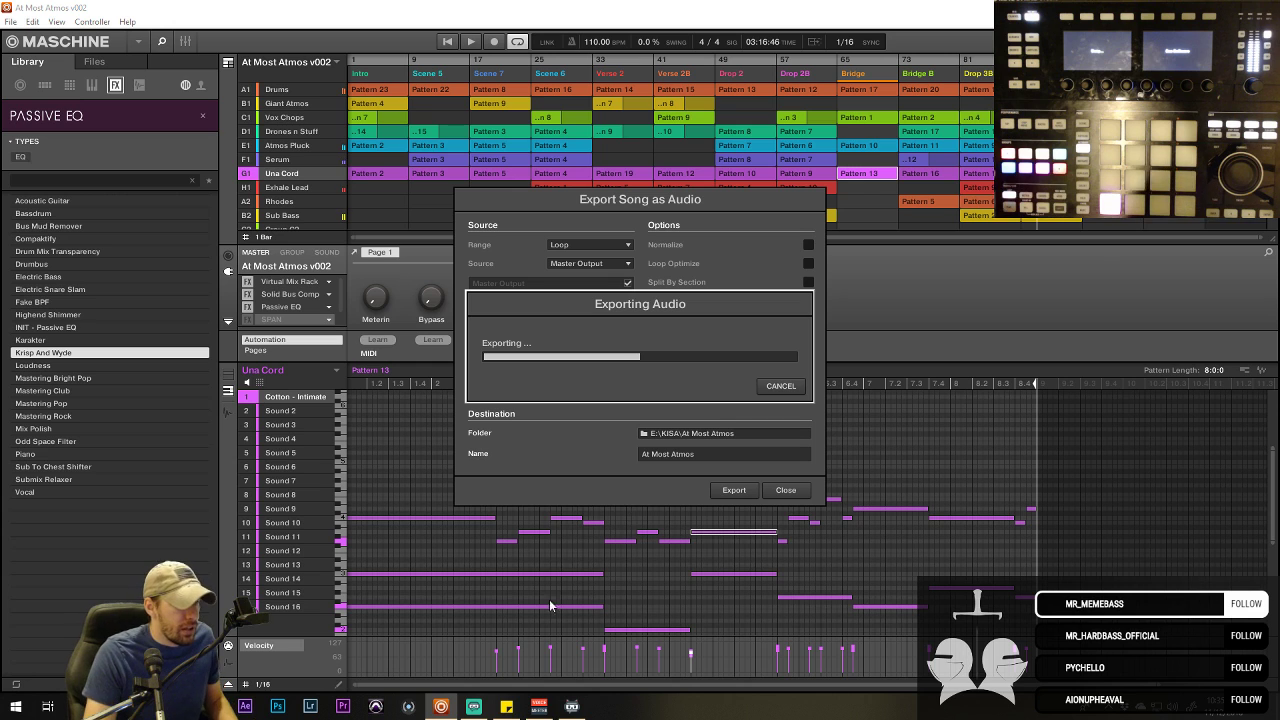
# - Switch to VoiceMeeter, dismiss its About window, view the system settings for audio devices and buffering, and return to Maschine
pyautogui.click(539, 706)
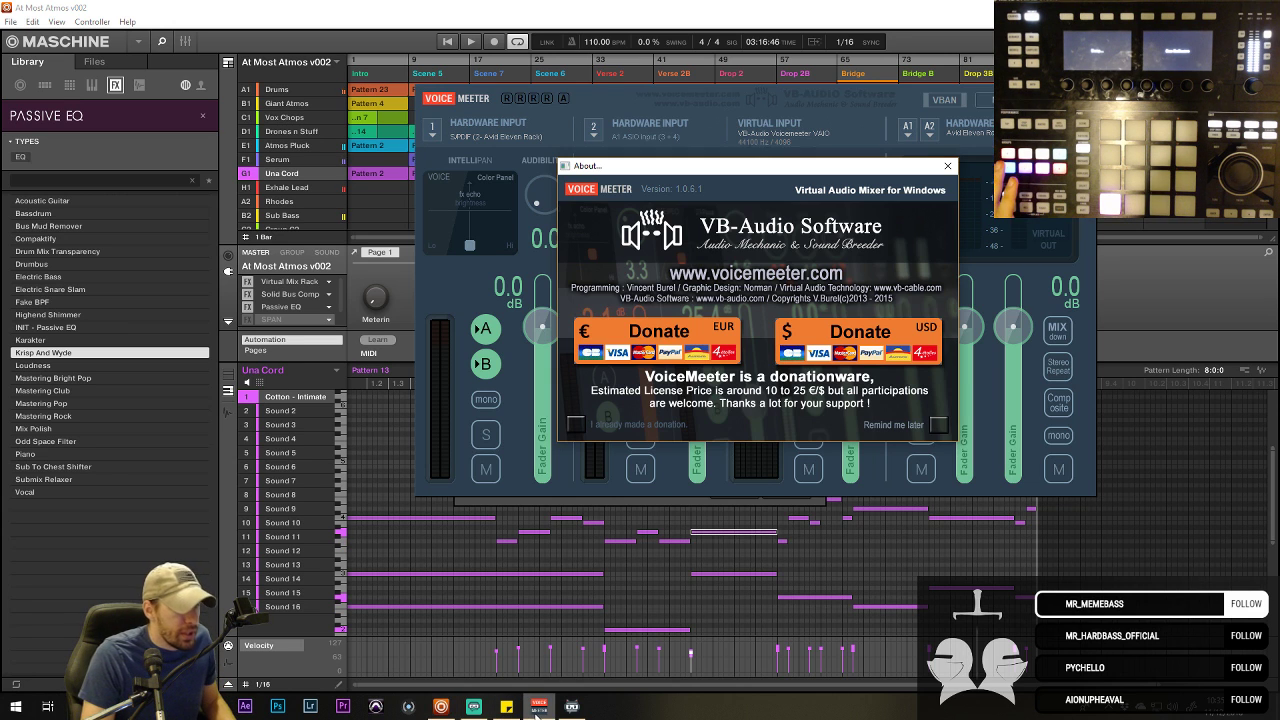
pyautogui.click(947, 166)
pyautogui.click(985, 99)
pyautogui.click(1040, 350)
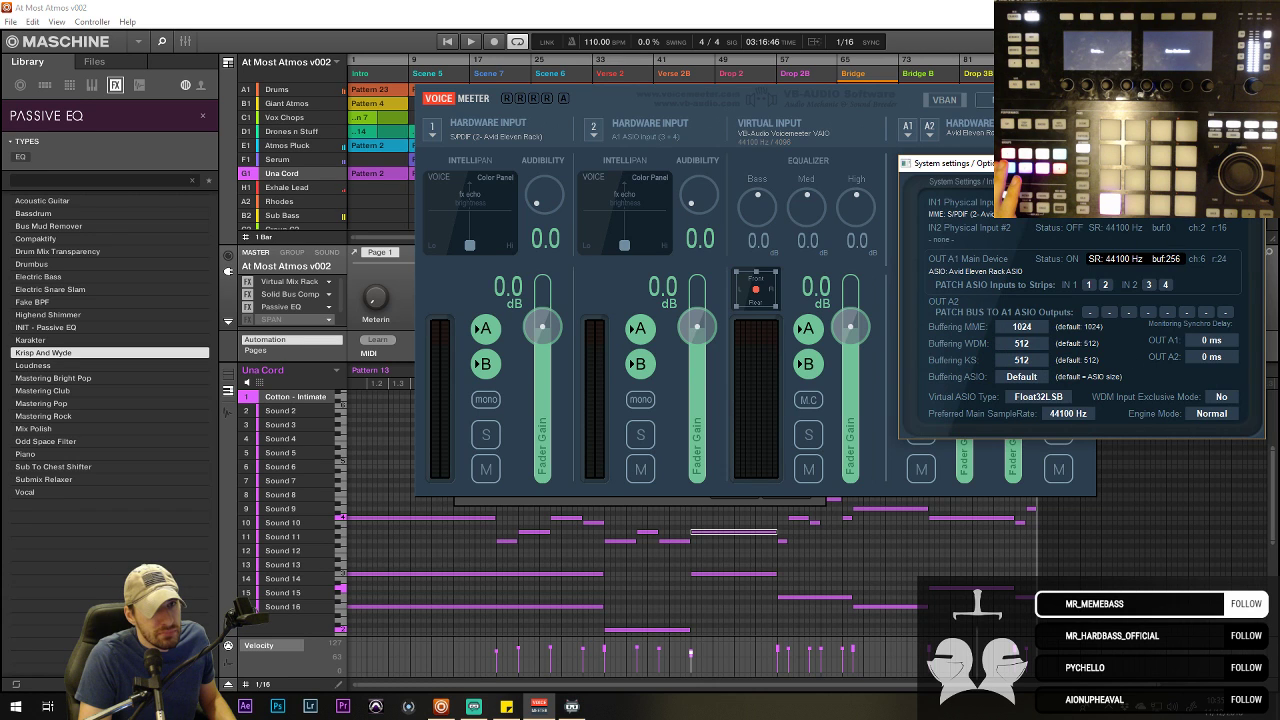
pyautogui.hotkey('alt', 'Tab')
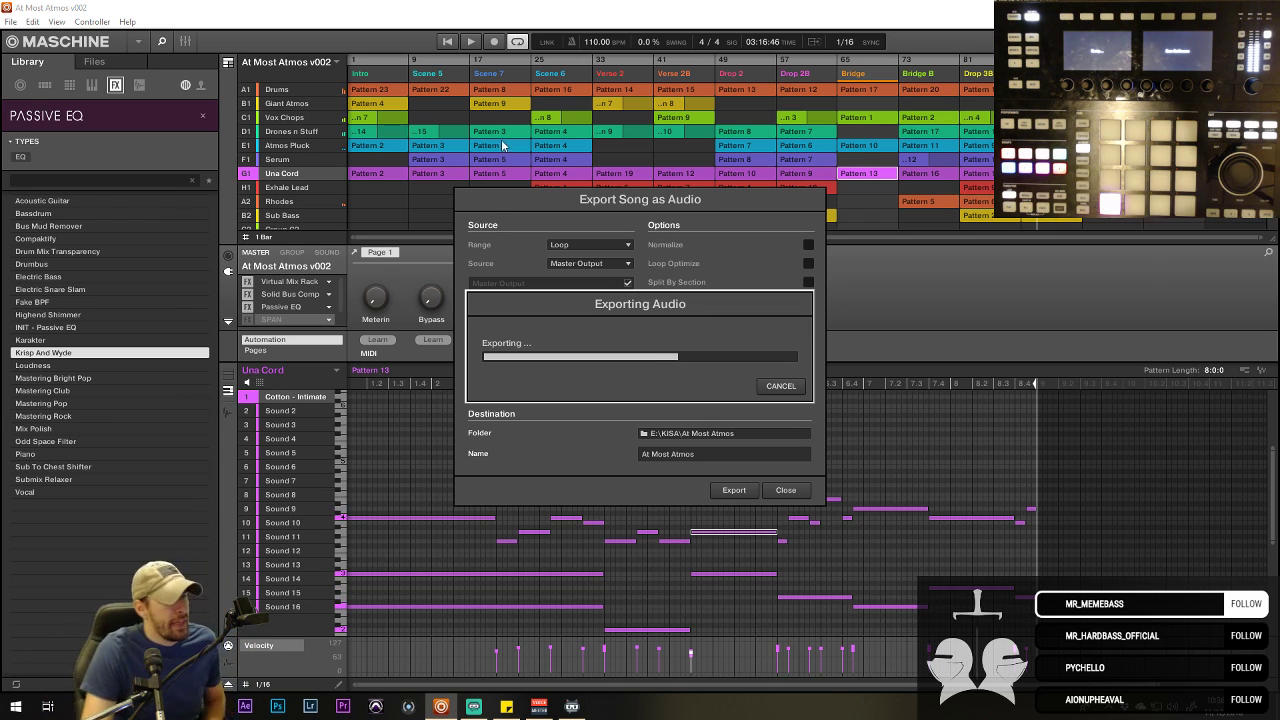
# - Switch to Chrome and search Google Images for "running" in a new tab
pyautogui.hotkey('alt', 'Tab')
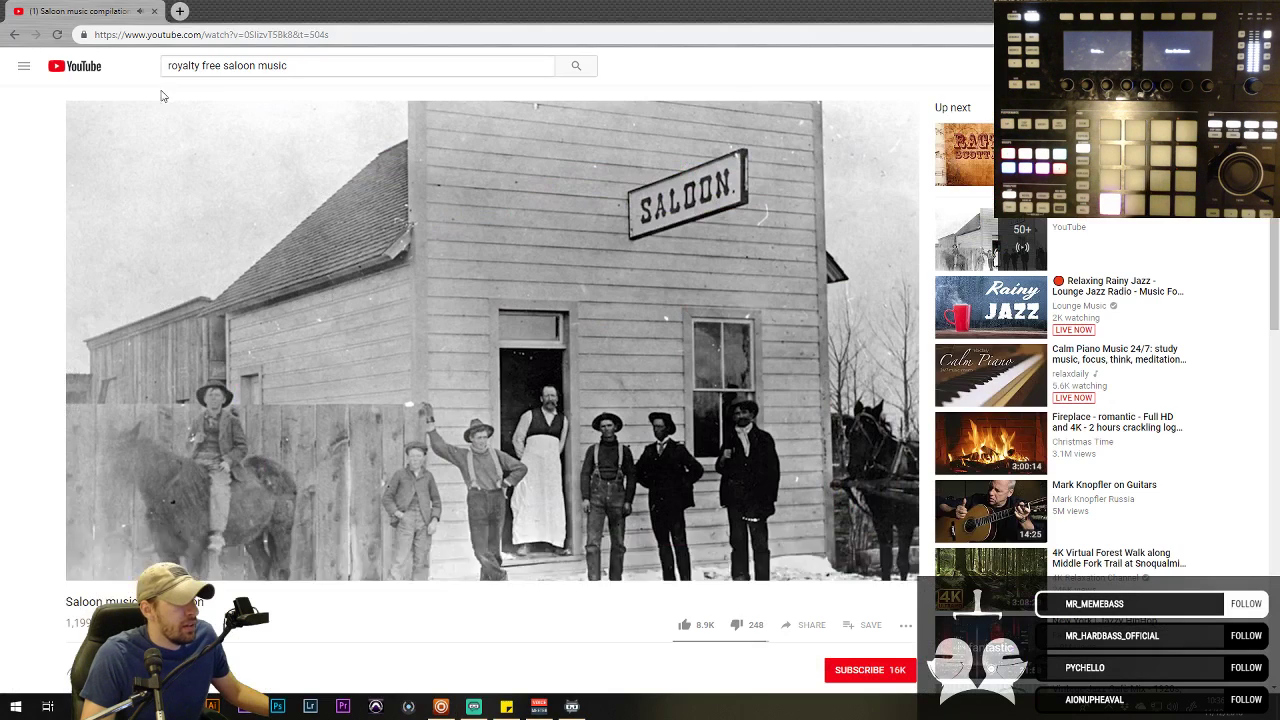
pyautogui.click(179, 12)
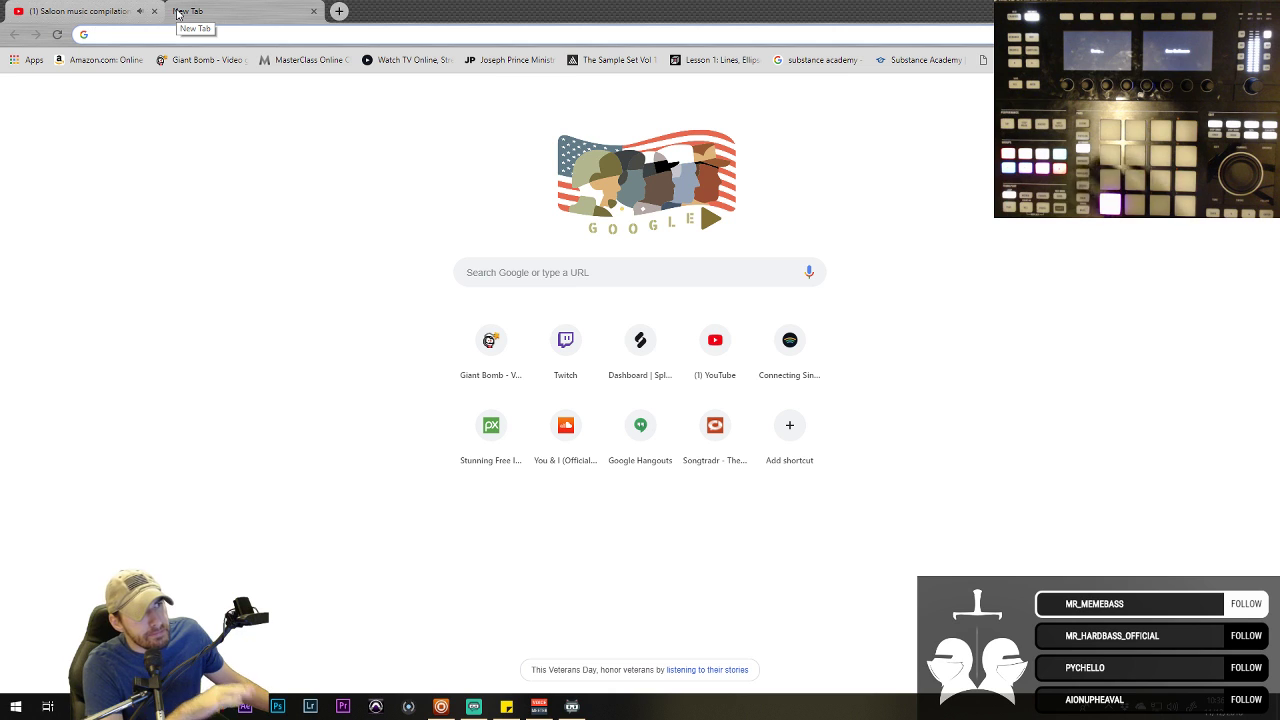
pyautogui.write('running')
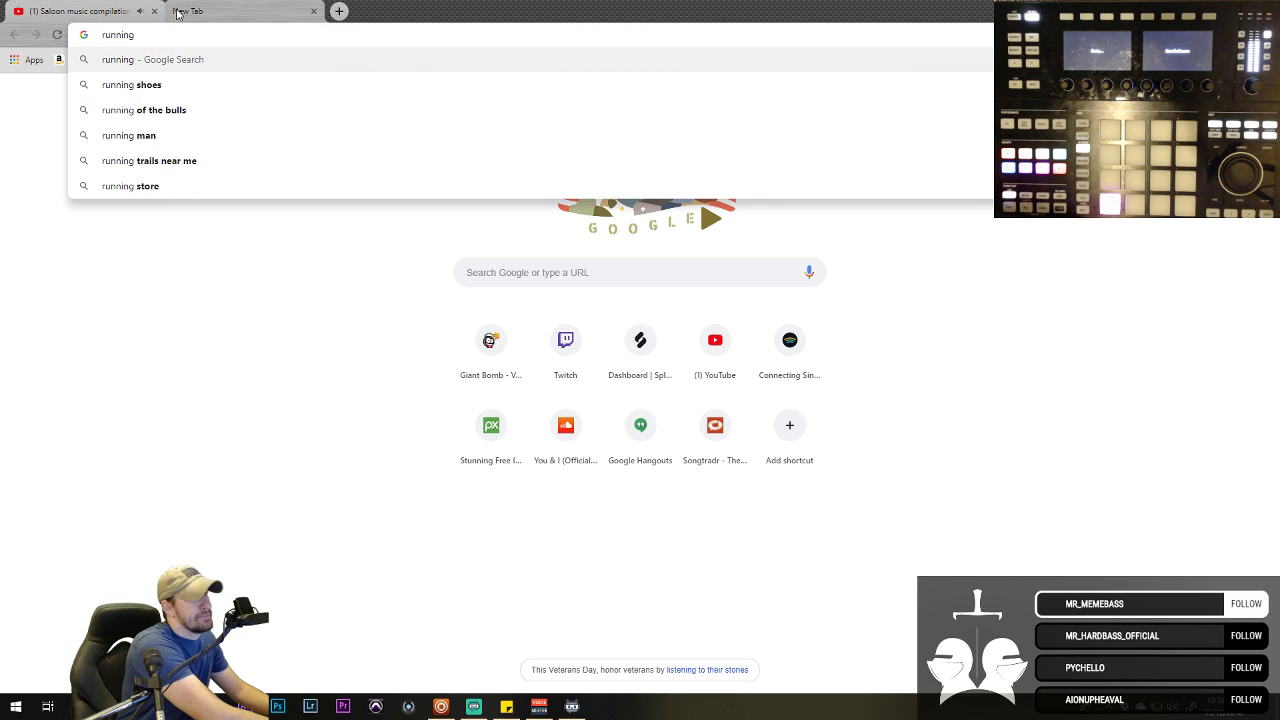
pyautogui.press('Return')
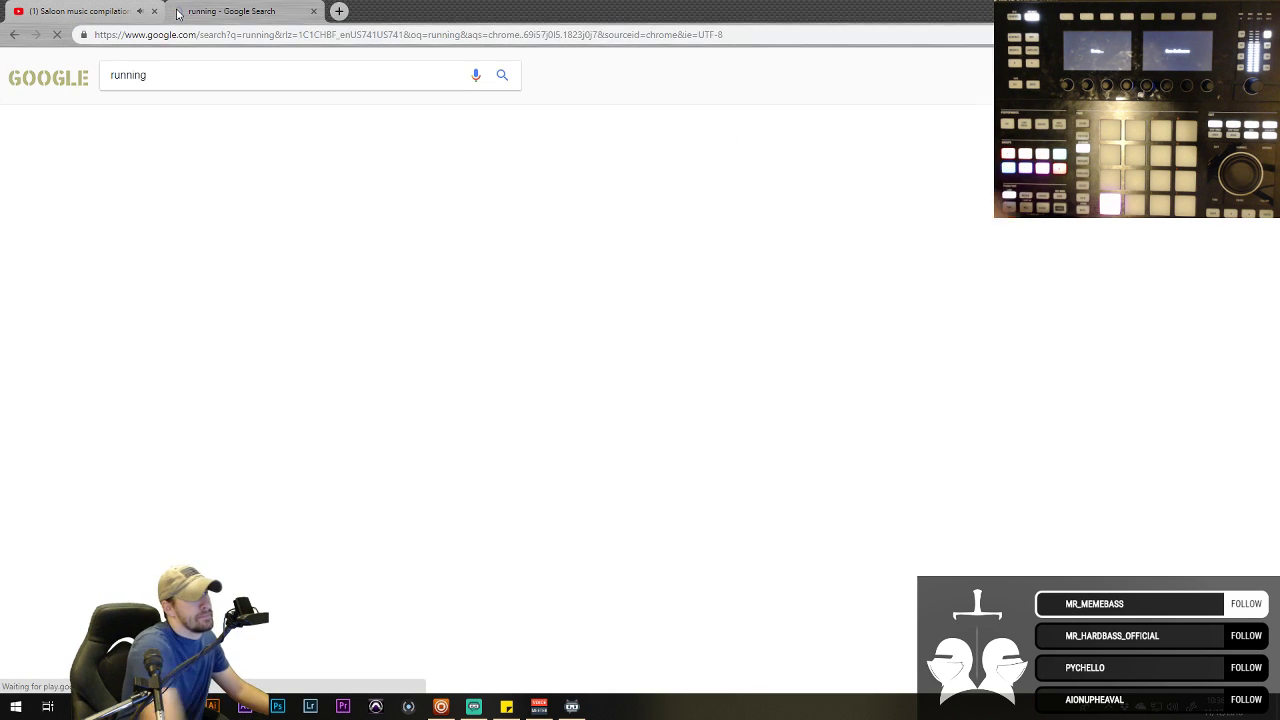
pyautogui.click(155, 114)
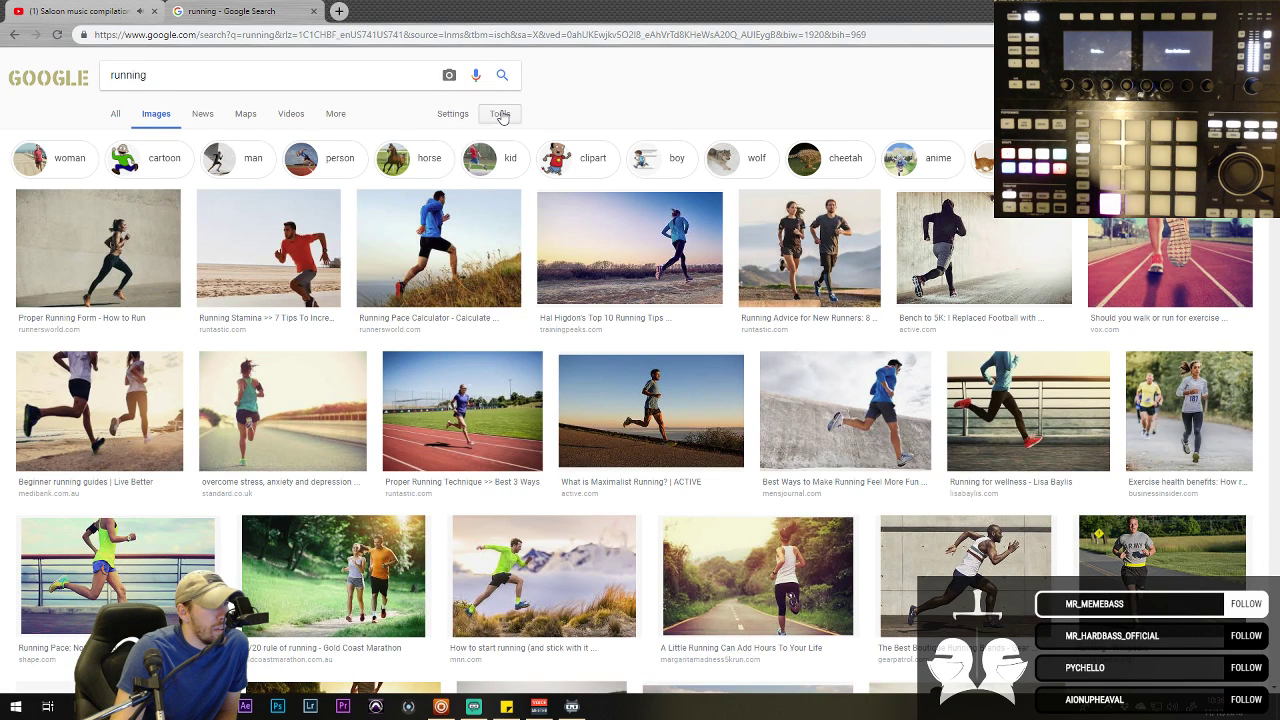
# - Refine the image search to "running gif"
pyautogui.click(500, 114)
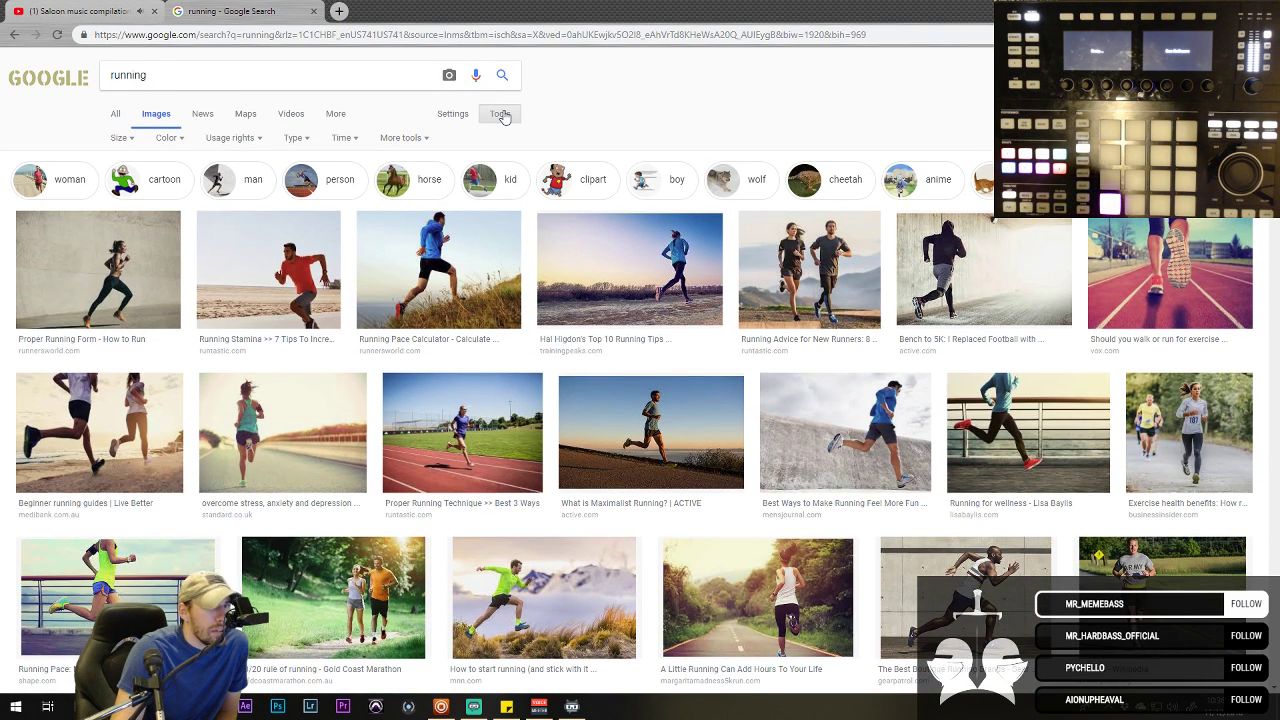
pyautogui.click(500, 114)
pyautogui.click(319, 79)
pyautogui.write('g')
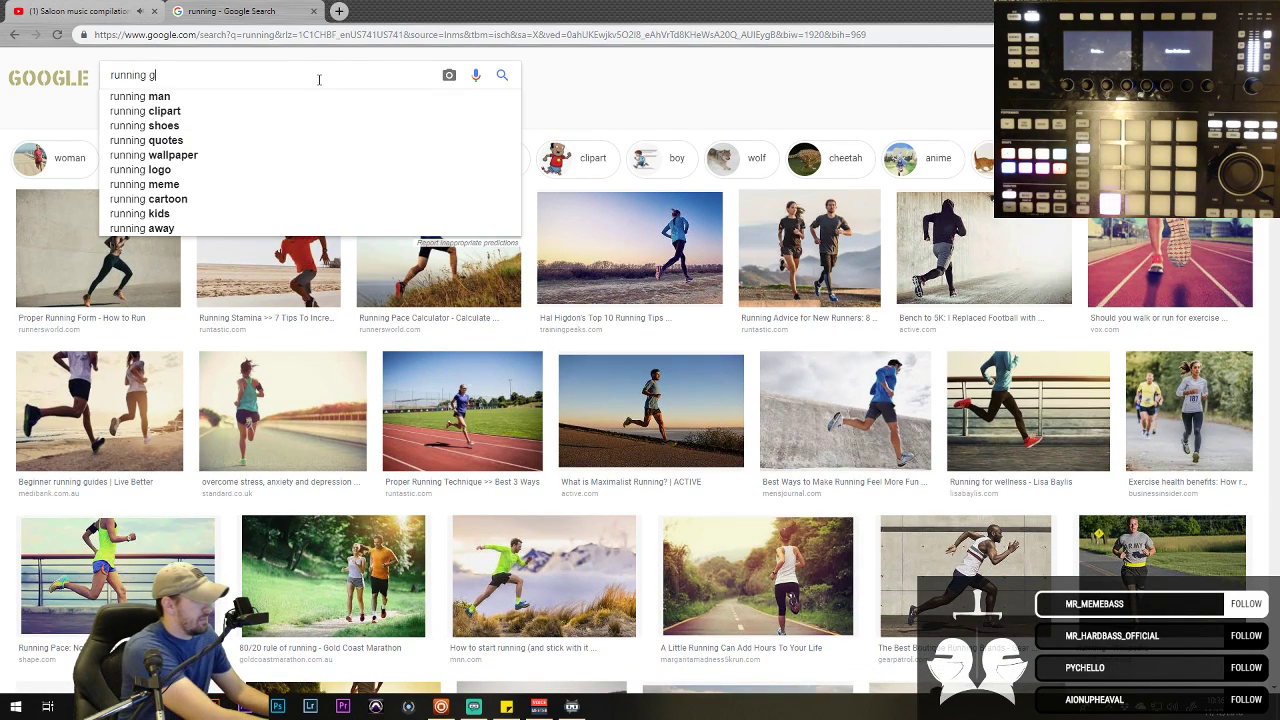
pyautogui.write('if')
pyautogui.press('Return')
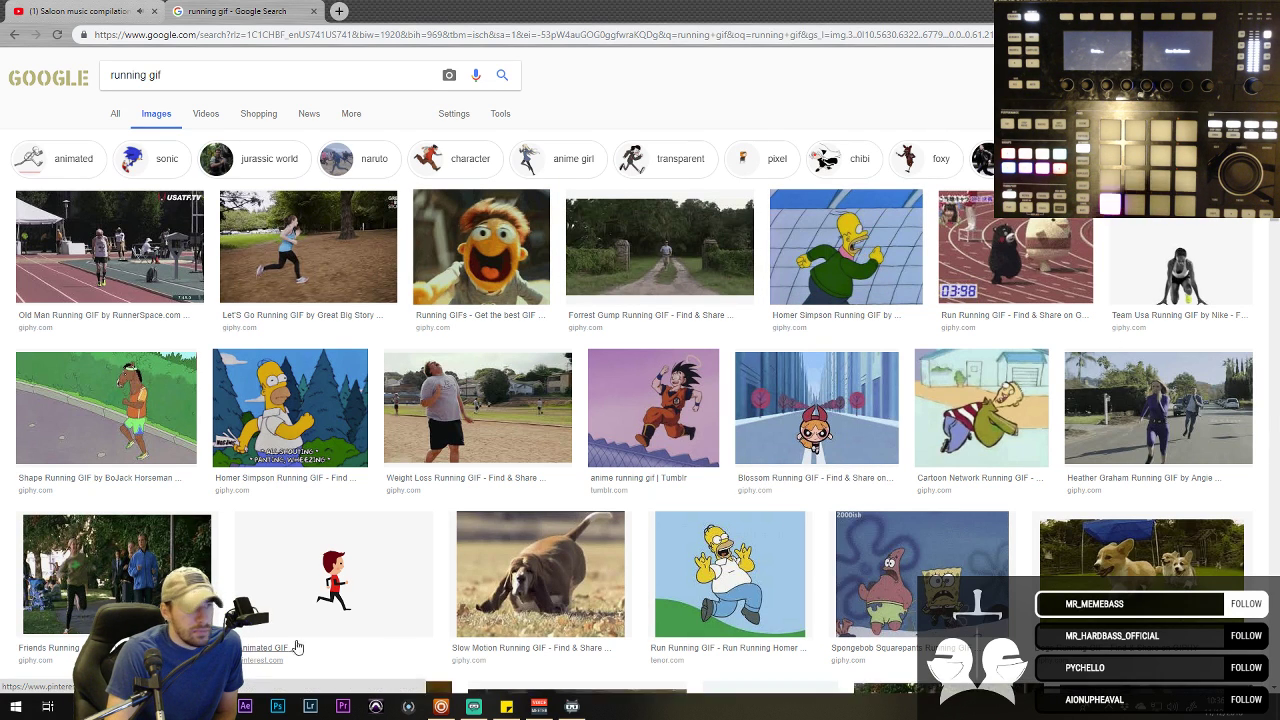
# - Preview the small running man, slow-motion dog and Spongebob Squarepants GIFs, checking the Maschine export progress in between
pyautogui.click(376, 565)
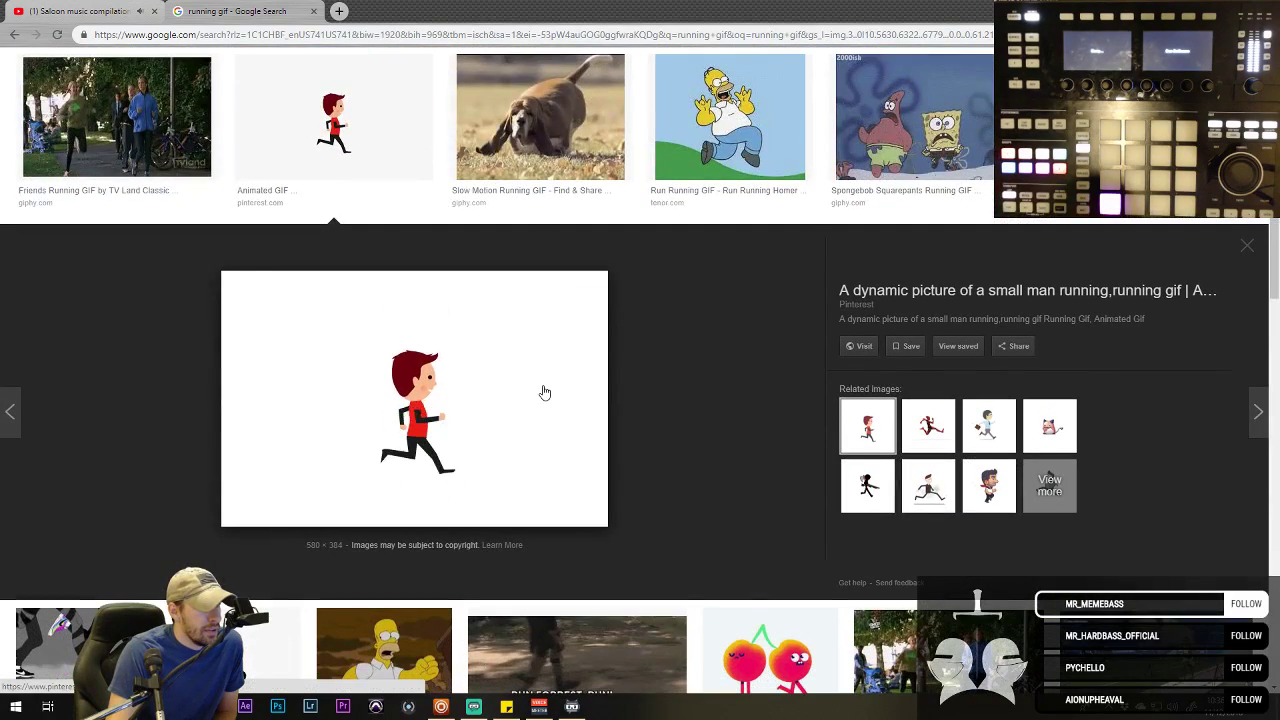
pyautogui.click(441, 708)
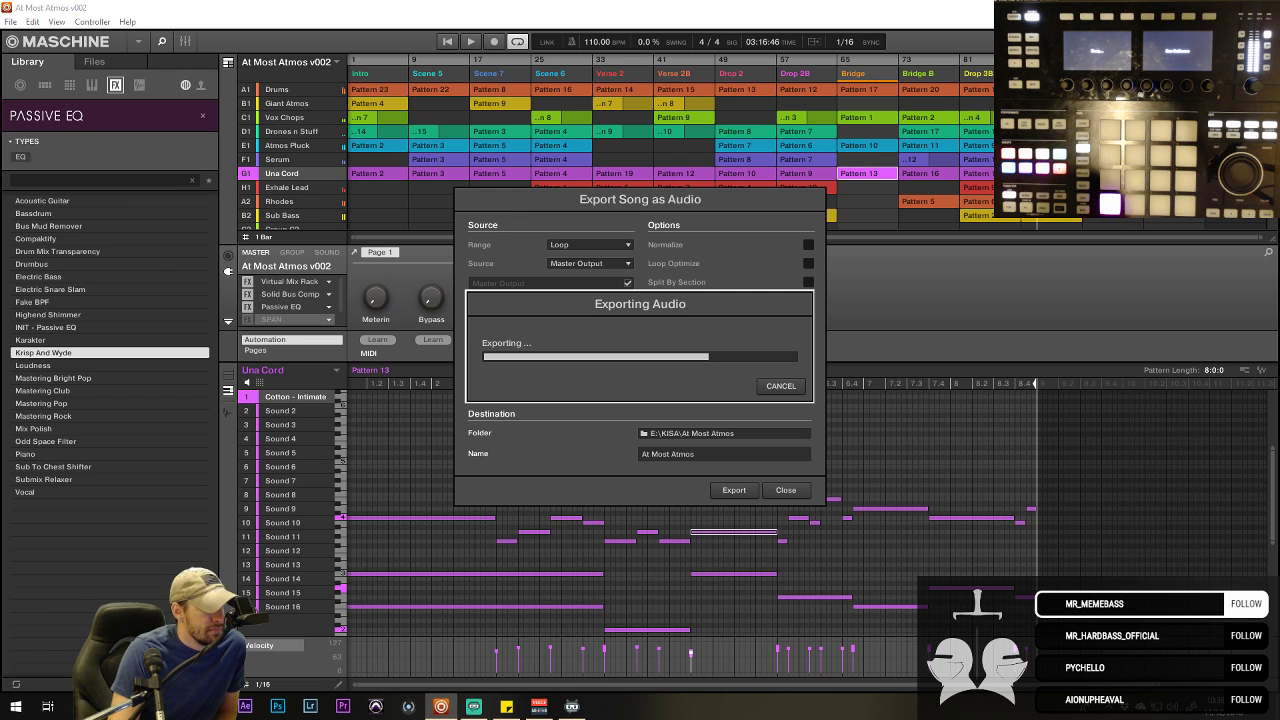
pyautogui.hotkey('alt', 'Tab')
pyautogui.scroll(-4, 565, 418)
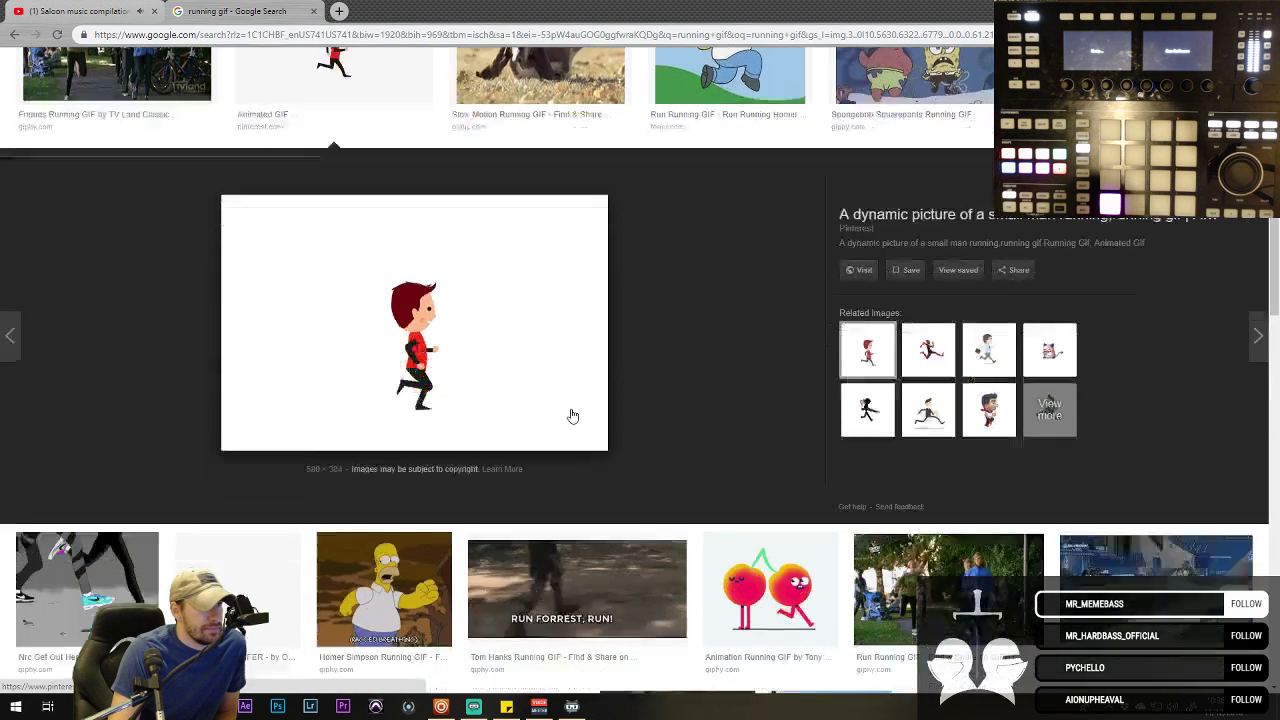
pyautogui.scroll(5, 580, 130)
pyautogui.click(580, 130)
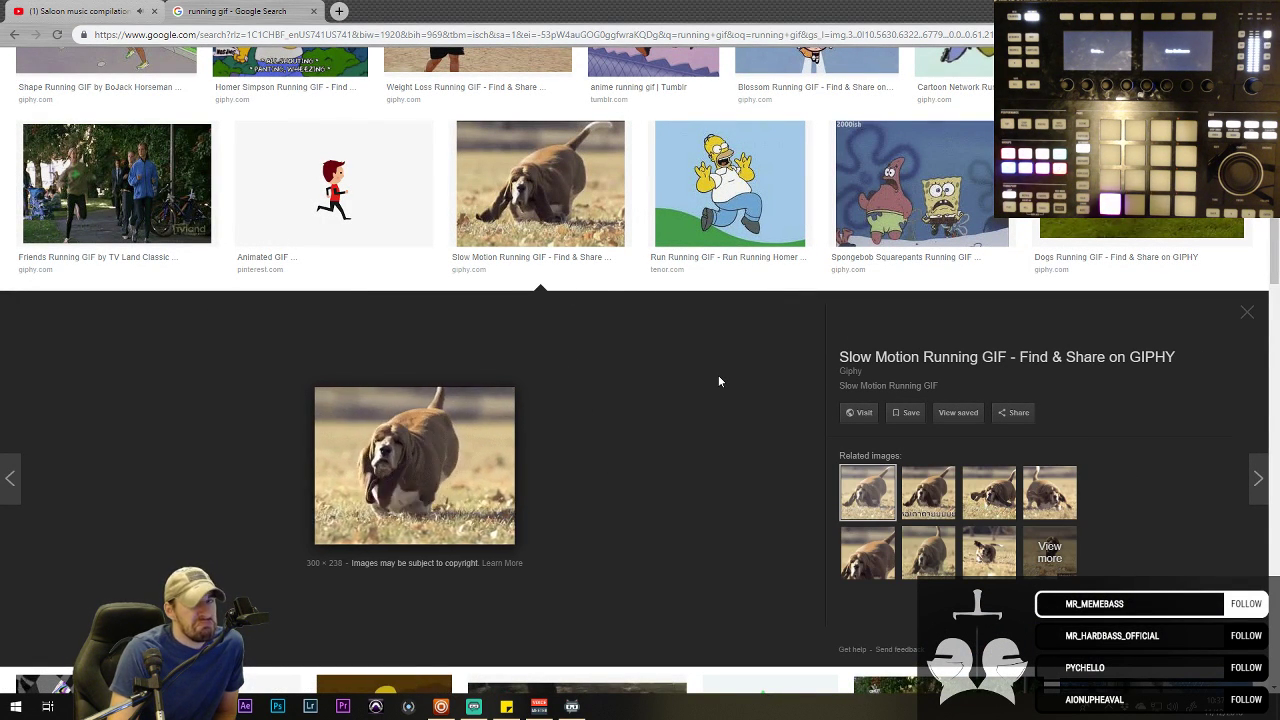
pyautogui.click(920, 185)
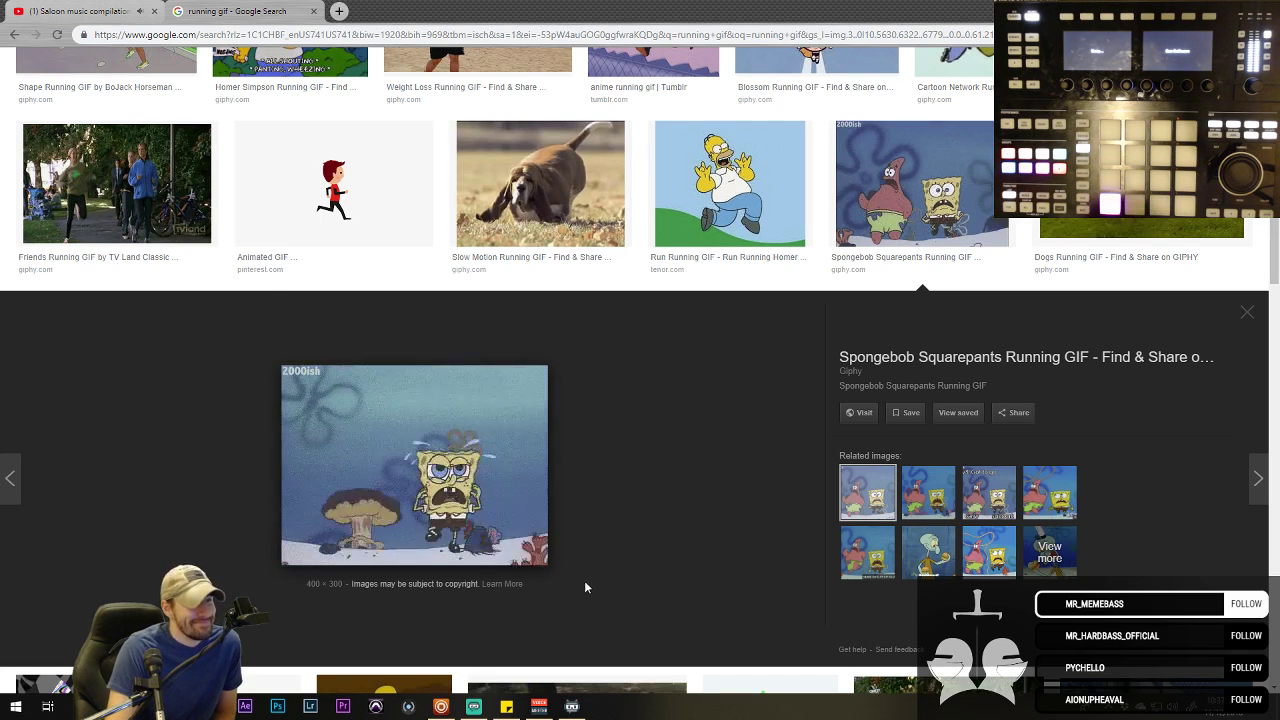
# - Open the Spongebob Squarepants running GIF image in its own browser tab and close the image search results
pyautogui.click(459, 487)
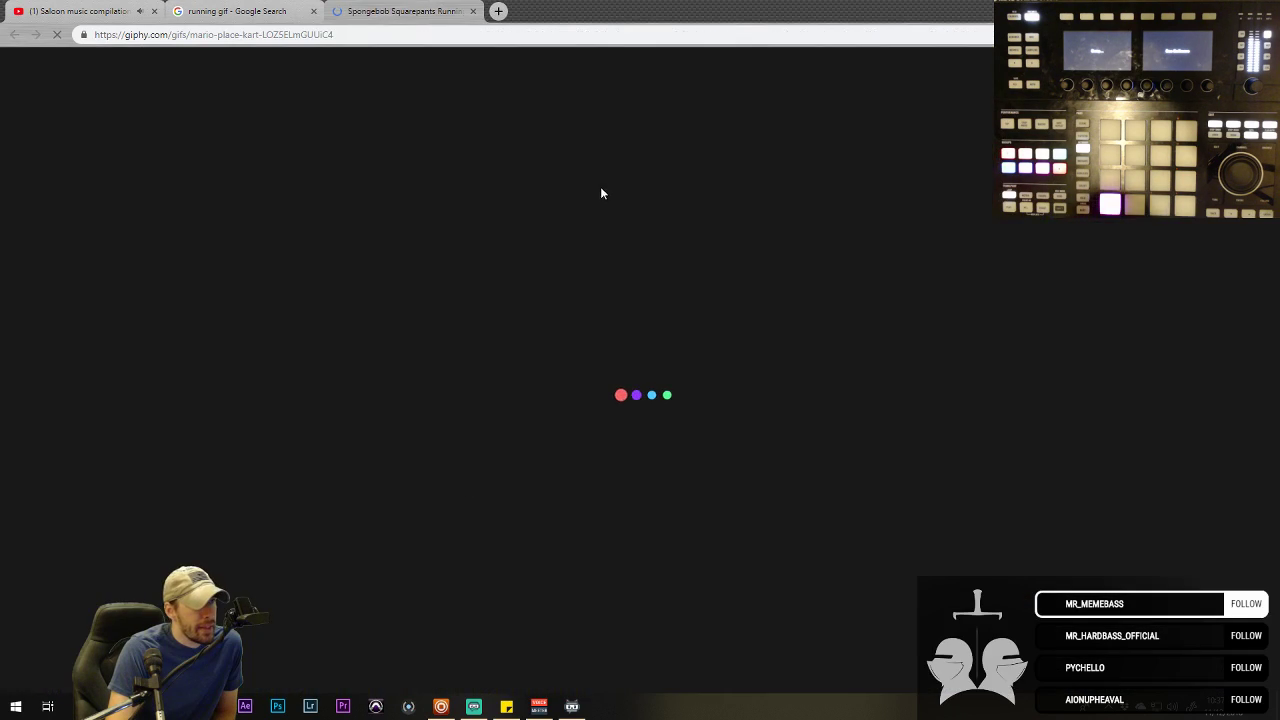
pyautogui.click(473, 12)
pyautogui.rightClick(434, 463)
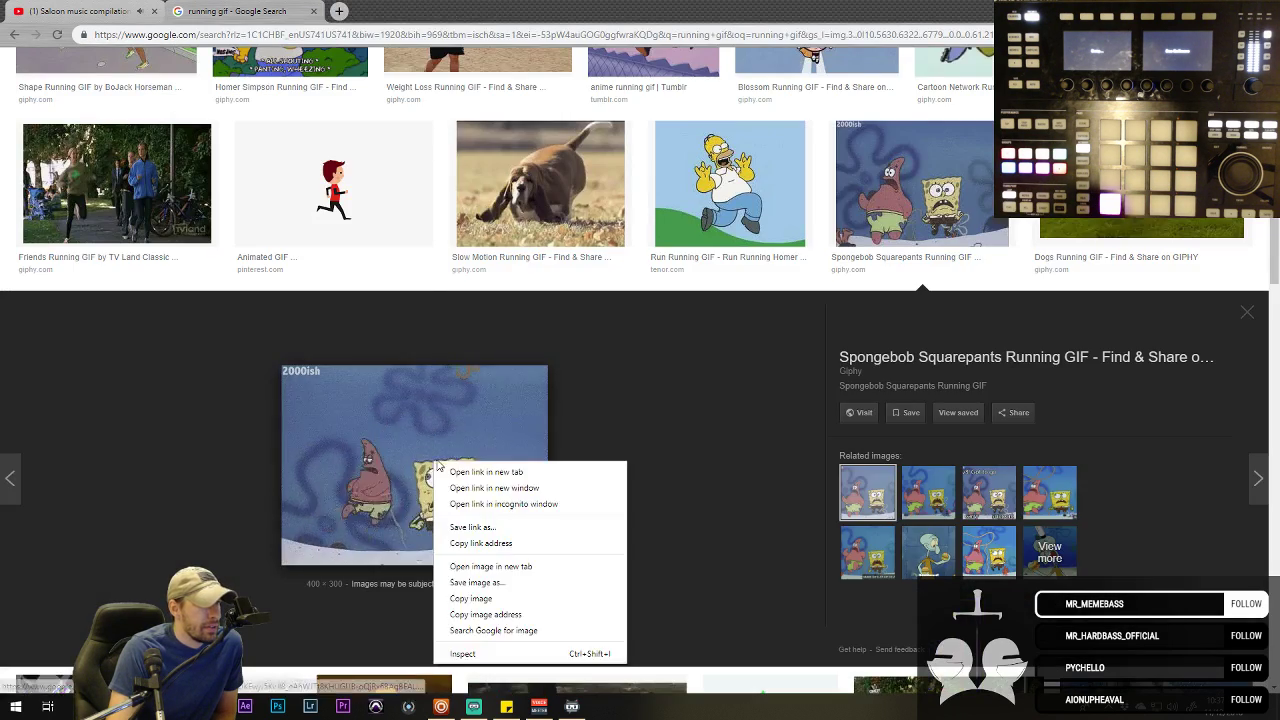
pyautogui.click(490, 566)
pyautogui.click(367, 8)
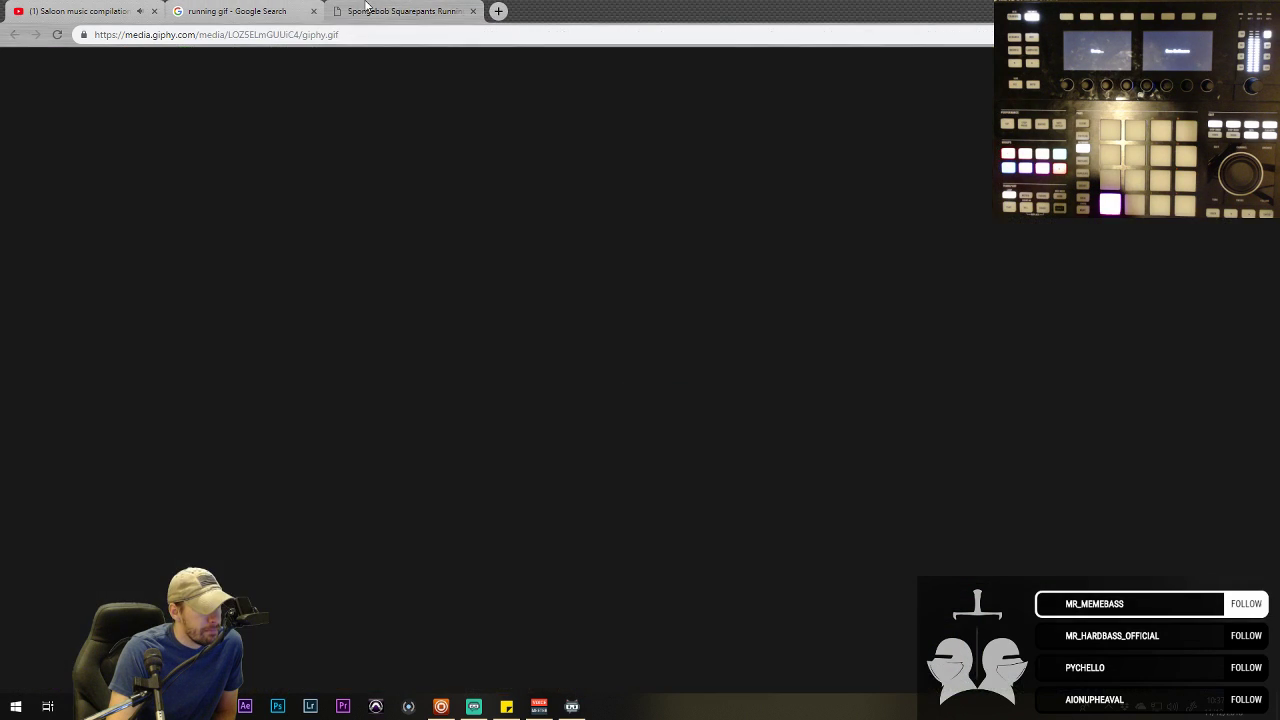
pyautogui.click(313, 11)
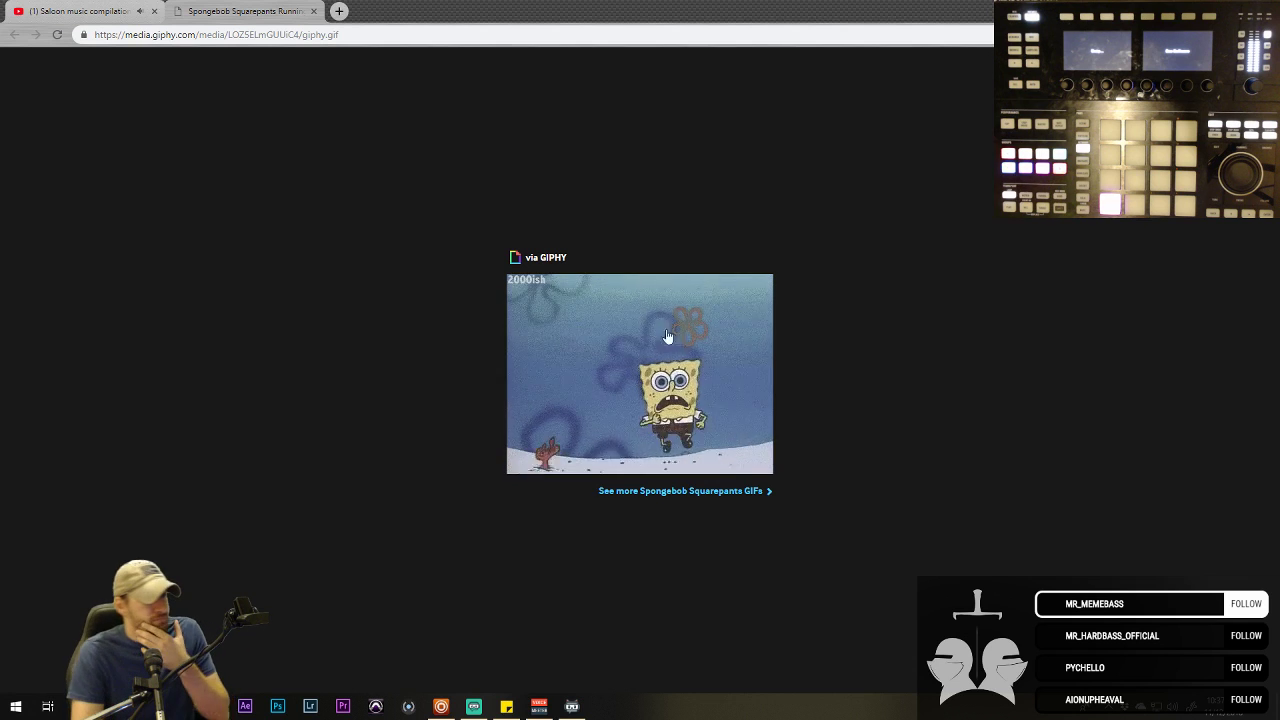
# - Shrink the browser window showing the GIF and place it beside the export dialog in Maschine
pyautogui.click(441, 706)
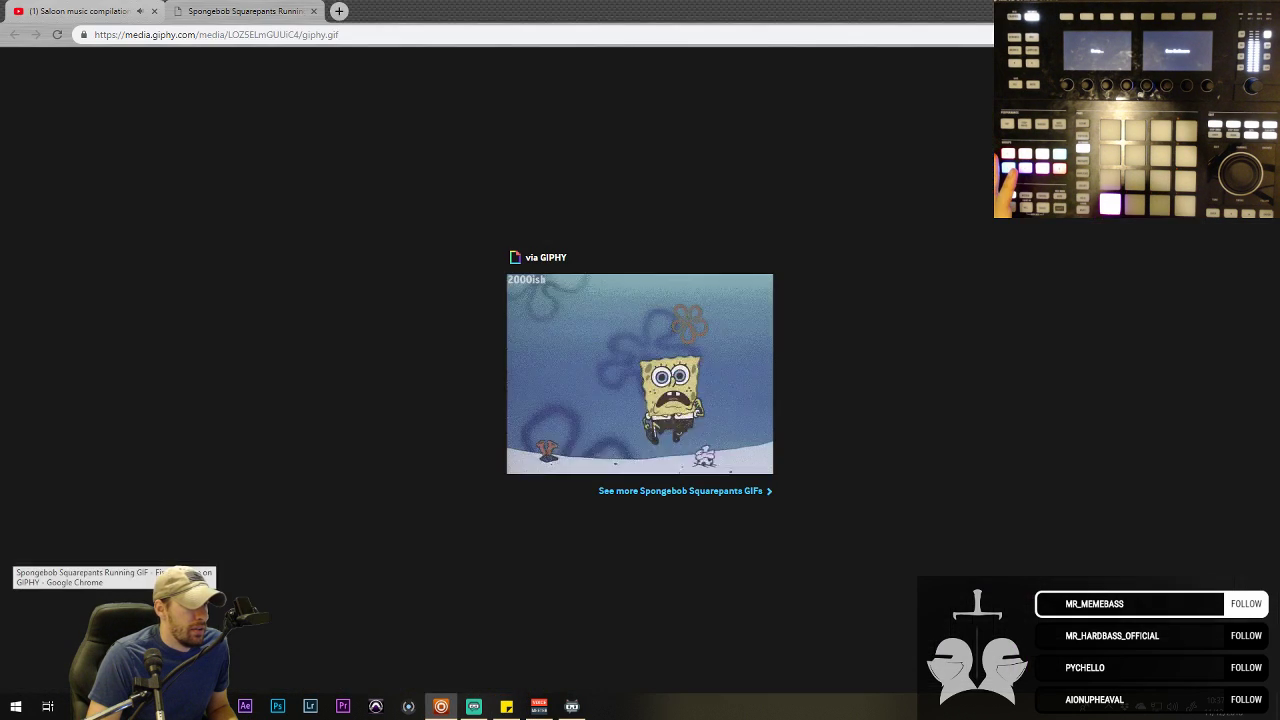
pyautogui.hotkey('alt', 'Tab')
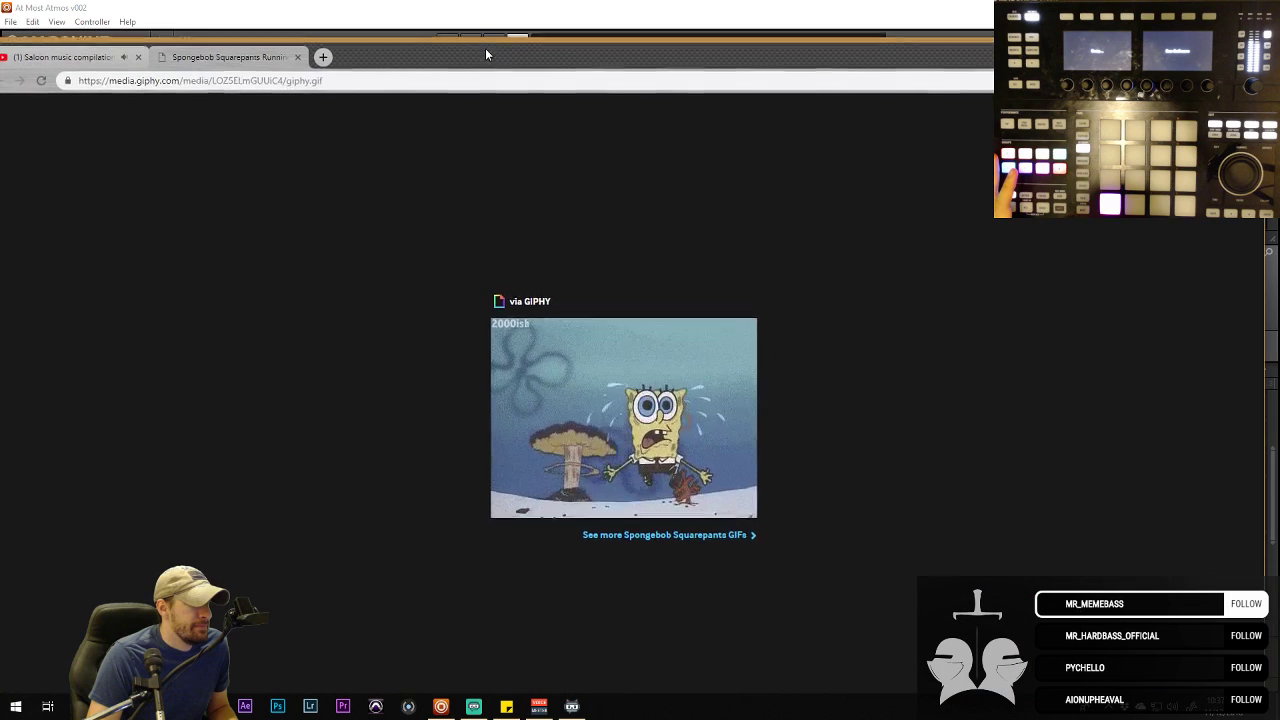
pyautogui.doubleClick(646, 57)
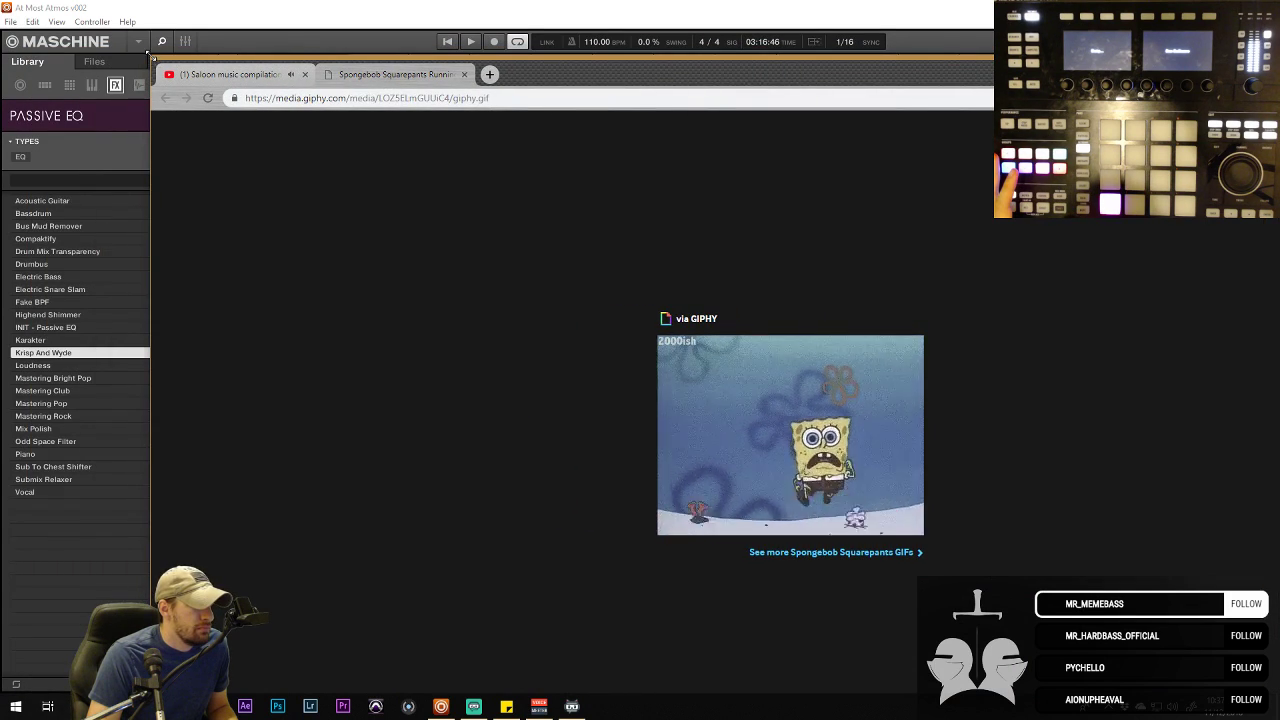
pyautogui.moveTo(153, 64); pyautogui.dragTo(925, 398)
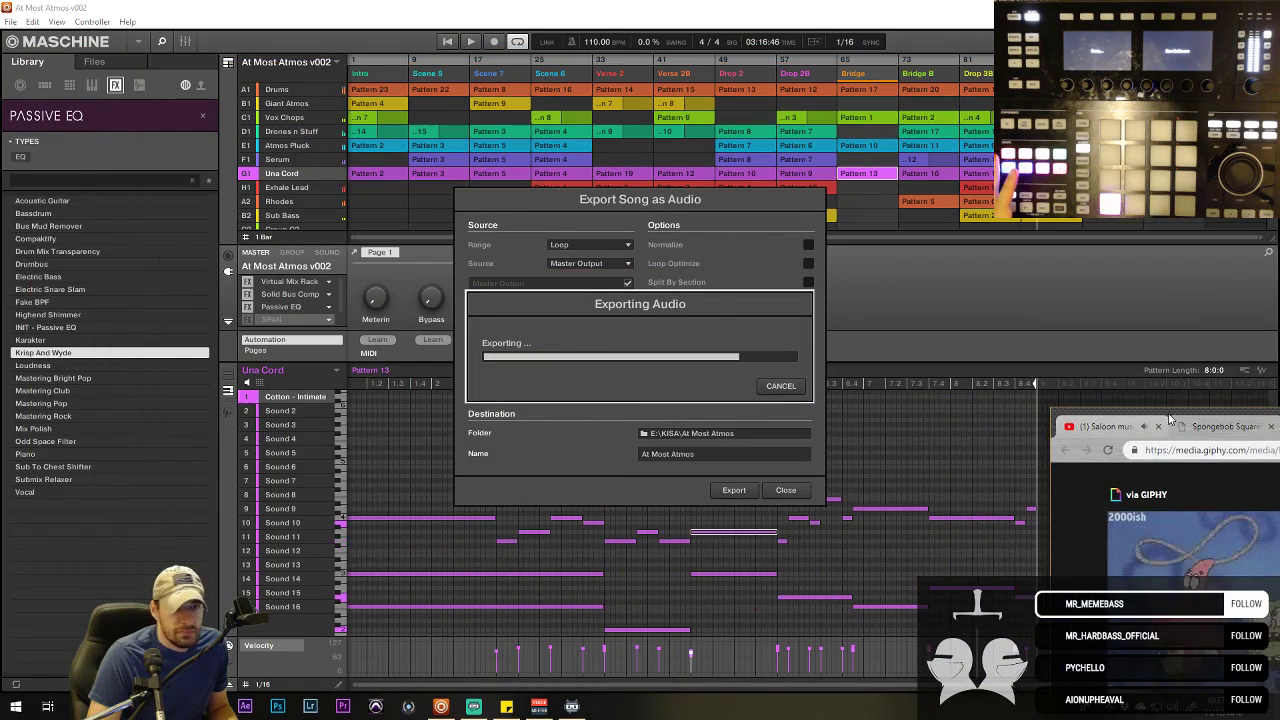
pyautogui.moveTo(1032, 407); pyautogui.dragTo(946, 162)
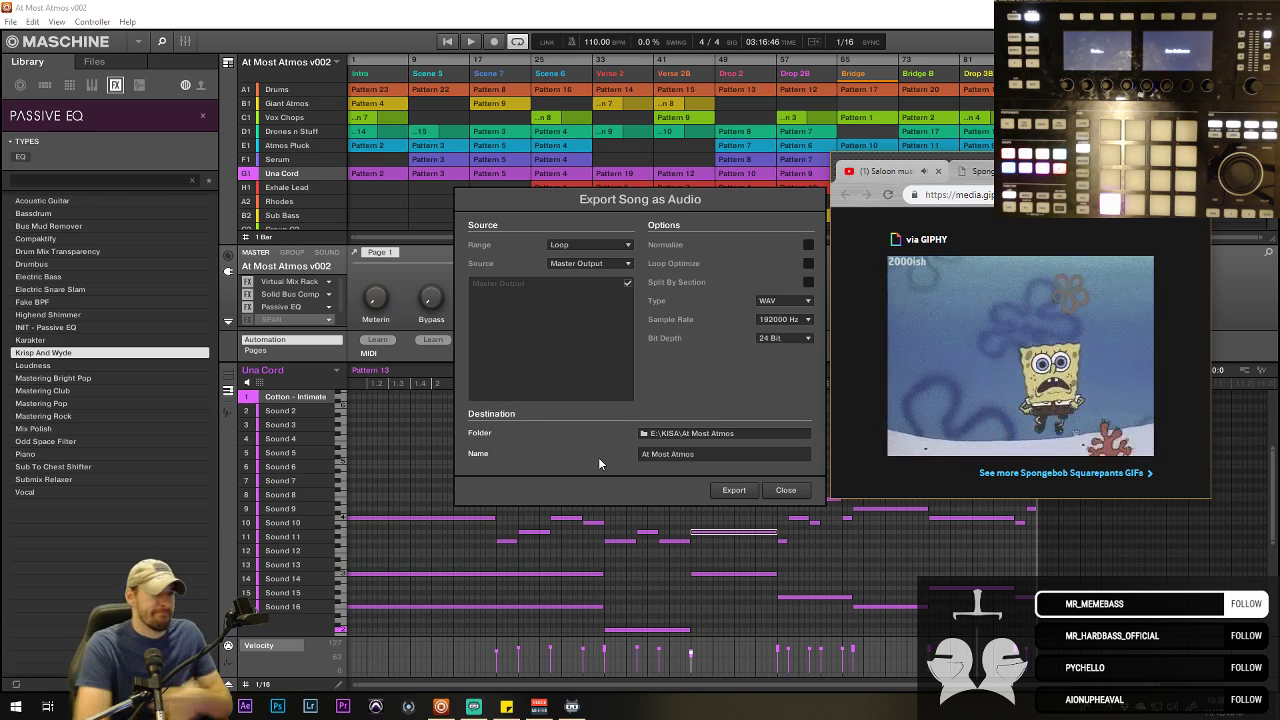
# - Launch iZotope Ozone 7, return to Maschine and close the song export settings
pyautogui.click(884, 172)
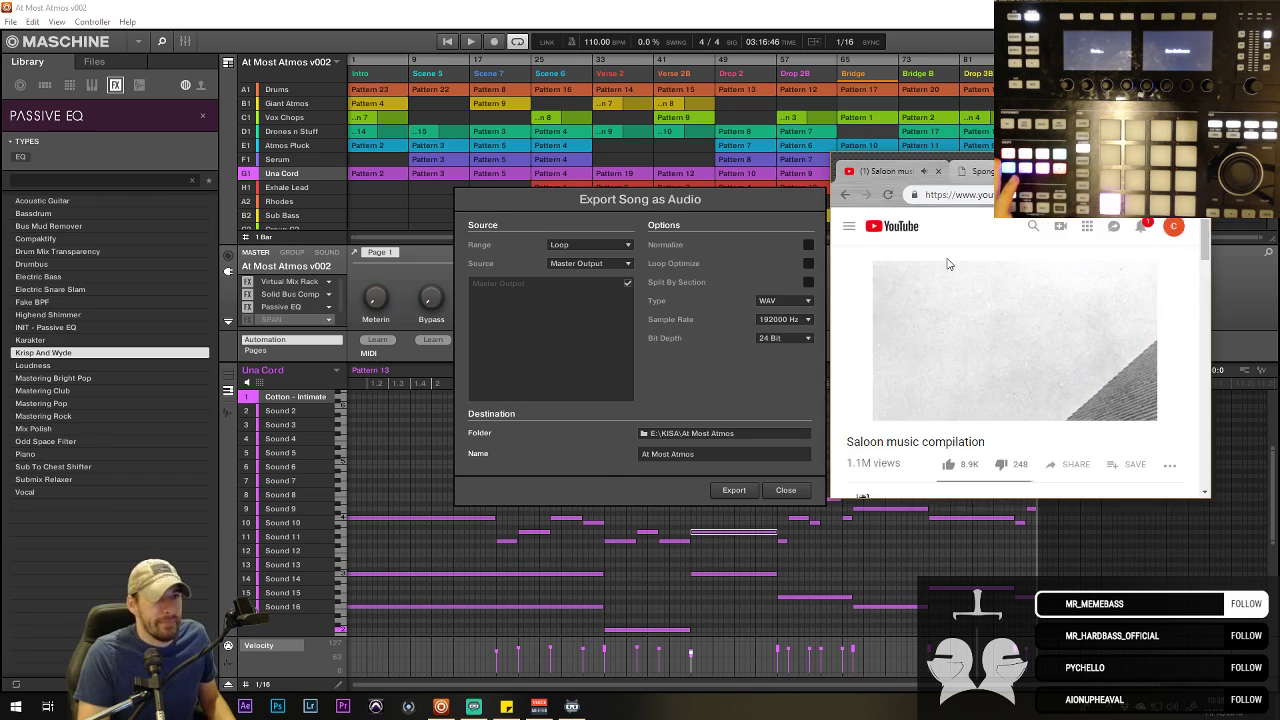
pyautogui.click(970, 171)
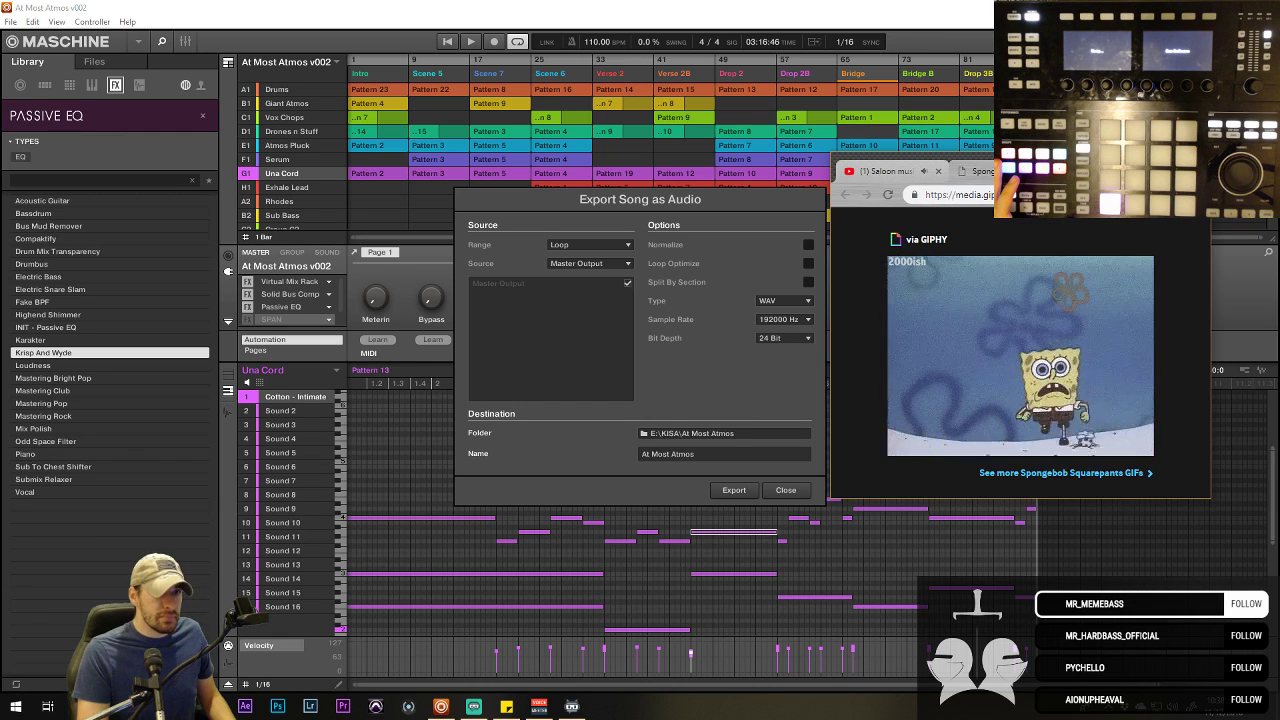
pyautogui.click(512, 344)
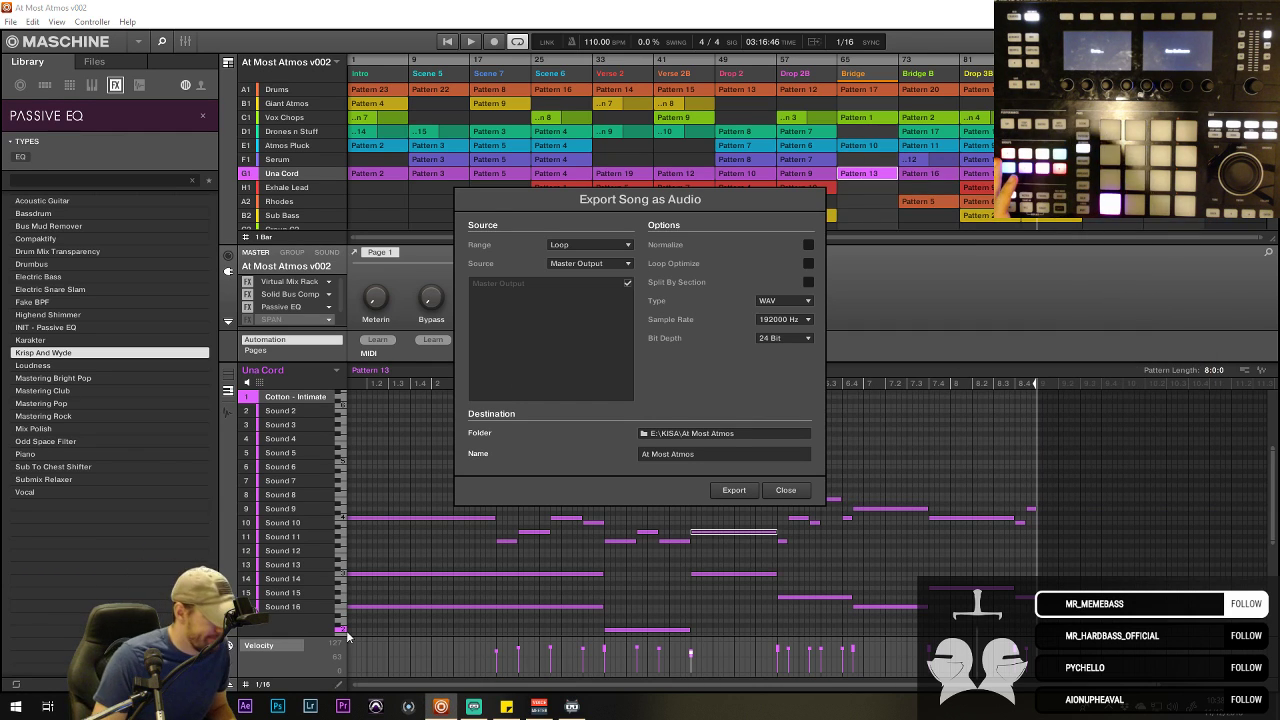
pyautogui.click(408, 706)
pyautogui.click(440, 706)
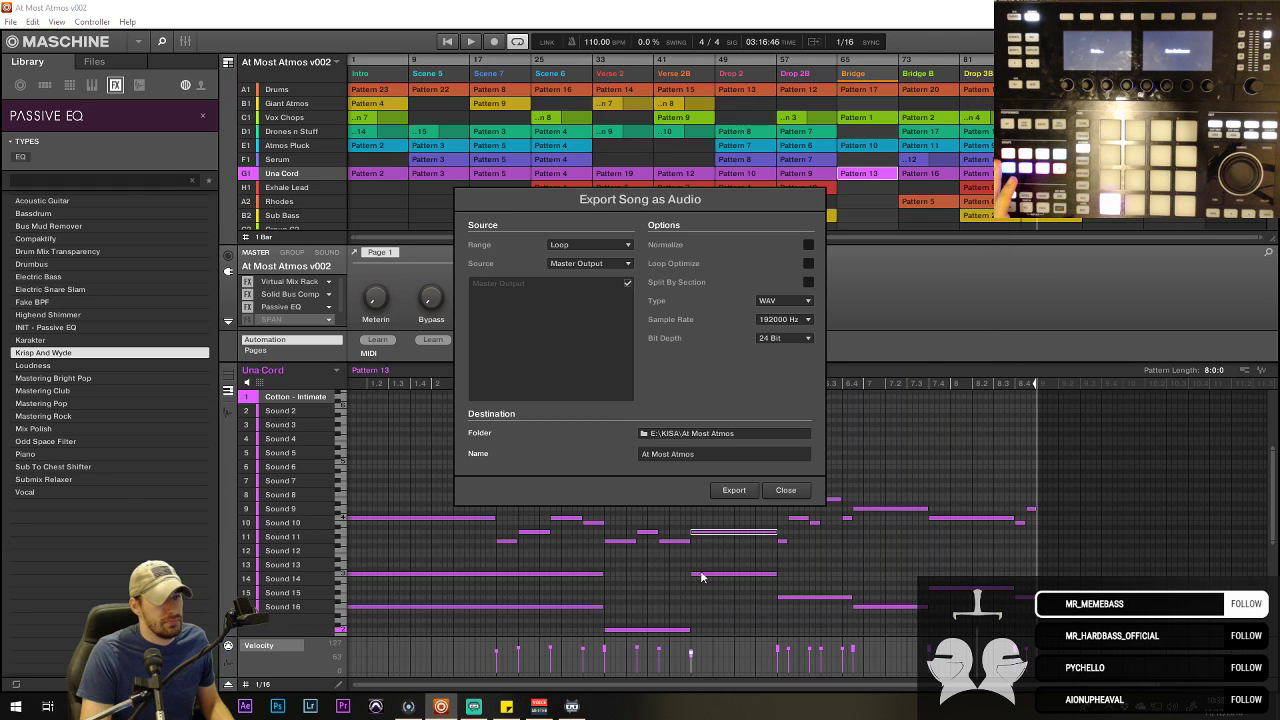
pyautogui.click(786, 490)
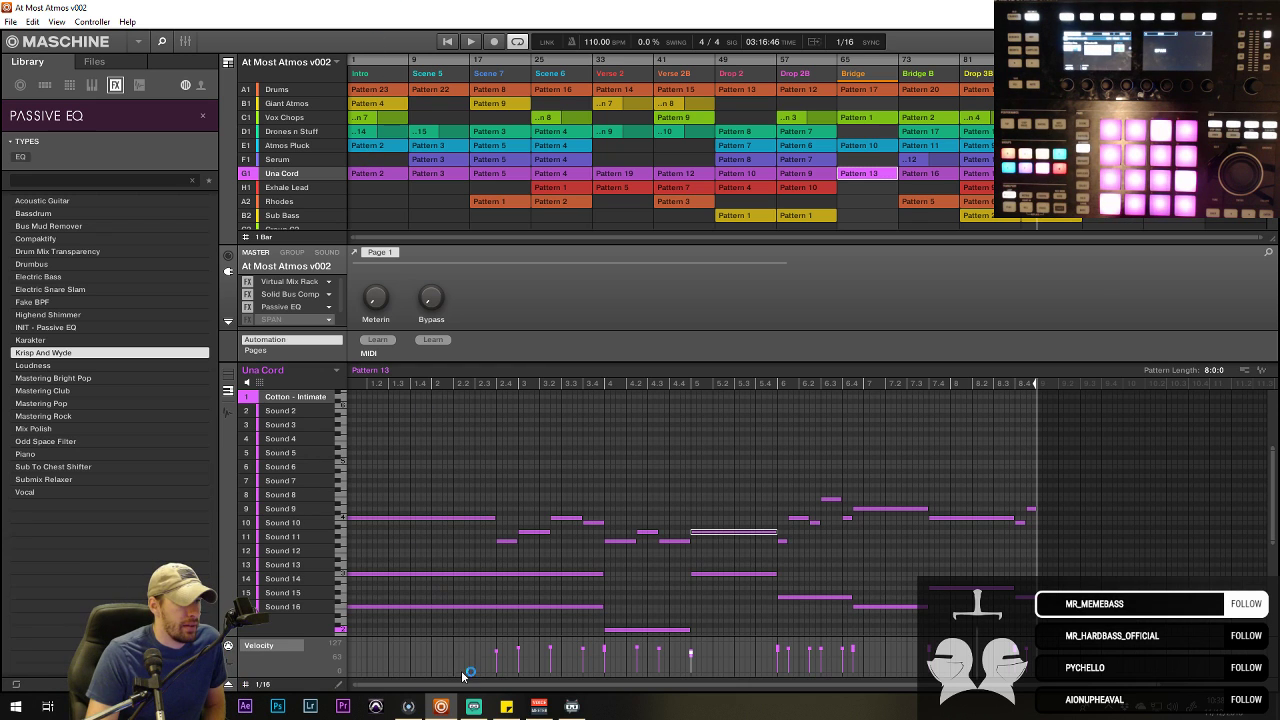
# - Switch to iZotope Ozone 7, open audio import at the KISA folder, and check the Mix/Master song list in the sticky notes
pyautogui.click(408, 706)
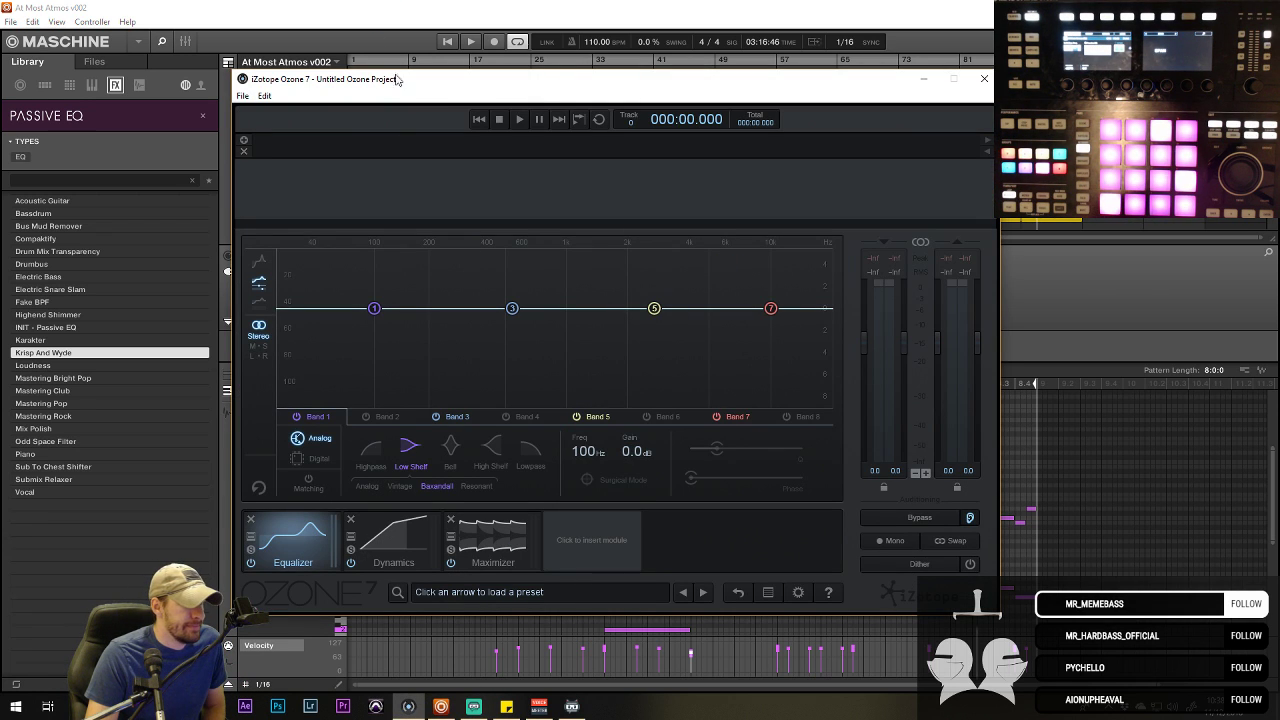
pyautogui.click(245, 143)
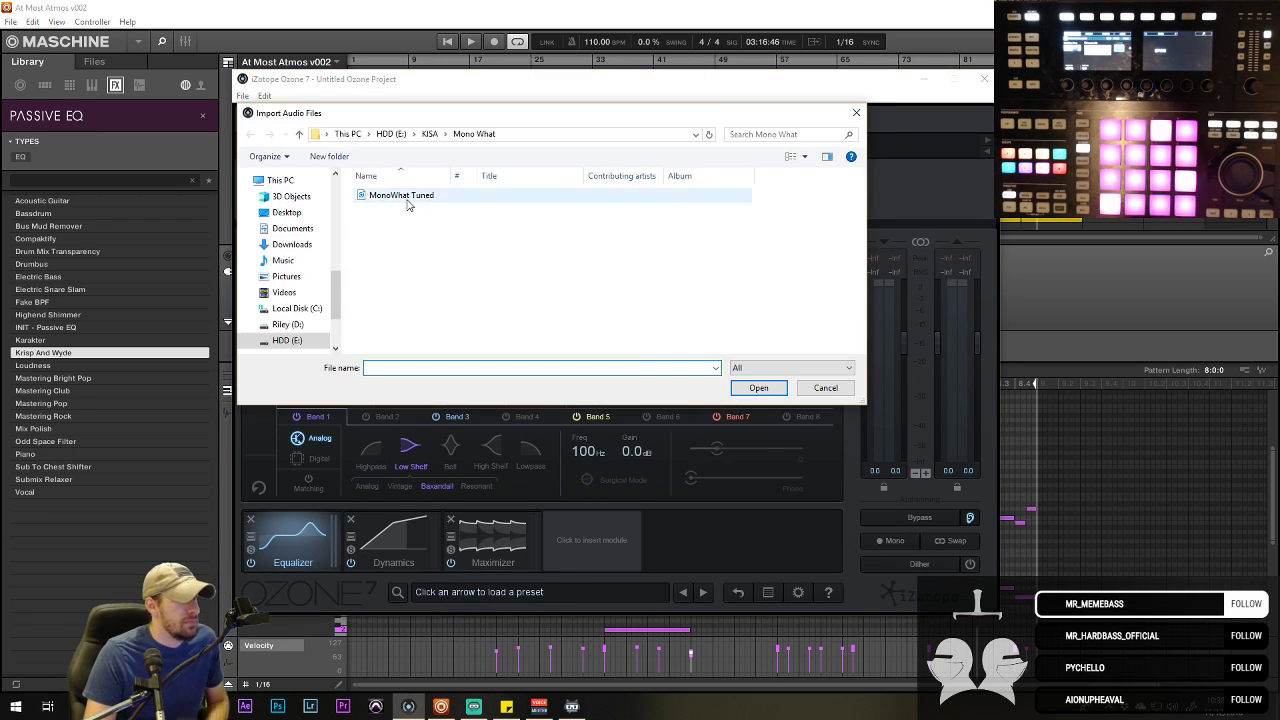
pyautogui.click(430, 134)
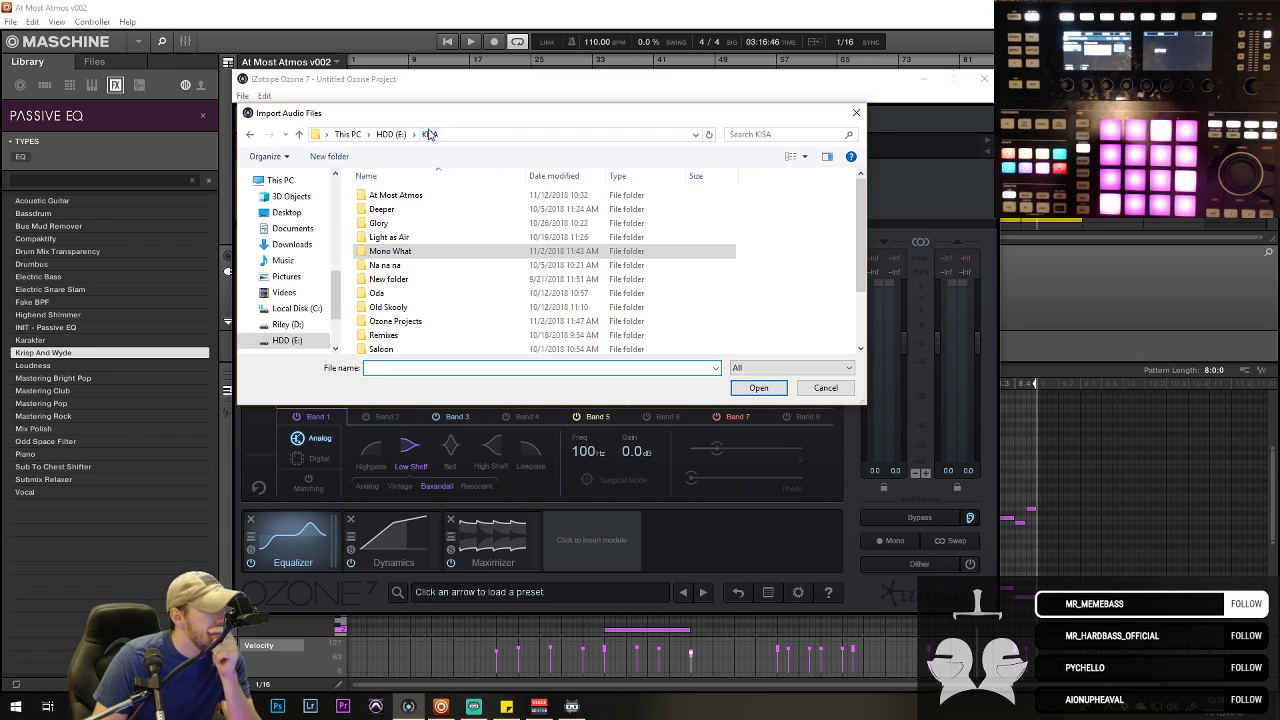
pyautogui.click(426, 251)
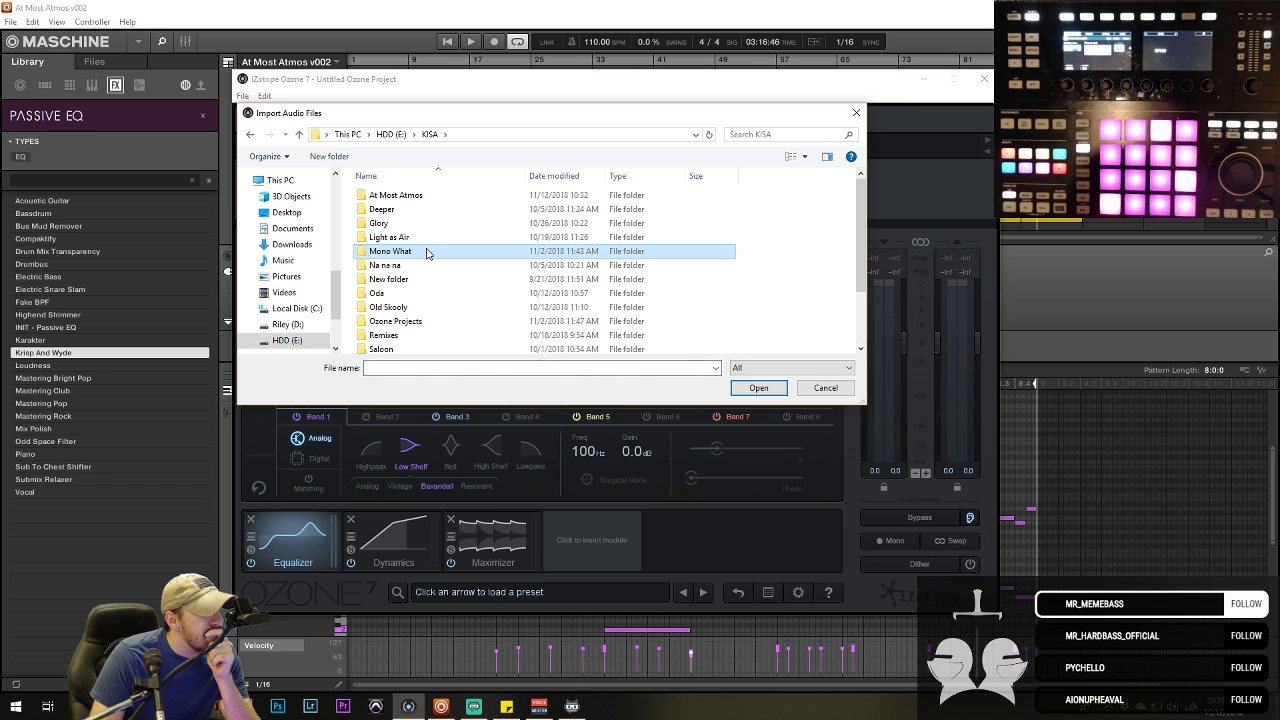
pyautogui.click(506, 706)
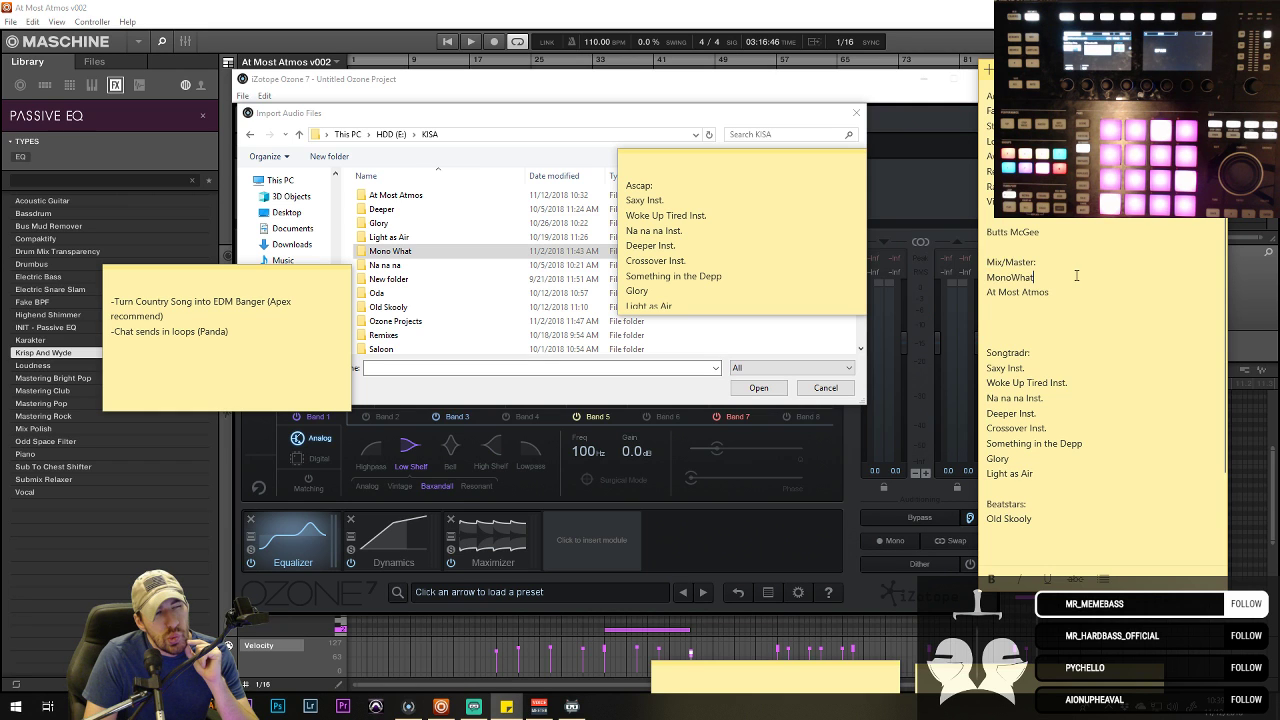
pyautogui.click(515, 112)
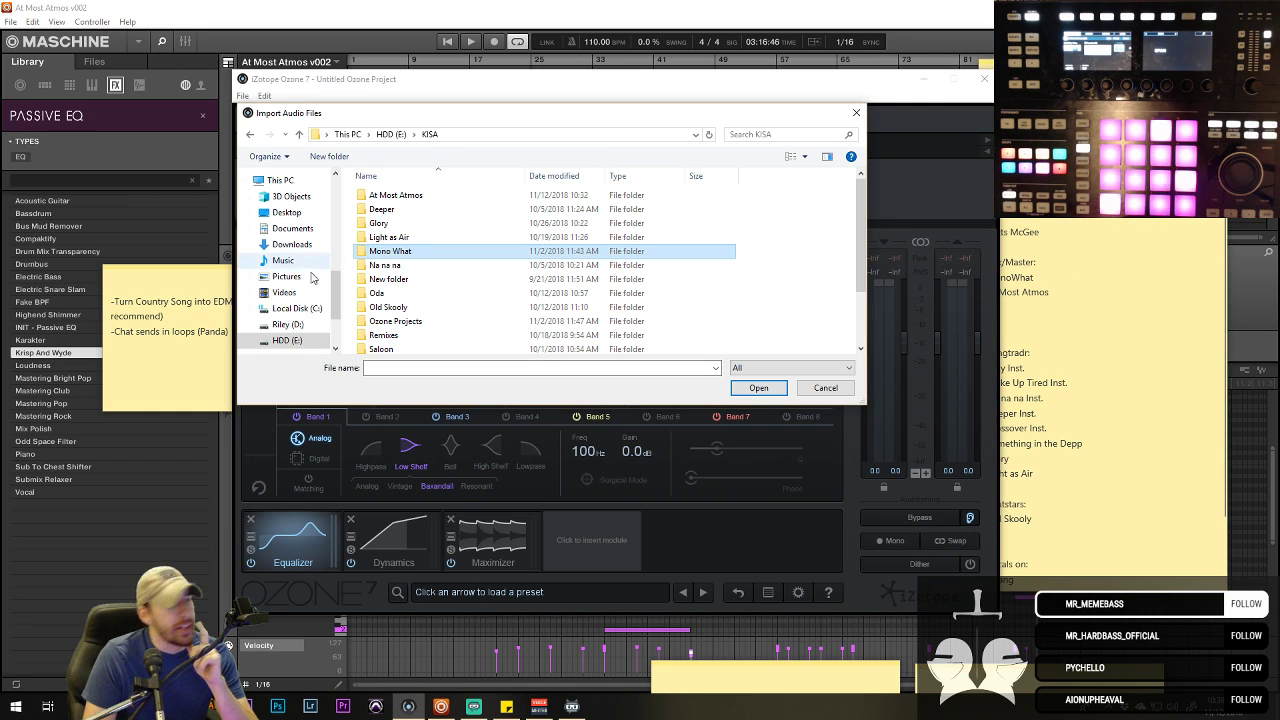
# - Import the At Most Atmos audio file from the At Most Atmos folder
pyautogui.scroll(-3, 428, 250)
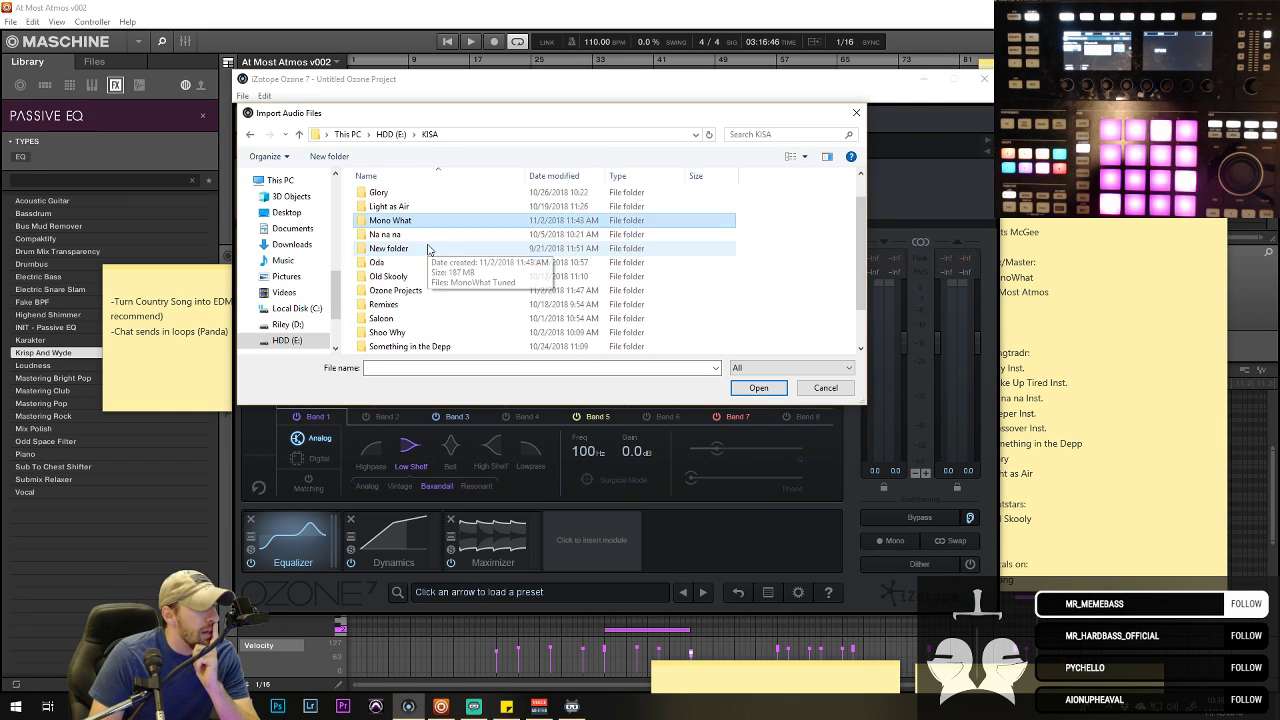
pyautogui.scroll(3, 429, 250)
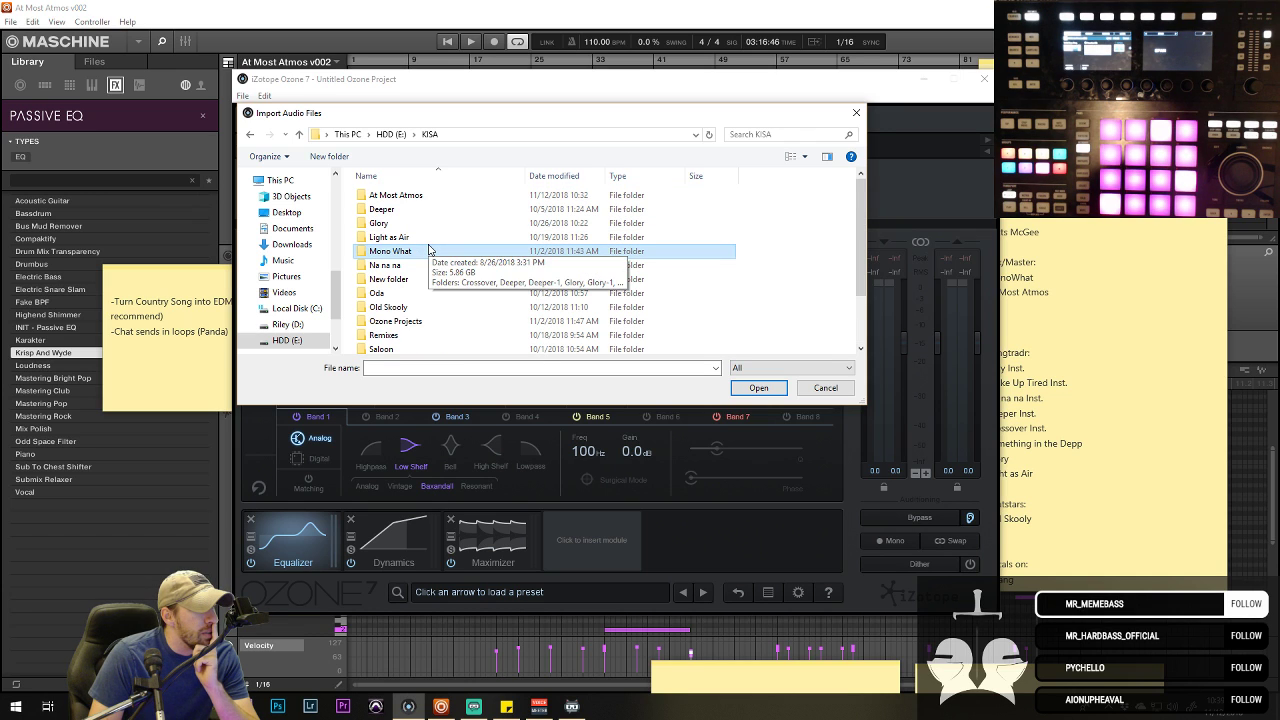
pyautogui.doubleClick(432, 198)
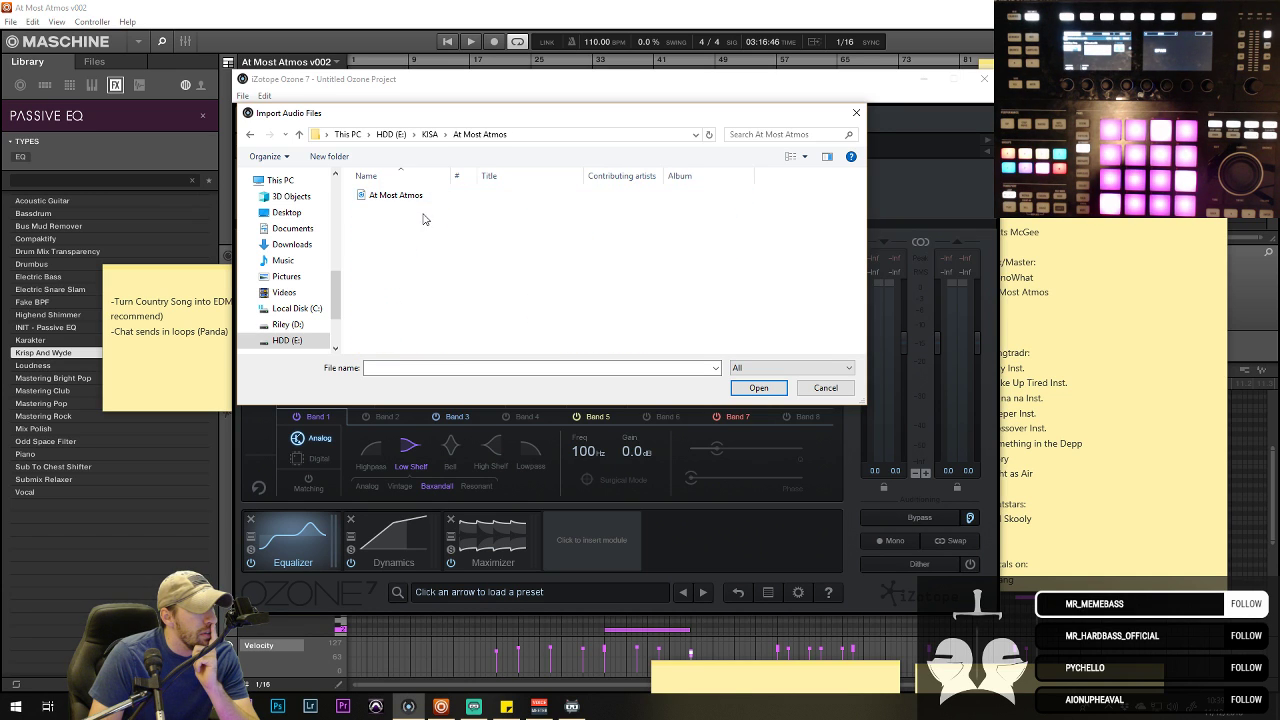
pyautogui.click(421, 200)
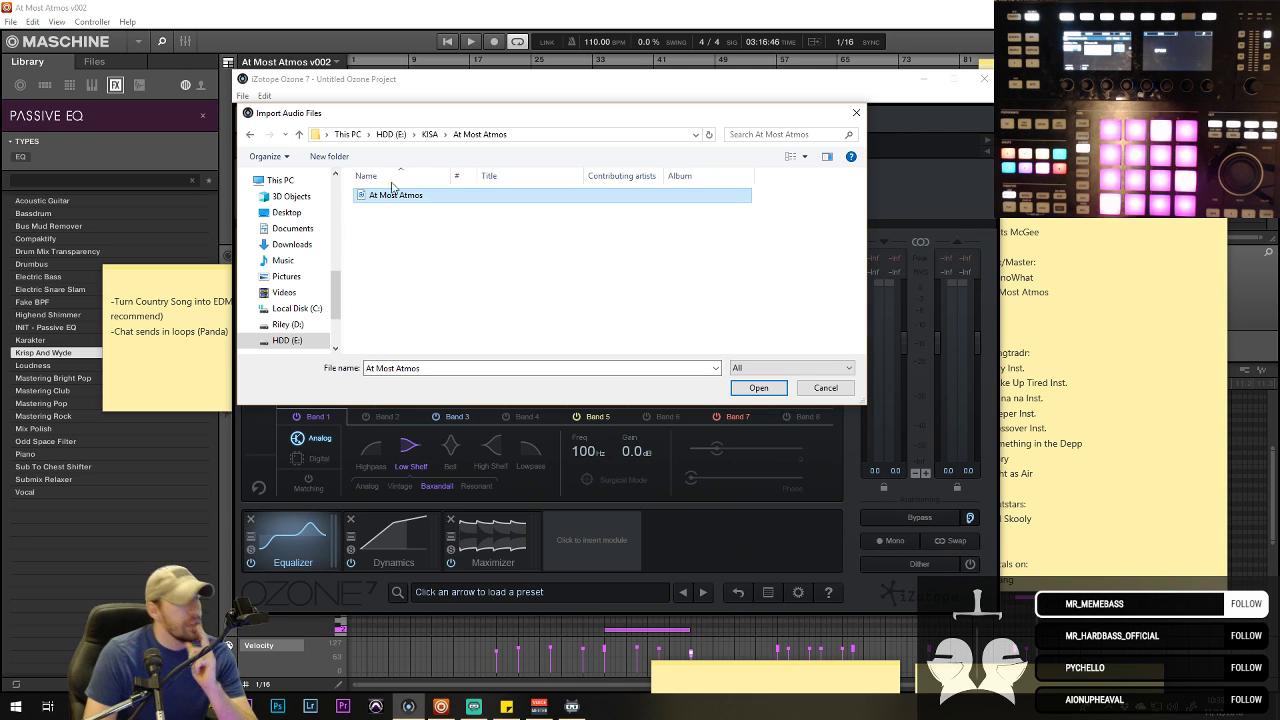
pyautogui.click(759, 388)
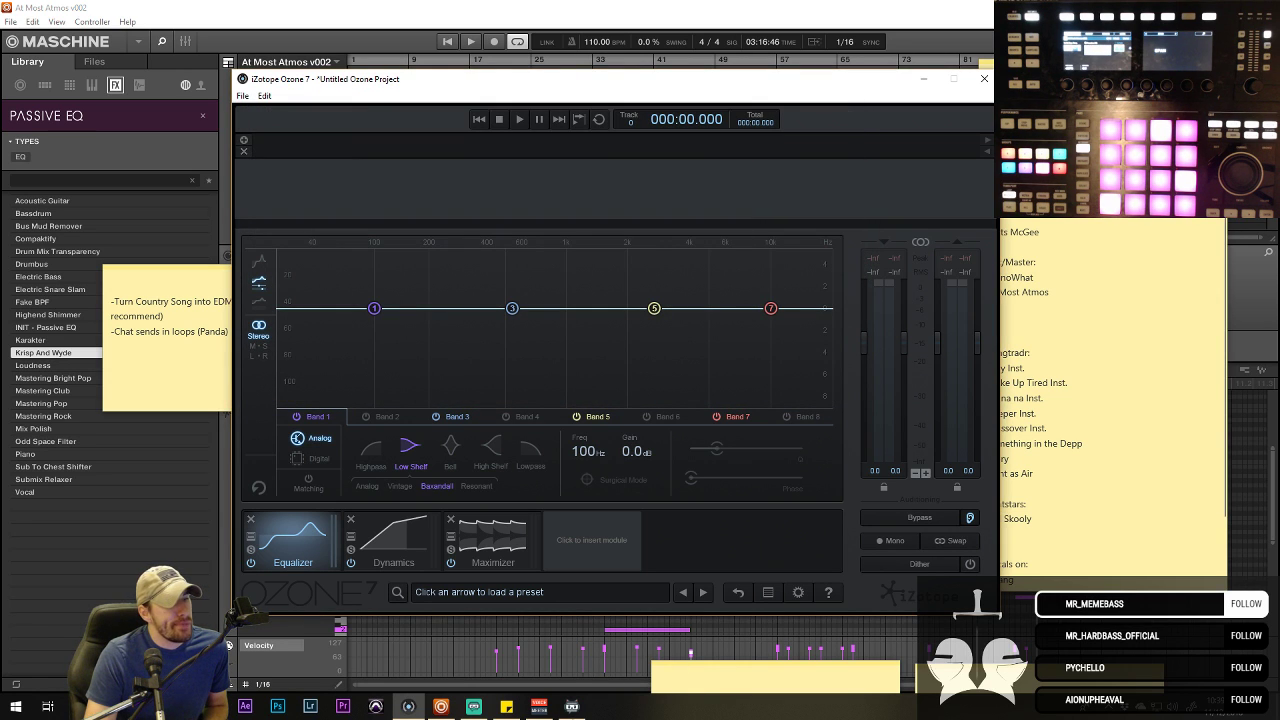
# - Play the imported At Most Atmos.wav in Ozone and skip ahead to a fuller section of the song
pyautogui.click(740, 6)
pyautogui.click(408, 706)
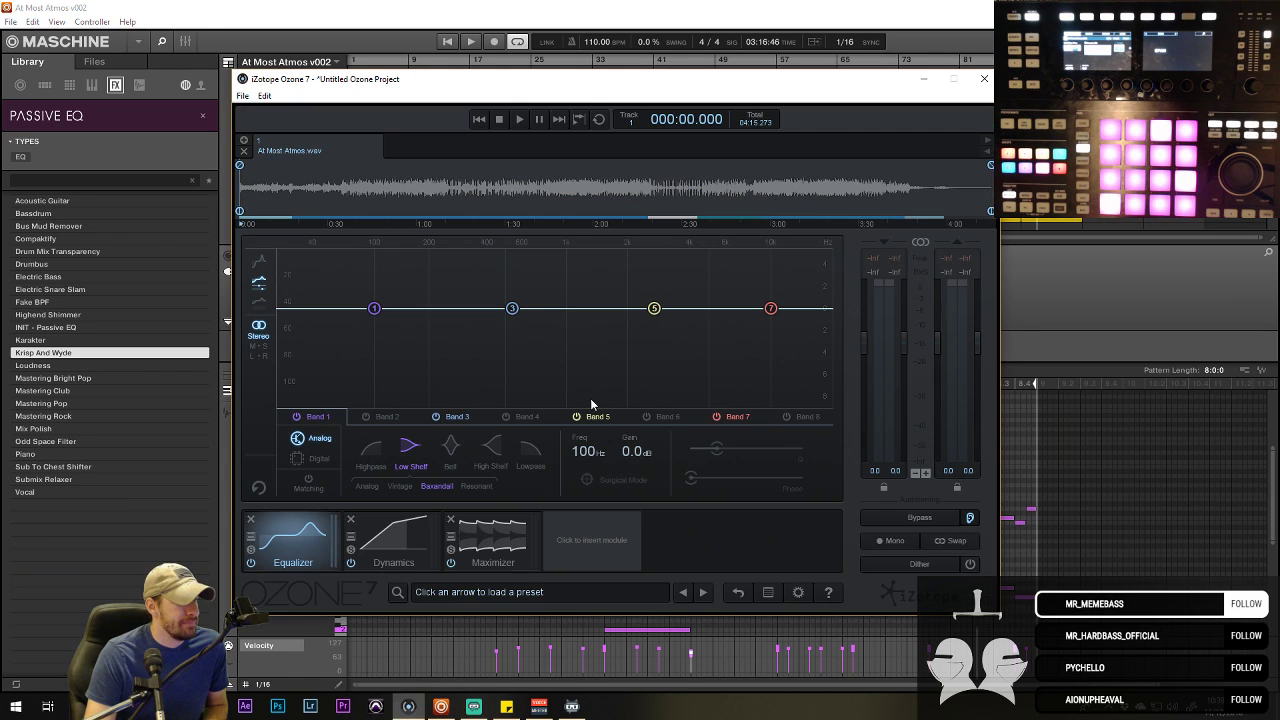
pyautogui.press('space')
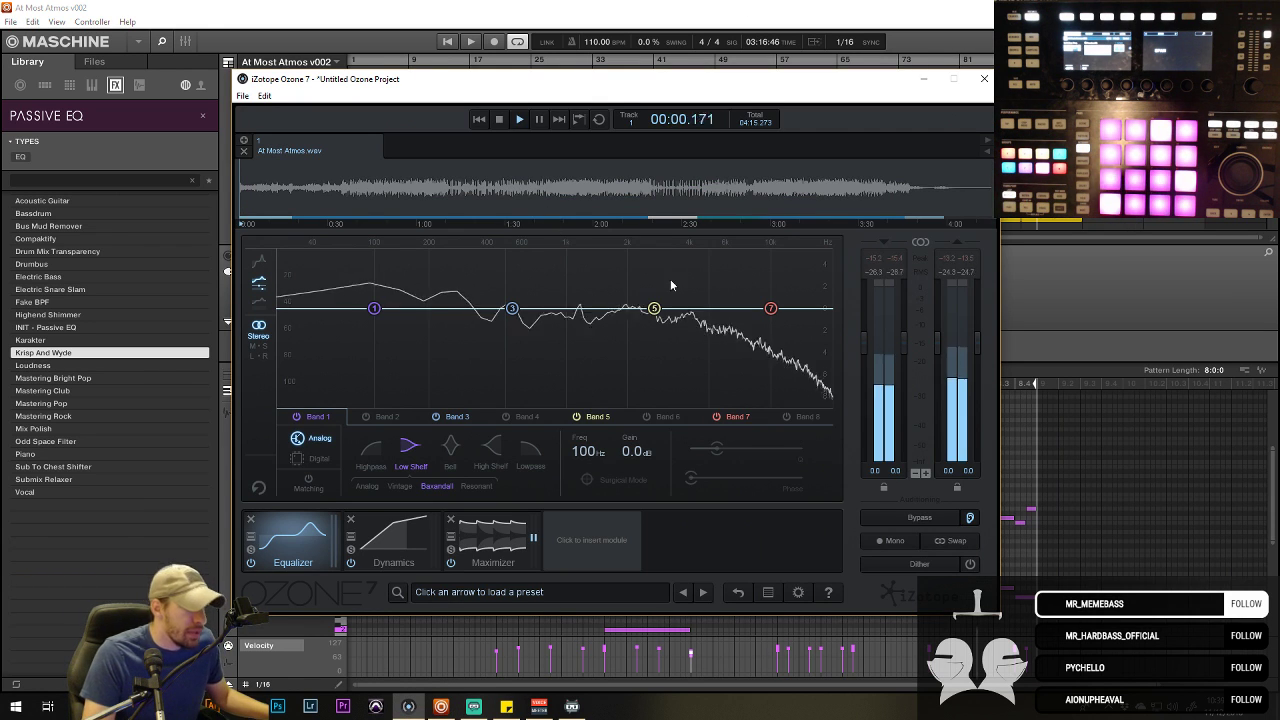
pyautogui.click(407, 190)
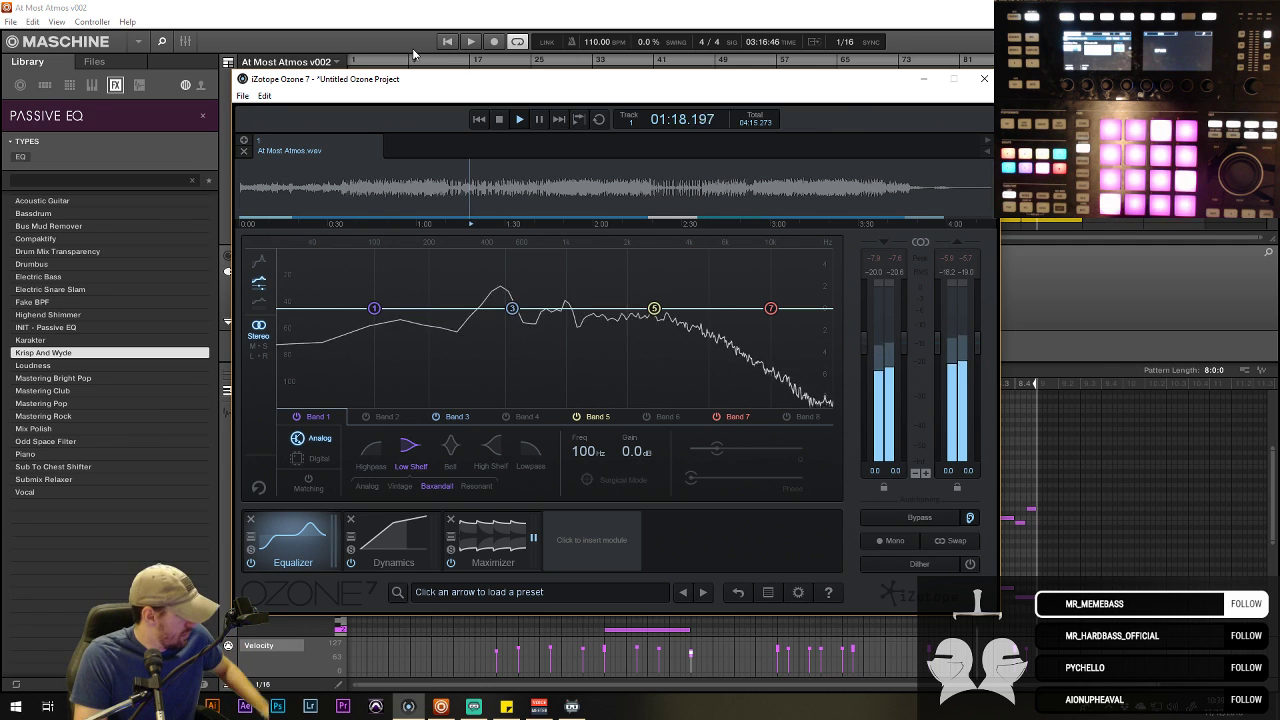
# - Switch to Maschine, enable the SPAN analyzer on the master channel and play the song from within the Drop 2B scene
pyautogui.click(530, 14)
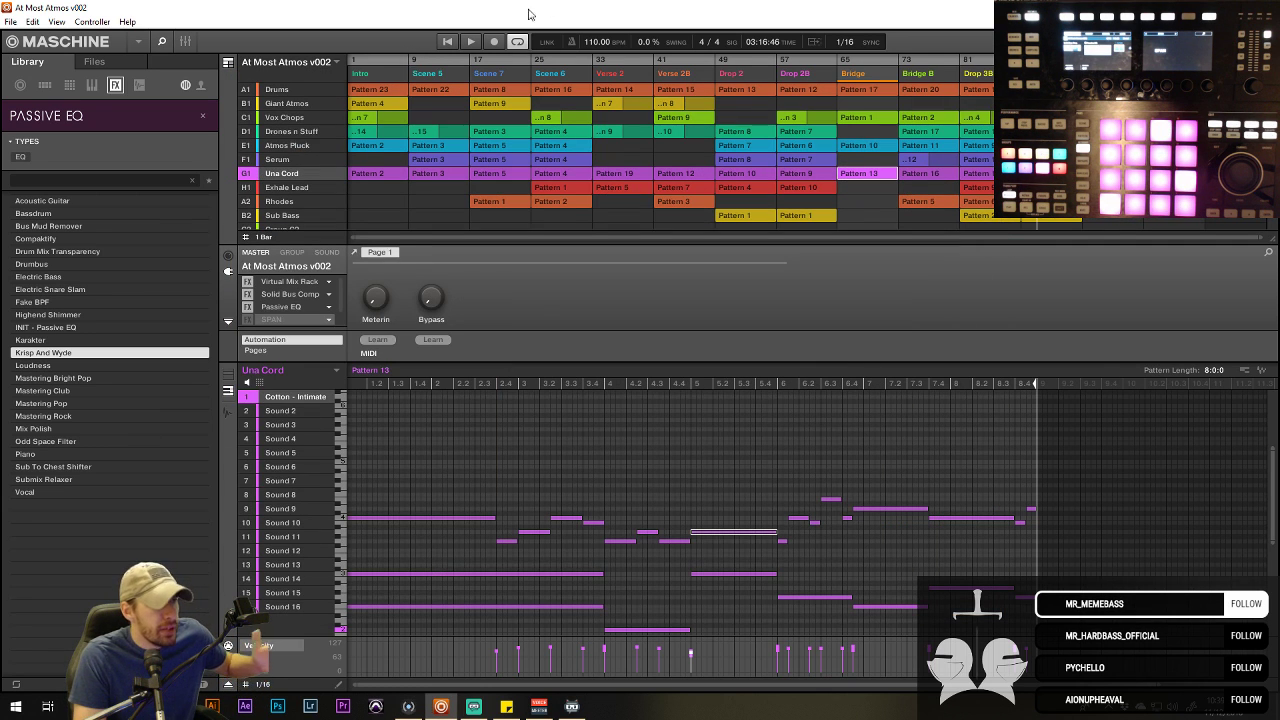
pyautogui.click(269, 323)
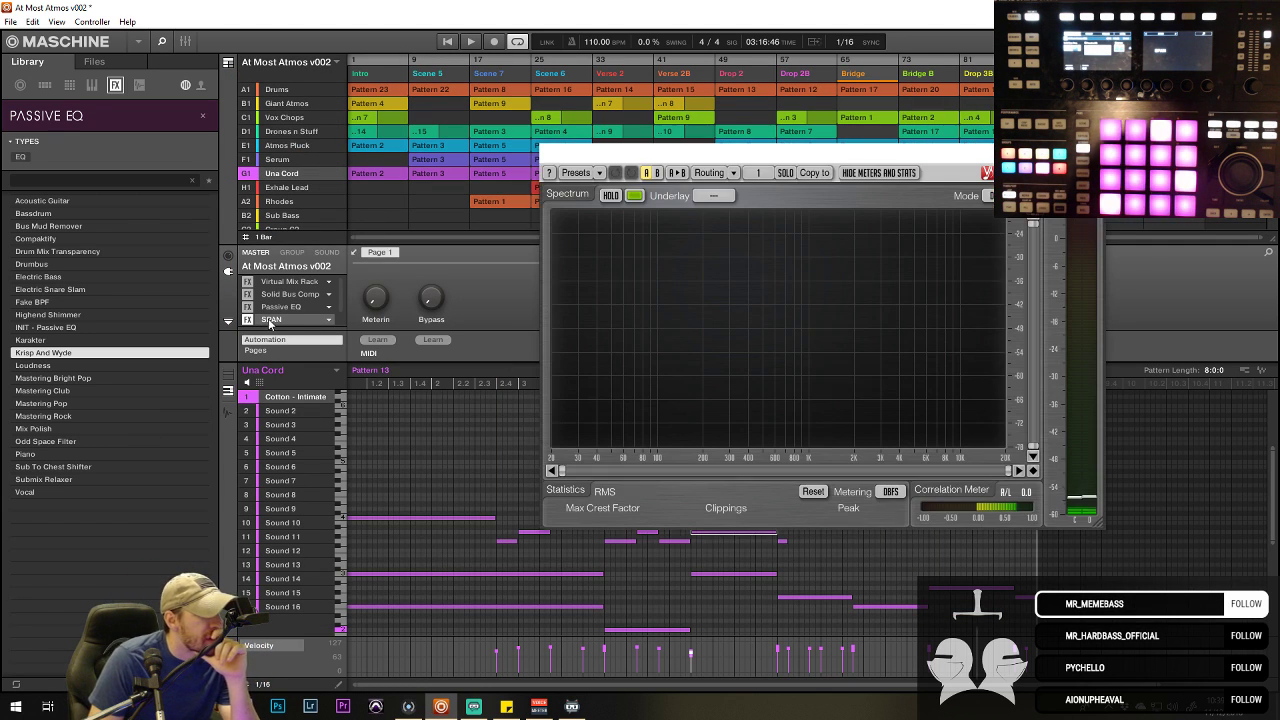
pyautogui.click(804, 58)
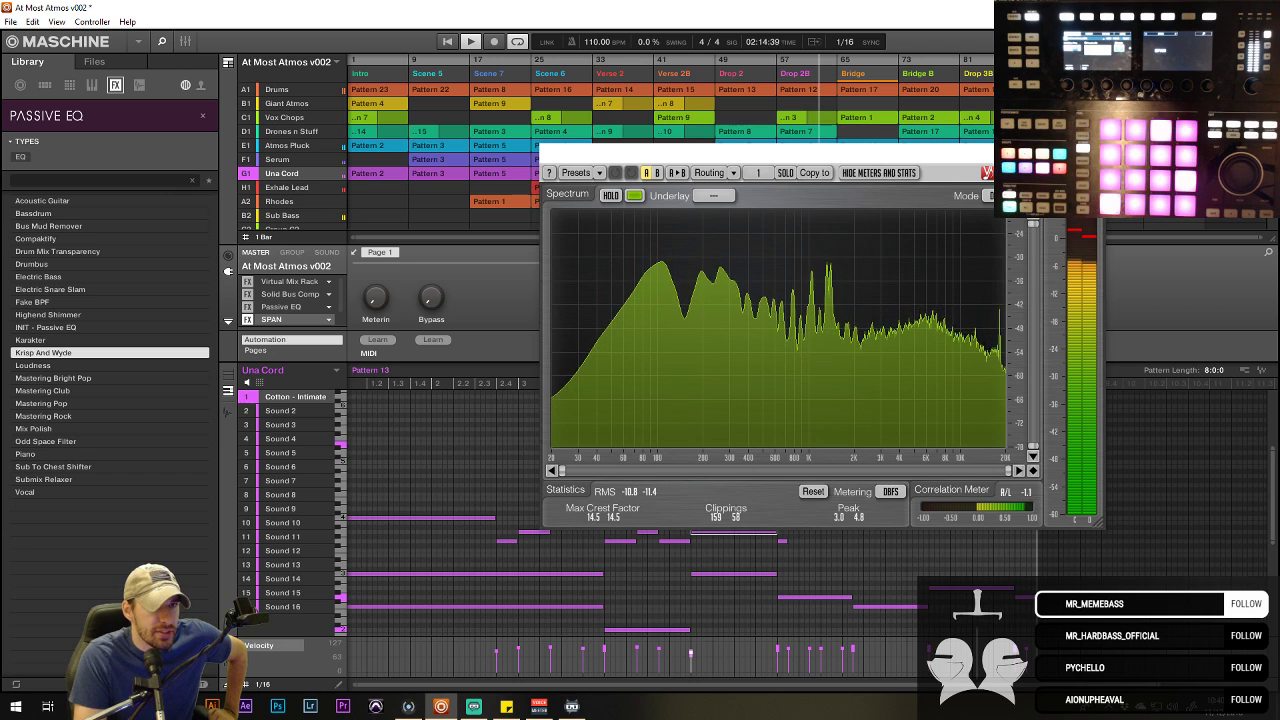
# - Try the second spectrum and unfilled display options in SPAN's spectrum mode settings, restore the single filled spectrum and close the settings
pyautogui.moveTo(800, 155); pyautogui.dragTo(705, 169)
pyautogui.click(933, 209)
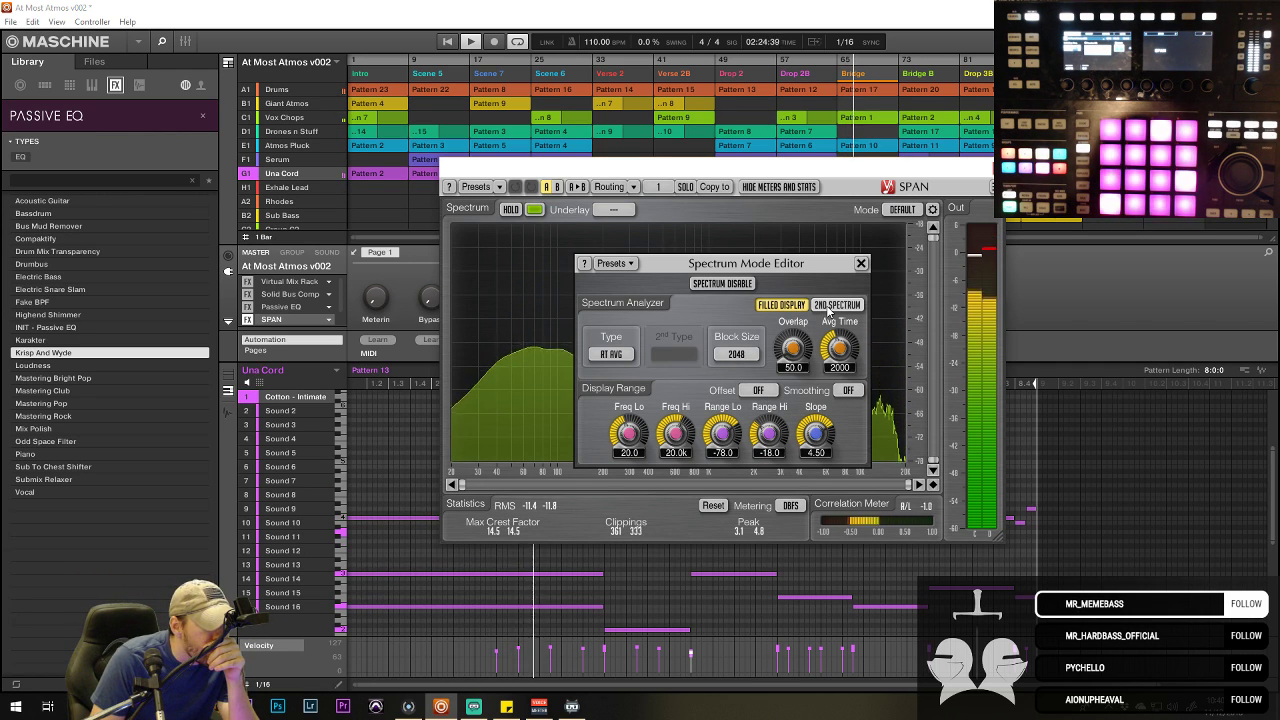
pyautogui.click(785, 307)
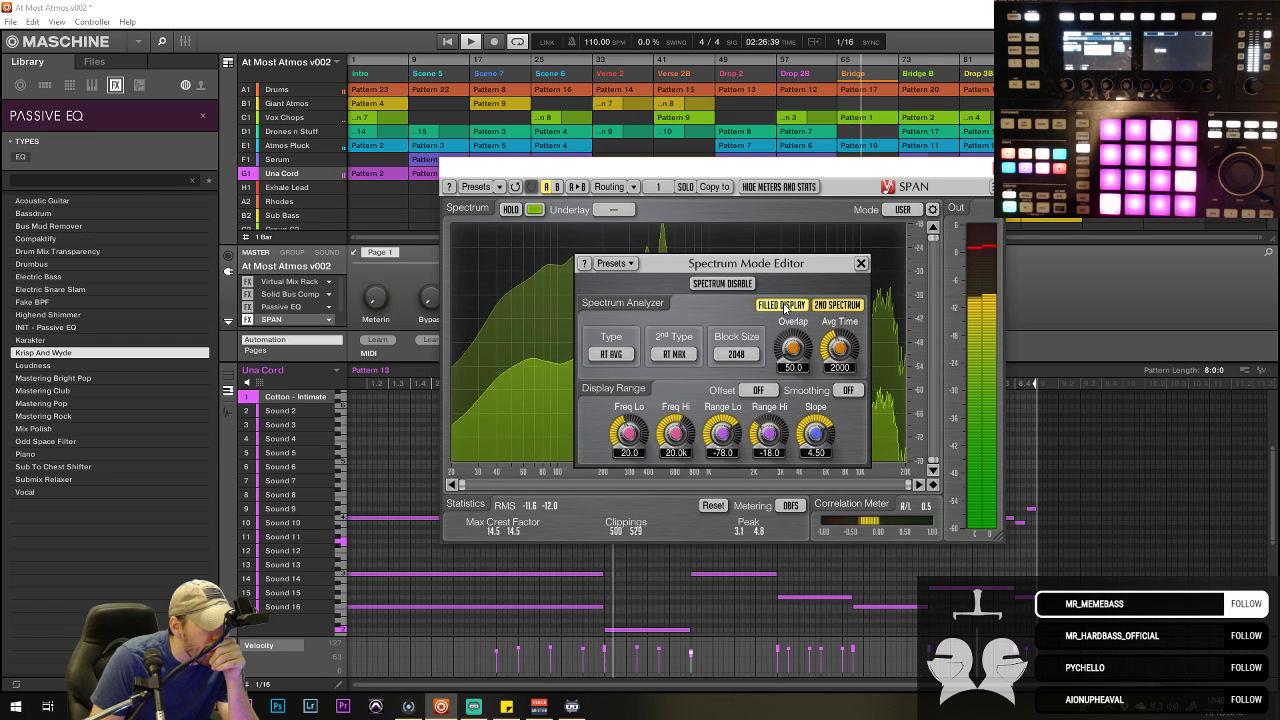
pyautogui.click(786, 307)
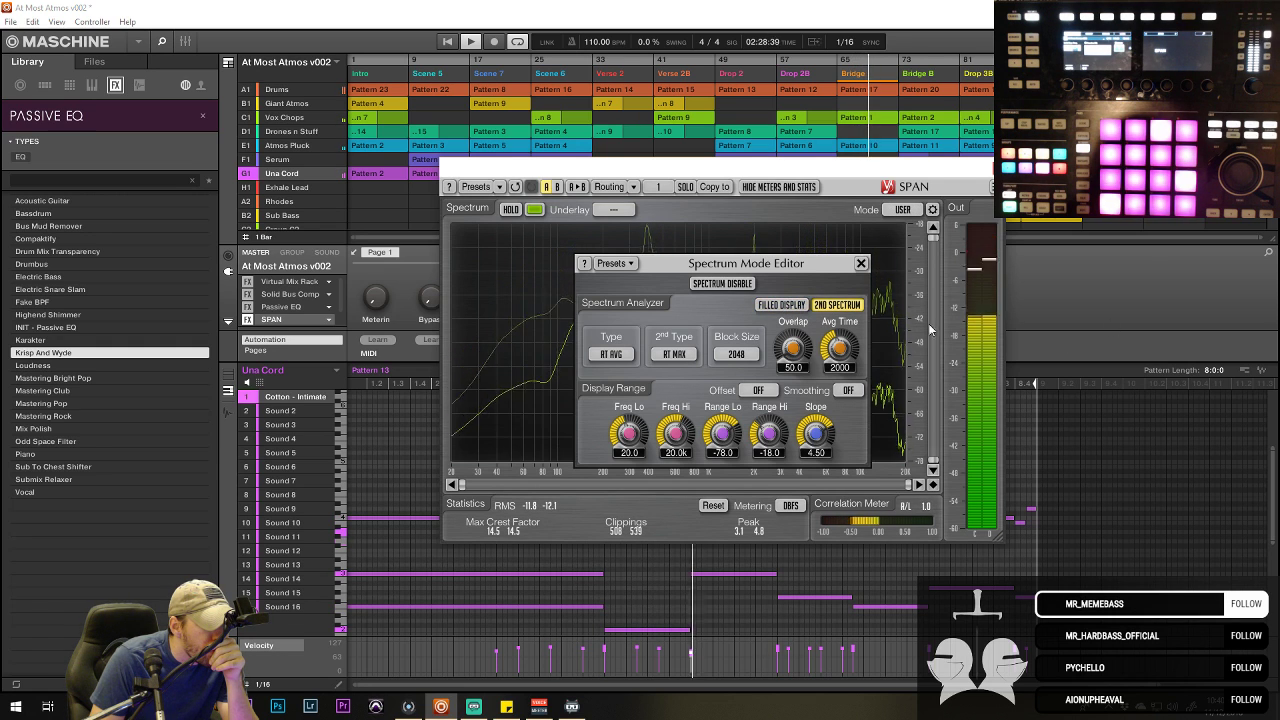
pyautogui.click(786, 305)
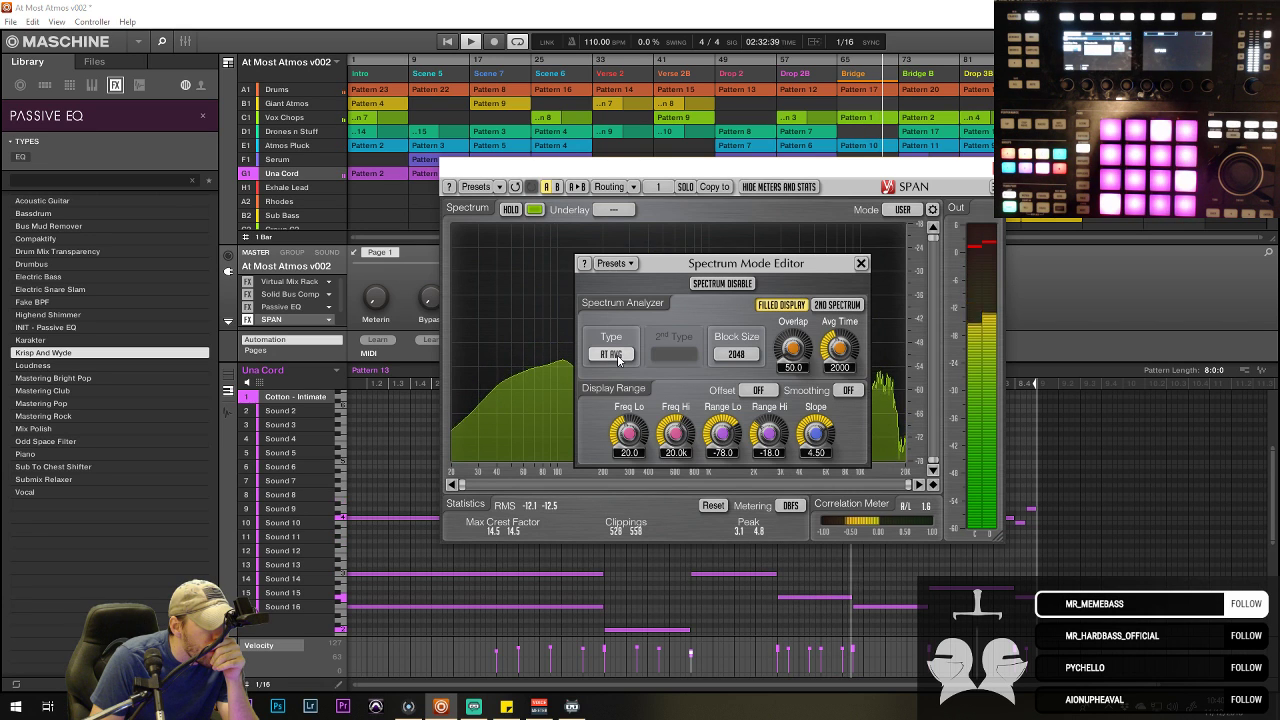
pyautogui.click(860, 263)
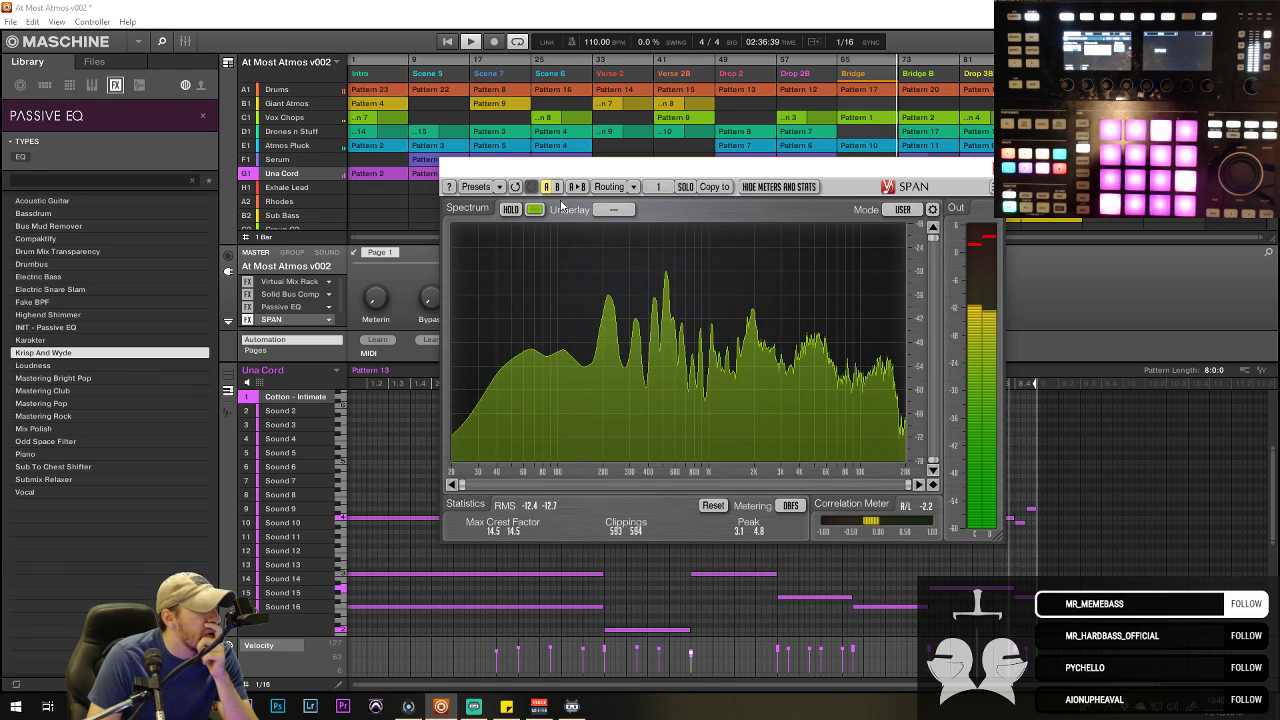
# - Move the SPAN window aside, check the presets available for the plug-in and close its window
pyautogui.moveTo(821, 167); pyautogui.dragTo(942, 172)
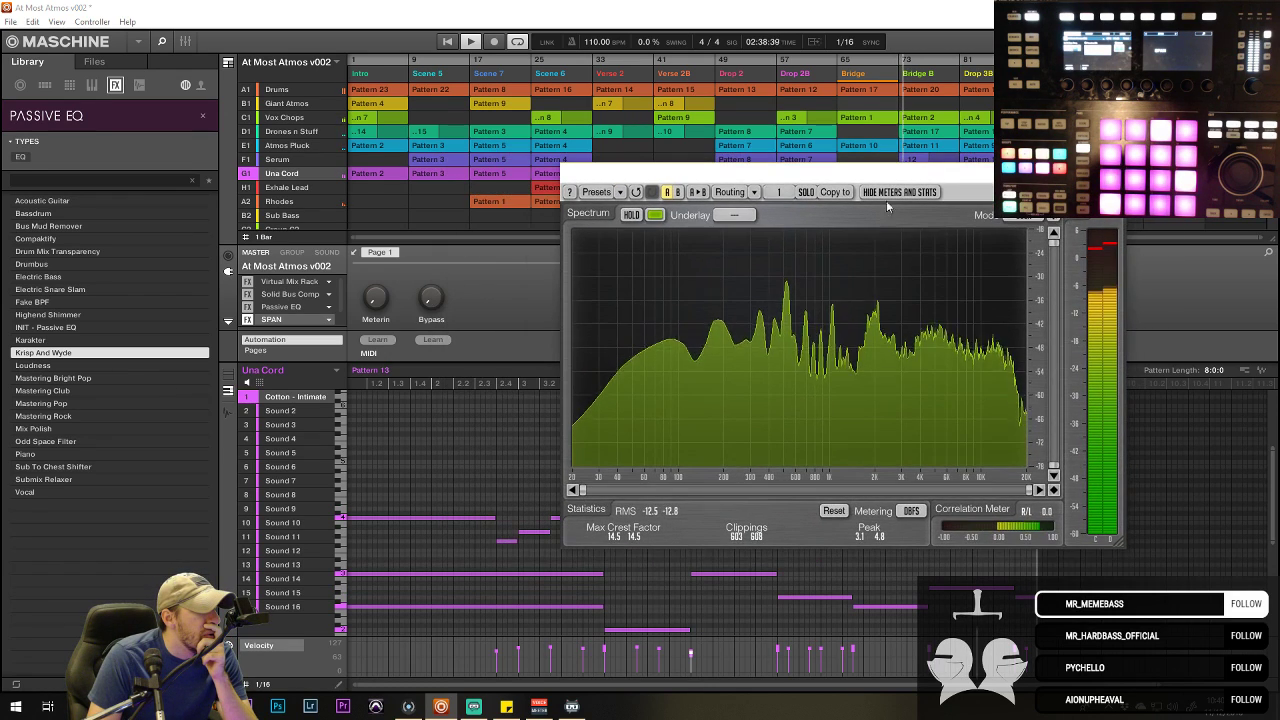
pyautogui.click(272, 321)
pyautogui.click(272, 321)
pyautogui.click(272, 321)
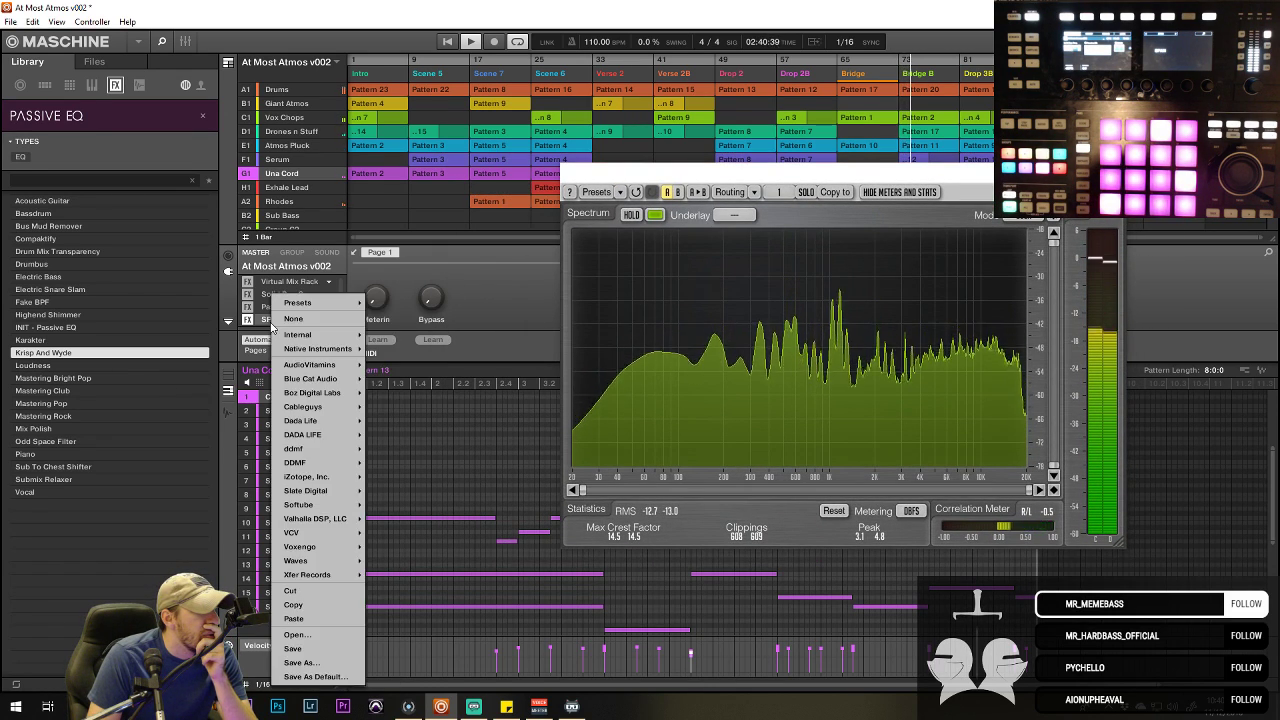
pyautogui.moveTo(343, 304)
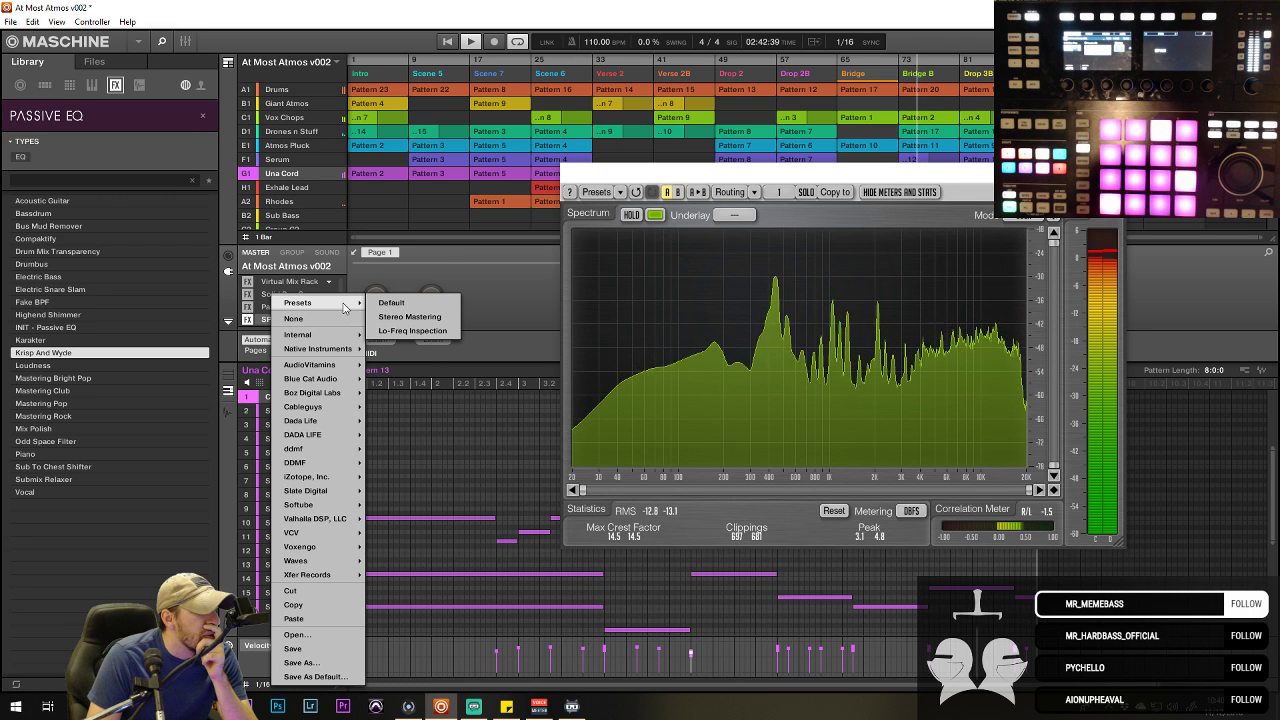
pyautogui.click(497, 258)
pyautogui.click(272, 320)
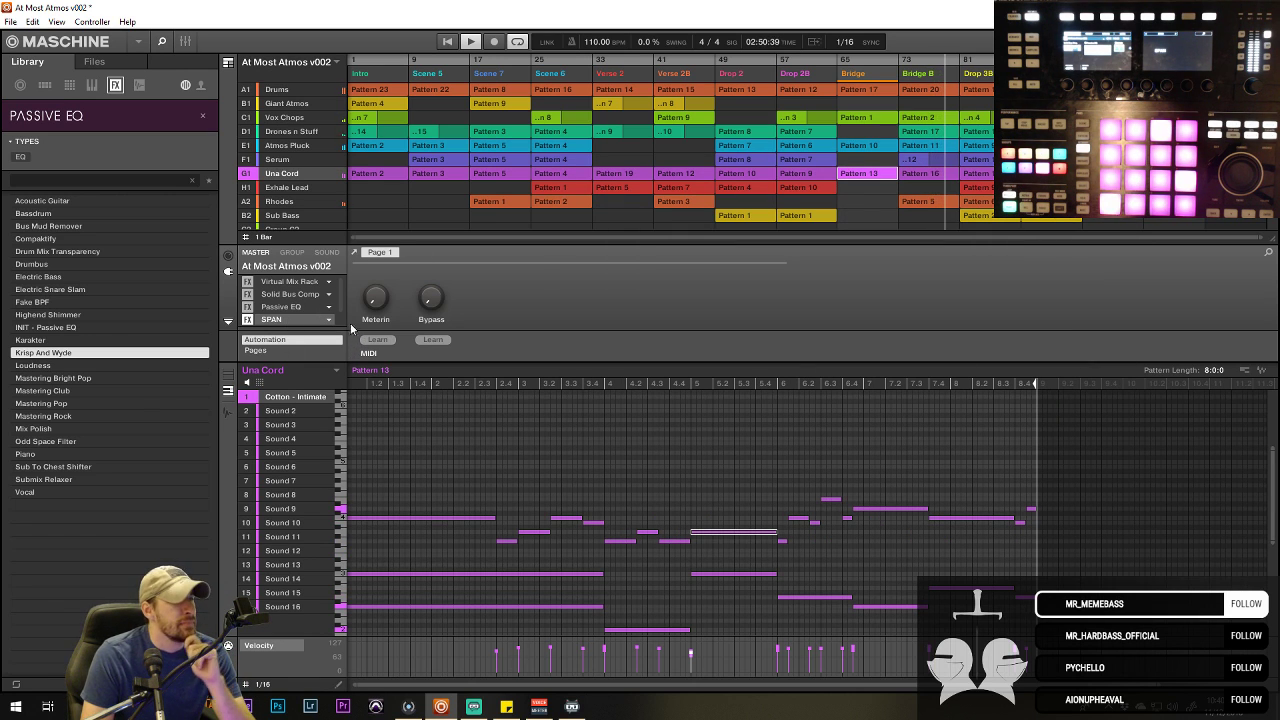
# - Review the master channel's output, macro, groove and input properties and return to its plug-in list
pyautogui.click(228, 257)
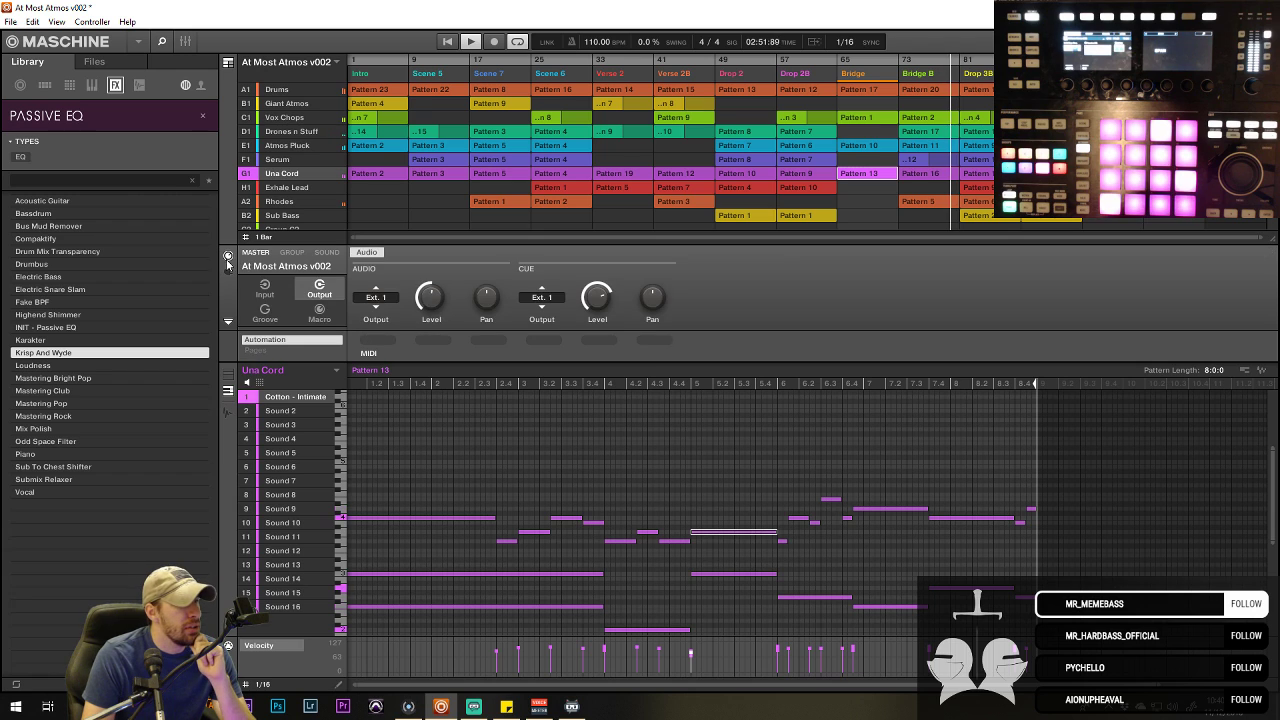
pyautogui.click(308, 312)
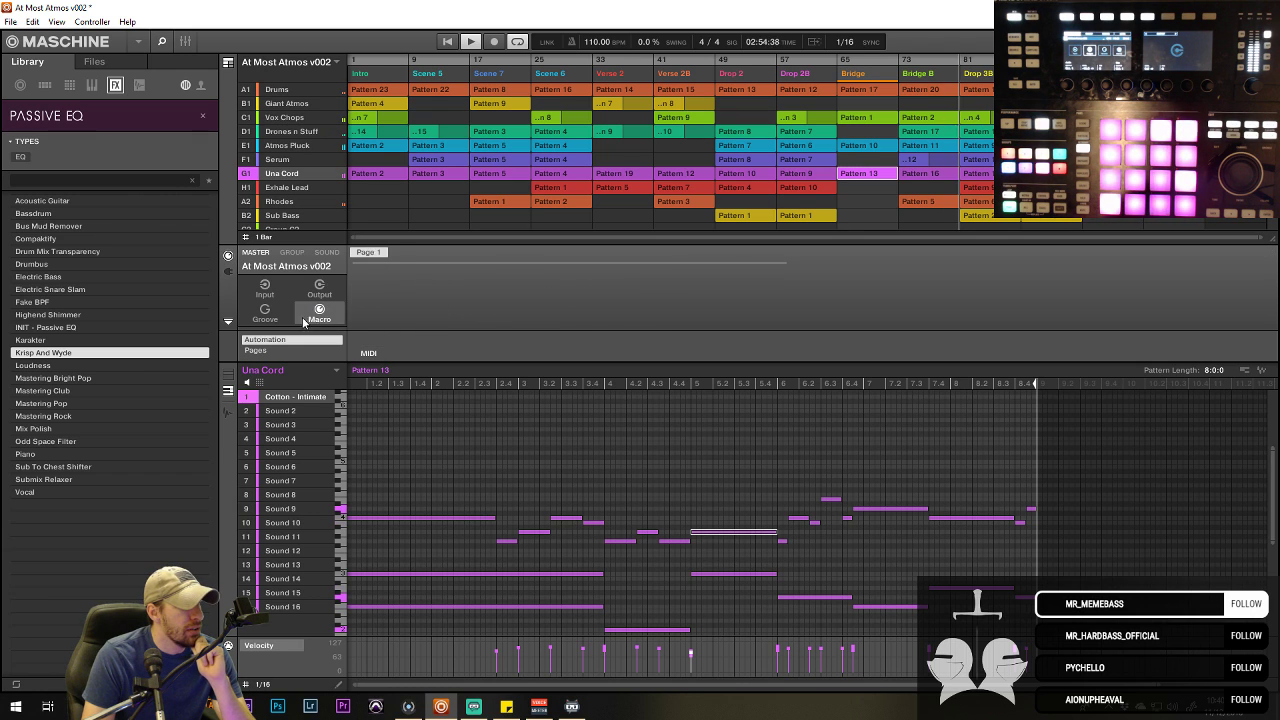
pyautogui.click(265, 310)
pyautogui.click(265, 289)
pyautogui.click(268, 311)
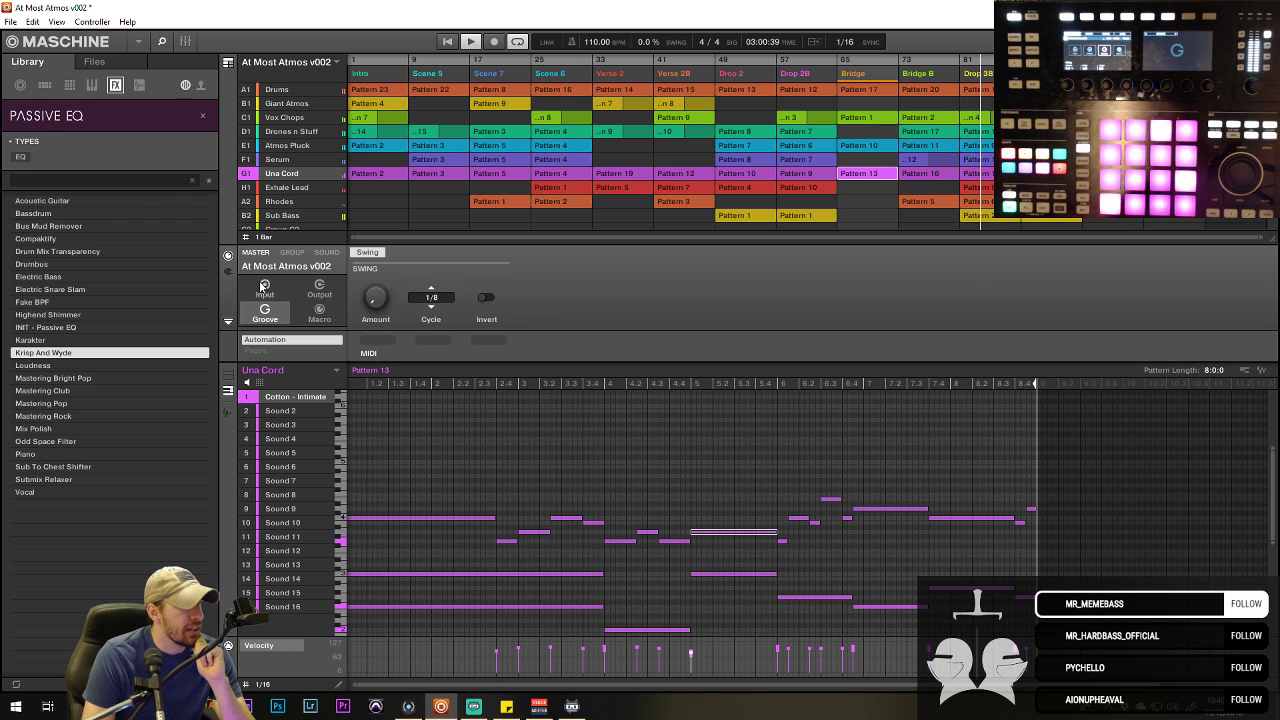
pyautogui.click(264, 287)
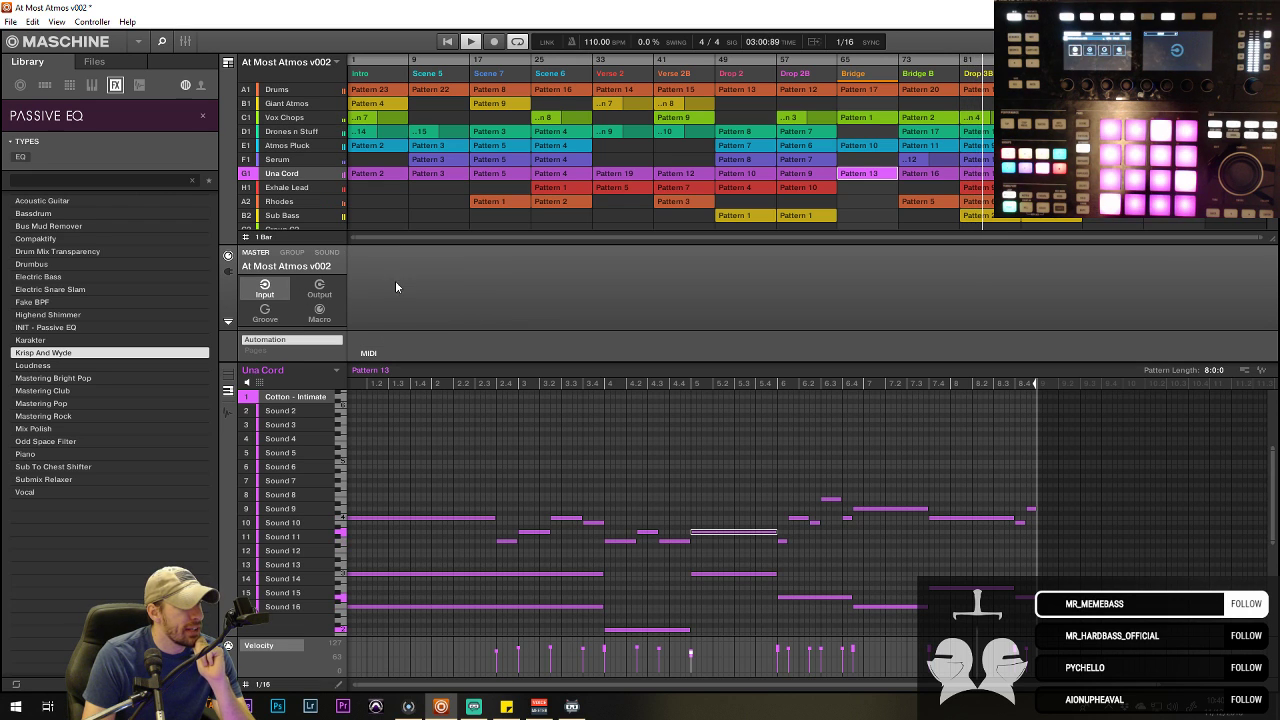
pyautogui.click(319, 289)
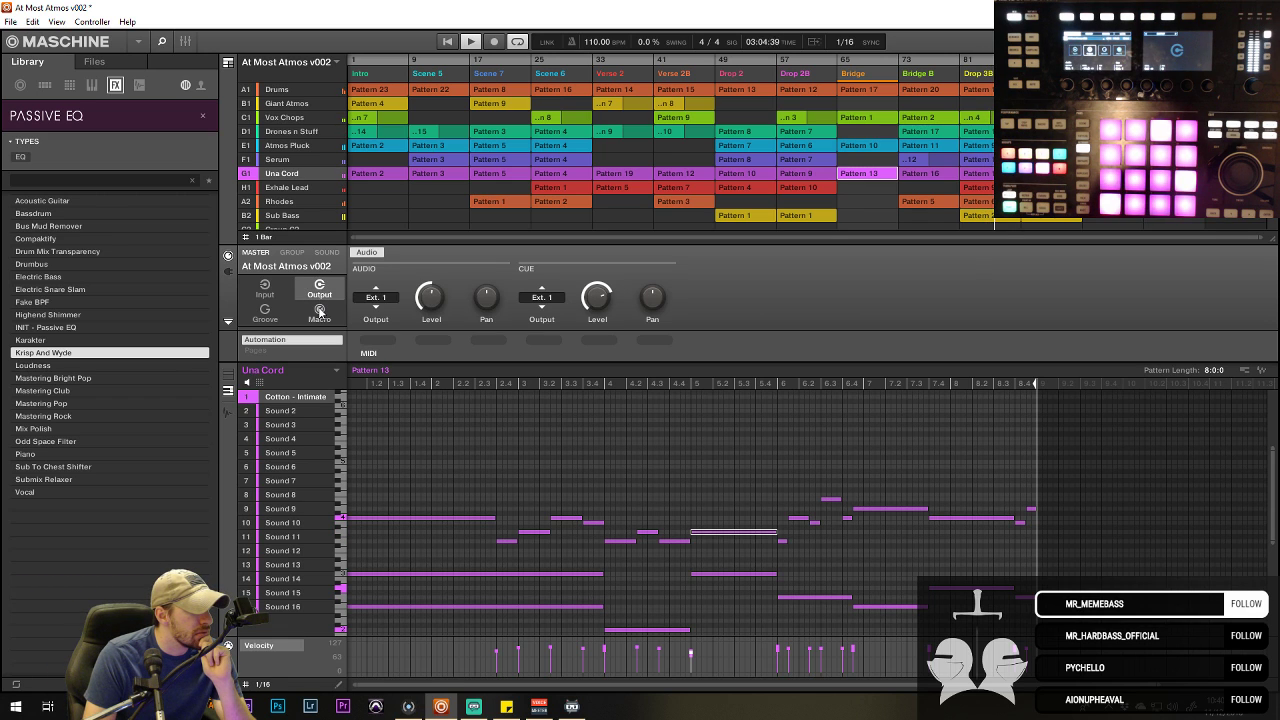
pyautogui.click(263, 311)
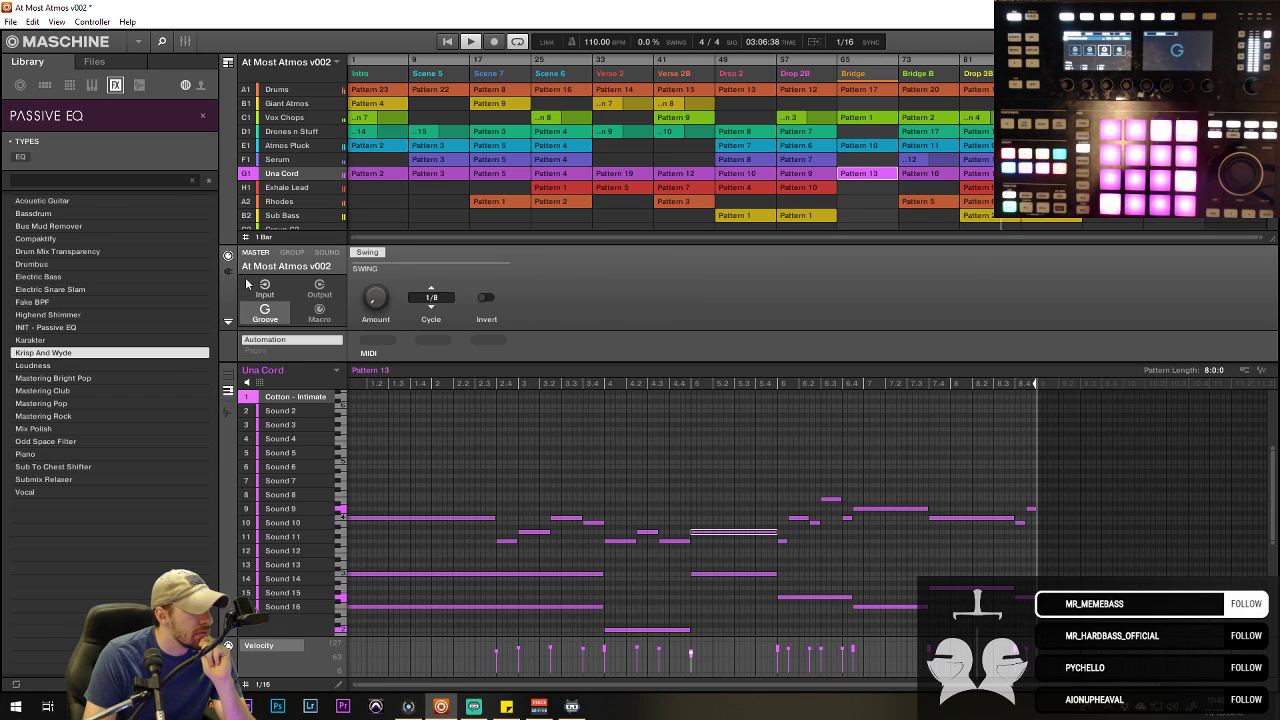
pyautogui.click(228, 272)
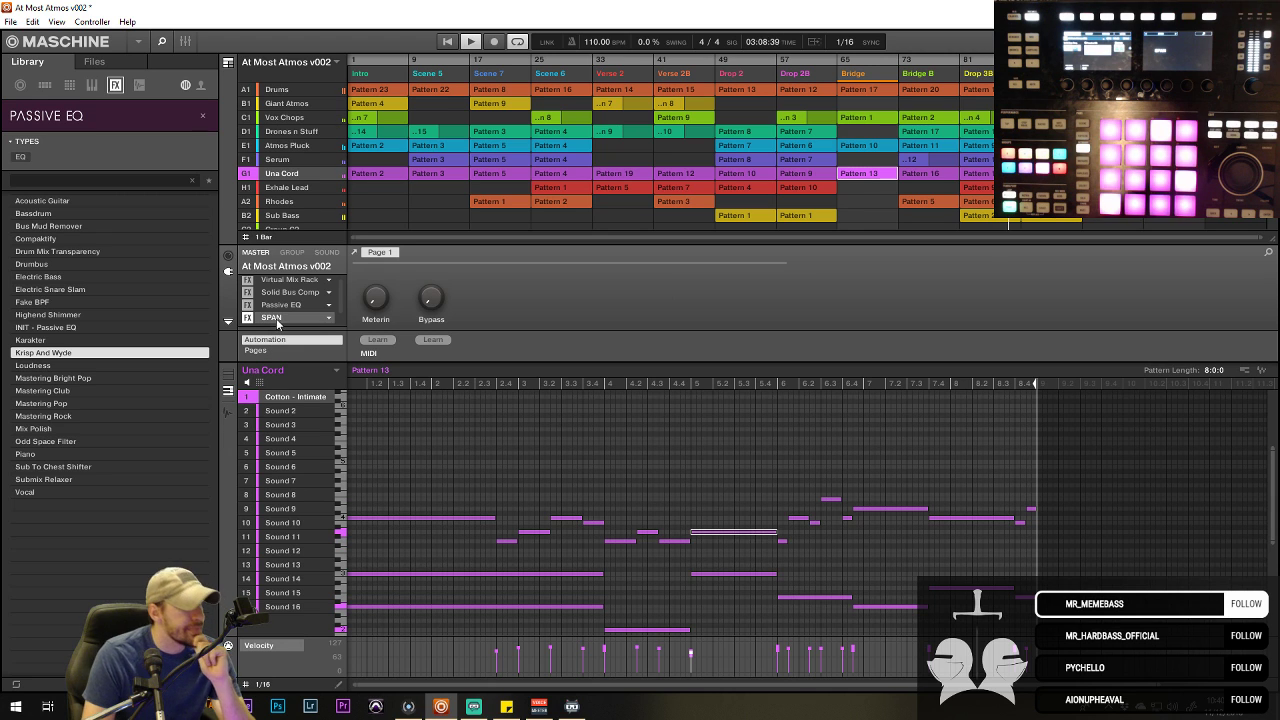
# - Show Maschine's mixer with the group levels and master plug-ins, then return to the arrangement
pyautogui.click(185, 42)
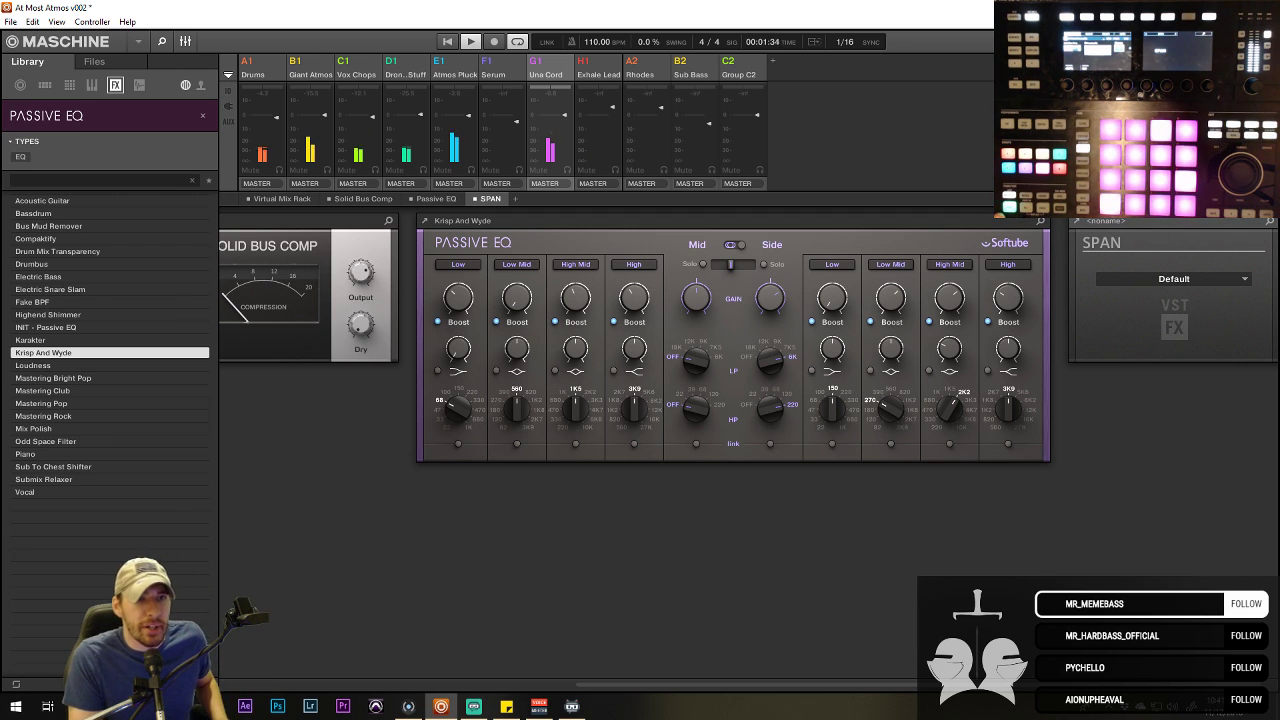
pyautogui.hotkey('ctrl', 'm')
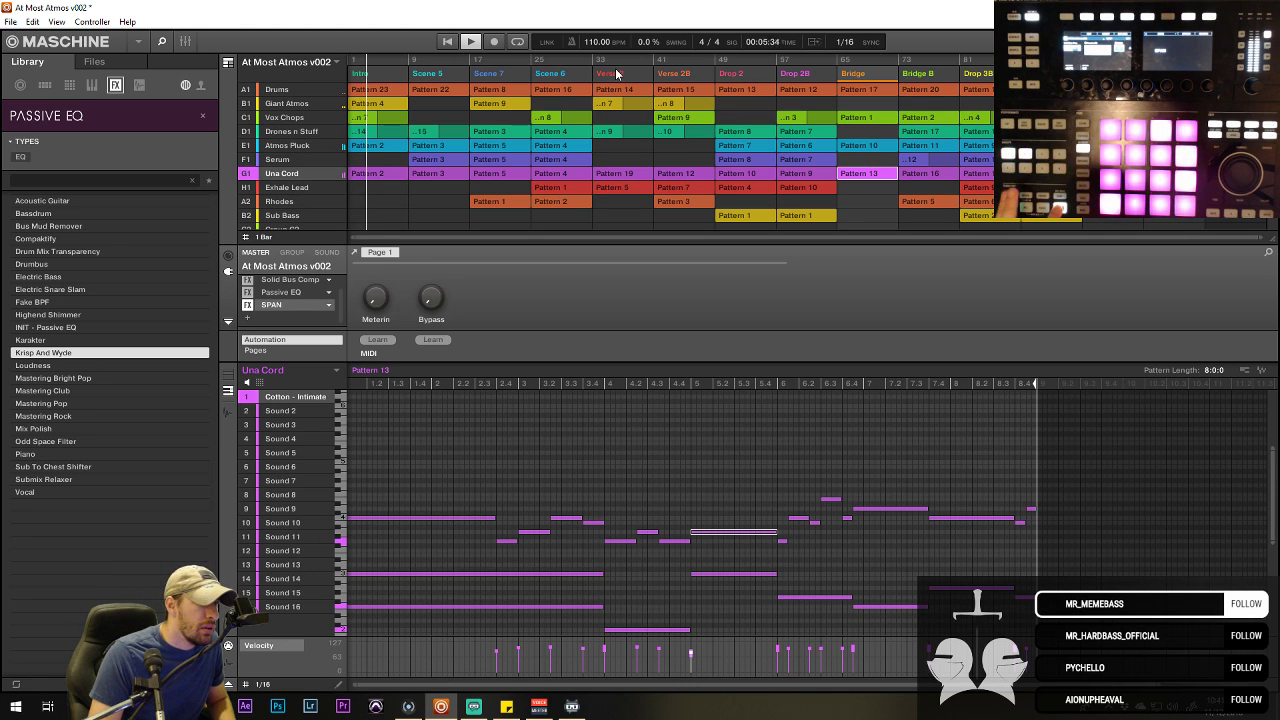
# - Loop and audition the Drop 2 and Drop 3B scenes in the Maschine arrangement, then return to the mixer
pyautogui.click(740, 75)
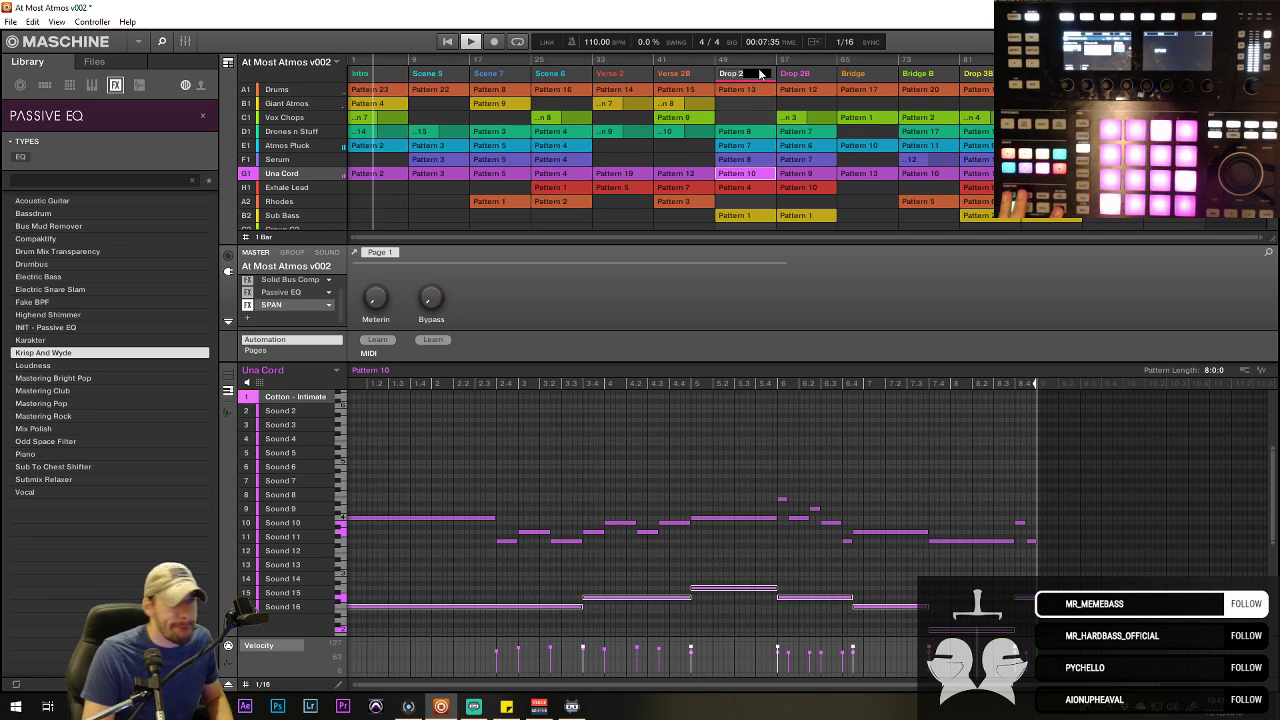
pyautogui.click(745, 58)
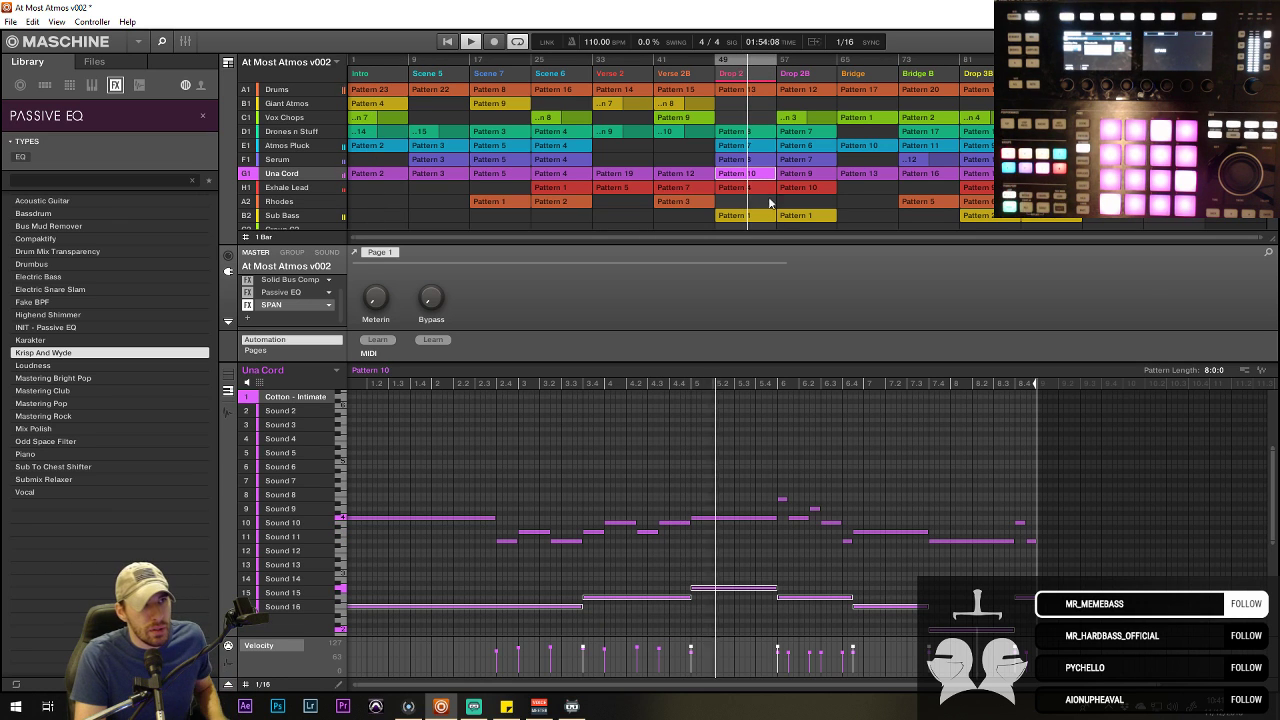
pyautogui.click(983, 66)
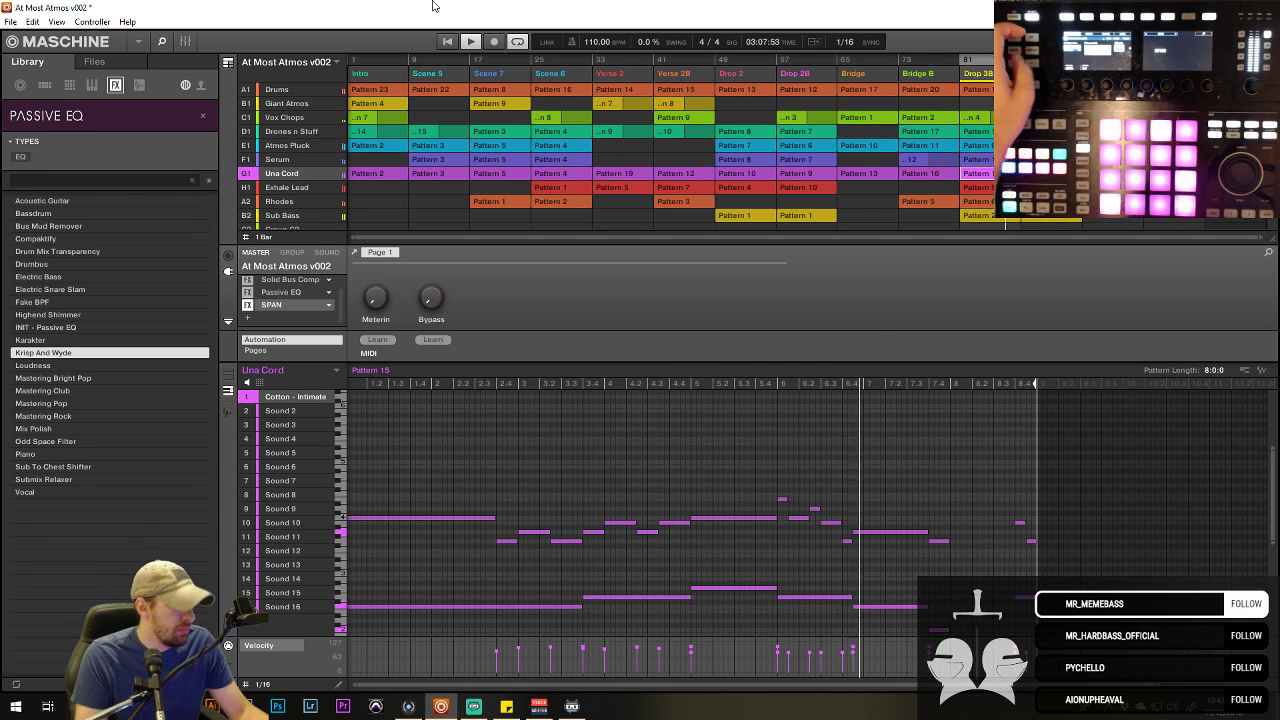
pyautogui.hotkey('ctrl', 'm')
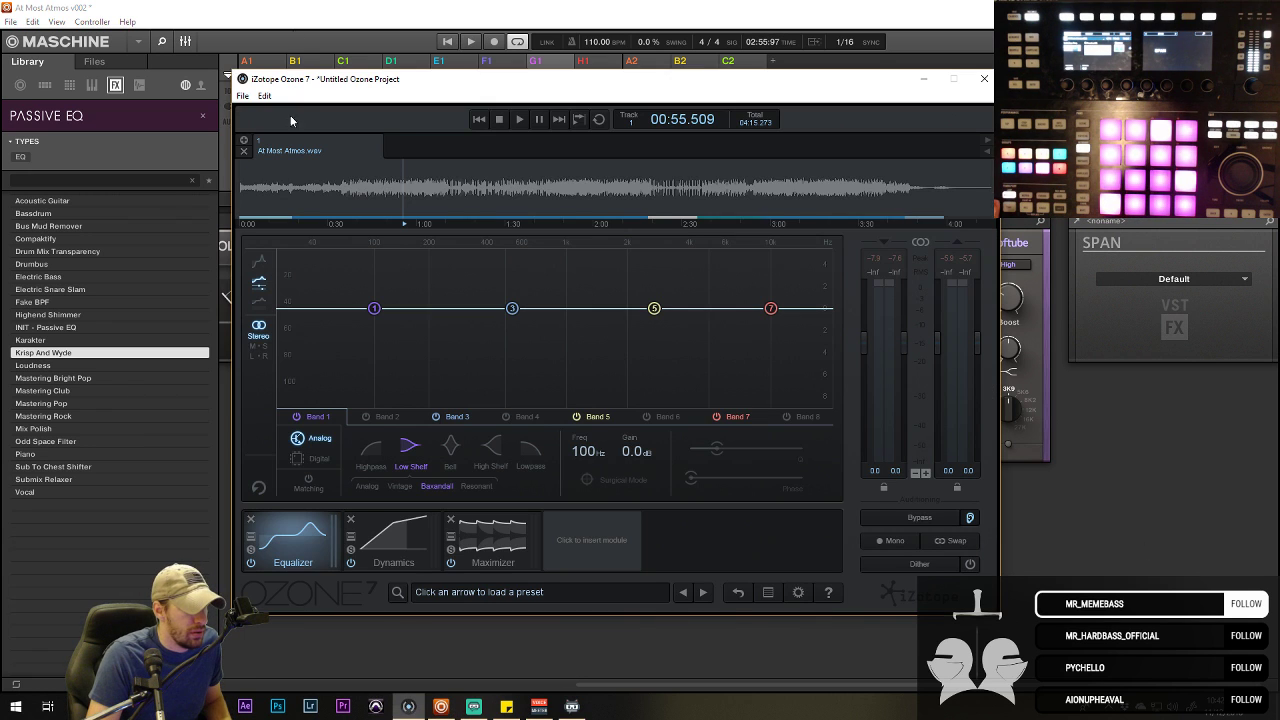
# - Switch to iZotope Ozone 7, play At Most Atmos.wav around 0:56, 2:40 and 3:03, and stop playback
pyautogui.click(408, 706)
pyautogui.press('space')
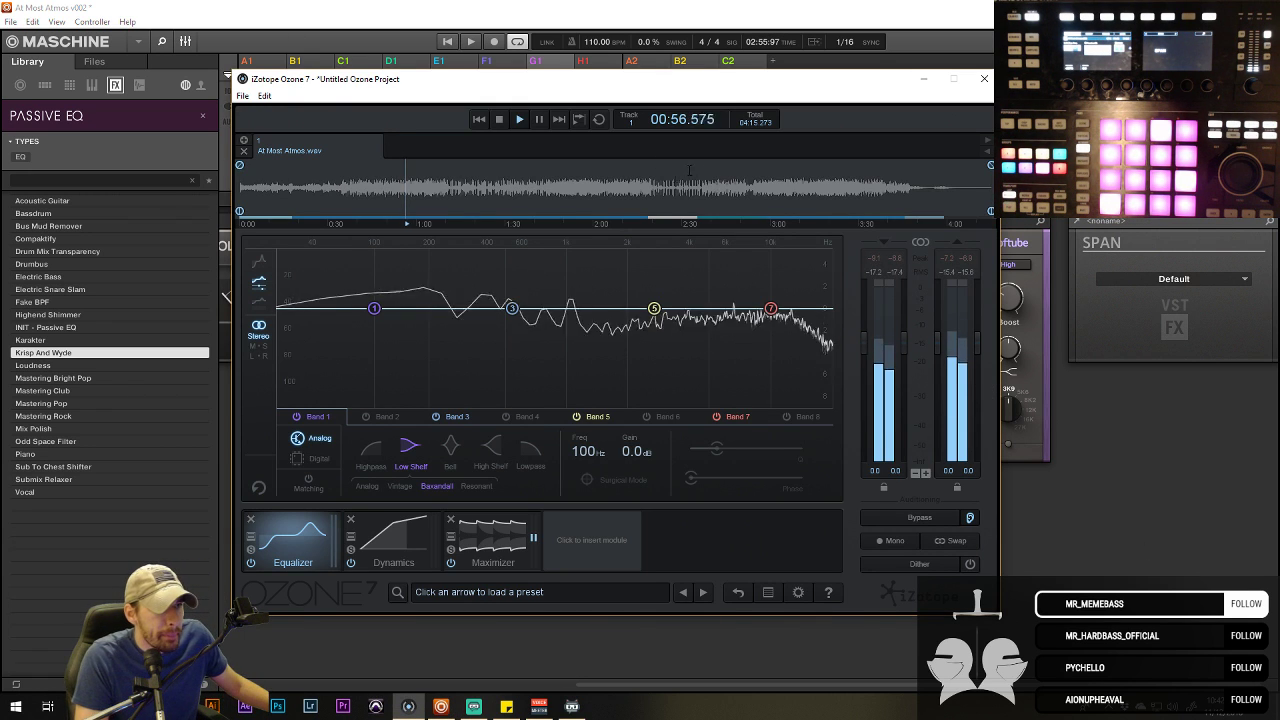
pyautogui.click(711, 188)
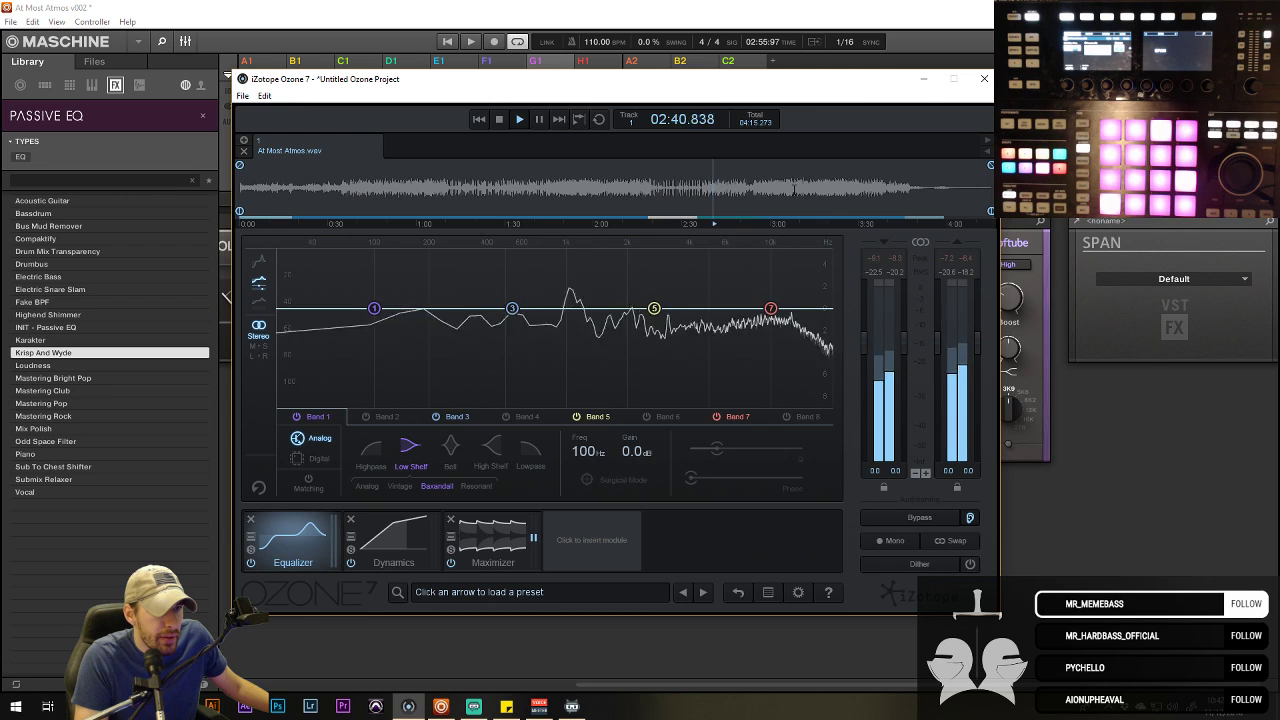
pyautogui.click(789, 188)
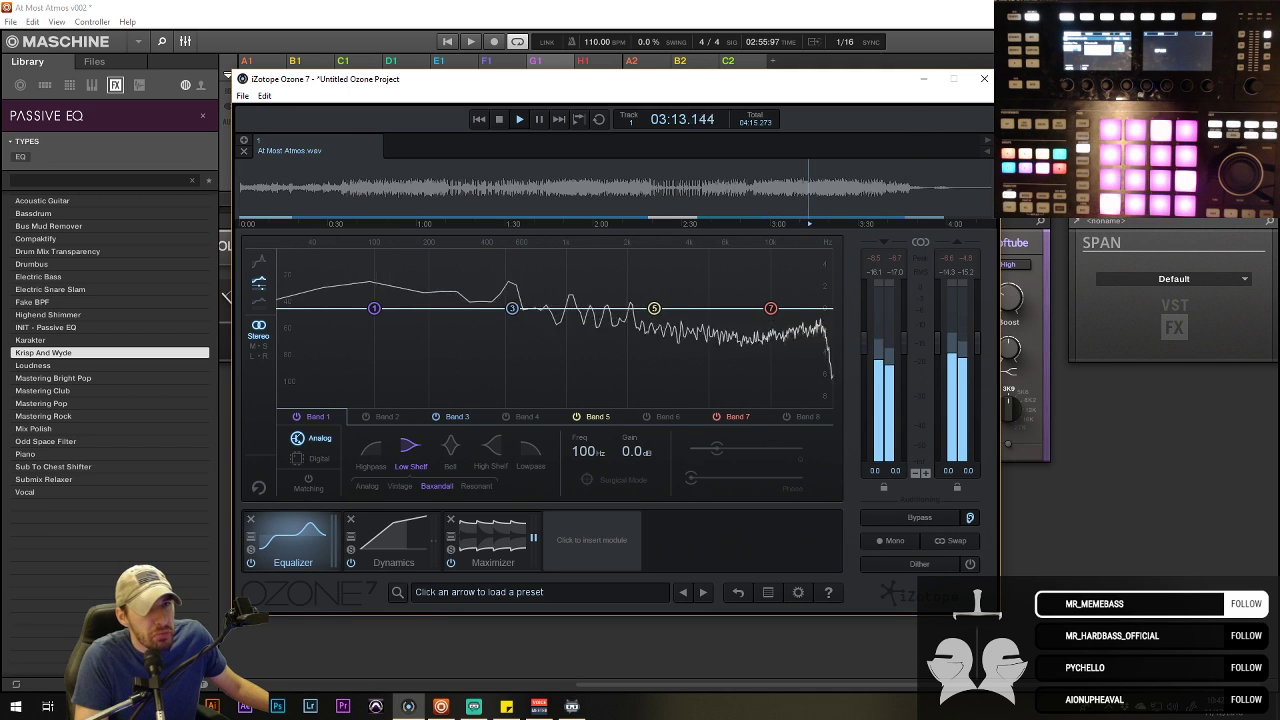
pyautogui.press('space')
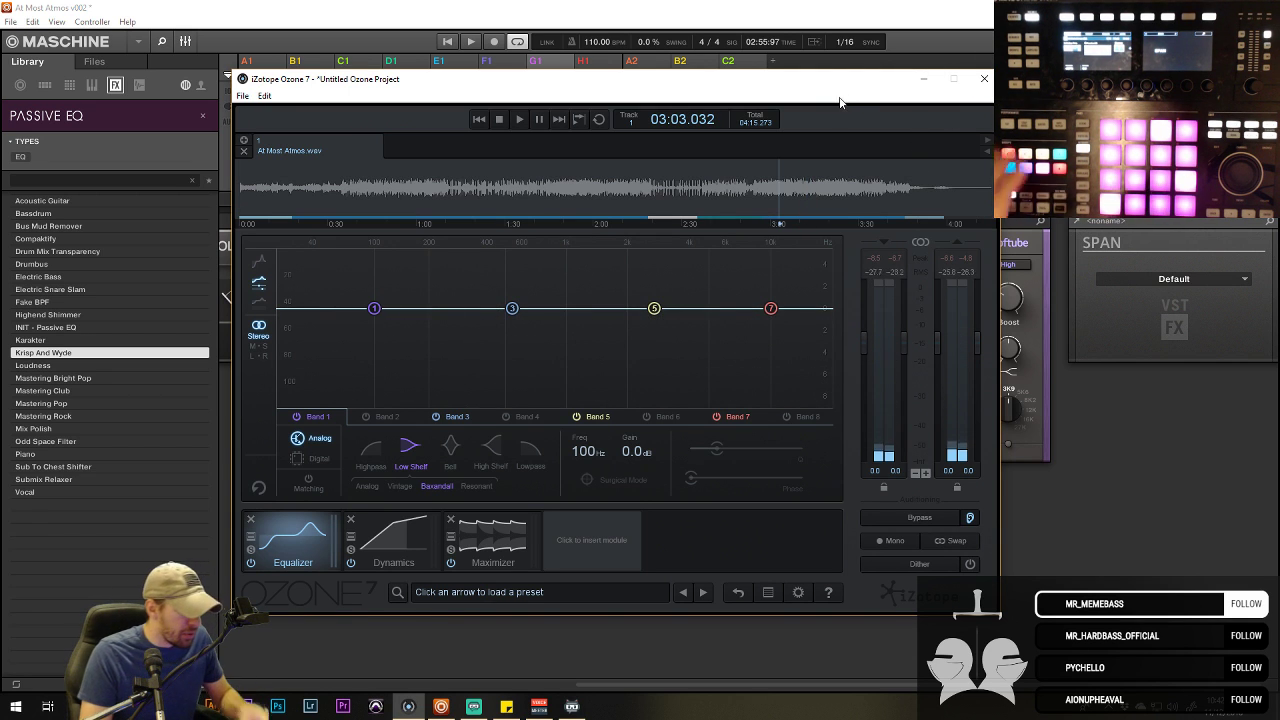
# - Audition the song's ending in Ozone and trim the track's end to about 3:54 with a short fade-out
pyautogui.moveTo(838, 80); pyautogui.dragTo(818, 81)
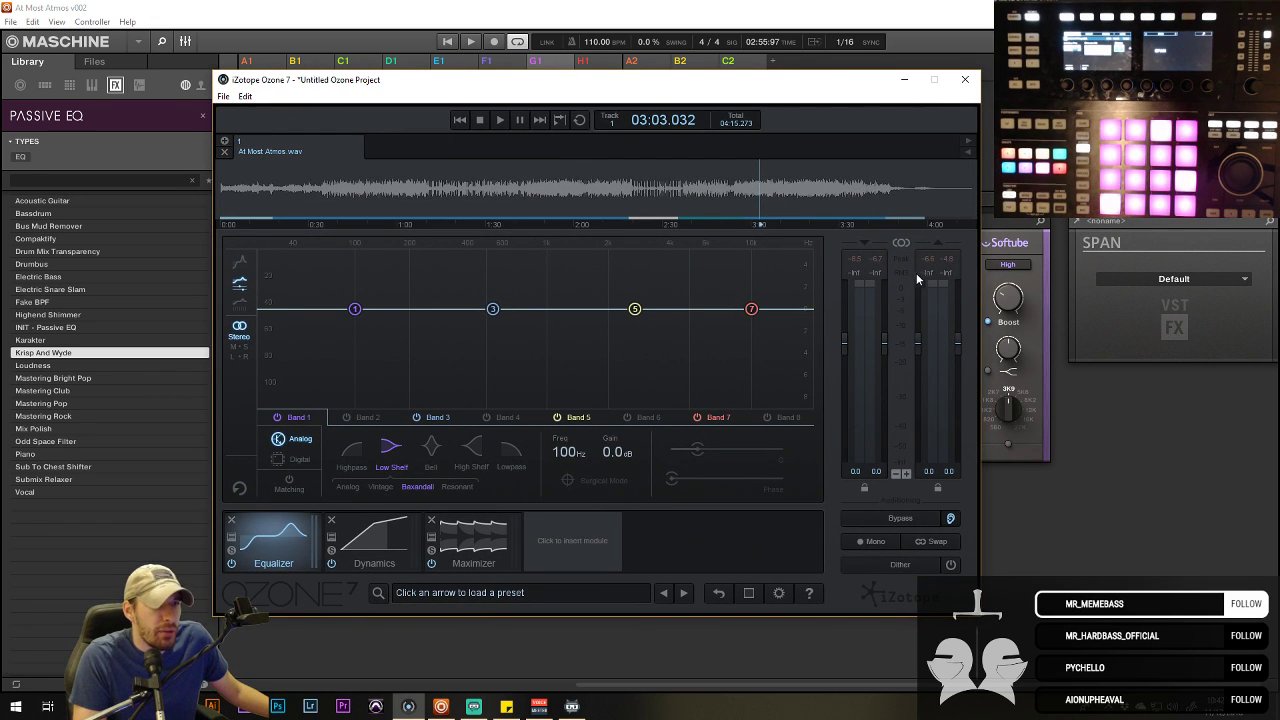
pyautogui.press('space')
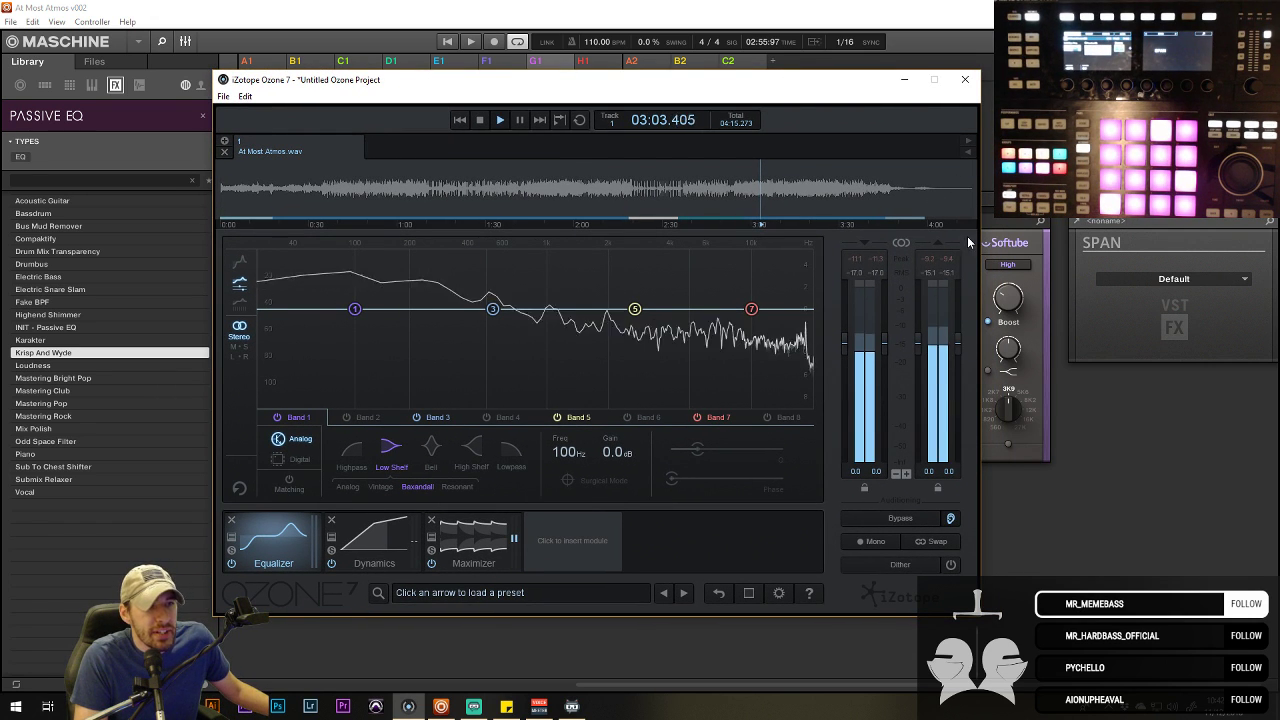
pyautogui.moveTo(970, 212); pyautogui.dragTo(935, 212)
pyautogui.click(901, 190)
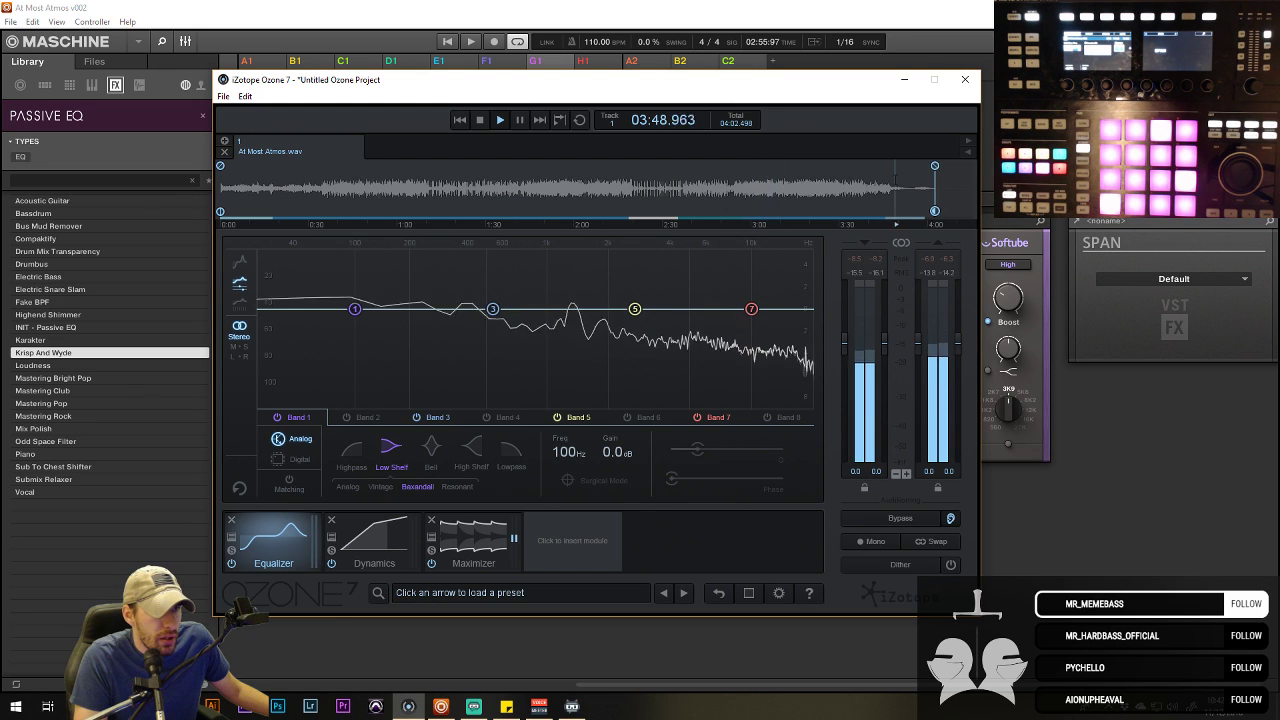
pyautogui.click(912, 193)
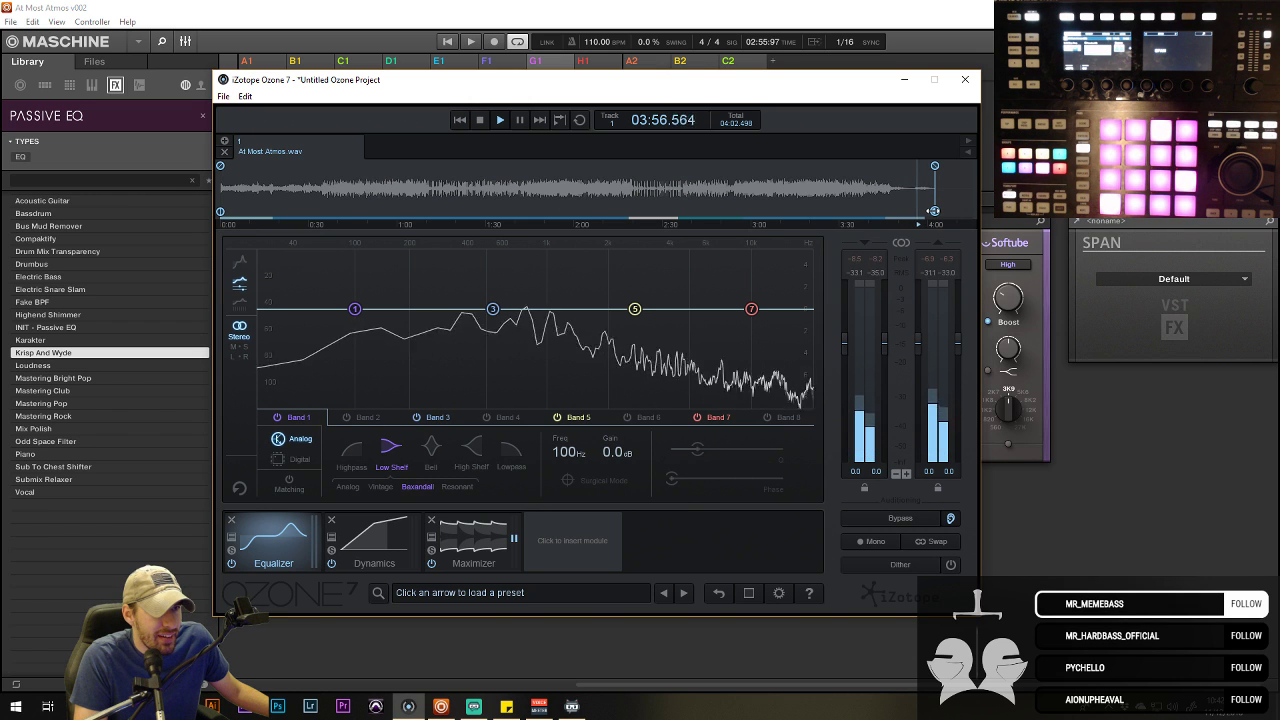
pyautogui.moveTo(935, 212); pyautogui.dragTo(914, 211)
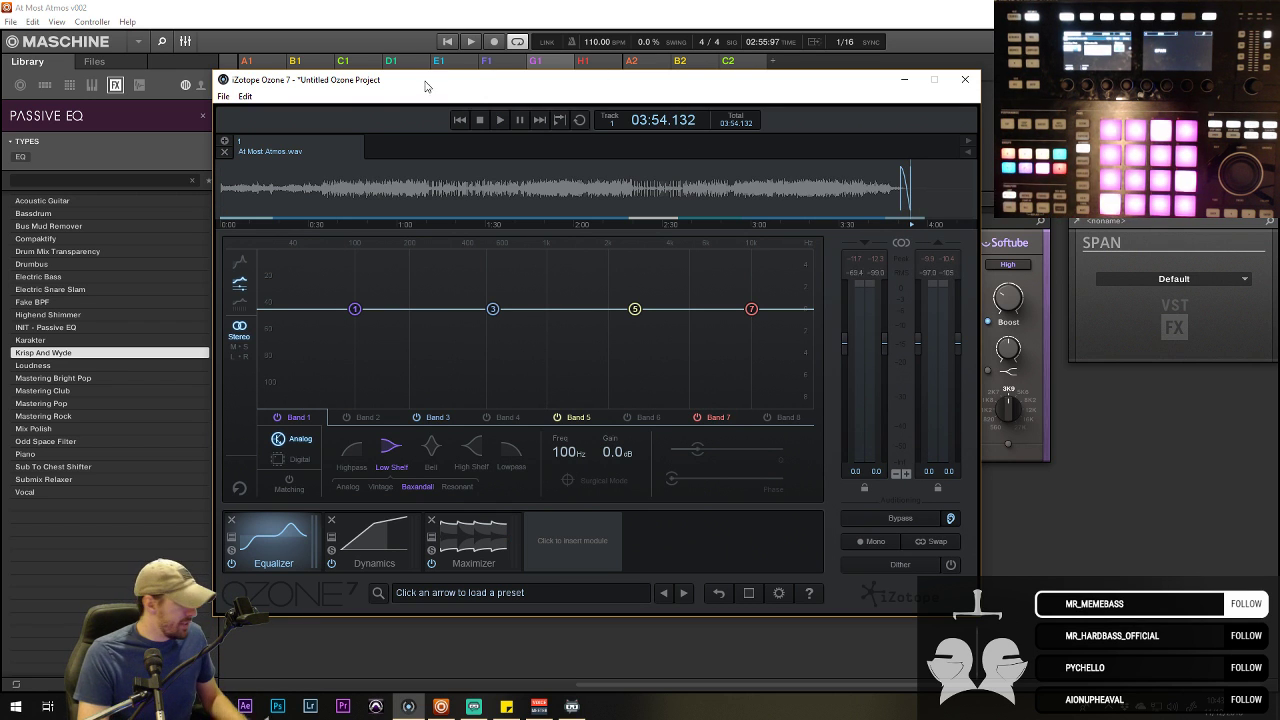
# - Save the Ozone project as "At Most Atmos" and return to the Ozone window
pyautogui.hotkey('ctrl', 'shift', 's')
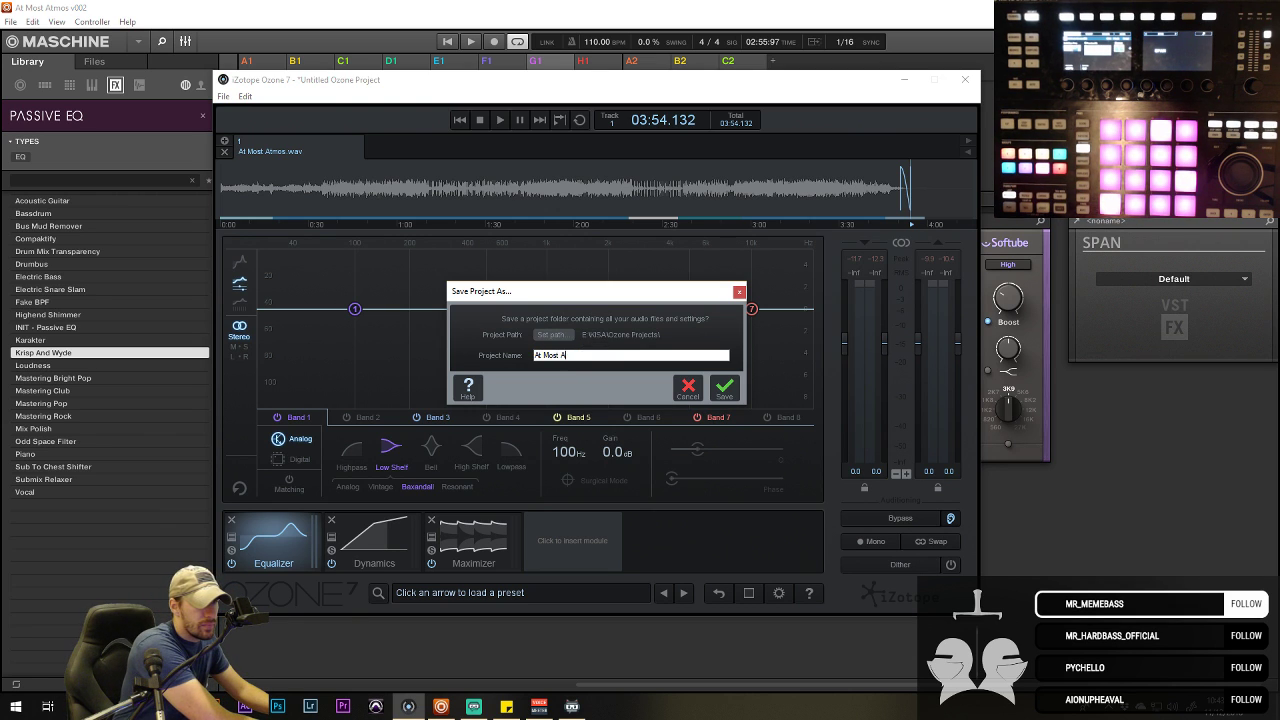
pyautogui.press('Return')
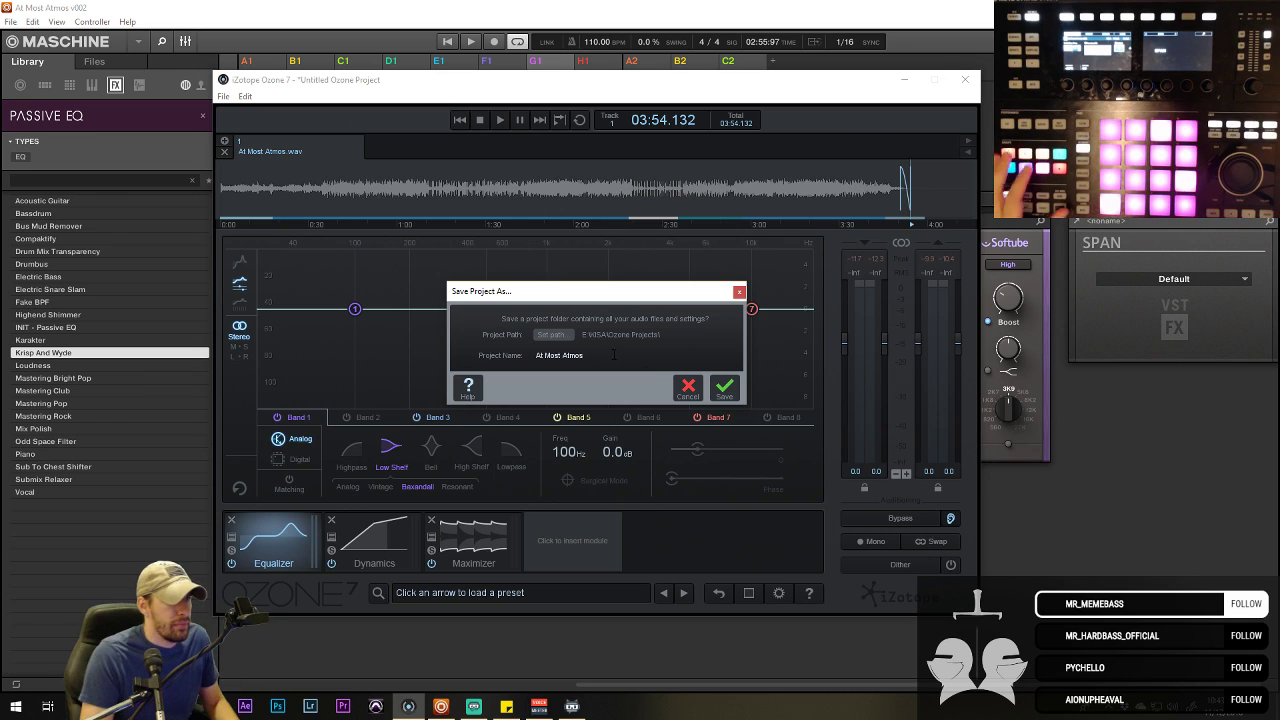
pyautogui.click(727, 385)
pyautogui.click(493, 80)
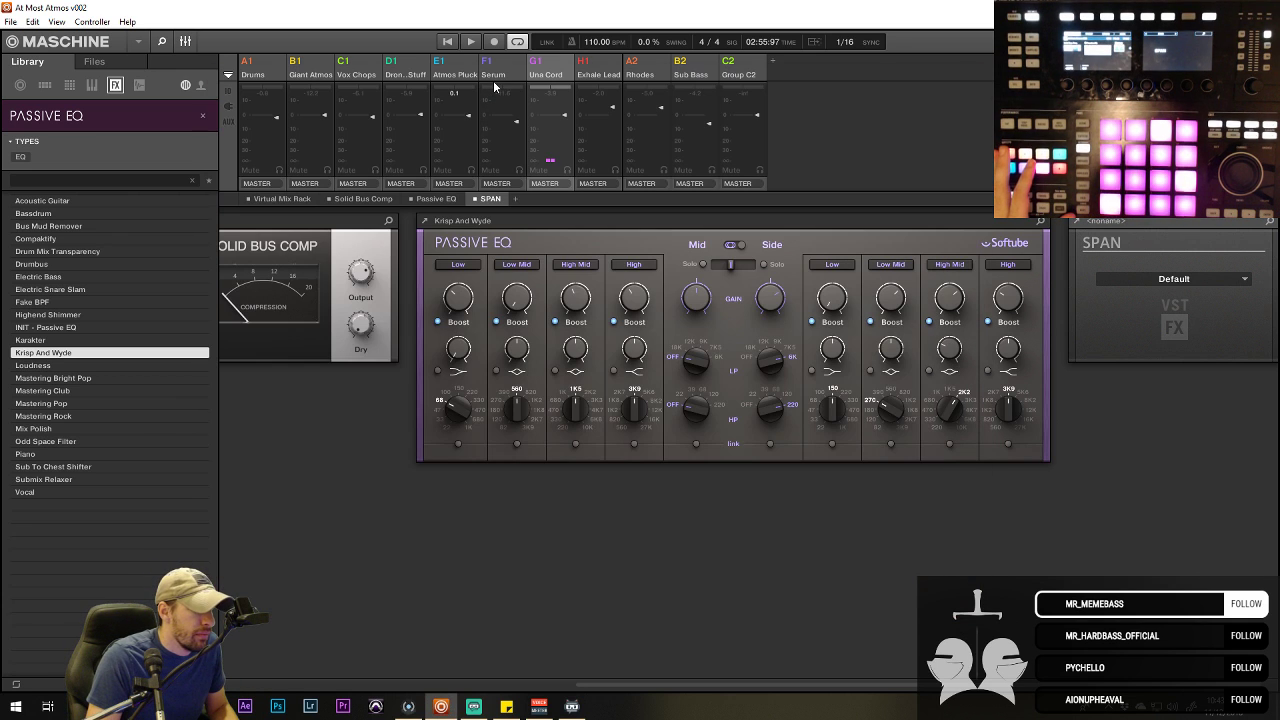
pyautogui.hotkey('alt', 'Tab')
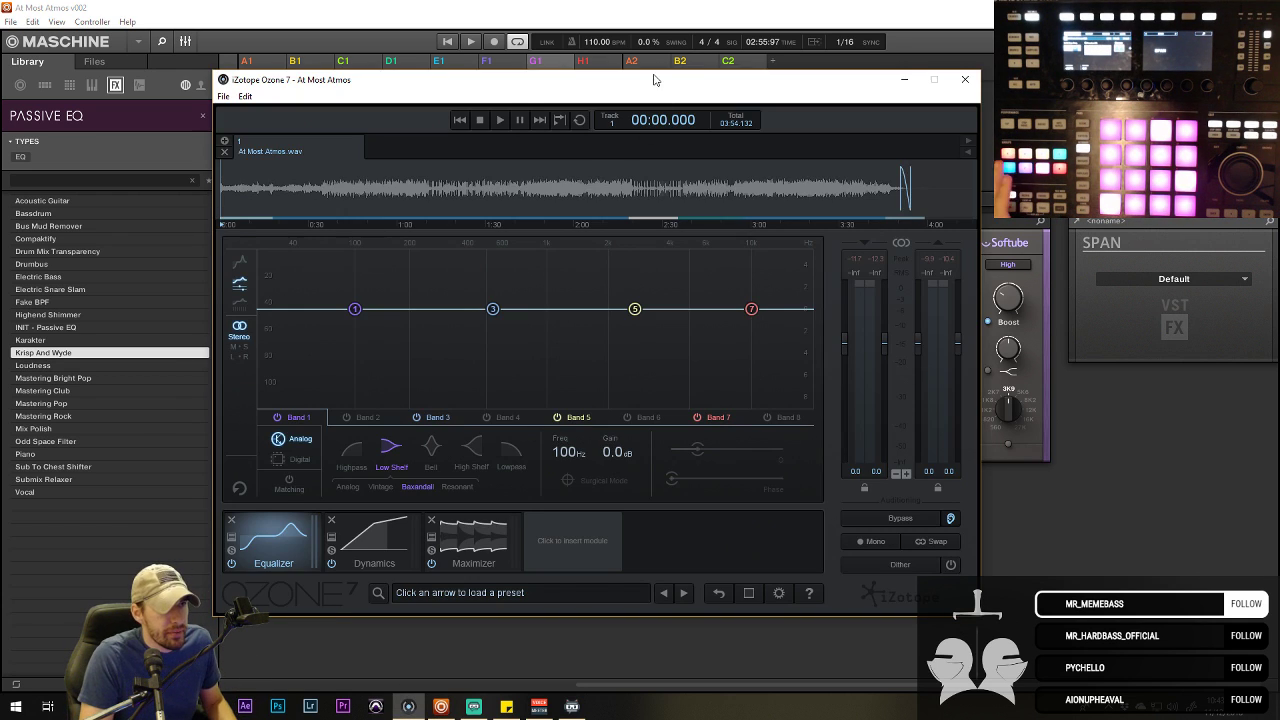
# - Reposition the Ozone window, play the song from its beginning and add a very short fade-in at the track's start
pyautogui.moveTo(655, 80); pyautogui.dragTo(753, 93)
pyautogui.press('space')
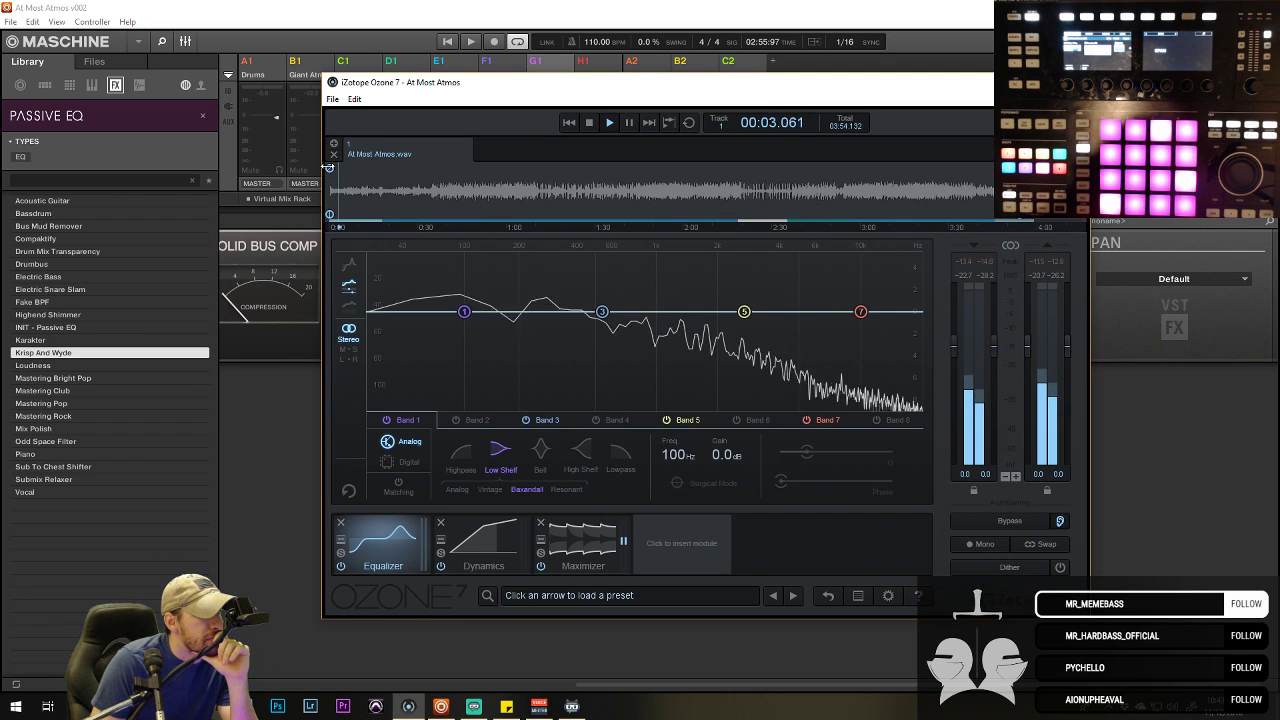
pyautogui.scroll(1, 345, 204)
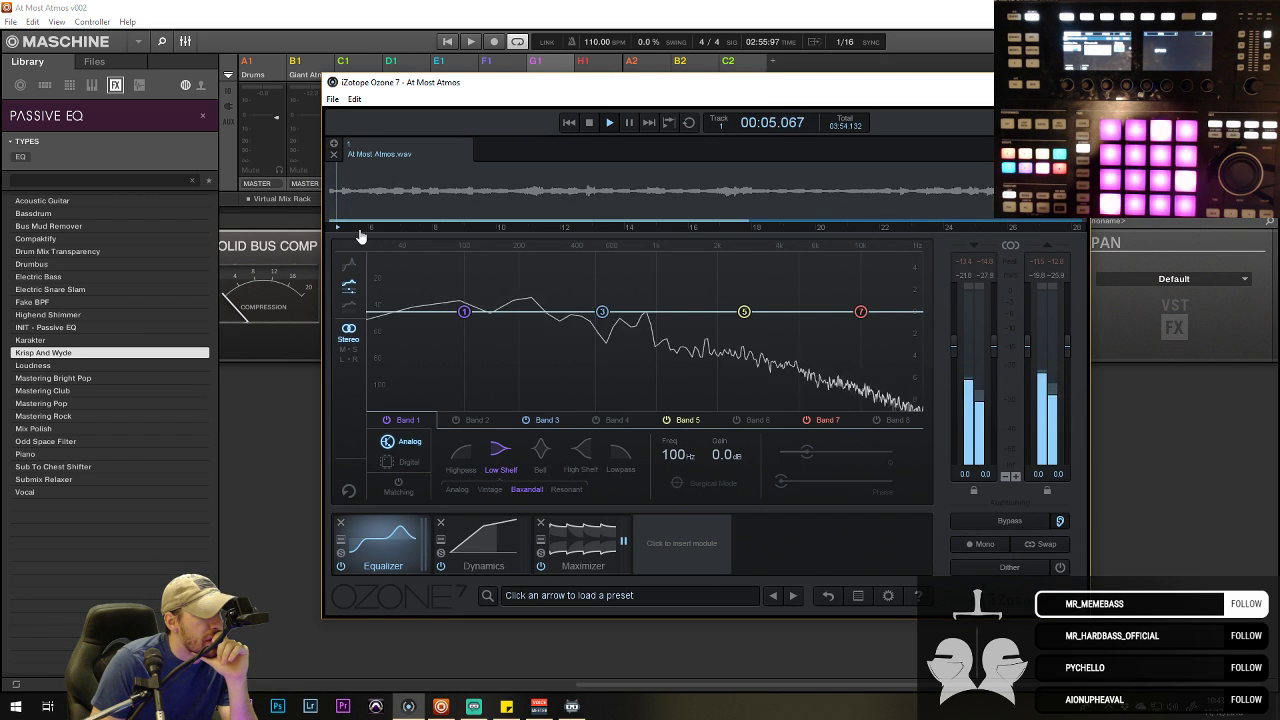
pyautogui.scroll(3, 345, 204)
pyautogui.moveTo(425, 169); pyautogui.dragTo(334, 168)
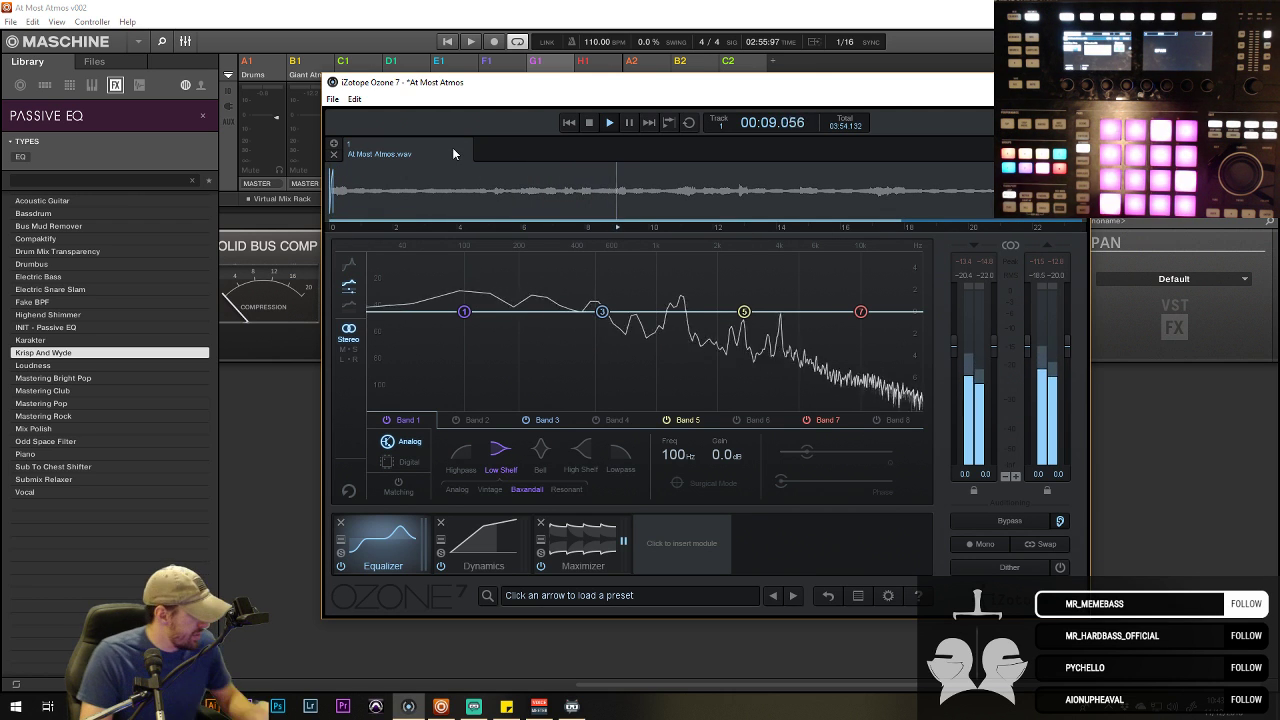
# - Replay the song's opening, then loop the section from about 0:34 to 1:10
pyautogui.press('space')
pyautogui.press('space')
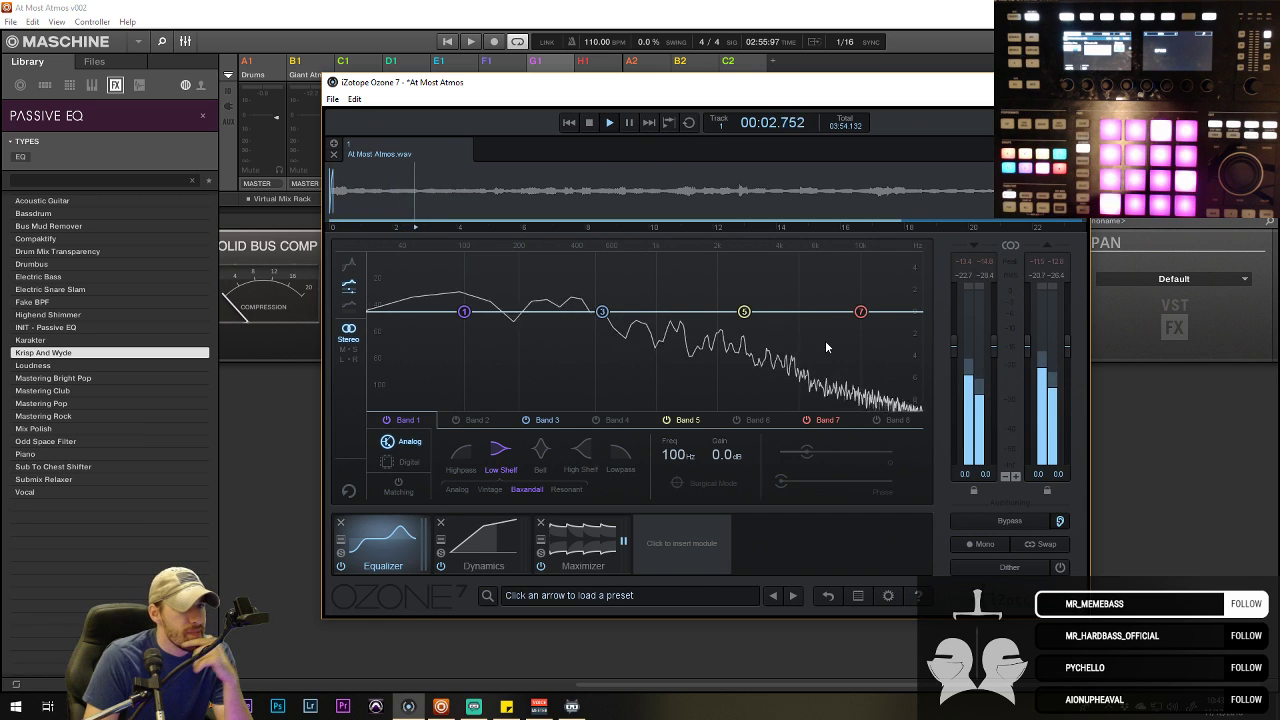
pyautogui.scroll(-5, 663, 232)
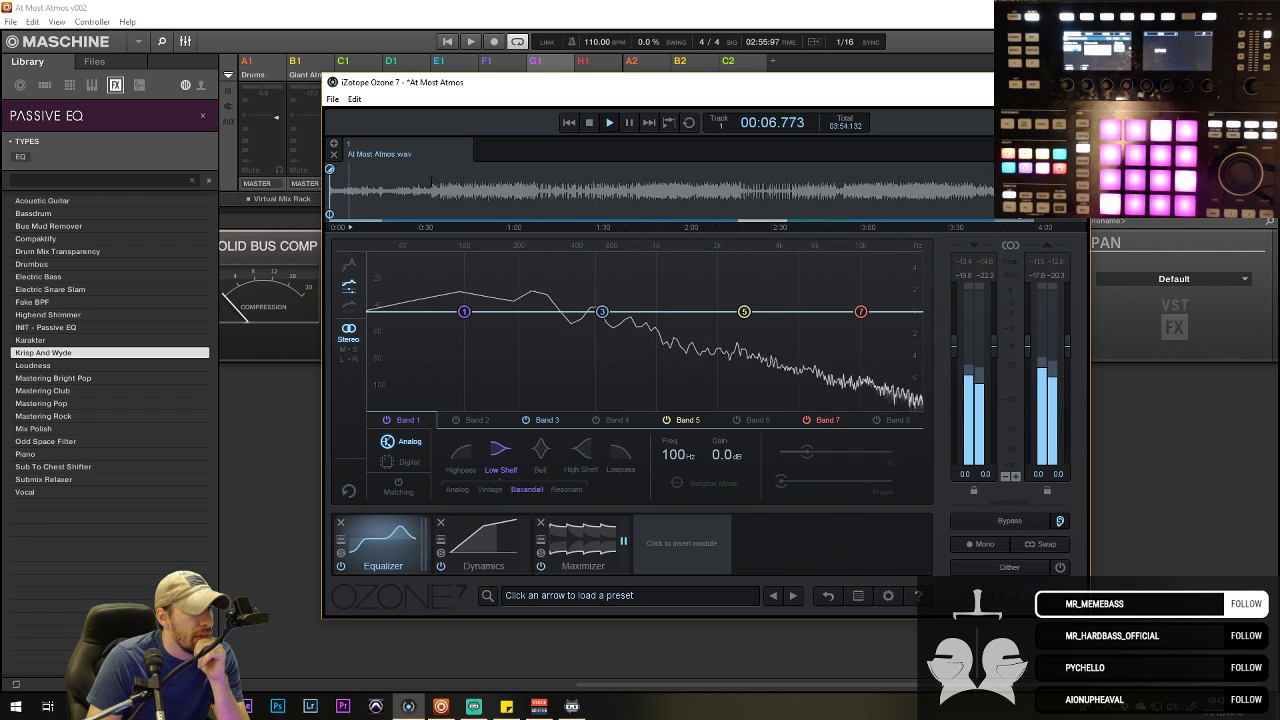
pyautogui.moveTo(430, 185); pyautogui.dragTo(538, 185)
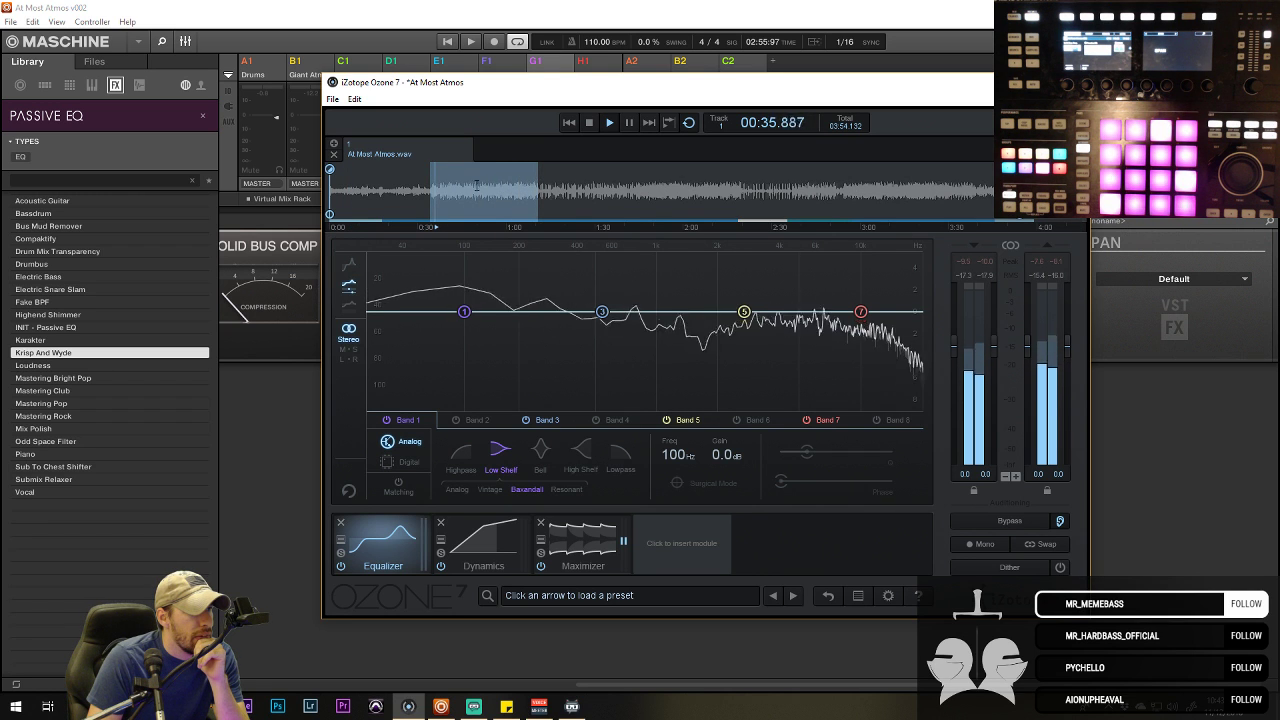
# - Load the Electronic Clarity preset from the Genre-Specific Mastering folder and close the Slate Digital FG-X window
pyautogui.click(625, 595)
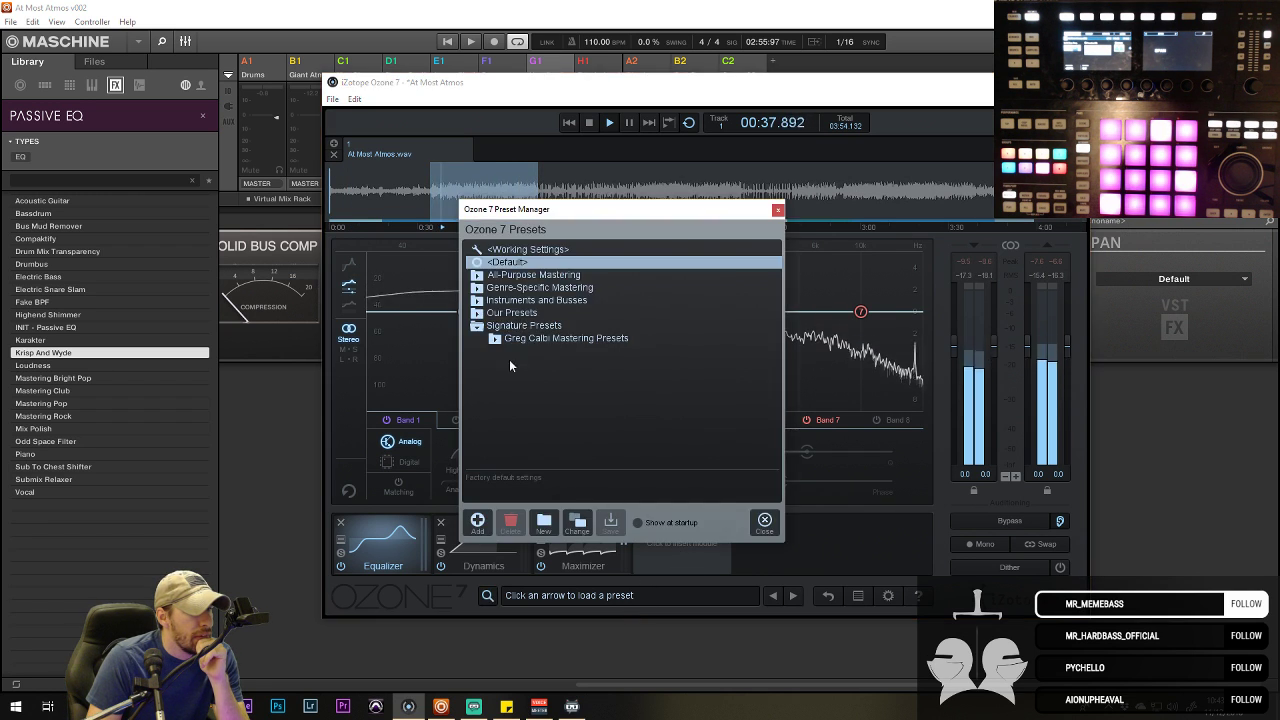
pyautogui.click(477, 288)
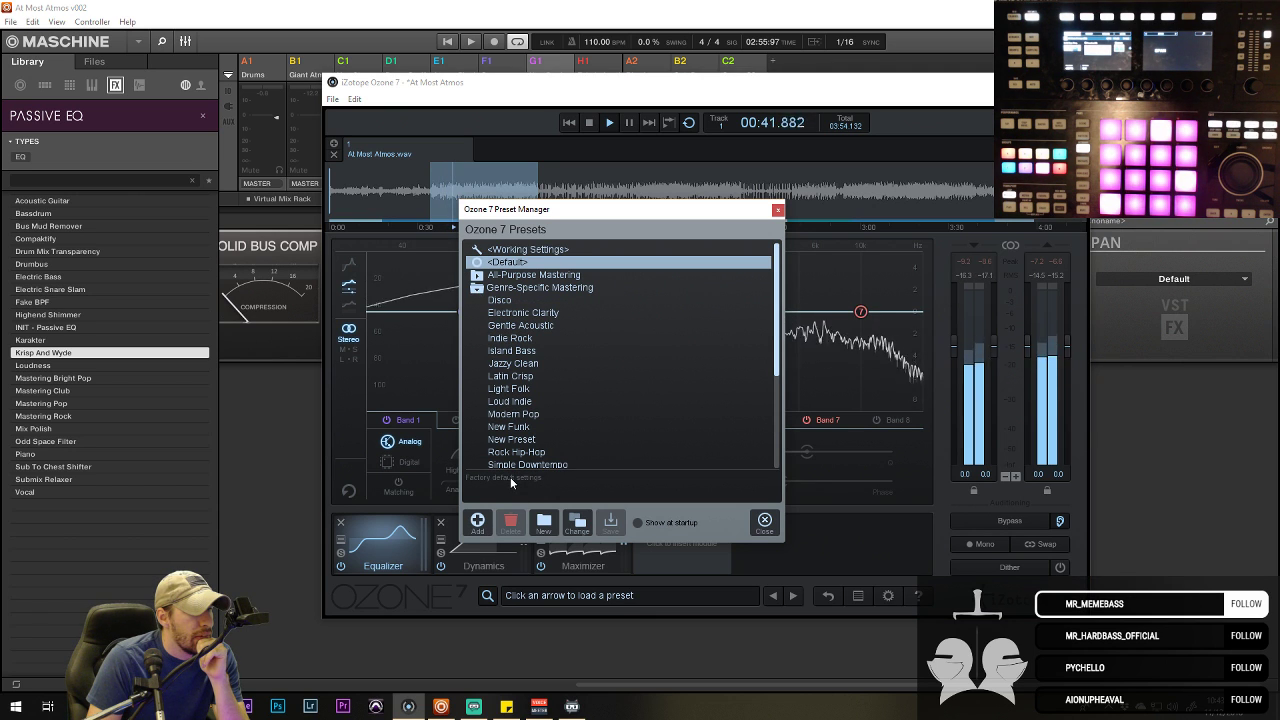
pyautogui.click(512, 315)
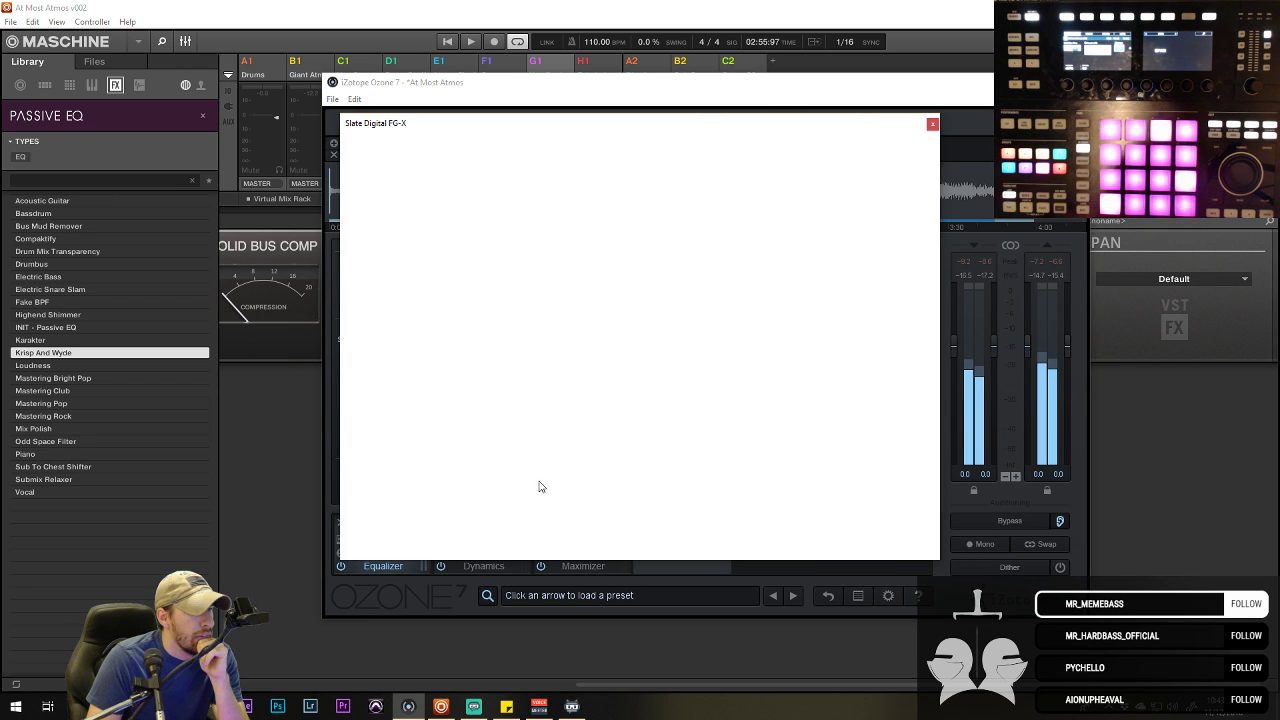
pyautogui.click(931, 124)
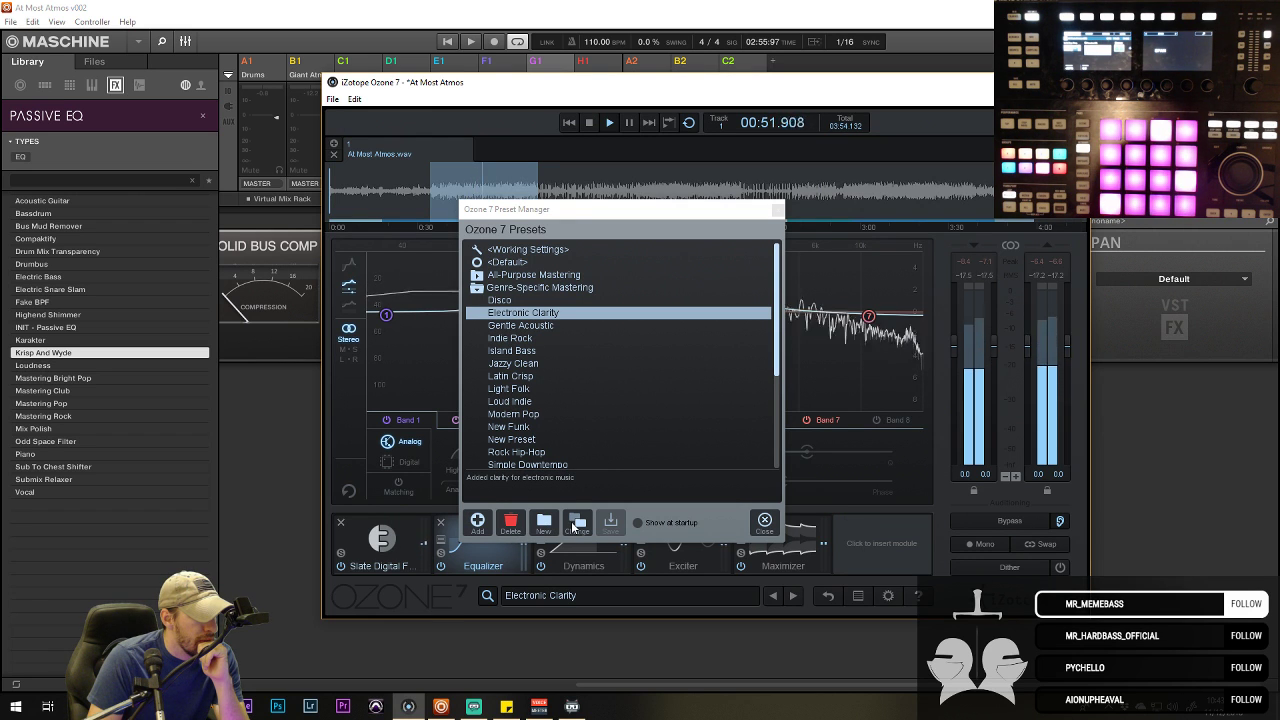
# - Alternate between the Default and Electronic Clarity presets to compare their sound on the looped section, ending on Default
pyautogui.click(478, 288)
pyautogui.click(478, 288)
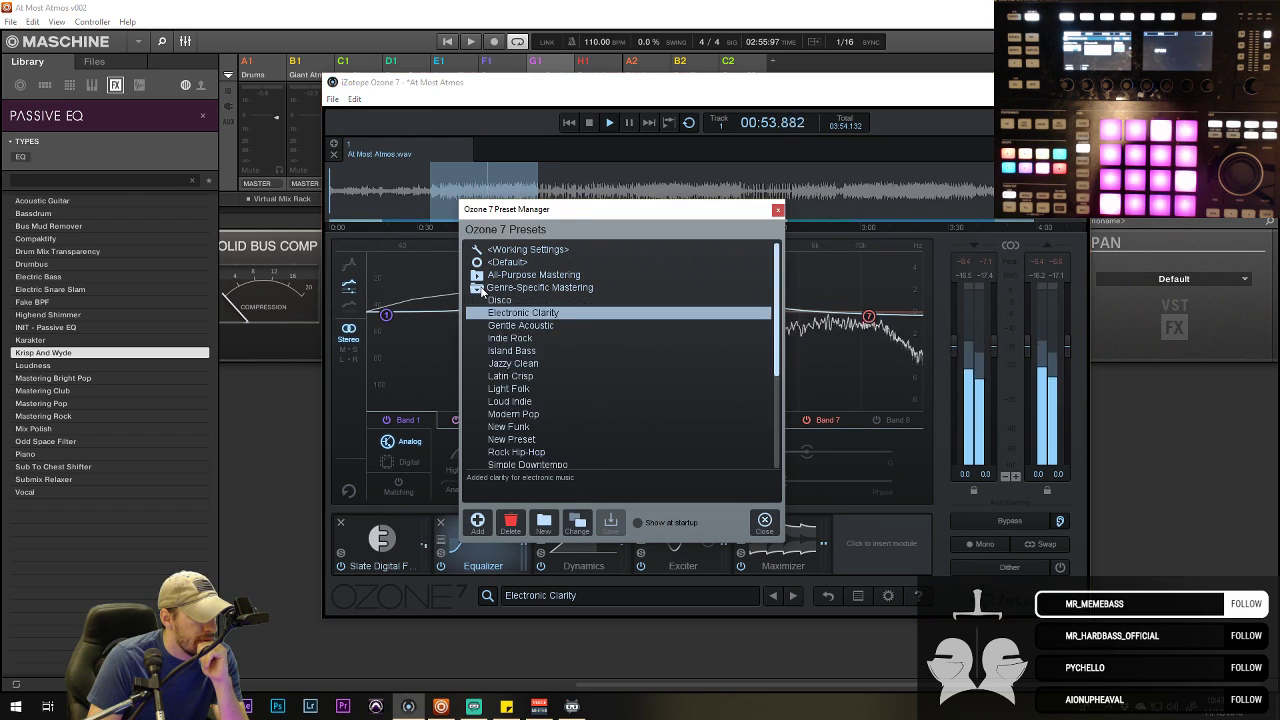
pyautogui.click(491, 261)
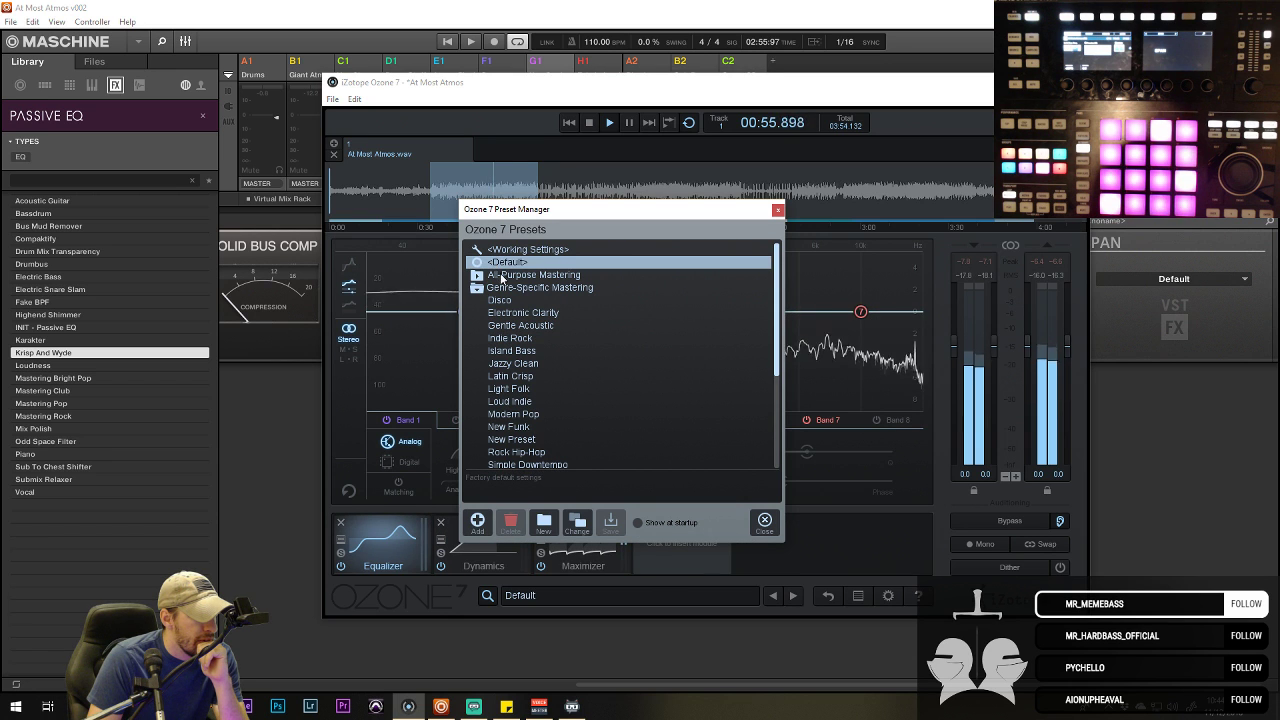
pyautogui.click(519, 314)
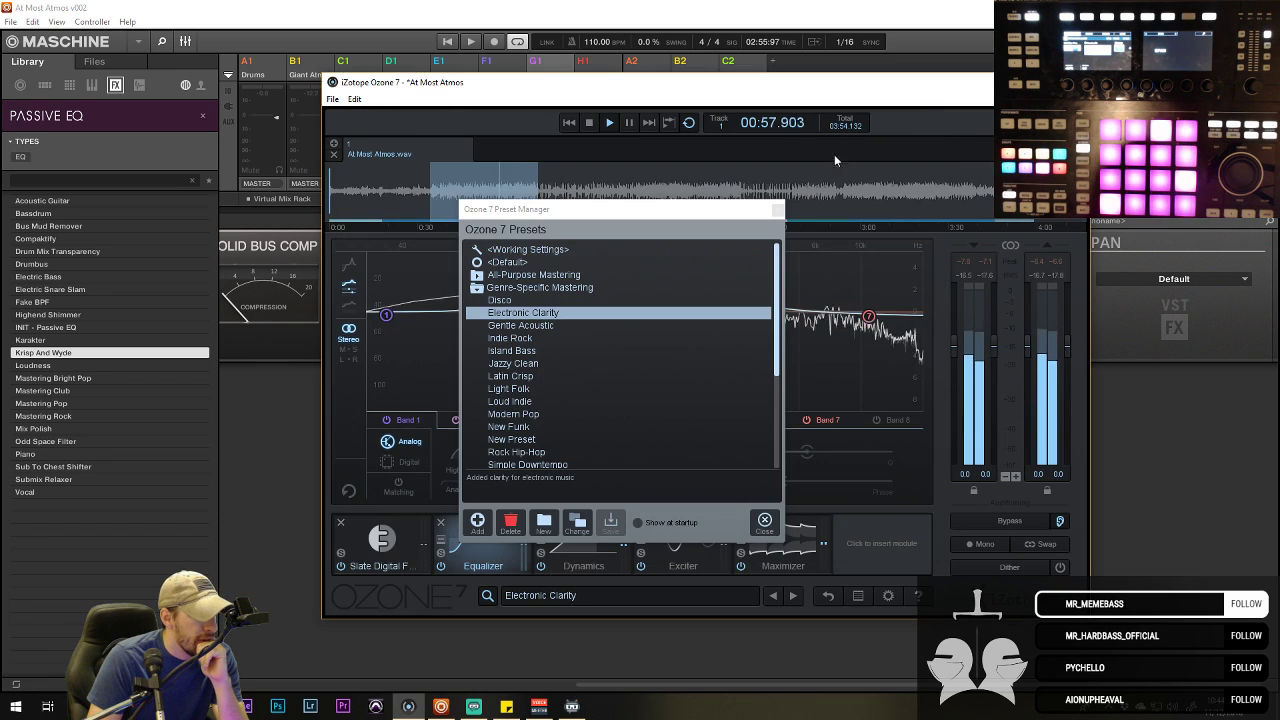
pyautogui.click(508, 263)
# - Reload the Electronic Clarity mastering preset and dismiss the FG-X plug-in window, keeping the preset list open
pyautogui.click(475, 290)
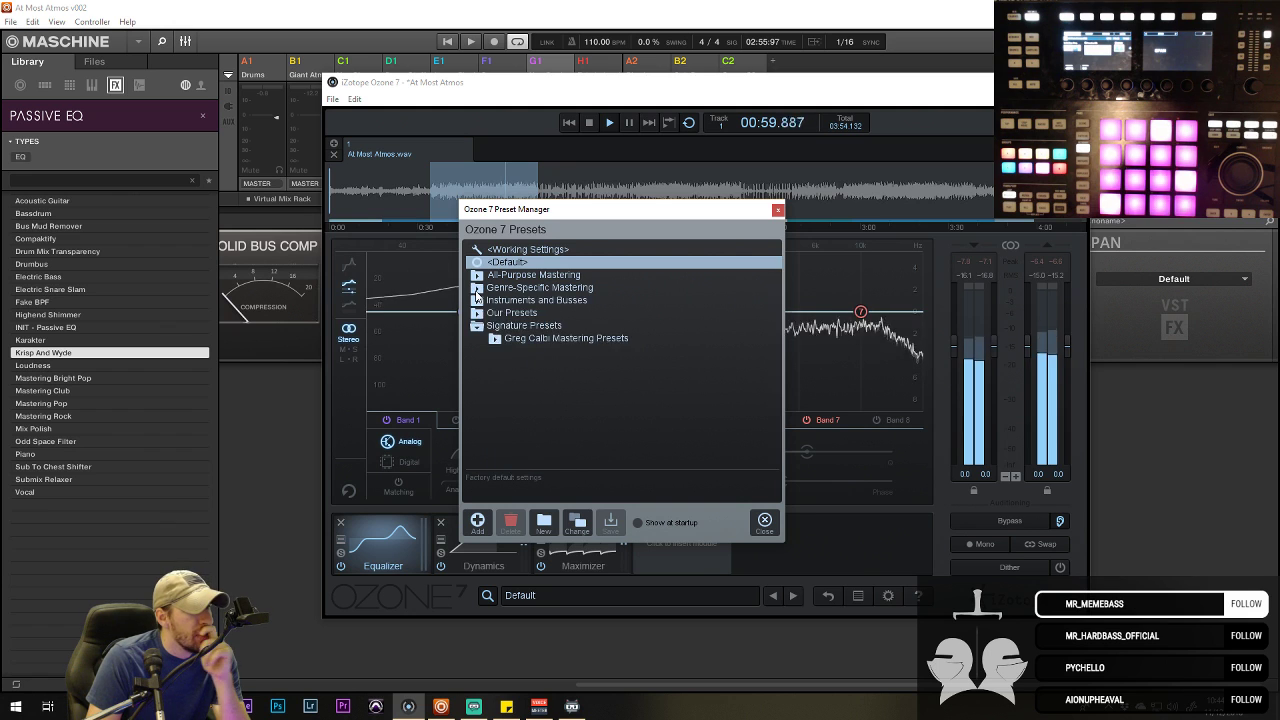
pyautogui.click(475, 290)
pyautogui.rightClick(510, 316)
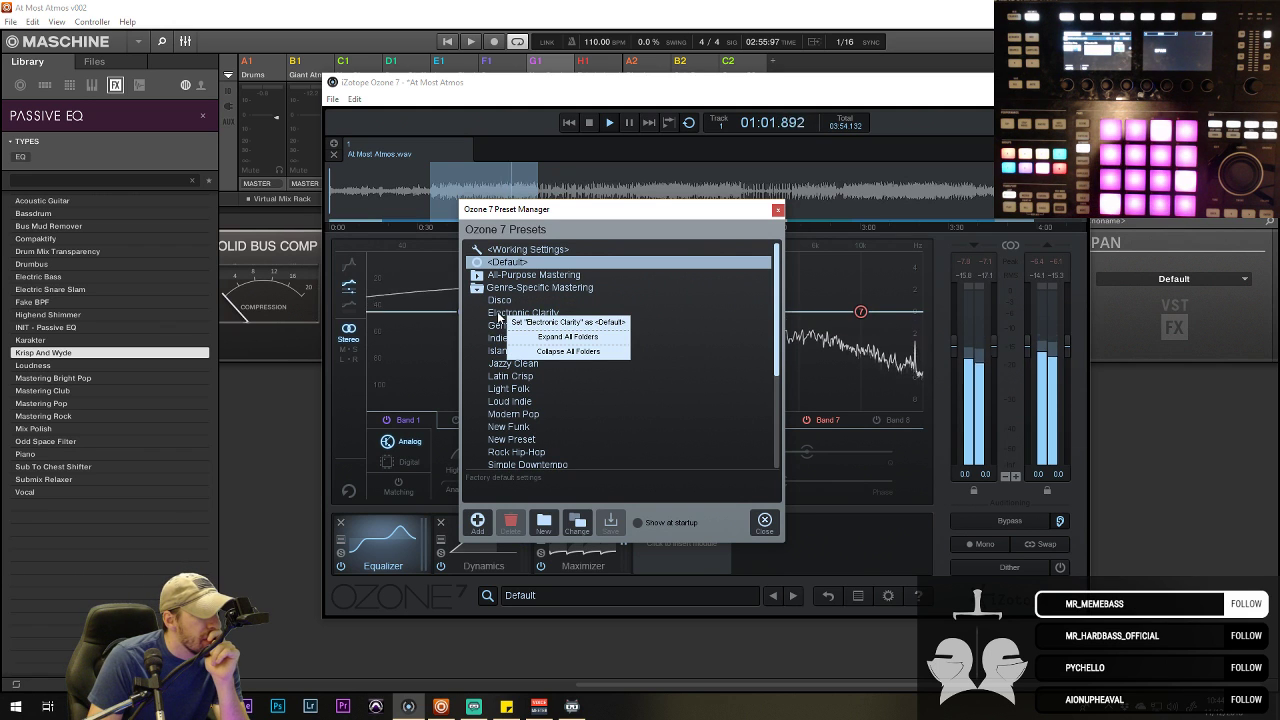
pyautogui.click(486, 313)
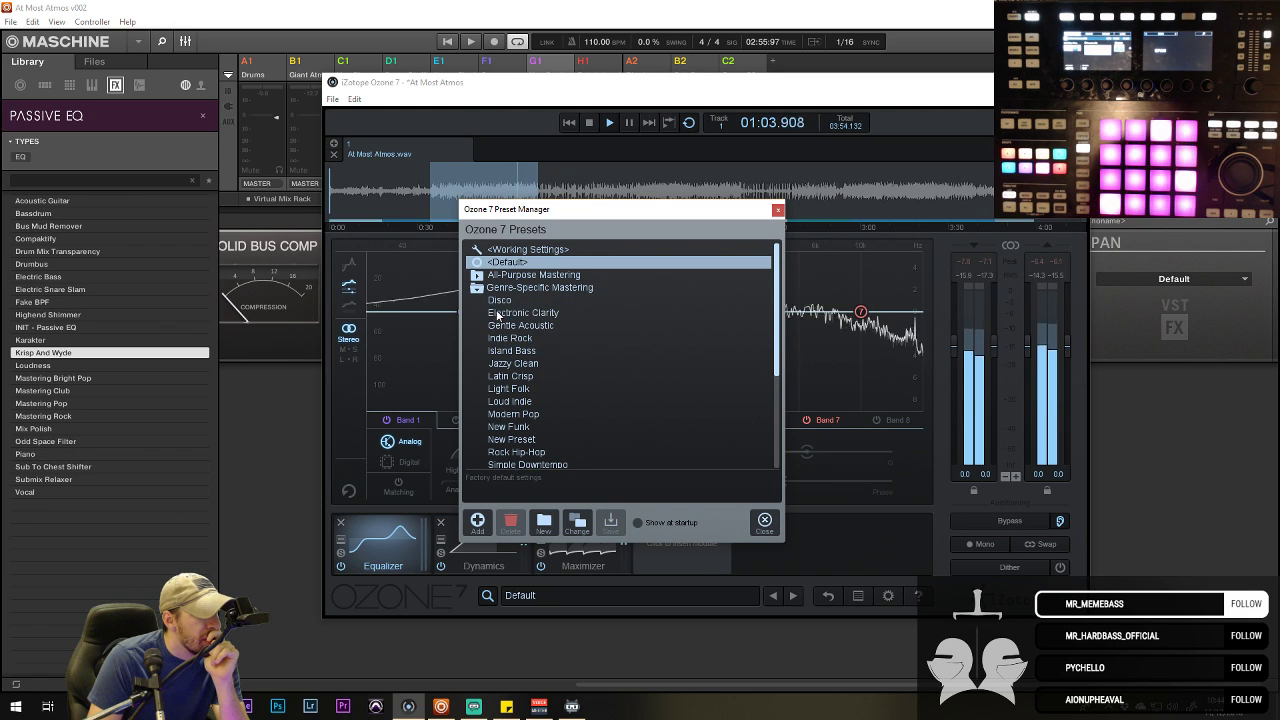
pyautogui.click(510, 313)
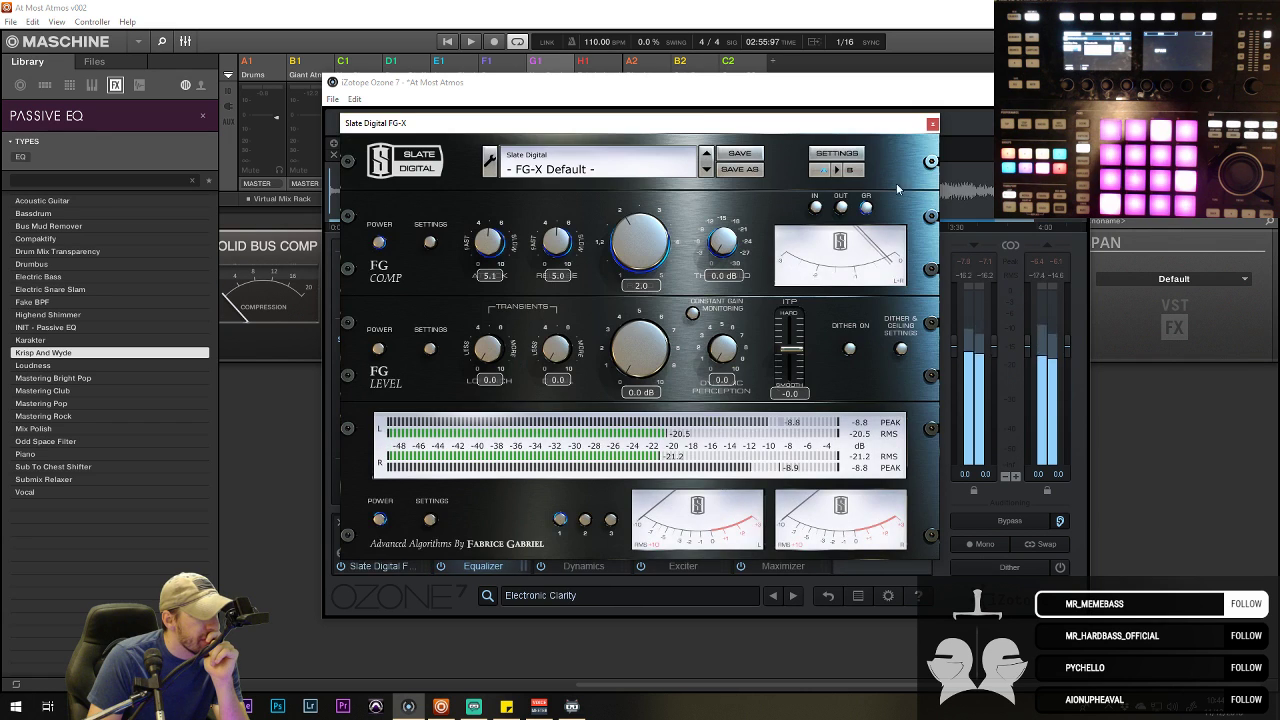
pyautogui.click(931, 123)
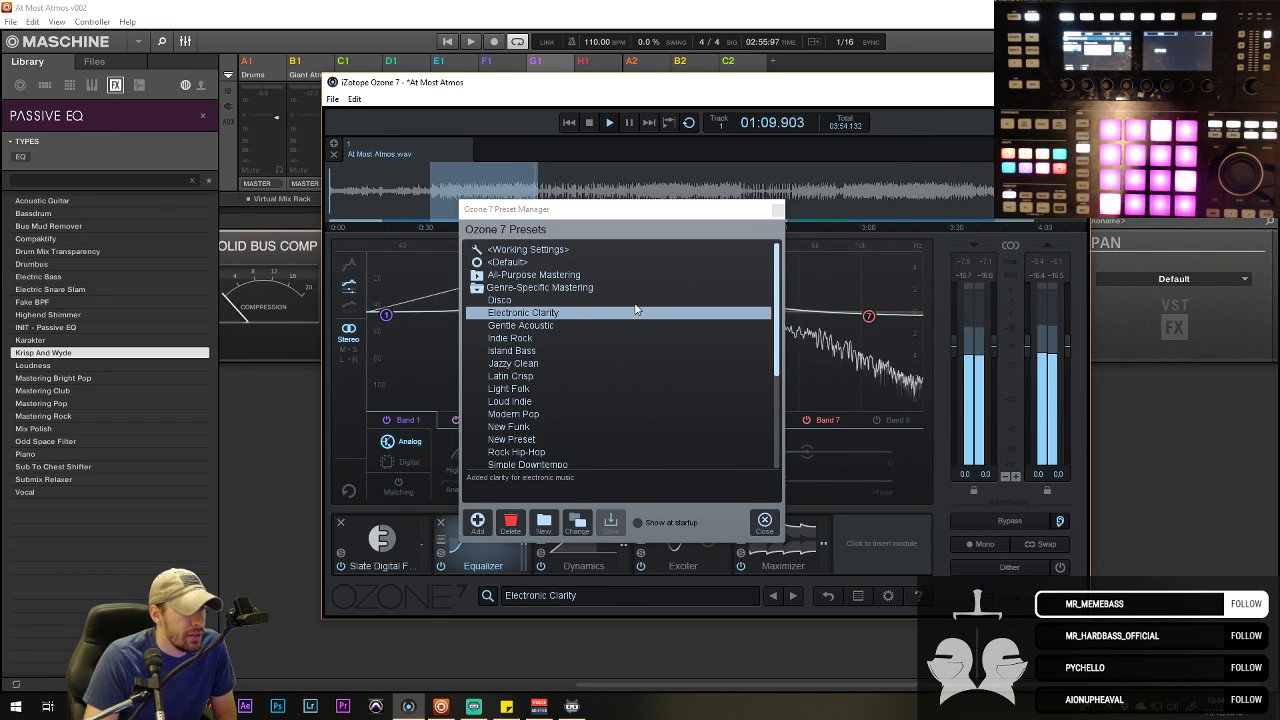
# - Switch to the Chrome browser and search Google in a new tab for "restore ozone 7 default presets"
pyautogui.moveTo(563, 210); pyautogui.dragTo(594, 213)
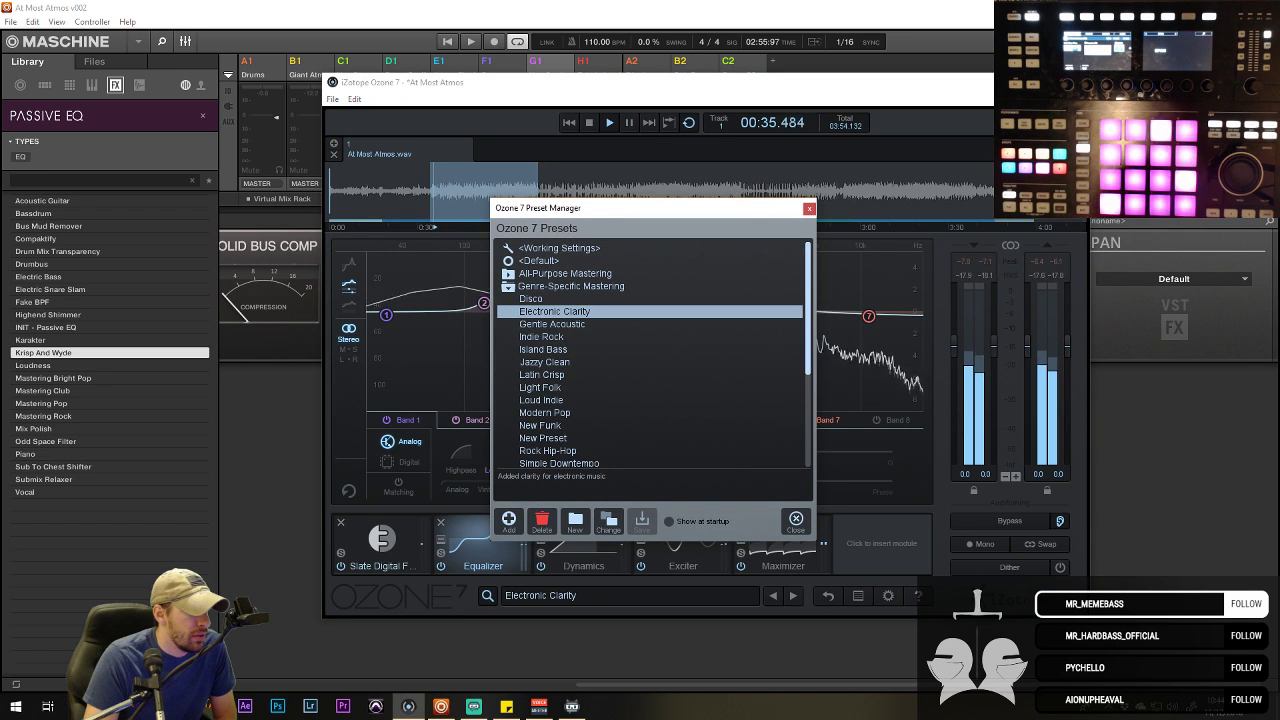
pyautogui.hotkey('alt', 'Tab')
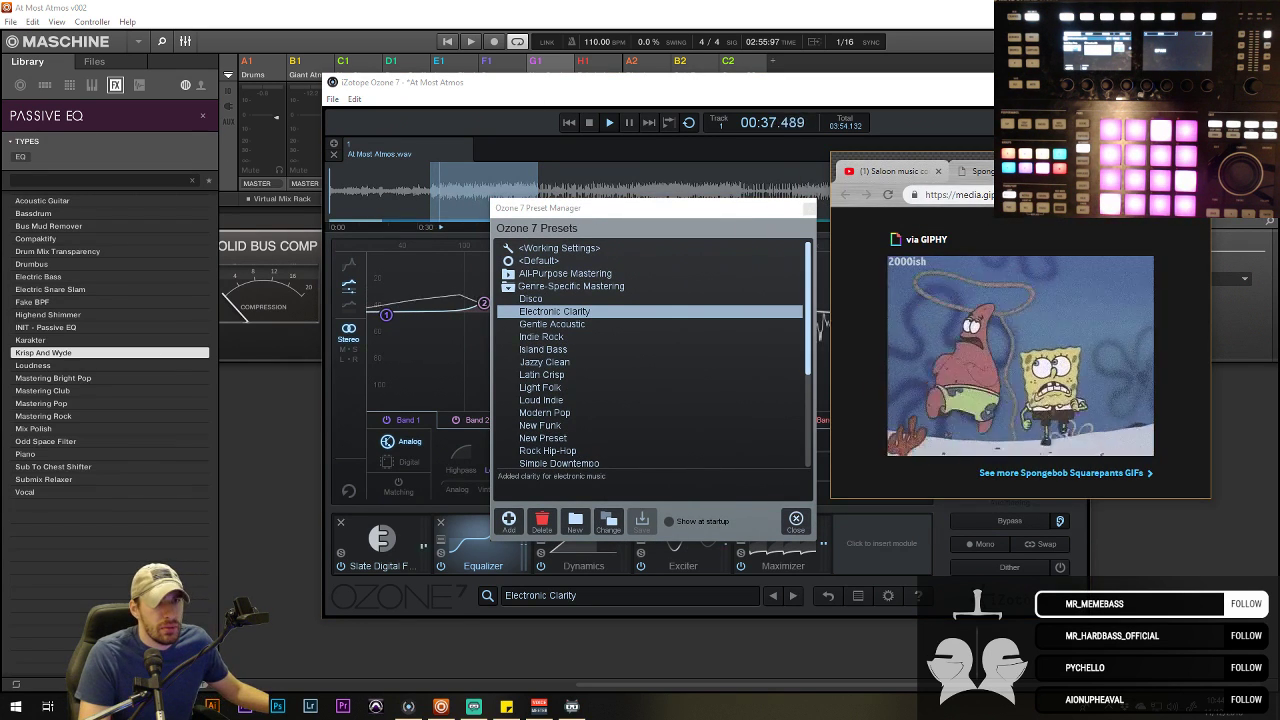
pyautogui.press('super+Up')
pyautogui.click(341, 11)
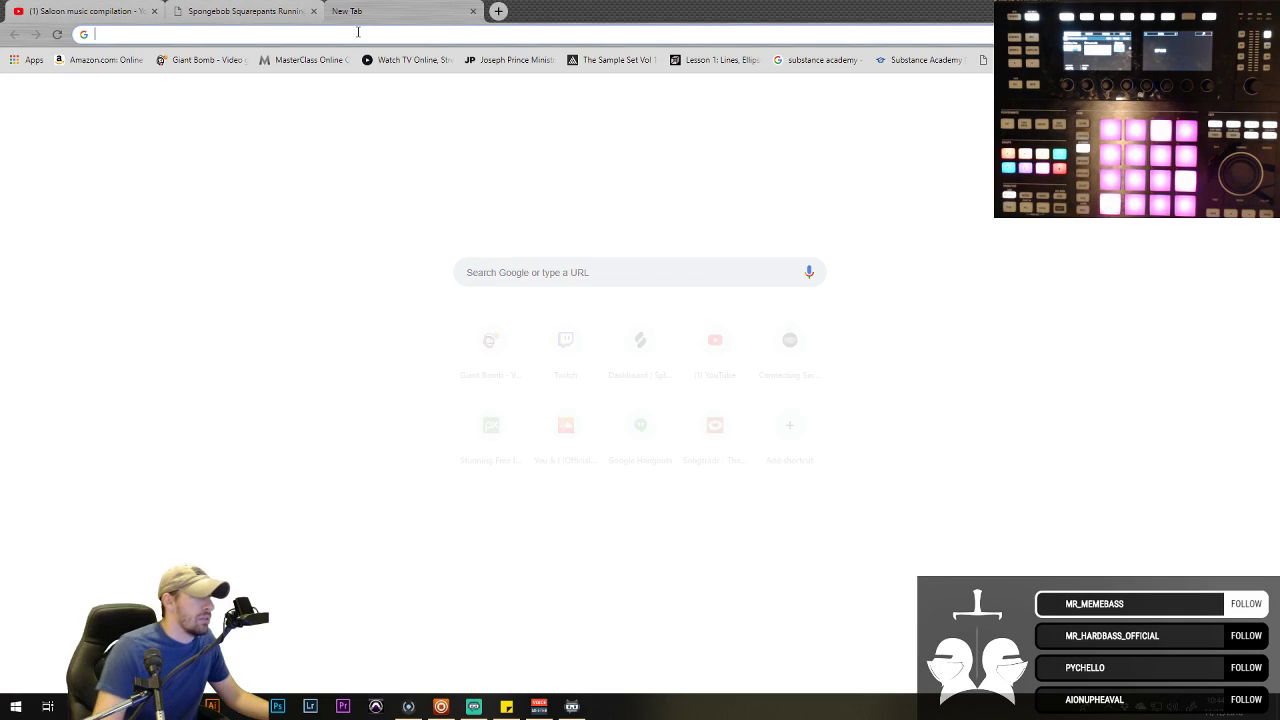
pyautogui.write('restore ozone')
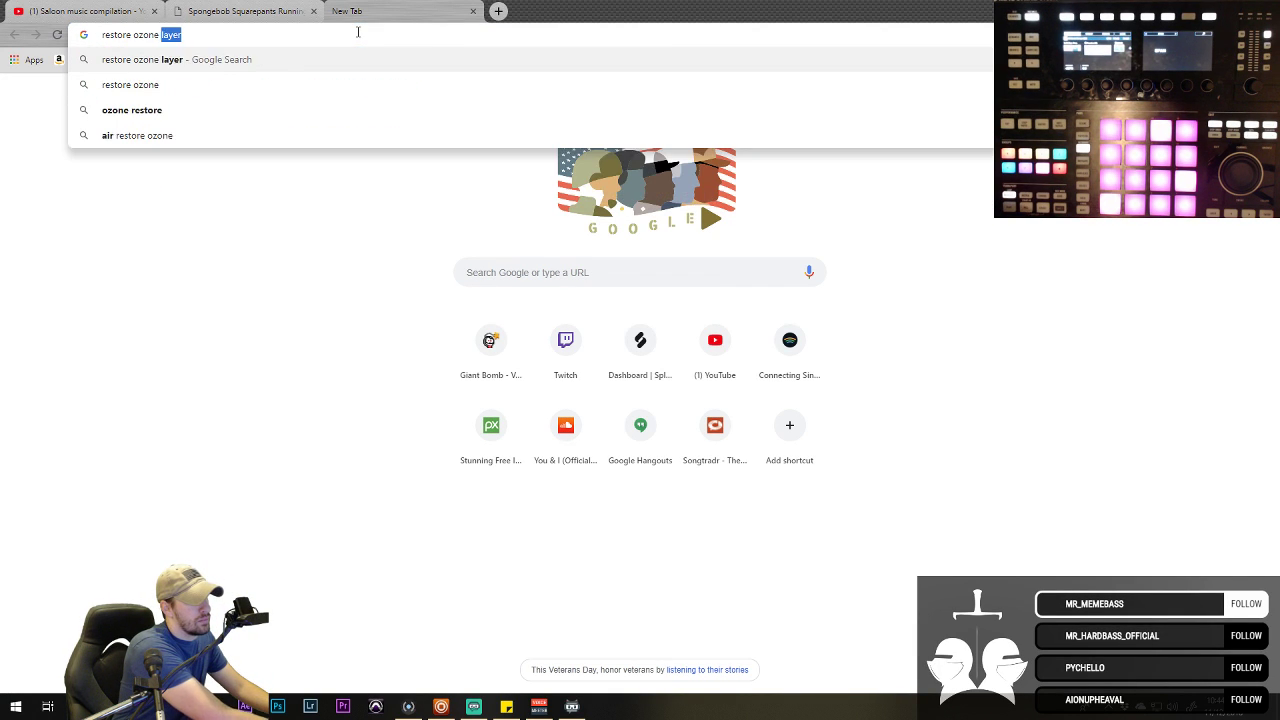
pyautogui.press('BackSpace')
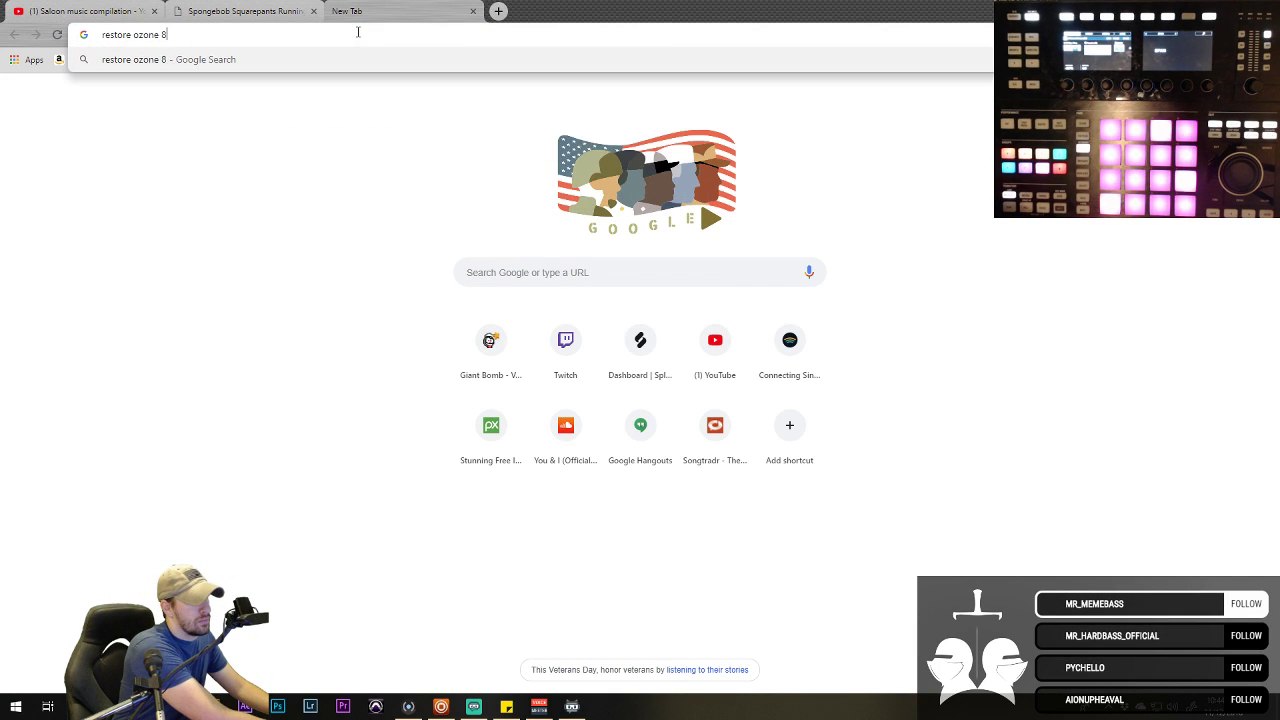
pyautogui.write('7 d')
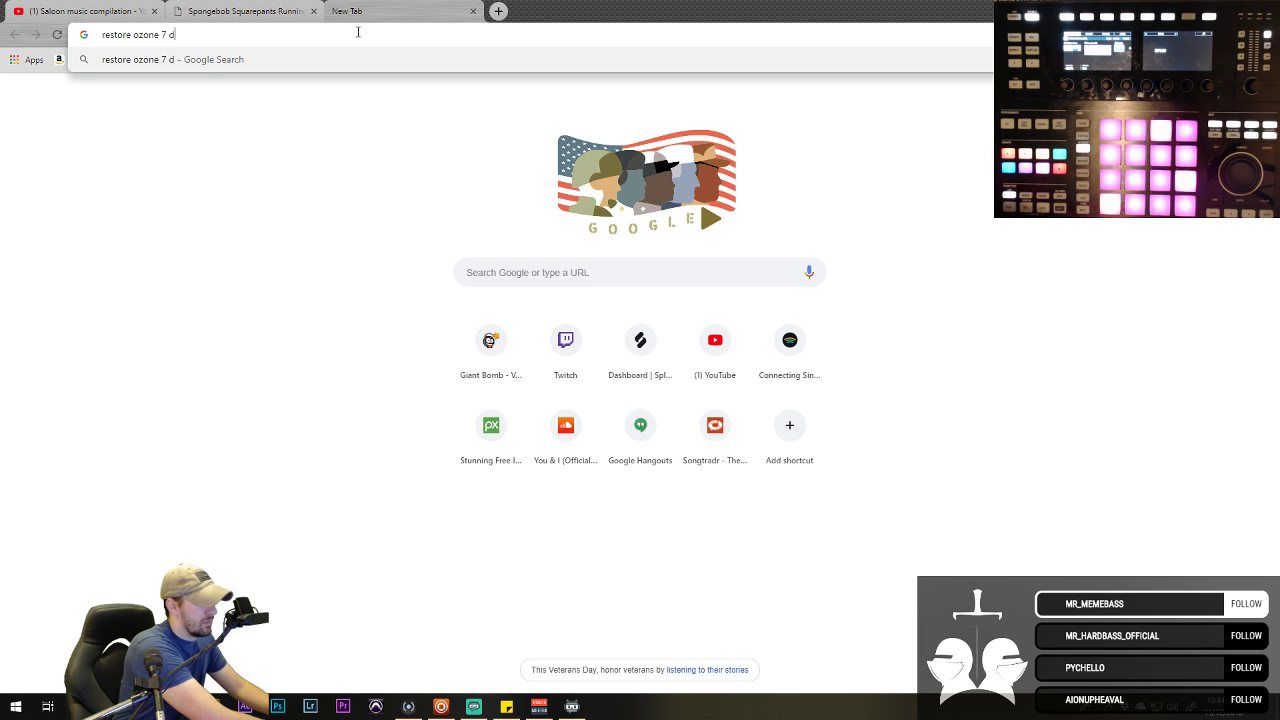
pyautogui.write('efault pres')
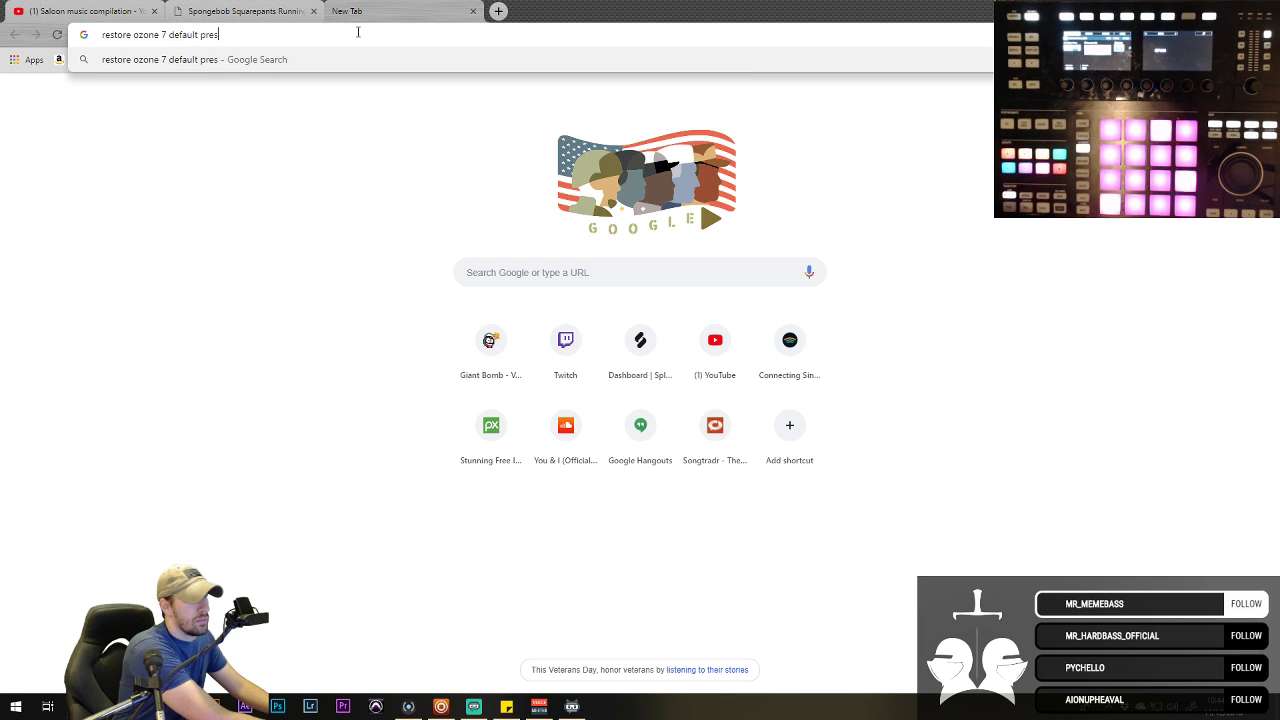
pyautogui.write('ets')
pyautogui.press('Return')
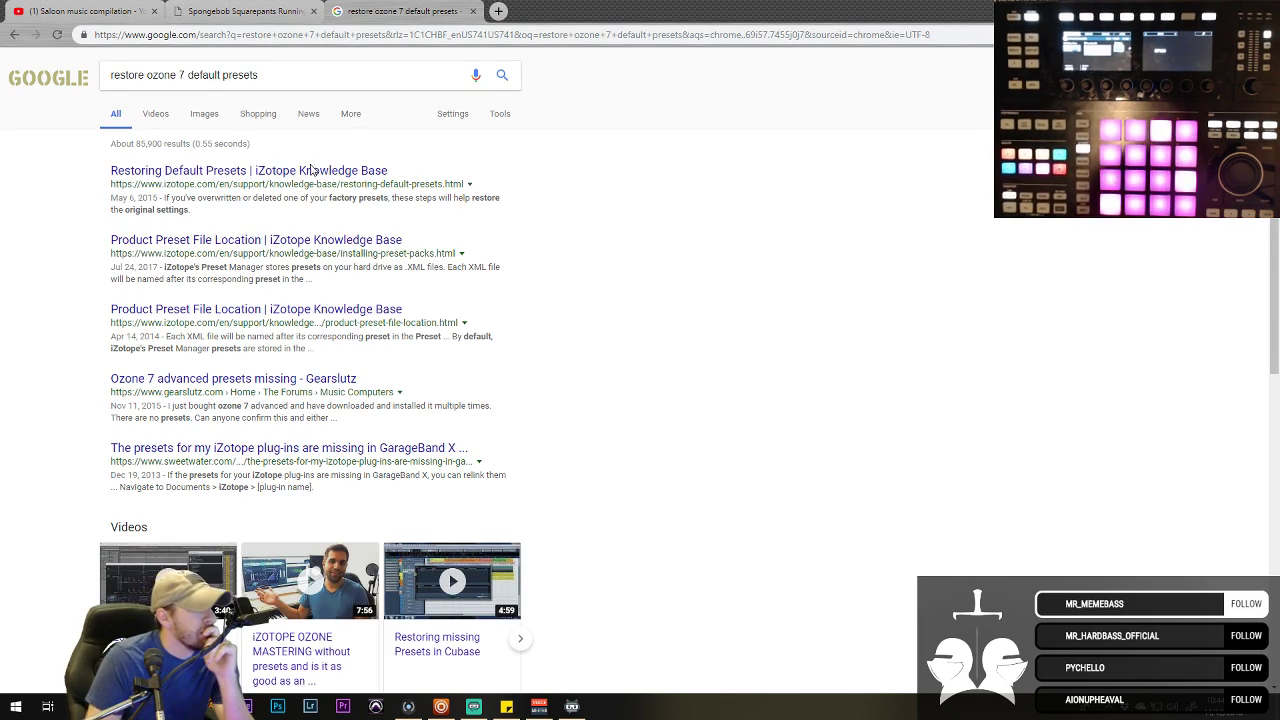
# - Read the iZotope Knowledge Base article on restoring default presets, and close its browser tab
pyautogui.click(311, 170)
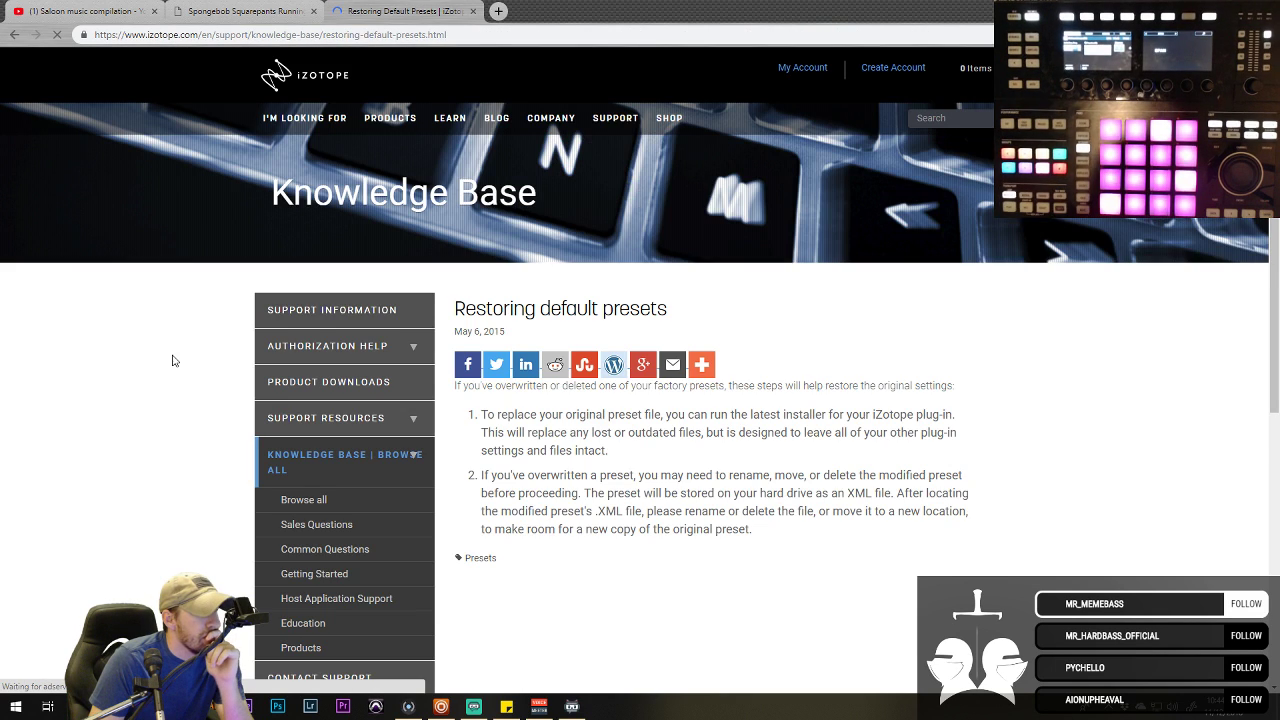
pyautogui.scroll(-2, 172, 360)
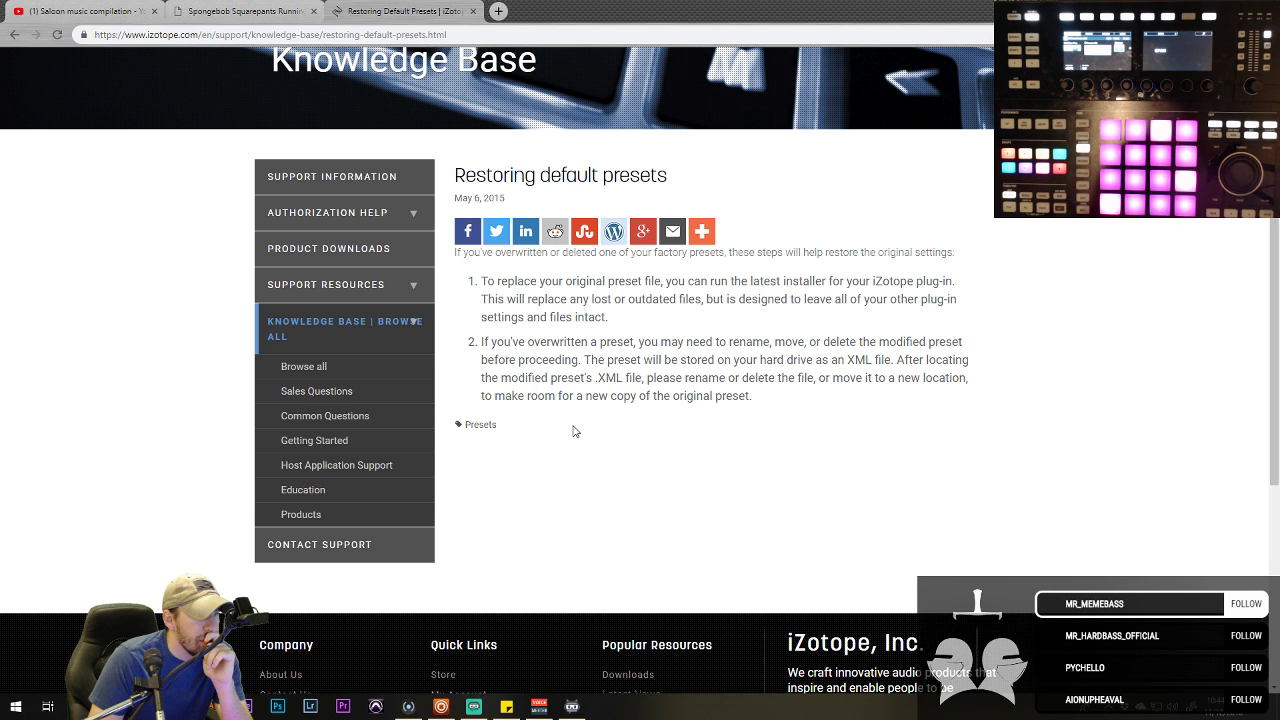
pyautogui.click(472, 11)
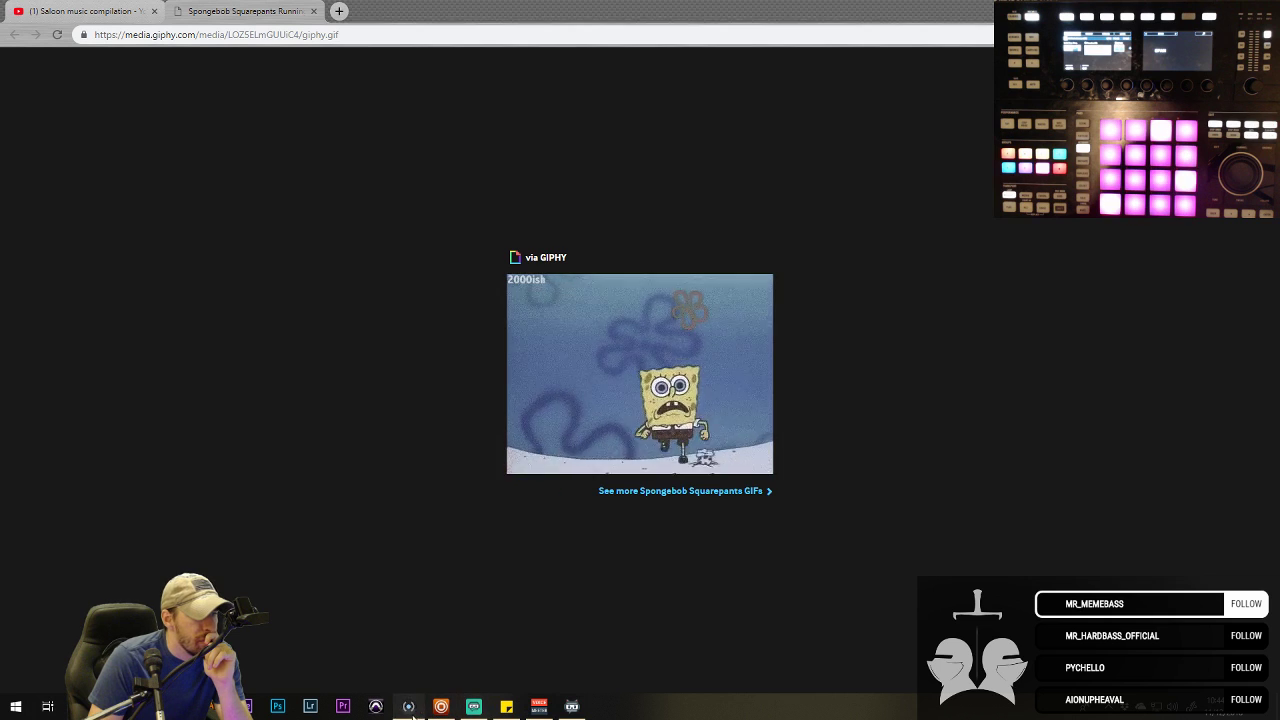
# - Switch back to Ozone 7 and load the Rock Hip-Hop preset from the Genre-Specific Mastering folder
pyautogui.click(409, 710)
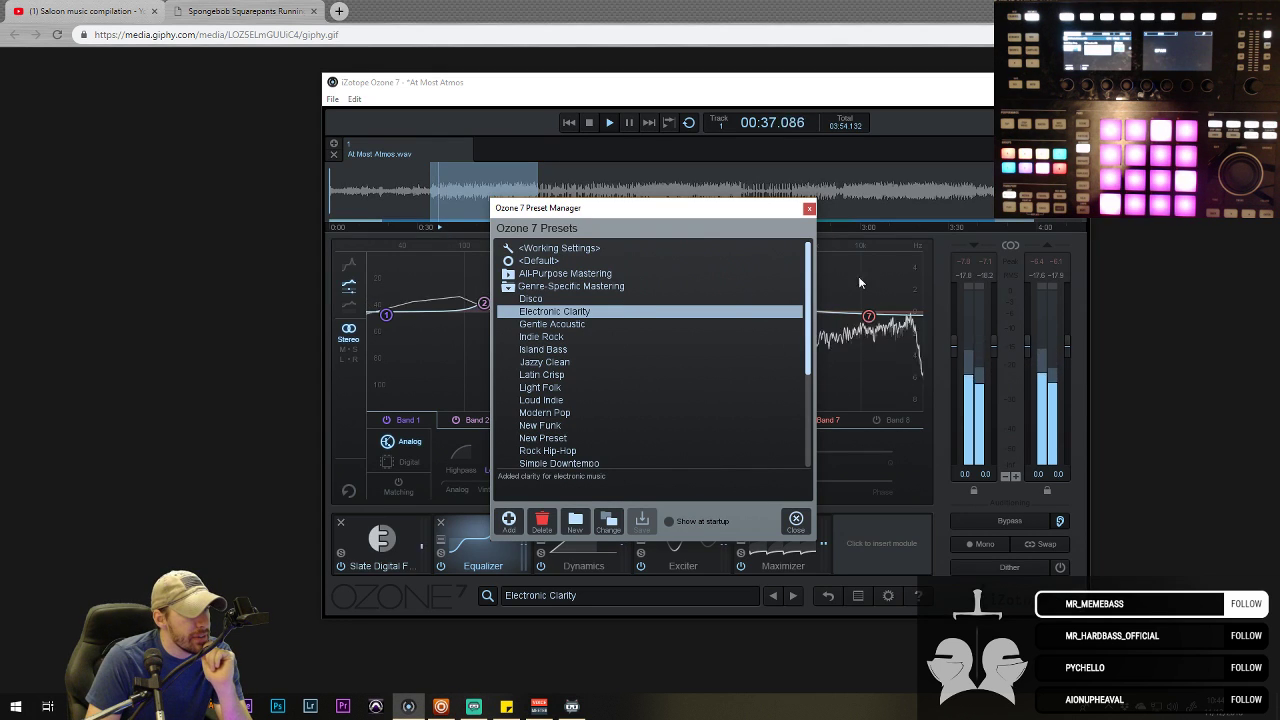
pyautogui.scroll(-2, 562, 370)
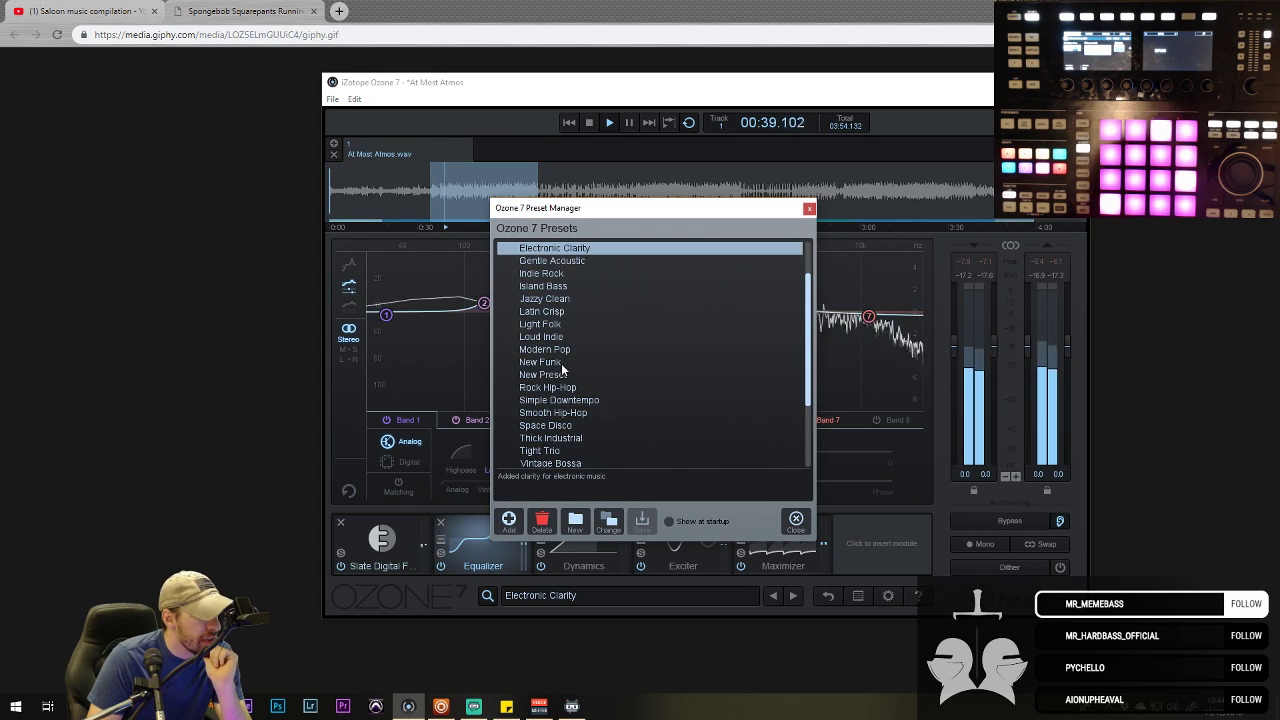
pyautogui.click(560, 387)
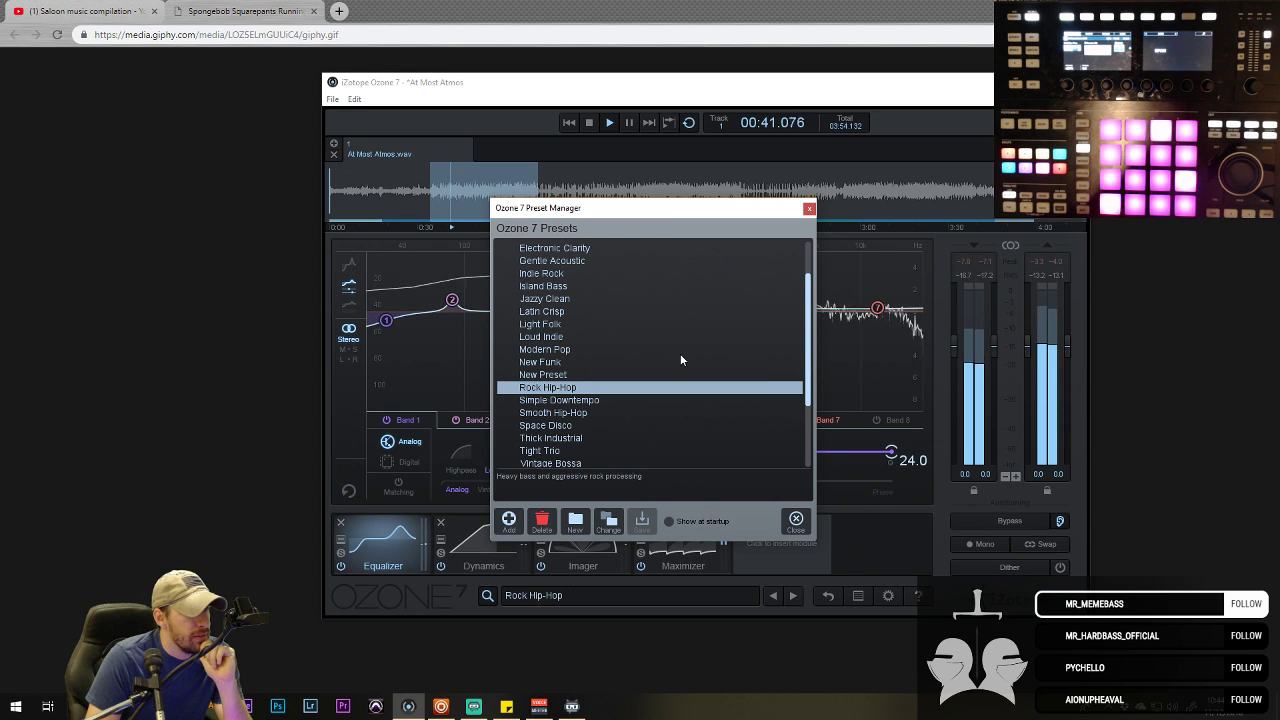
pyautogui.scroll(-2, 680, 360)
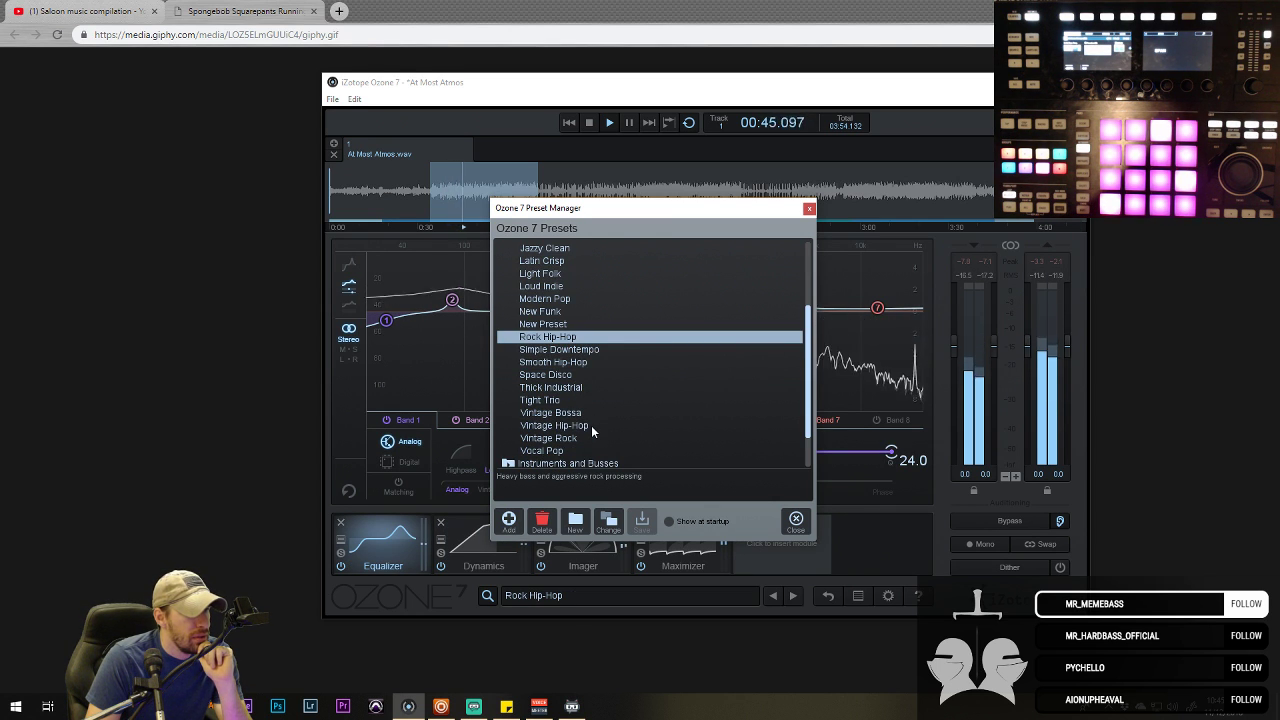
# - Audition the Modern Pop preset, close the preset manager and move playback to about 1:40, outside the selected section
pyautogui.scroll(-2, 591, 425)
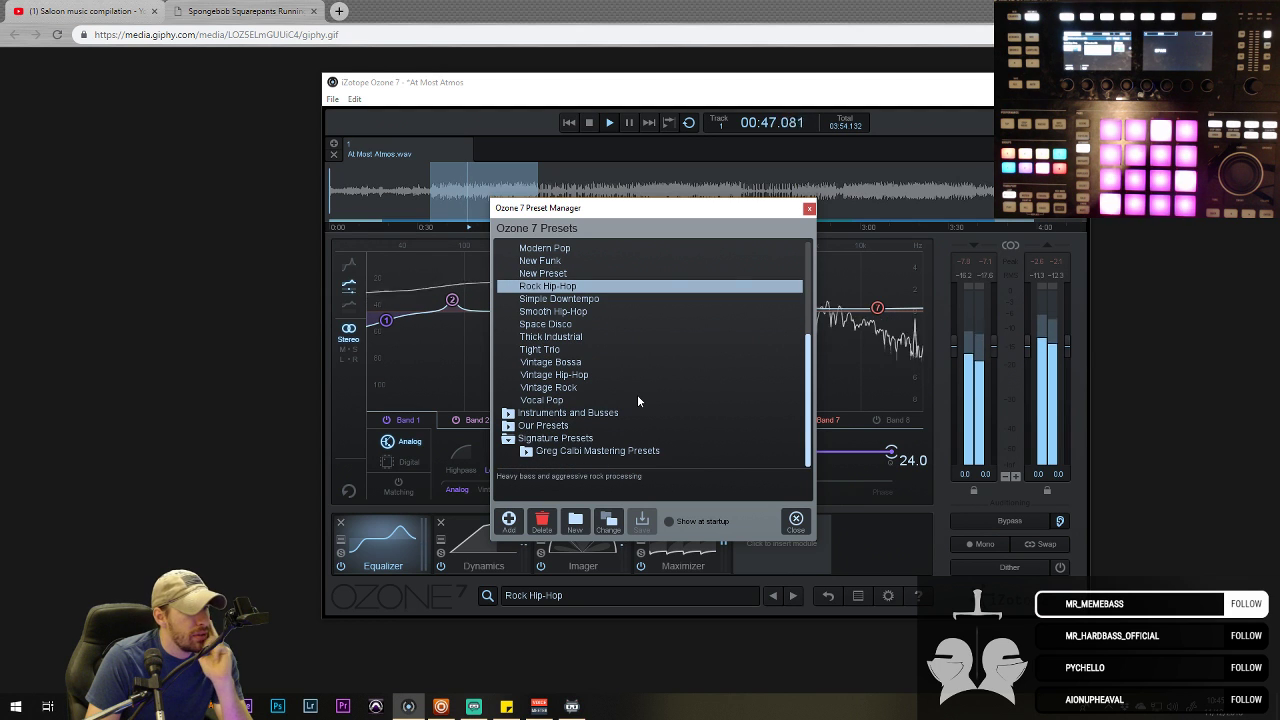
pyautogui.scroll(3, 638, 400)
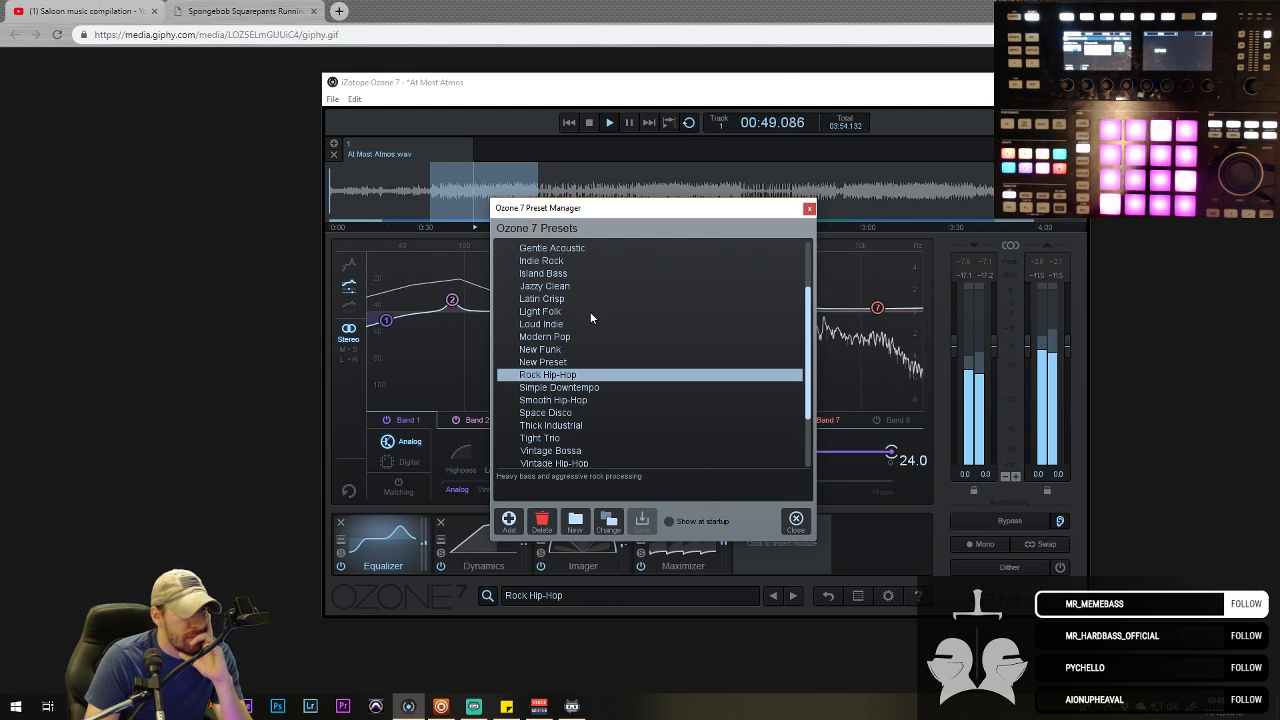
pyautogui.click(557, 338)
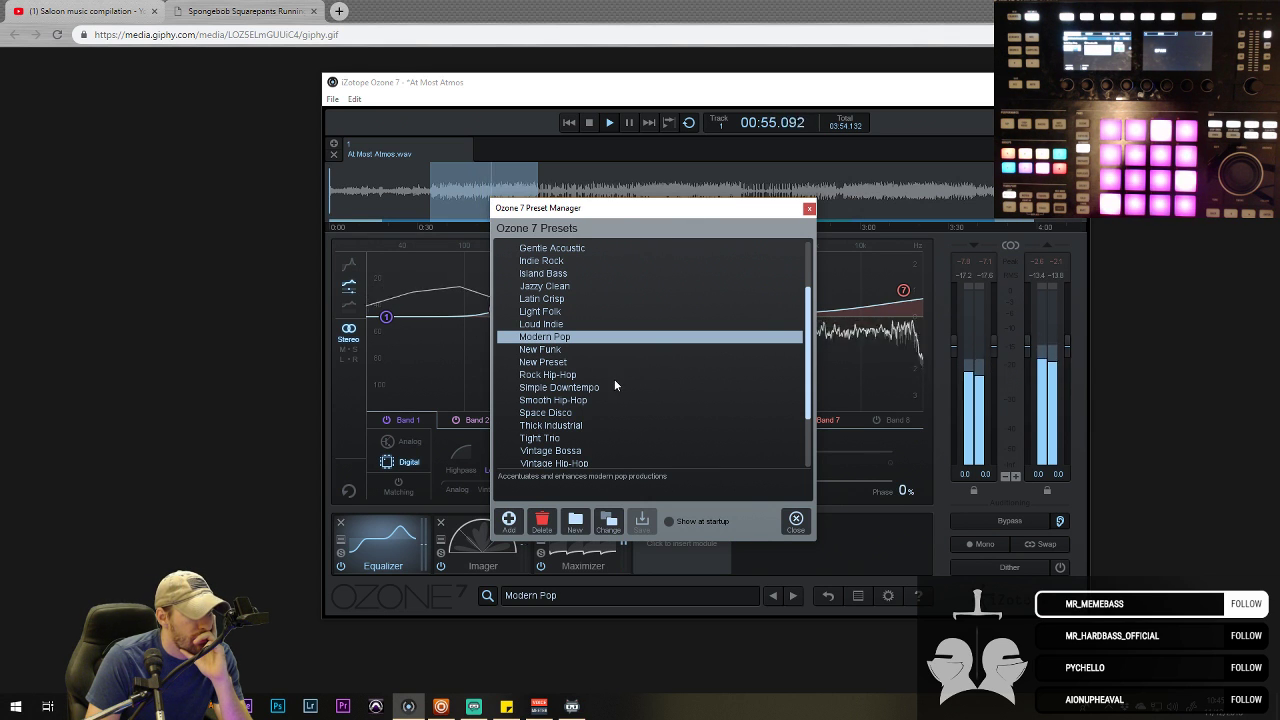
pyautogui.click(809, 208)
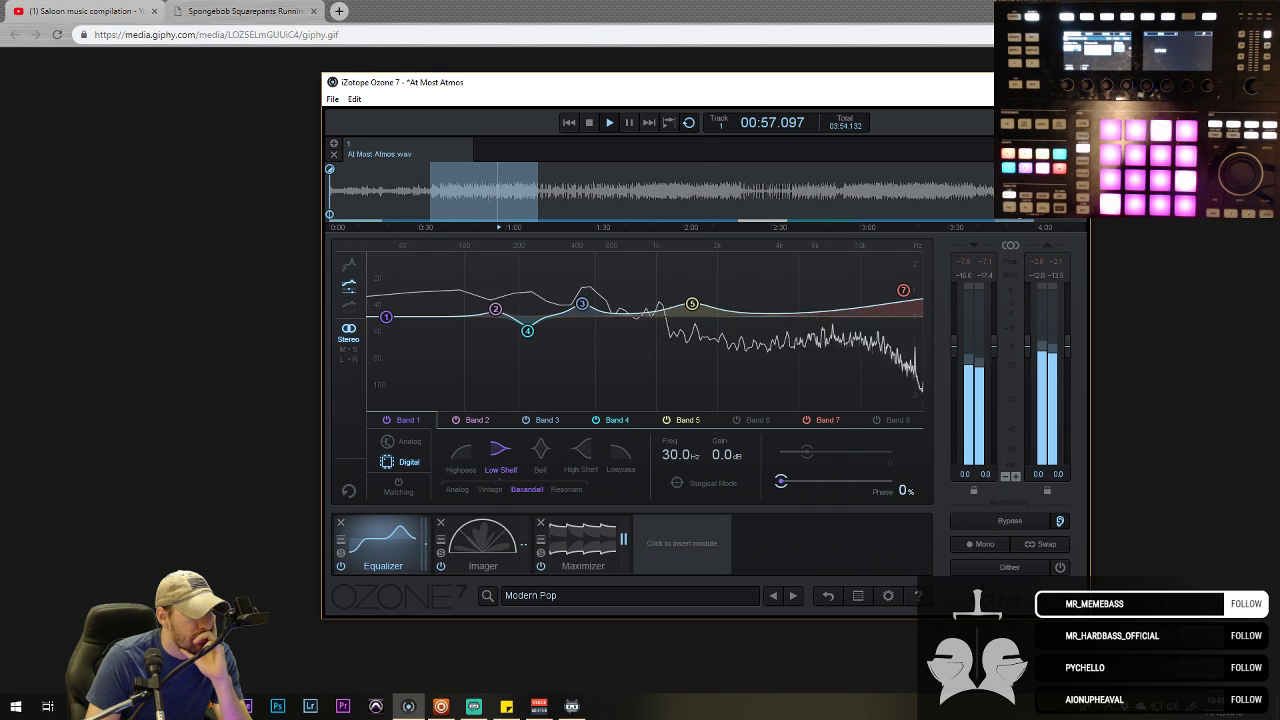
pyautogui.click(705, 192)
pyautogui.click(631, 210)
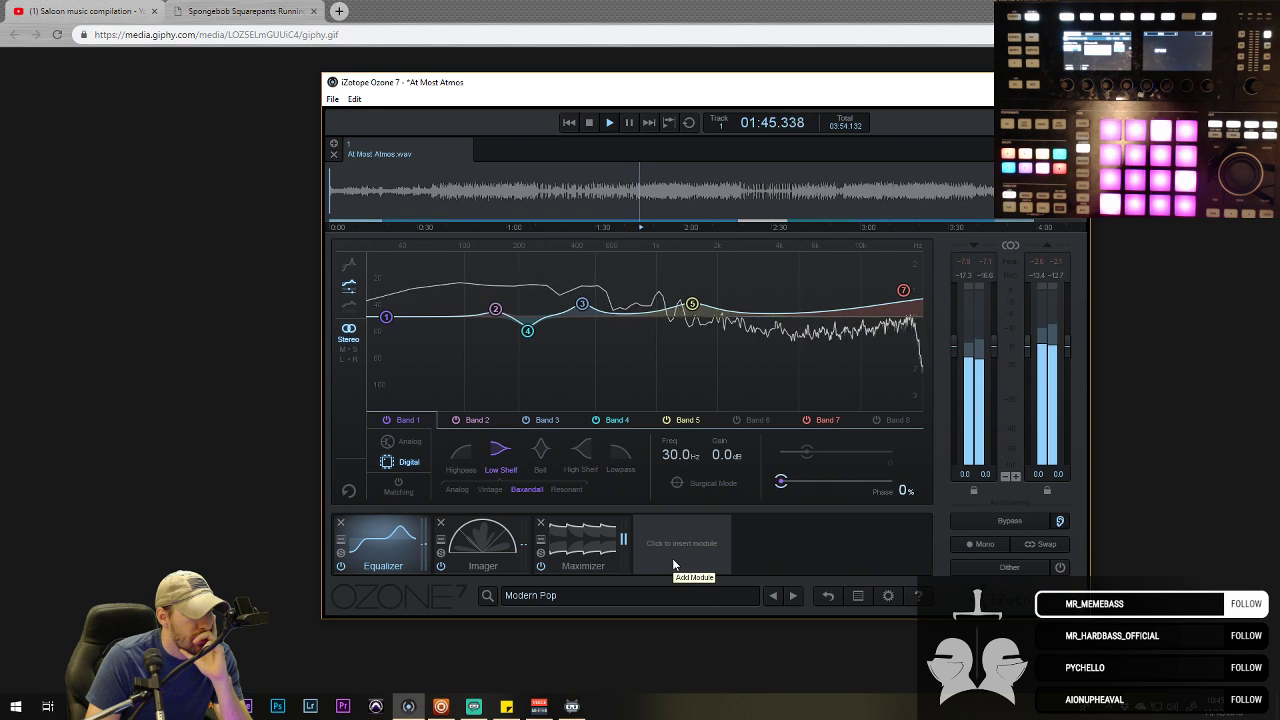
# - Reopen the preset manager and audition the New Funk, Smooth Hip-Hop and Simple Downtempo presets on the playing track
pyautogui.click(657, 594)
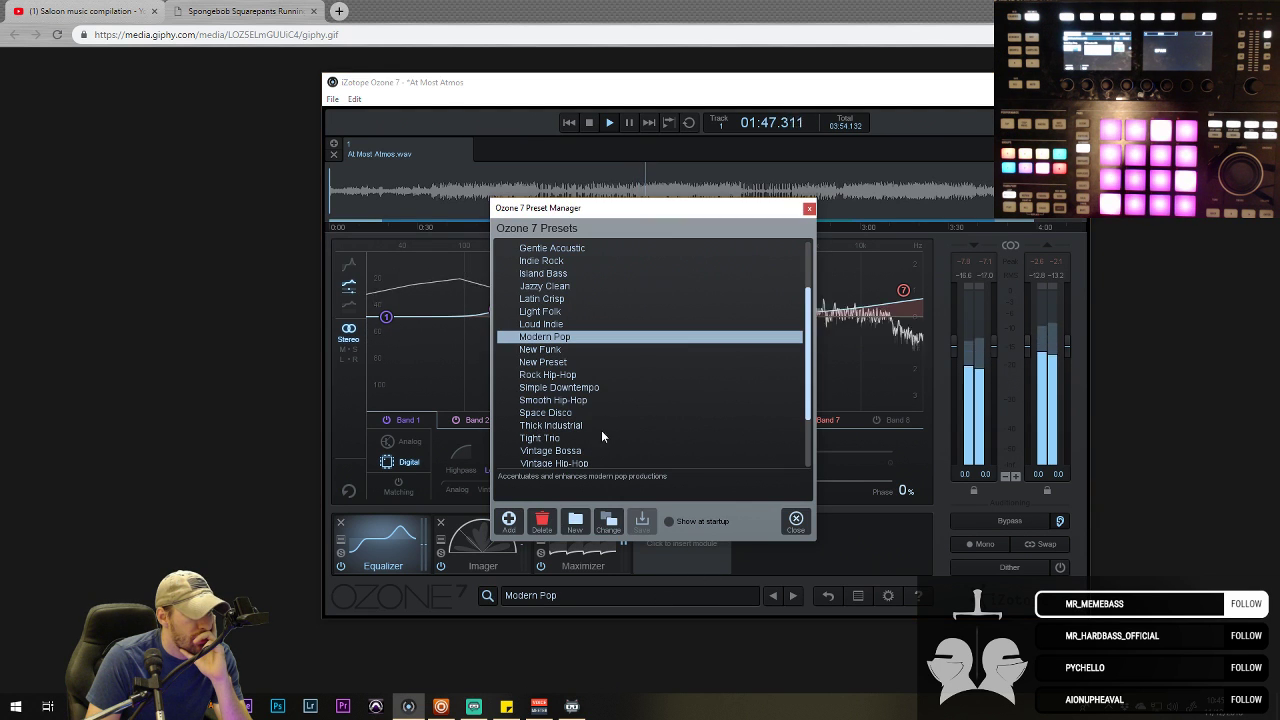
pyautogui.click(584, 352)
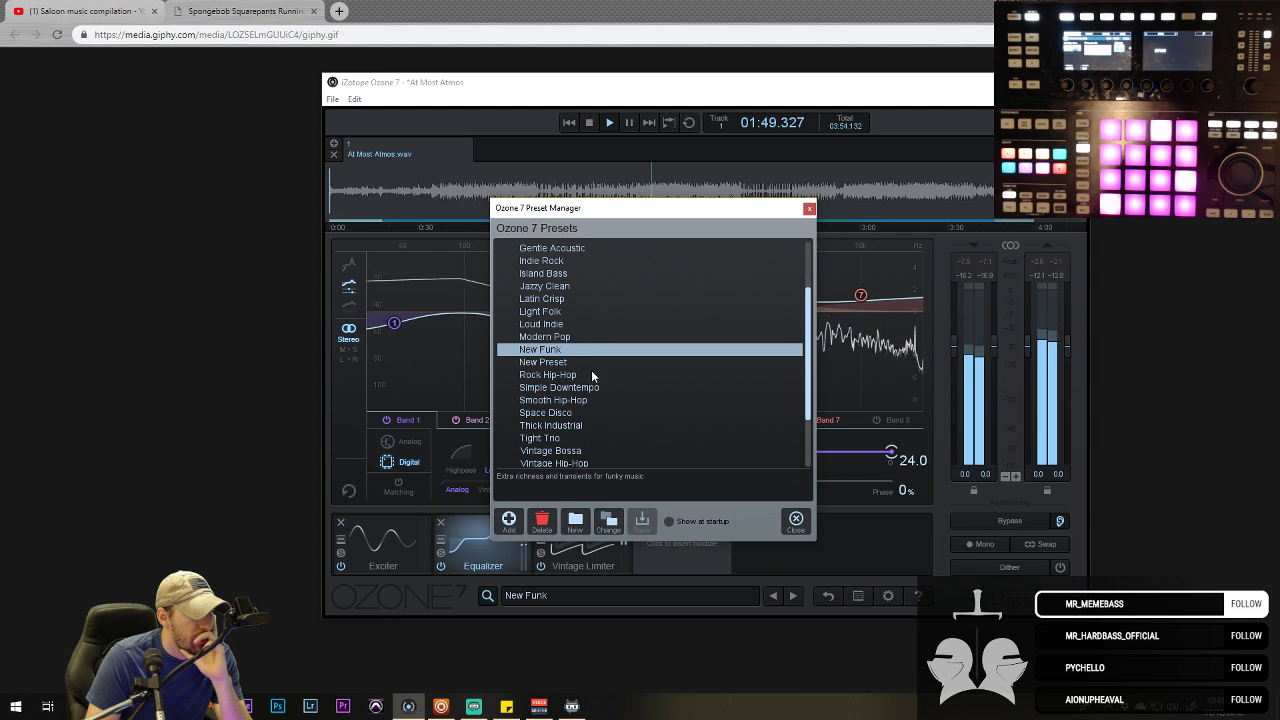
pyautogui.click(600, 400)
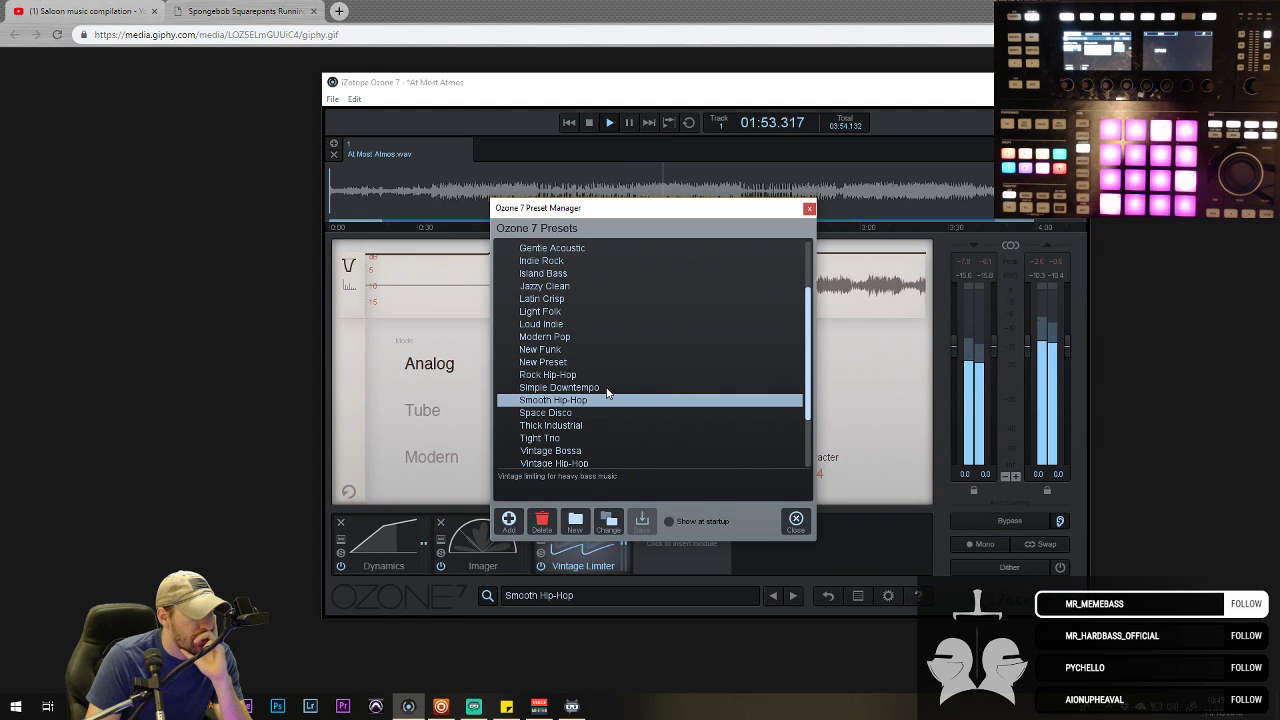
pyautogui.click(605, 390)
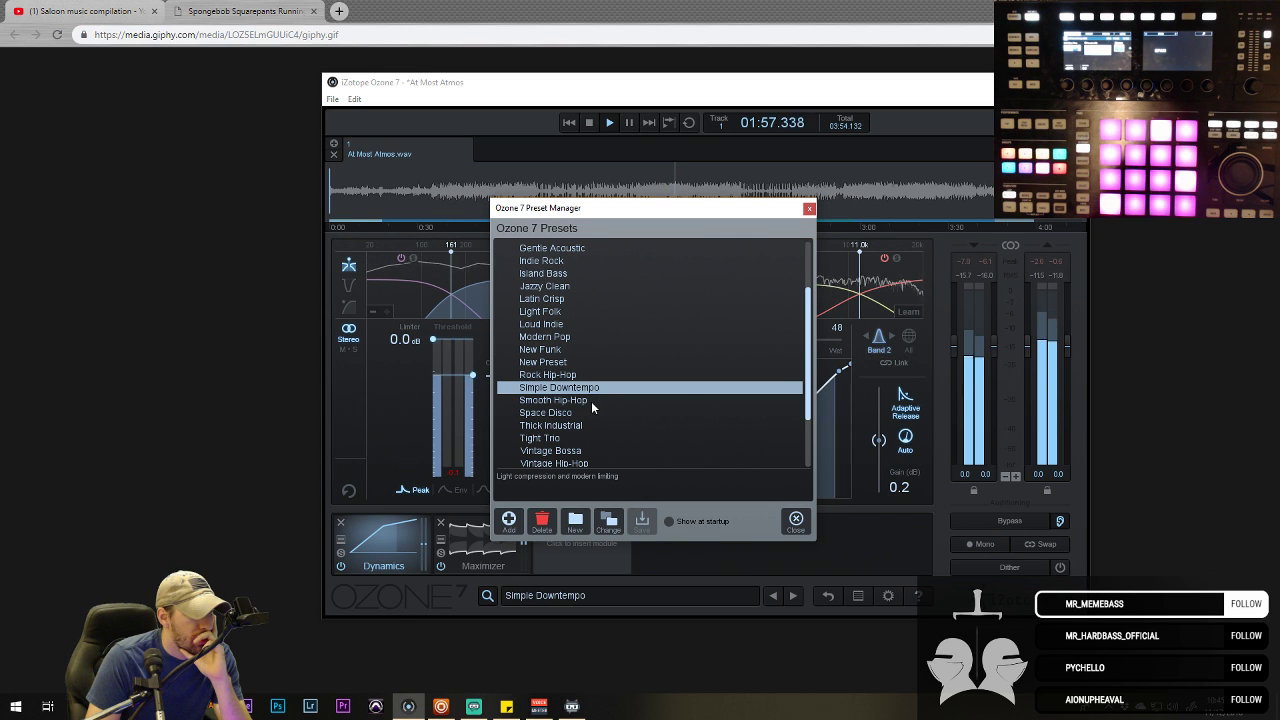
# - Compare the Smooth Hip-Hop and Vintage Hip-Hop mastering presets, returning to Smooth Hip-Hop
pyautogui.click(591, 401)
pyautogui.scroll(-2, 590, 466)
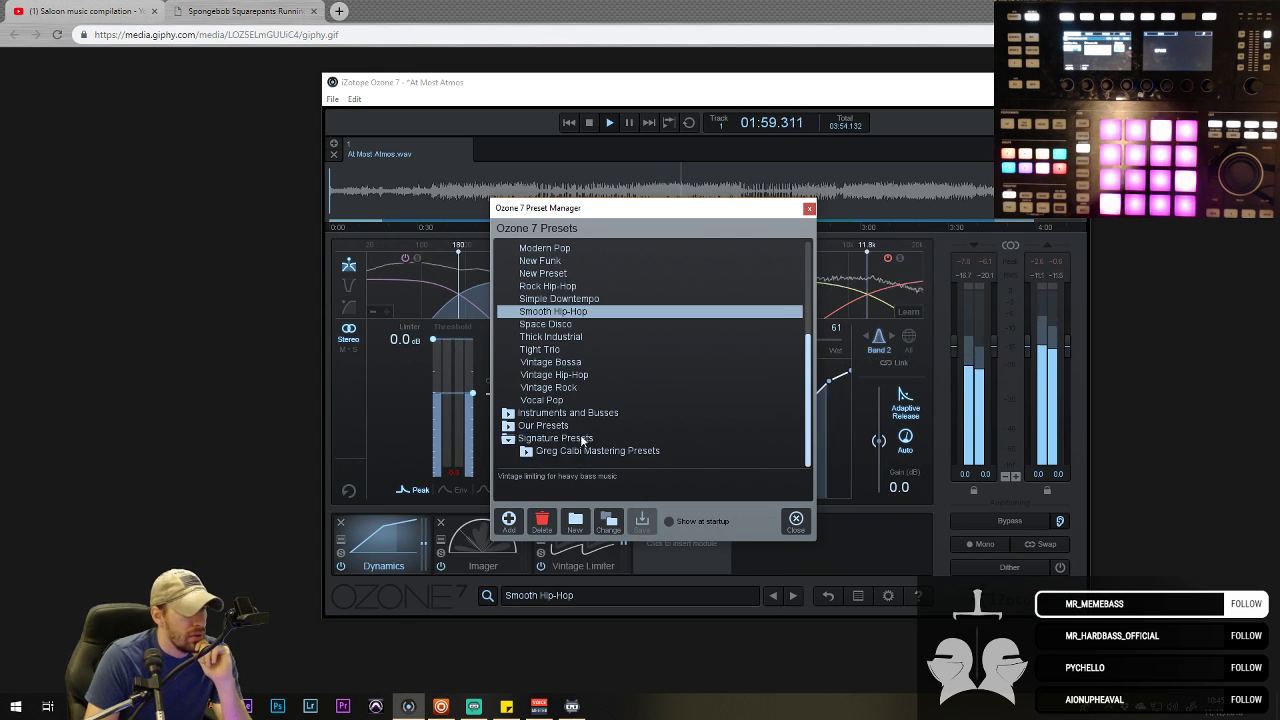
pyautogui.click(590, 376)
pyautogui.scroll(2, 585, 342)
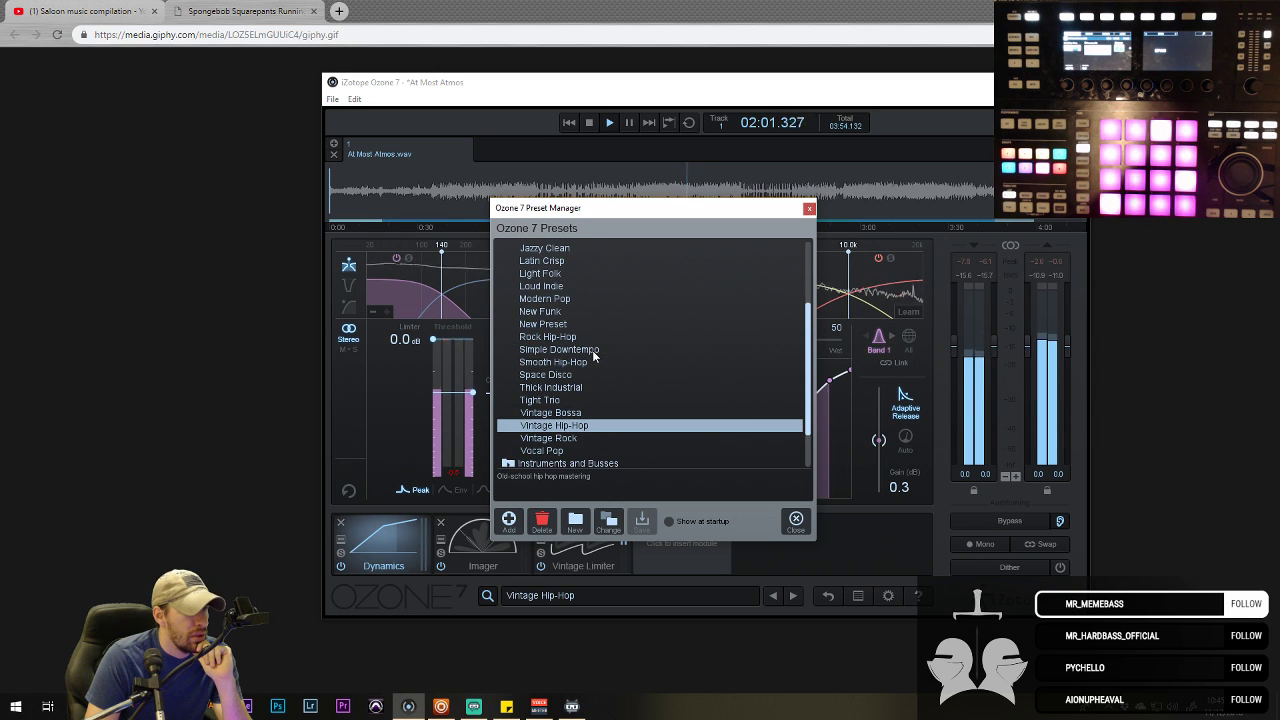
pyautogui.click(582, 362)
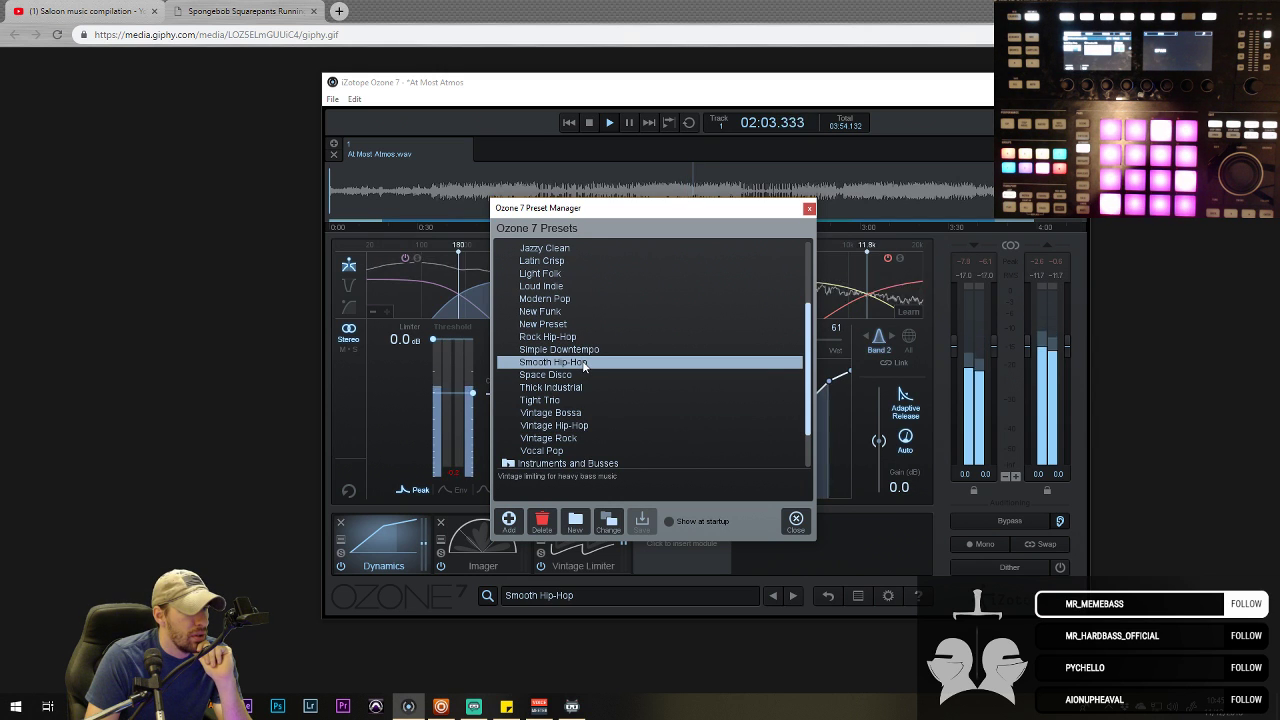
# - Audition the Electronic Clarity, Indie Rock and Gentle Acoustic presets from the Genre-Specific Mastering group
pyautogui.scroll(3, 595, 348)
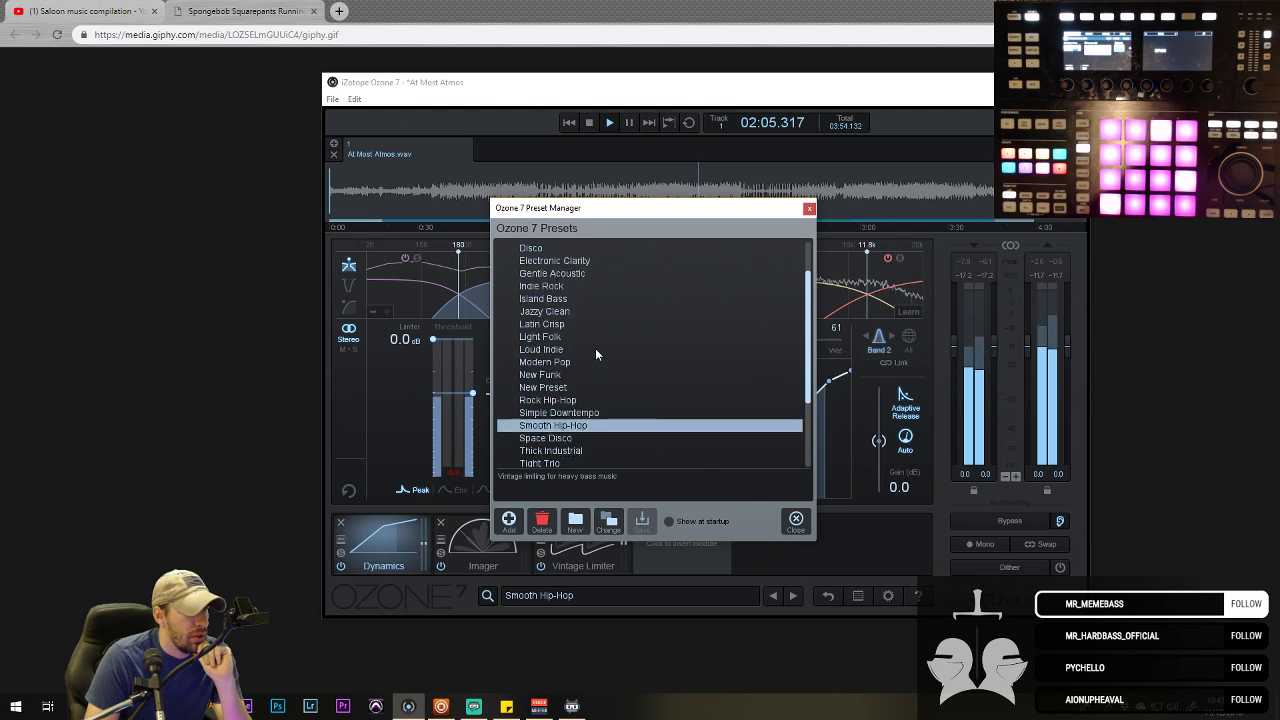
pyautogui.scroll(-1, 595, 348)
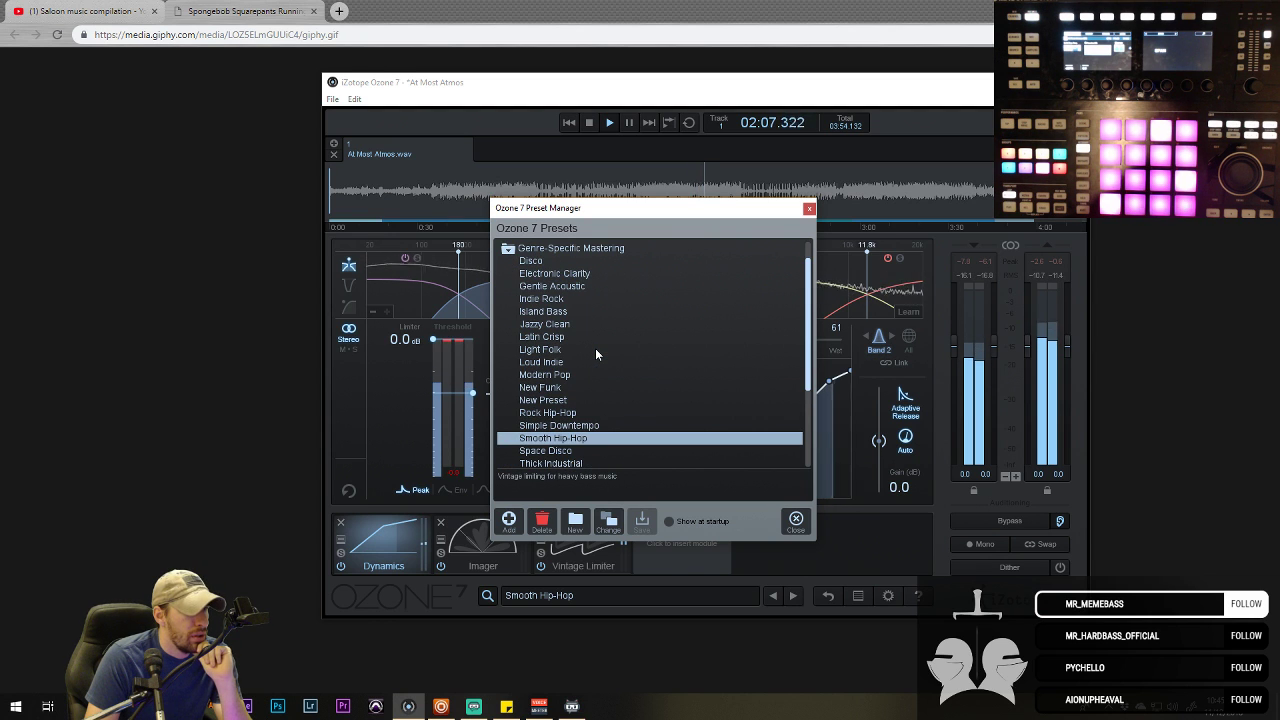
pyautogui.click(572, 278)
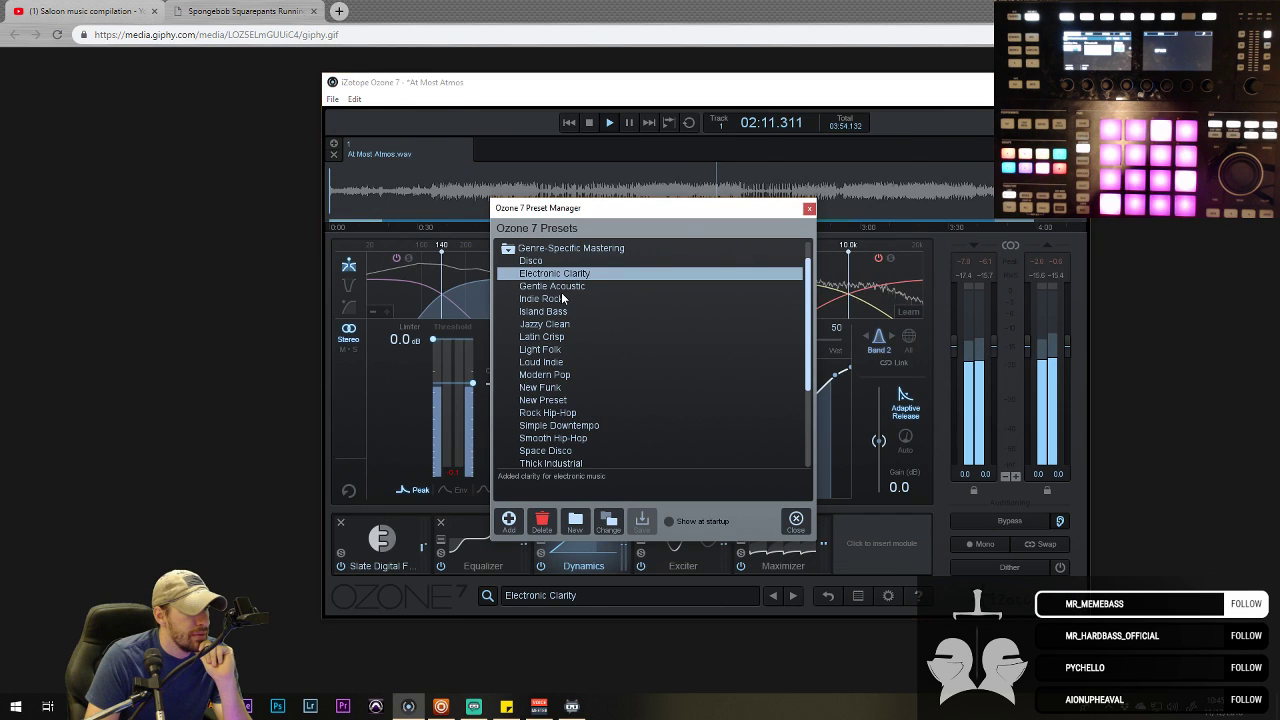
pyautogui.click(560, 297)
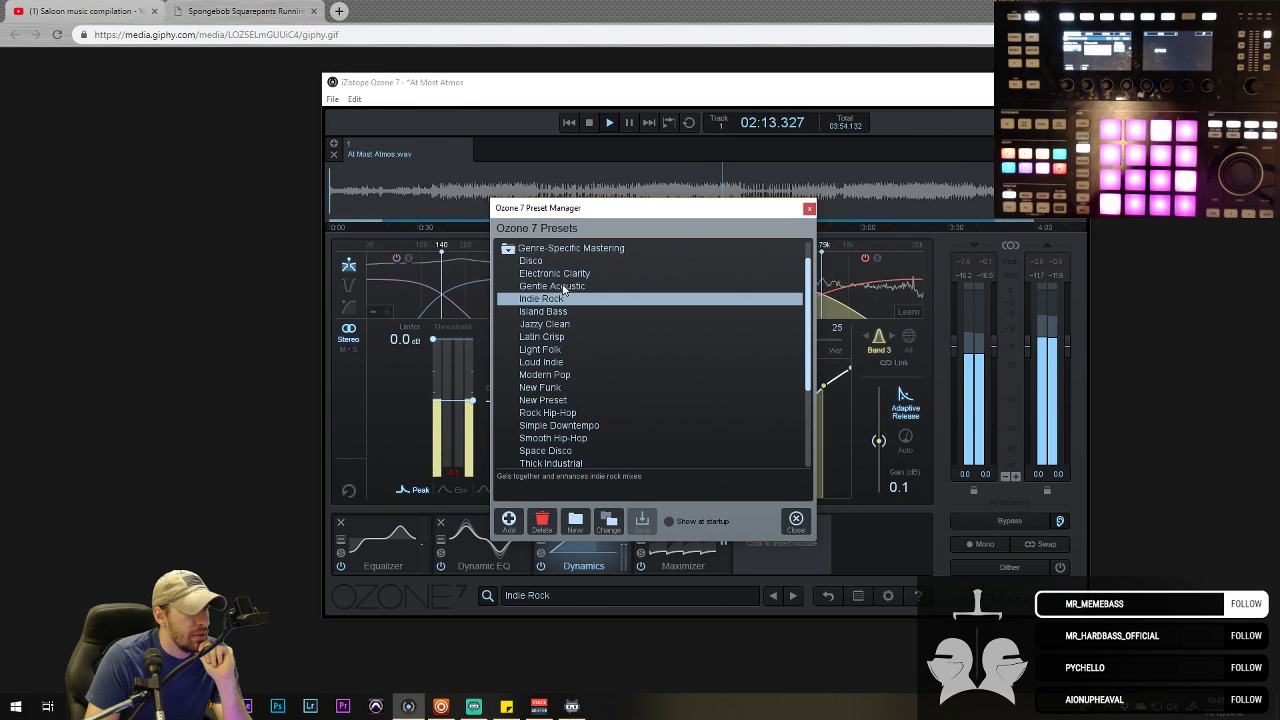
pyautogui.click(563, 287)
# - Audition the Vintage Bossa preset, move playback to about 2:55, and try the Vocal Pop preset
pyautogui.scroll(-1, 596, 345)
pyautogui.scroll(-1, 596, 345)
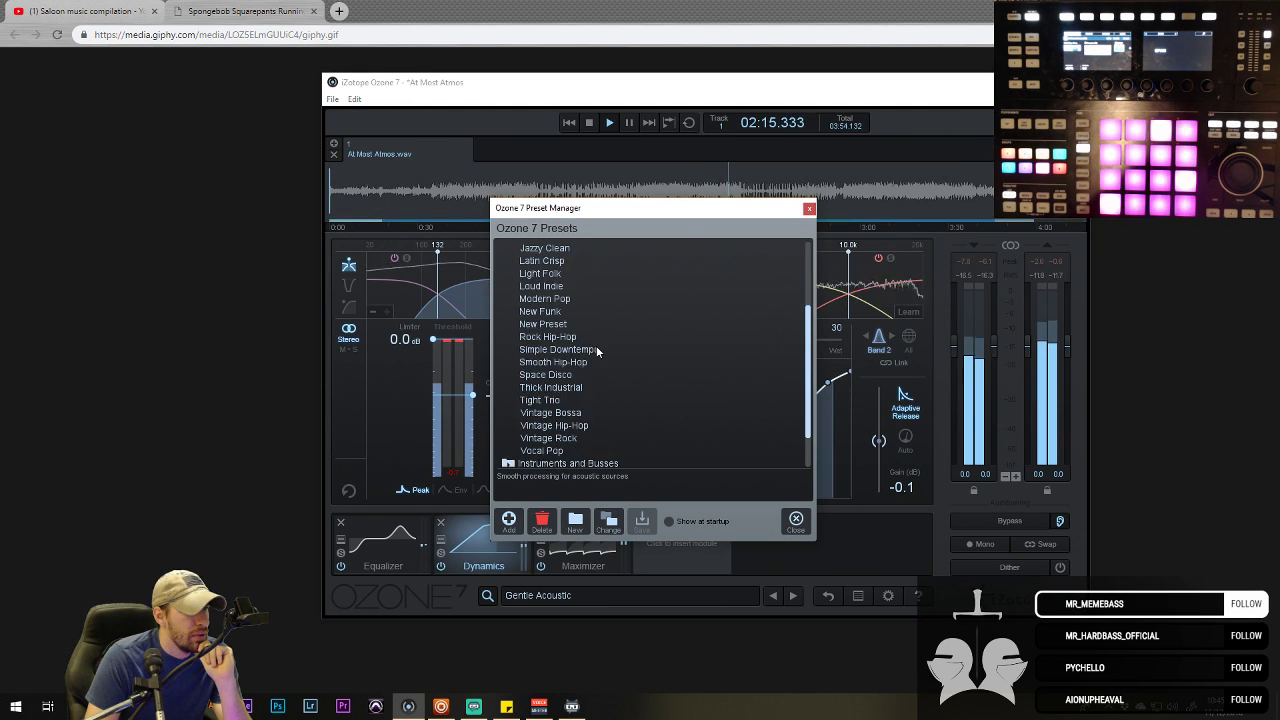
pyautogui.scroll(-1, 596, 345)
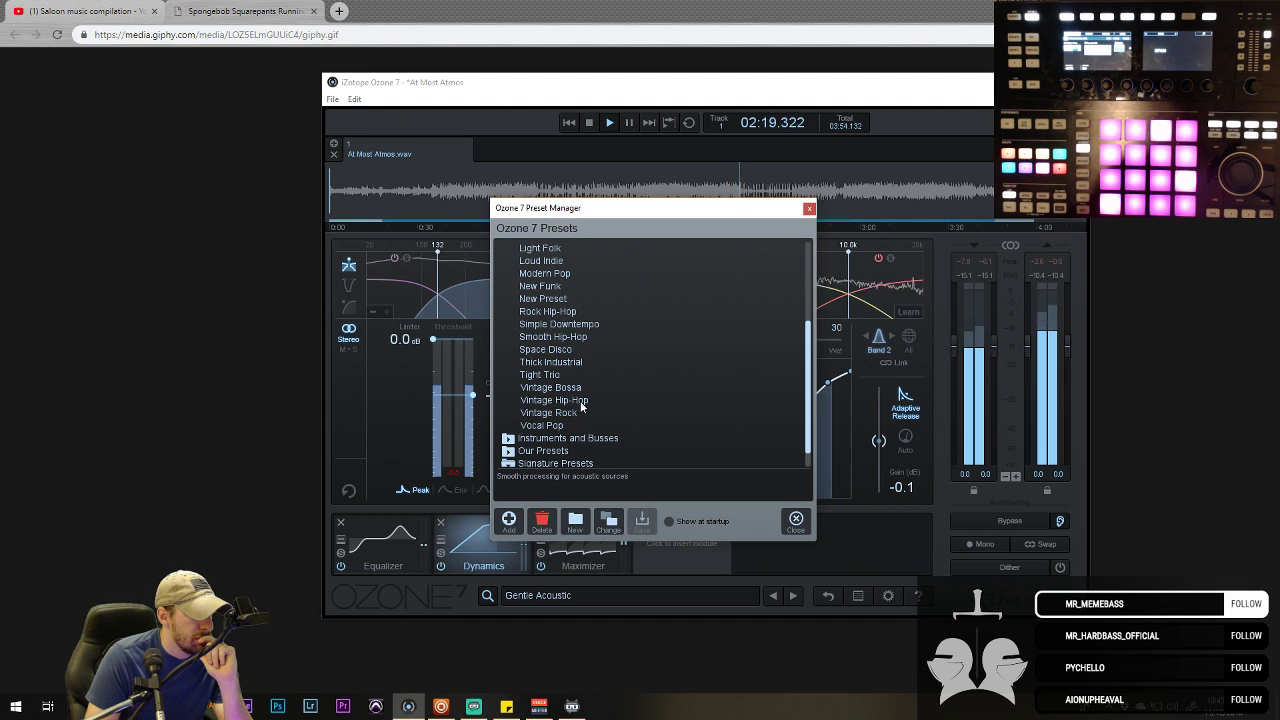
pyautogui.click(579, 390)
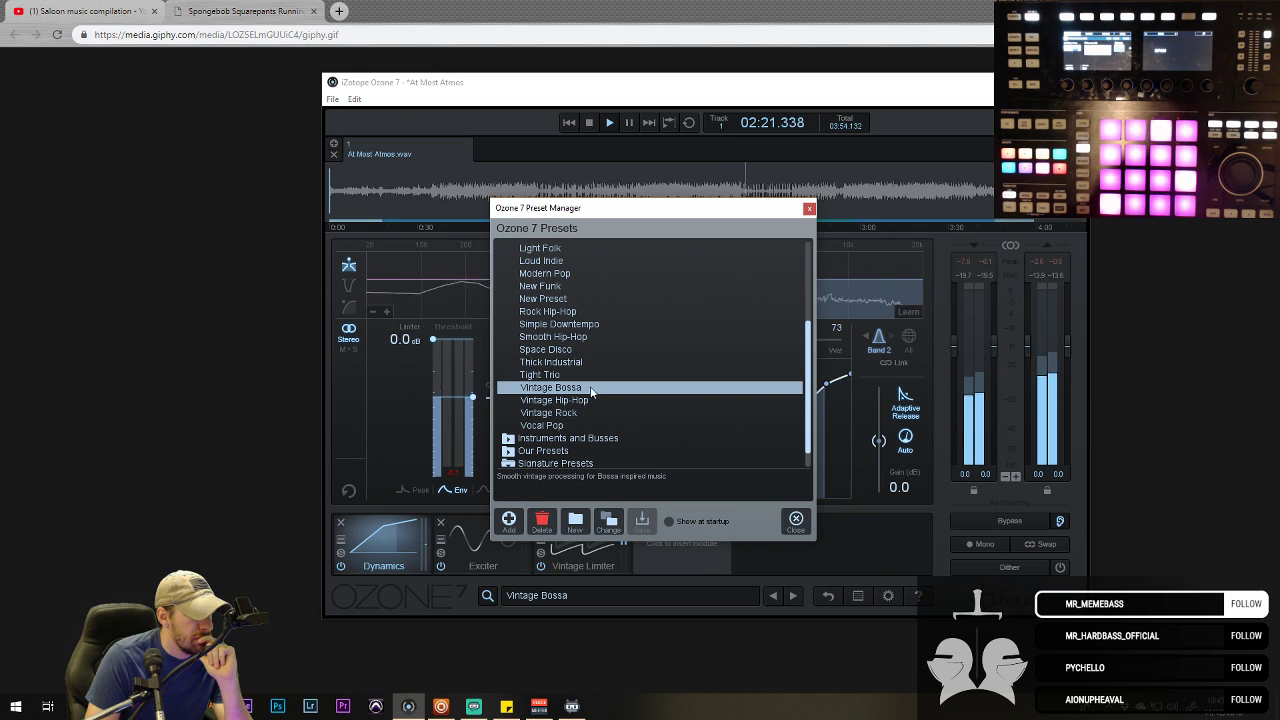
pyautogui.click(848, 190)
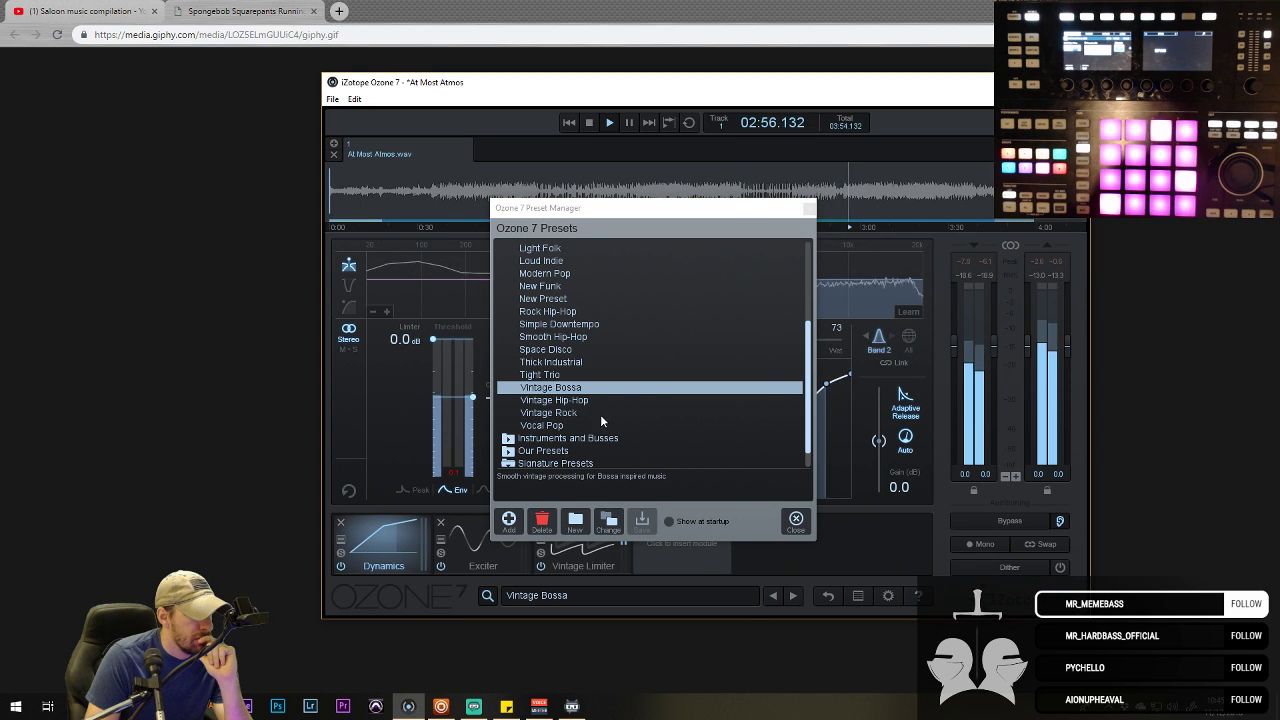
pyautogui.click(566, 425)
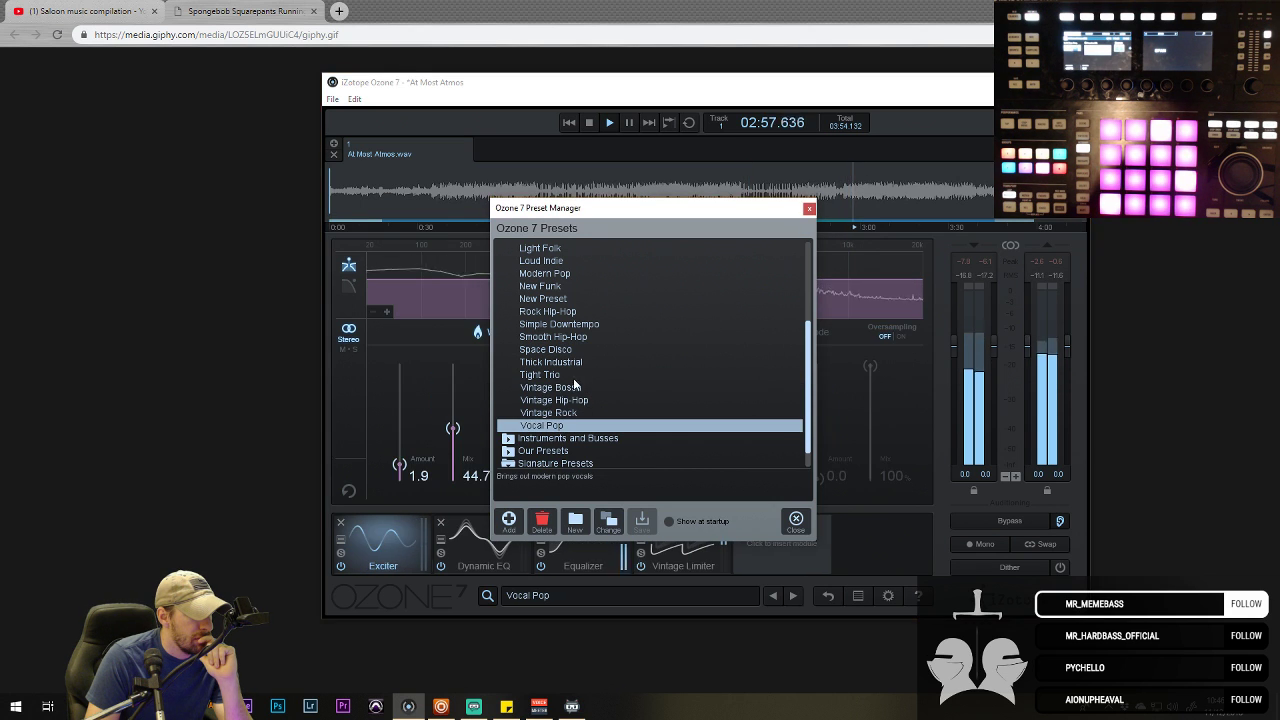
# - Compare Simple Downtempo with Smooth Hip-Hop, load Smooth Hip-Hop as the mastering preset and close the preset manager
pyautogui.click(580, 324)
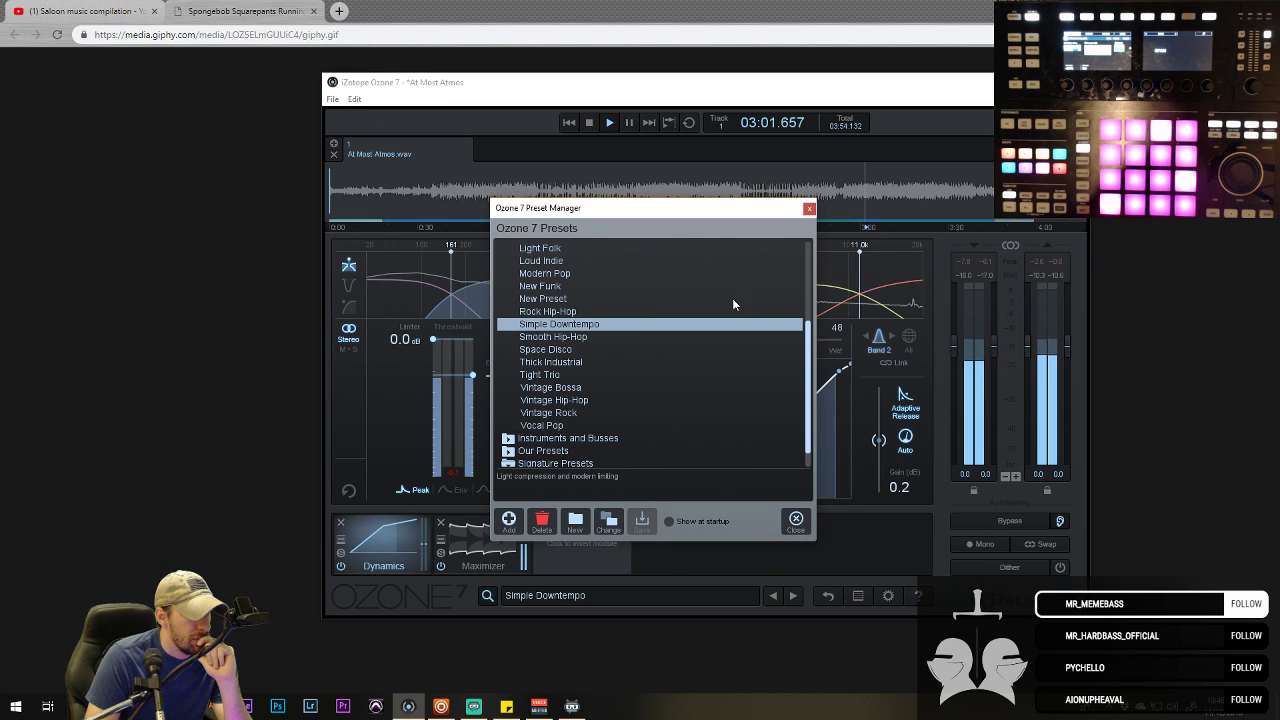
pyautogui.click(586, 338)
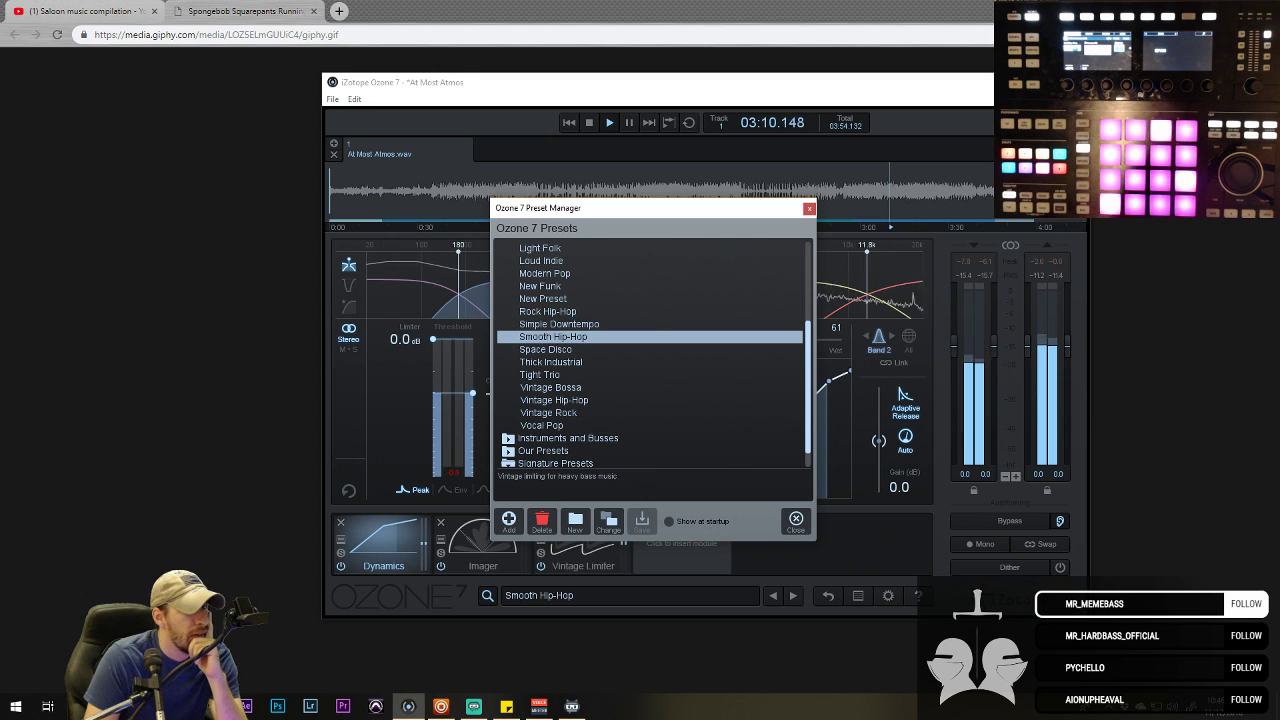
pyautogui.click(593, 325)
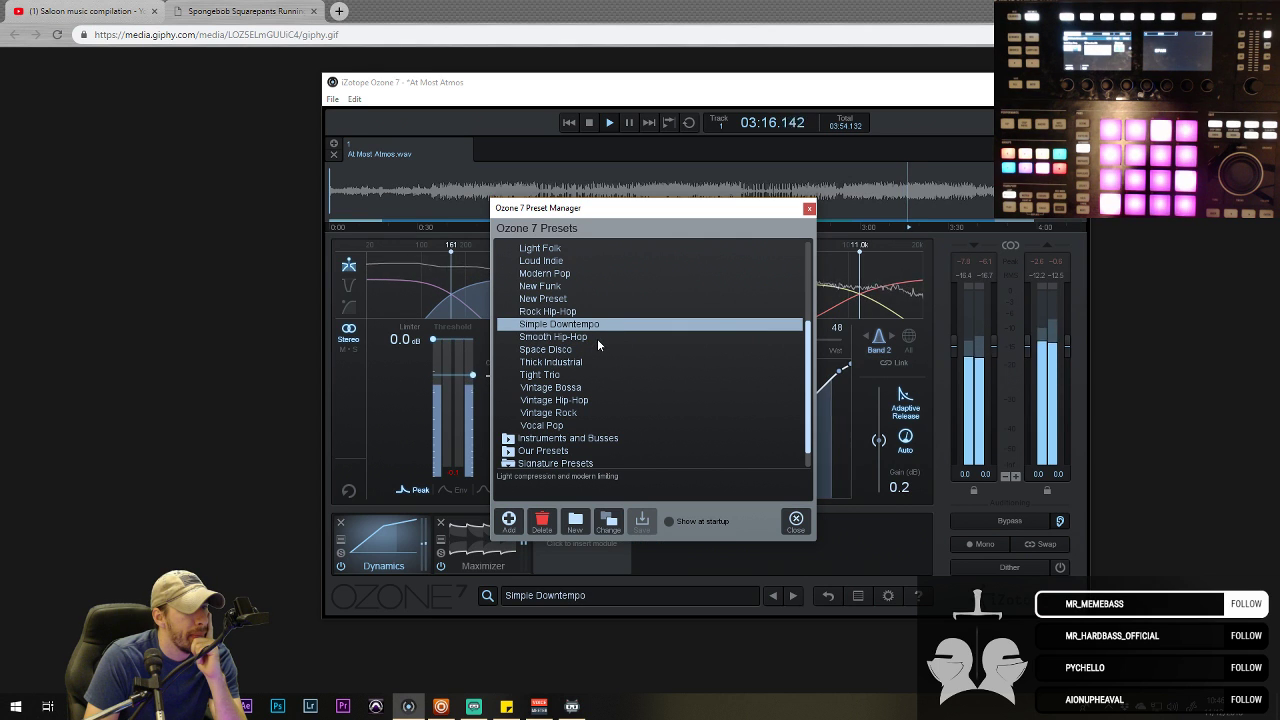
pyautogui.click(598, 338)
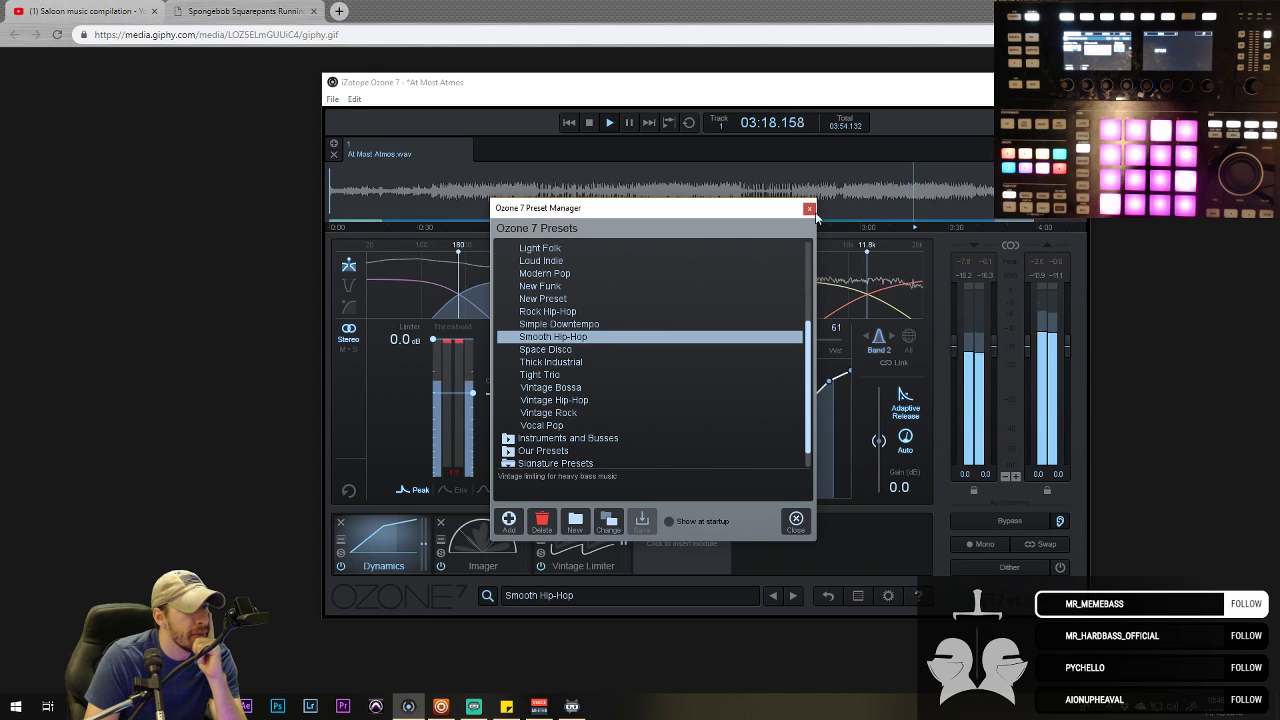
pyautogui.click(796, 518)
# - In the Imager module, set the stereo width of Band 4 to 29.1 and Band 3 to 15.2
pyautogui.click(483, 545)
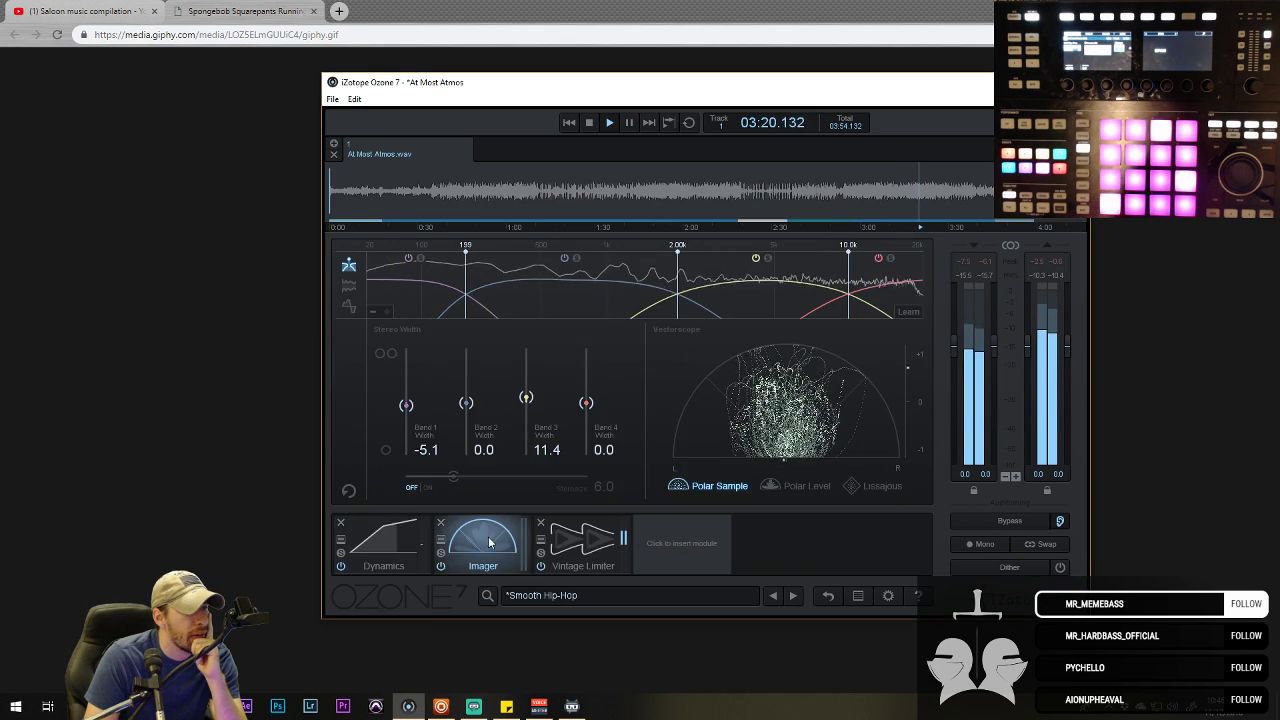
pyautogui.moveTo(586, 404); pyautogui.dragTo(587, 389)
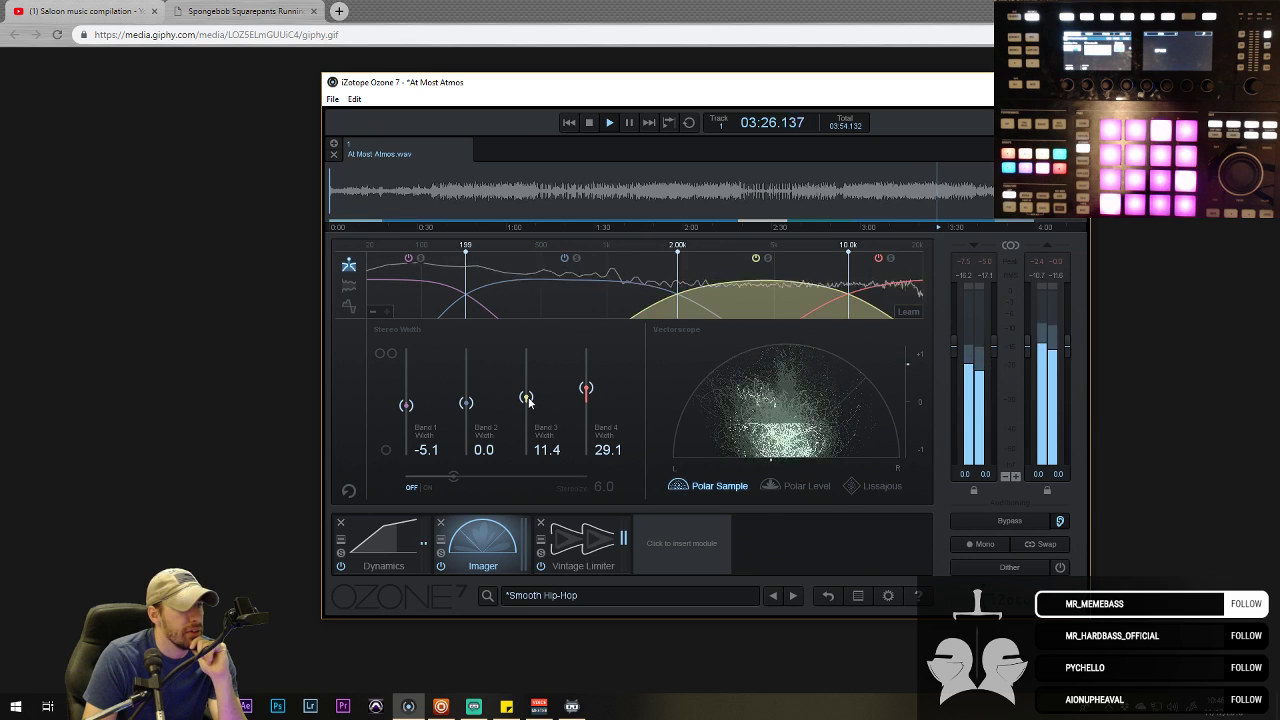
pyautogui.moveTo(528, 398); pyautogui.dragTo(527, 394)
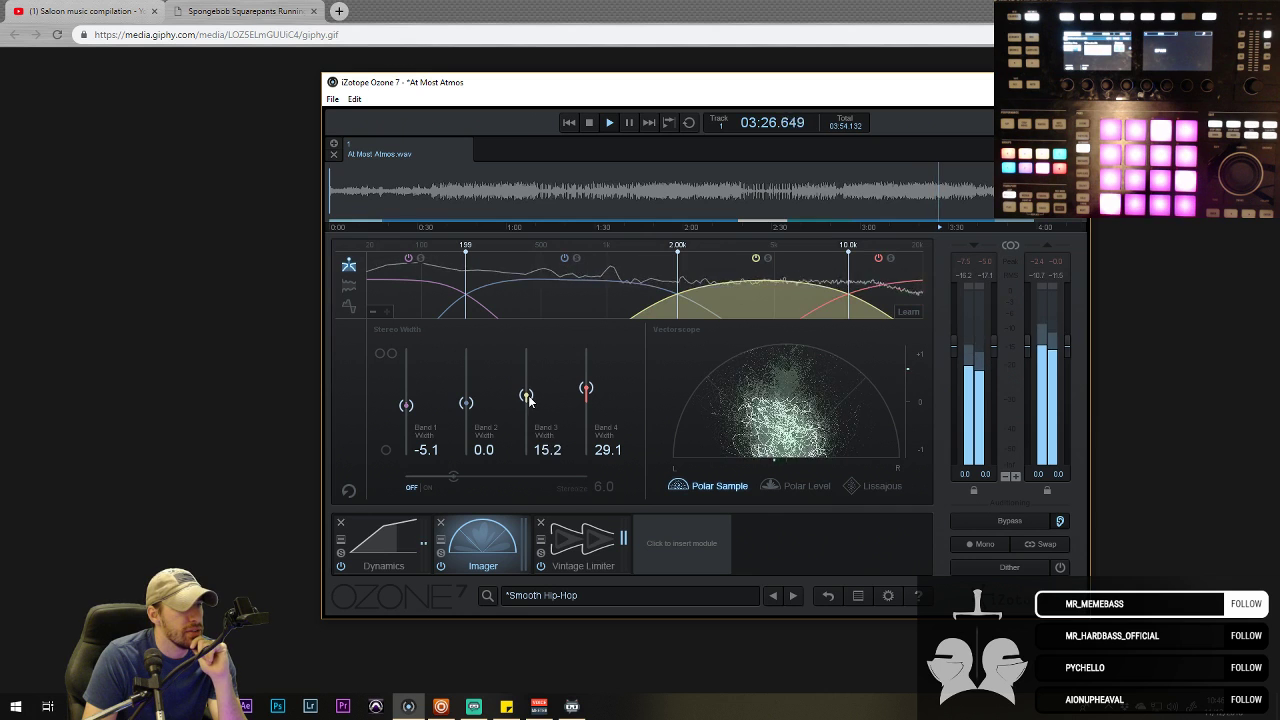
# - Add an Exciter module to the signal chain and place it between the Imager and the Vintage Limiter
pyautogui.click(686, 543)
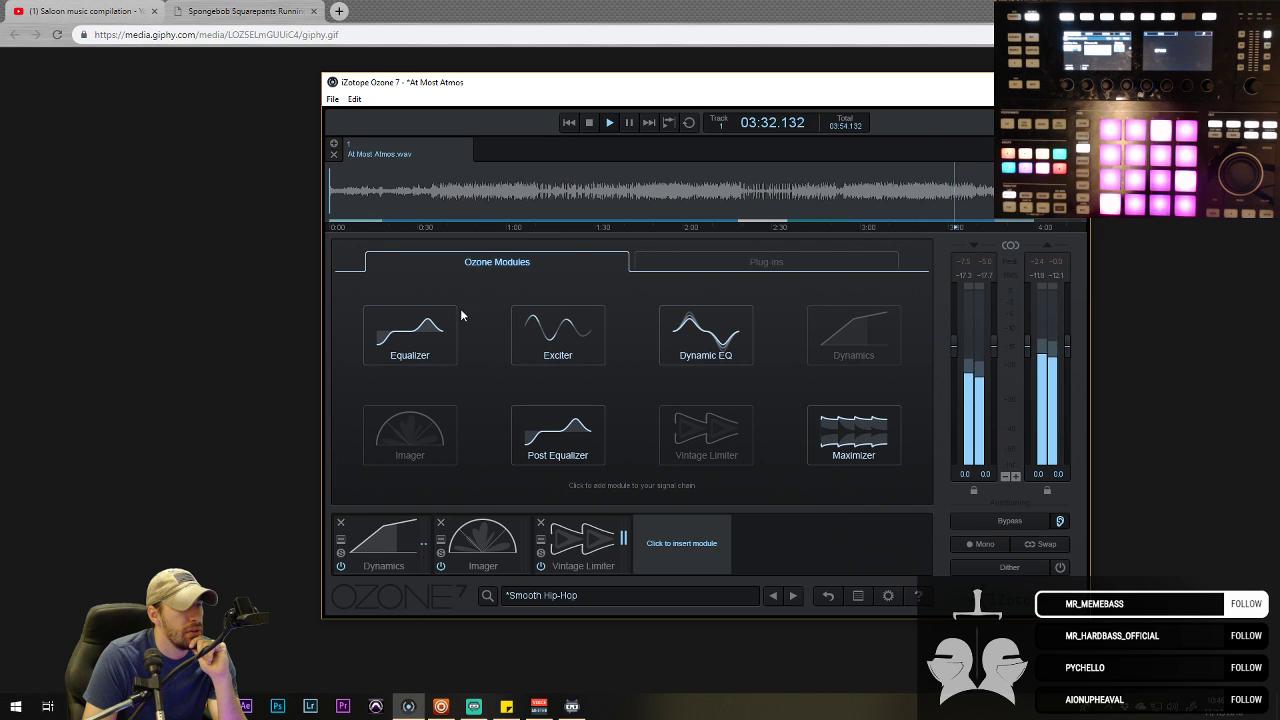
pyautogui.click(557, 335)
pyautogui.moveTo(682, 545); pyautogui.dragTo(566, 580)
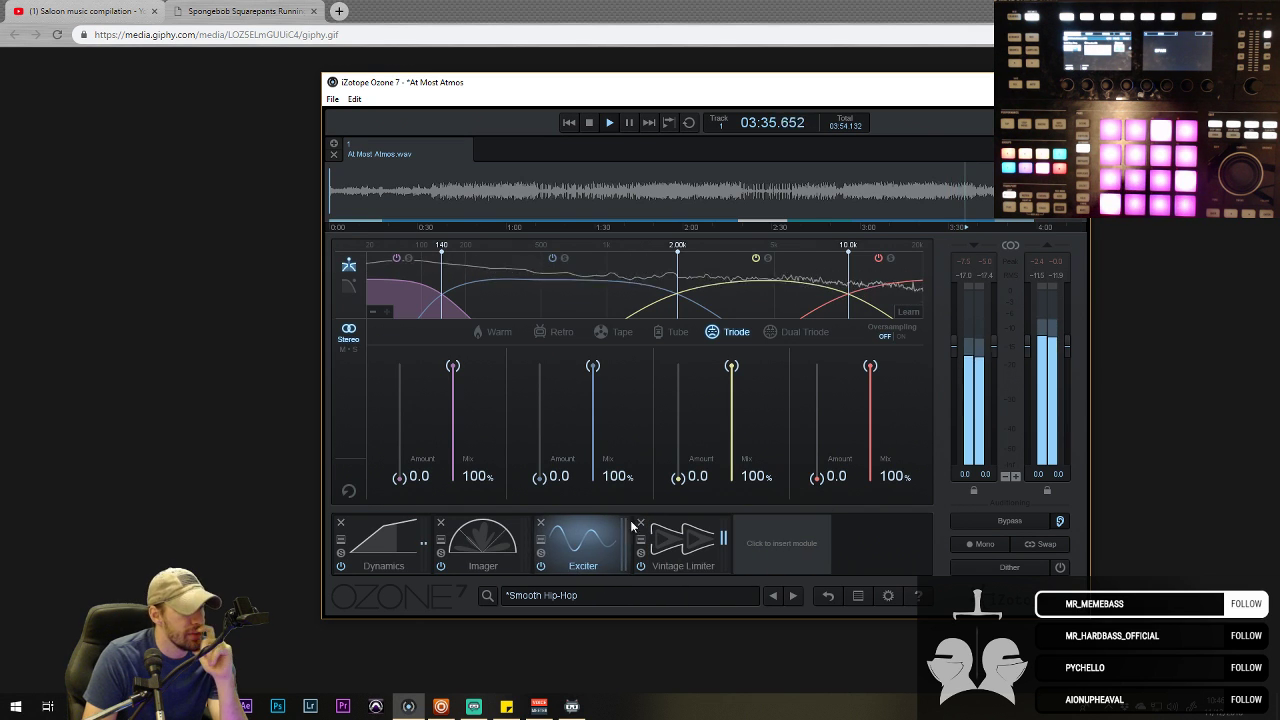
# - Audition the Exciter presets Sizzle, Subtle High End, Subtle Tape, Subtle Tube and Thick and Fuzzy, with playback moved to about 1:45
pyautogui.click(541, 539)
pyautogui.click(557, 347)
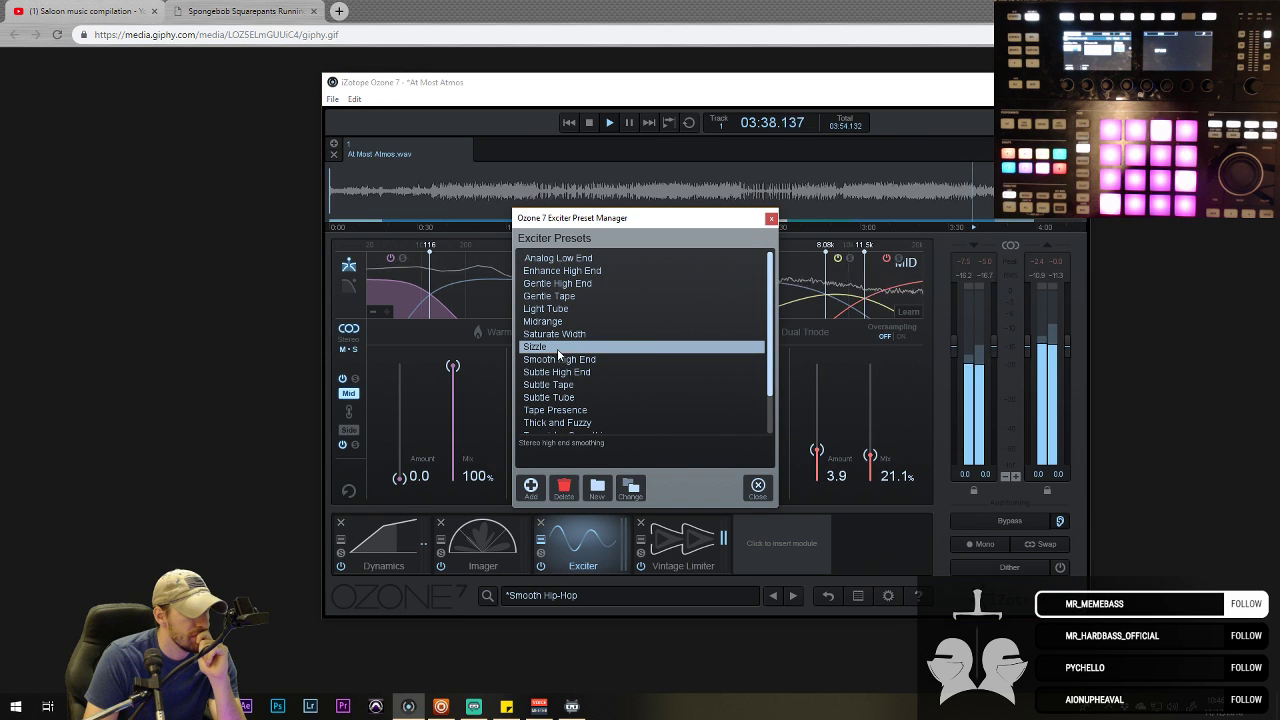
pyautogui.click(641, 172)
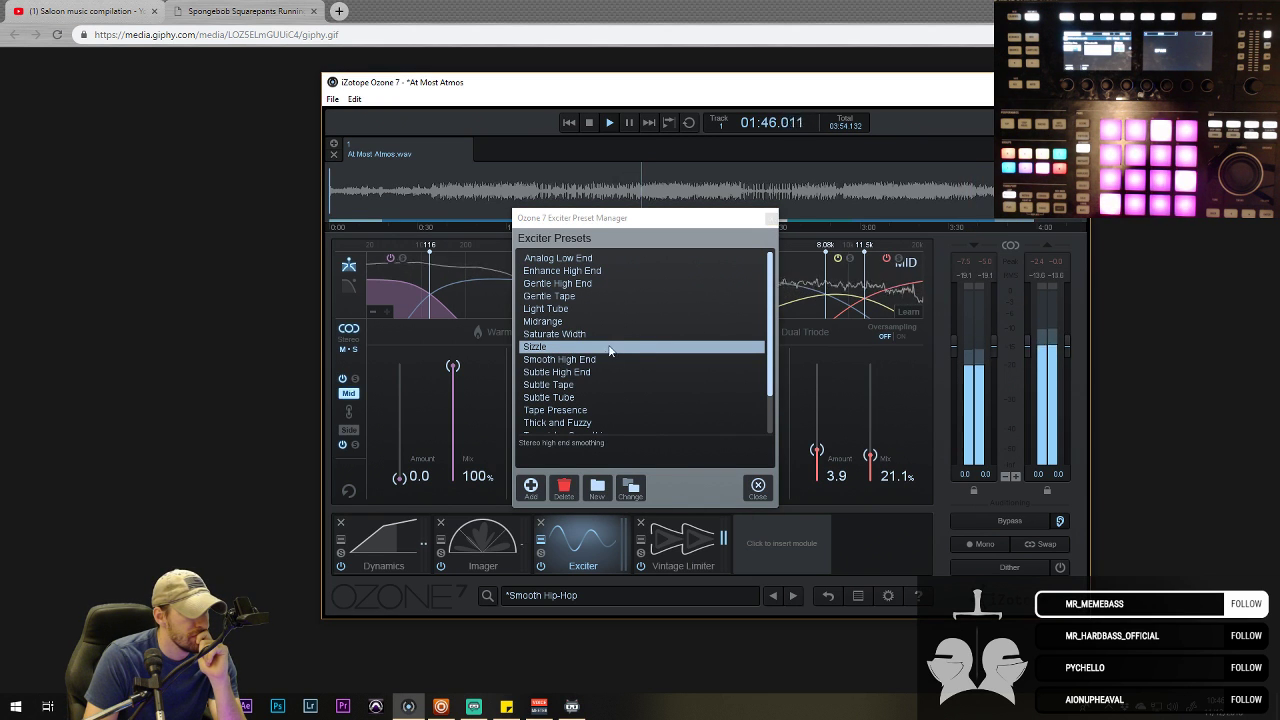
pyautogui.click(592, 370)
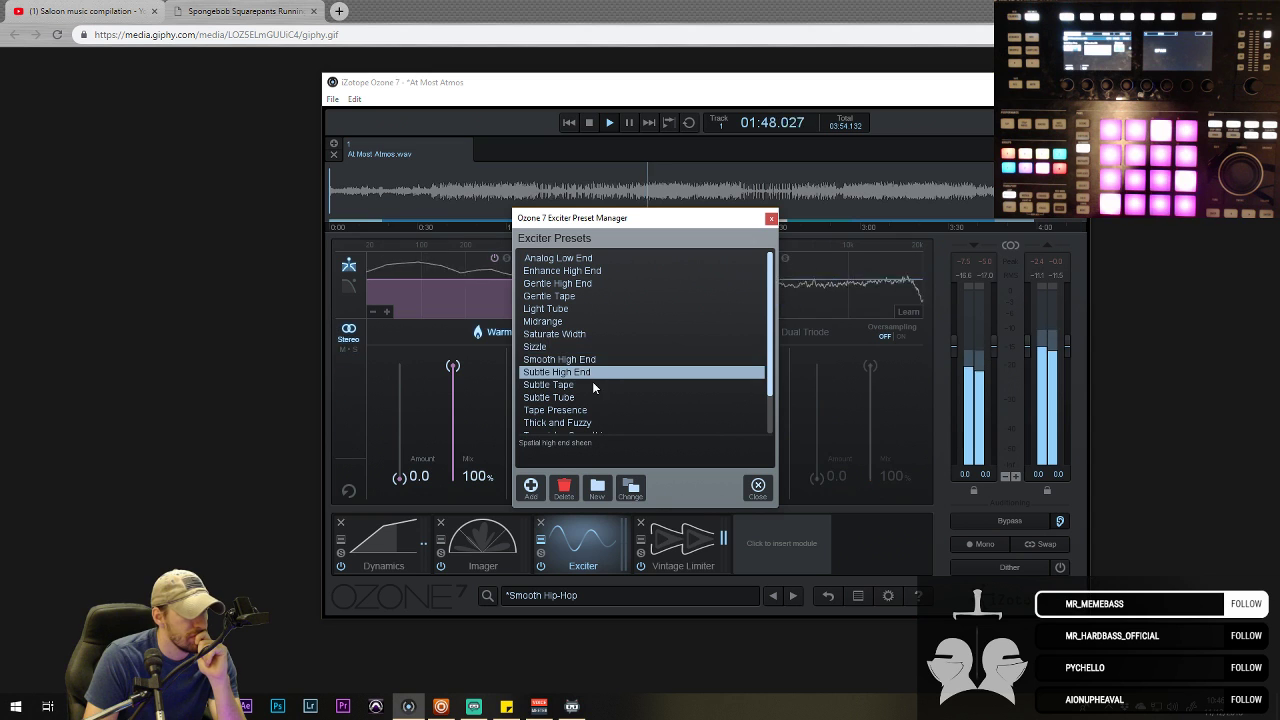
pyautogui.click(592, 384)
pyautogui.scroll(-2, 611, 373)
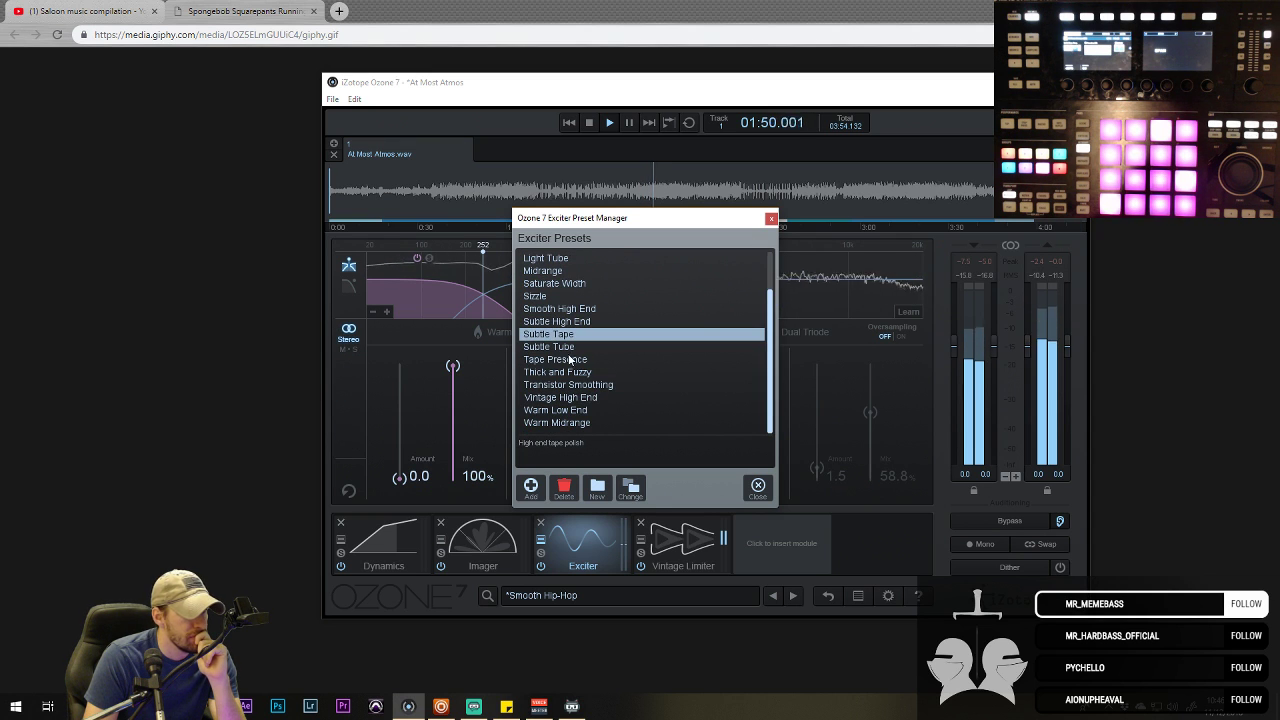
pyautogui.click(580, 346)
pyautogui.click(604, 372)
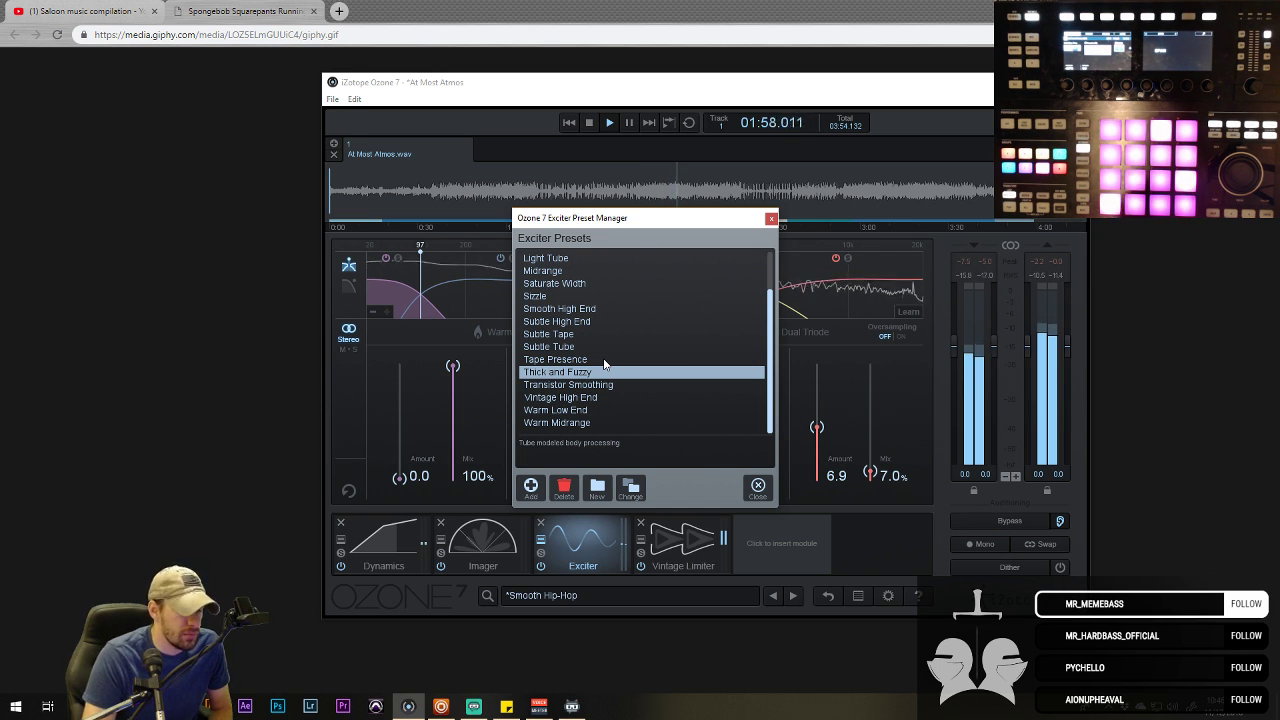
# - Compare Tape Presence with Thick and Fuzzy, and try the Warm Low End, Warm Midrange, Vintage High End and Transistor Smoothing presets
pyautogui.click(604, 360)
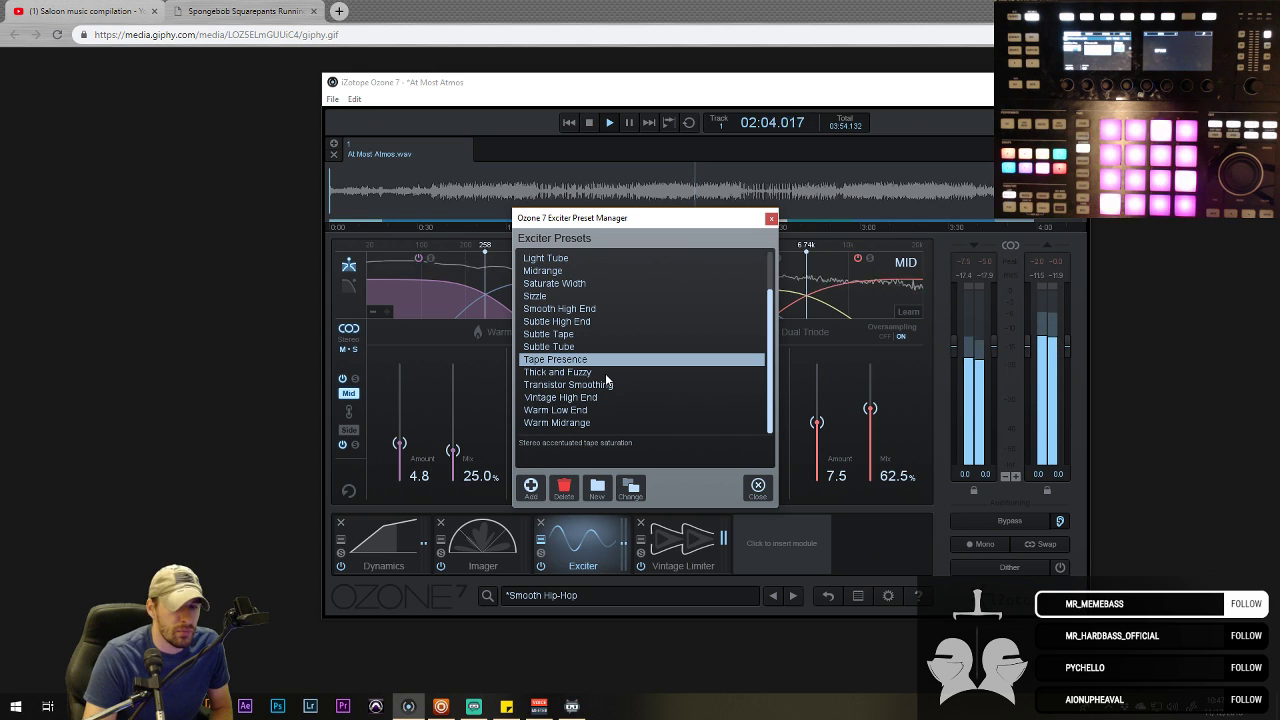
pyautogui.click(605, 372)
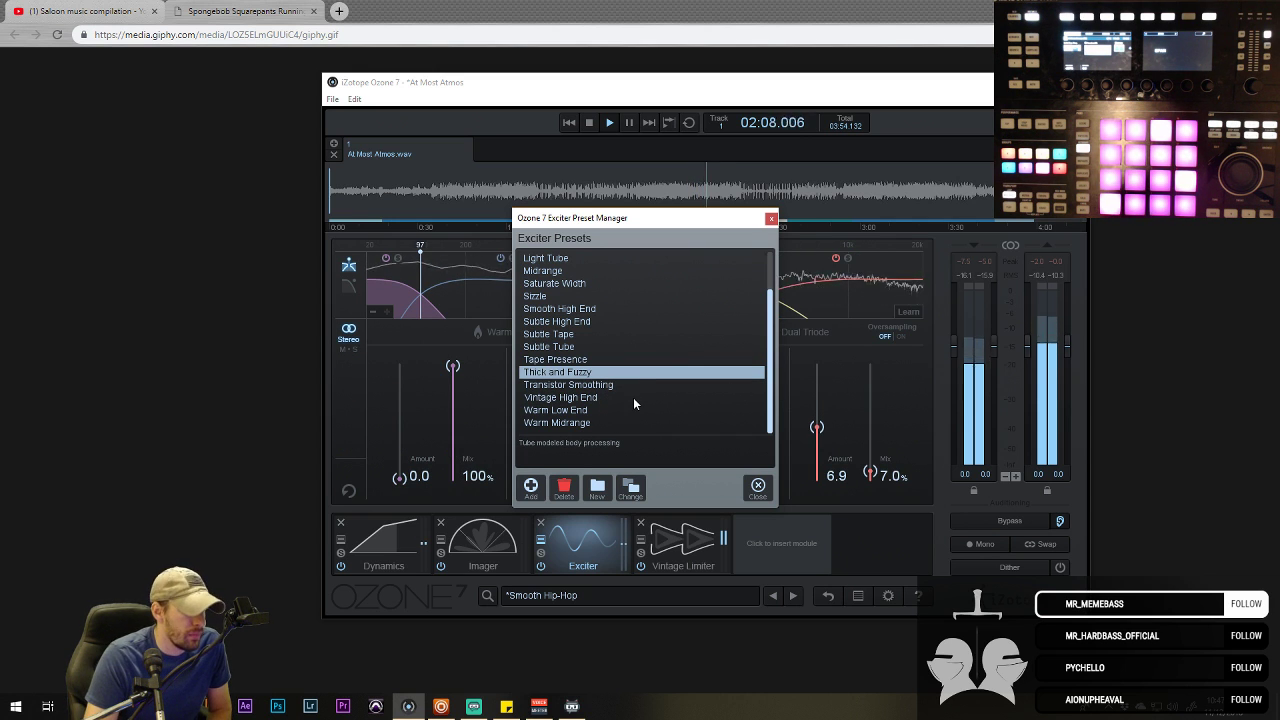
pyautogui.click(592, 410)
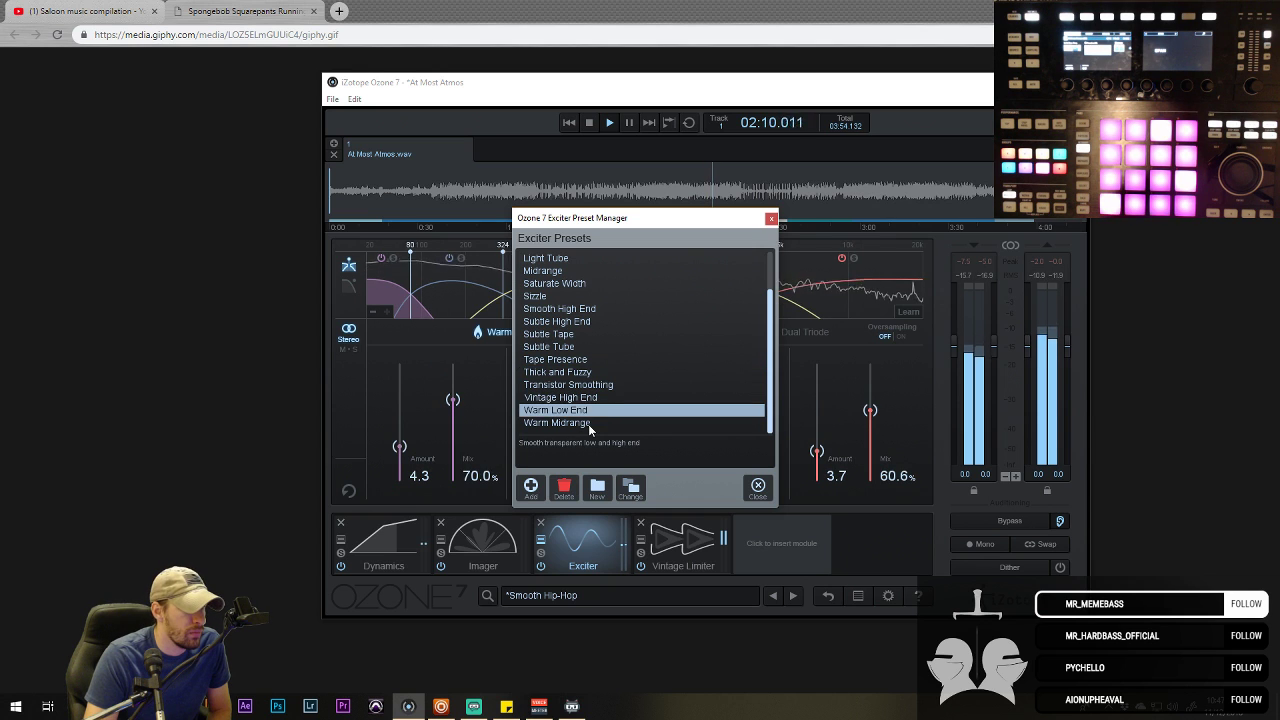
pyautogui.click(588, 423)
pyautogui.click(591, 399)
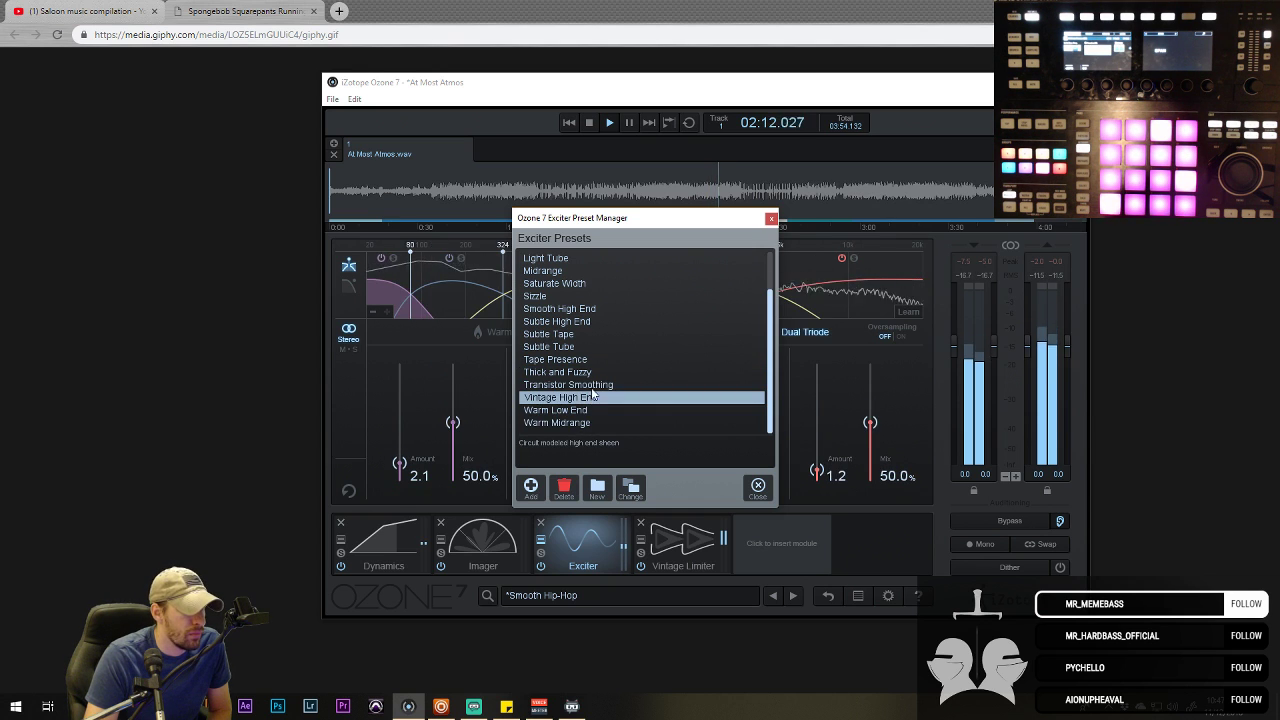
pyautogui.click(593, 388)
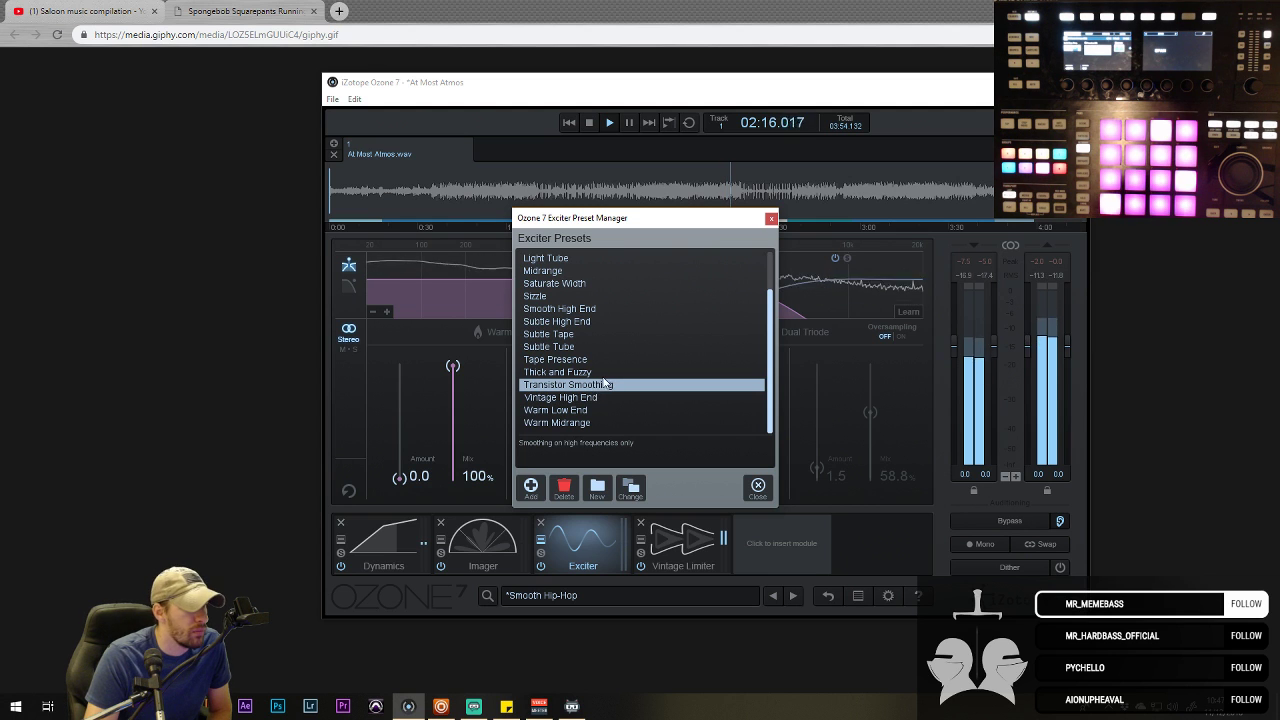
# - Loop a short section around 2:15 and compare the Tape Presence, Subtle Tape and Gentle Tape presets on it
pyautogui.click(585, 360)
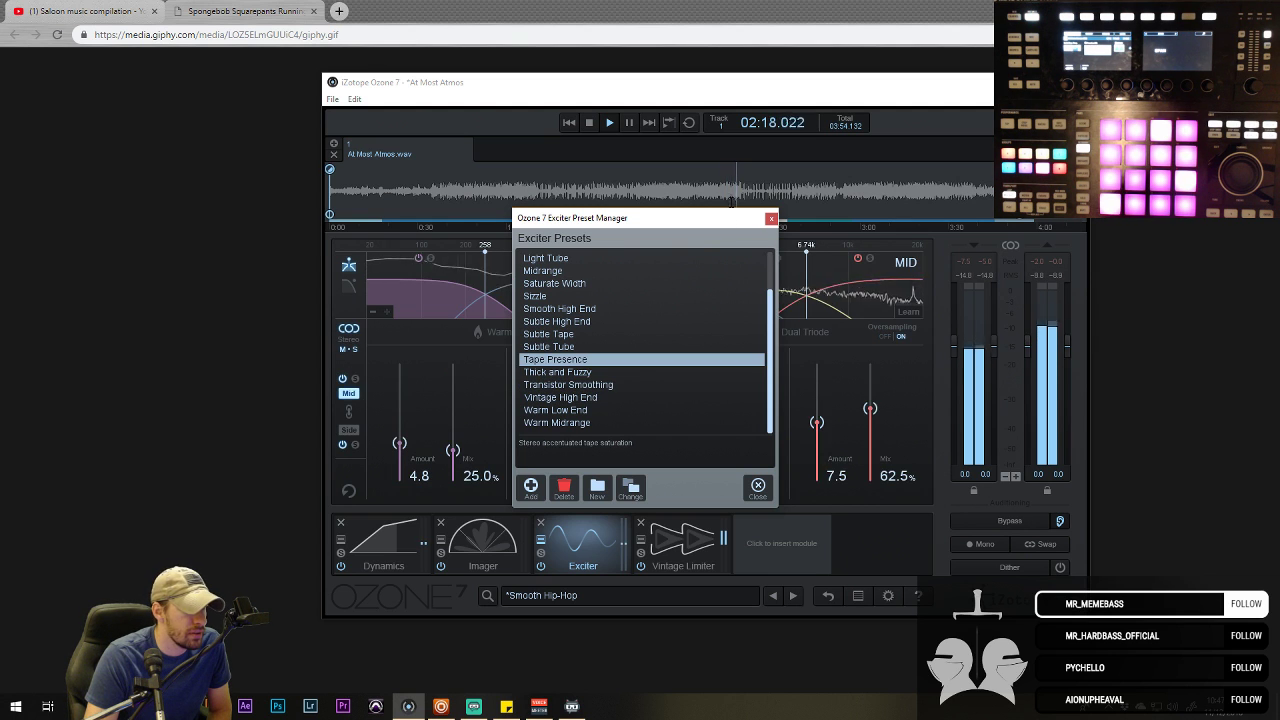
pyautogui.click(724, 185)
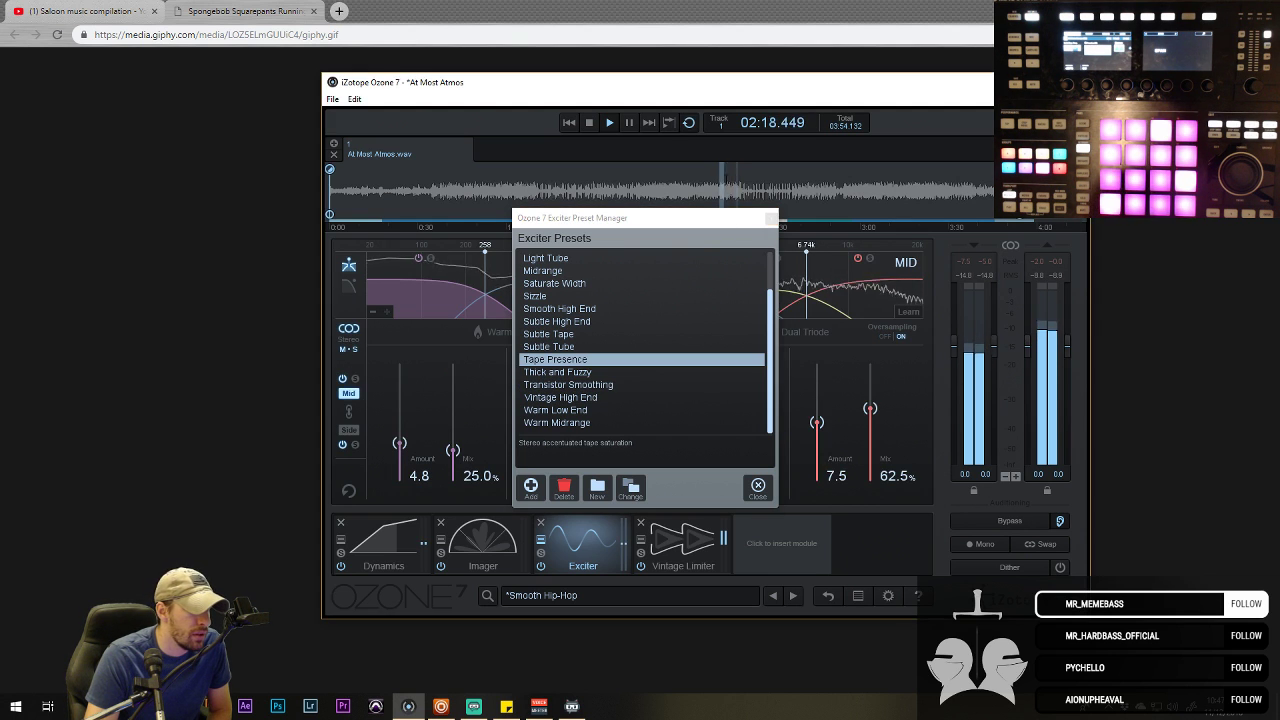
pyautogui.click(565, 336)
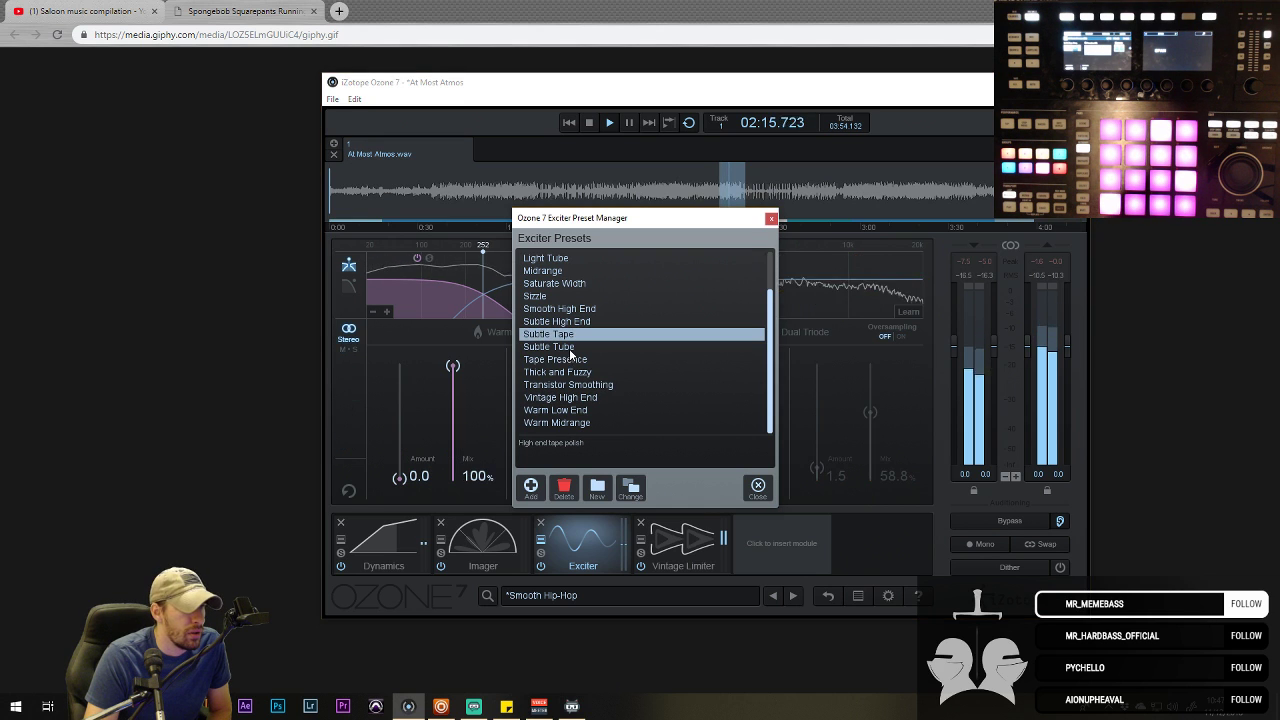
pyautogui.scroll(2, 609, 352)
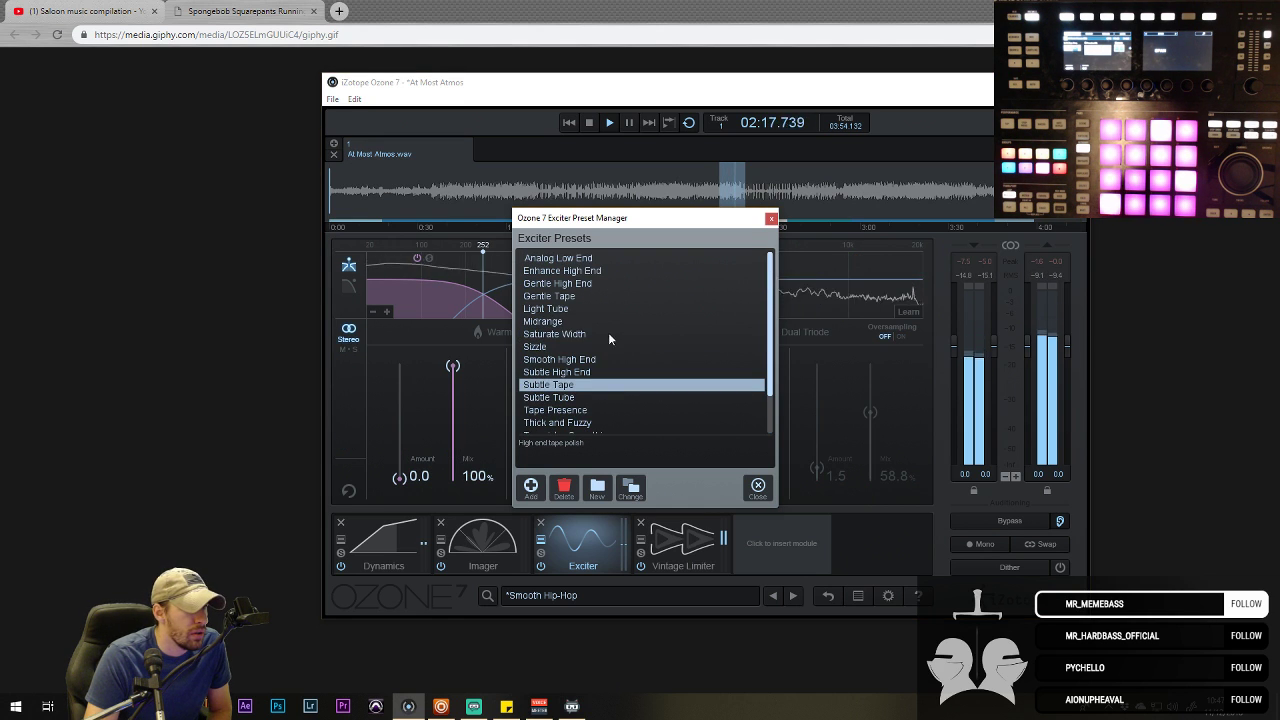
pyautogui.click(562, 298)
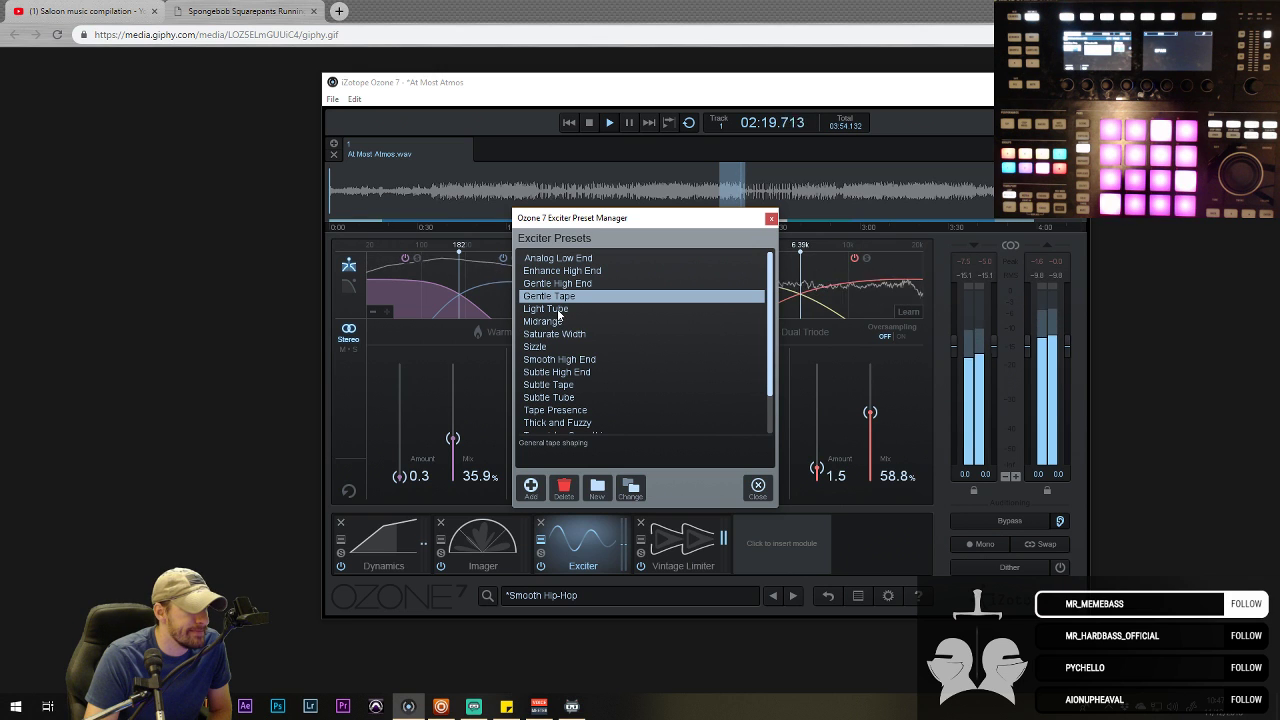
# - Move playback to about 1:52 and compare the Gentle Tape sound with the Exciter bypassed and enabled
pyautogui.click(660, 188)
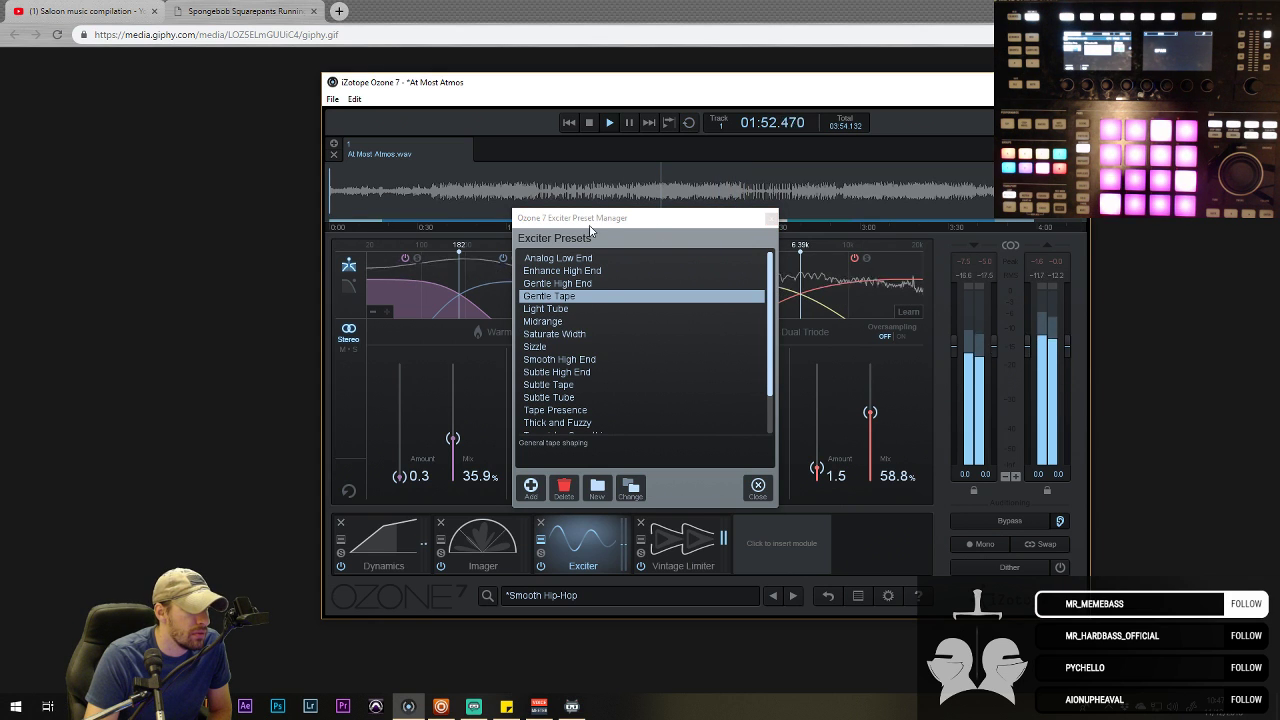
pyautogui.click(541, 566)
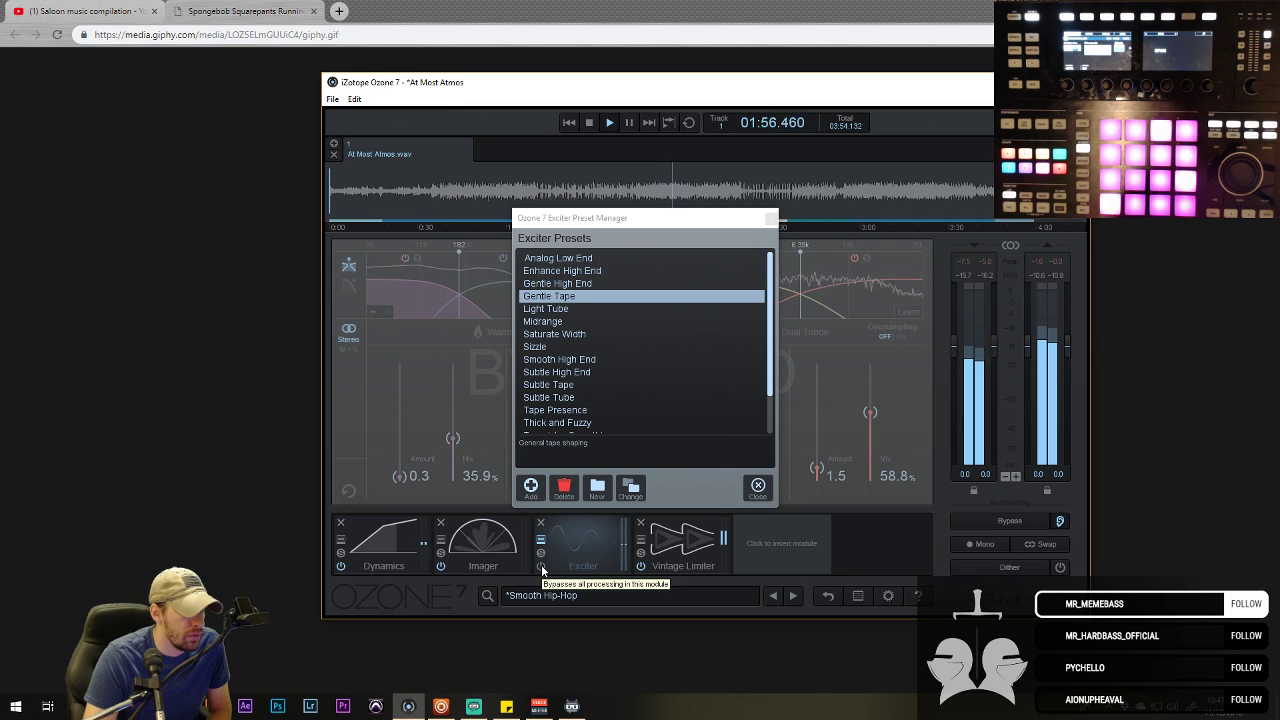
pyautogui.click(541, 566)
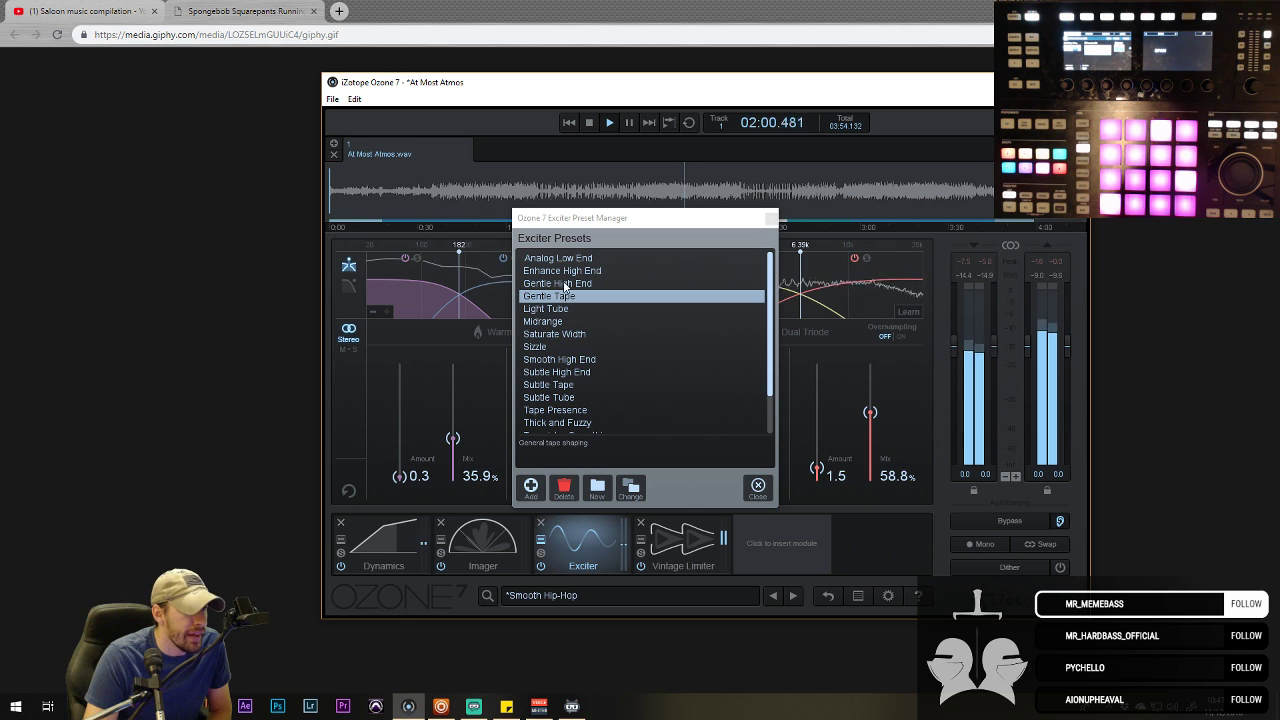
# - Audition the Exciter presets Saturate Width, Midrange, Light Tube, Smooth High End, Subtle High End and Subtle Tape
pyautogui.click(564, 336)
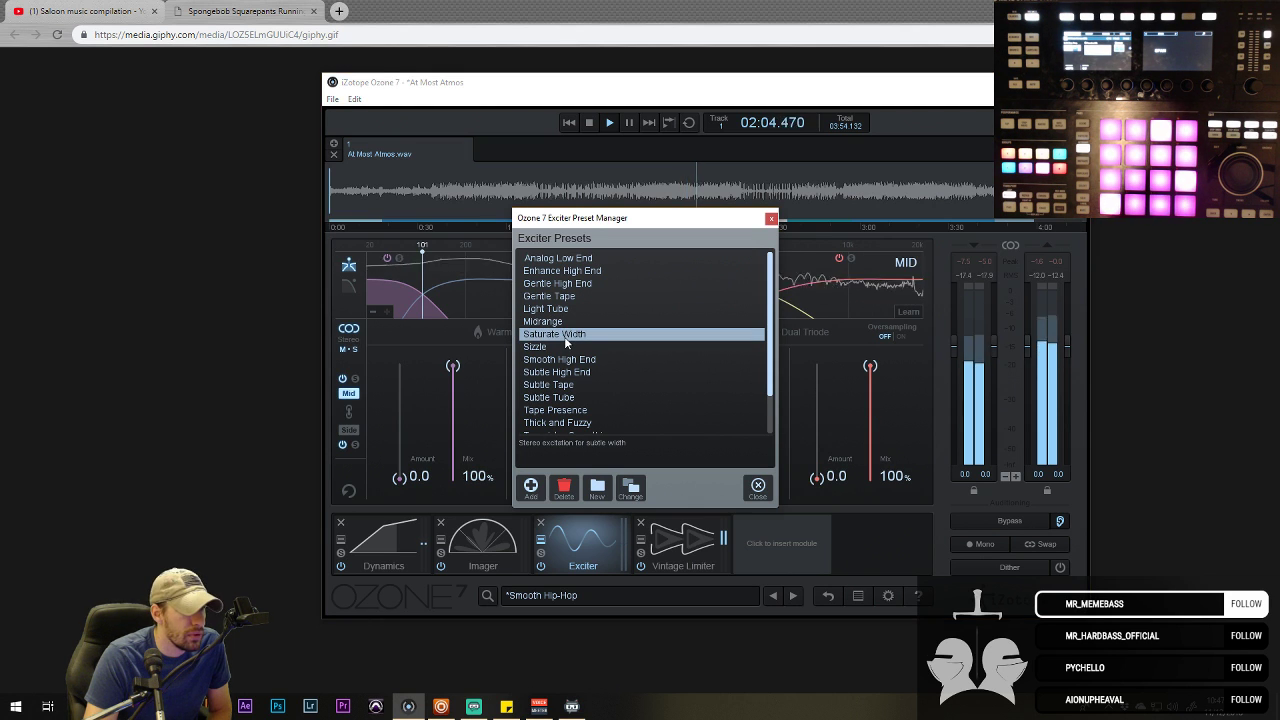
pyautogui.press('Up')
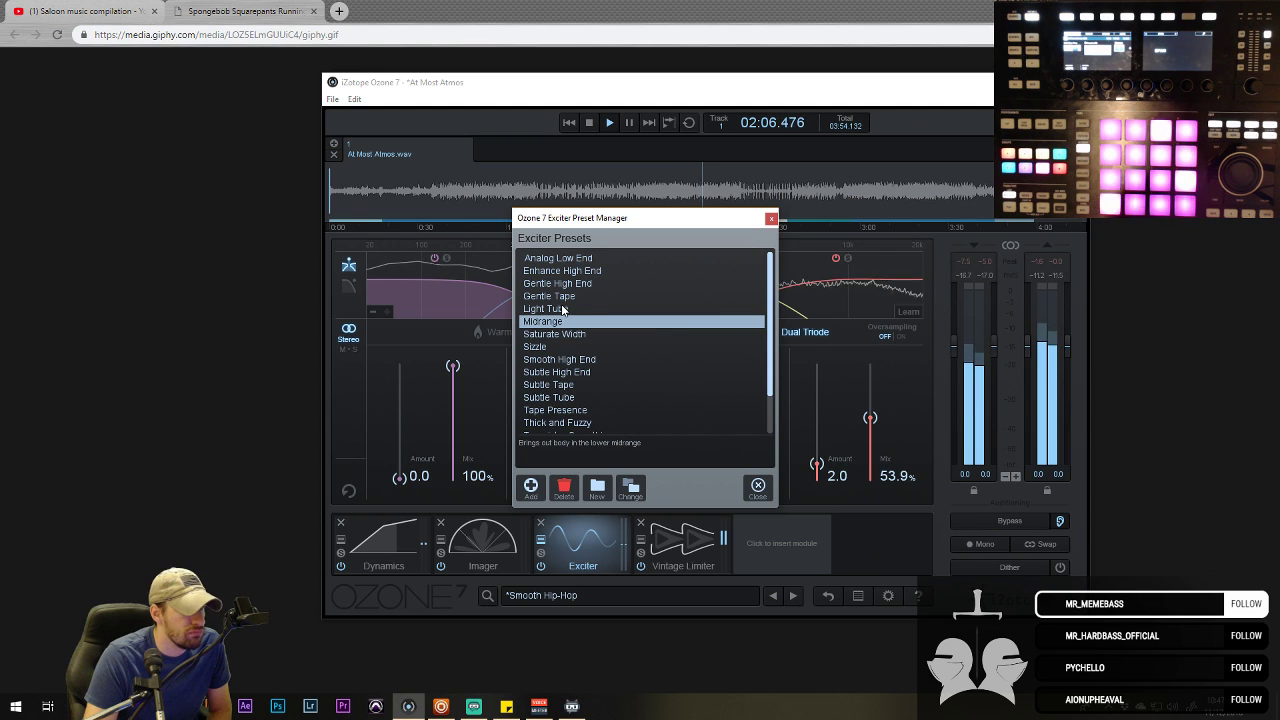
pyautogui.press('Up')
pyautogui.click(578, 362)
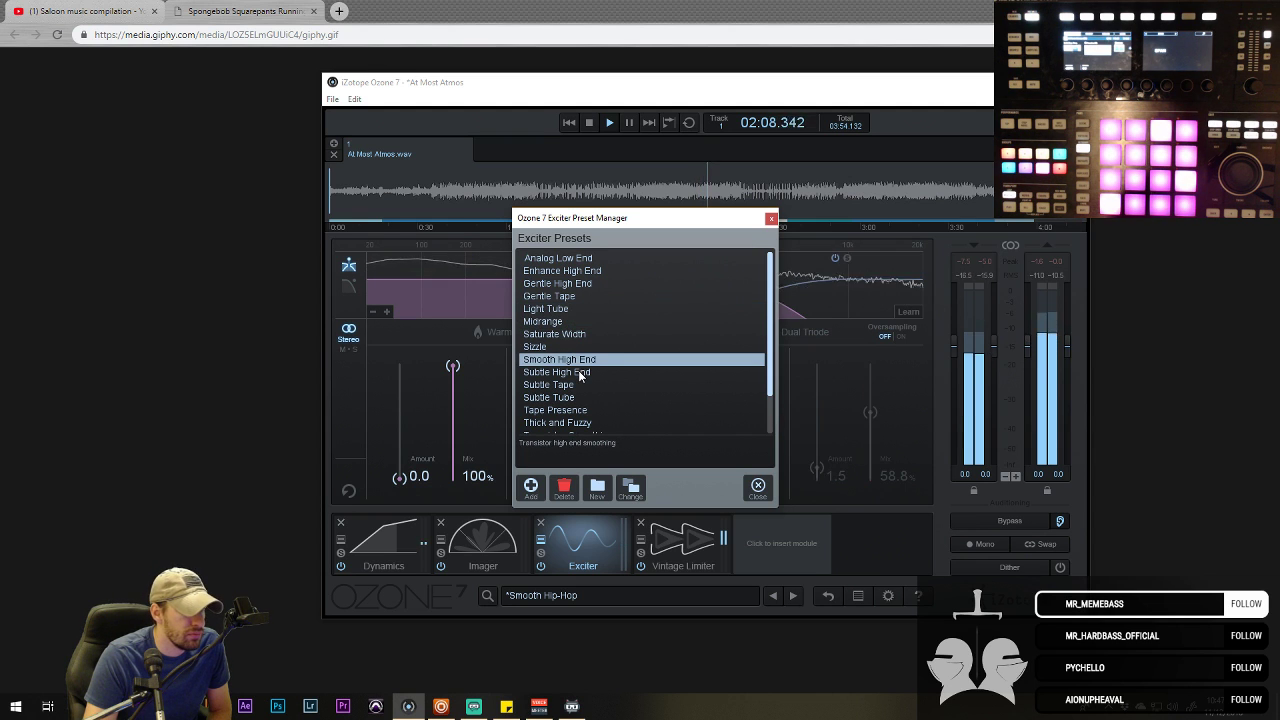
pyautogui.click(578, 372)
pyautogui.click(578, 385)
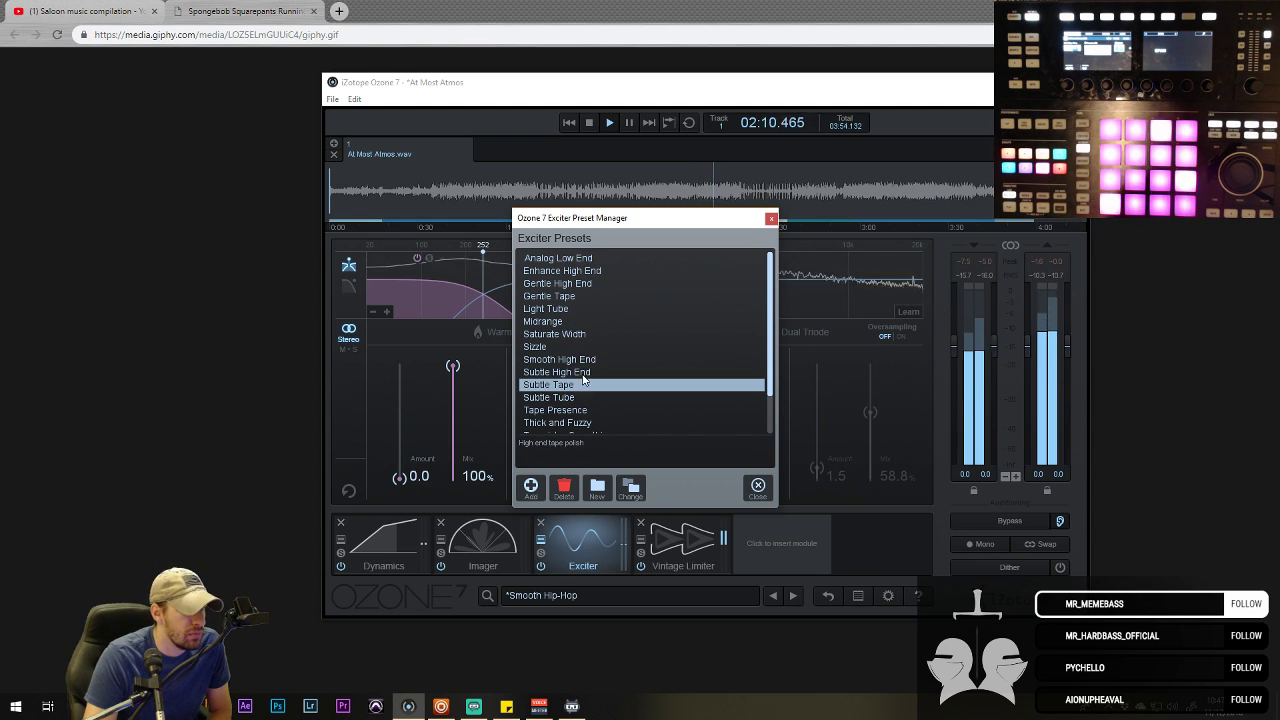
# - Compare Thick and Fuzzy with Subtle Tape, load Subtle Tape for the Exciter and close the preset manager
pyautogui.scroll(-2, 584, 378)
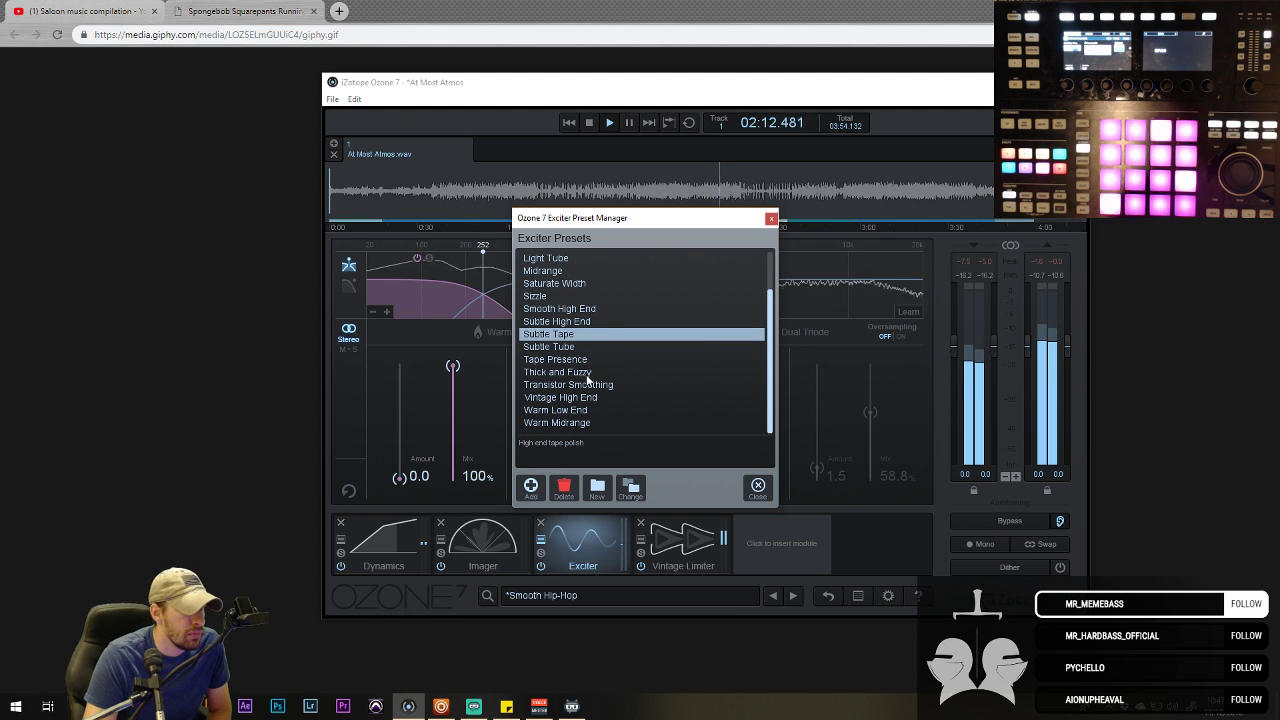
pyautogui.click(590, 371)
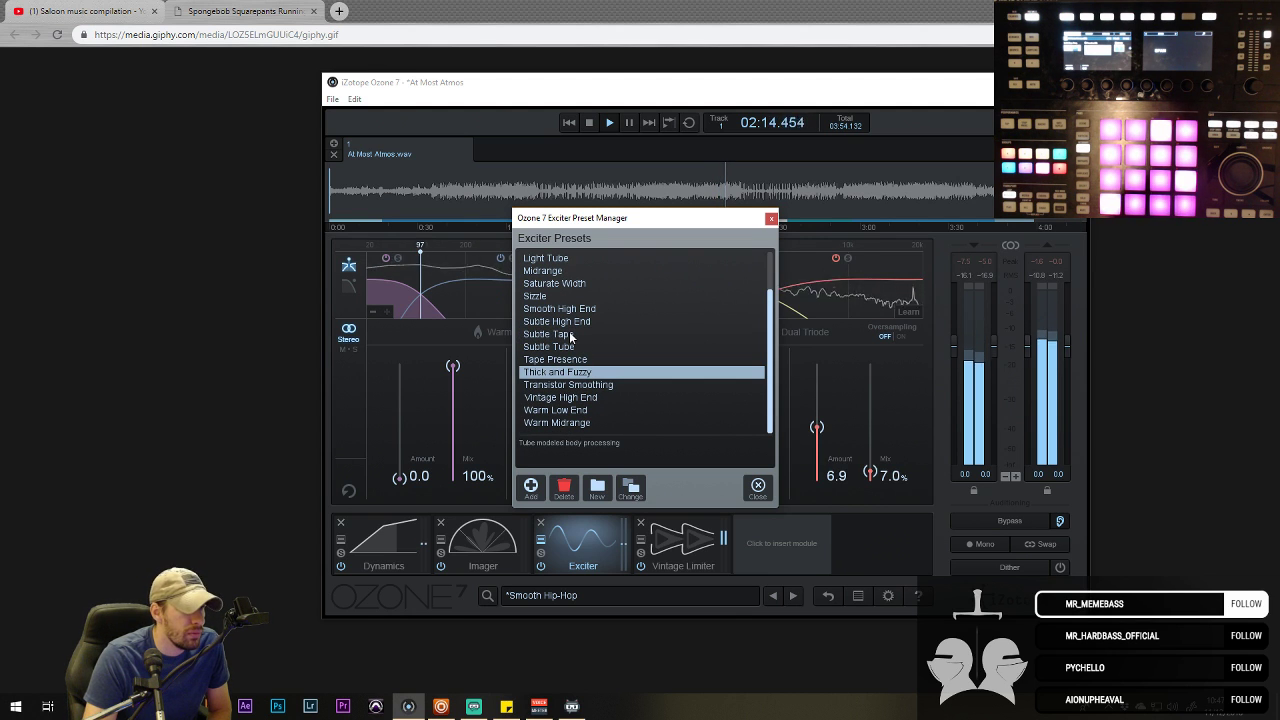
pyautogui.click(590, 336)
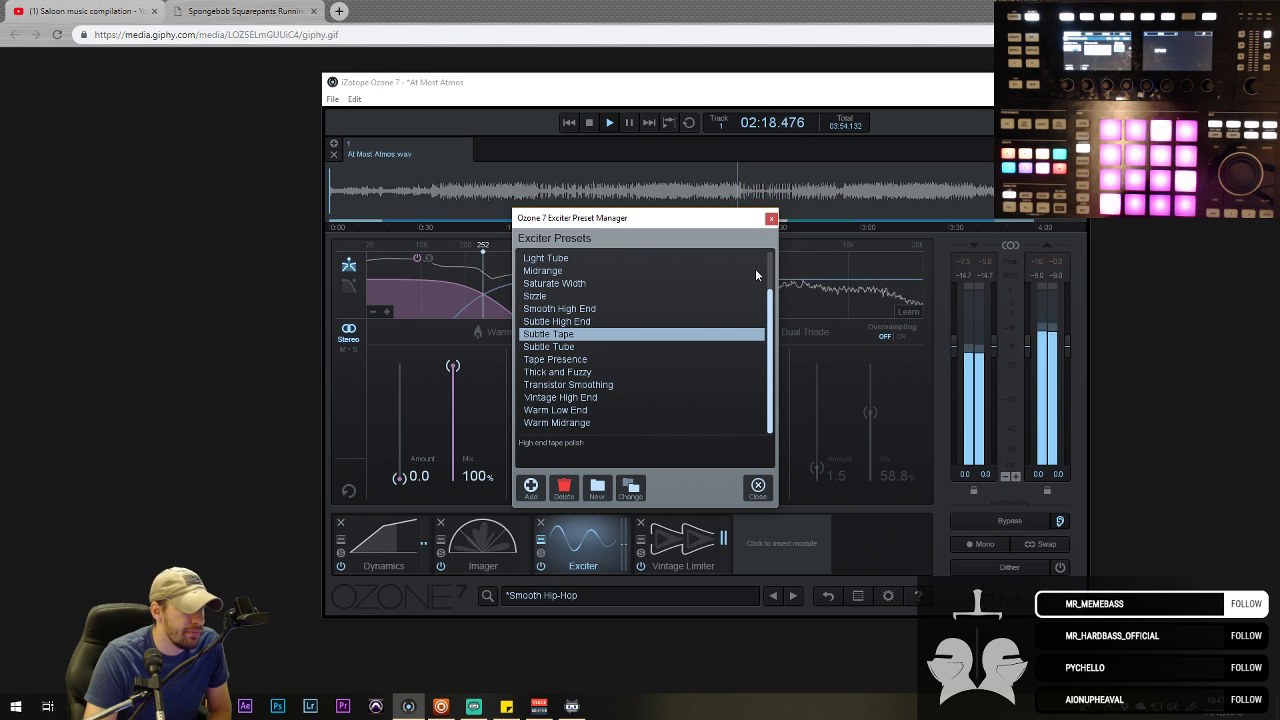
pyautogui.click(770, 220)
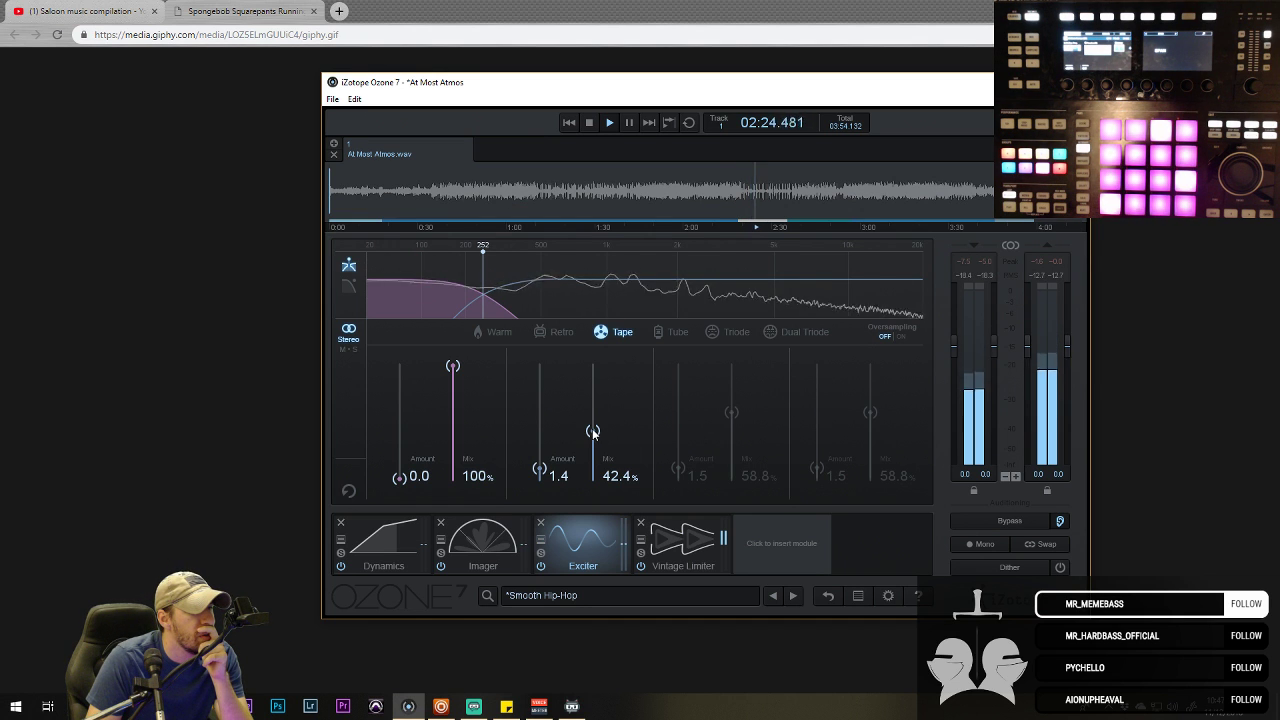
# - Load the Transistor Smoothing preset for the Exciter and close the preset manager
pyautogui.click(541, 541)
pyautogui.click(565, 385)
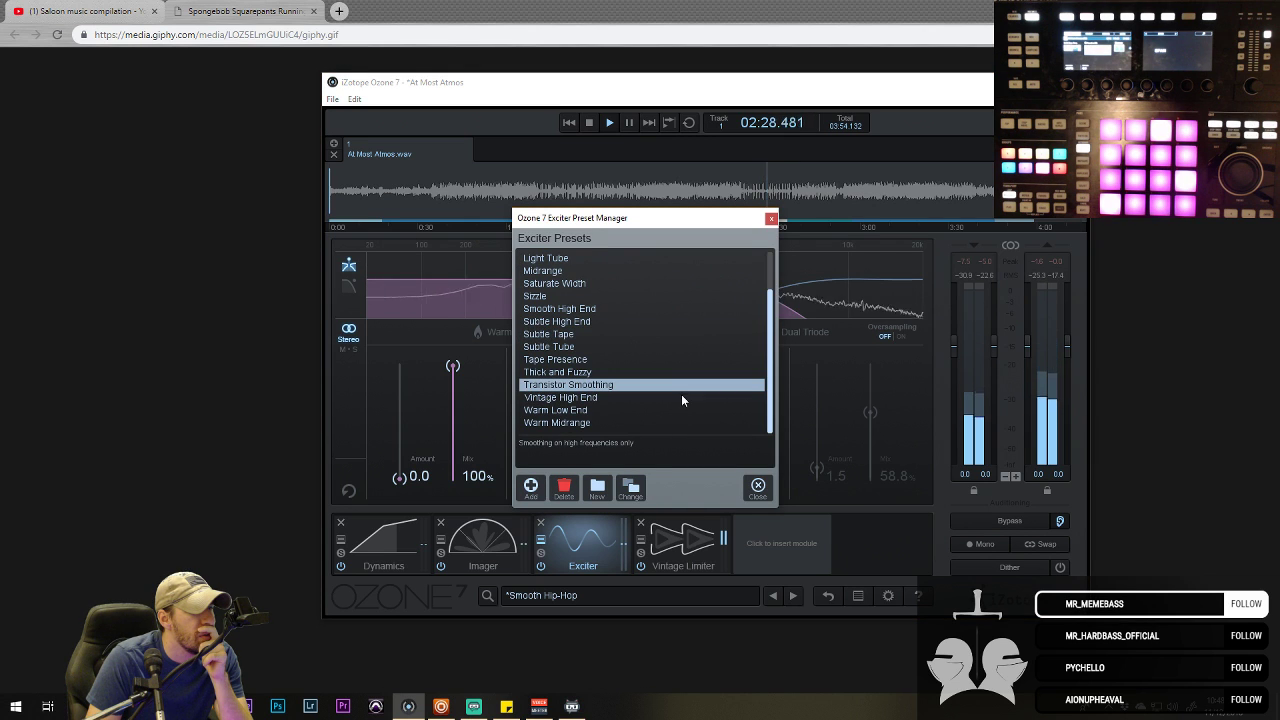
pyautogui.click(771, 219)
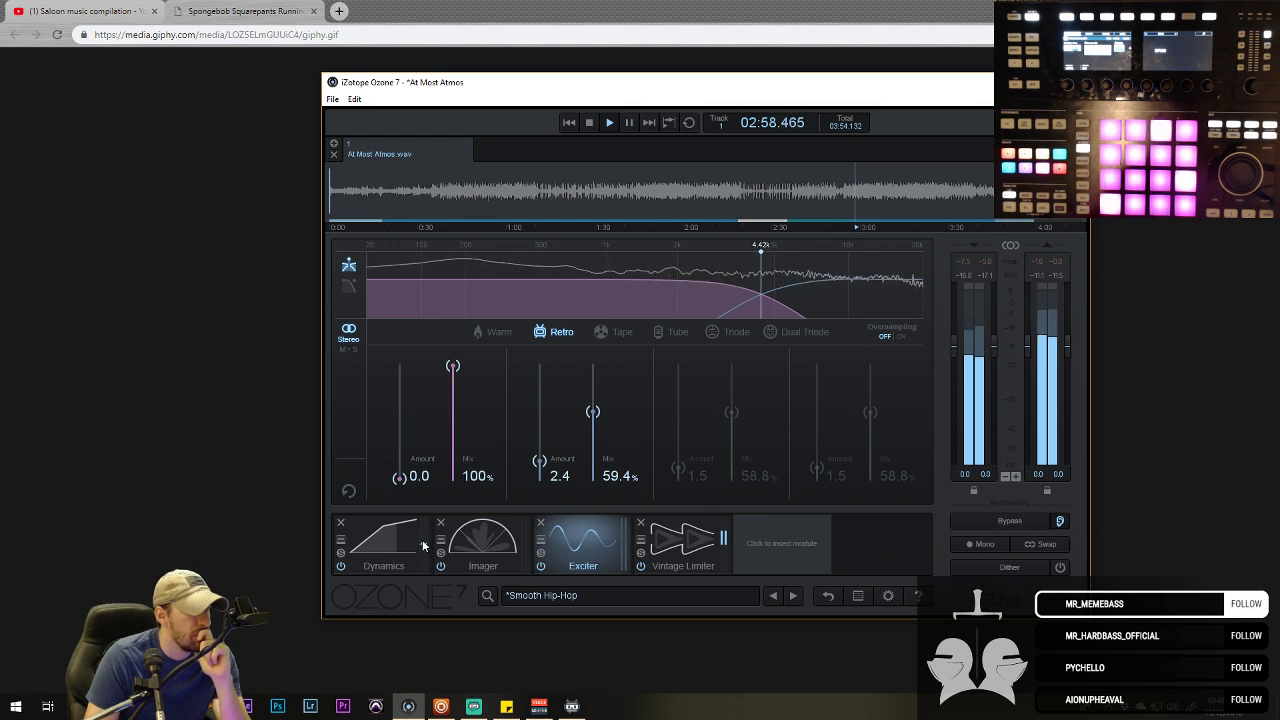
# - Add a Dynamic EQ module between the Exciter and the Vintage Limiter and open its presets
pyautogui.click(779, 540)
pyautogui.click(727, 345)
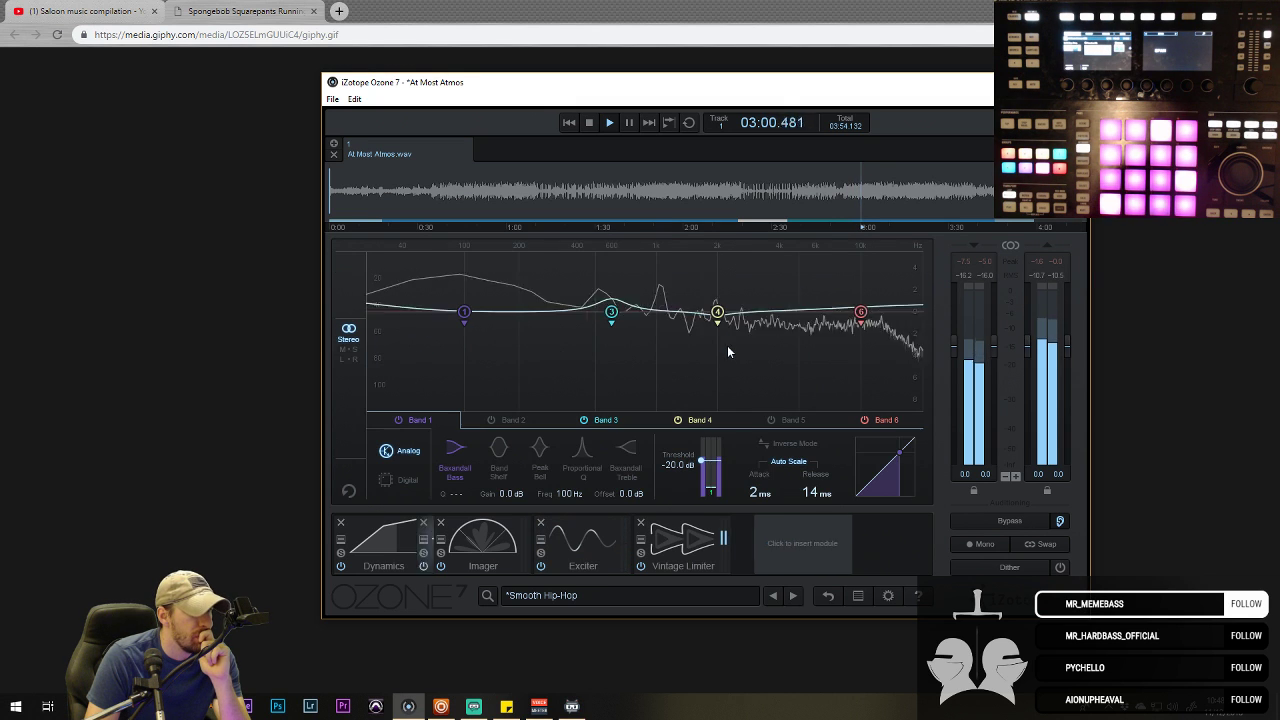
pyautogui.click(642, 541)
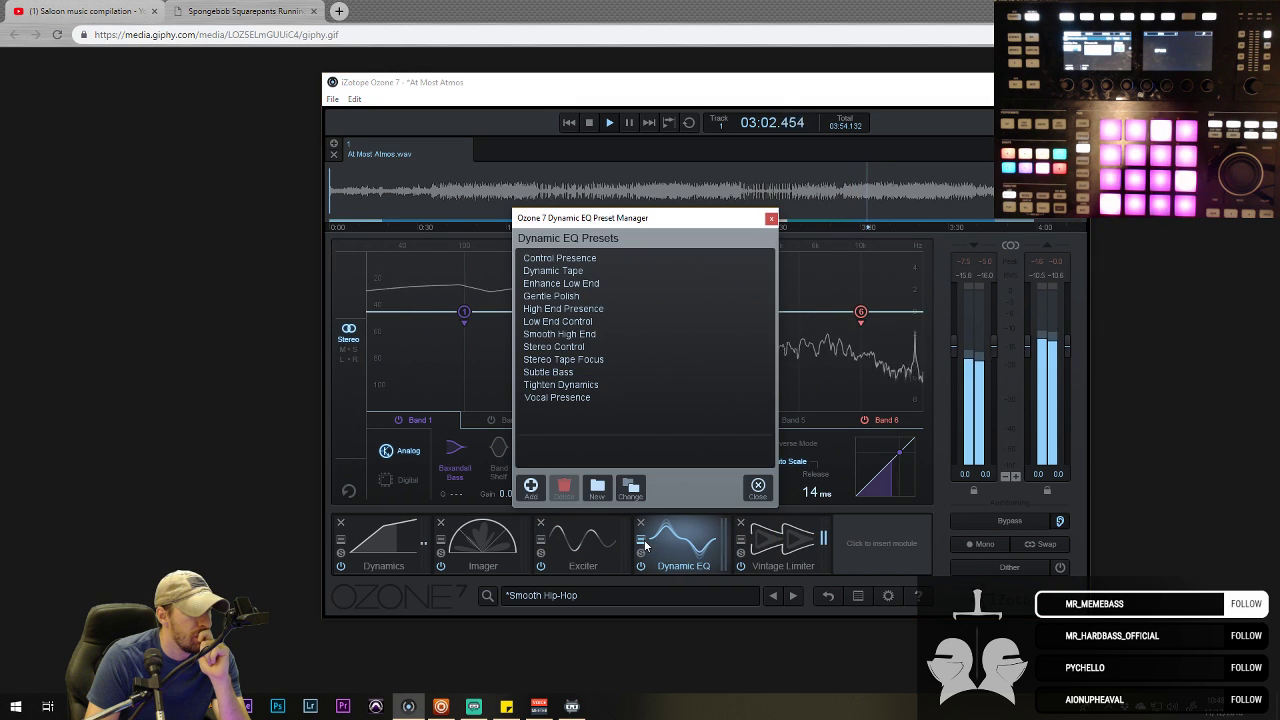
# - Audition the Dynamic EQ presets Tighten Dynamics, Smooth High End, Control Presence and Dynamic Tape, and select Gentle Polish
pyautogui.click(569, 386)
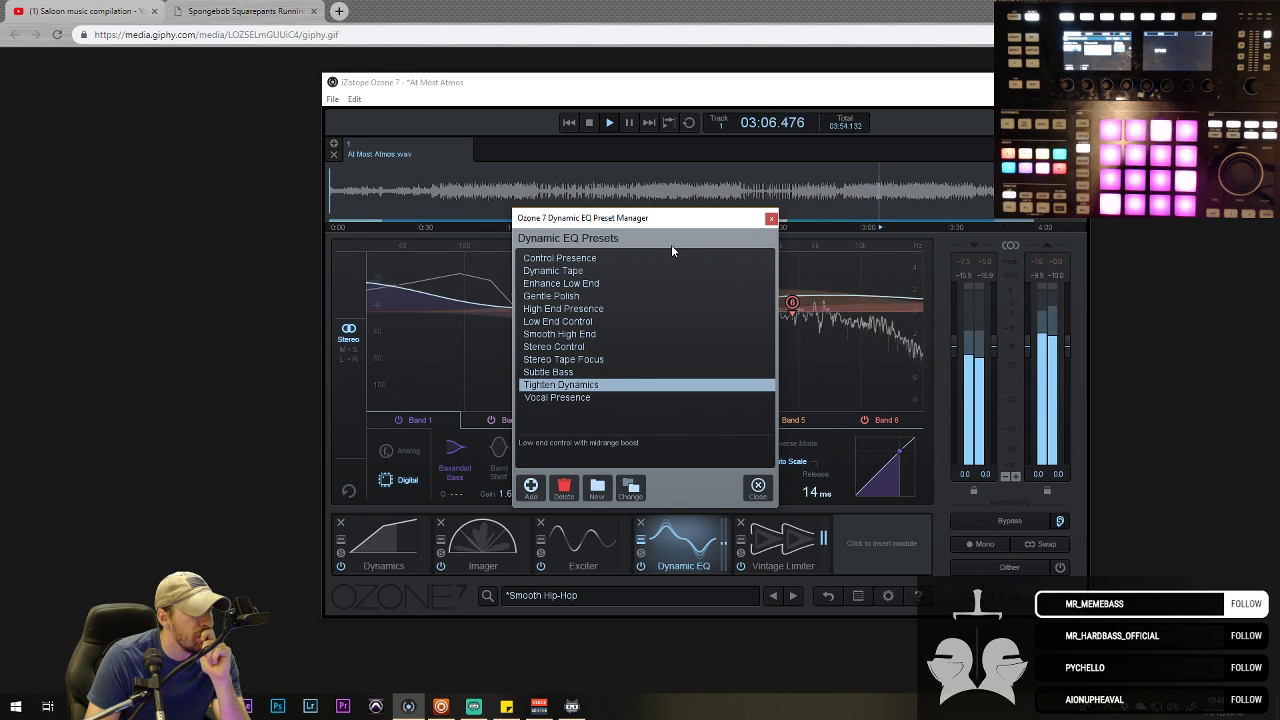
pyautogui.click(593, 336)
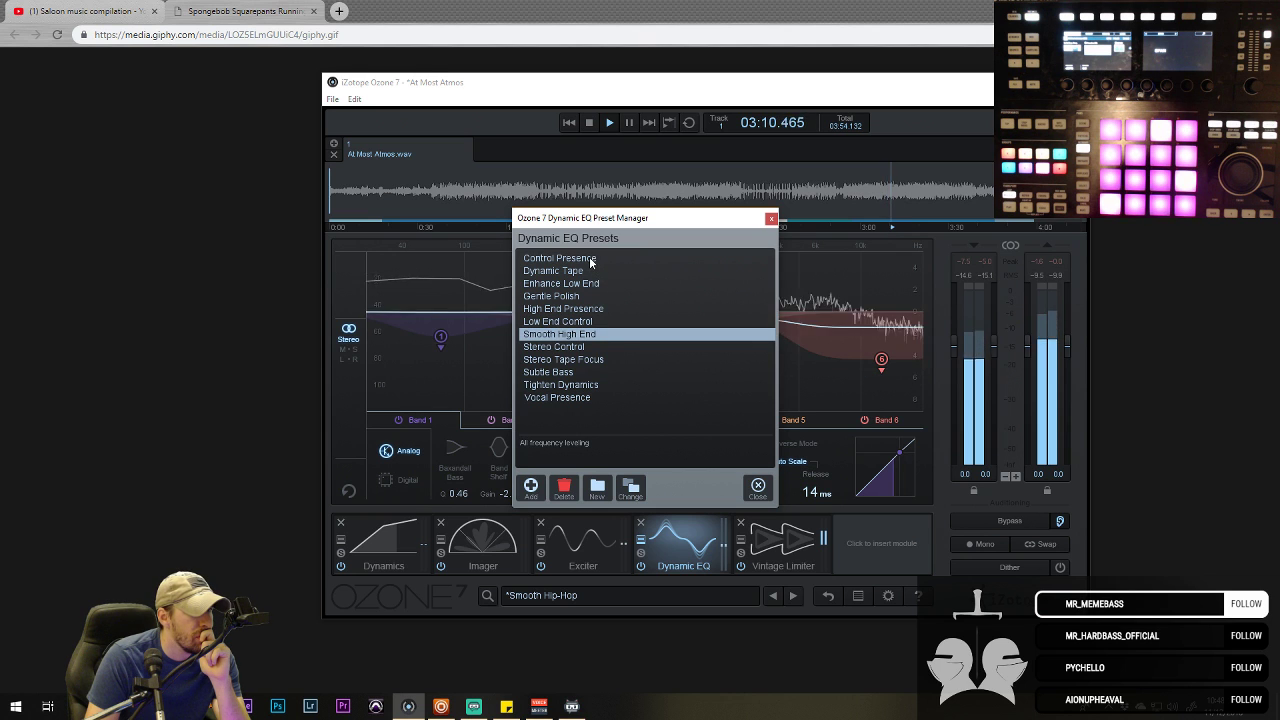
pyautogui.click(585, 258)
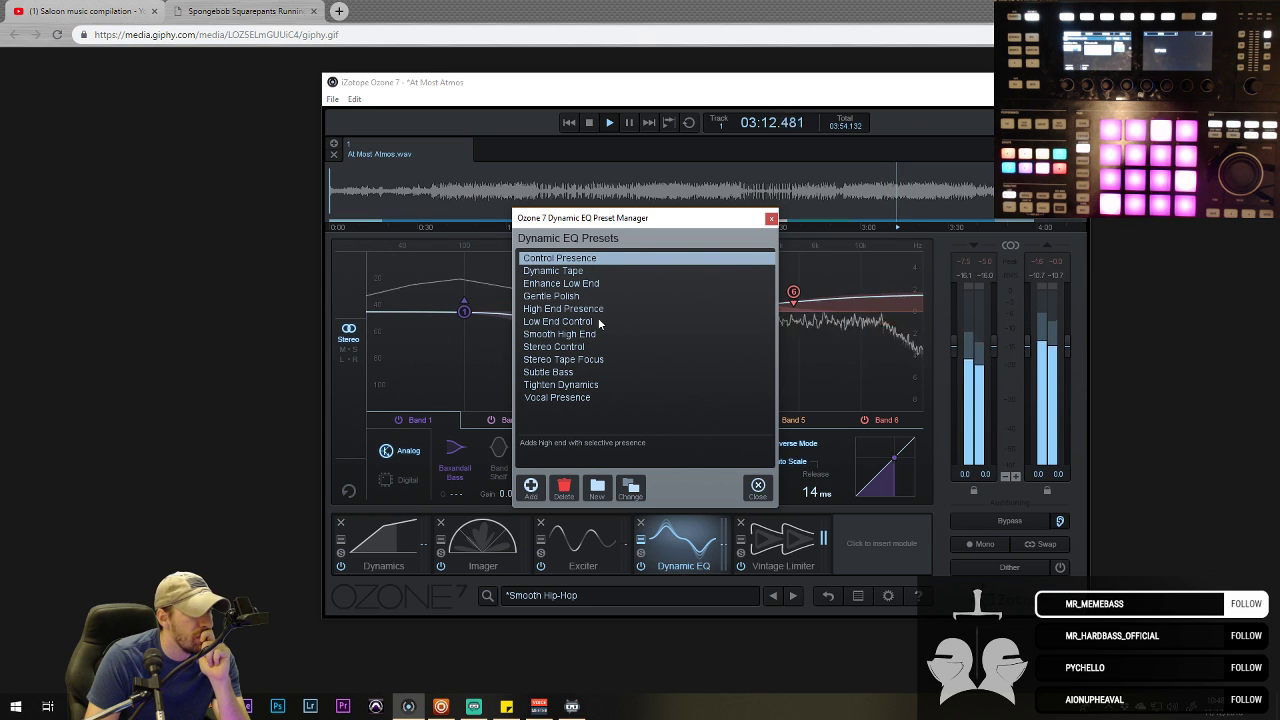
pyautogui.click(582, 271)
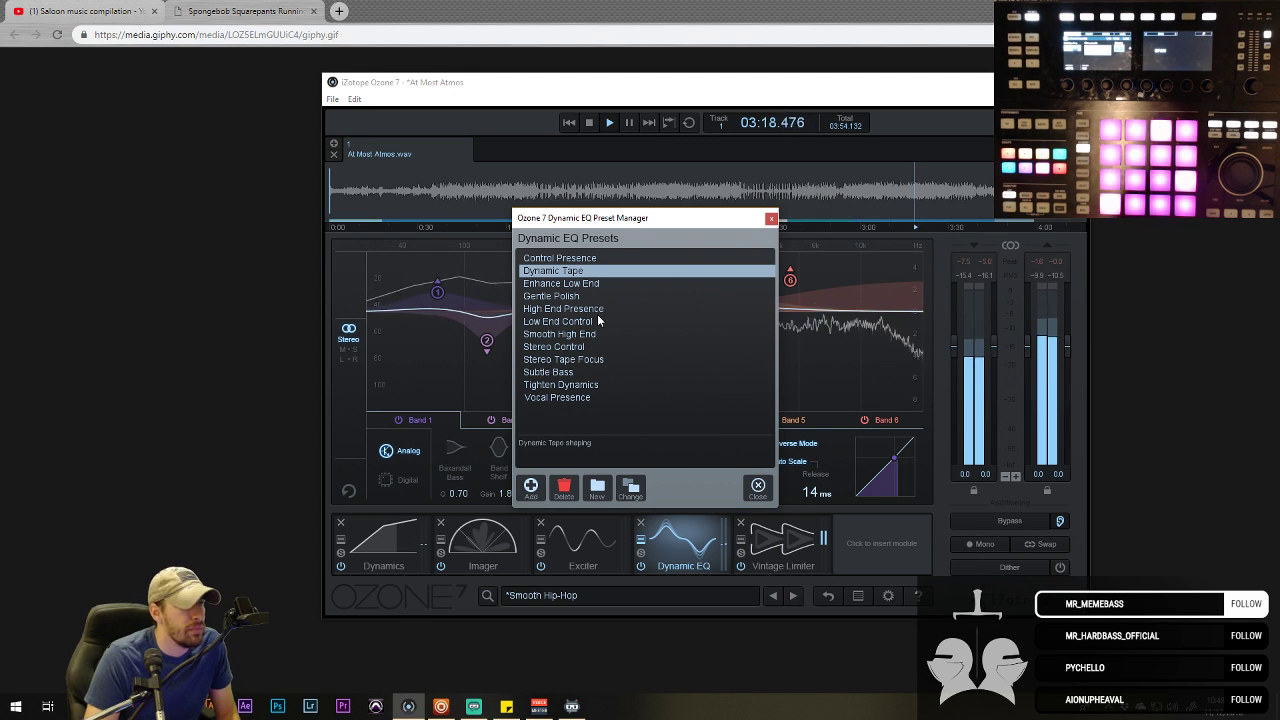
pyautogui.click(575, 296)
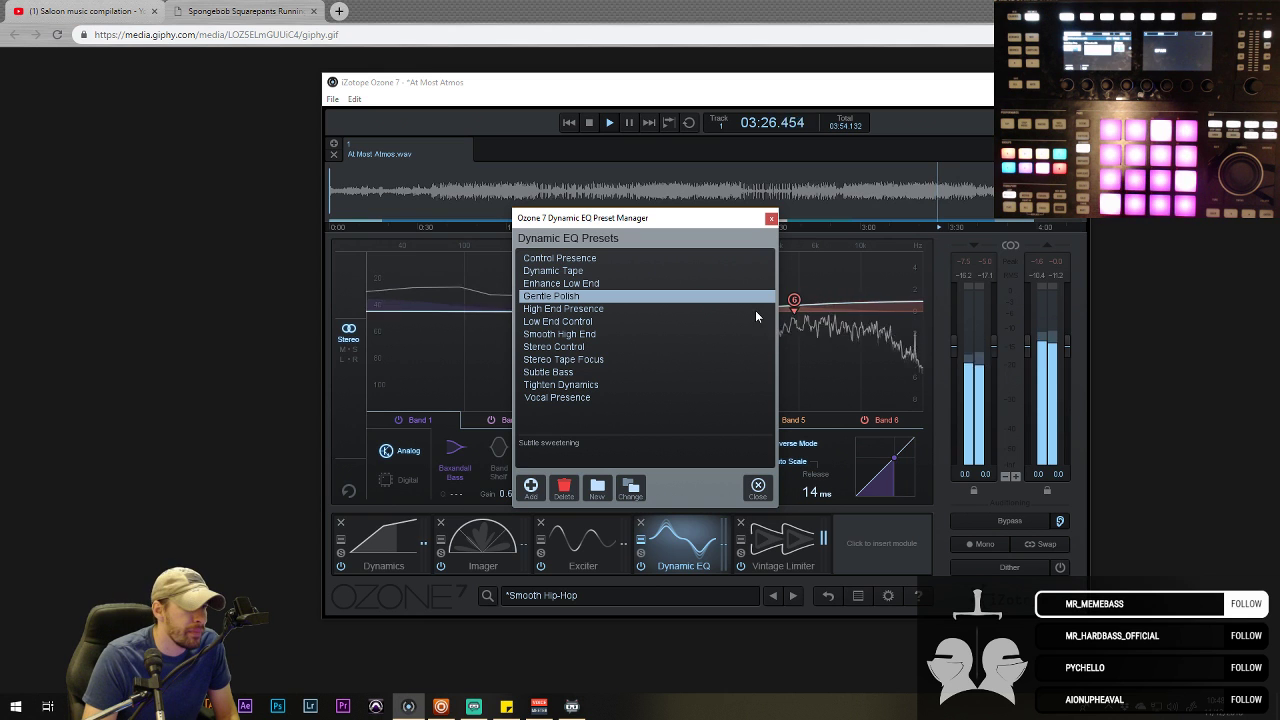
# - Audition the Dynamic EQ preset Stereo Tape Focus from about 1:47, glance at the Imager presets and return to the Dynamic EQ presets
pyautogui.click(603, 360)
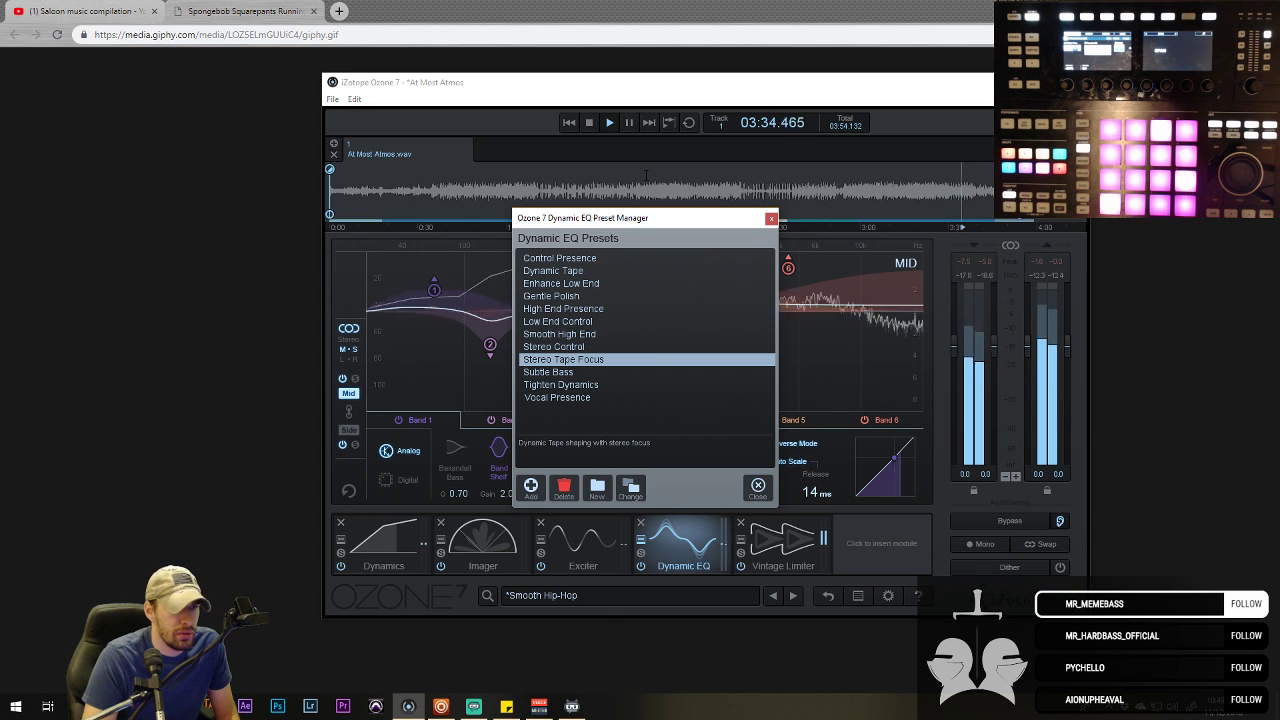
pyautogui.click(646, 175)
pyautogui.click(465, 537)
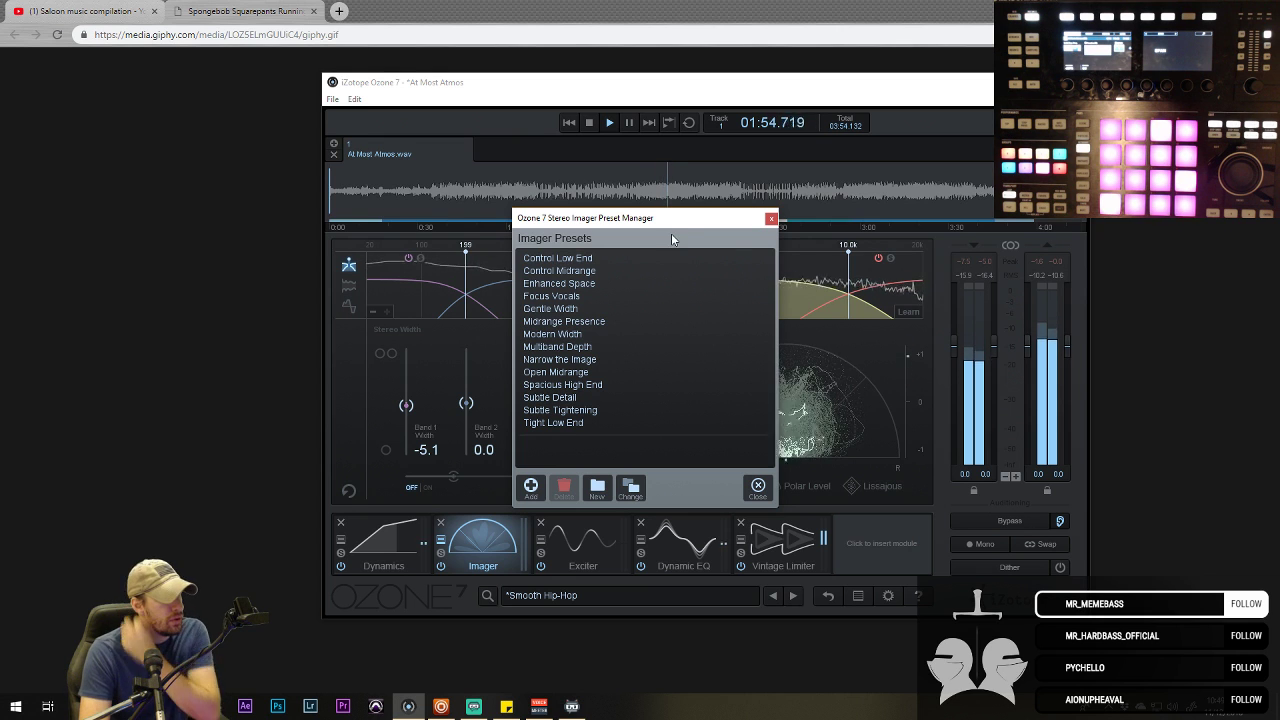
pyautogui.click(686, 541)
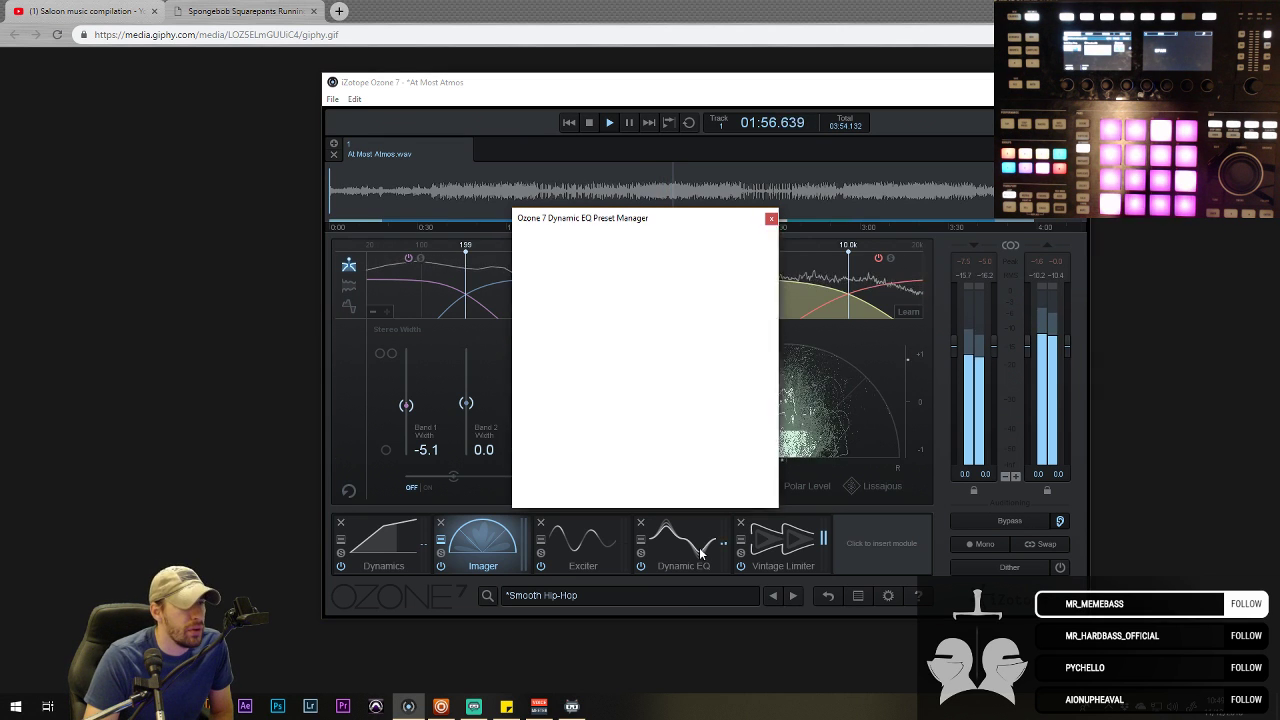
pyautogui.moveTo(669, 215); pyautogui.dragTo(580, 223)
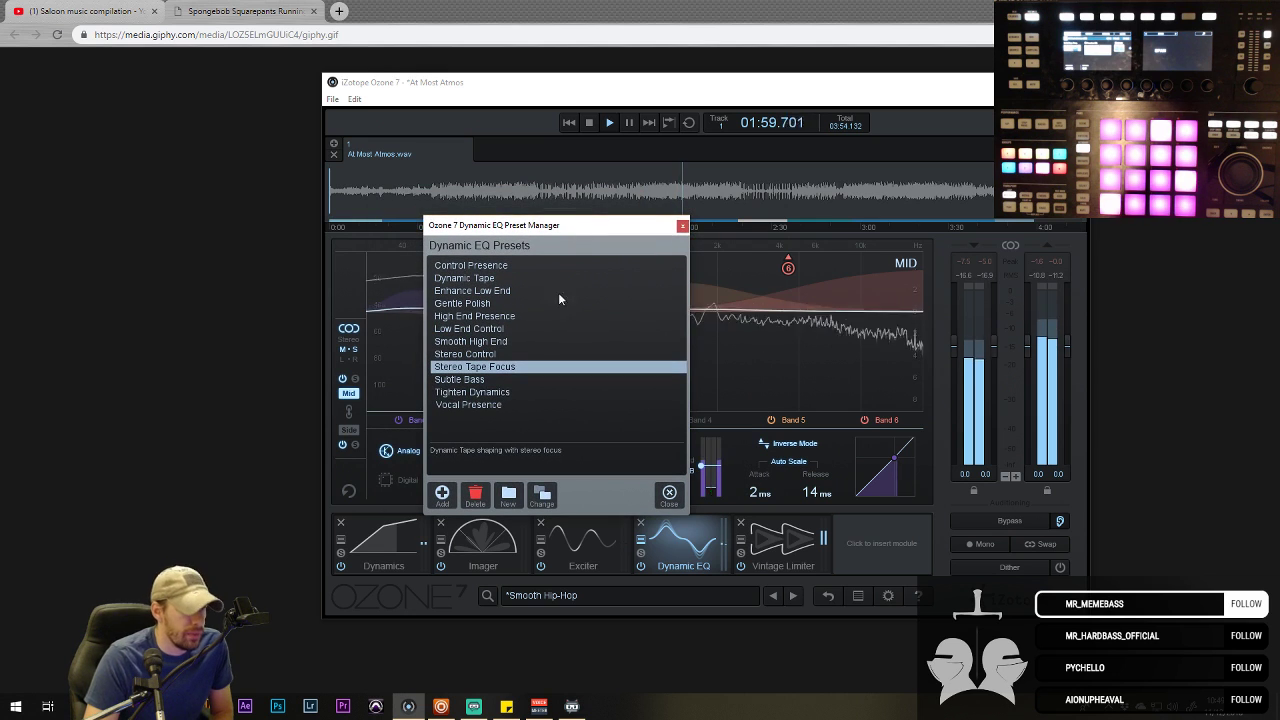
# - Audition Tighten Dynamics, Stereo Control, Stereo Tape Focus and Gentle Polish, load Stereo Control for the Dynamic EQ and close the preset manager
pyautogui.click(505, 393)
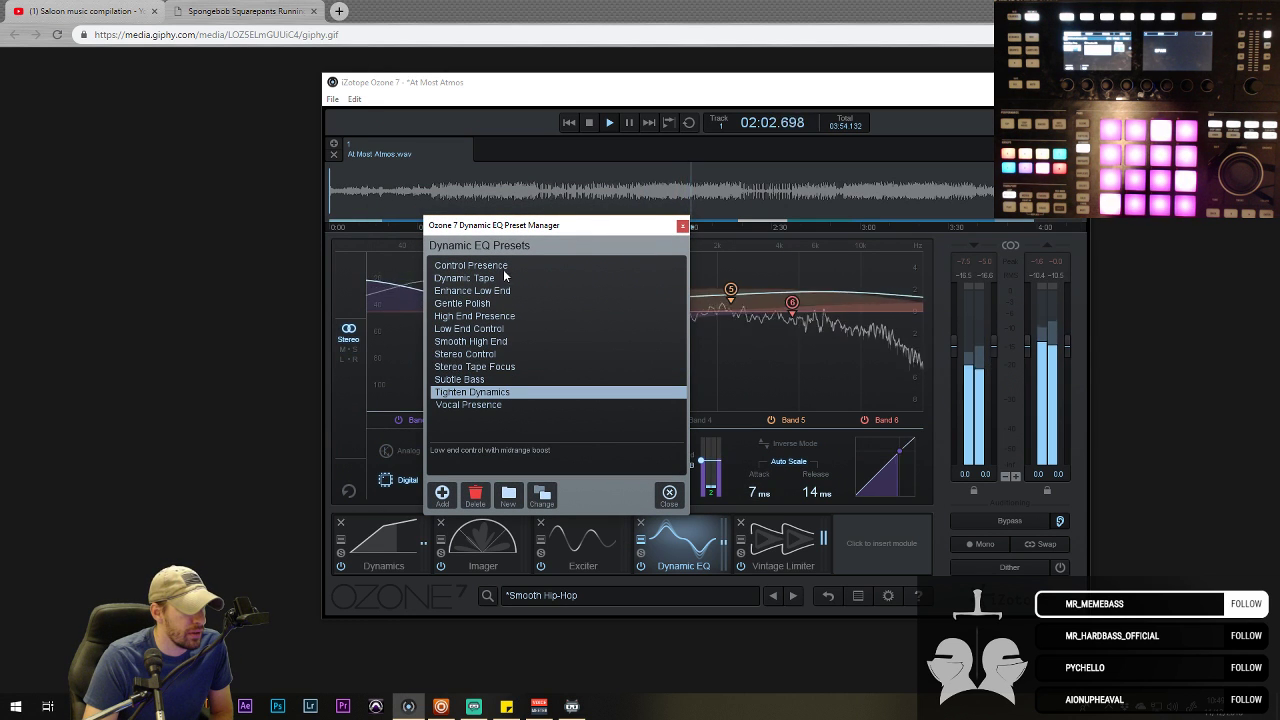
pyautogui.click(497, 356)
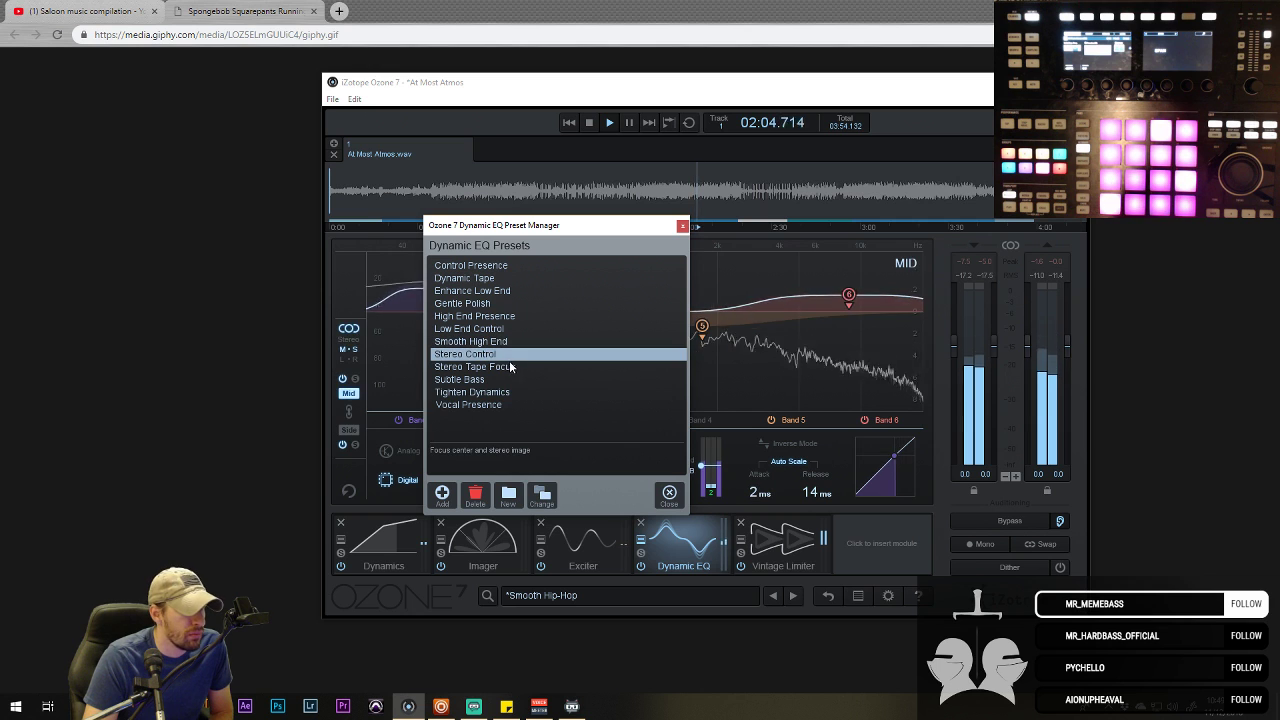
pyautogui.click(518, 368)
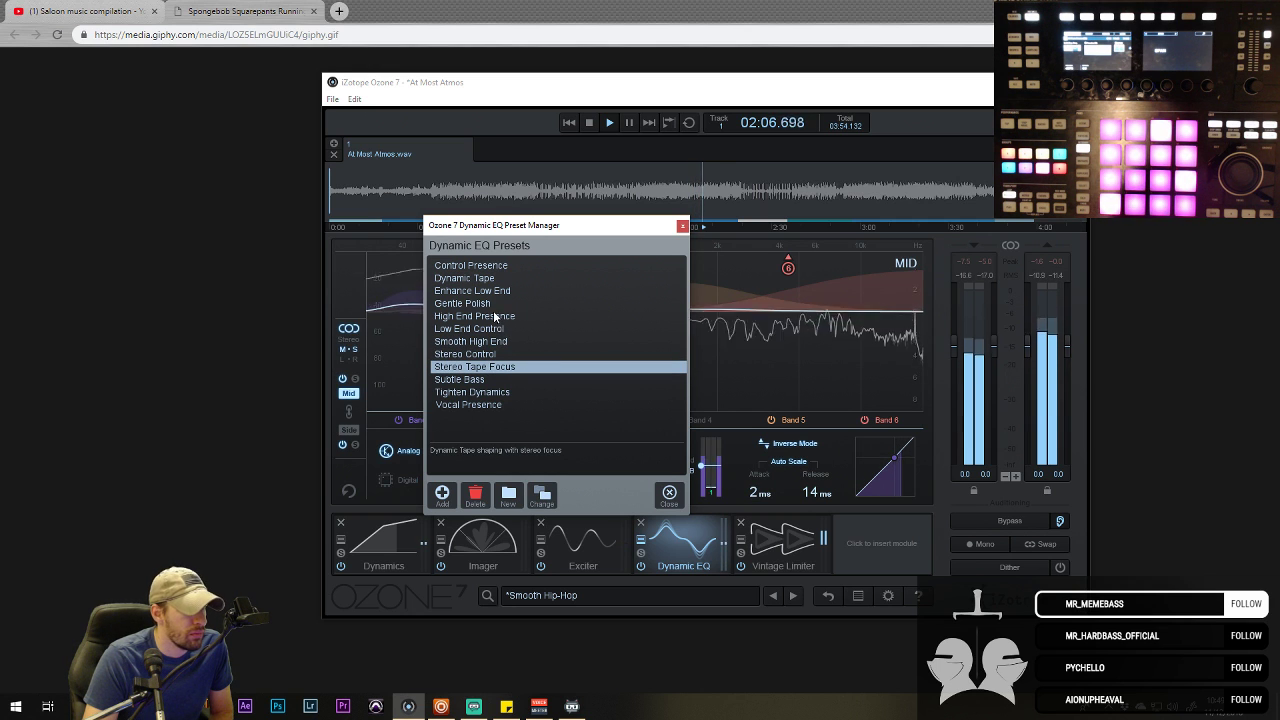
pyautogui.click(490, 304)
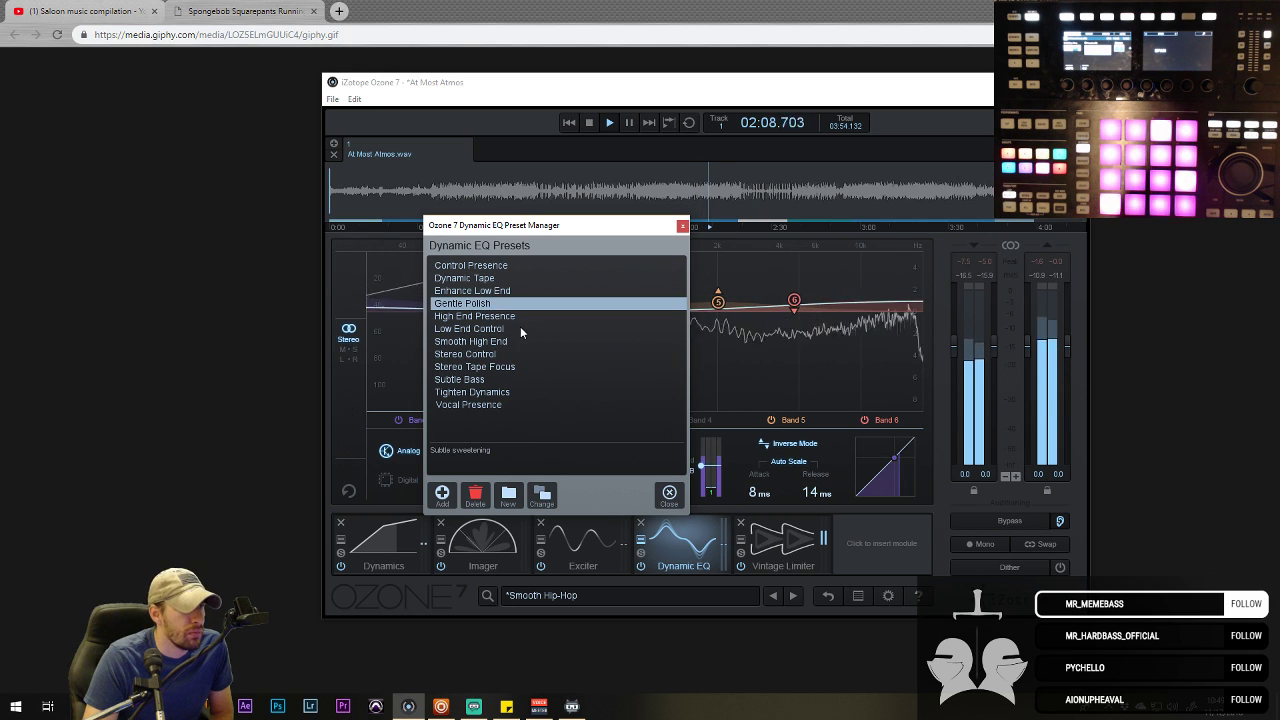
pyautogui.click(479, 356)
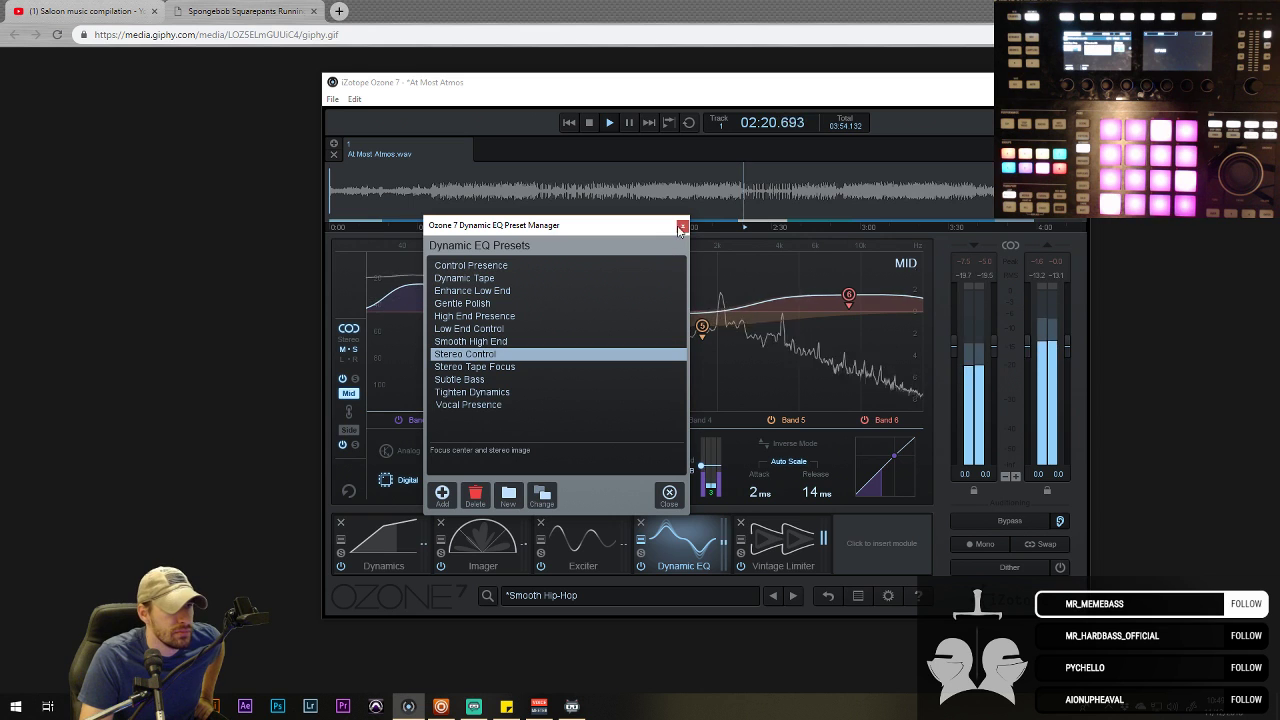
pyautogui.click(681, 227)
# - View the Vintage Limiter and compare the processed sound with all processing bypassed, playing from about 2:55
pyautogui.click(777, 563)
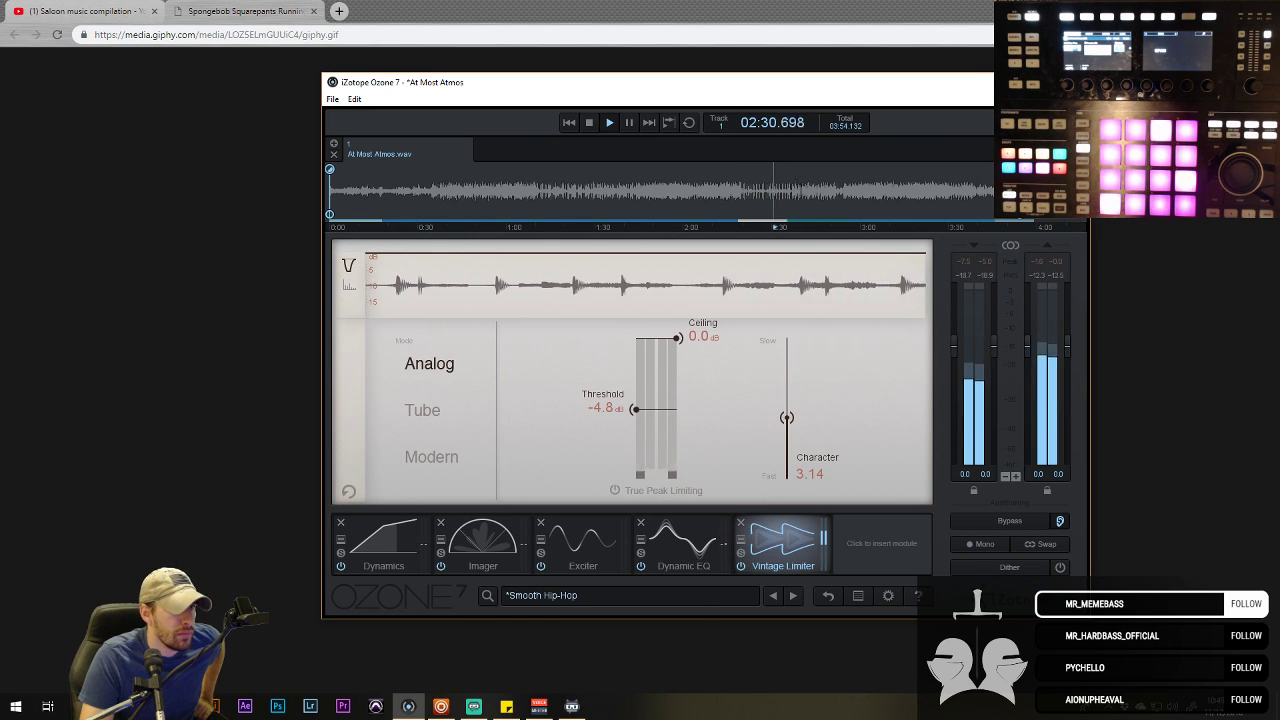
pyautogui.click(840, 190)
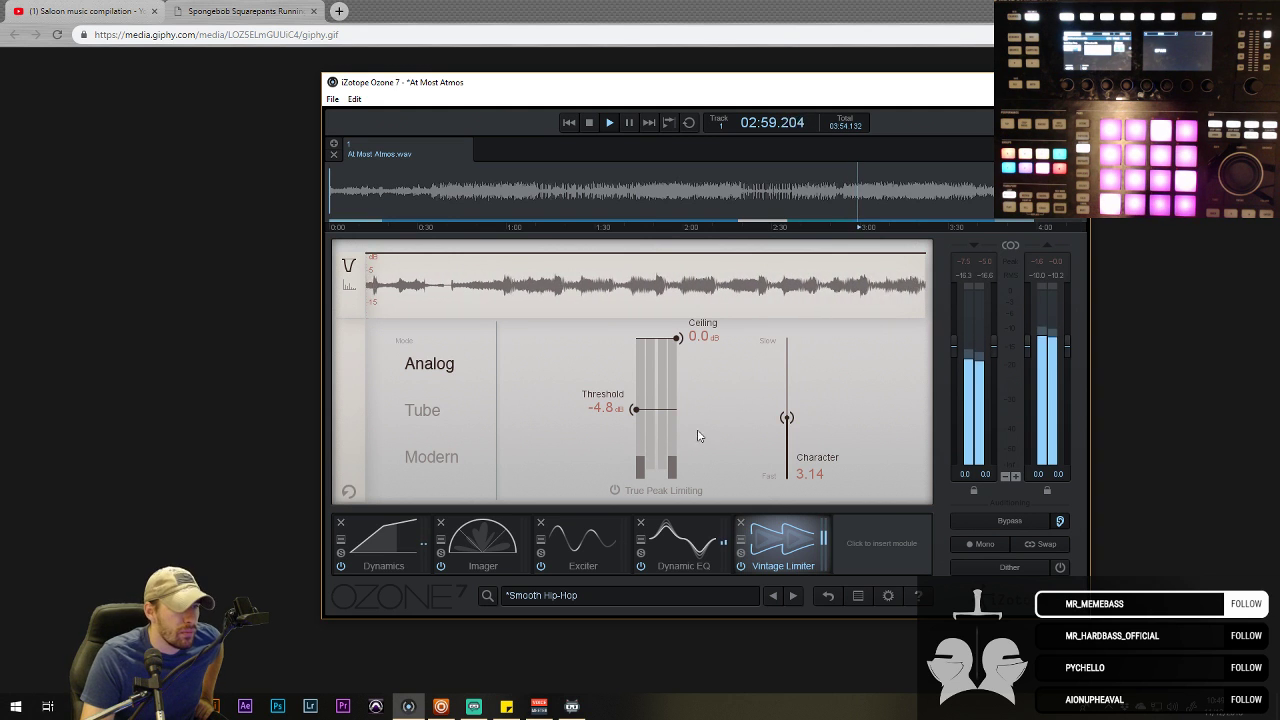
pyautogui.click(1009, 520)
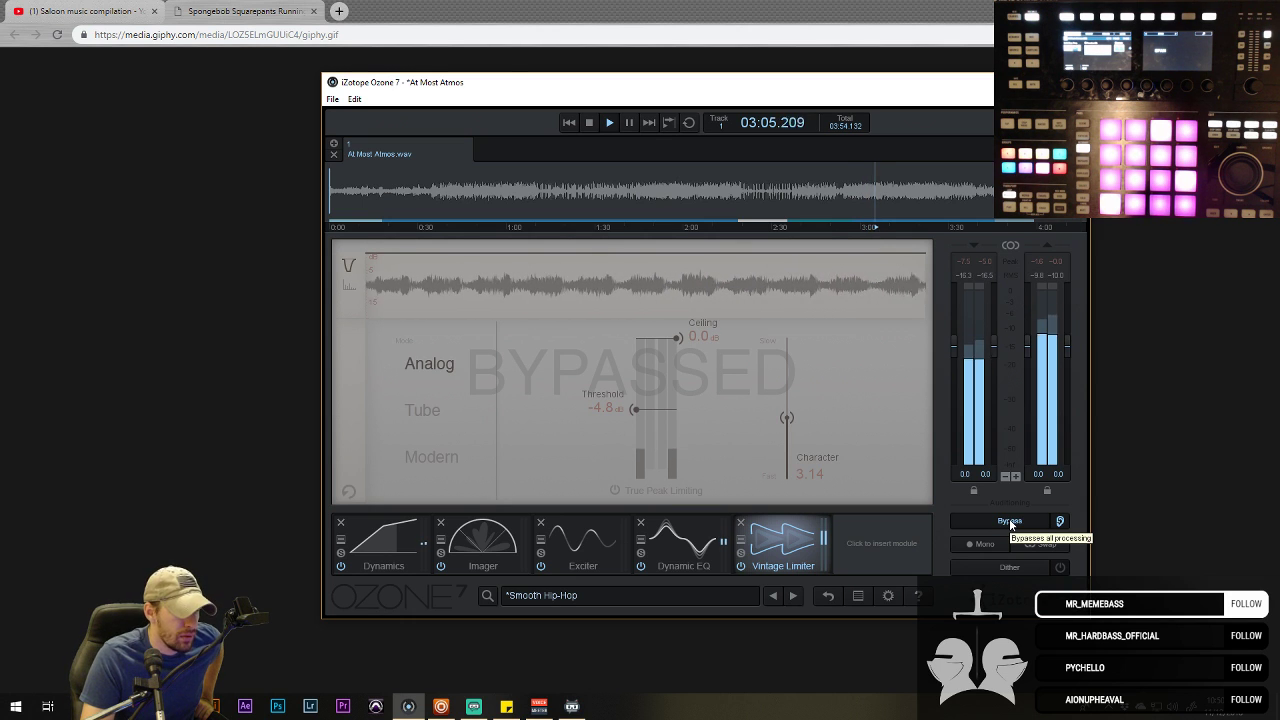
pyautogui.click(1009, 520)
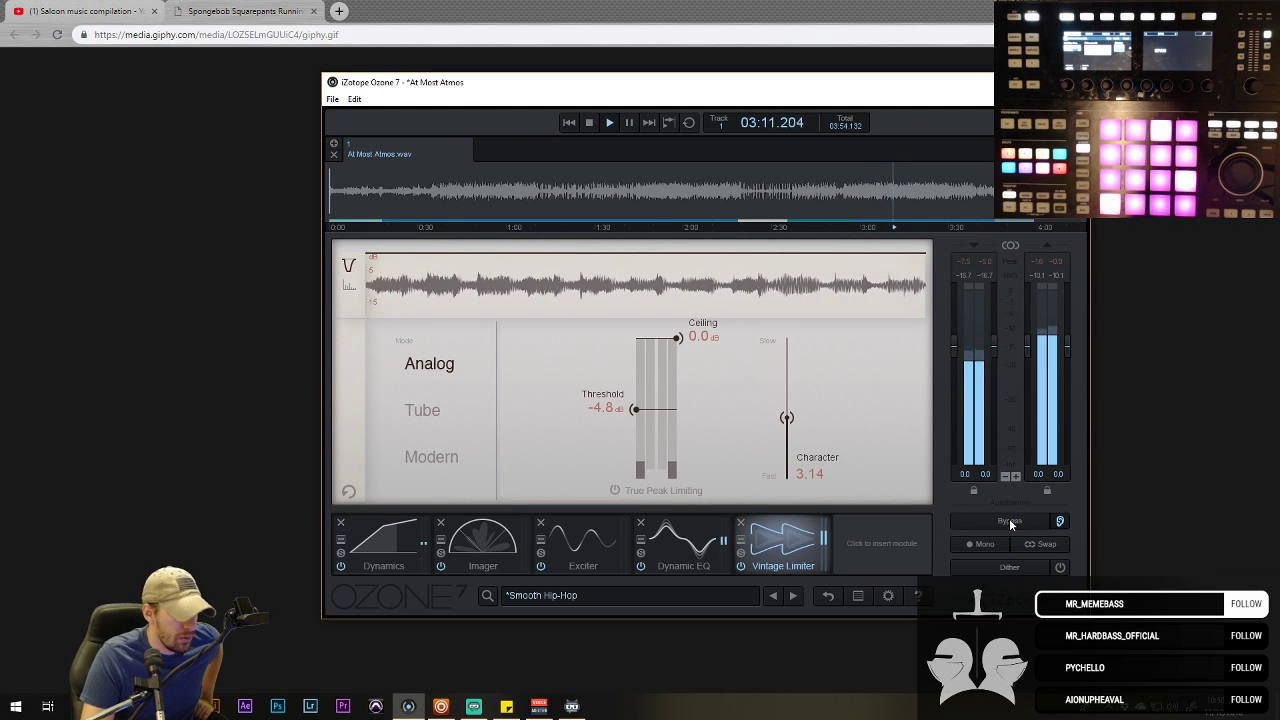
pyautogui.click(1009, 521)
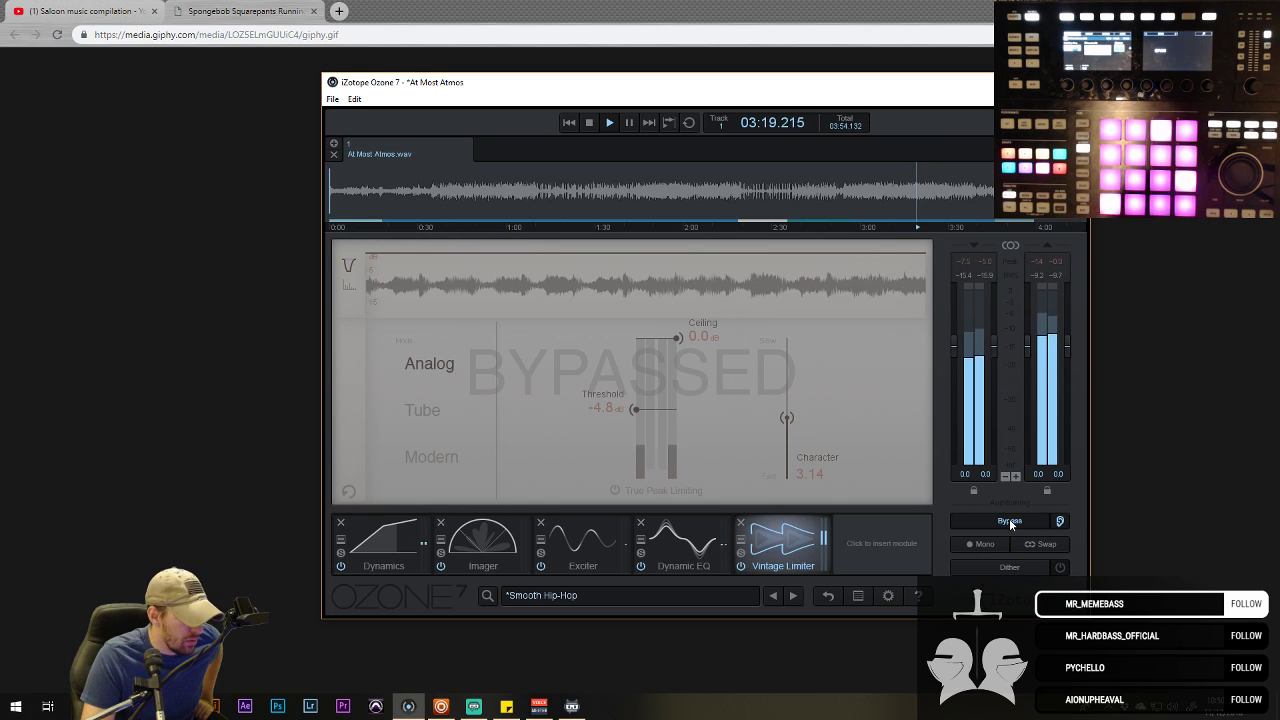
pyautogui.click(1009, 521)
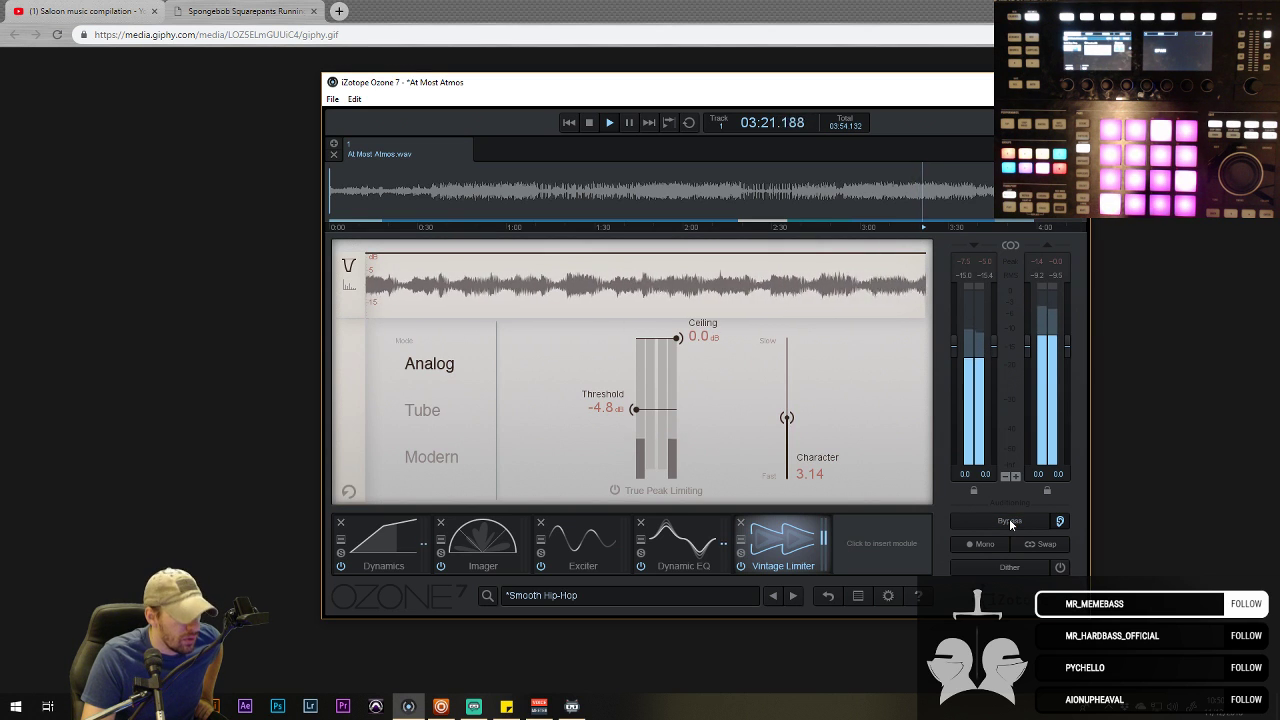
# - Load the Stereo Tape Focus preset for the Dynamic EQ, play from about 1:45 and close the preset manager
pyautogui.click(684, 543)
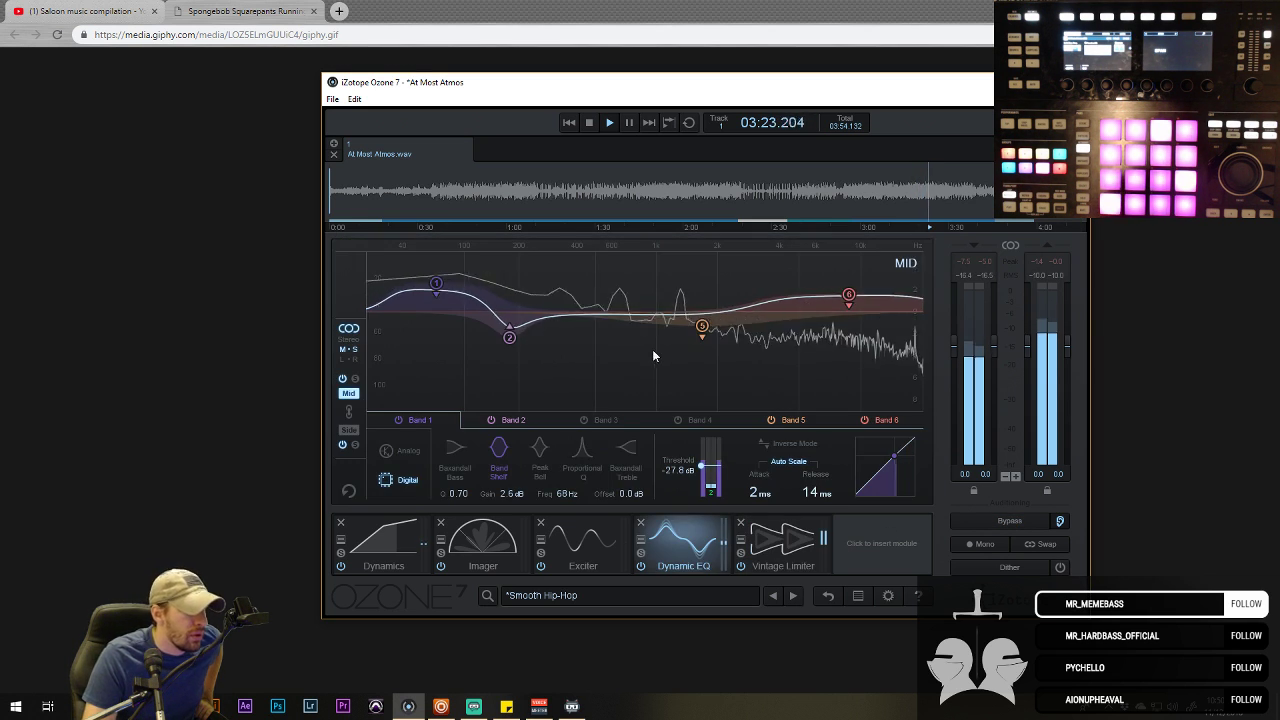
pyautogui.click(724, 544)
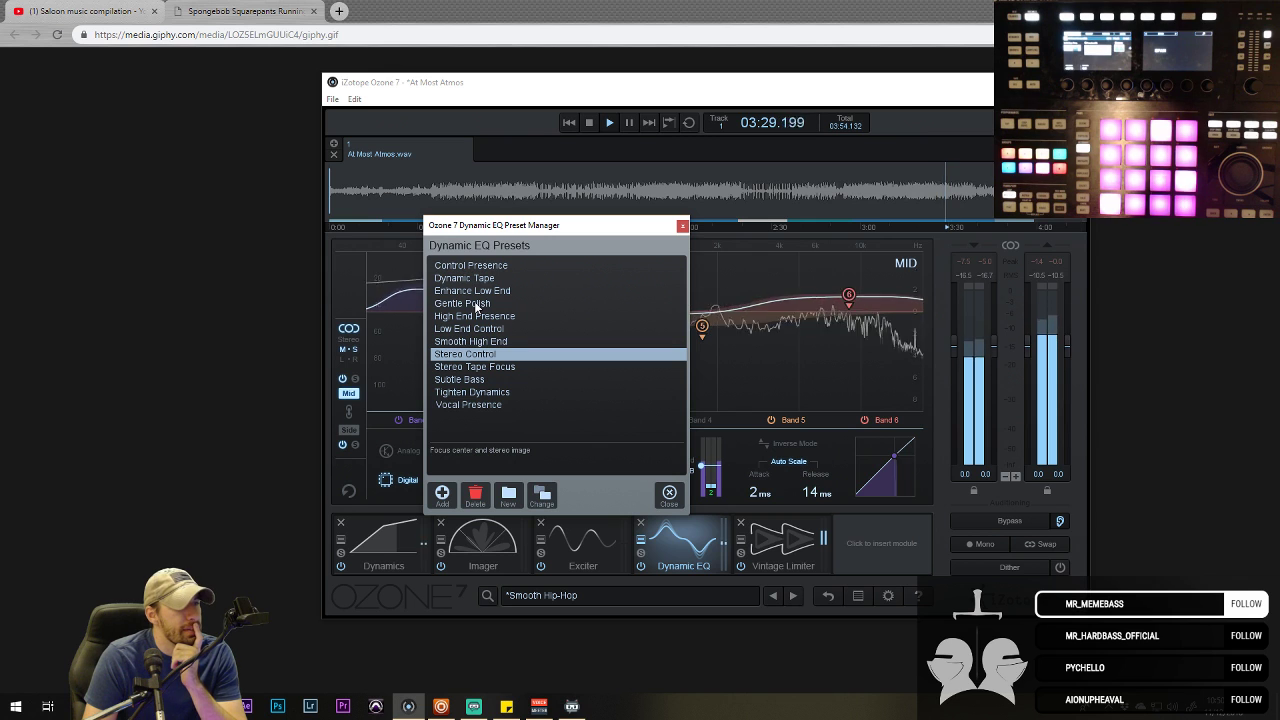
pyautogui.click(493, 367)
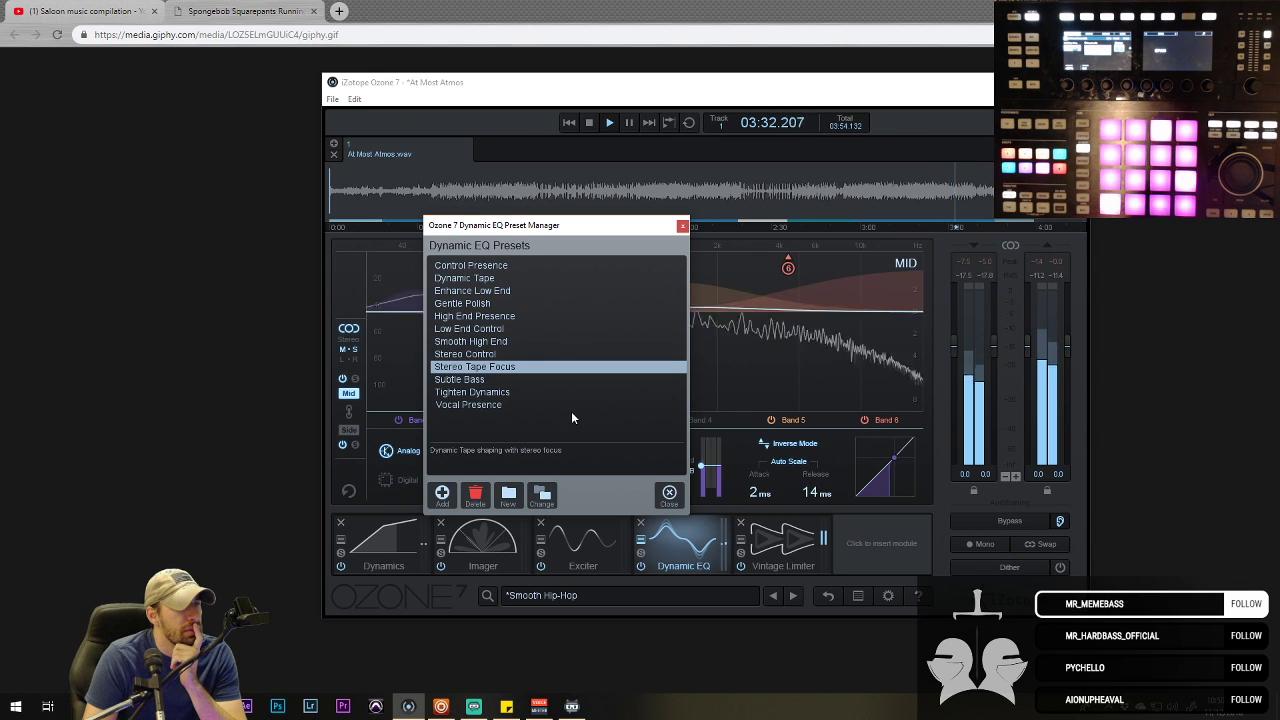
pyautogui.click(641, 208)
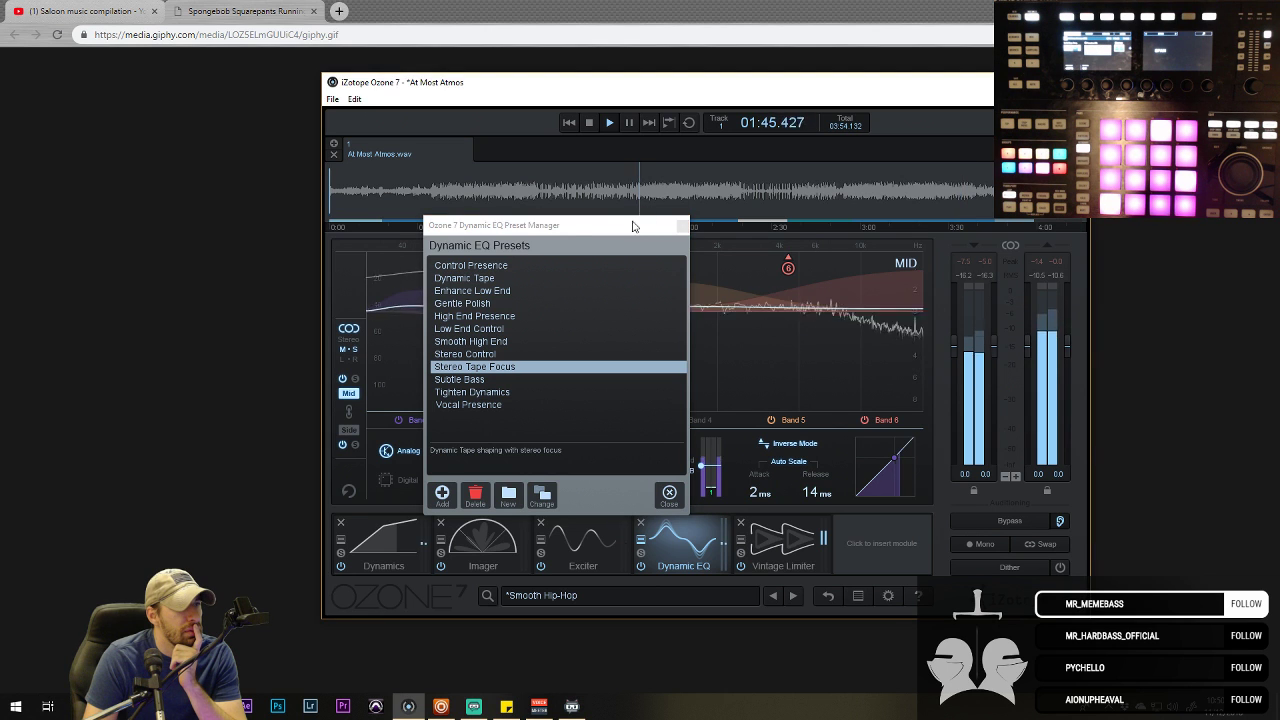
pyautogui.click(688, 257)
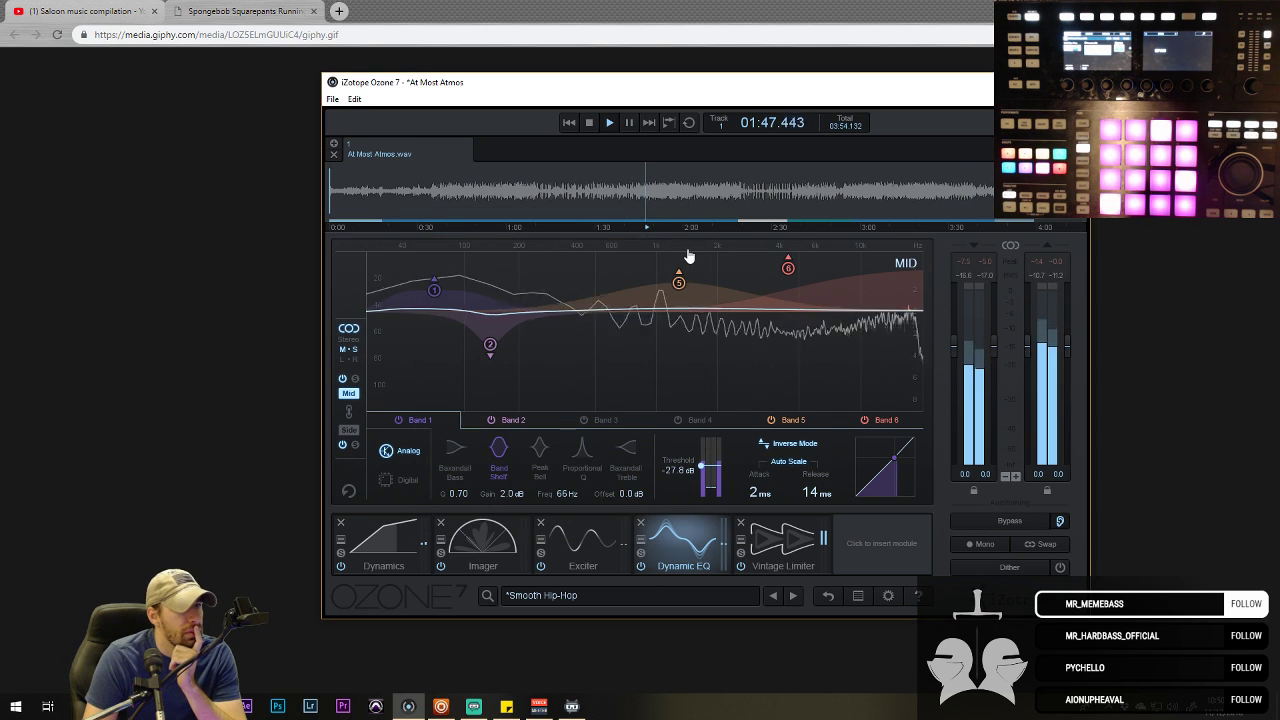
# - Compare the new Dynamic EQ setting with all processing bypassed, and continue listening from about 2:10
pyautogui.click(994, 519)
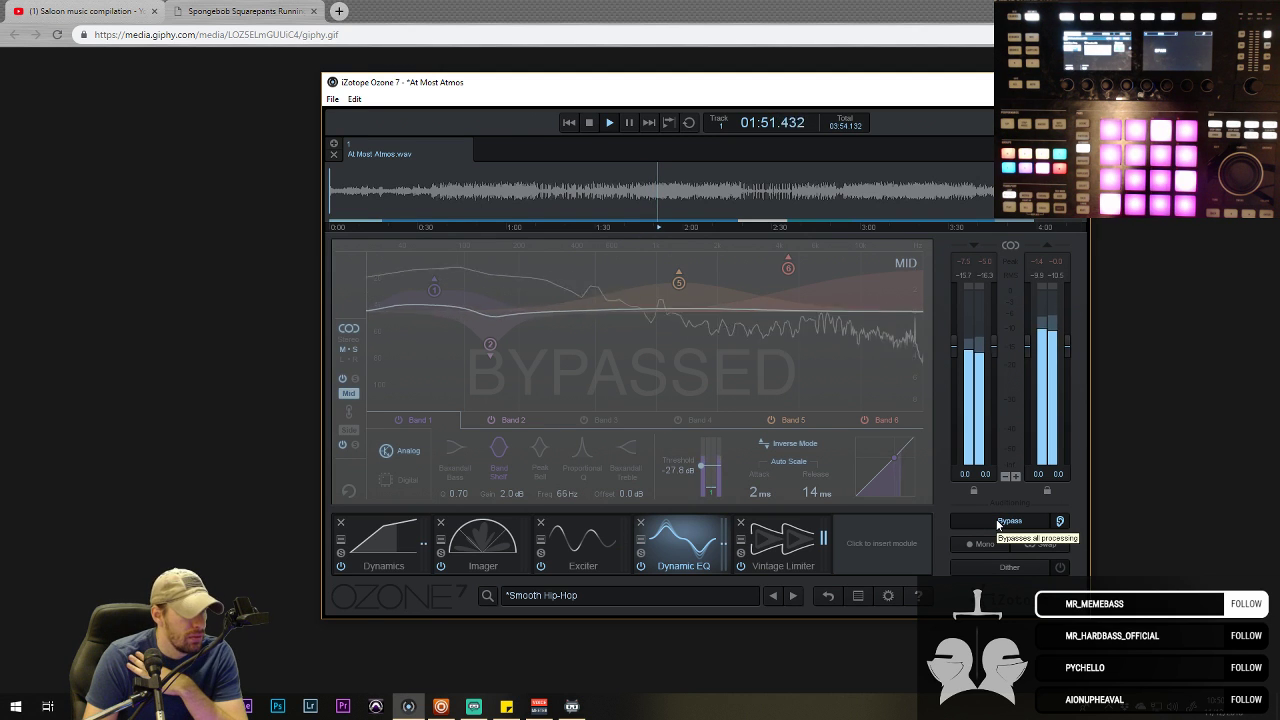
pyautogui.click(997, 522)
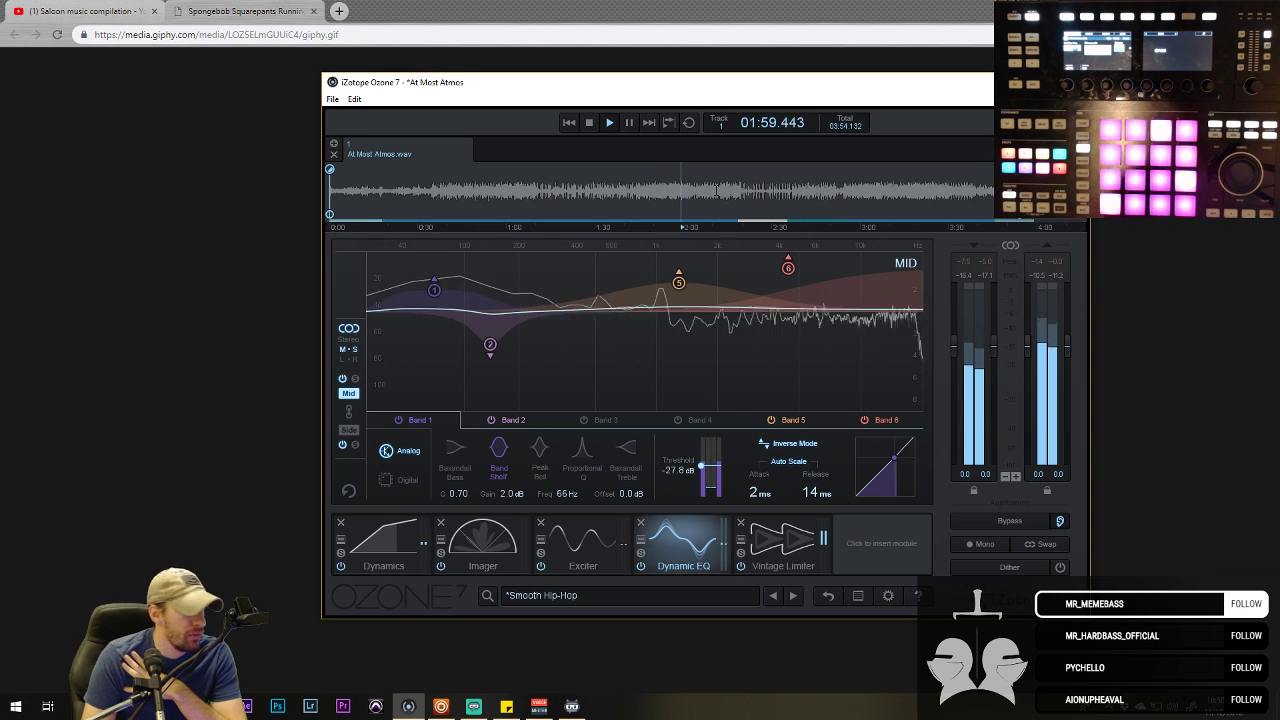
pyautogui.click(716, 190)
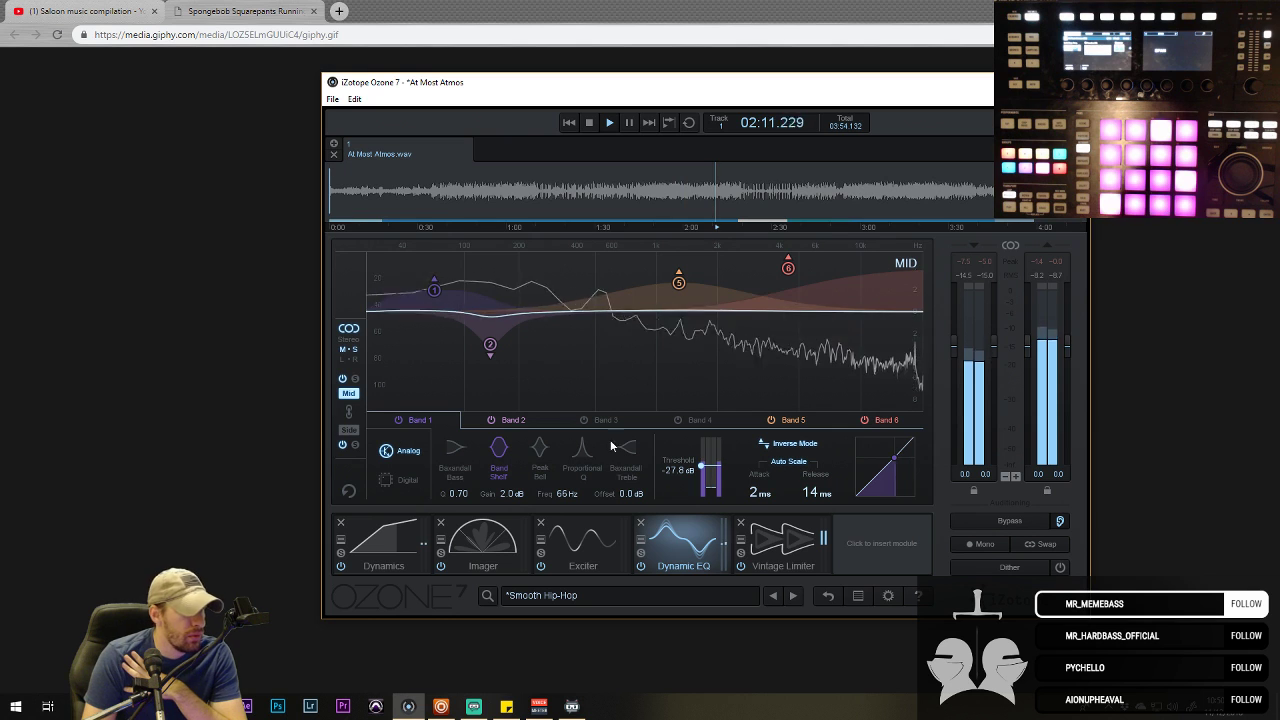
# - Add an Equalizer module at the end of the chain, after the Vintage Limiter
pyautogui.click(875, 550)
pyautogui.click(432, 350)
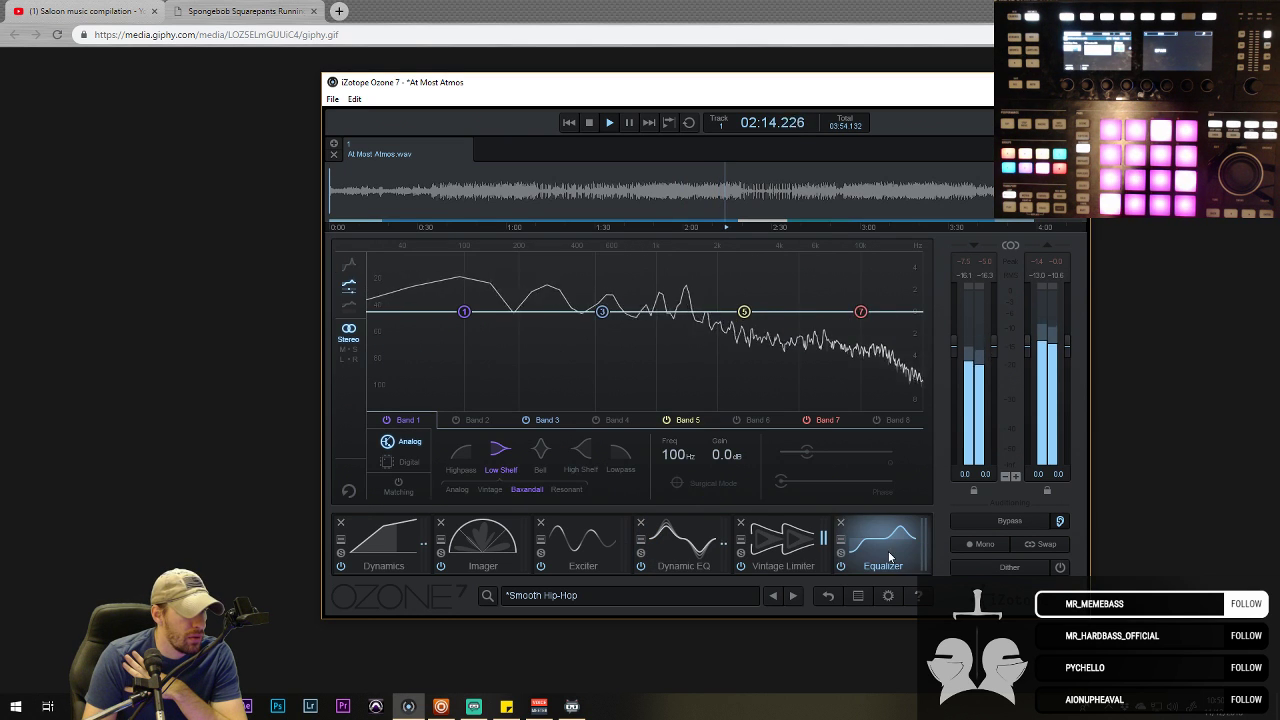
pyautogui.moveTo(895, 555); pyautogui.dragTo(941, 566)
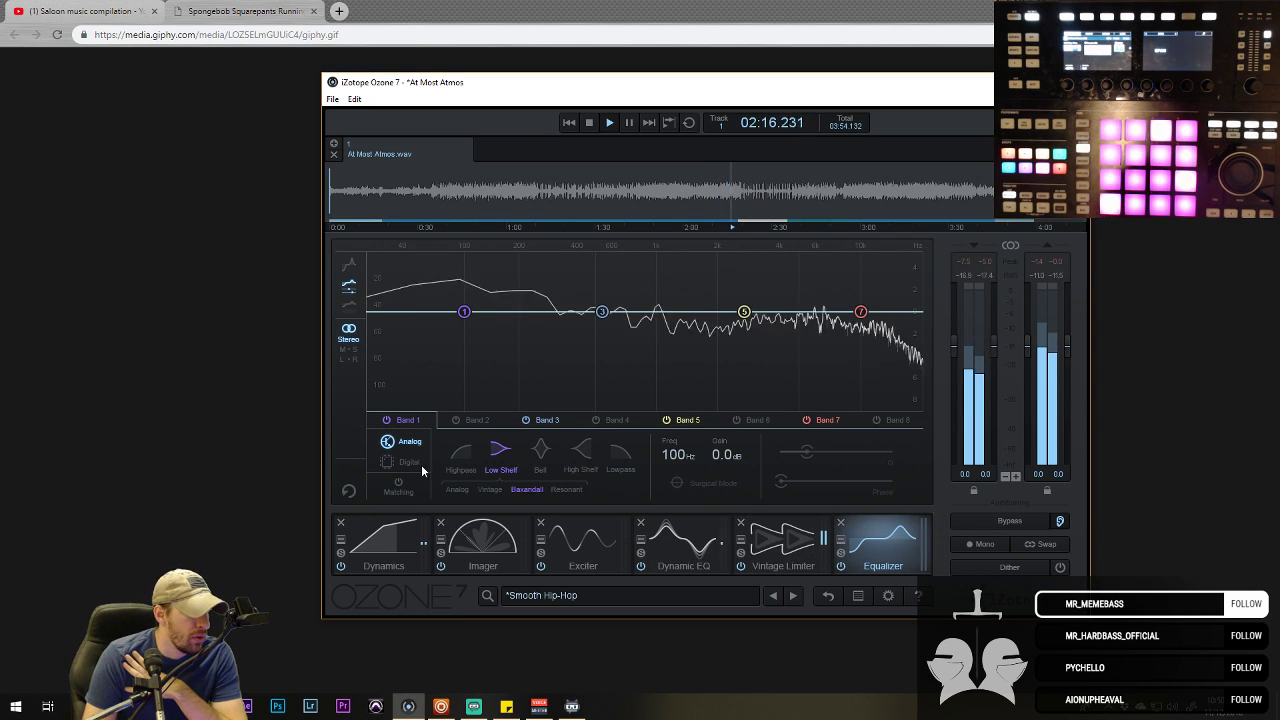
# - Turn Equalizer band 1 into a flat highpass filter with slope 48 and set its frequency to 29.2 Hz
pyautogui.click(461, 452)
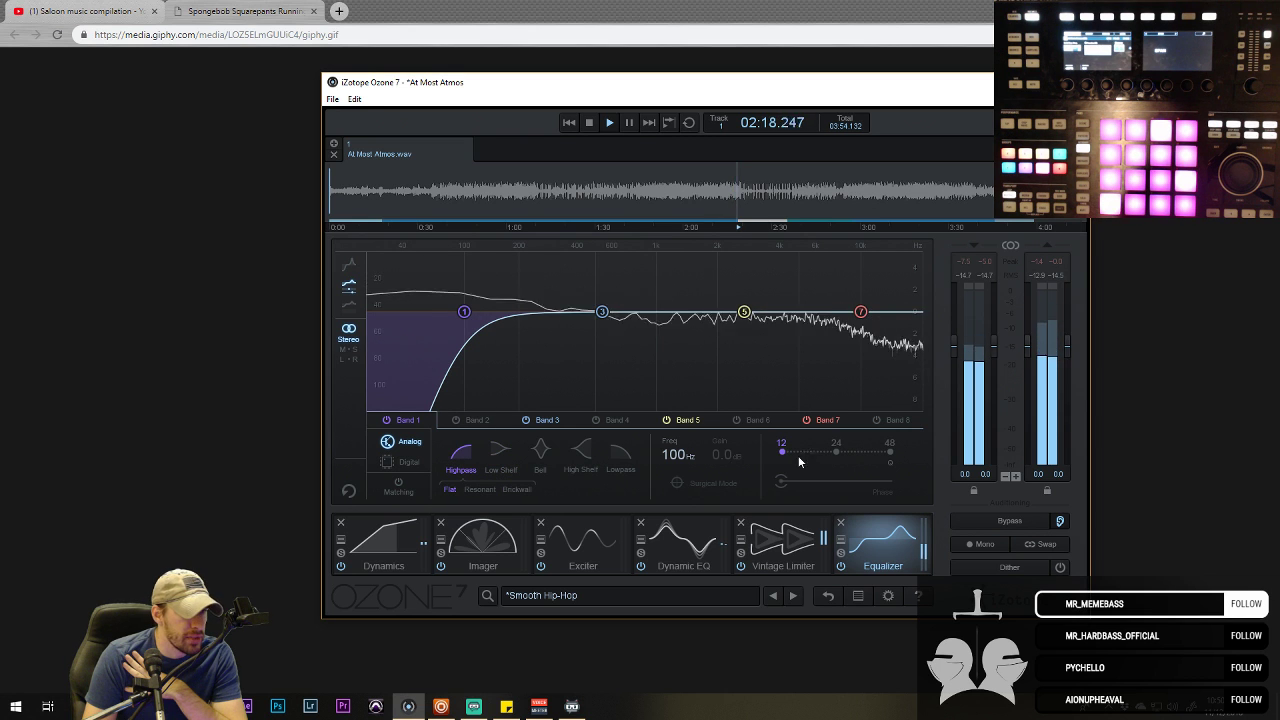
pyautogui.click(889, 452)
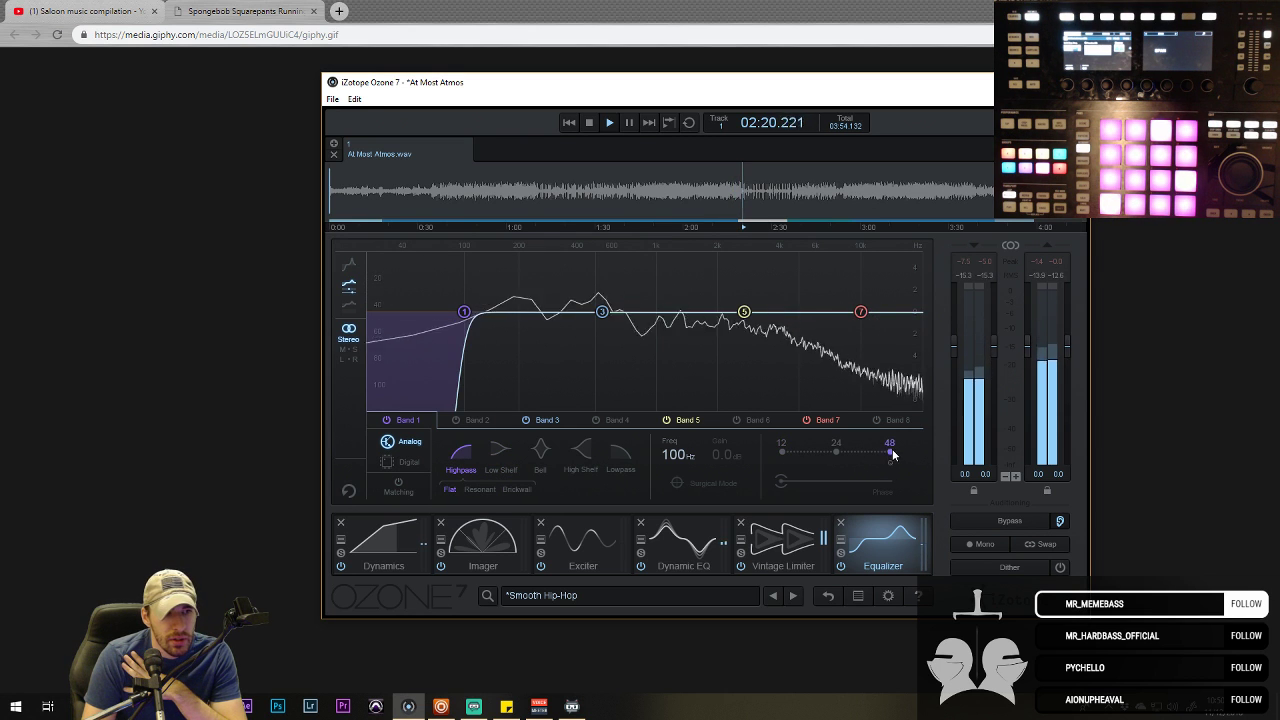
pyautogui.moveTo(464, 313); pyautogui.dragTo(376, 312)
pyautogui.scroll(5, 679, 455)
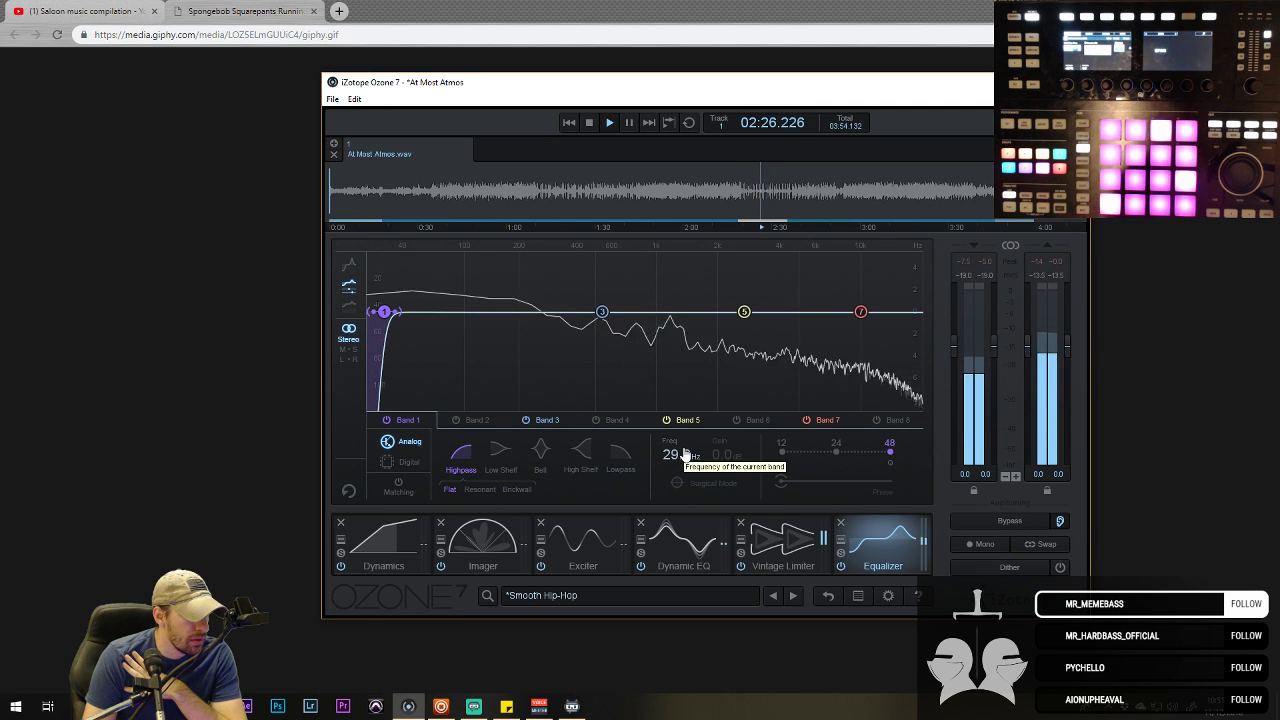
pyautogui.scroll(1, 683, 453)
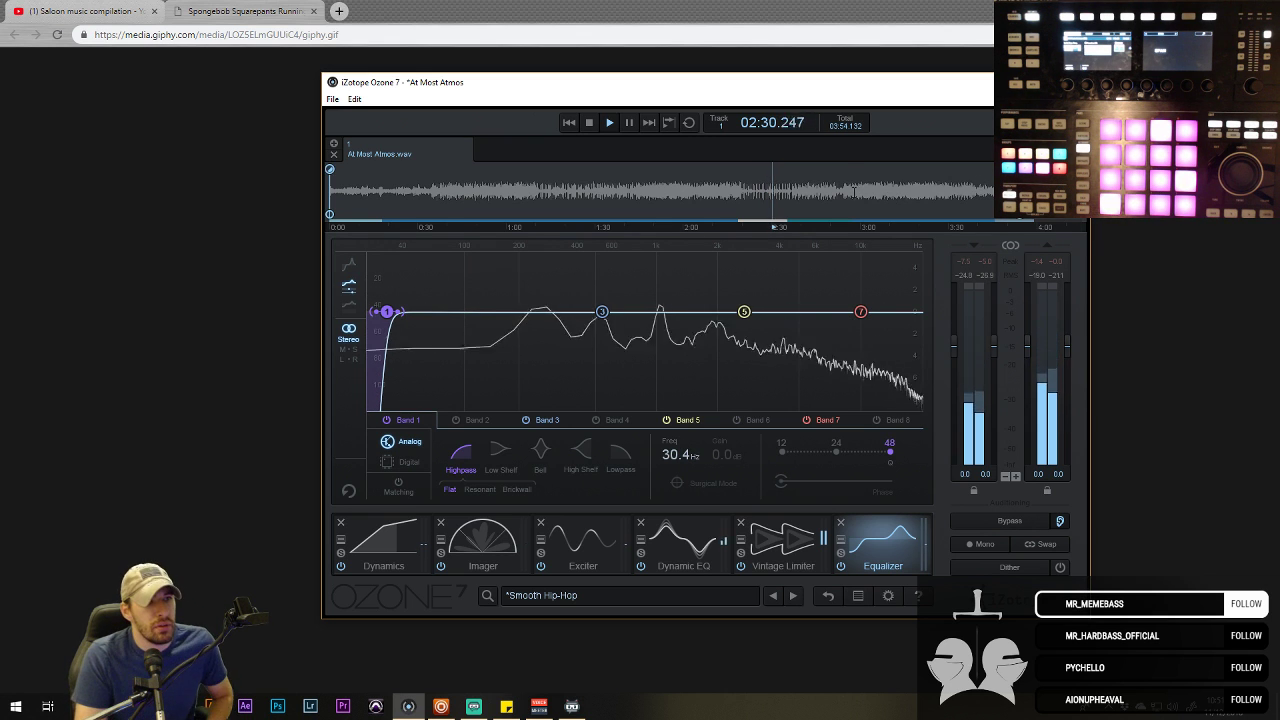
pyautogui.click(854, 190)
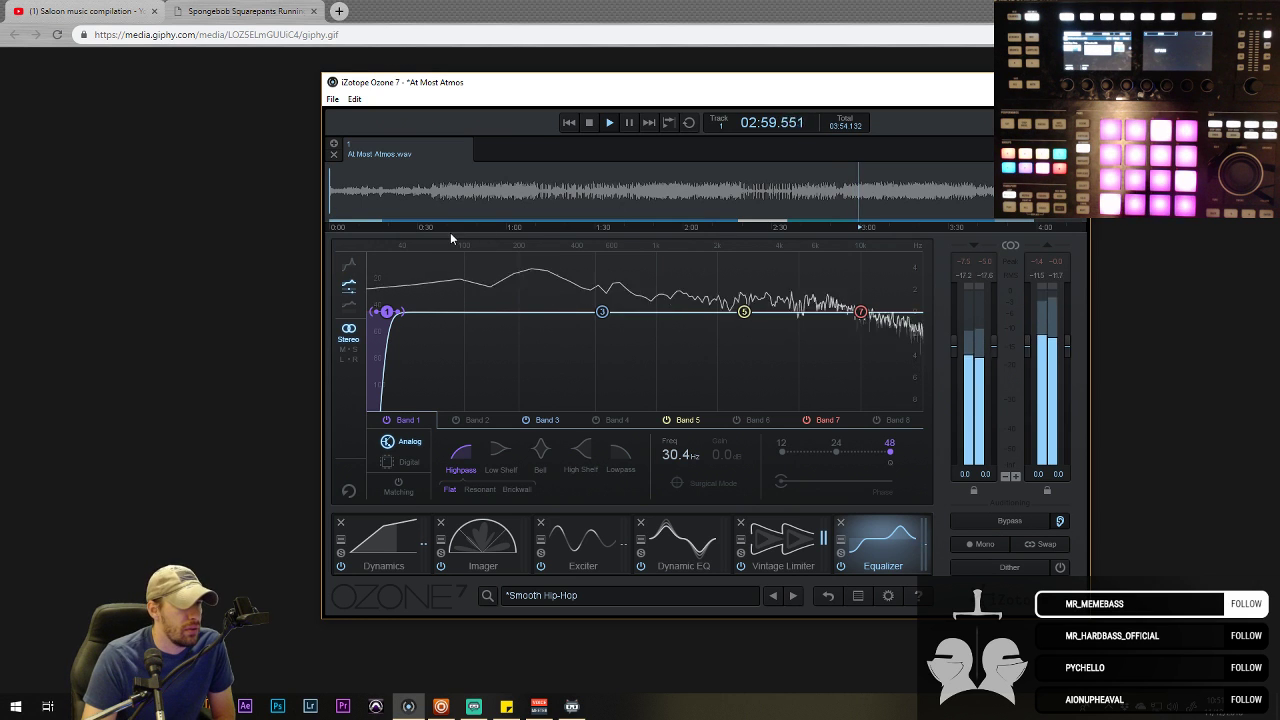
pyautogui.scroll(-2, 673, 455)
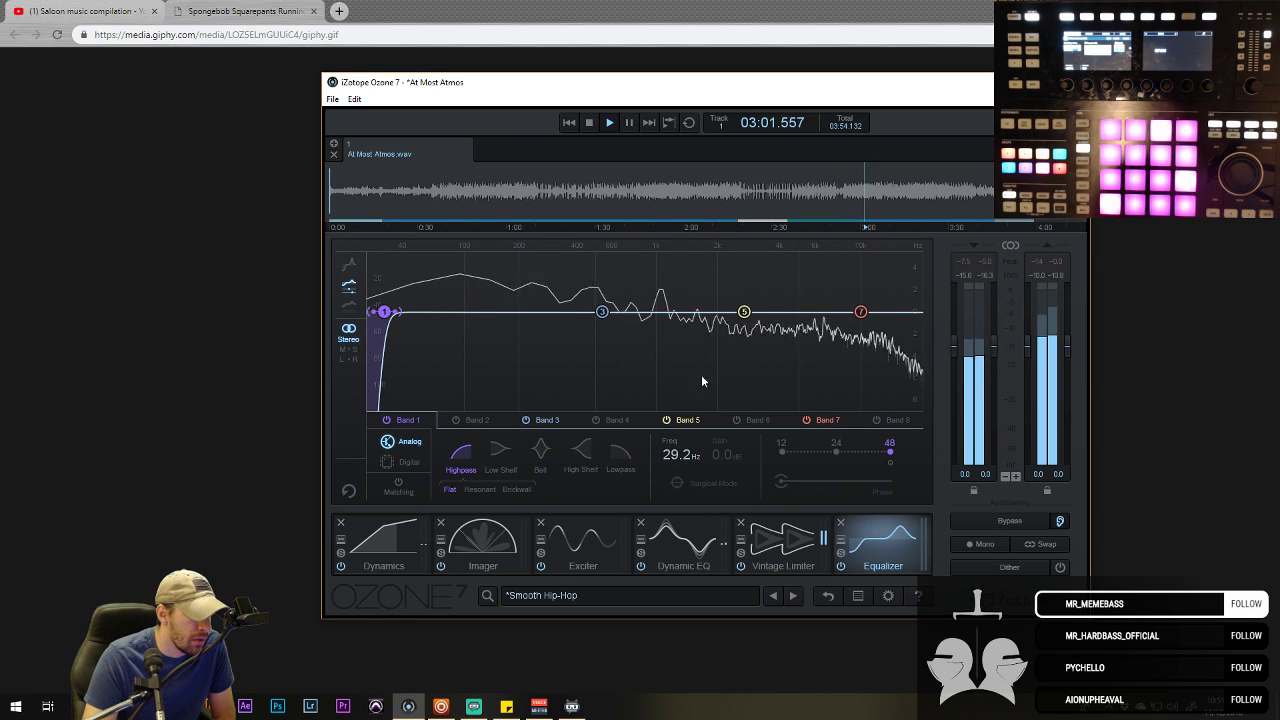
# - Save the project and listen to the mastered track from the beginning, continuing from about 1:47
pyautogui.click(463, 178)
pyautogui.click(331, 178)
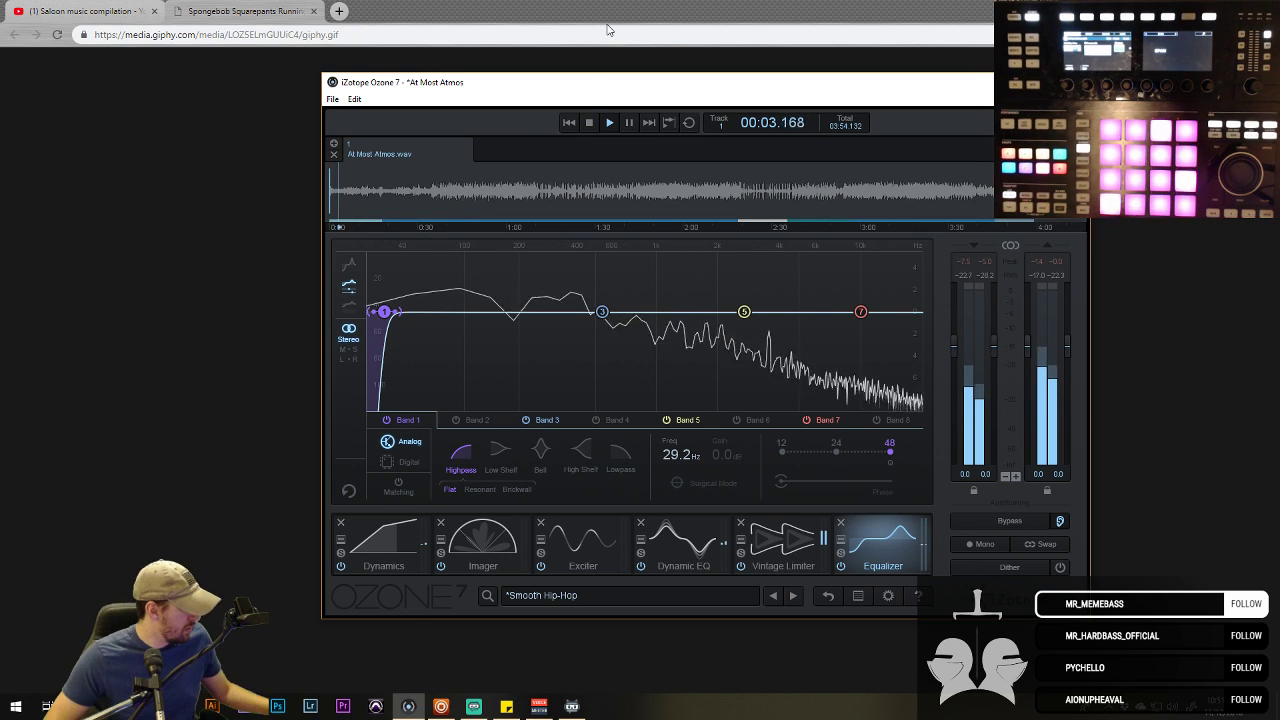
pyautogui.press('space')
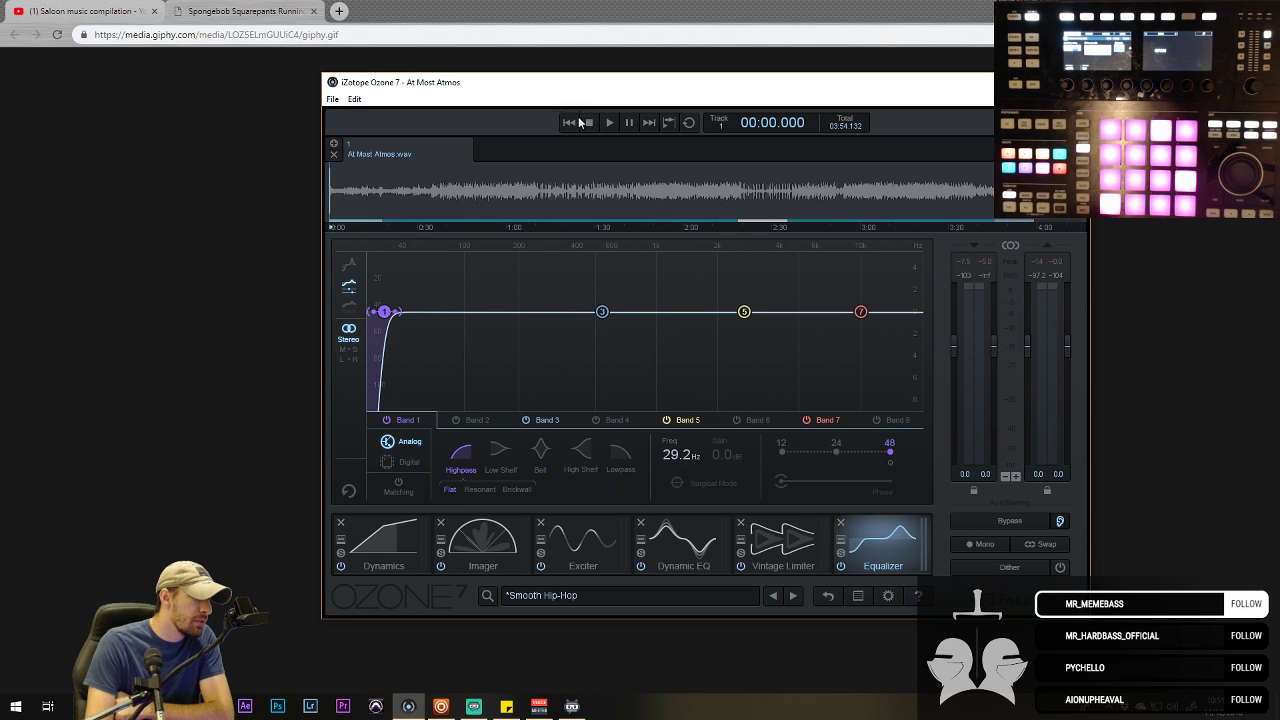
pyautogui.press('space')
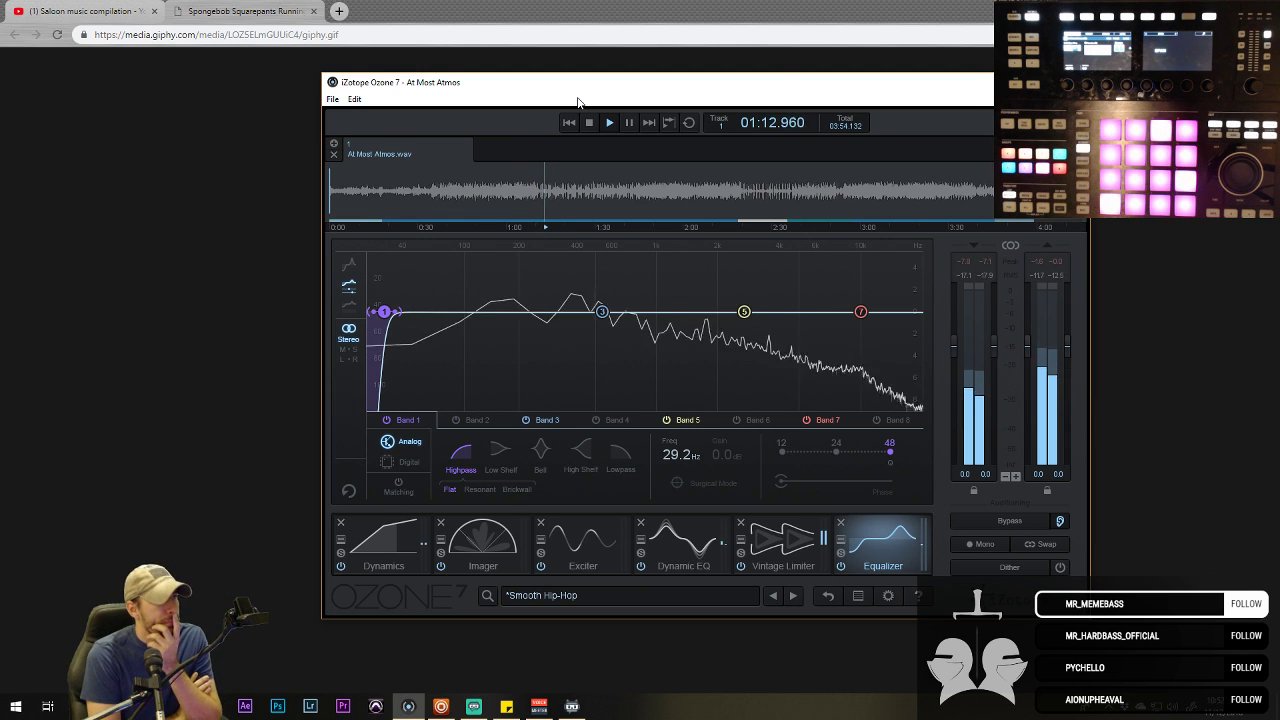
pyautogui.click(645, 195)
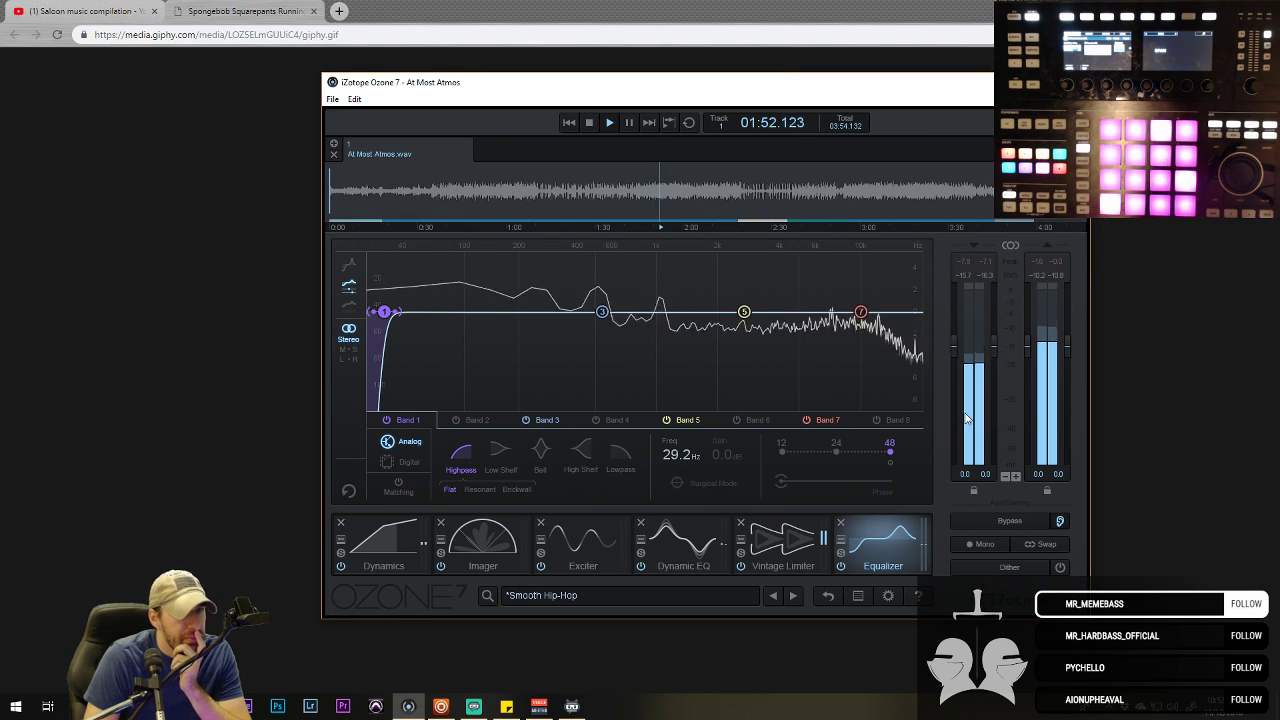
# - Set the Vintage Limiter's threshold to -4.9 dB while the track plays
pyautogui.click(803, 547)
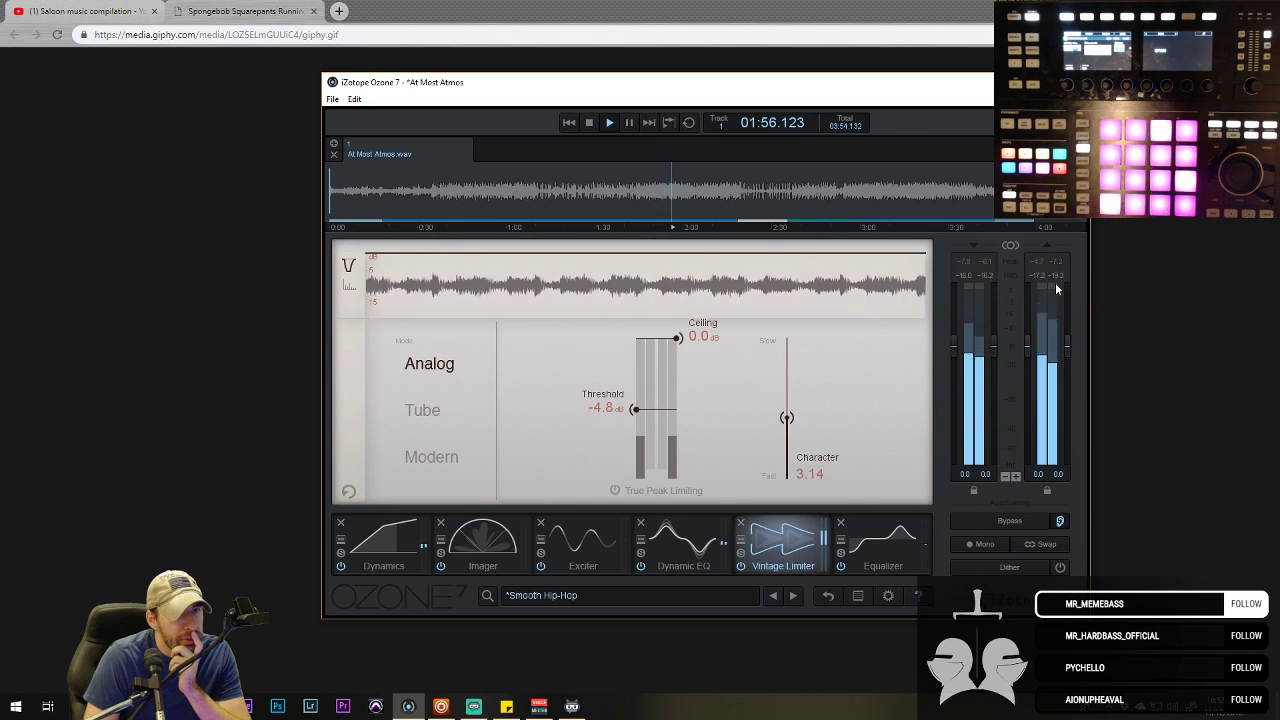
pyautogui.moveTo(634, 409); pyautogui.dragTo(636, 415)
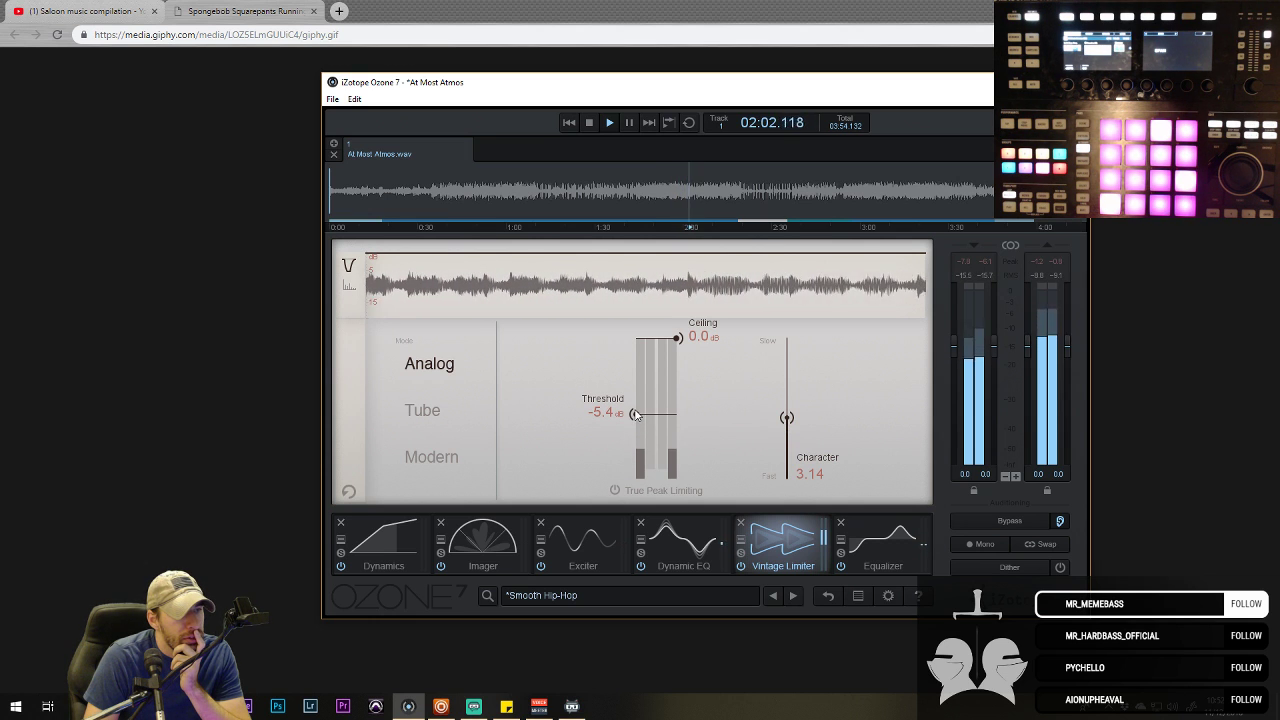
pyautogui.moveTo(635, 414); pyautogui.dragTo(636, 410)
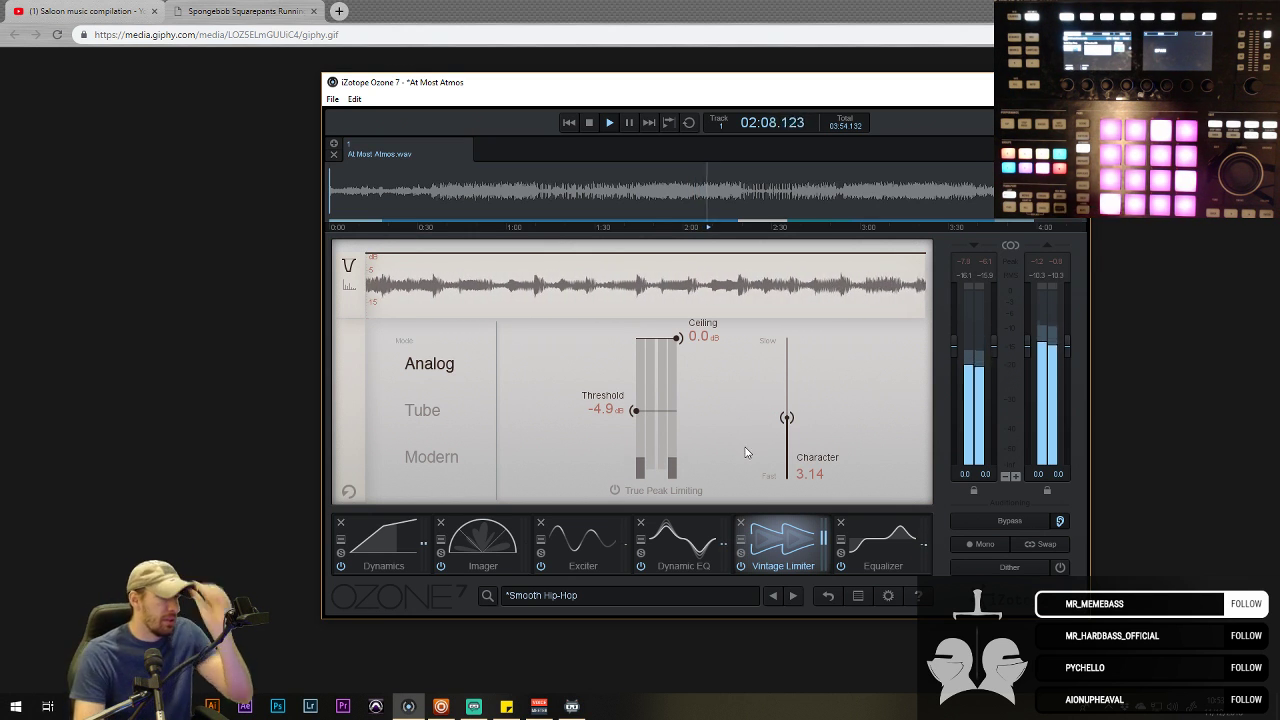
# - Audition the Vintage Limiter's Tube and Modern modes against Analog, ending on Analog, and stop playback
pyautogui.click(411, 413)
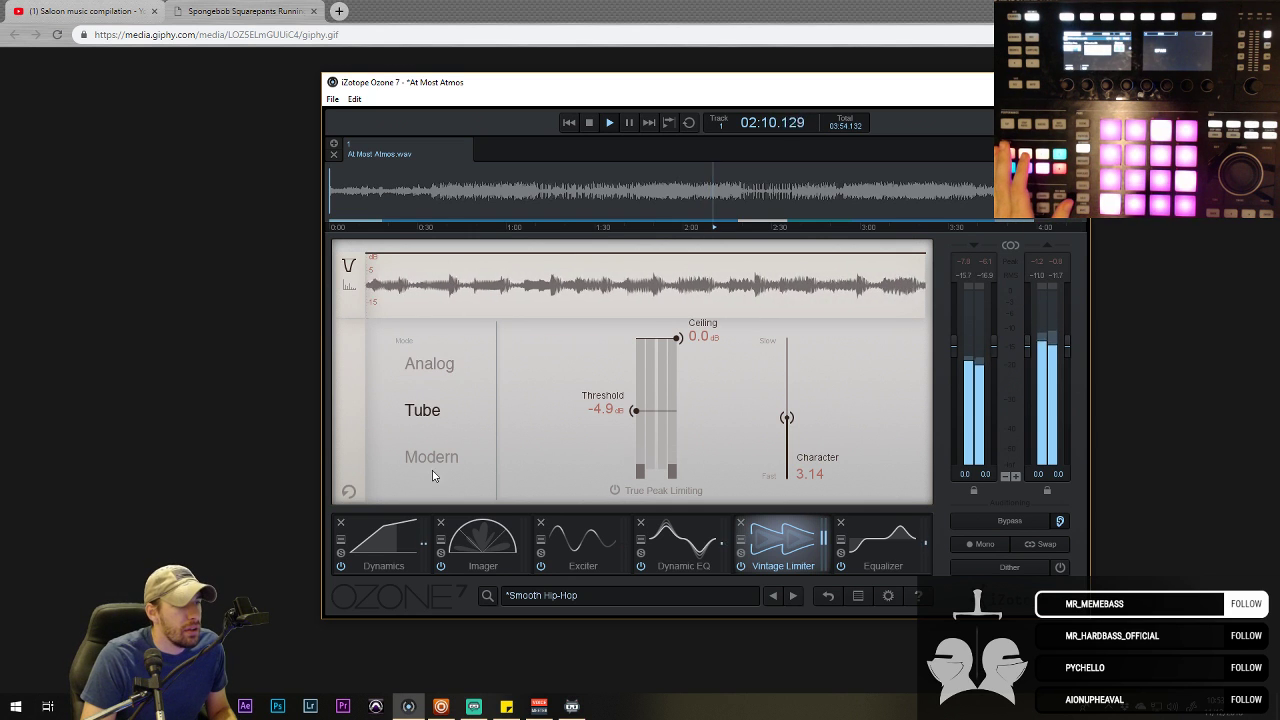
pyautogui.click(431, 460)
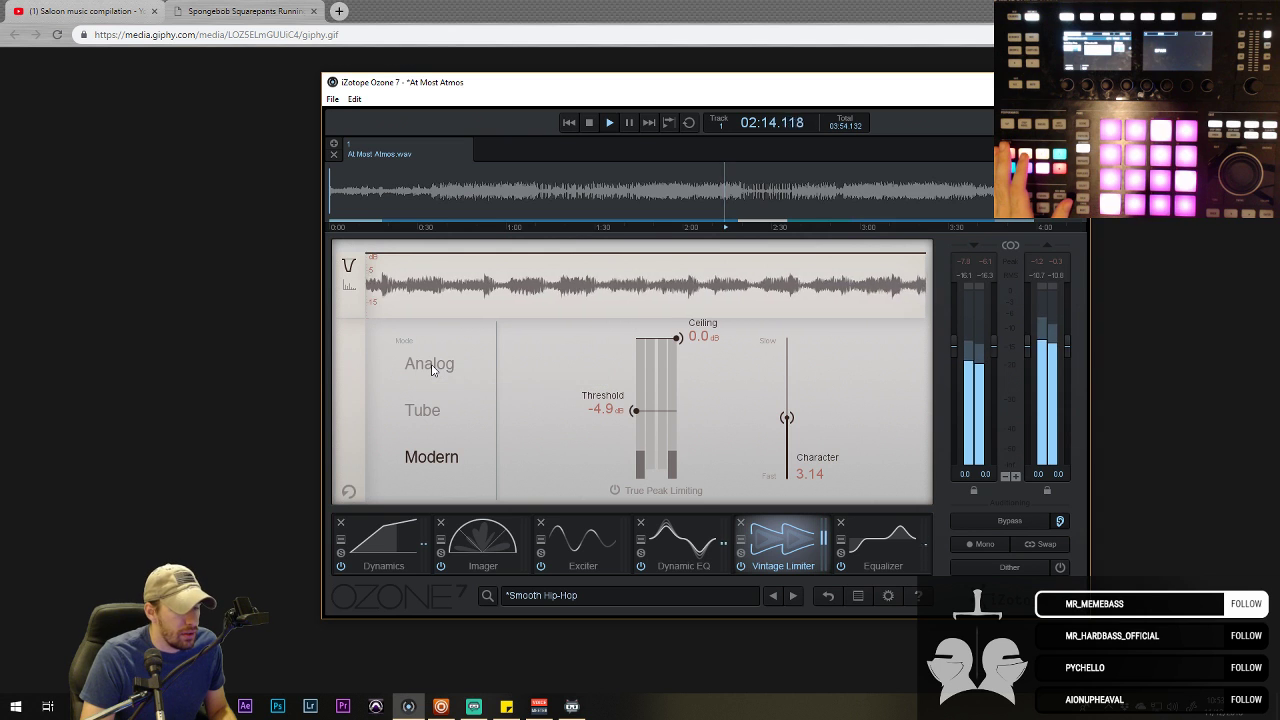
pyautogui.click(431, 368)
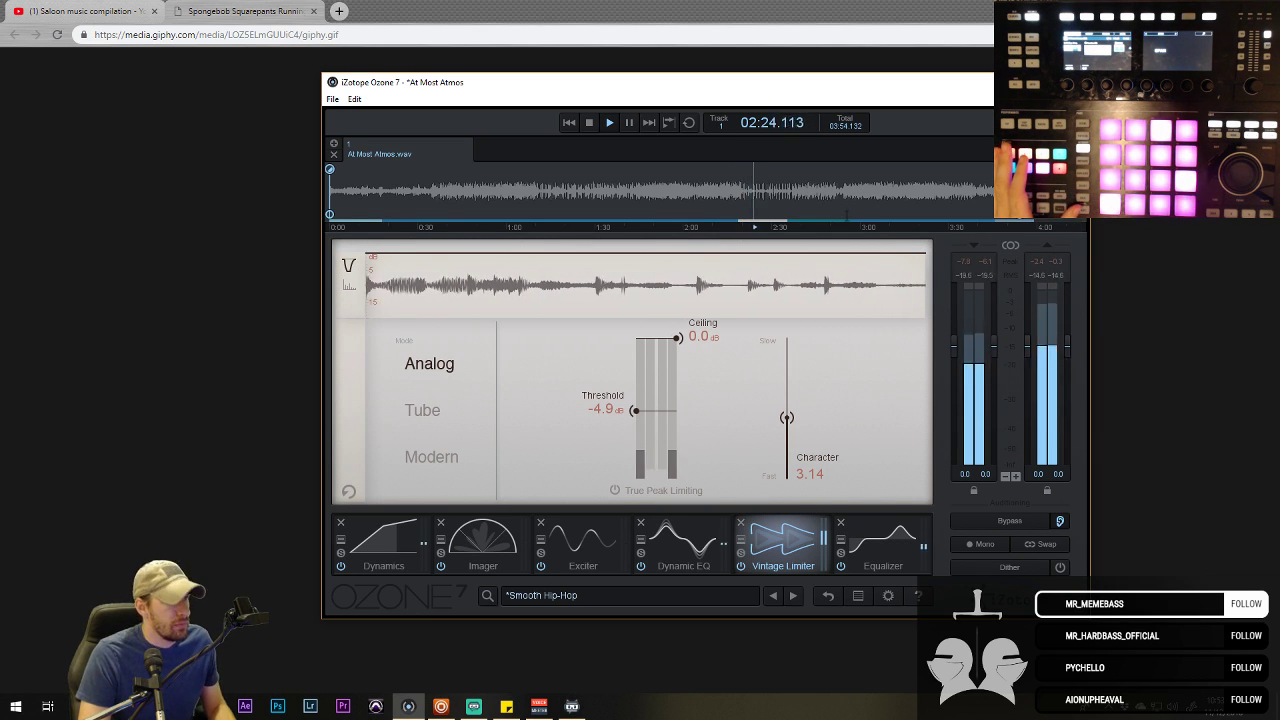
pyautogui.press('space')
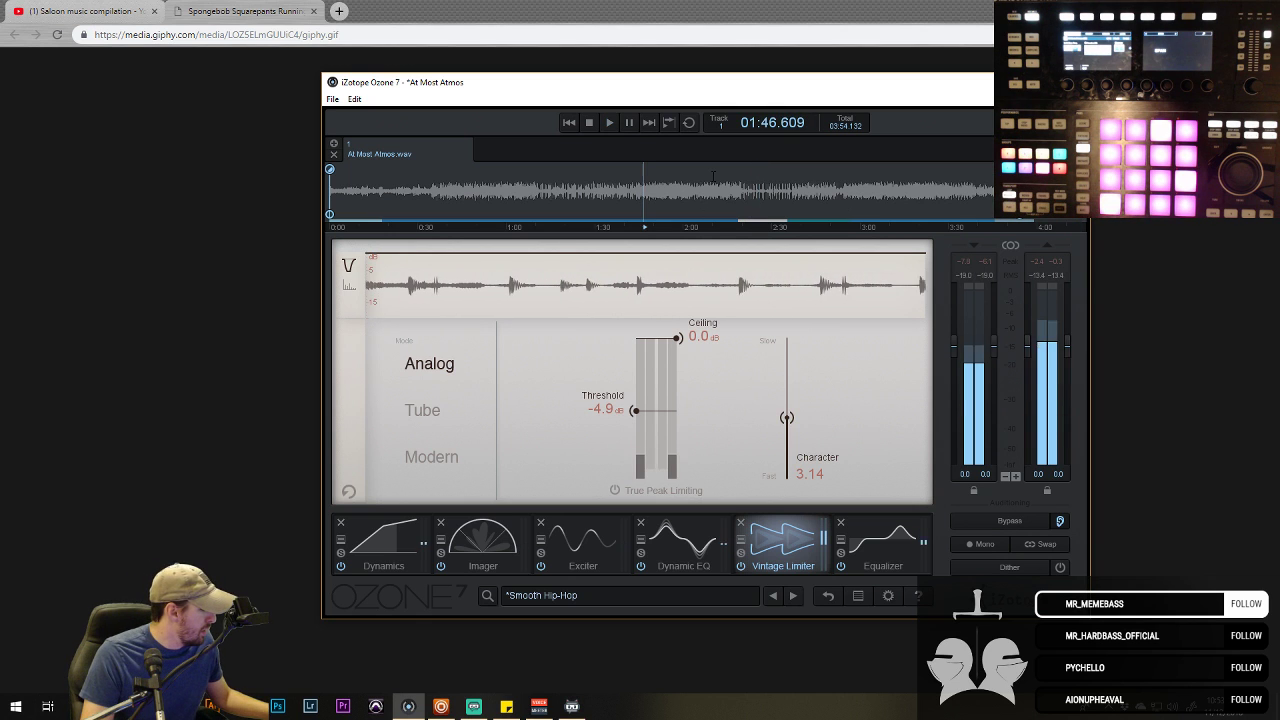
# - Export the current track At Most Atmos.wav as a WAV file with a bit depth of 24 bit
pyautogui.click(332, 99)
pyautogui.click(406, 232)
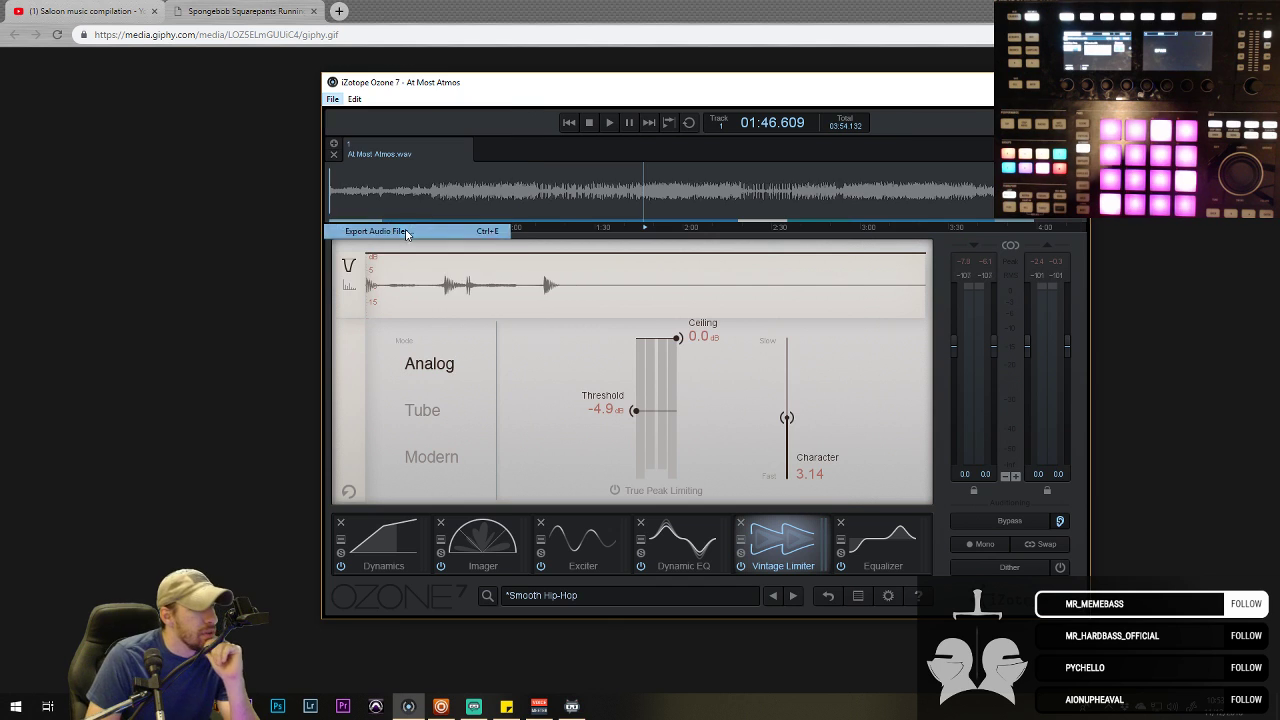
pyautogui.click(691, 411)
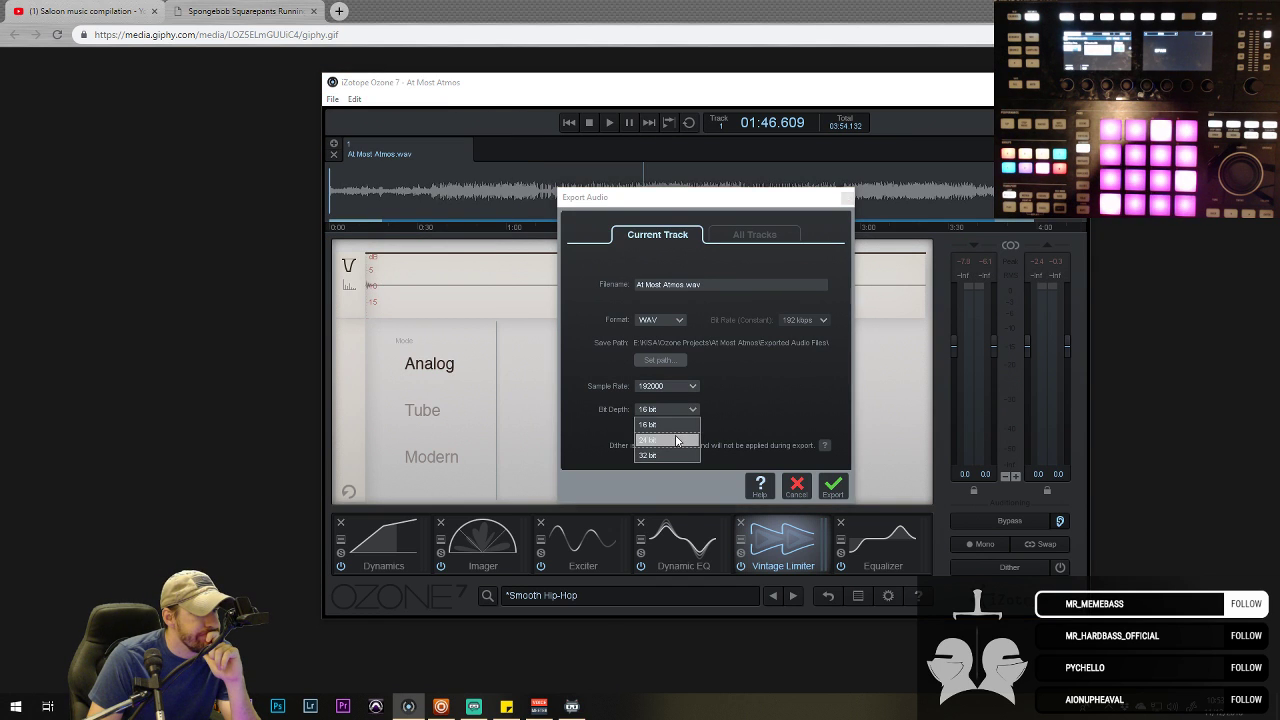
pyautogui.click(665, 438)
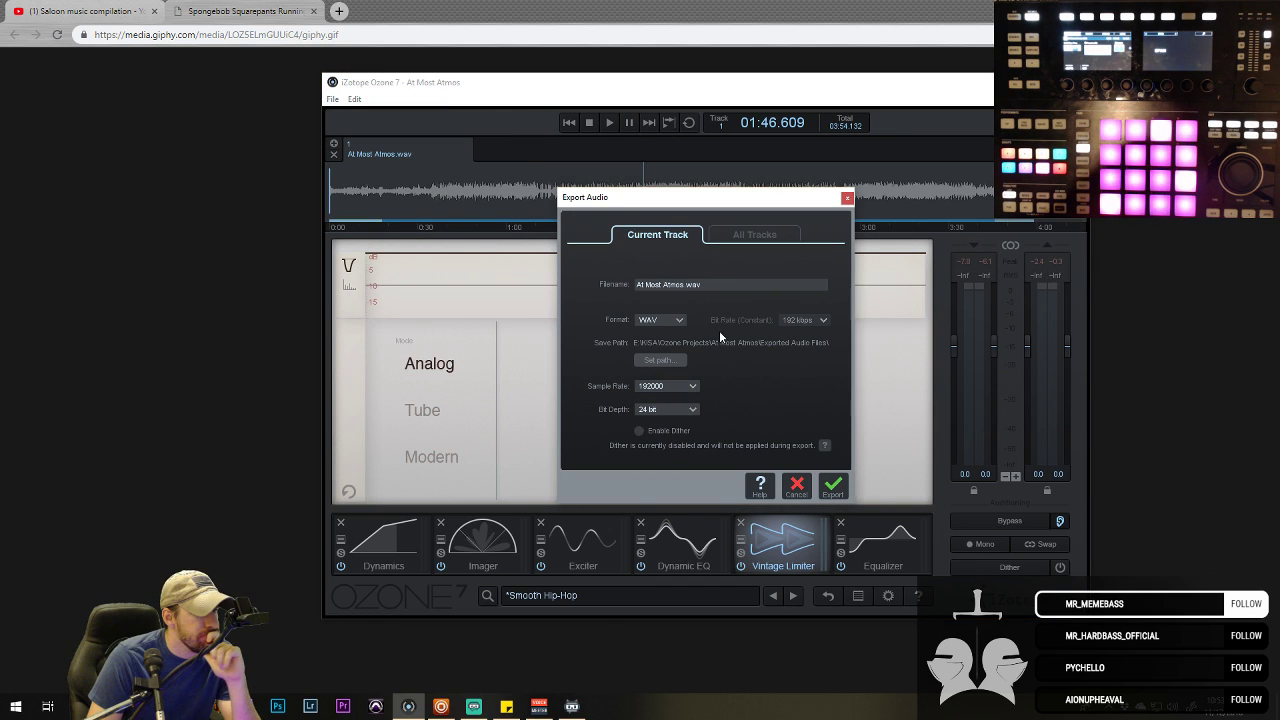
pyautogui.click(833, 487)
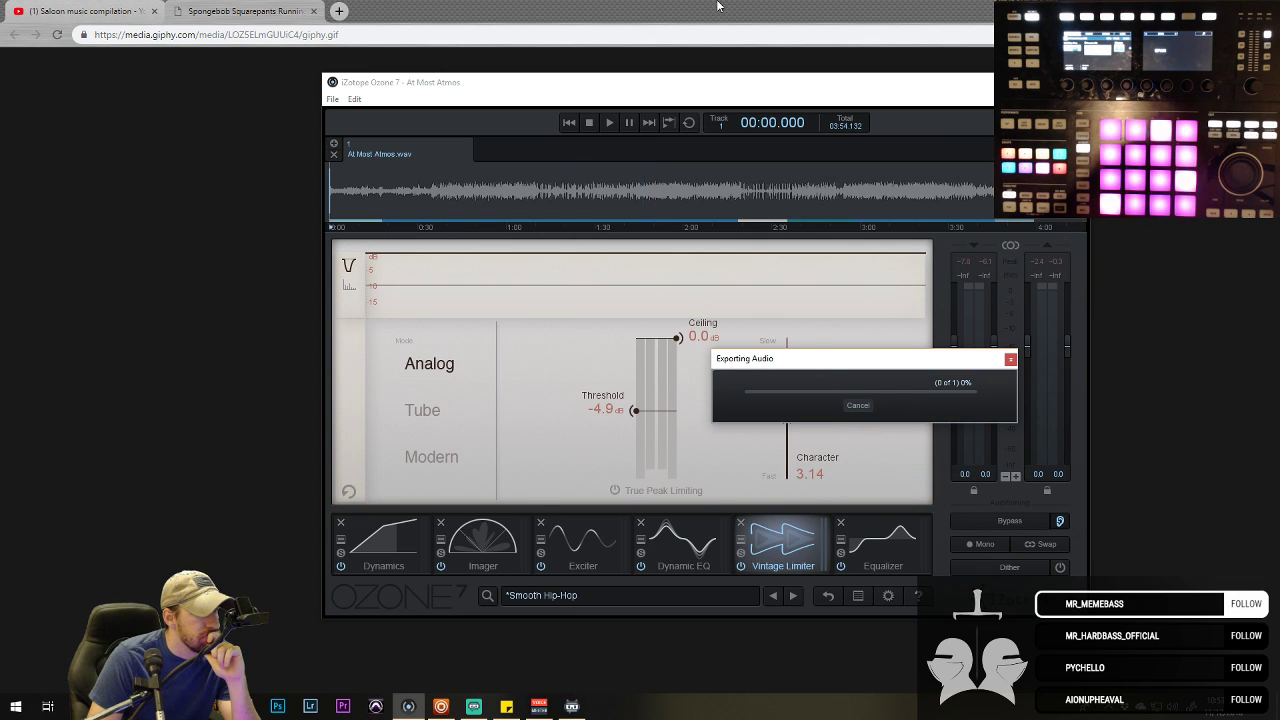
# - Switch to the browser, resume the saloon music video, and place the GIF page in a small window beside the export progress
pyautogui.hotkey('alt', 'Tab')
pyautogui.click(85, 11)
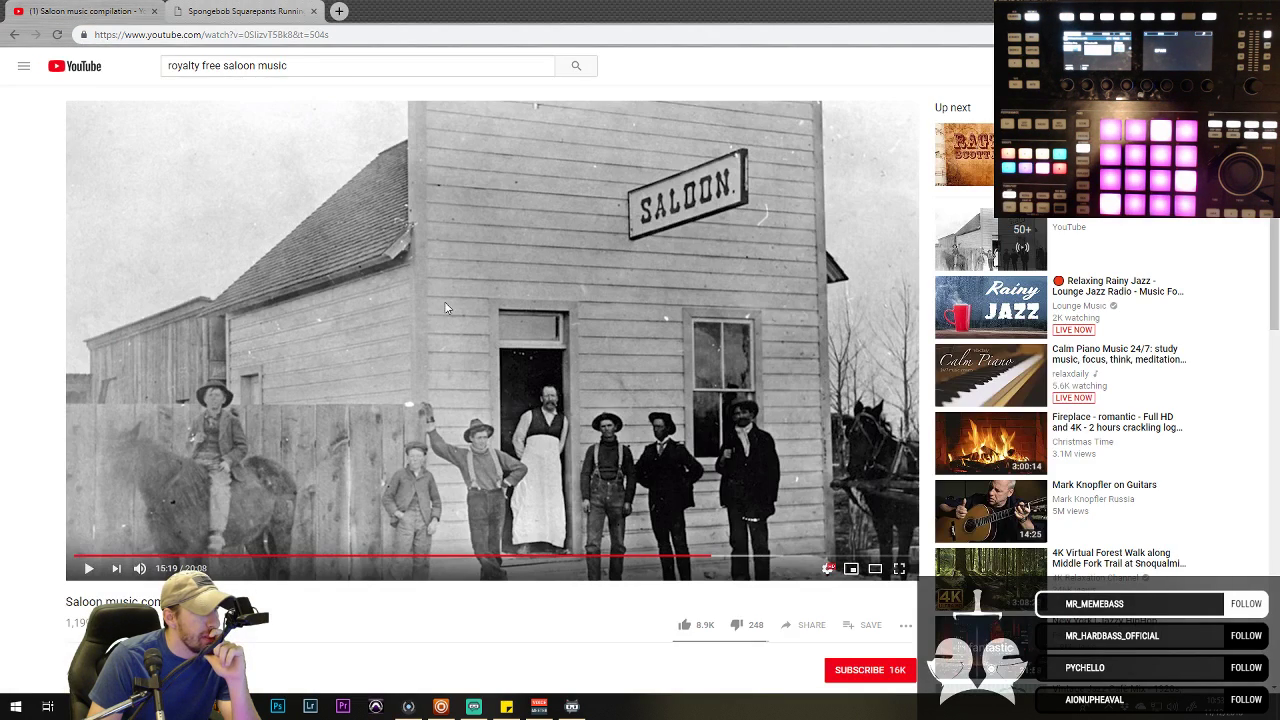
pyautogui.hotkey('ctrl', 'Tab')
pyautogui.moveTo(836, 12); pyautogui.dragTo(964, 142)
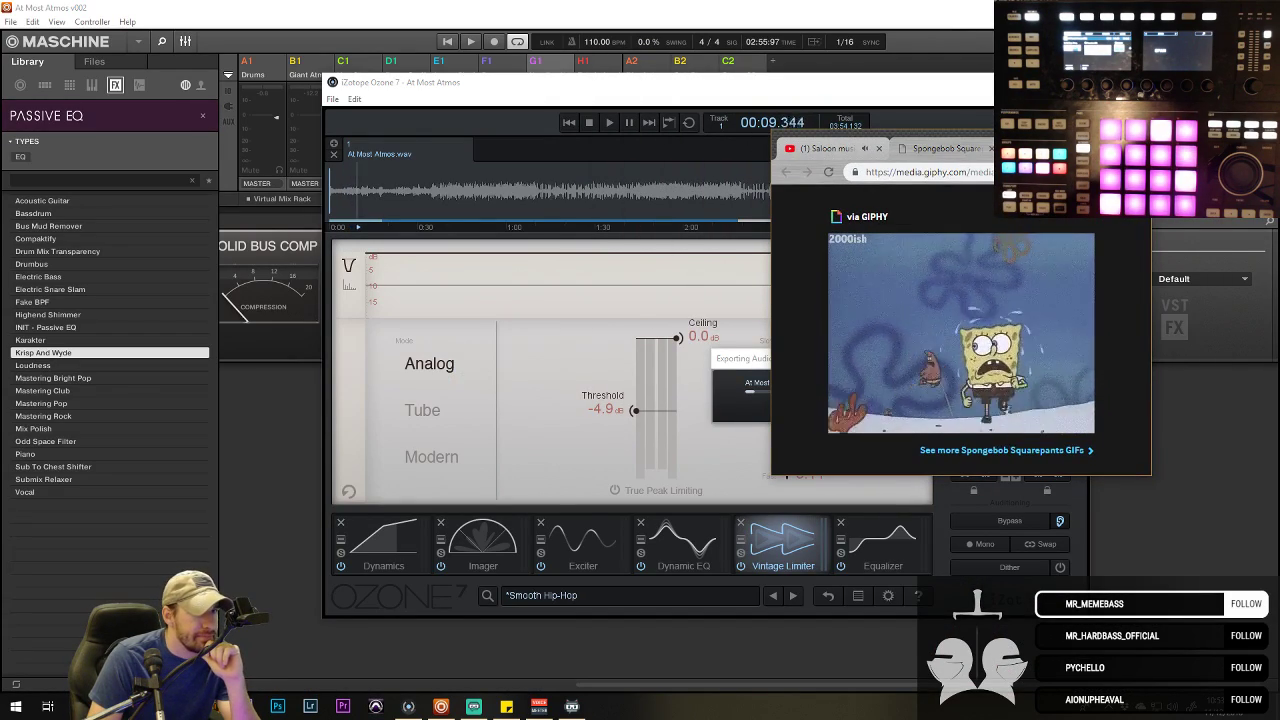
pyautogui.click(408, 706)
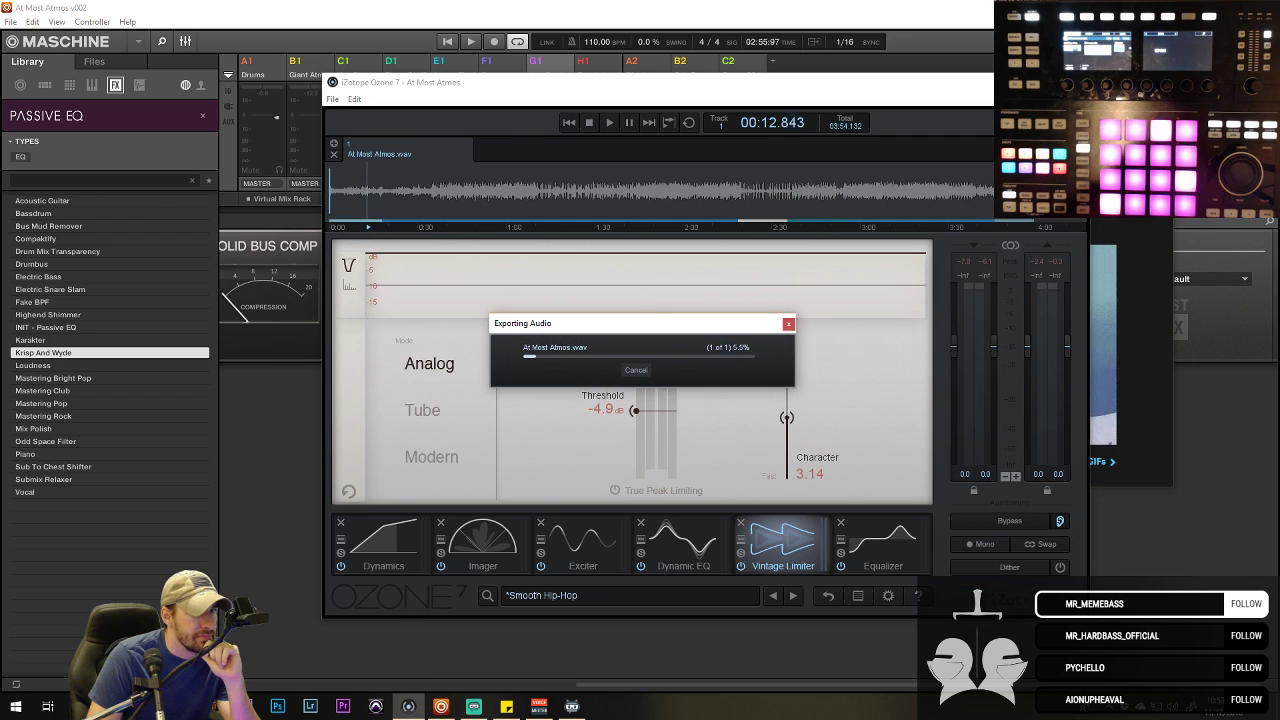
pyautogui.moveTo(1150, 150); pyautogui.dragTo(1196, 146)
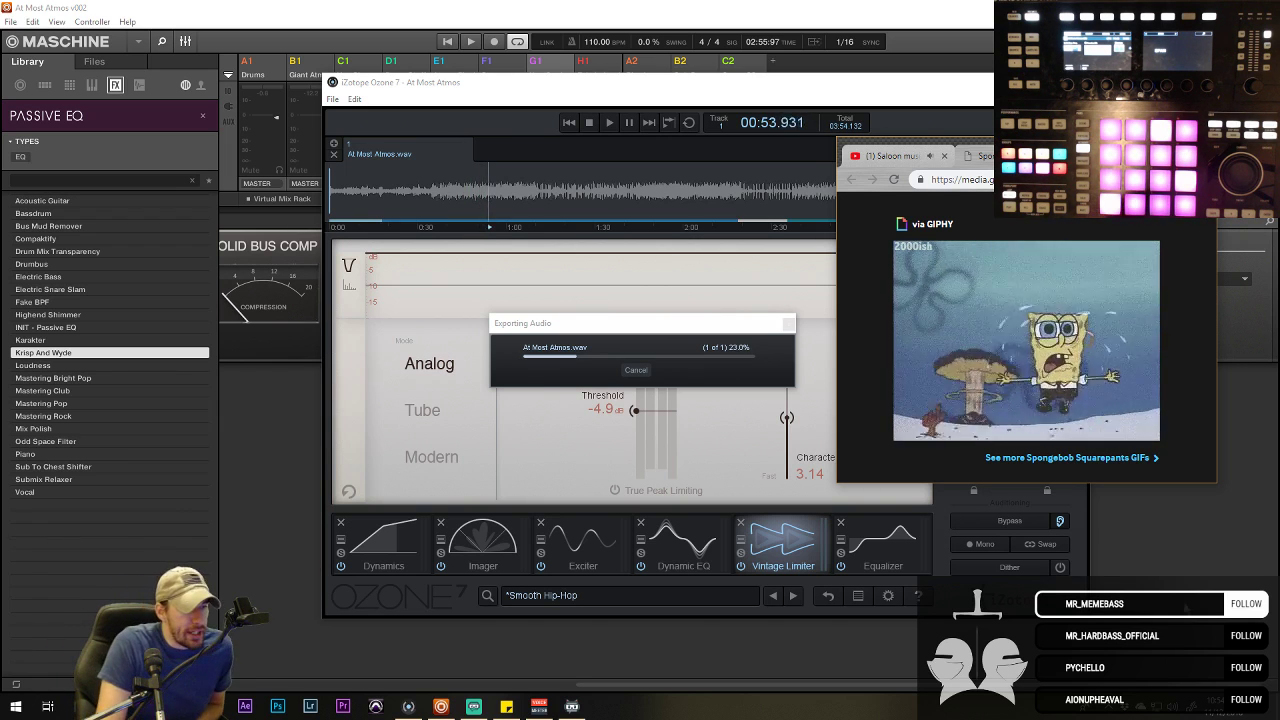
# - Switch to Maschine, open the recent project Butts McGee v002, and return to Ozone's export progress while it loads
pyautogui.click(441, 706)
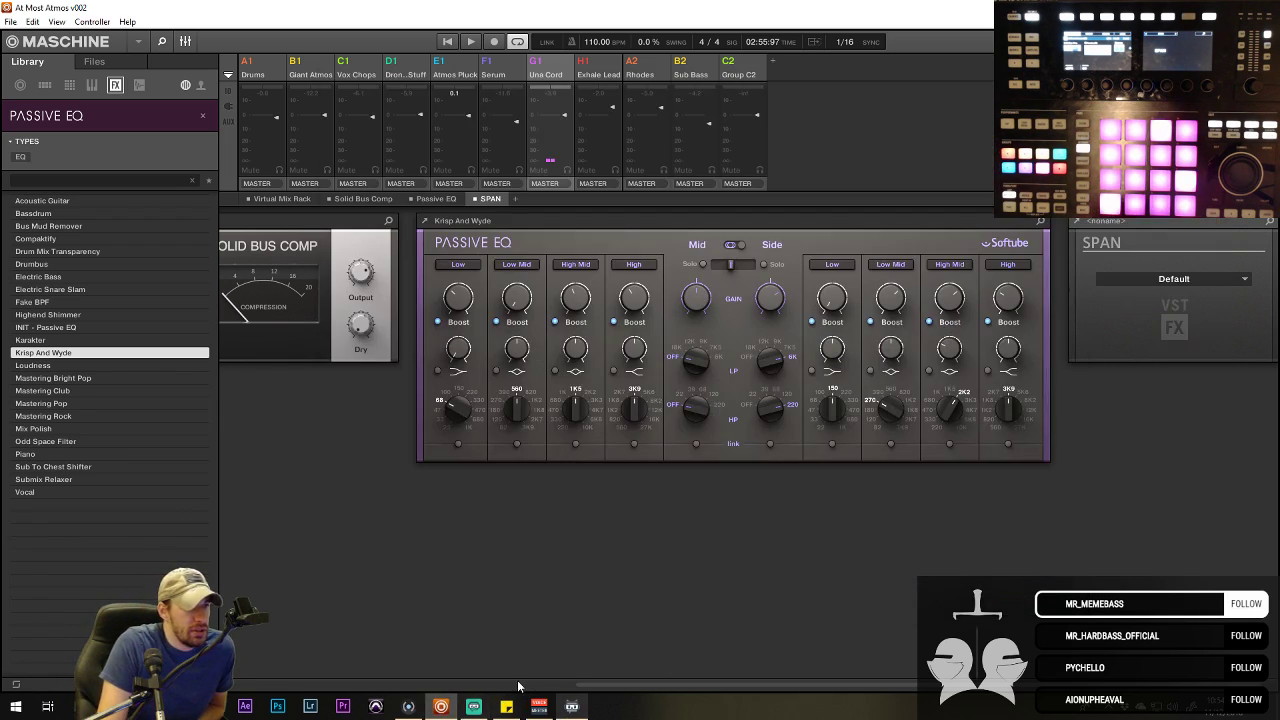
pyautogui.click(9, 22)
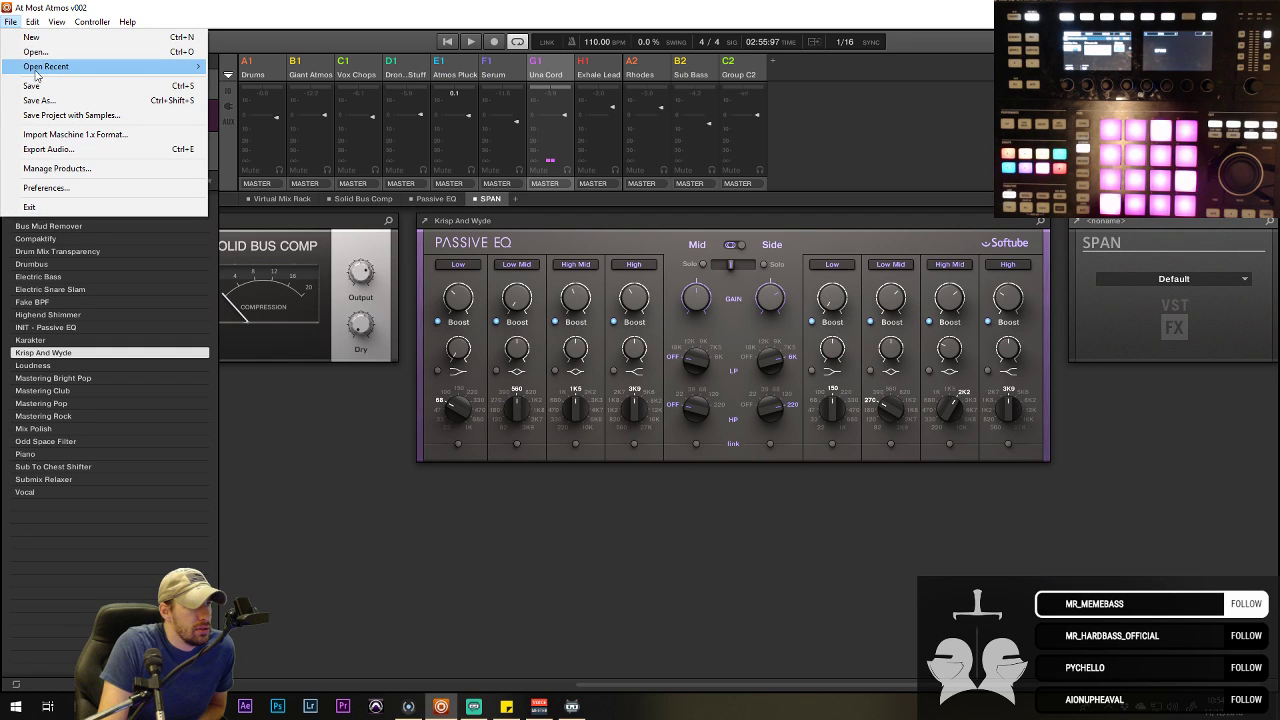
pyautogui.moveTo(50, 67)
pyautogui.click(286, 80)
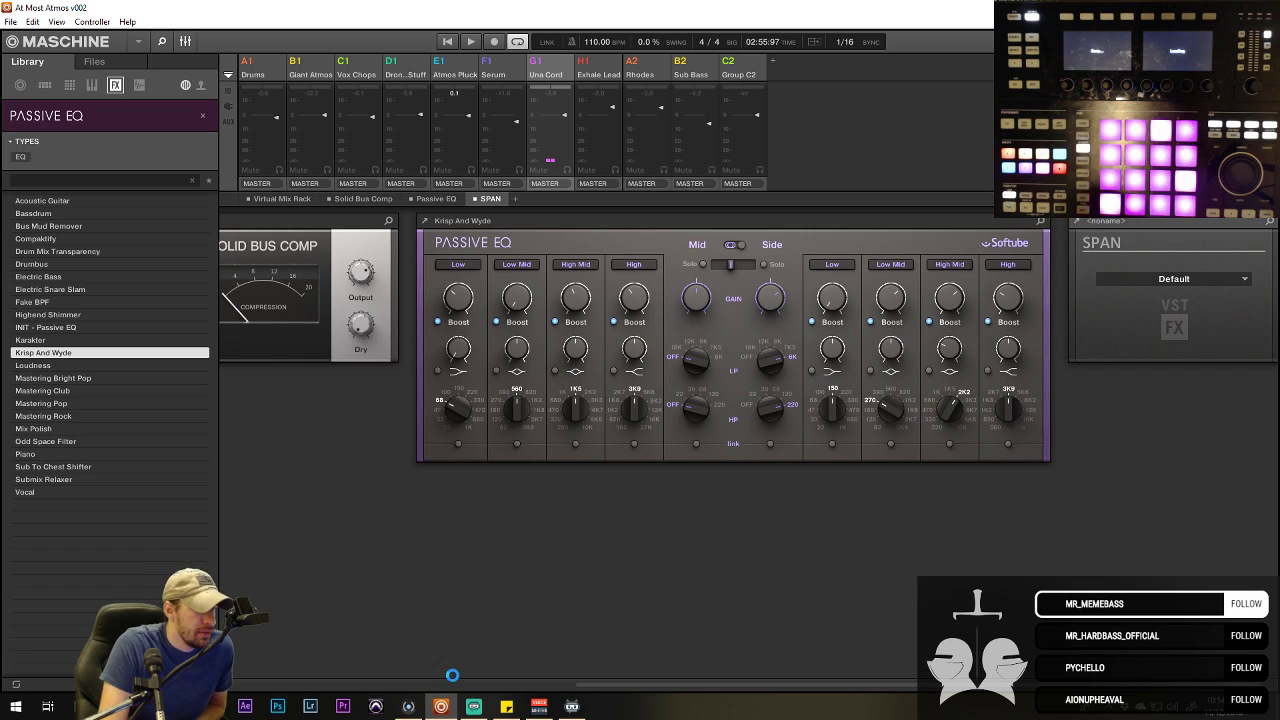
pyautogui.moveTo(441, 706)
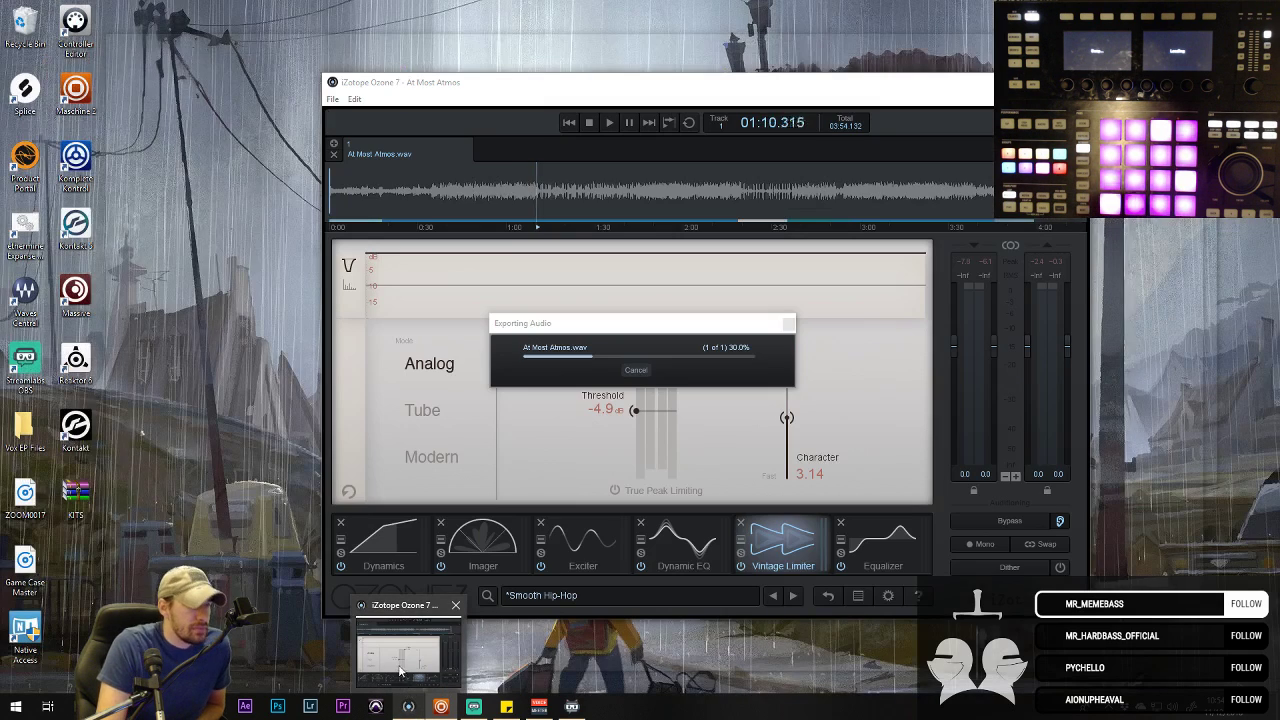
pyautogui.click(397, 656)
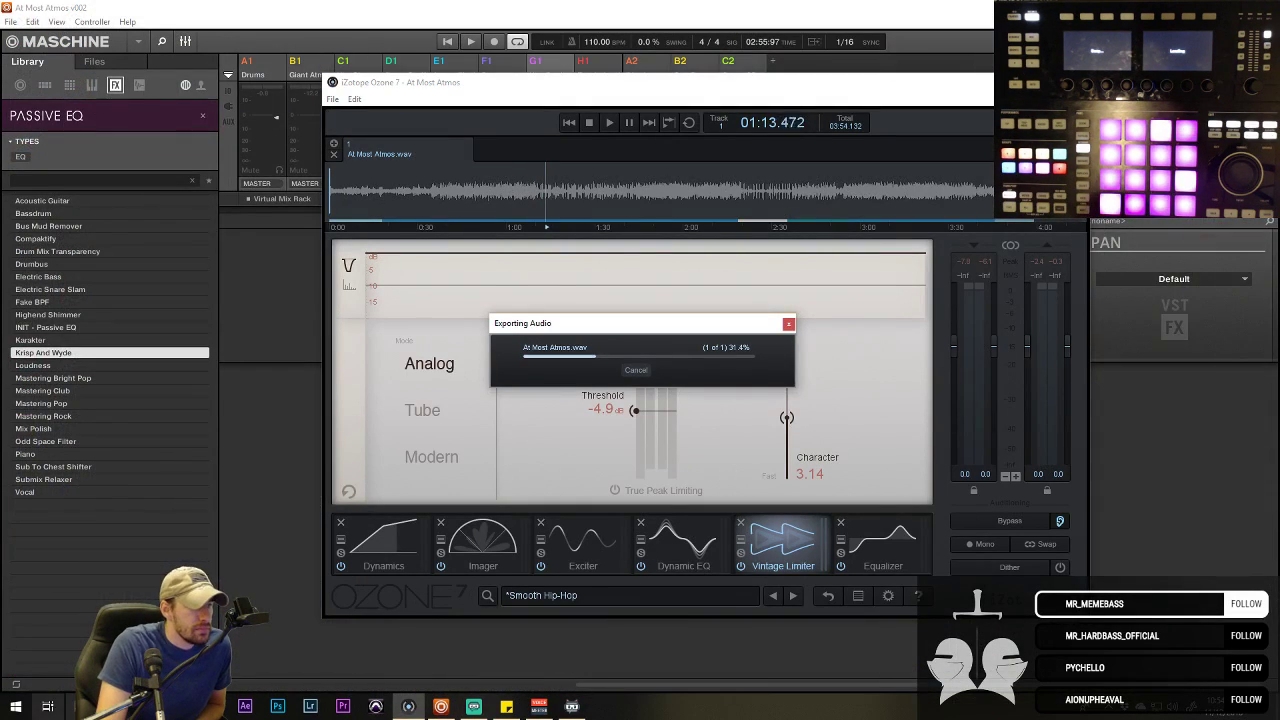
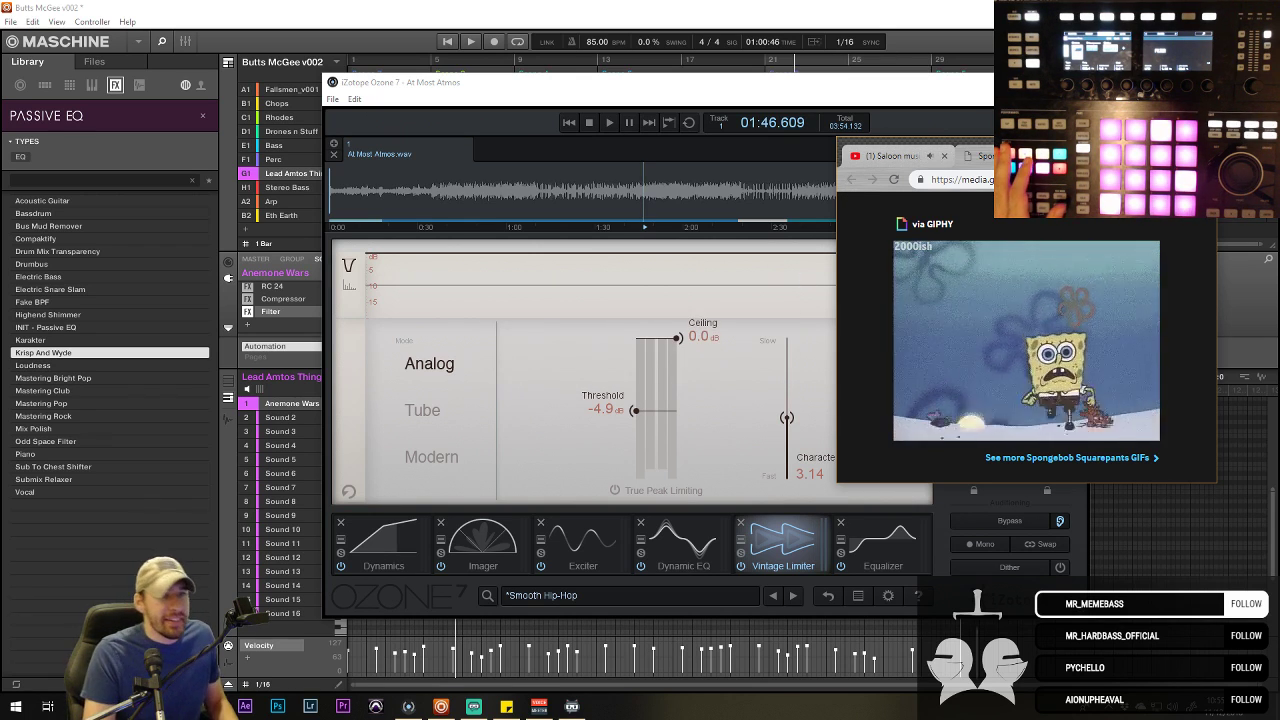
# - Close the saloon music video page and bring Ozone back to the front
pyautogui.click(862, 157)
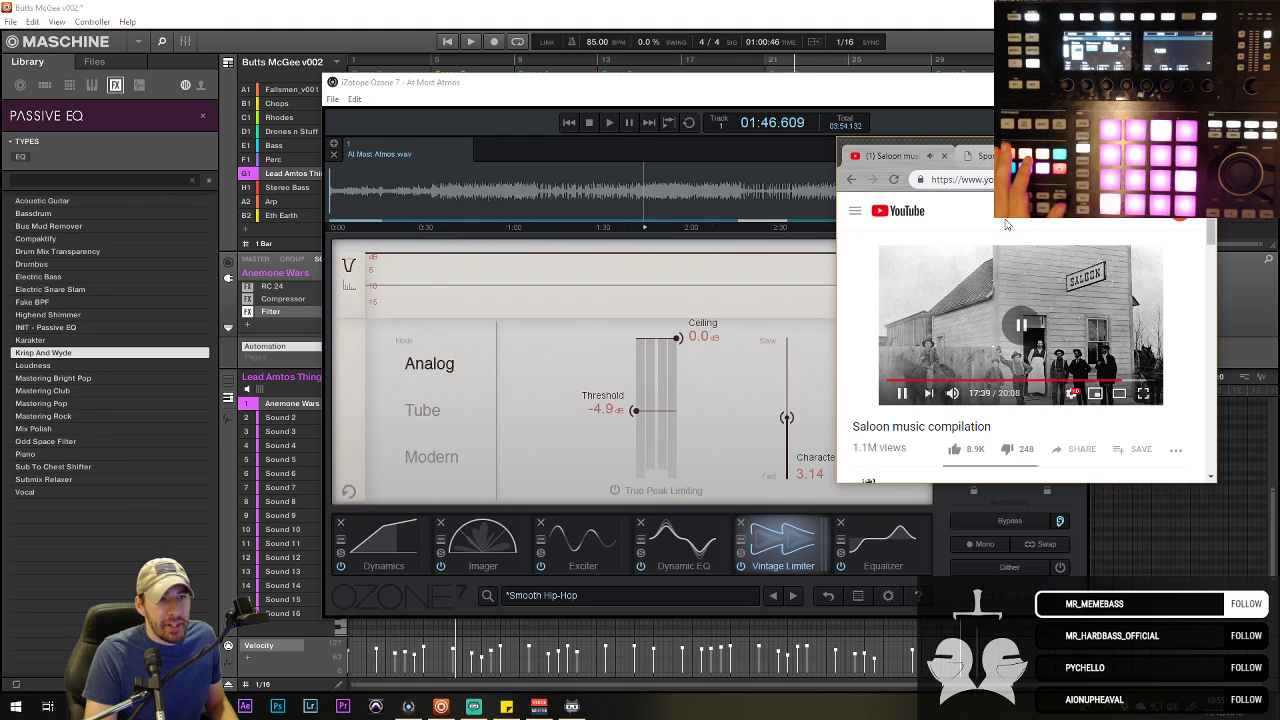
pyautogui.click(944, 156)
pyautogui.click(870, 87)
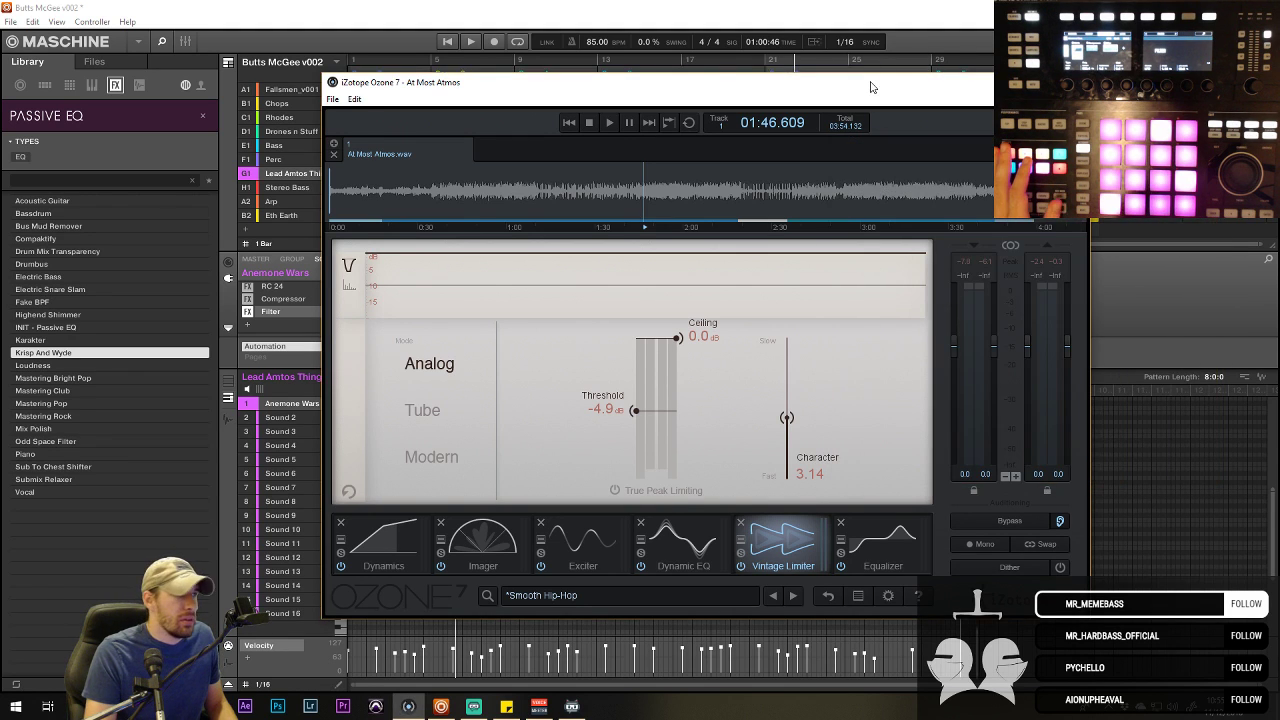
# - Switch to Maschine and examine the A1 drum pattern and the full Stereo Bass Pattern 1 while the arrangement plays
pyautogui.click(606, 5)
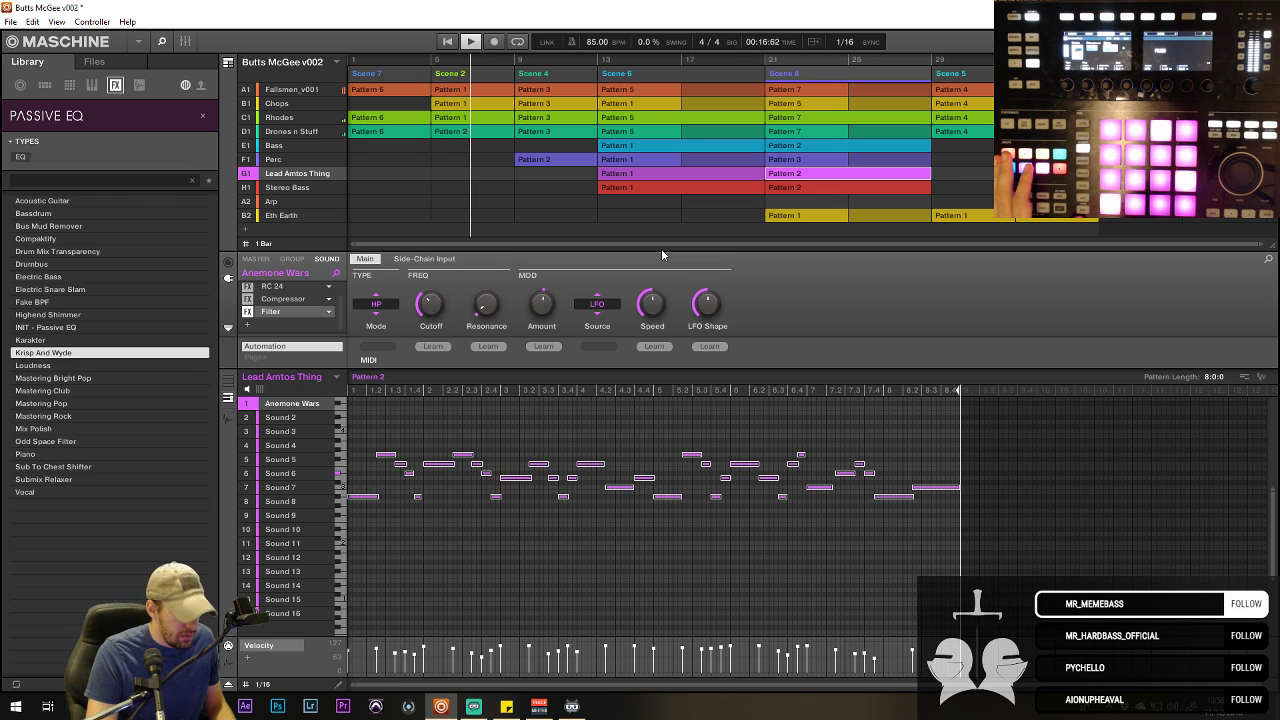
pyautogui.click(288, 90)
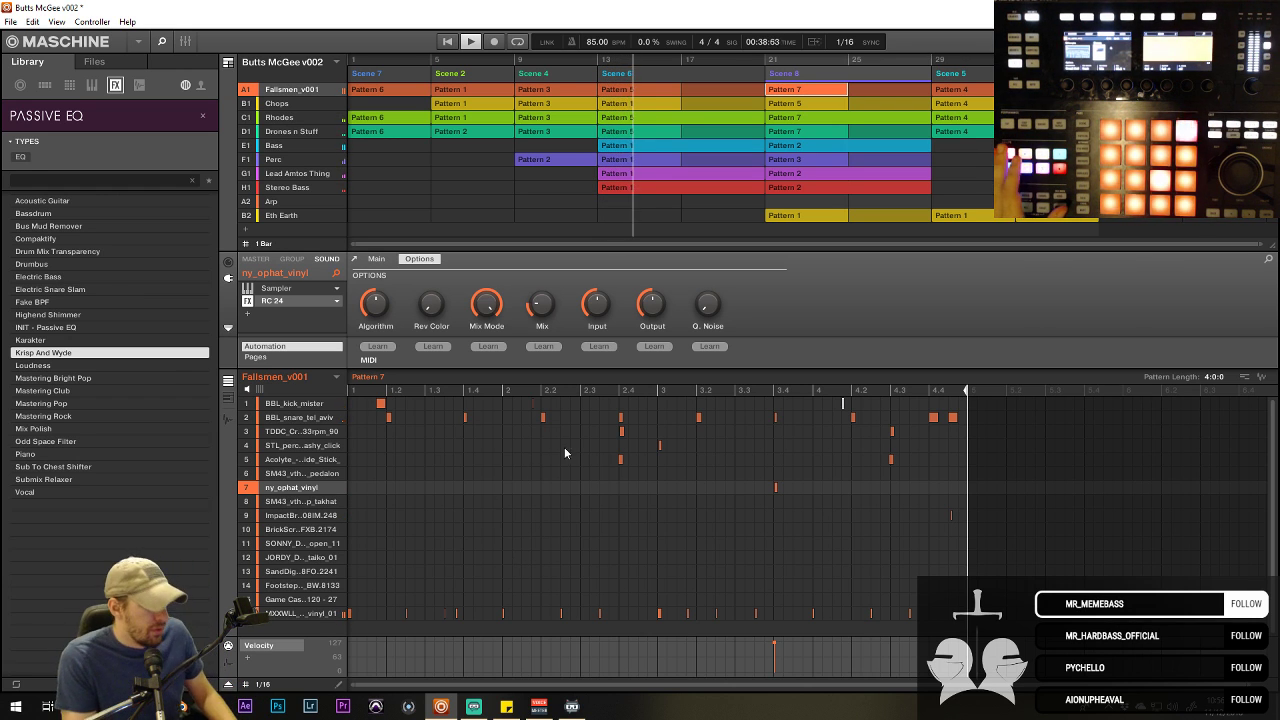
pyautogui.click(668, 171)
pyautogui.click(662, 188)
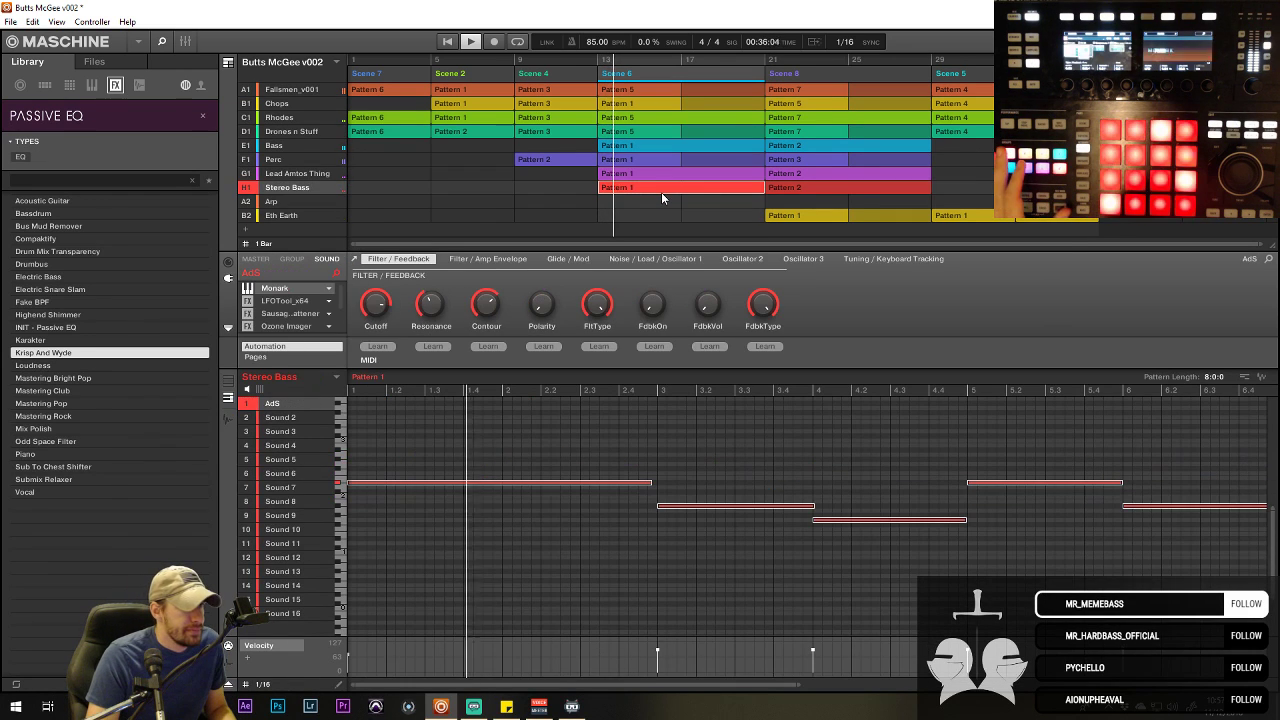
pyautogui.scroll(-2, 580, 605)
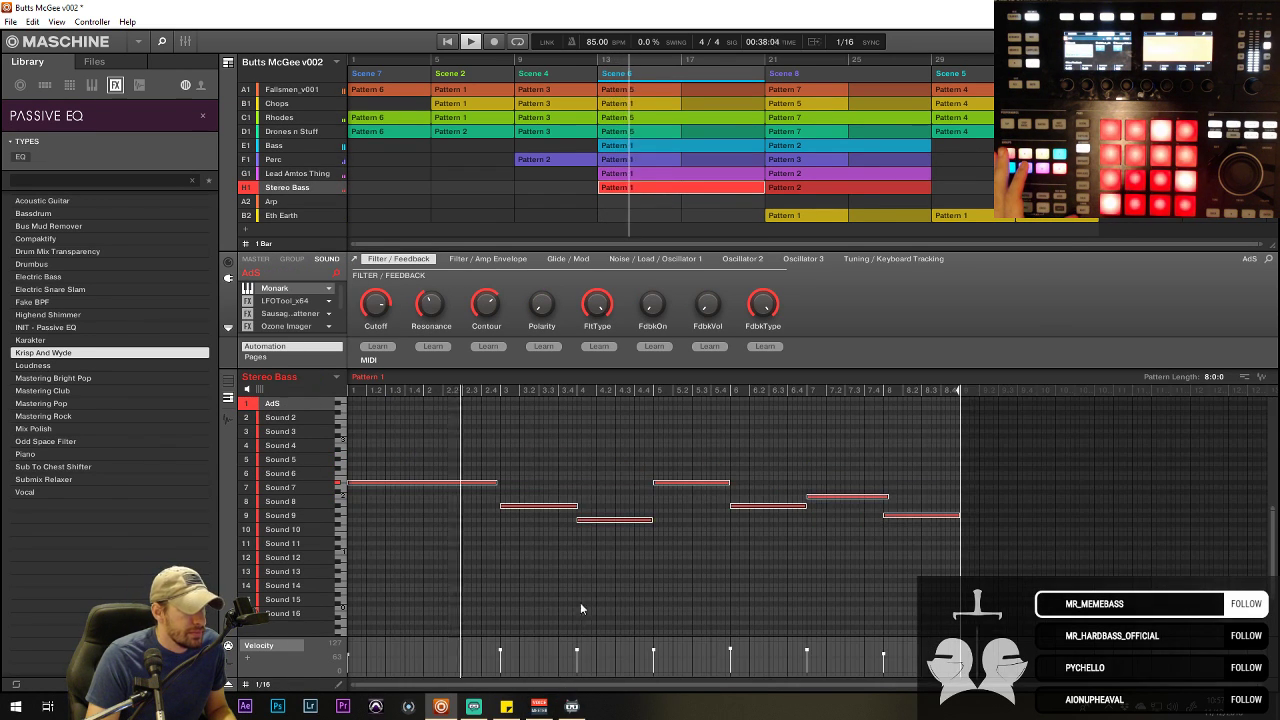
# - Mute the Lead Amtos Thing group and select the Rhodes group to show its Pattern 5
pyautogui.click(246, 176)
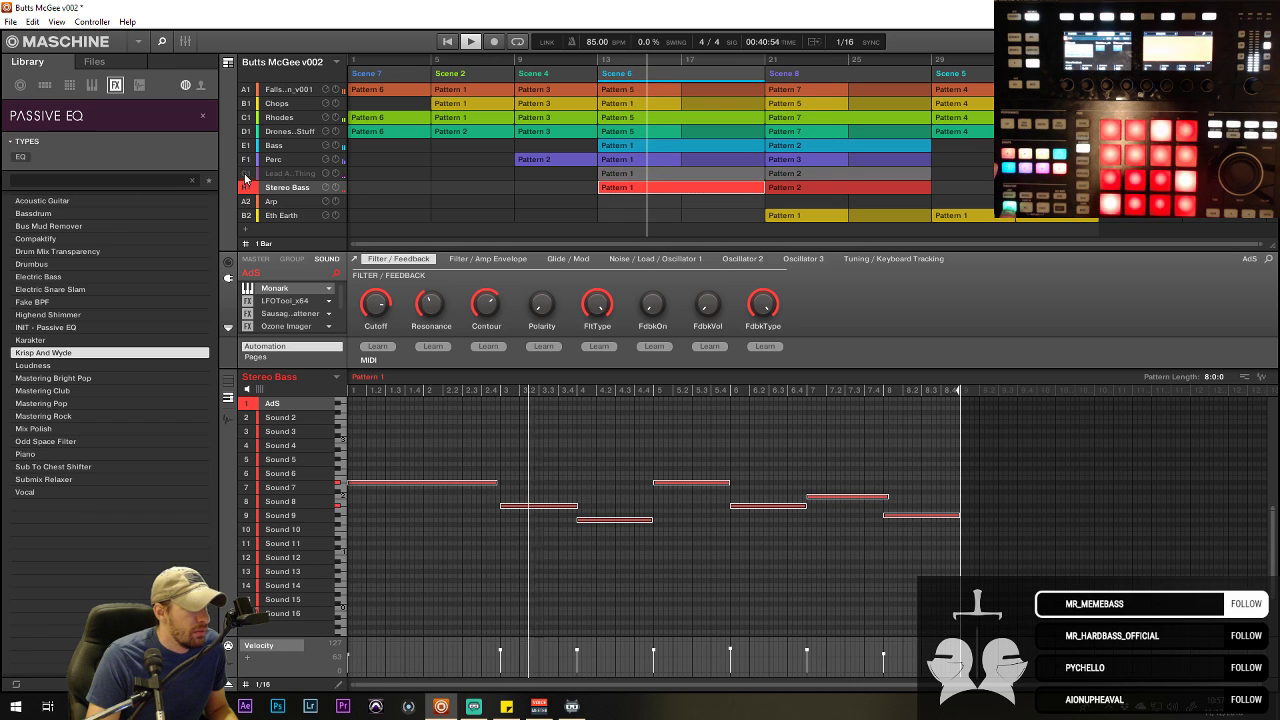
pyautogui.click(285, 117)
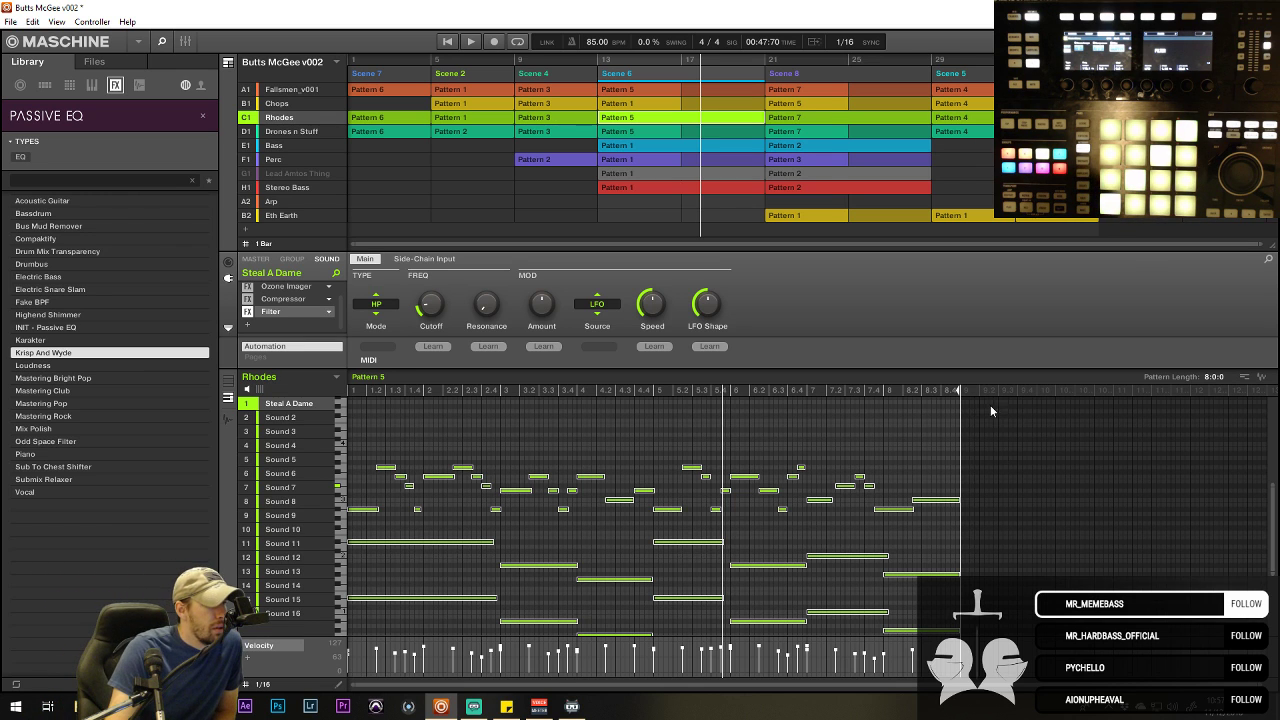
# - Check in the MIDI preferences that the AKM320 keyboard is enabled as an input device
pyautogui.click(10, 20)
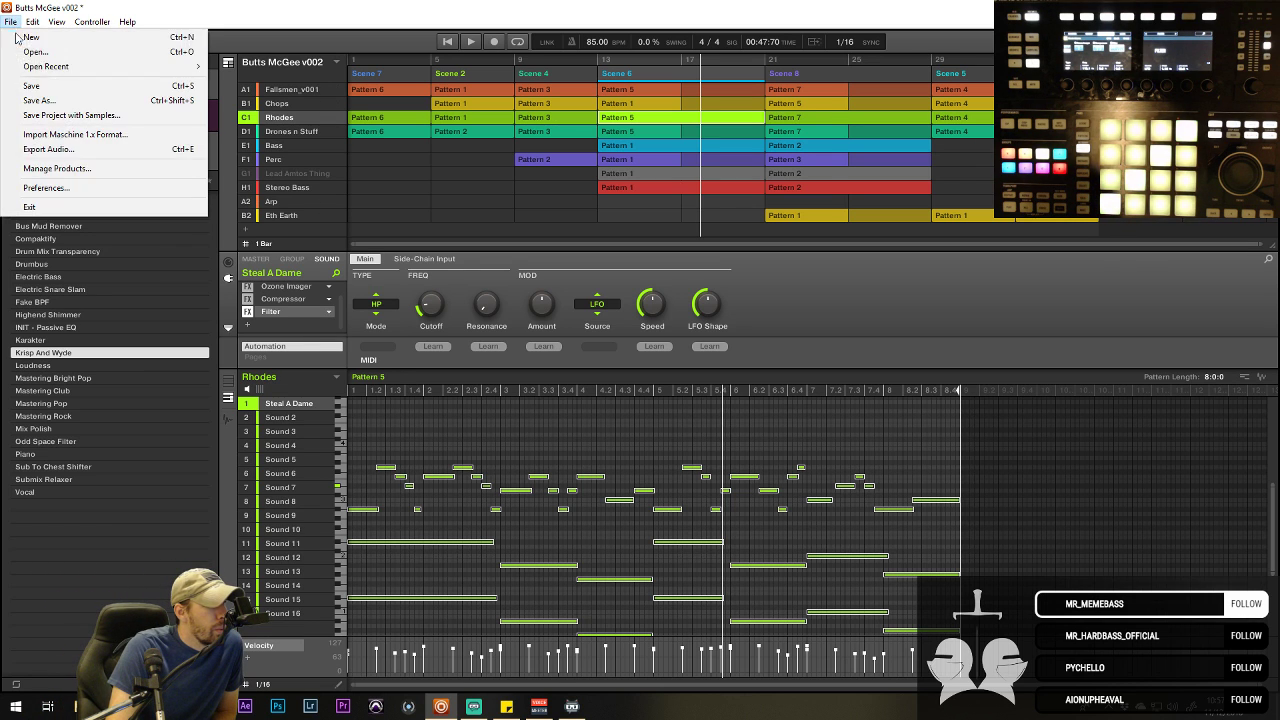
pyautogui.click(45, 188)
pyautogui.click(472, 211)
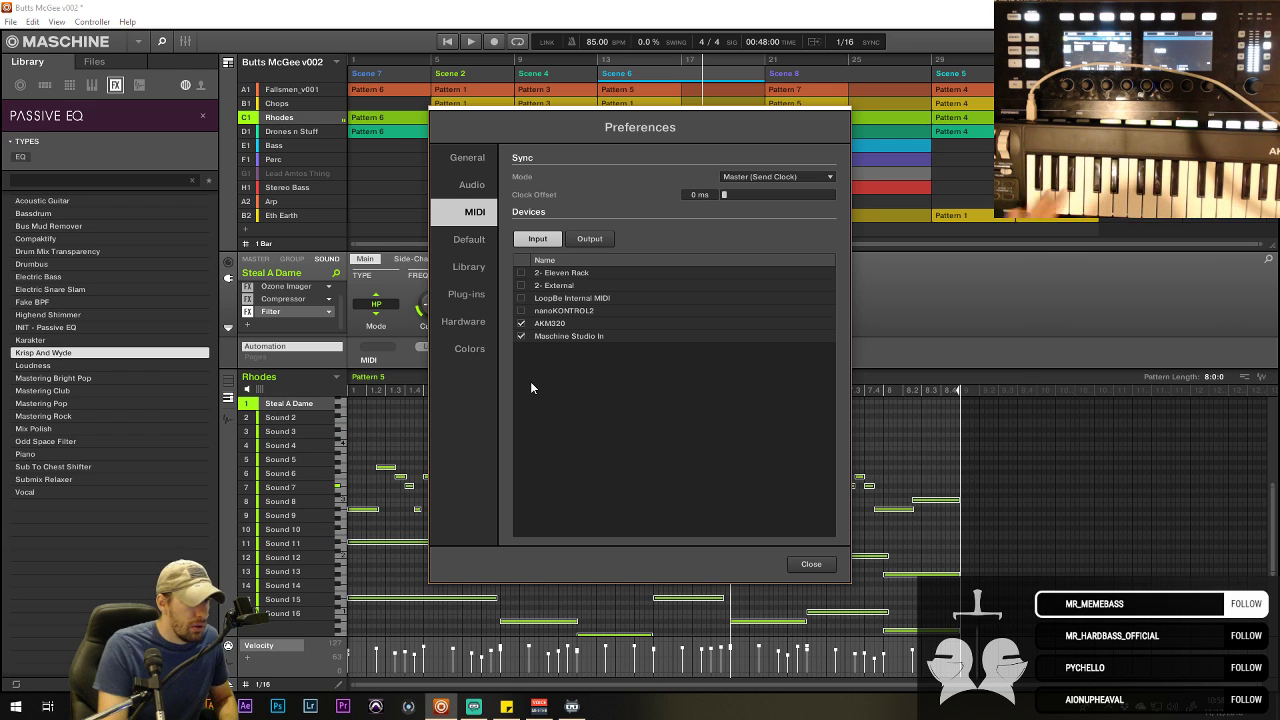
pyautogui.click(811, 564)
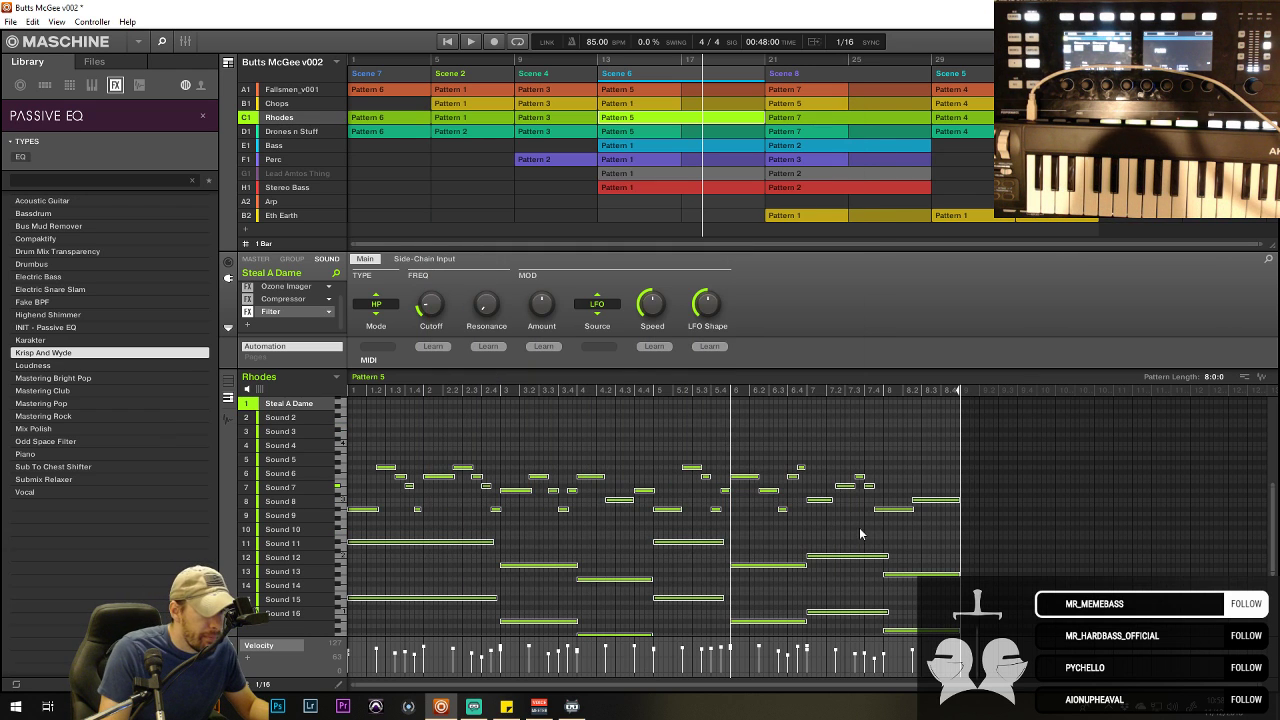
# - Try removing the upper melody notes from Rhodes Pattern 5, and play Scene 6
pyautogui.moveTo(950, 524); pyautogui.dragTo(350, 452)
pyautogui.press('Delete')
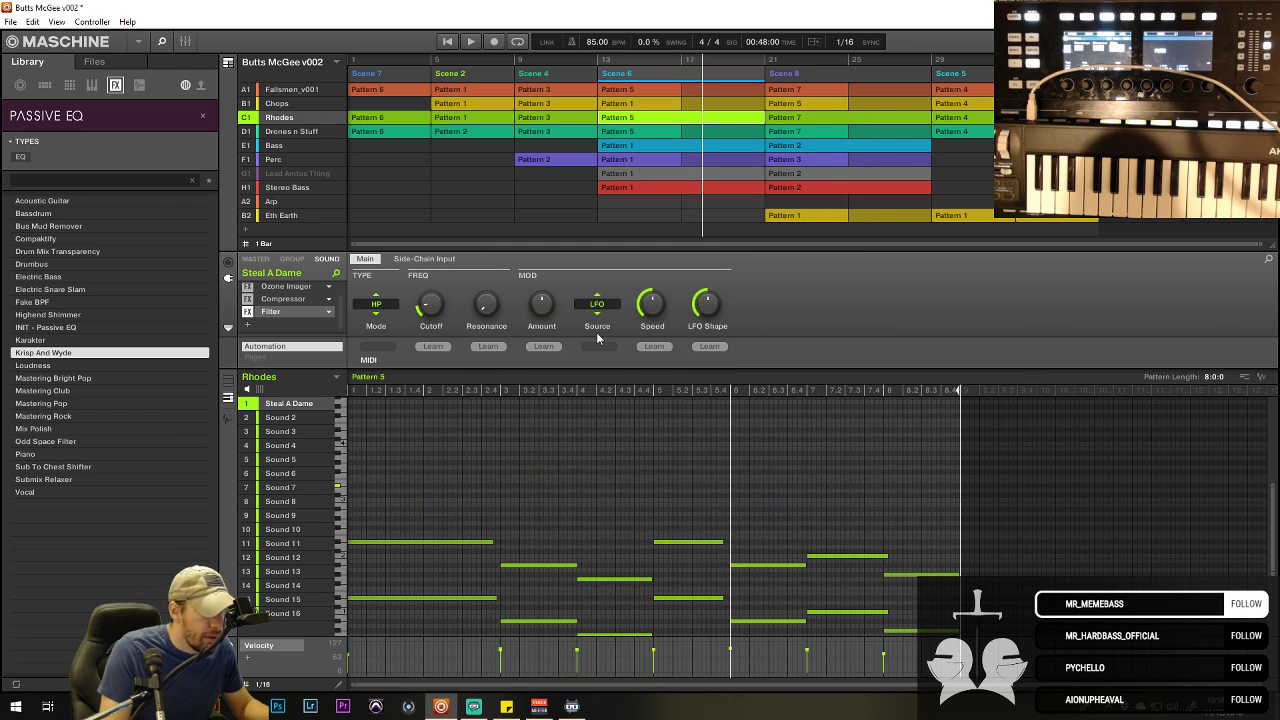
pyautogui.click(660, 150)
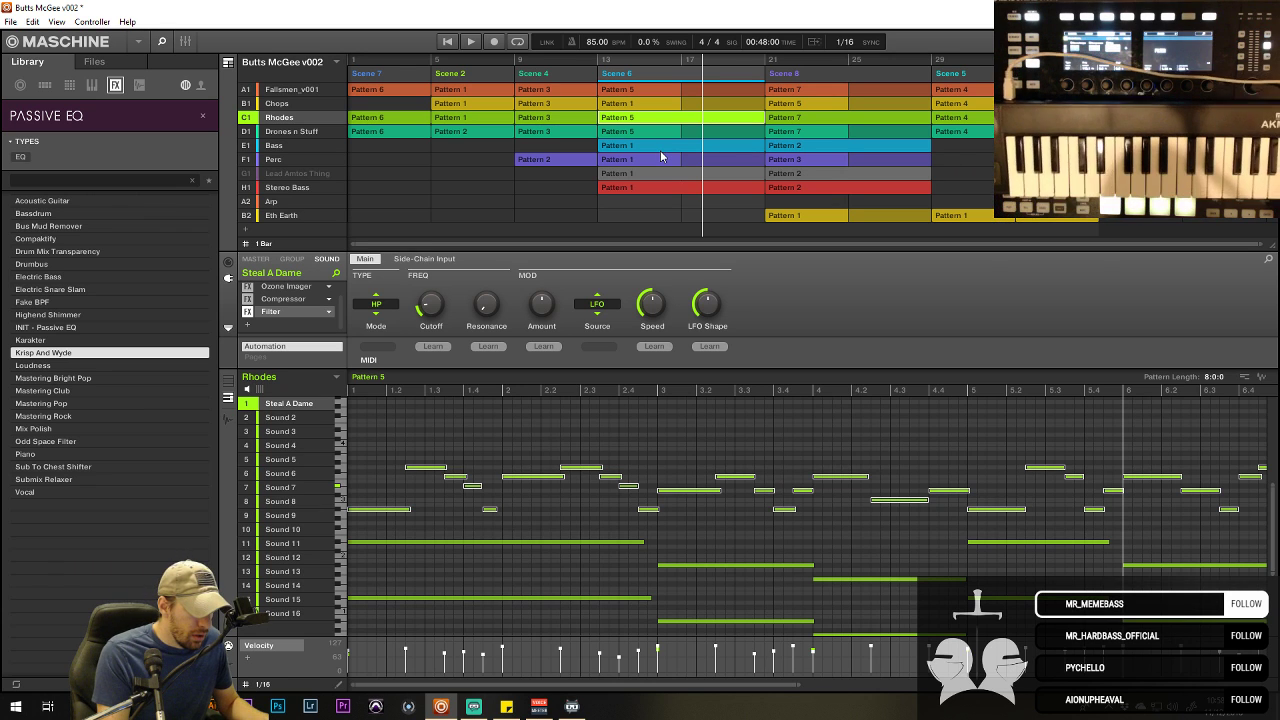
pyautogui.press('space')
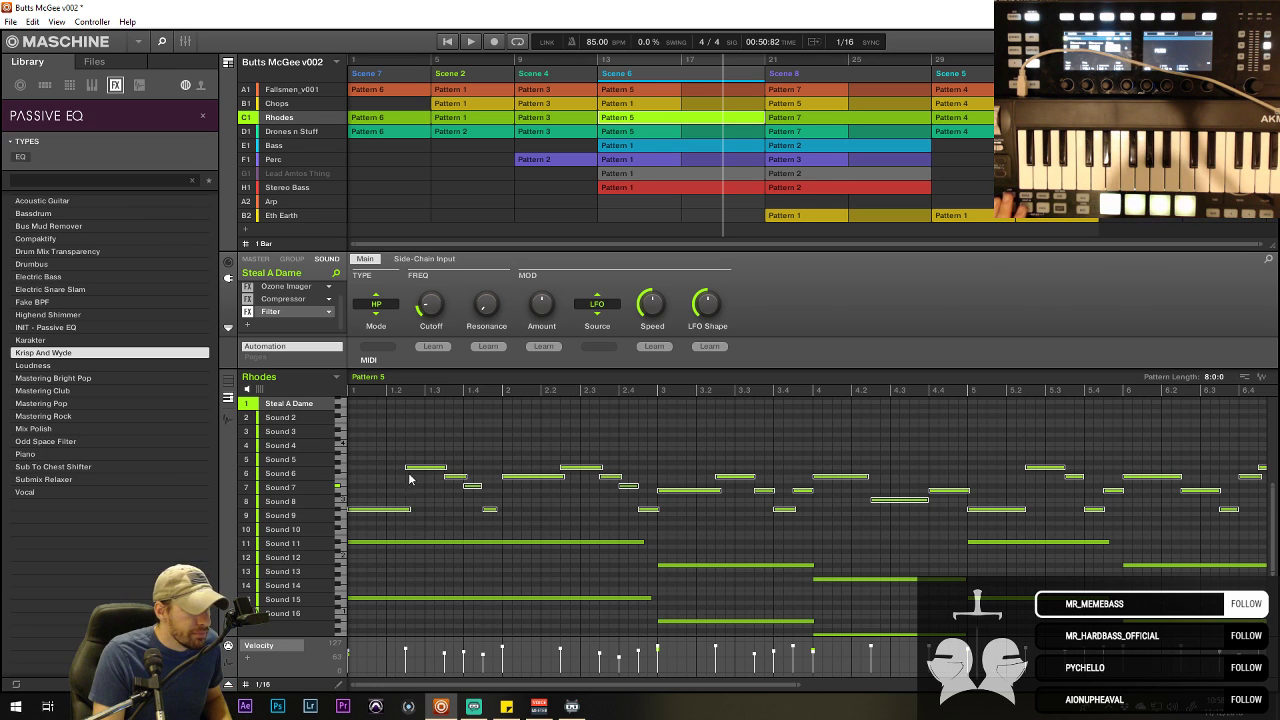
# - Delete the upper melody notes from Rhodes Pattern 5, and record a new melody with the Rhodes group selected
pyautogui.moveTo(503, 679); pyautogui.dragTo(121, 526)
pyautogui.press('Delete')
pyautogui.press('space')
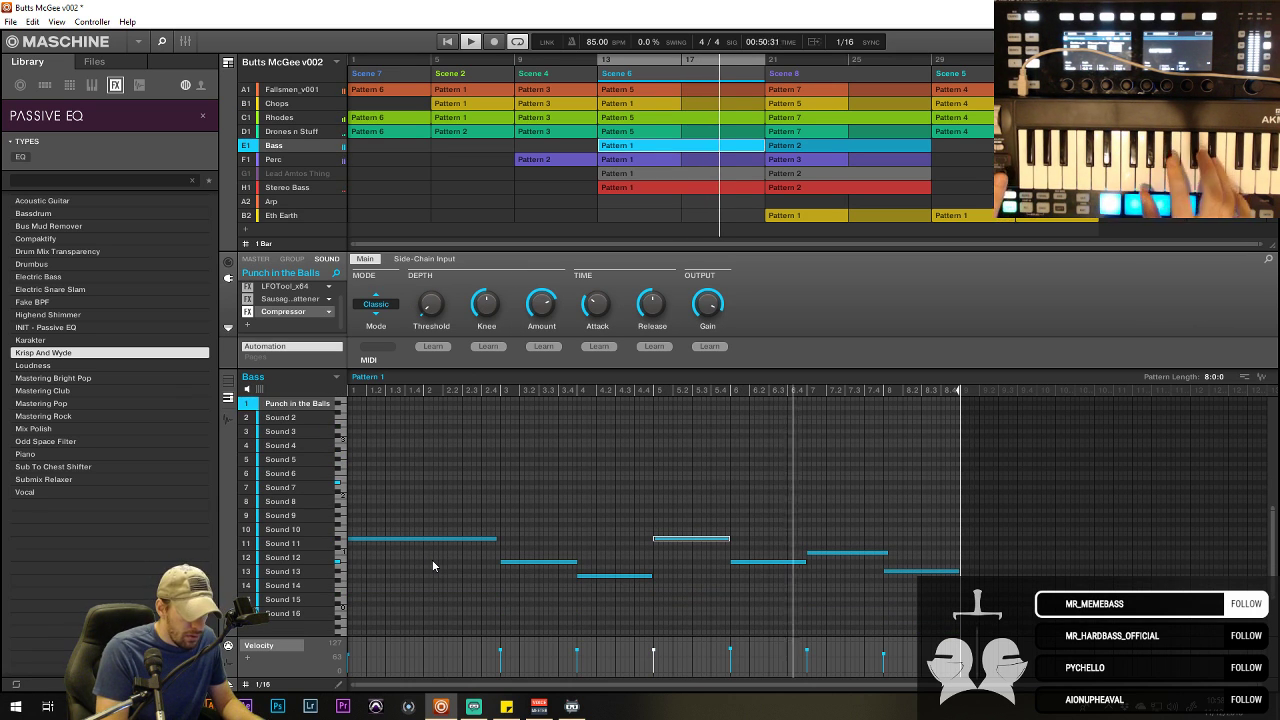
pyautogui.click(280, 117)
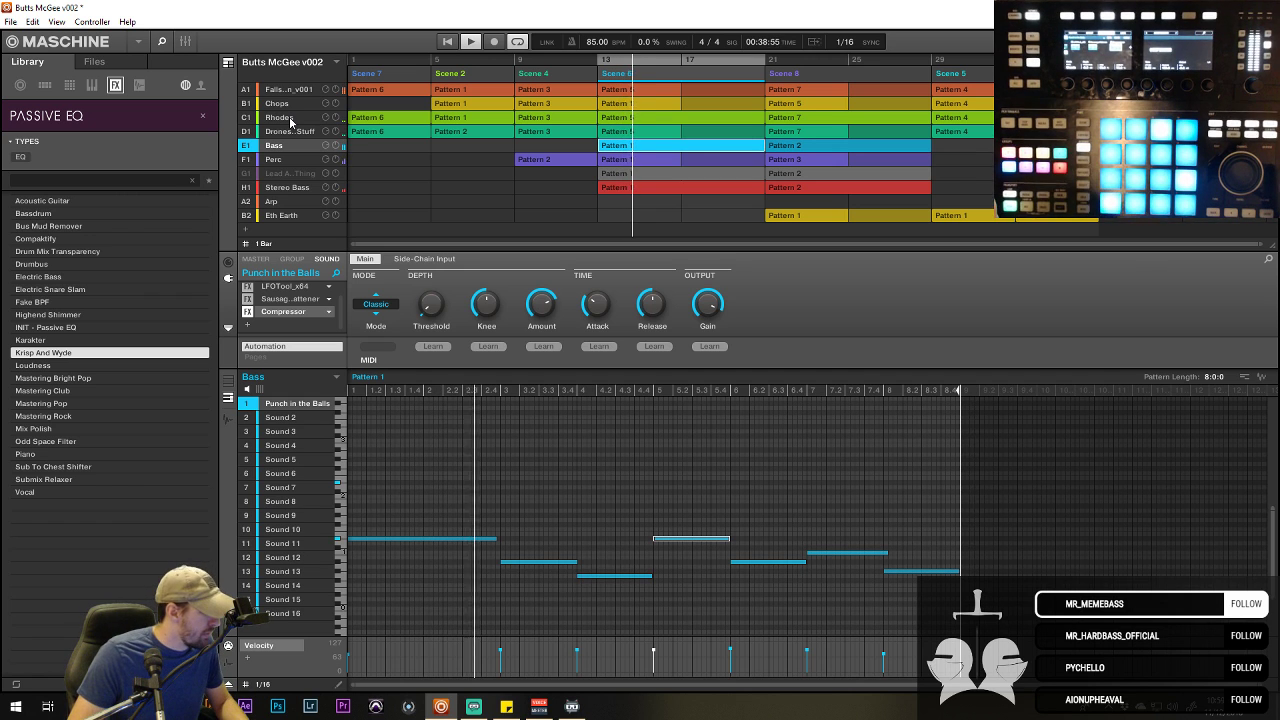
pyautogui.click(290, 122)
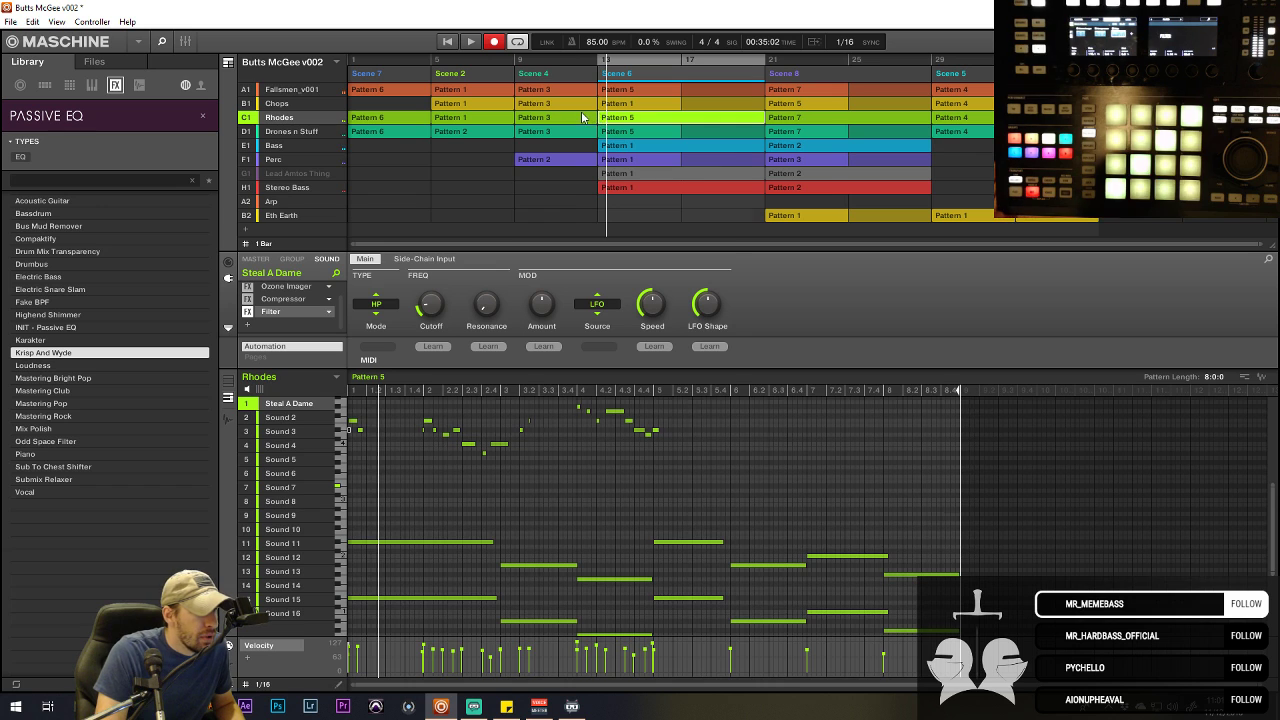
# - Examine Rhodes Pattern 3 in Scene 4 during playback from bar 13, and reopen Rhodes Pattern 5
pyautogui.click(583, 117)
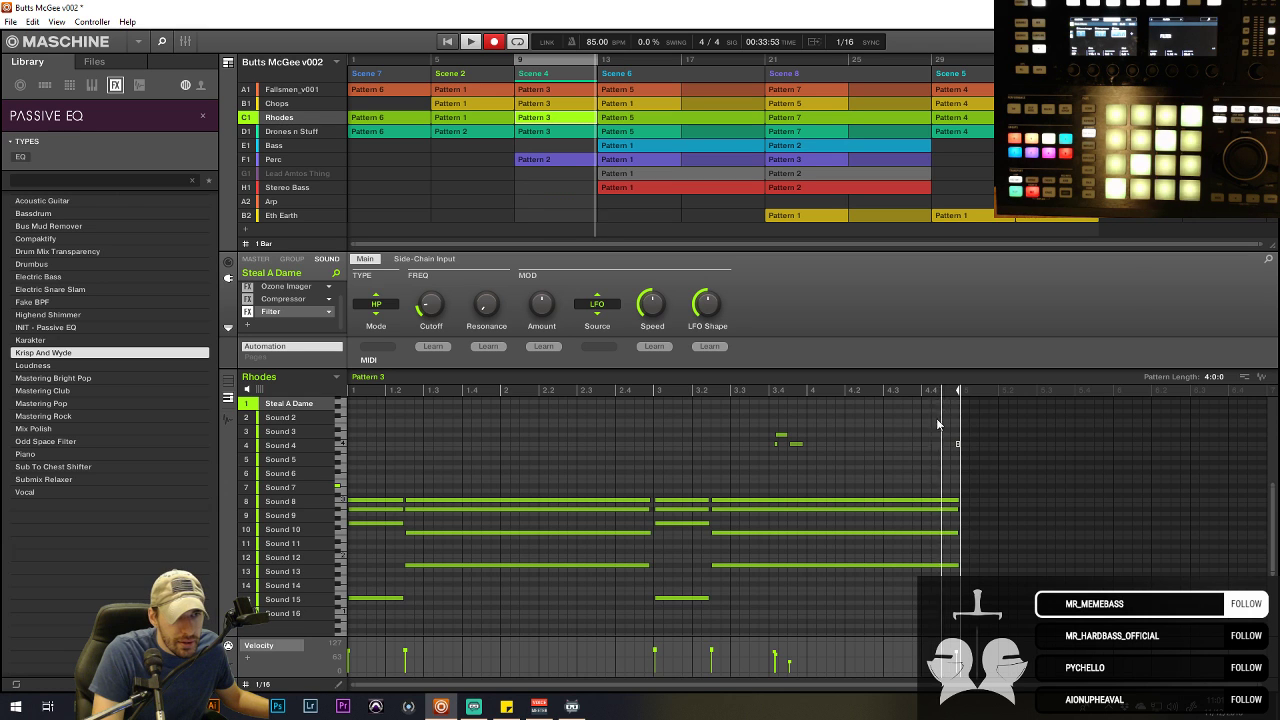
pyautogui.click(594, 67)
pyautogui.press('space')
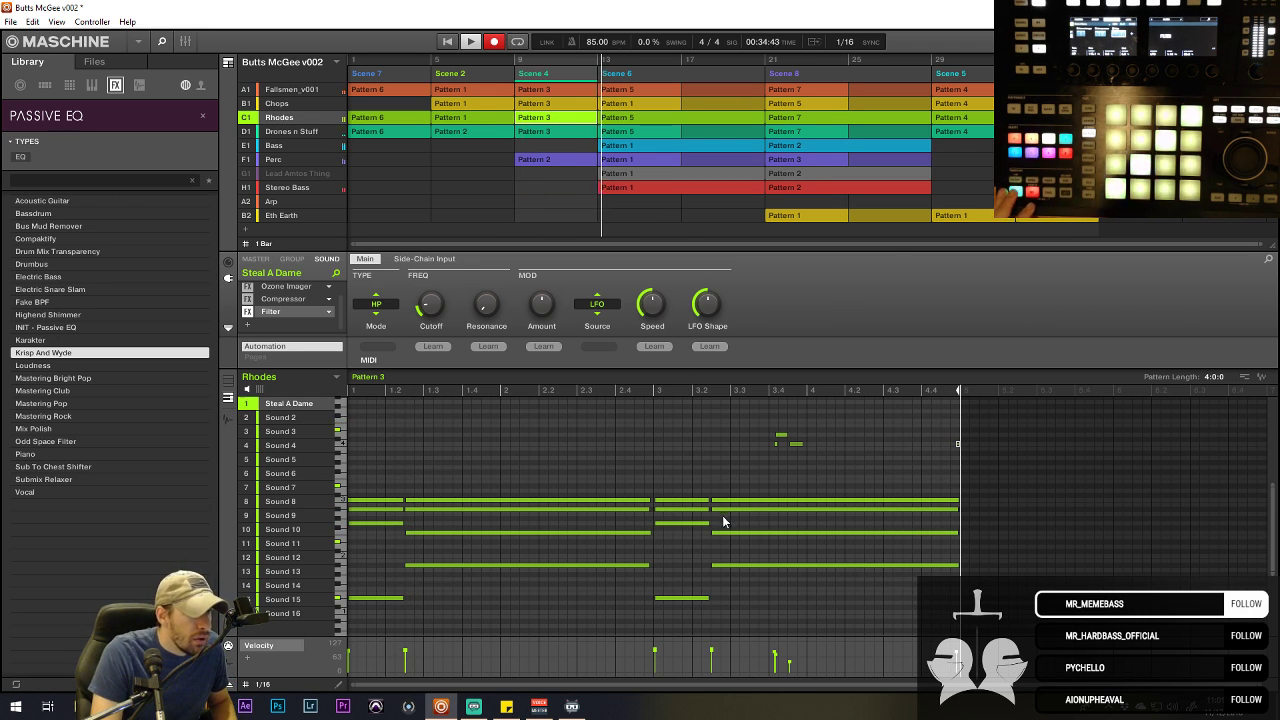
pyautogui.click(625, 117)
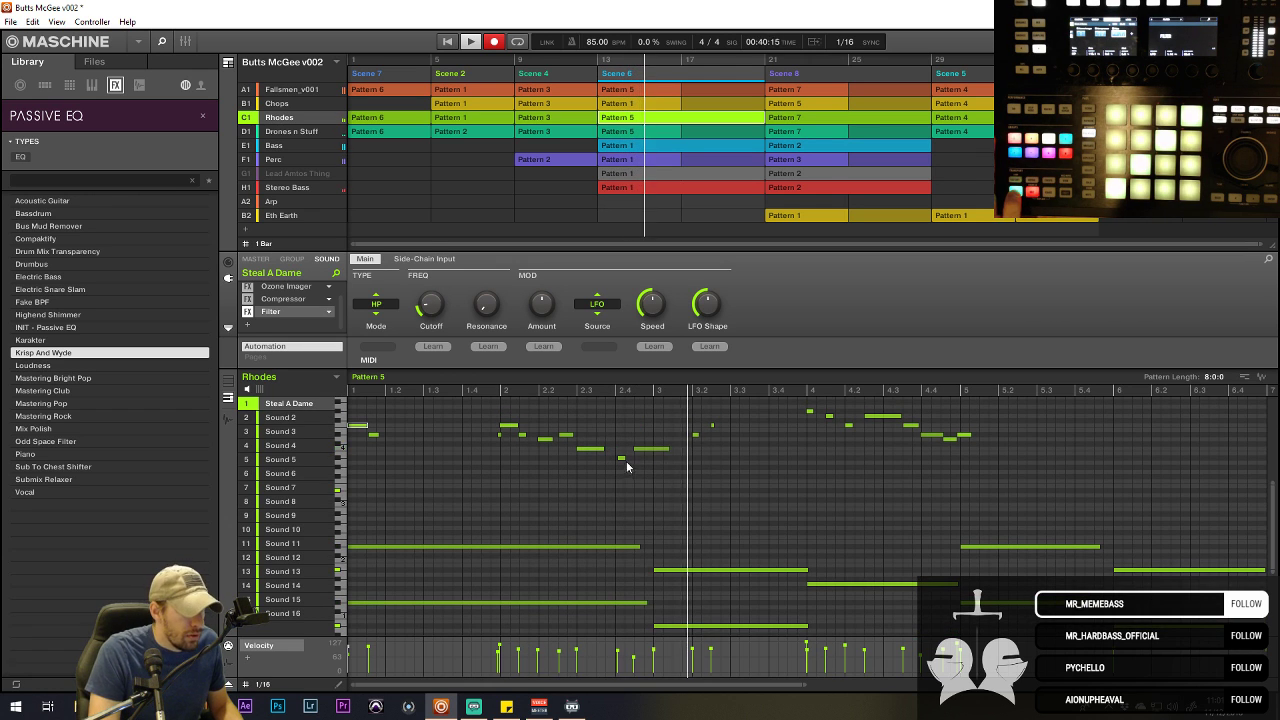
# - Replace the short stray note at the start of bar 2 in the Rhodes Pattern 5 melody
pyautogui.moveTo(725, 478); pyautogui.dragTo(466, 452)
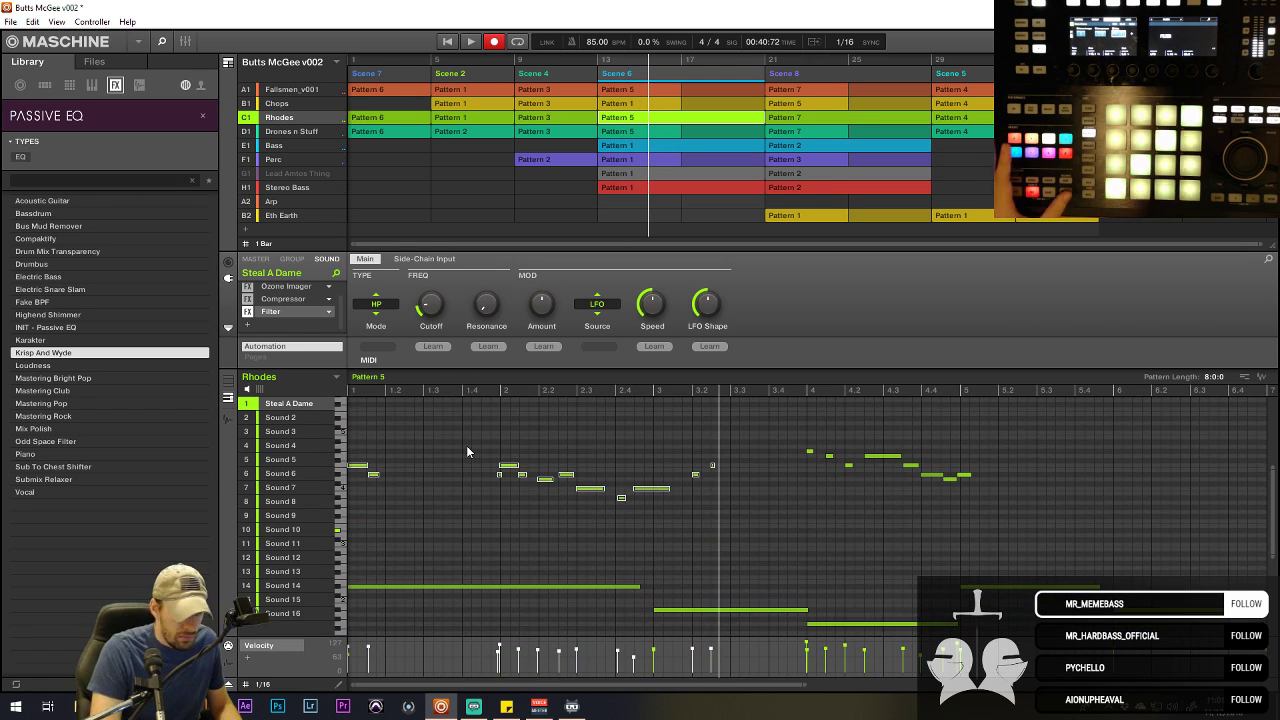
pyautogui.click(497, 398)
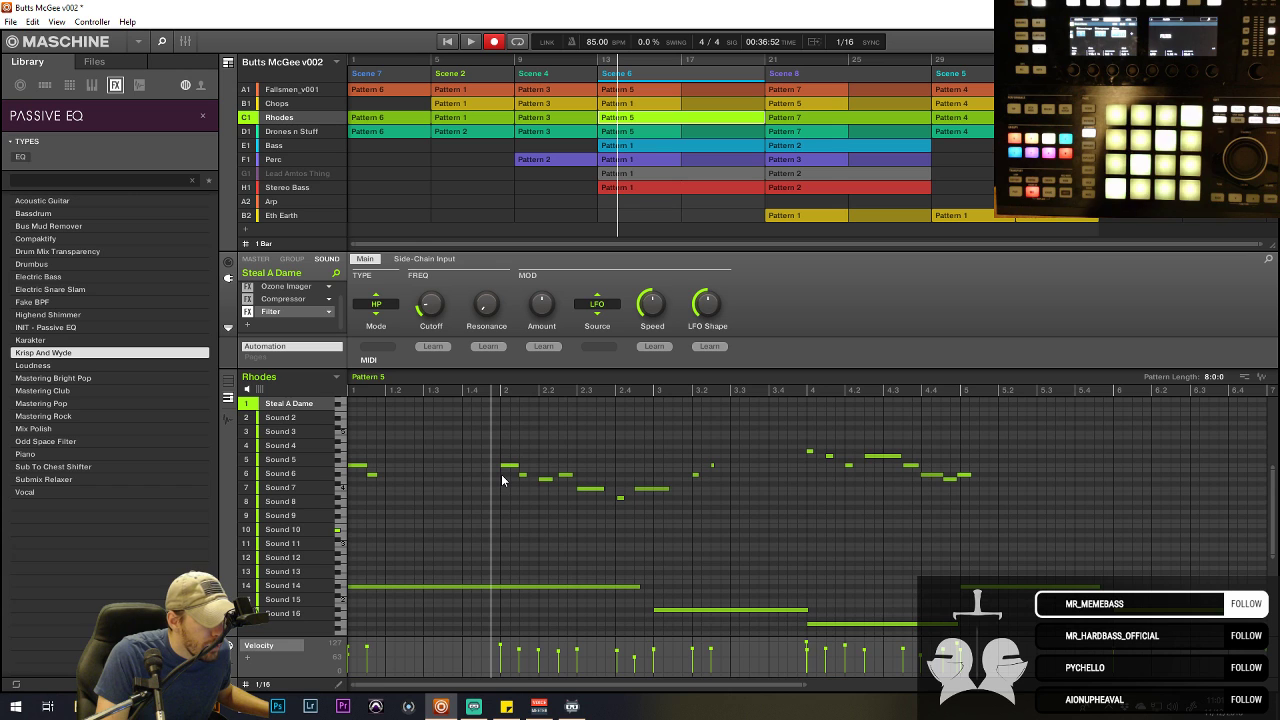
pyautogui.click(502, 475)
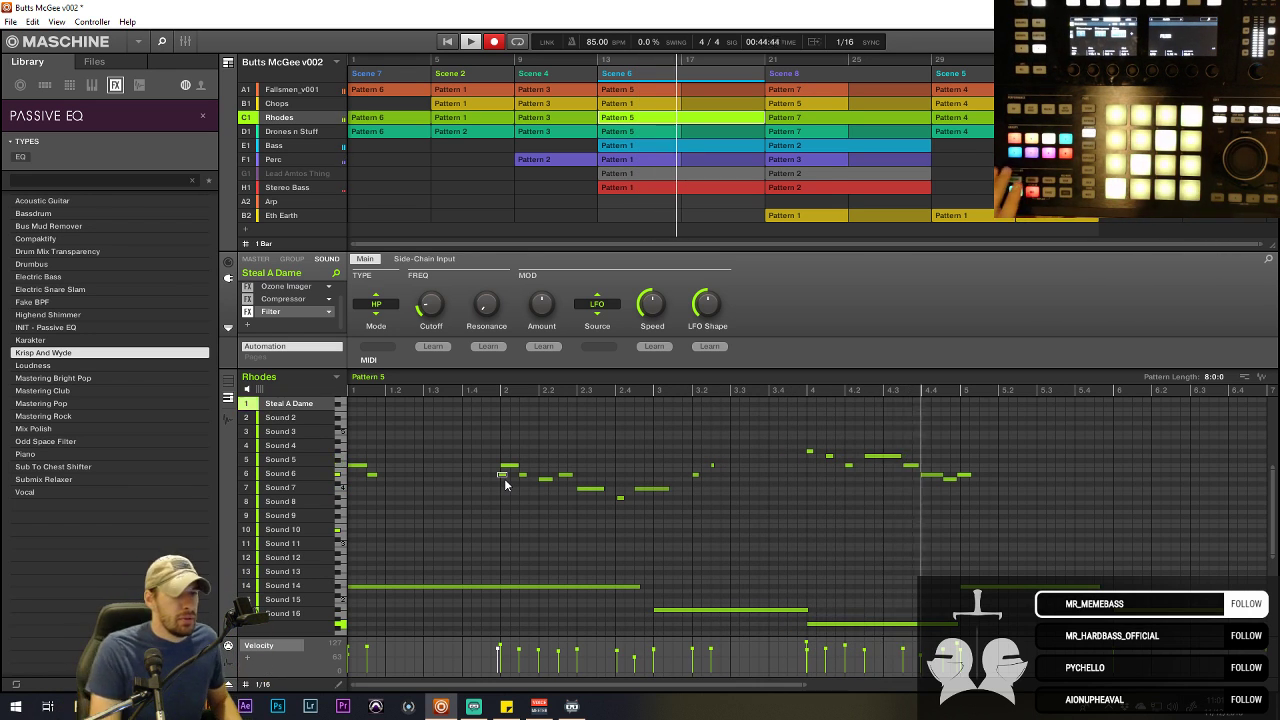
# - Duplicate the upper melody of bars 1 to 4 into bars 5 to 8 of Rhodes Pattern 5
pyautogui.scroll(-3, 715, 502)
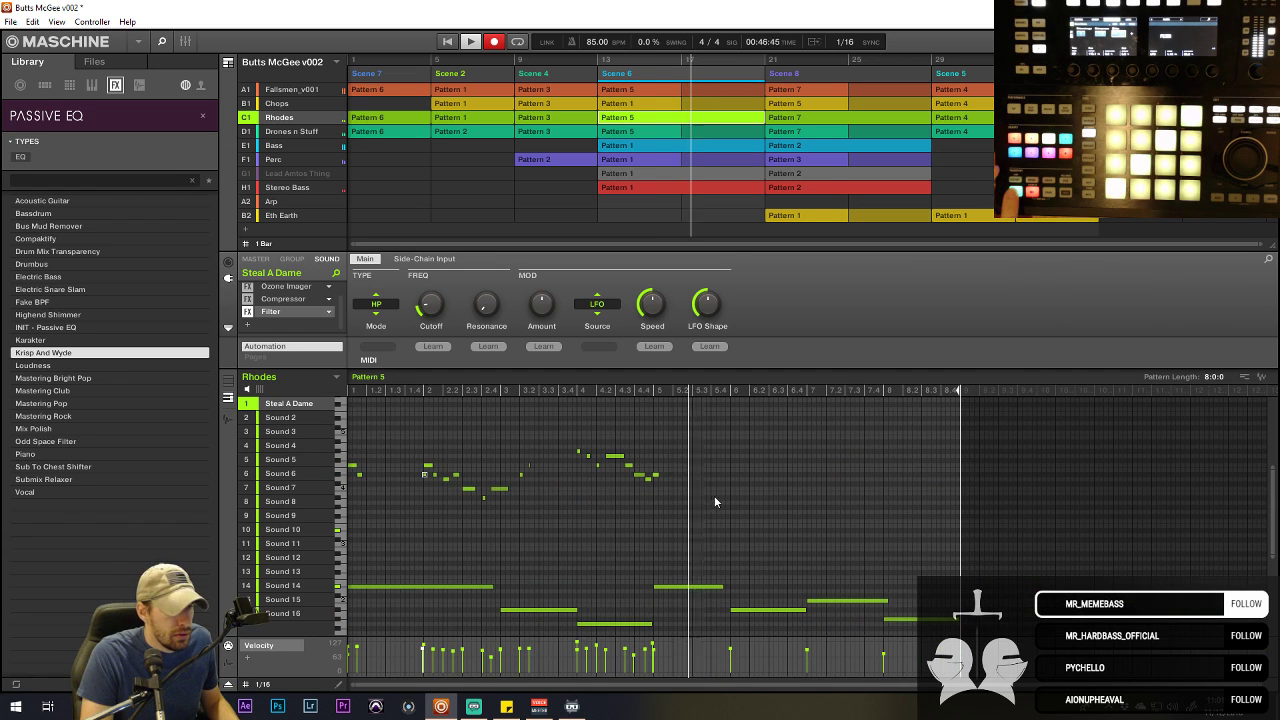
pyautogui.moveTo(680, 452)
pyautogui.mouseDown()
pyautogui.moveTo(655, 488)
pyautogui.moveTo(349, 409)
pyautogui.mouseUp()
pyautogui.hotkey('ctrl', 'd')
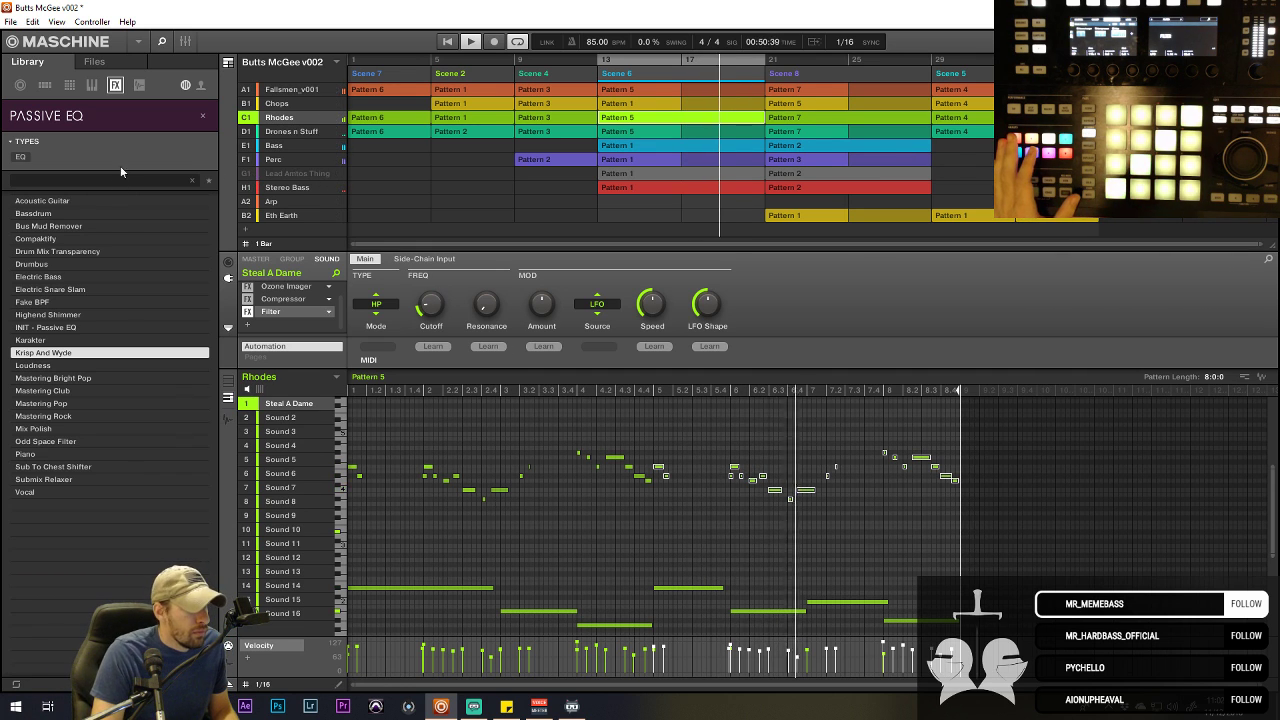
# - Unmute the Lead Amtos Thing group and delete all notes from its Pattern 1
pyautogui.click(270, 173)
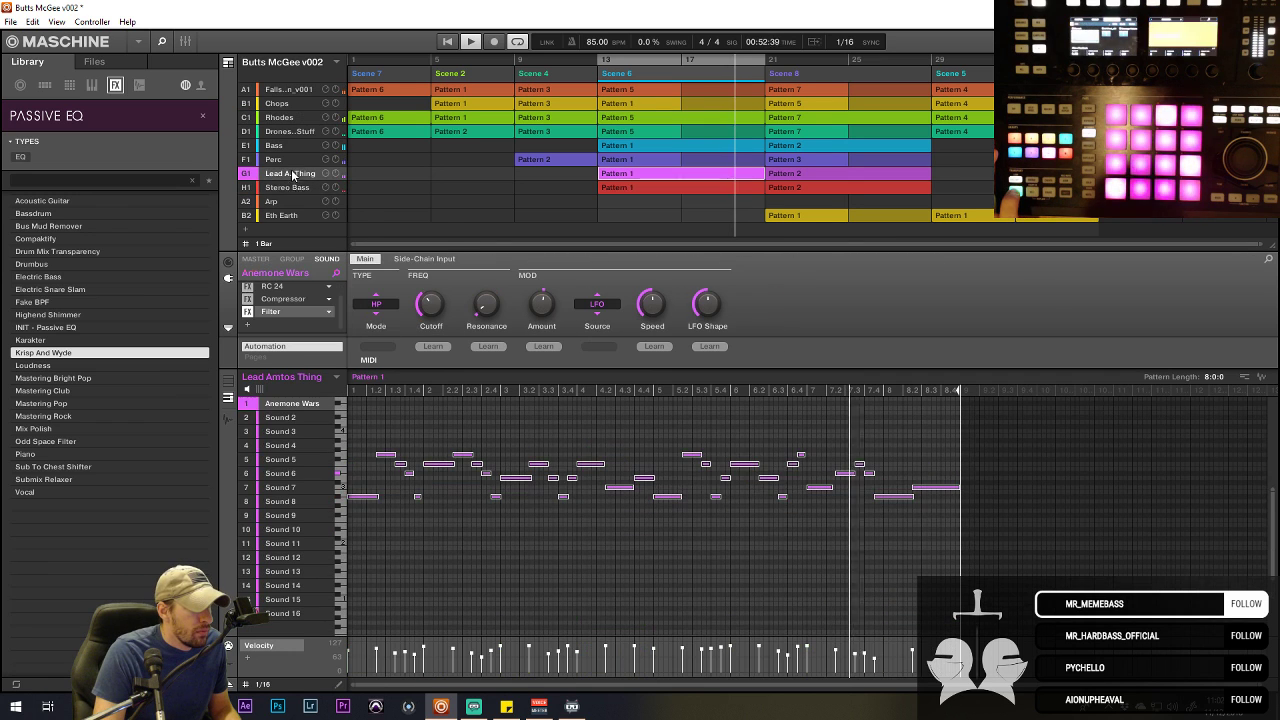
pyautogui.hotkey('ctrl', 'a')
pyautogui.press('Delete')
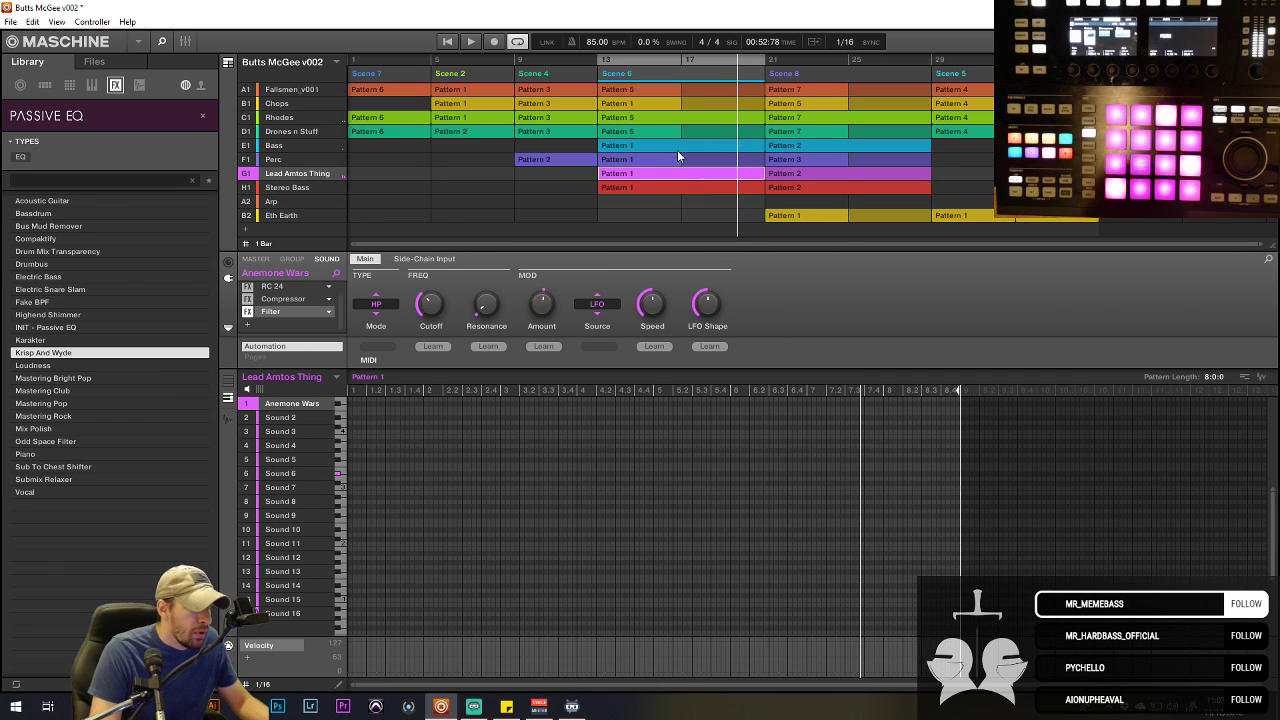
# - Try the Rhodes Pattern 5 melody in Lead Amtos Thing Pattern 1, and delete the pasted notes
pyautogui.click(626, 119)
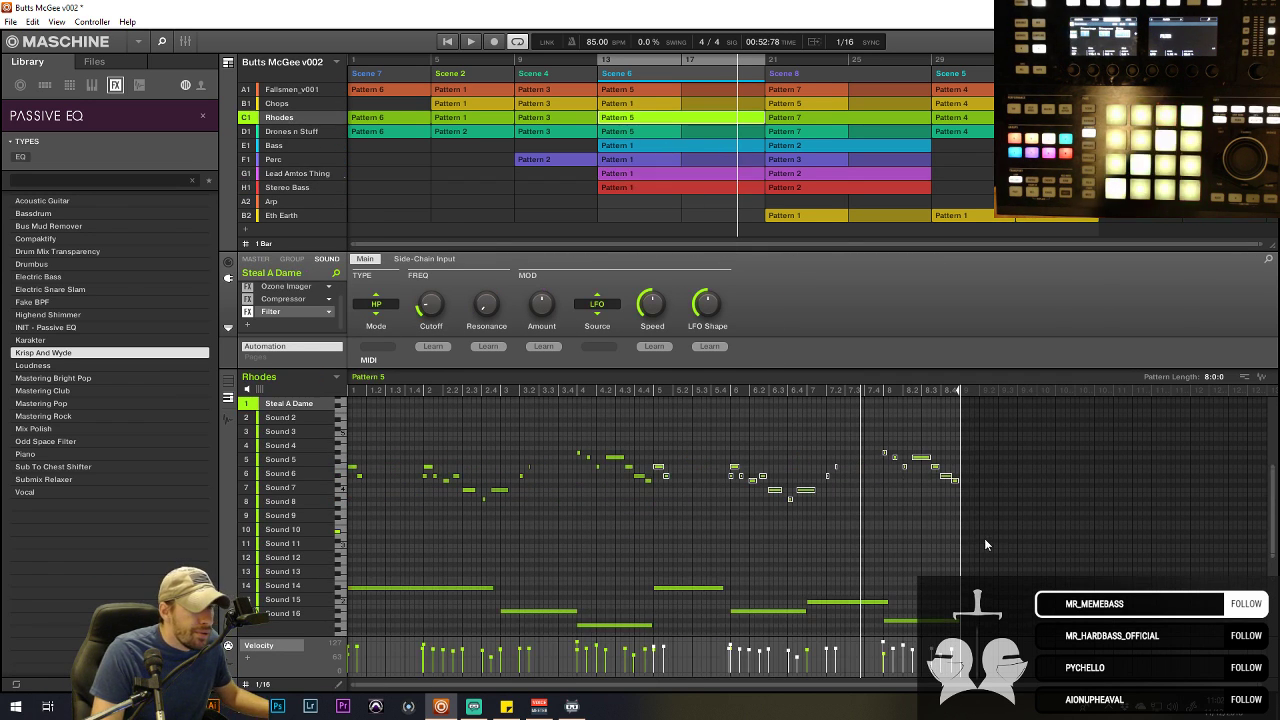
pyautogui.hotkey('ctrl', 'a')
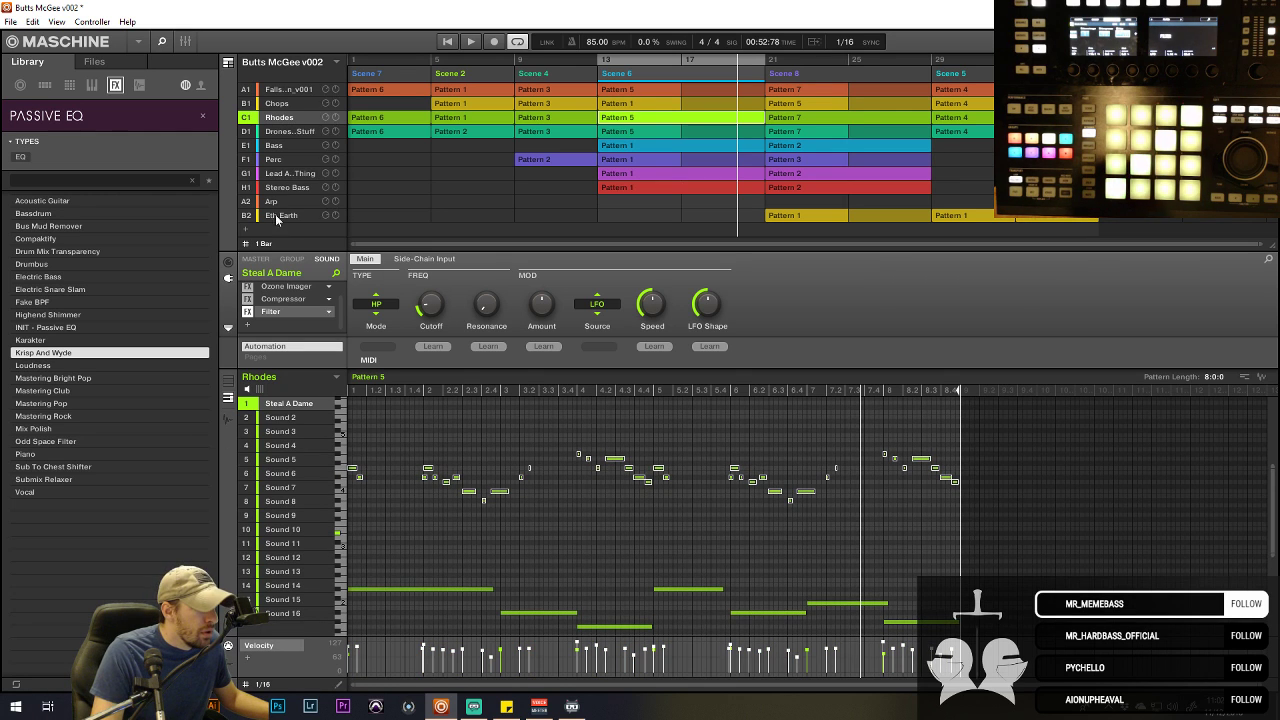
pyautogui.click(285, 173)
pyautogui.hotkey('ctrl', 'v')
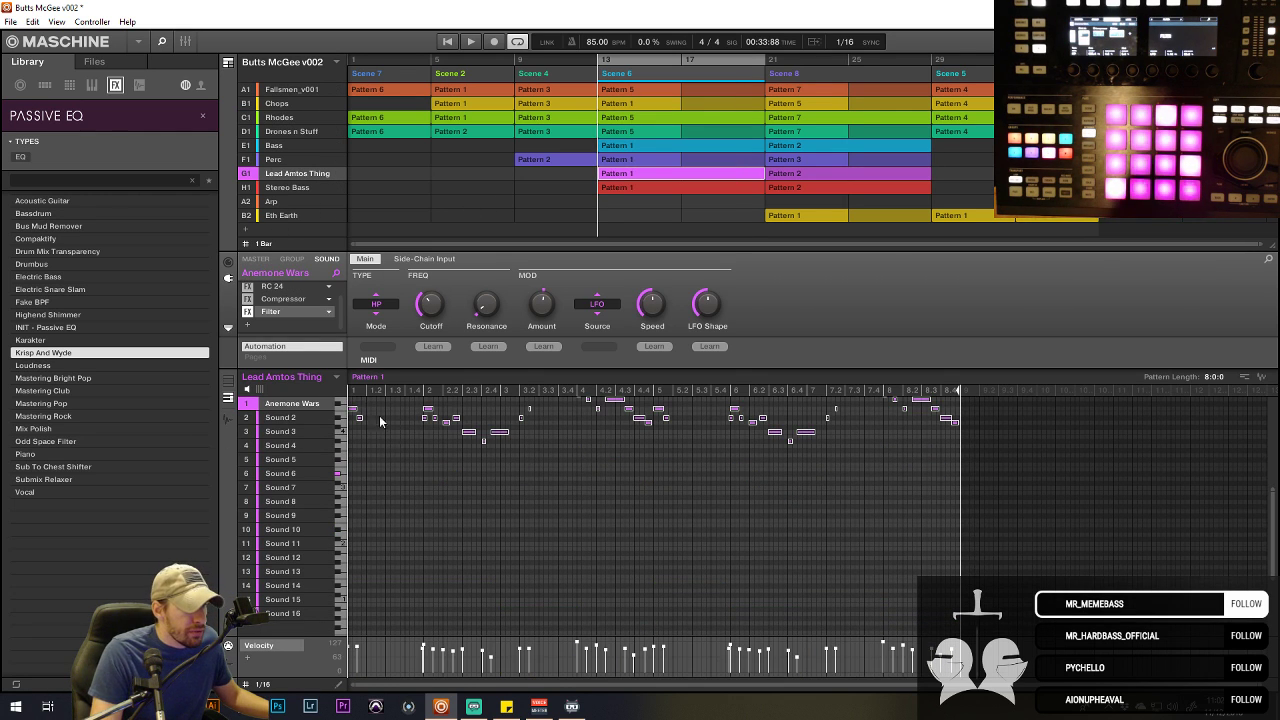
pyautogui.press('space')
pyautogui.scroll(2, 561, 499)
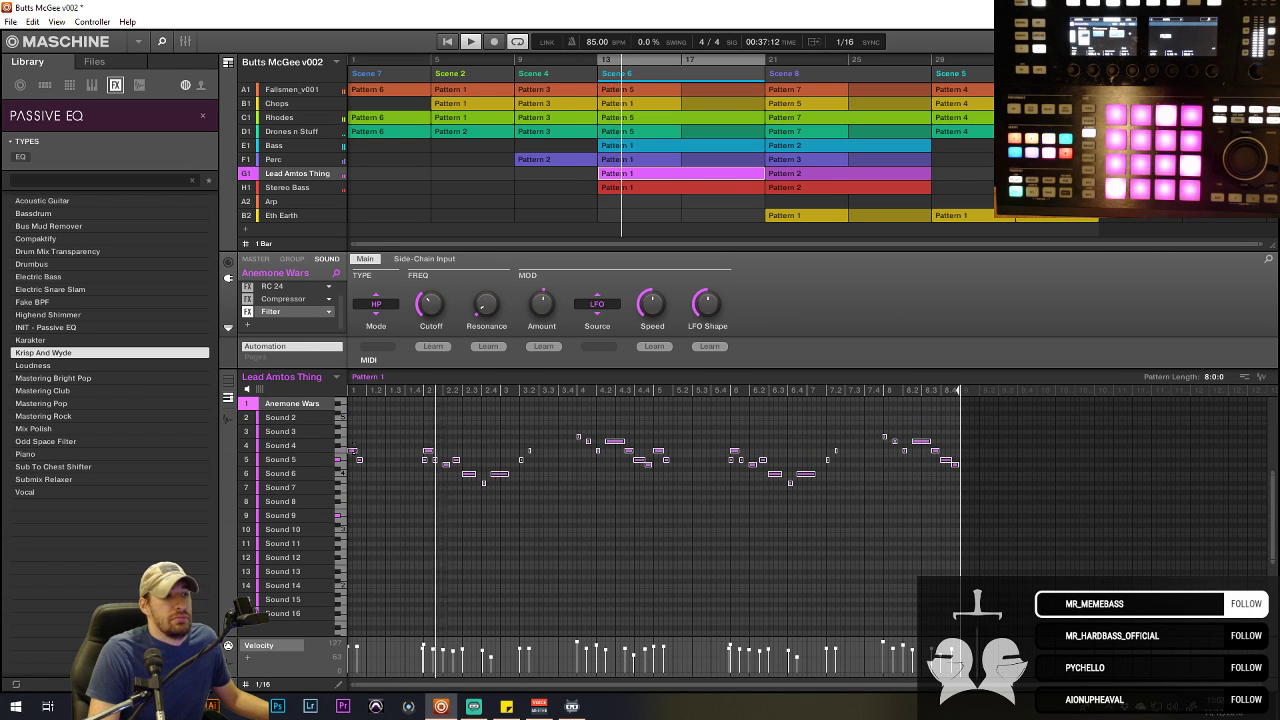
pyautogui.moveTo(356, 428); pyautogui.dragTo(1158, 521)
pyautogui.press('Delete')
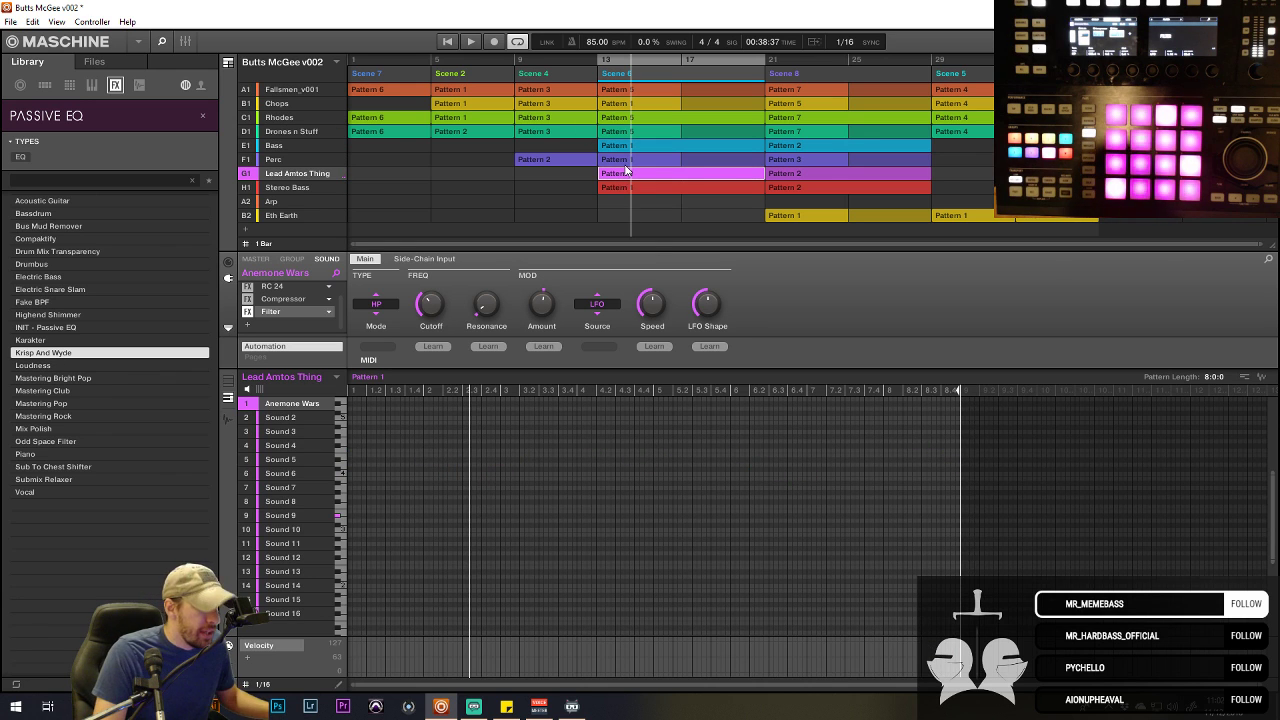
# - Copy the Stereo Bass Pattern 1 notes into Lead Amtos Thing Pattern 1 and raise them two octaves
pyautogui.click(626, 171)
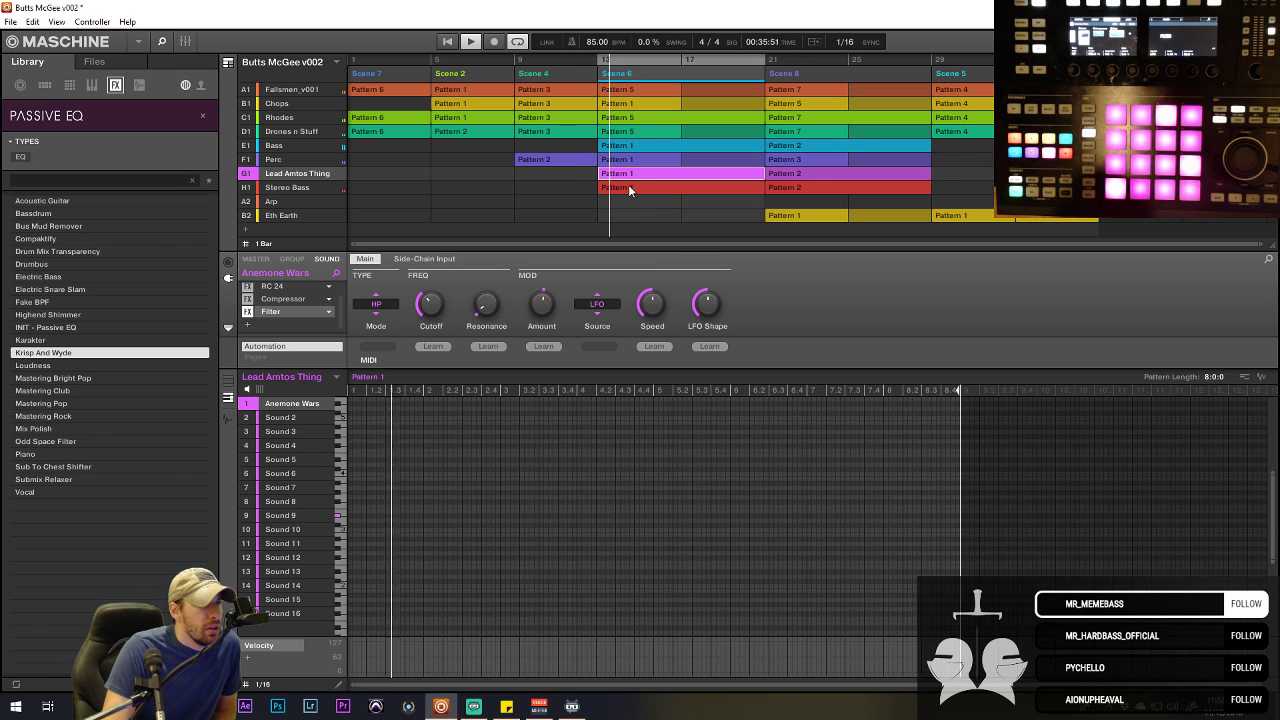
pyautogui.click(628, 184)
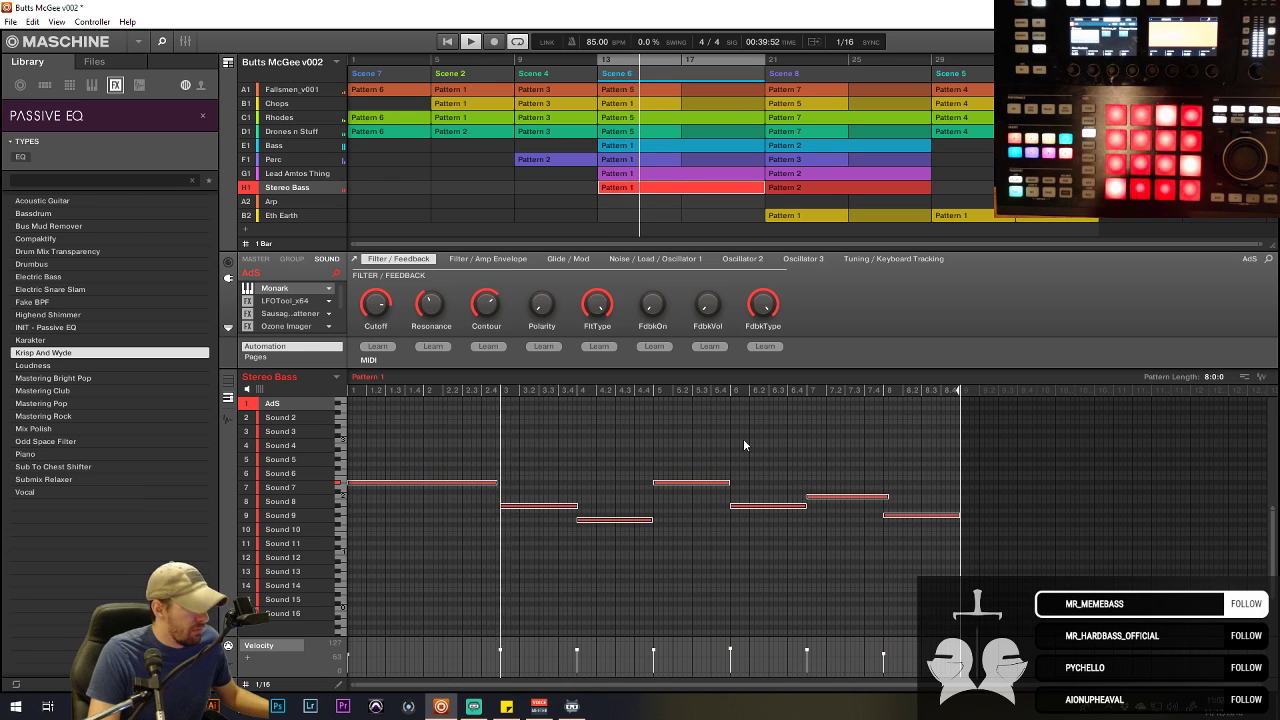
pyautogui.click(620, 172)
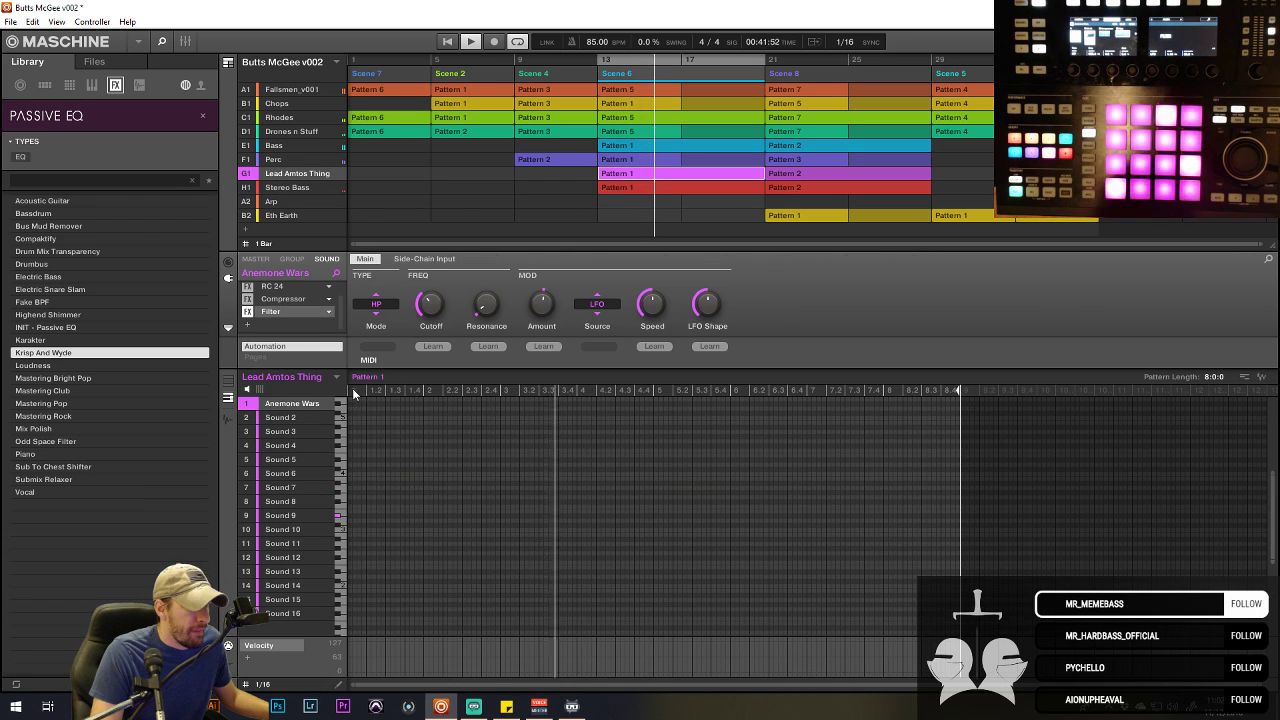
pyautogui.hotkey('ctrl', 'v')
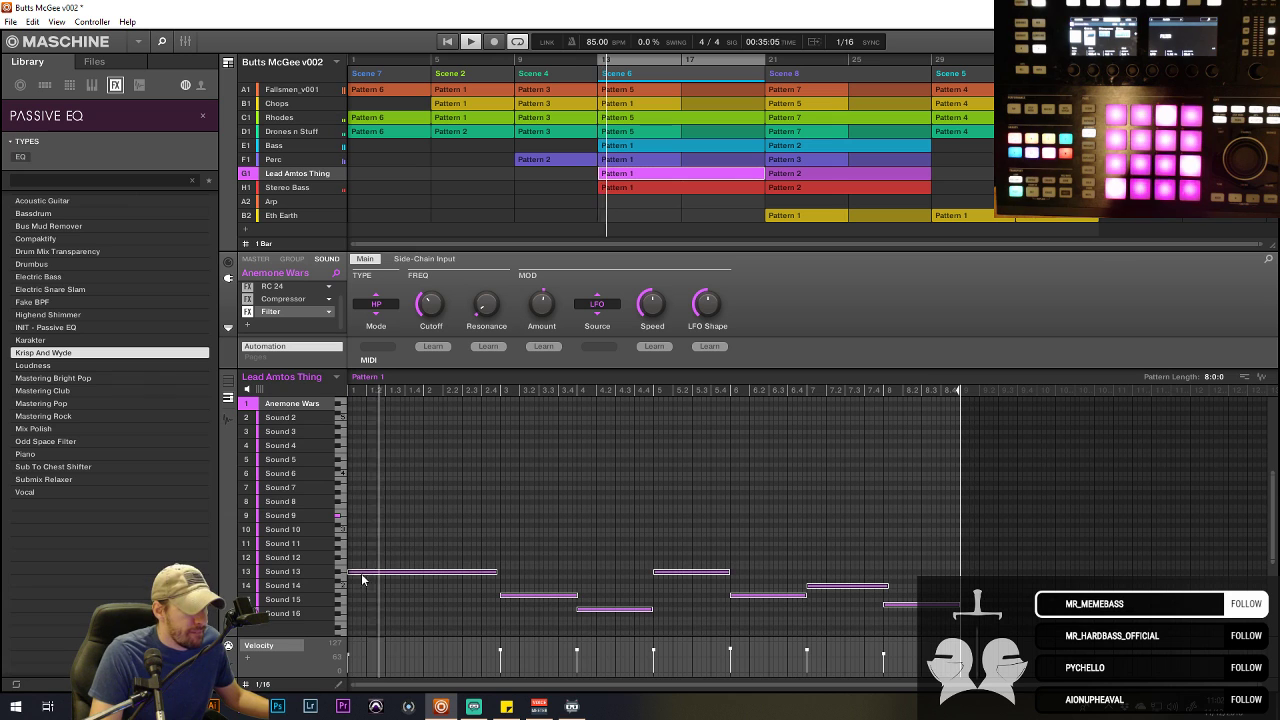
pyautogui.moveTo(362, 579); pyautogui.dragTo(355, 517)
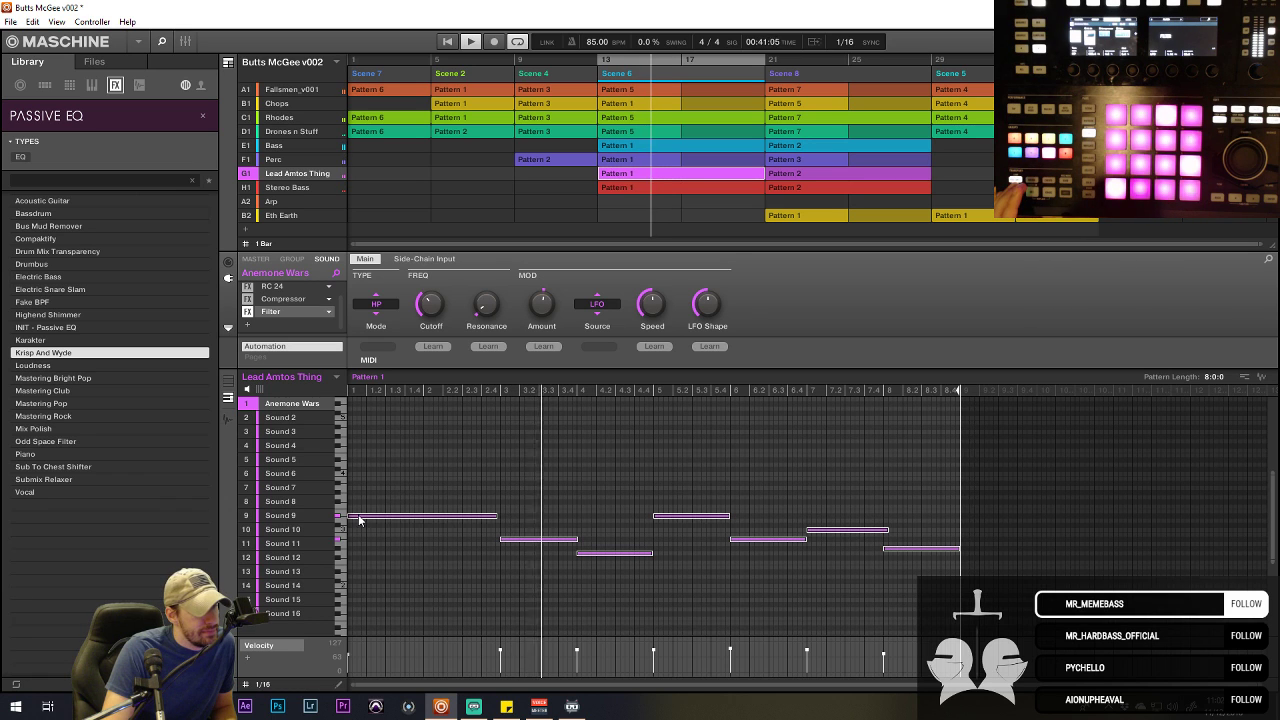
pyautogui.moveTo(360, 519); pyautogui.dragTo(356, 463)
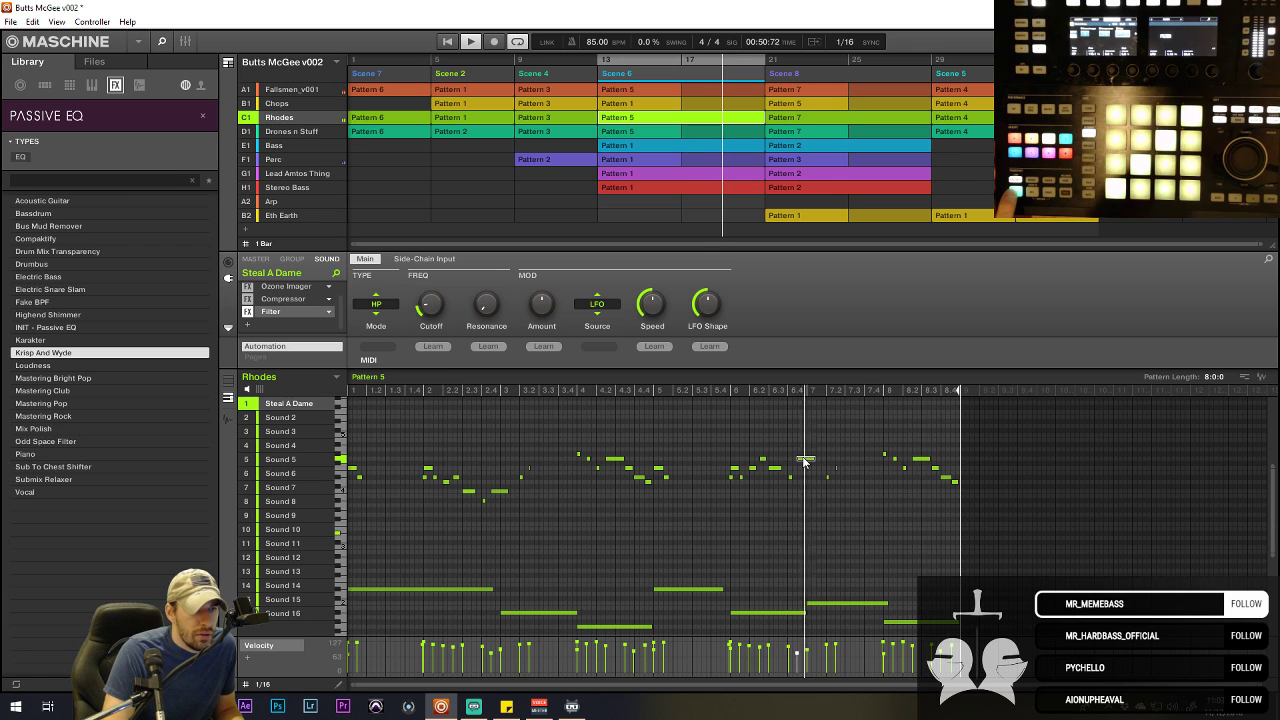
# - Vary the repeated upper melody in bars 6 and 7 of Rhodes Pattern 5 with higher notes, and audition it from bar 6
pyautogui.moveTo(805, 469); pyautogui.dragTo(802, 460)
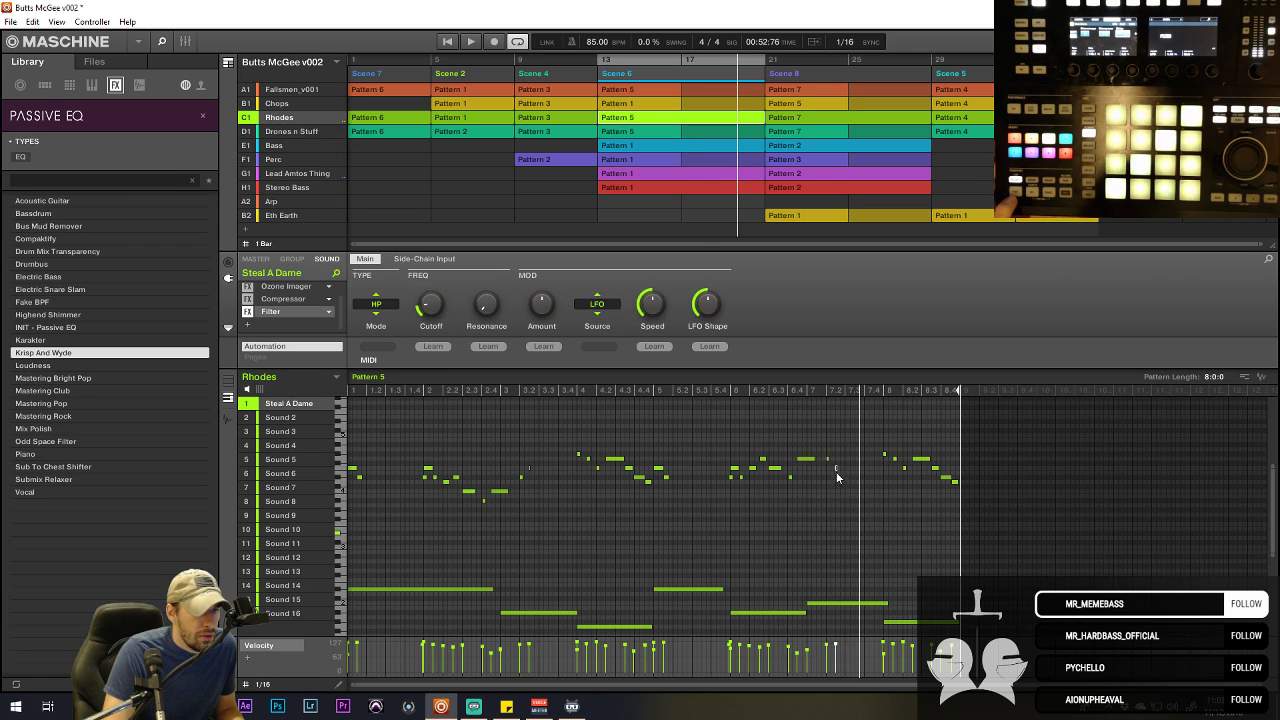
pyautogui.click(828, 466)
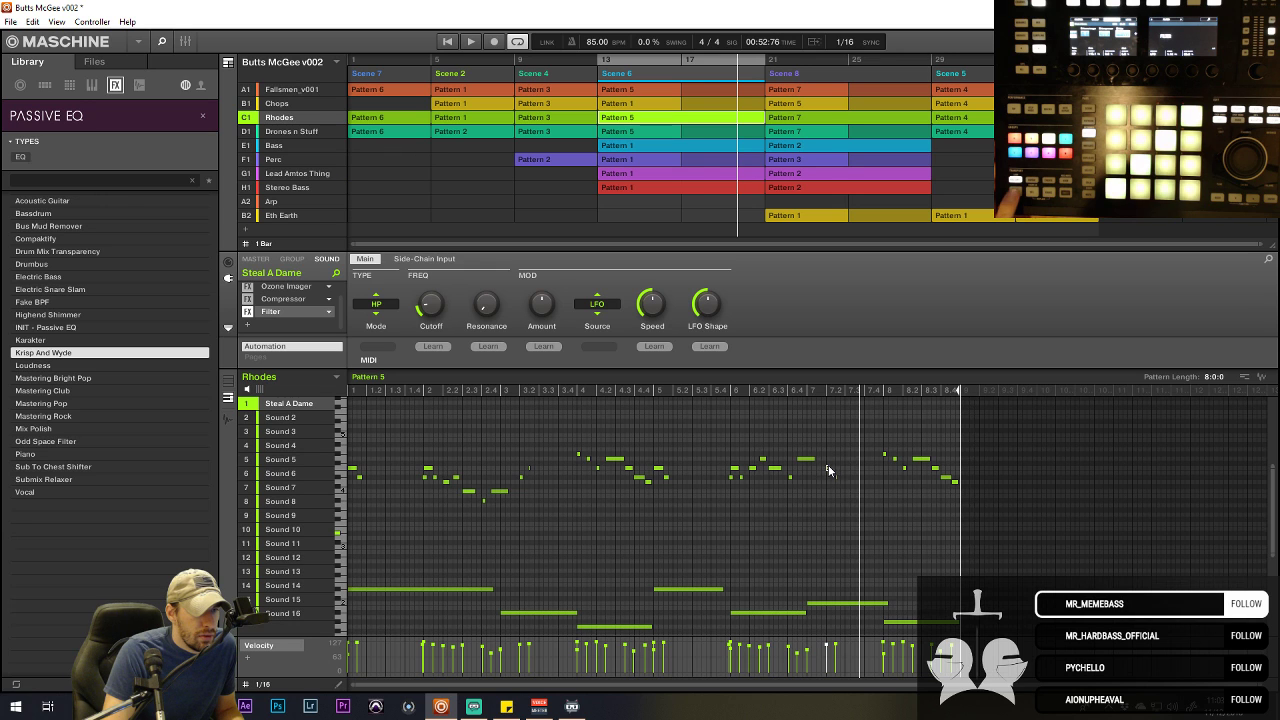
pyautogui.click(729, 393)
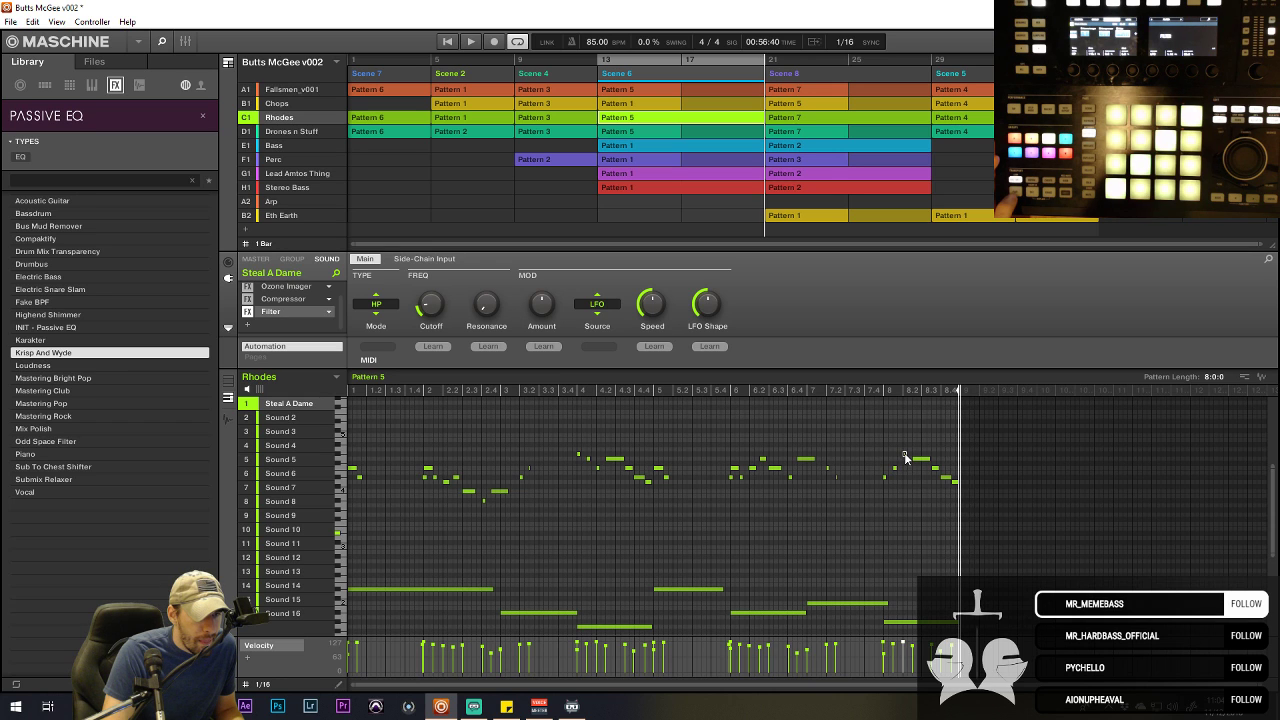
# - Rework the end of the bar 8 melody in Rhodes Pattern 5 into a rising run, auditioning it from around bar 8
pyautogui.click(884, 392)
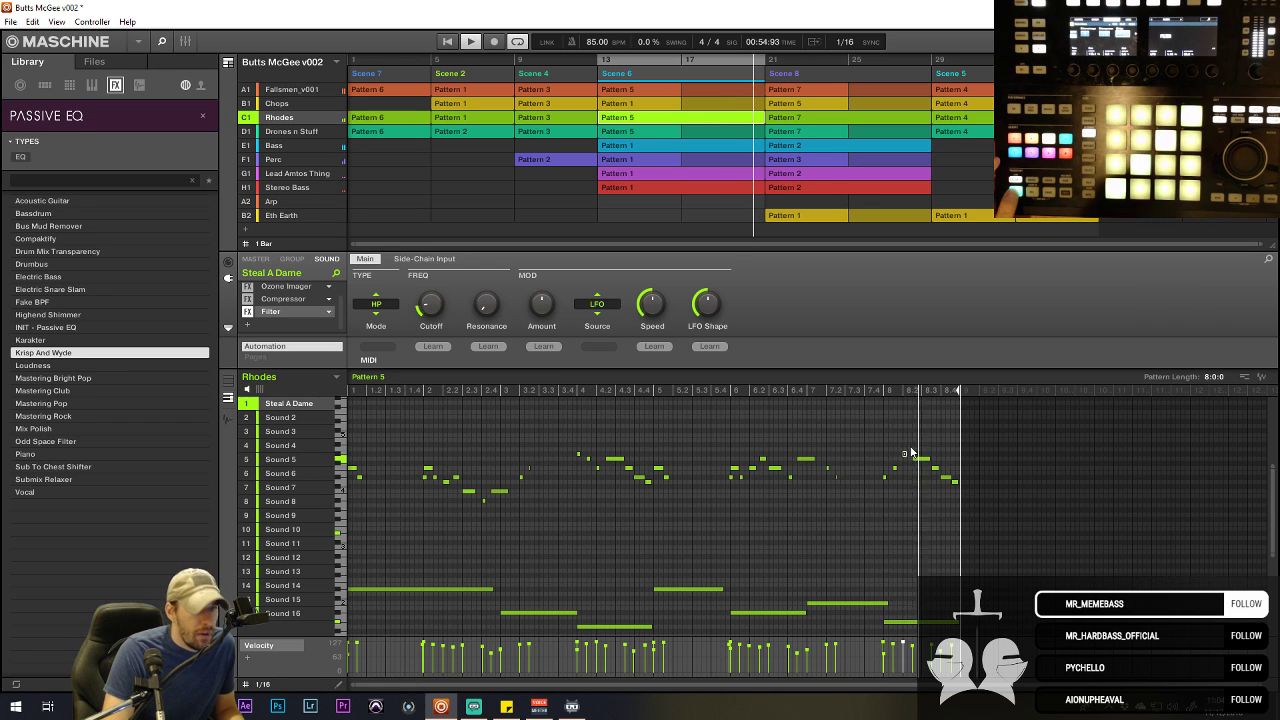
pyautogui.click(876, 392)
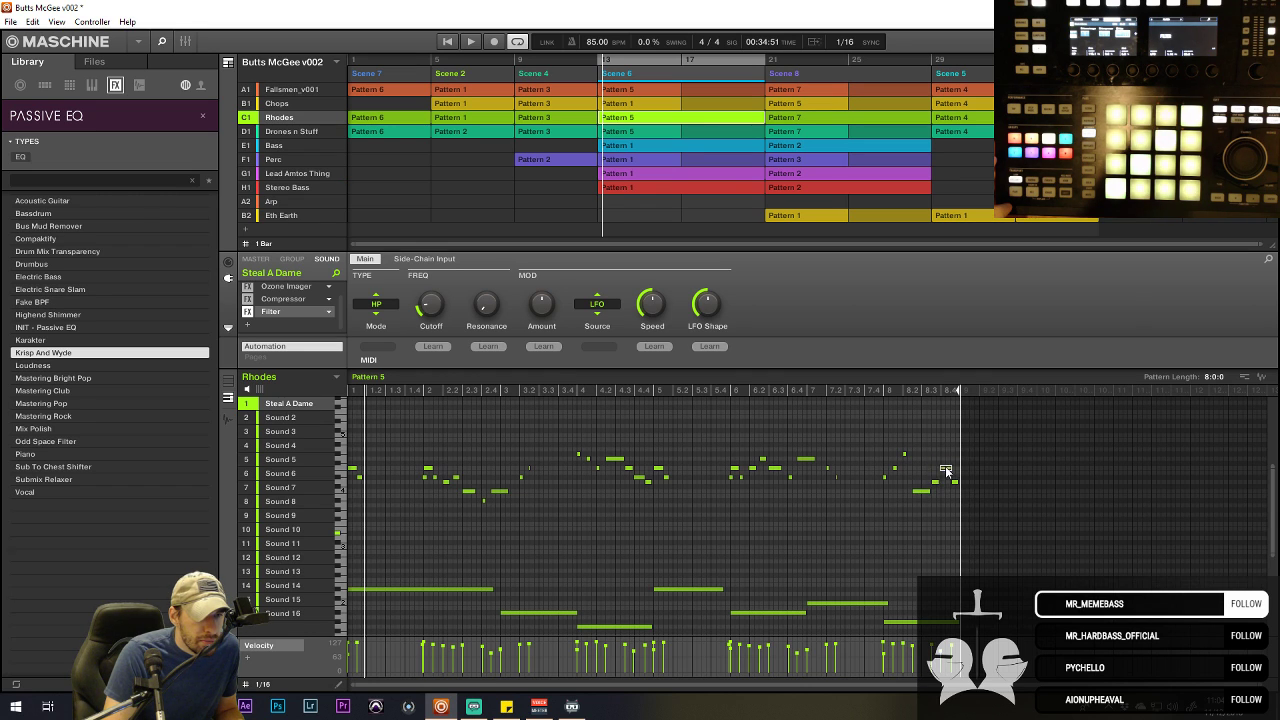
pyautogui.click(886, 391)
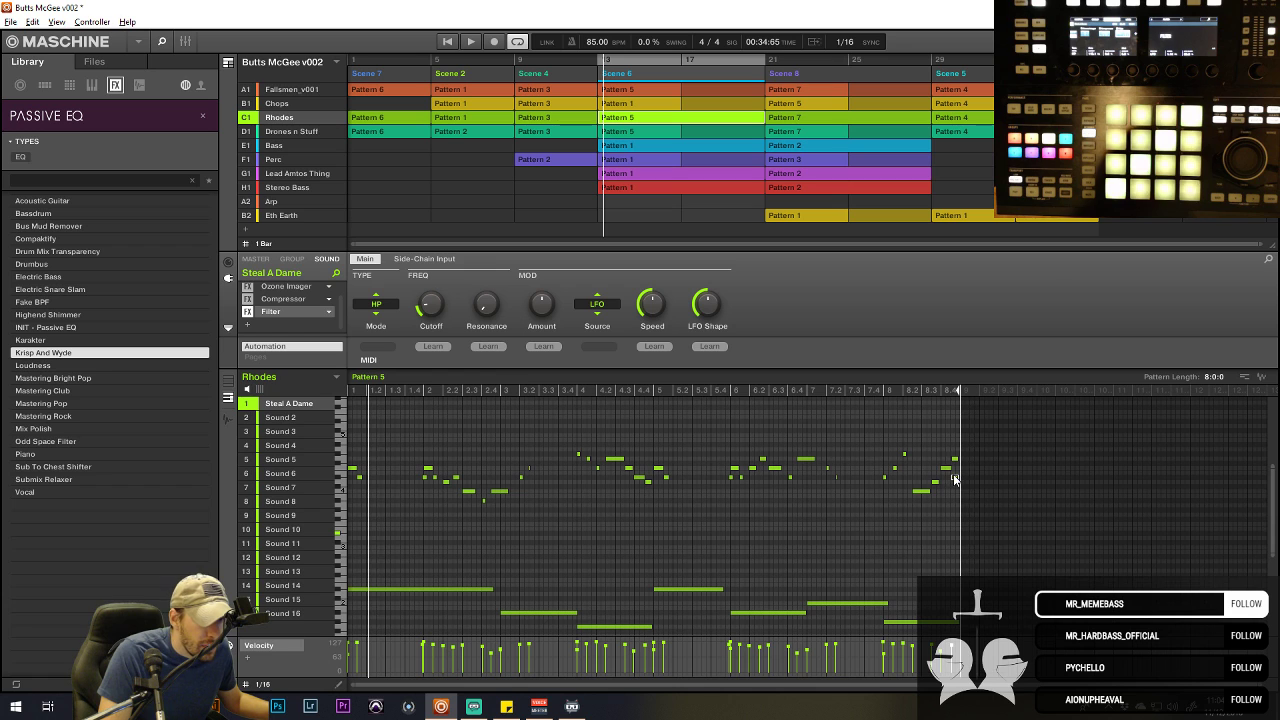
pyautogui.scroll(5, 940, 500)
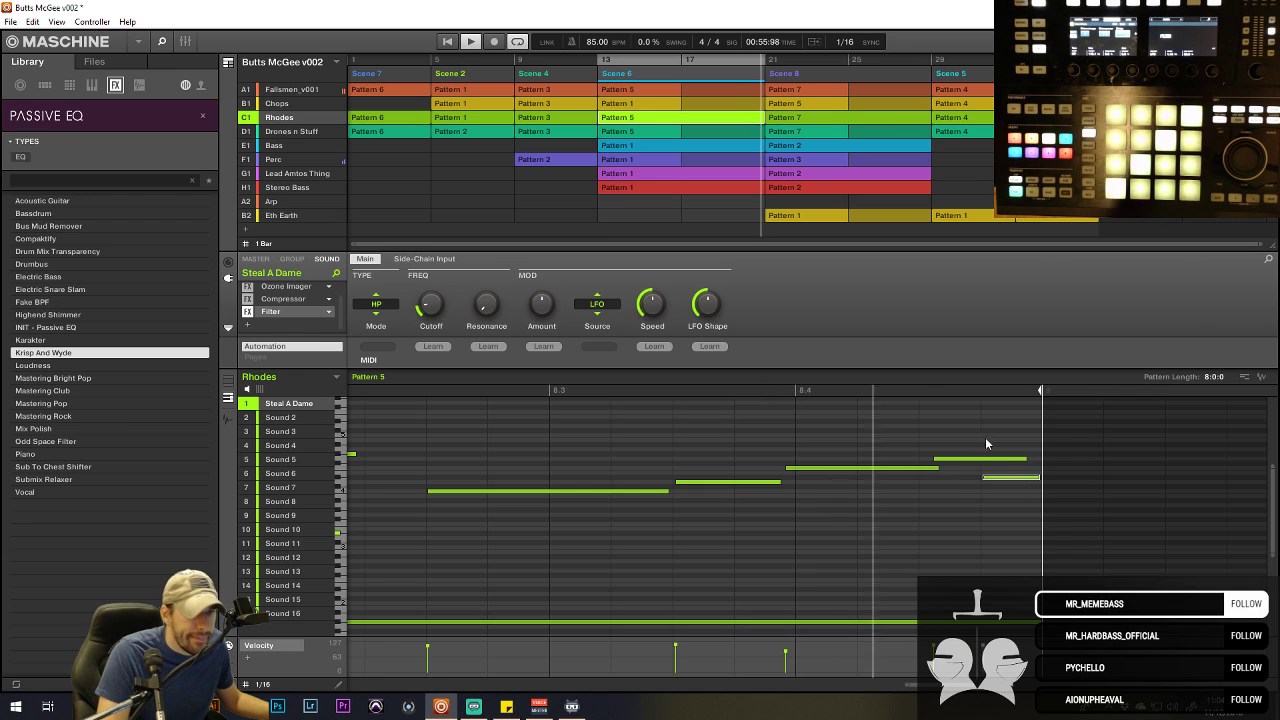
pyautogui.scroll(-5, 957, 478)
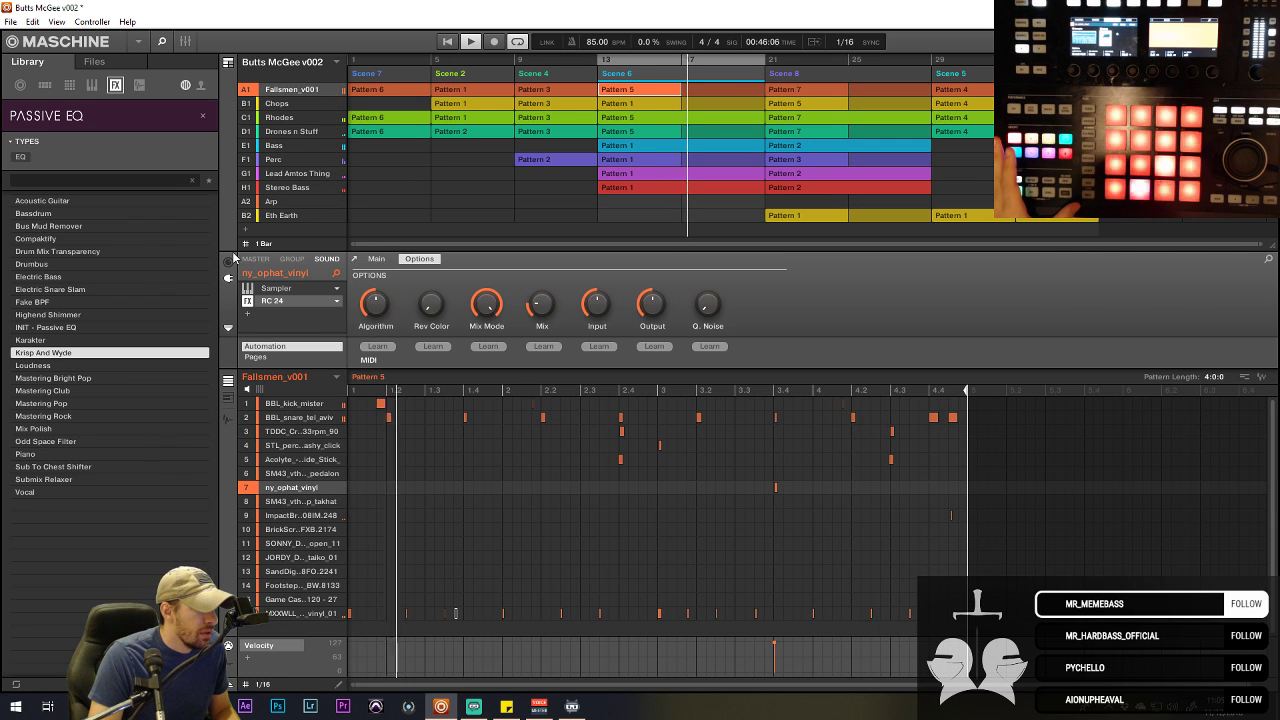
# - Set the ny_ophat_vinyl sound's swing to 42.0% with a 3/16 cycle, and show the Fallsmen_v001 group's swing settings
pyautogui.click(431, 304)
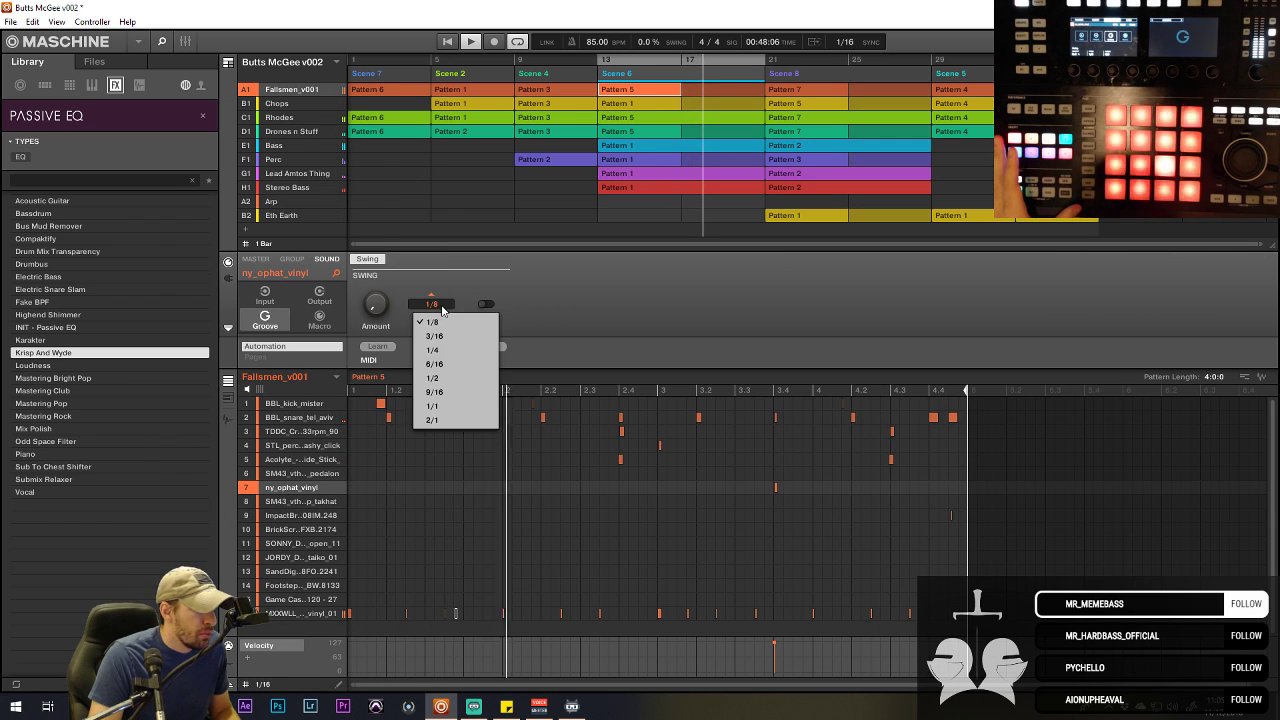
pyautogui.click(453, 337)
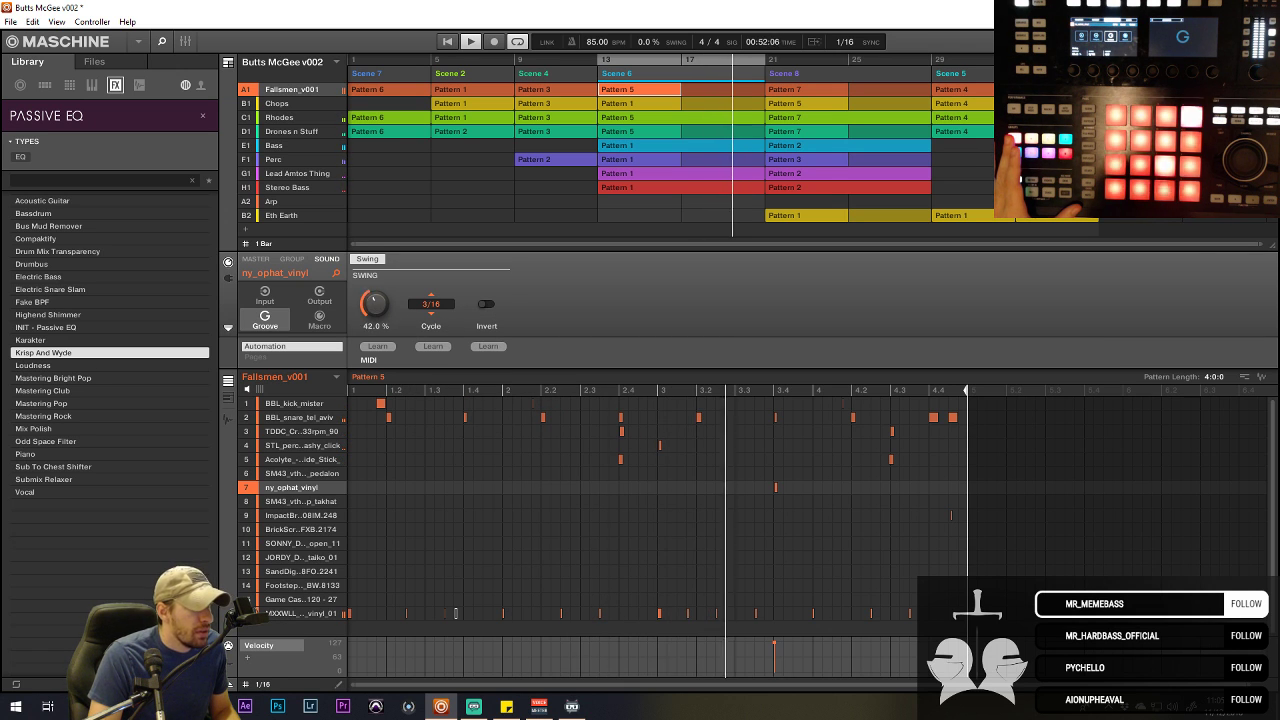
pyautogui.click(292, 258)
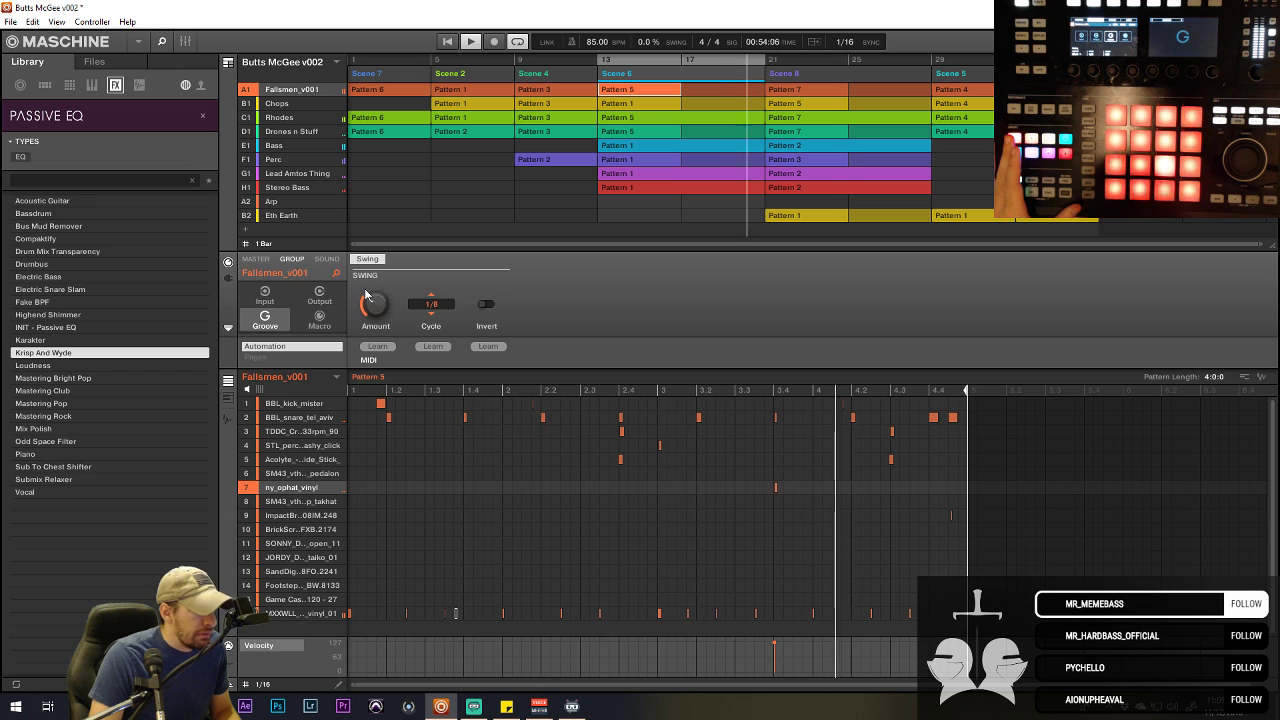
# - Try swing amounts from 13.0% to 100.0% on the Fallsmen_v001 group with 3/16 and 1/4 cycles, and set the amount to 28.0%
pyautogui.click(438, 311)
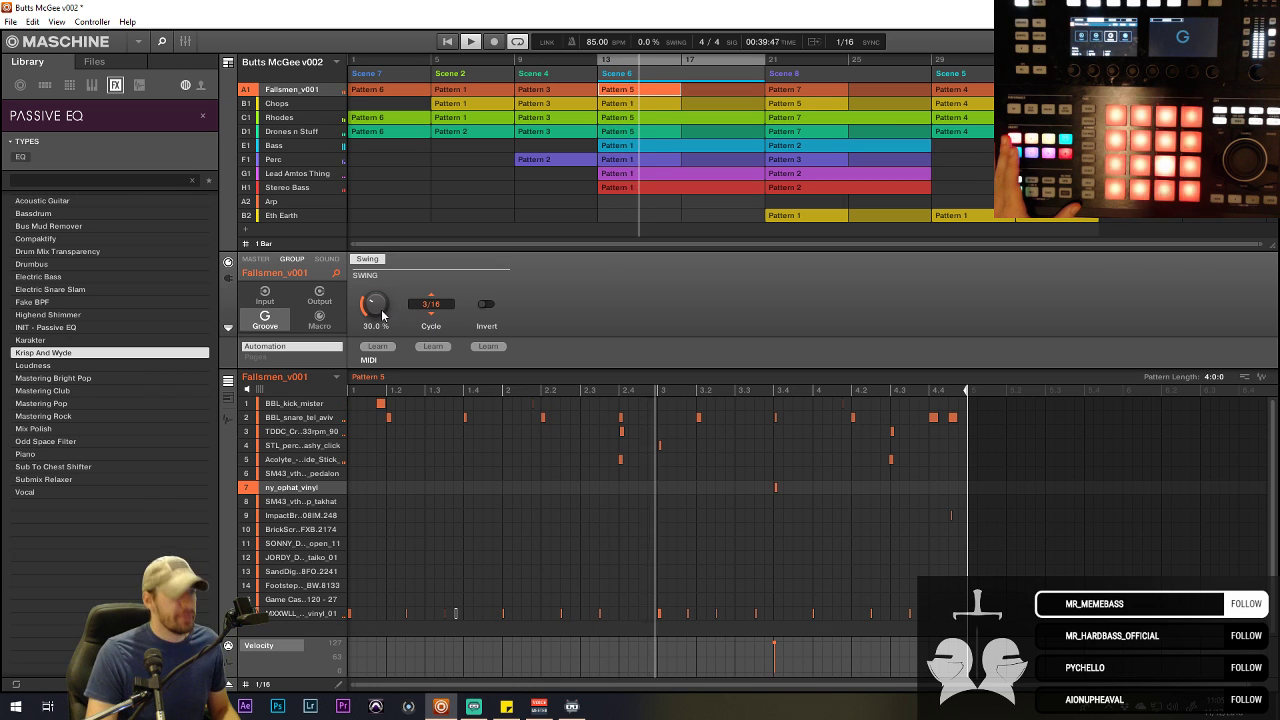
pyautogui.scroll(10, 382, 314)
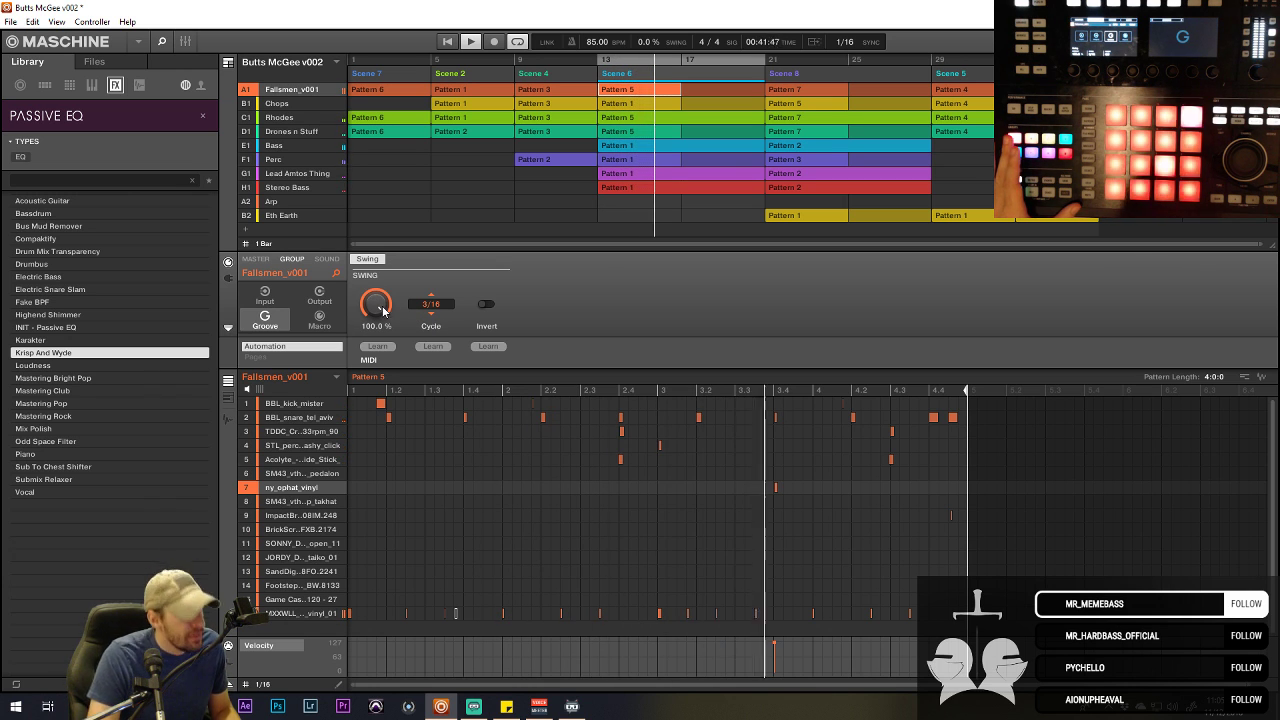
pyautogui.moveTo(382, 312); pyautogui.dragTo(382, 403)
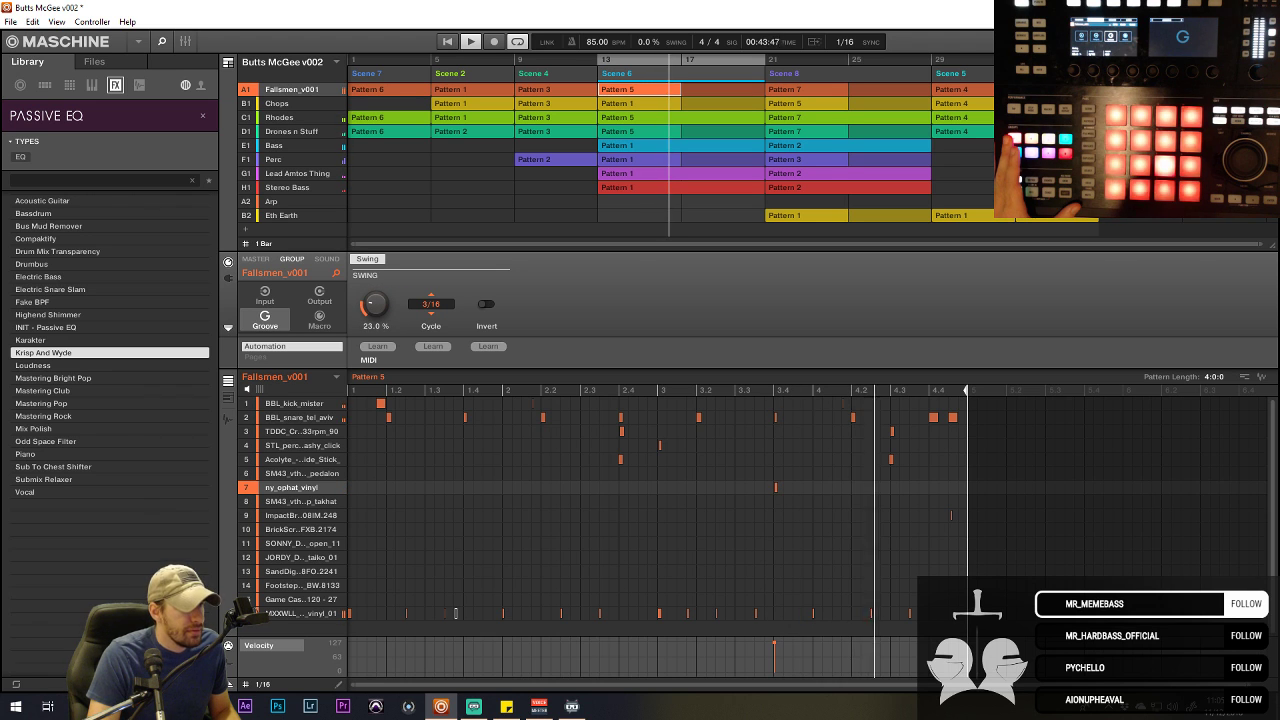
pyautogui.moveTo(373, 304); pyautogui.dragTo(373, 314)
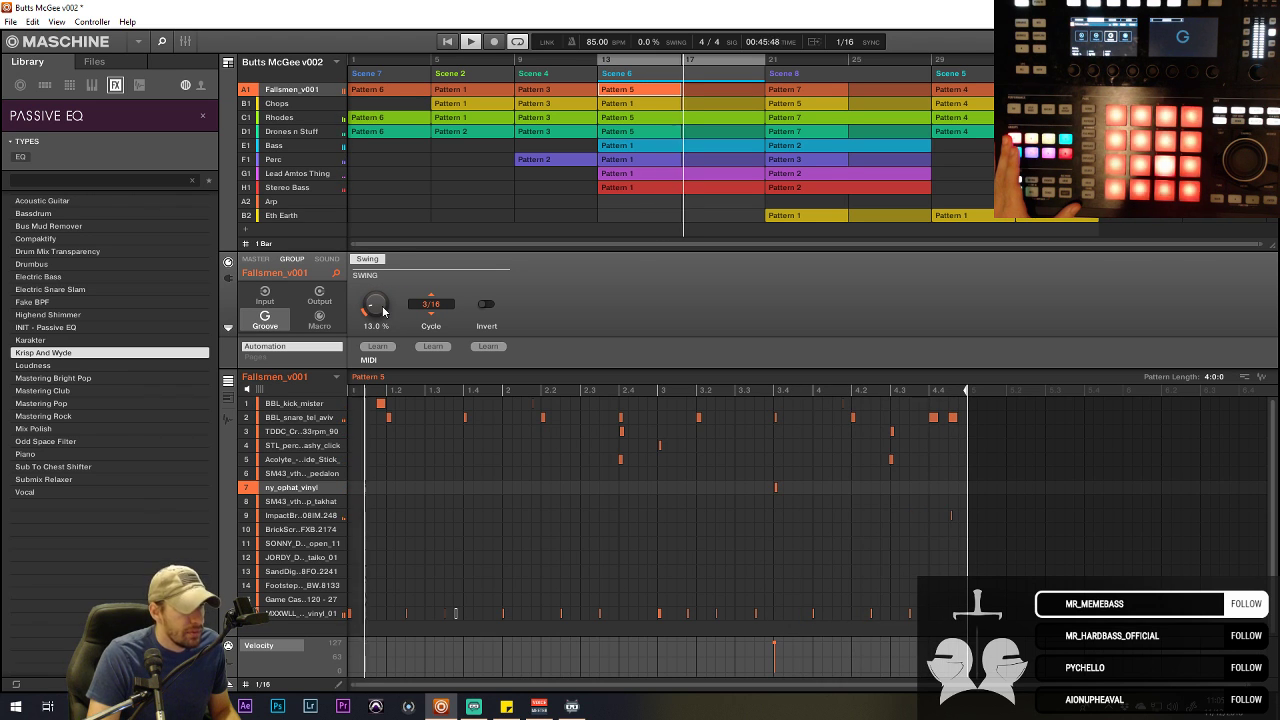
pyautogui.moveTo(383, 311); pyautogui.dragTo(373, 299)
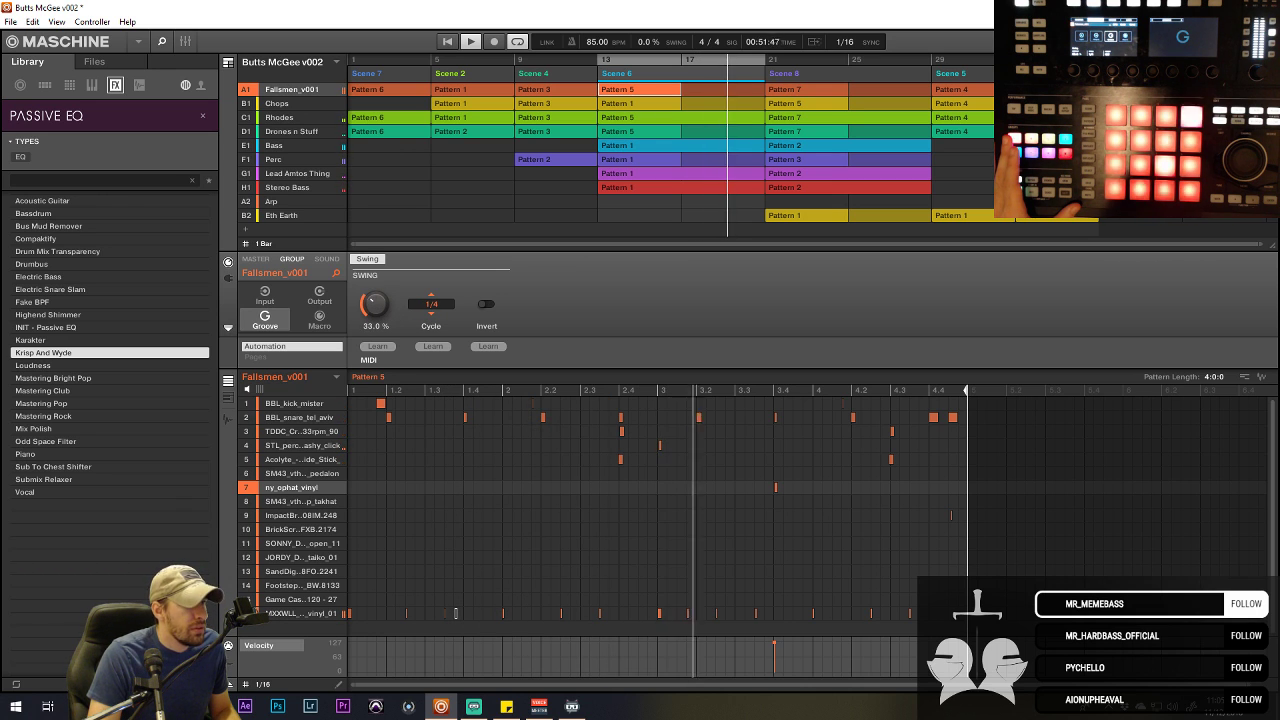
pyautogui.moveTo(373, 304); pyautogui.dragTo(373, 311)
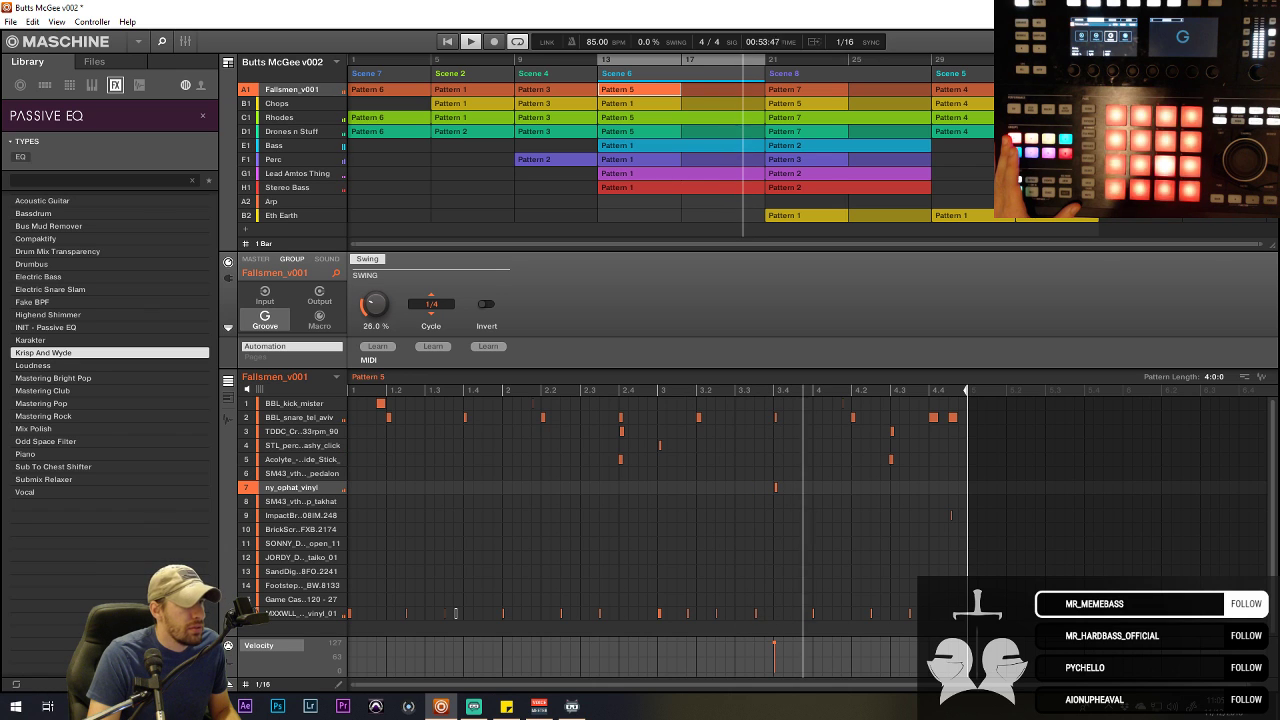
# - Compare the 6/16, 1/1 and 3/16 swing cycles on the Fallsmen_v001 group during playback, and set the cycle to 1/8
pyautogui.scroll(1, 431, 304)
pyautogui.click(431, 304)
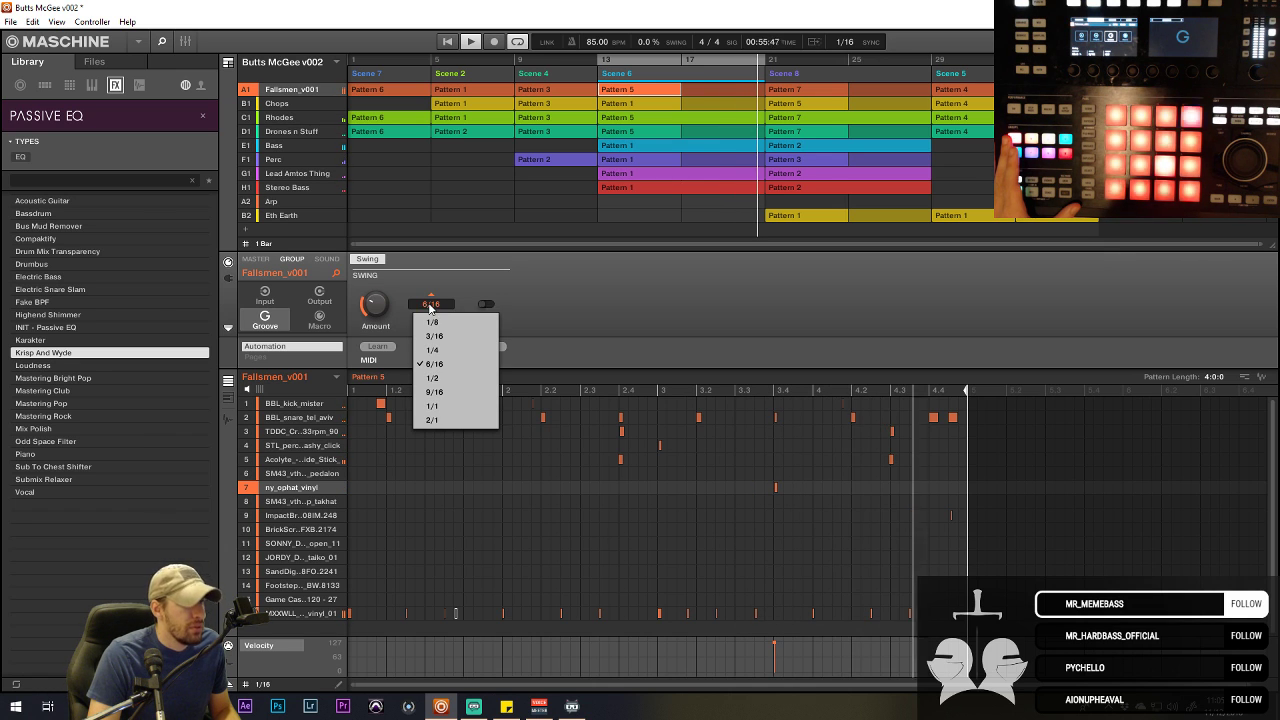
pyautogui.click(460, 406)
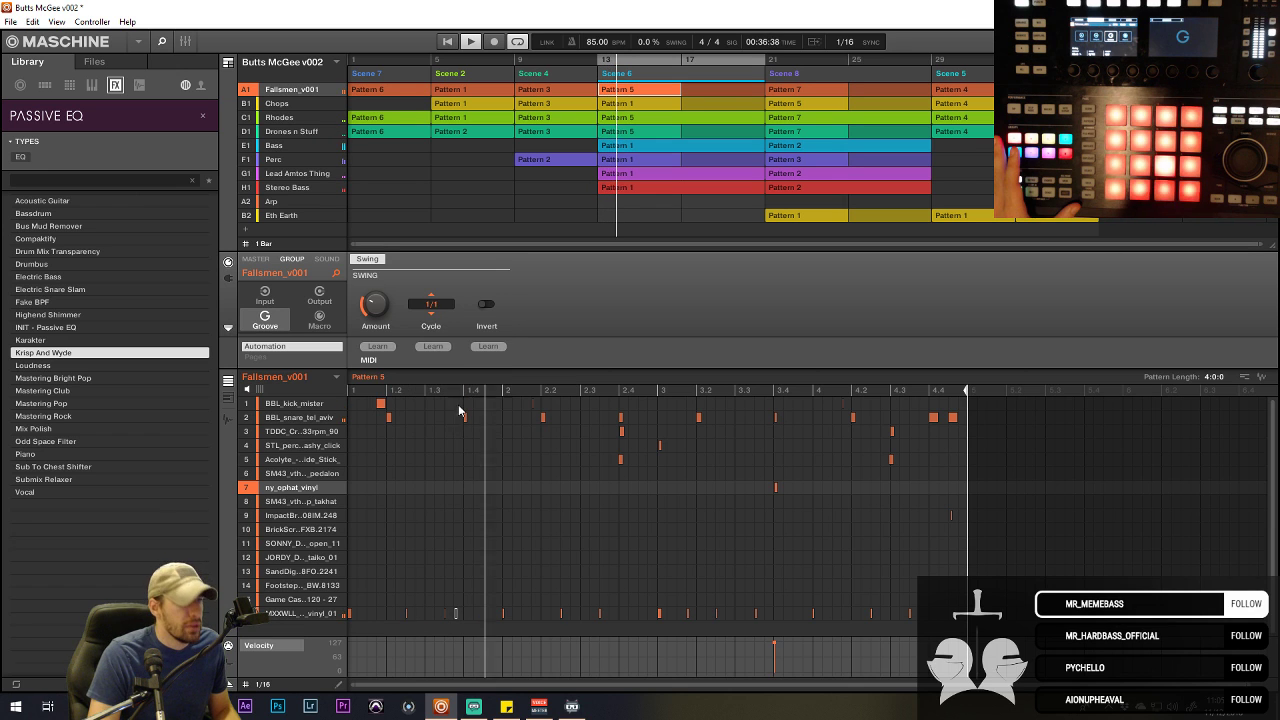
pyautogui.click(441, 309)
pyautogui.click(436, 323)
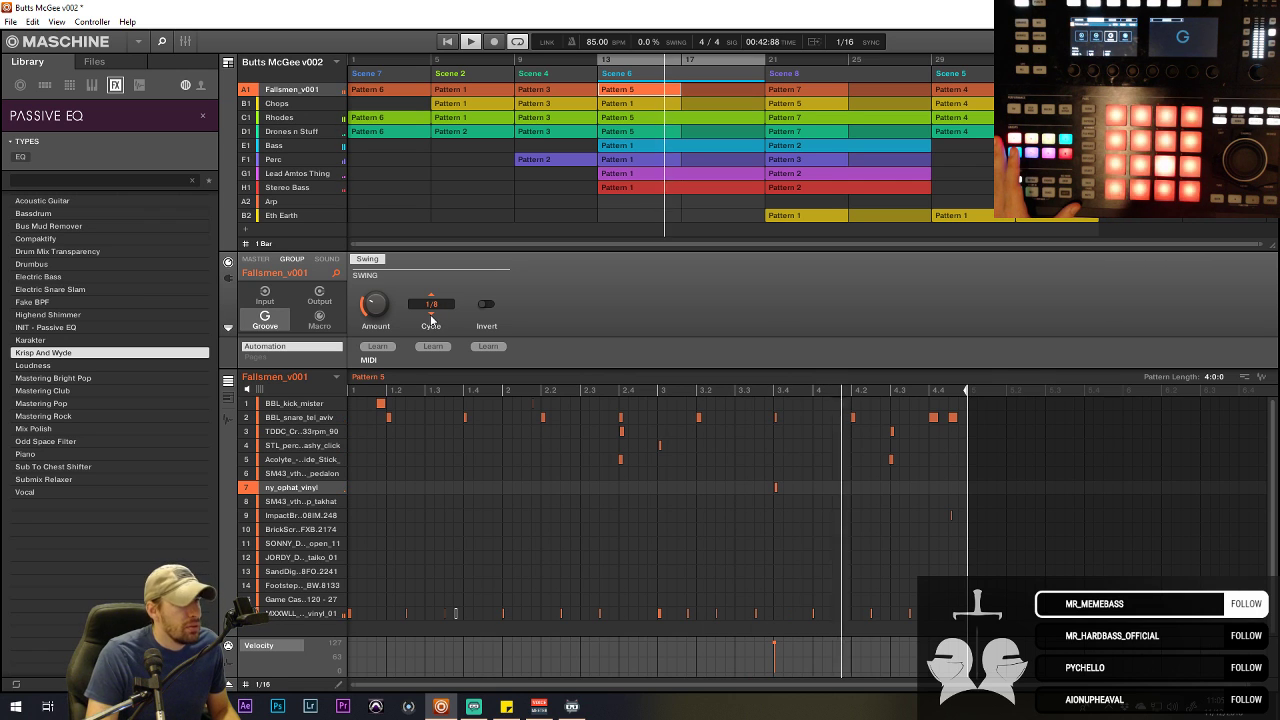
pyautogui.moveTo(431, 321); pyautogui.dragTo(432, 307)
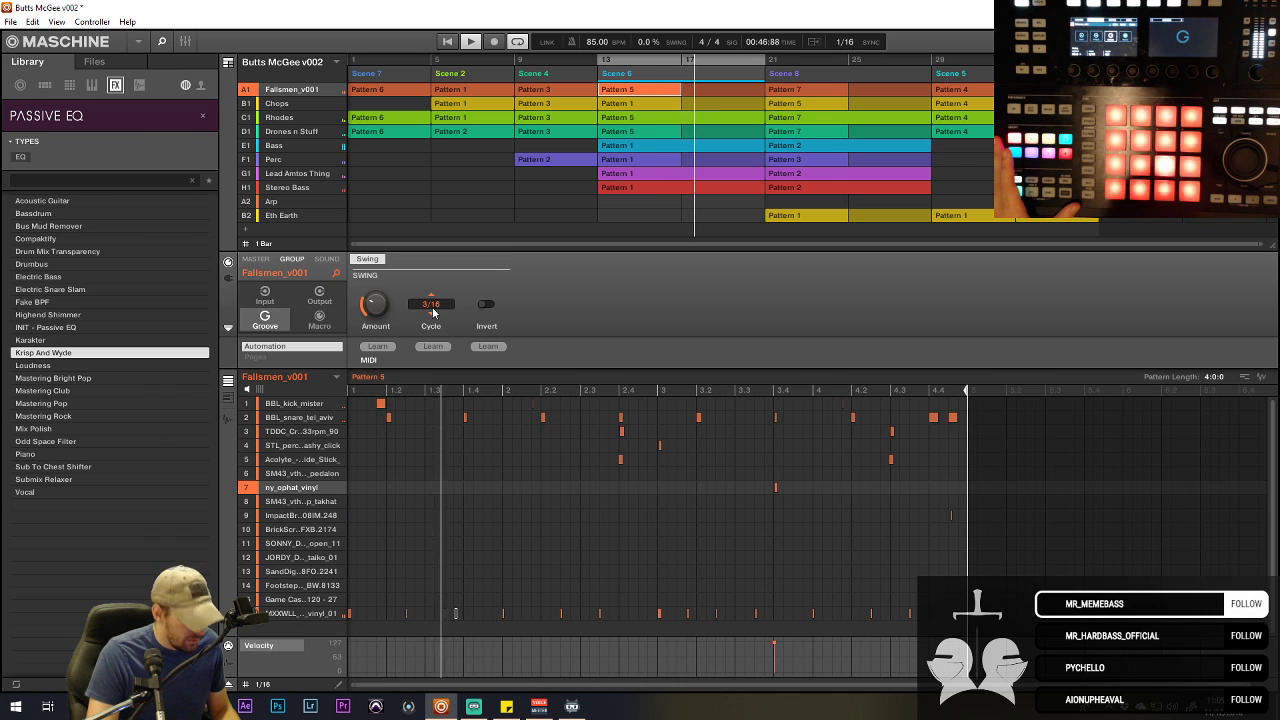
pyautogui.moveTo(432, 310); pyautogui.dragTo(437, 295)
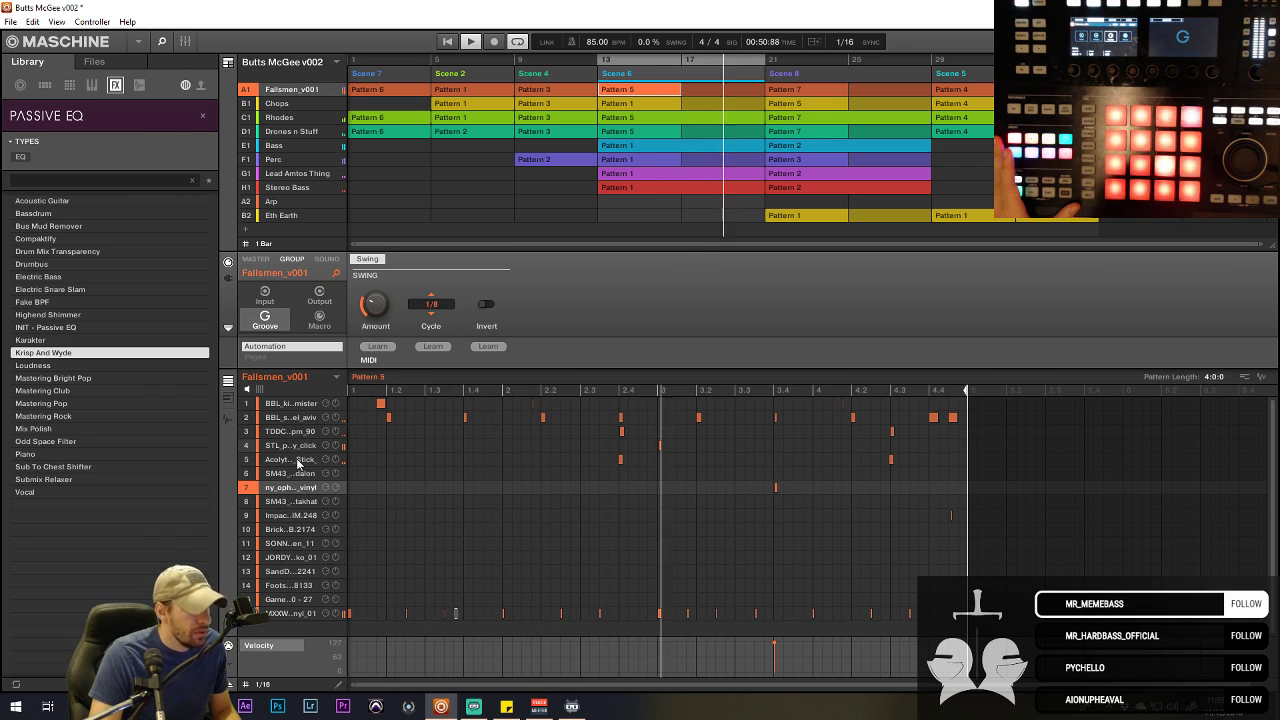
# - Try 23.0% swing with a 3/16 cycle on the MXXWLL vinyl_01 sound, and return it to no swing with a 1/8 cycle
pyautogui.click(305, 501)
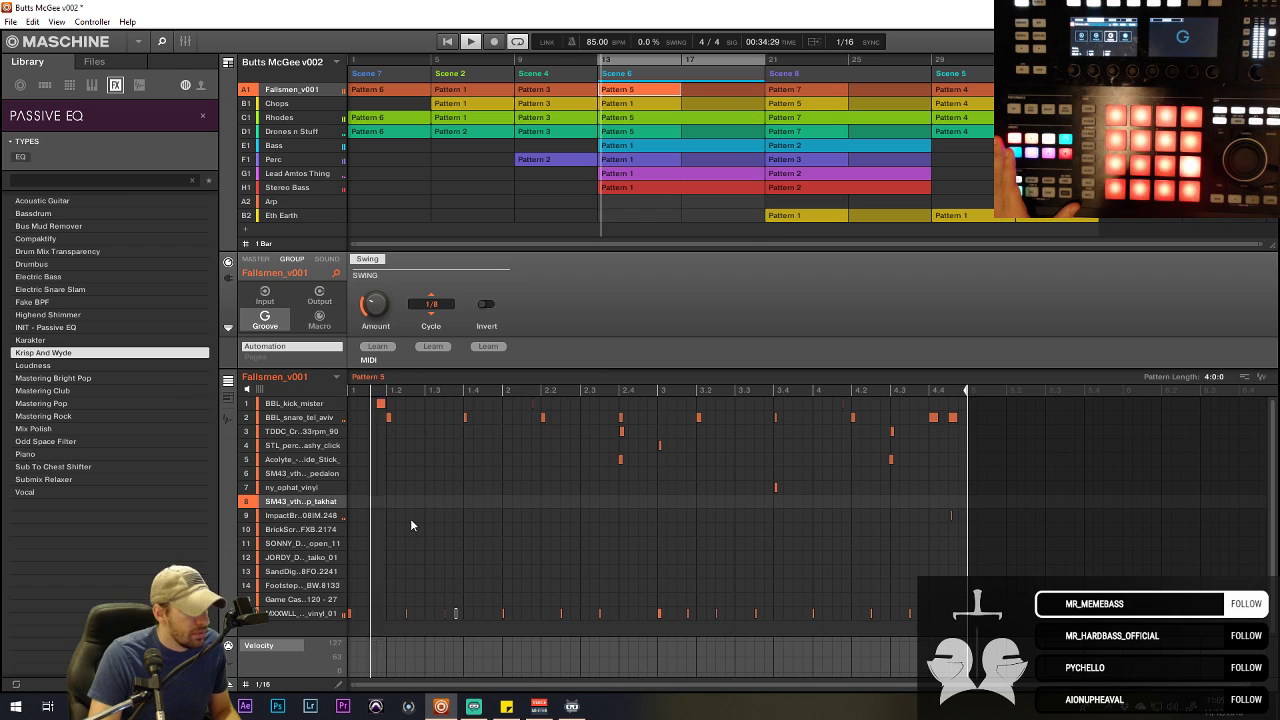
pyautogui.click(290, 612)
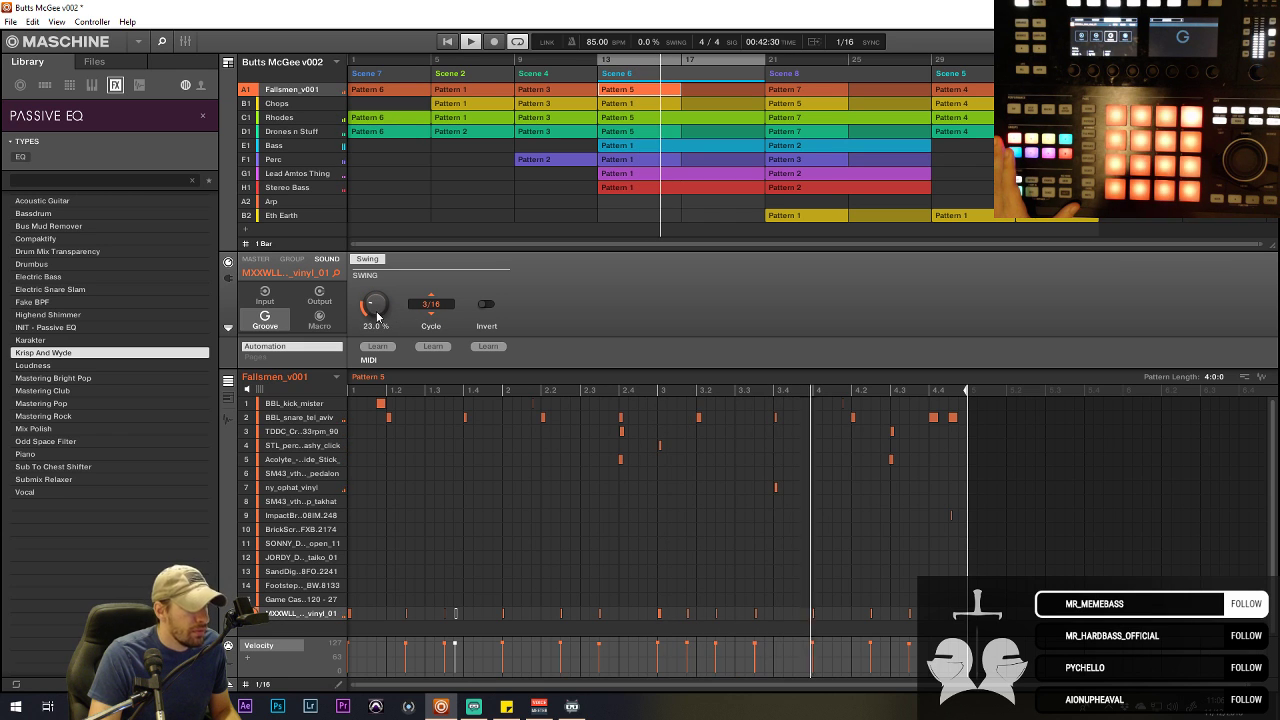
pyautogui.moveTo(377, 316)
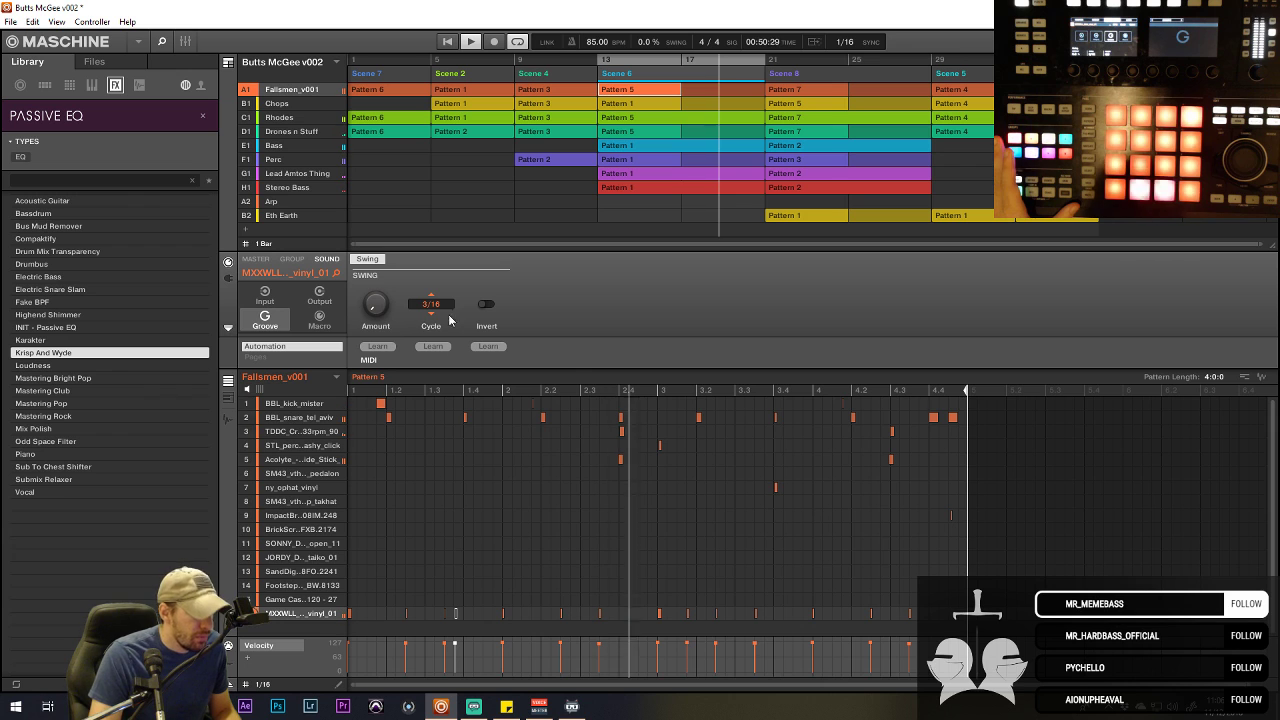
pyautogui.scroll(-1, 430, 300)
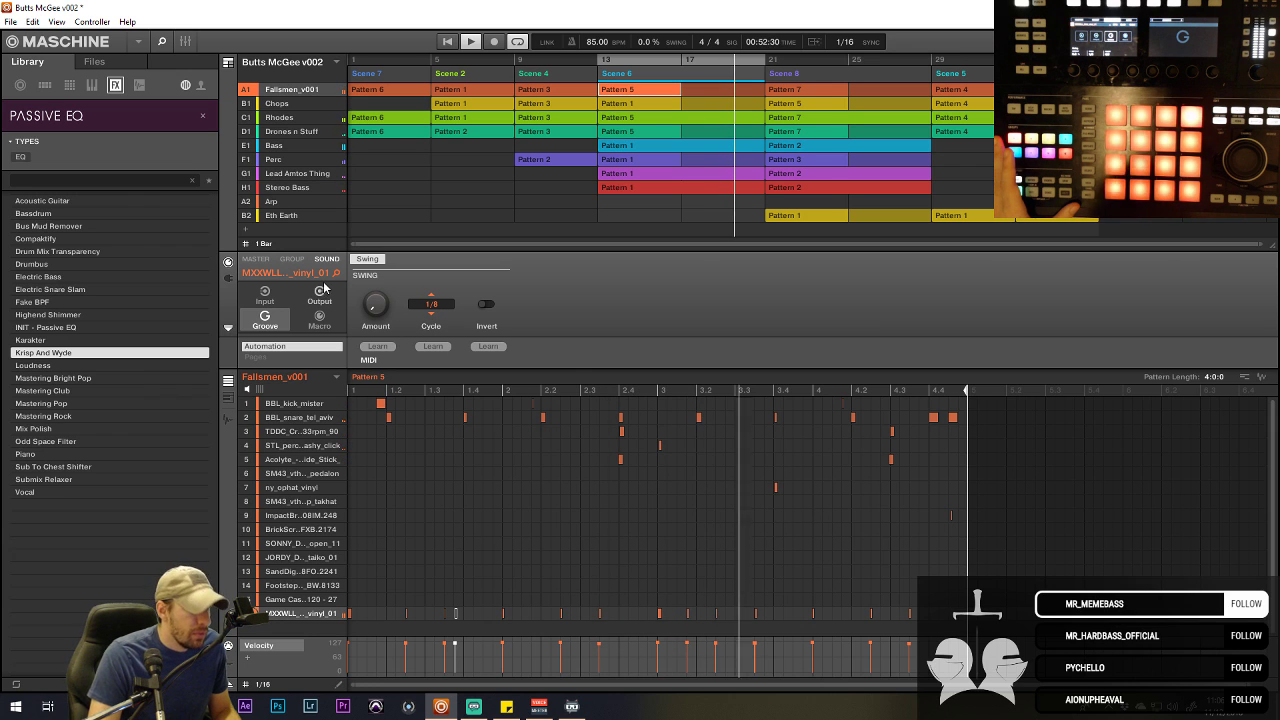
# - Play on from the end of Scene 6 into Scene 8, enlarge the arranger, and inspect the Perc, Lead Amtos Thing and Eth Earth patterns
pyautogui.moveTo(339, 430)
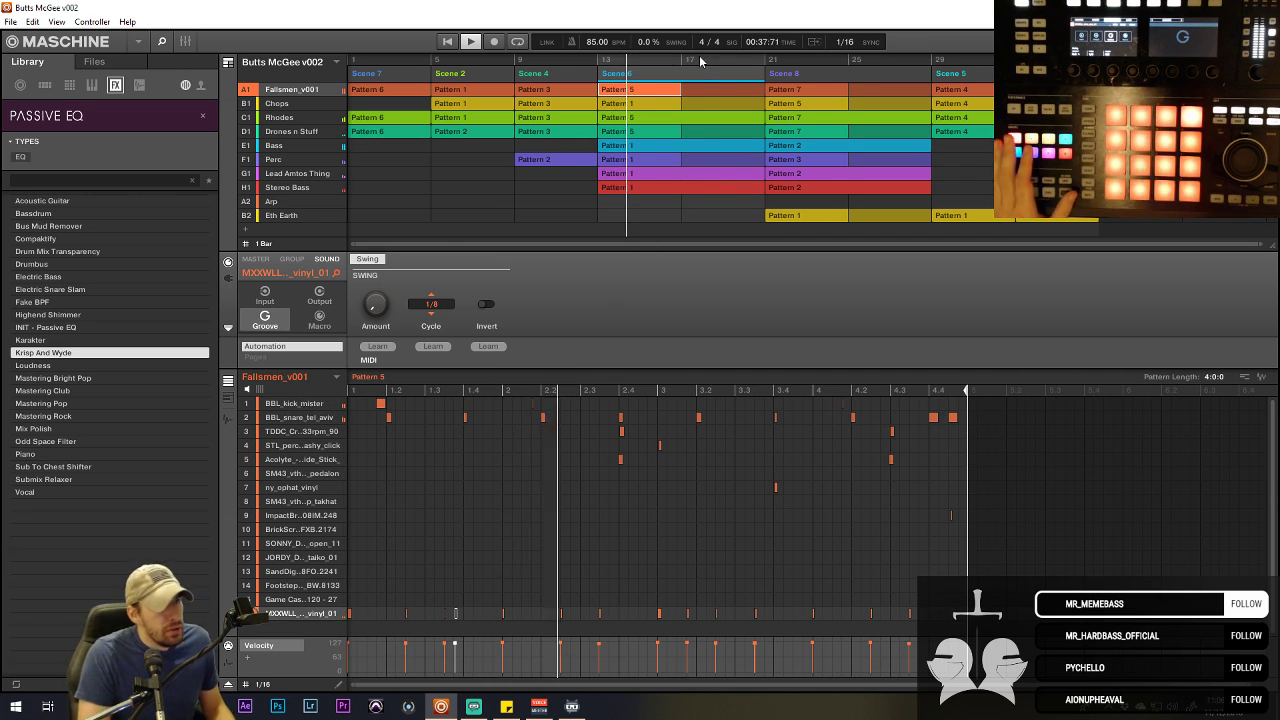
pyautogui.click(752, 59)
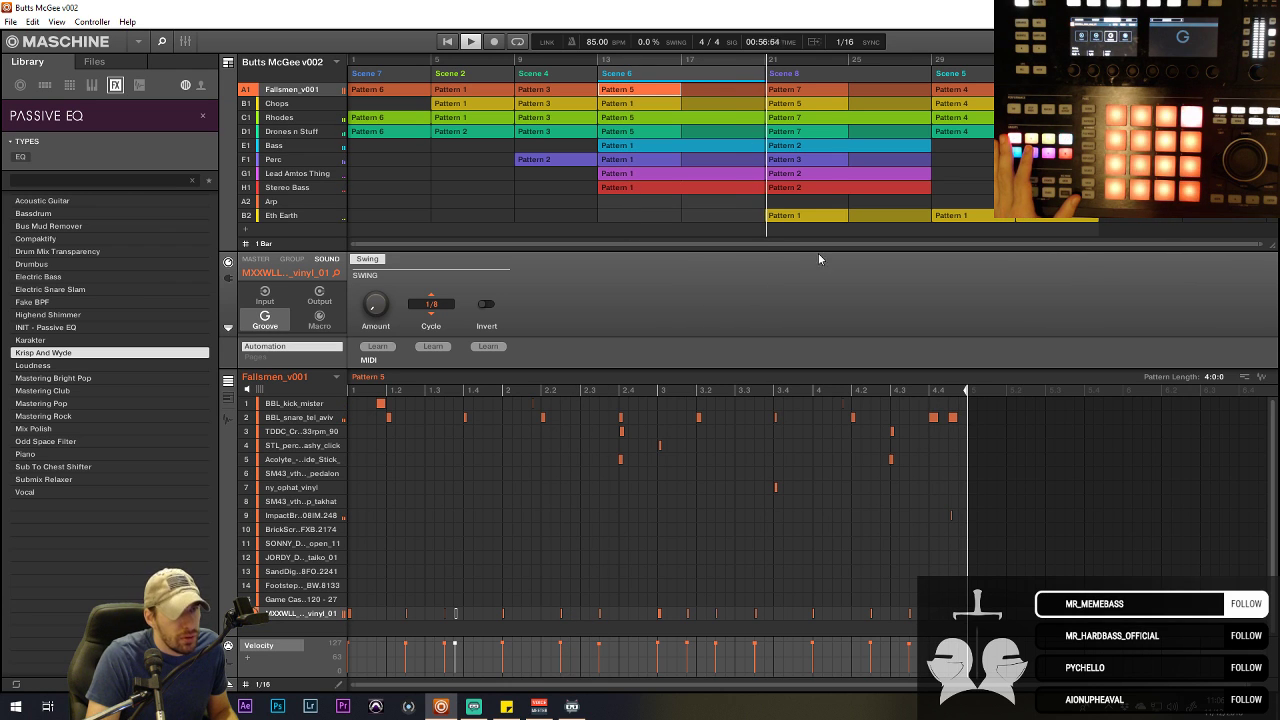
pyautogui.moveTo(1274, 260); pyautogui.dragTo(1274, 274)
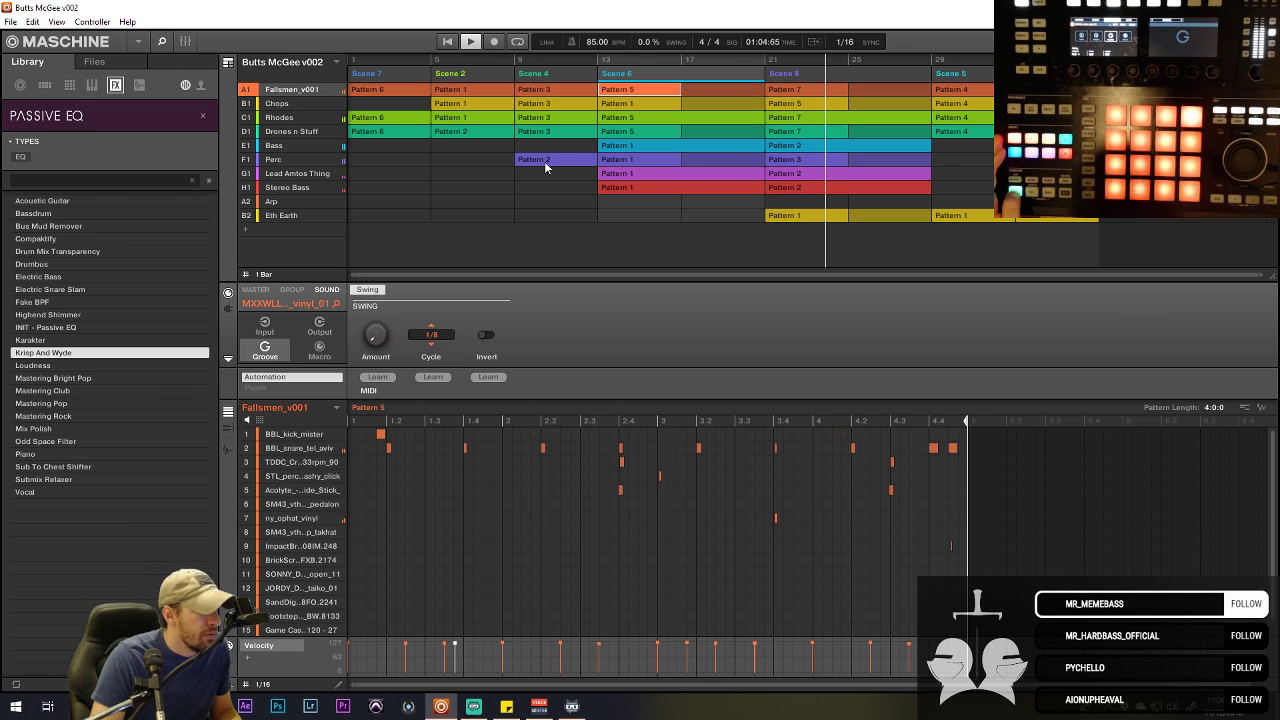
pyautogui.click(798, 162)
pyautogui.click(797, 175)
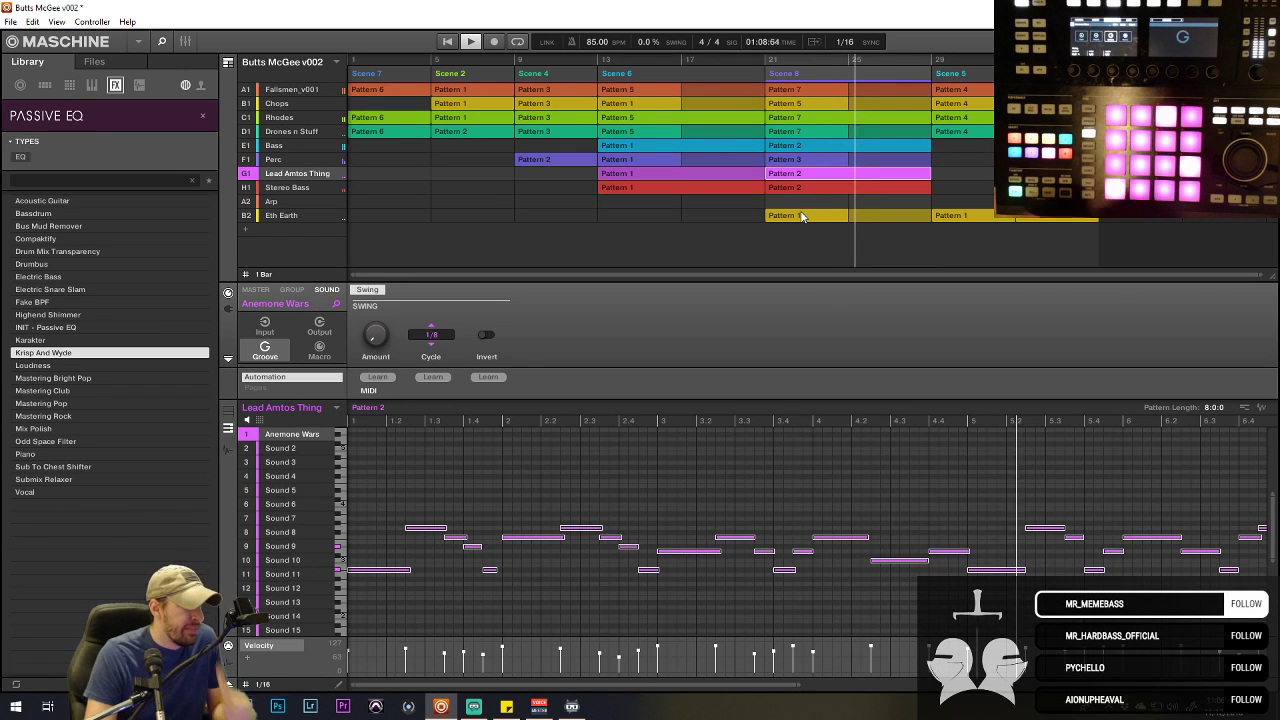
pyautogui.click(800, 214)
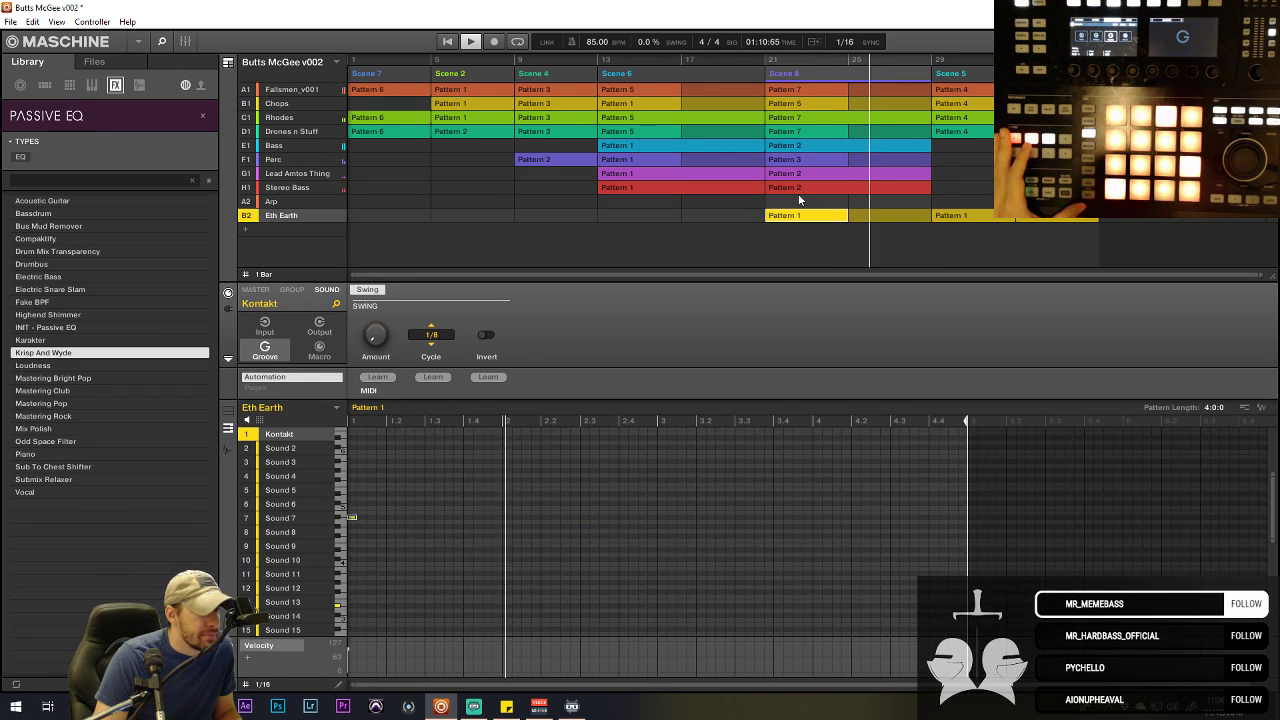
# - Replace the upper melody in Rhodes Pattern 7 with a copy of the upper melody from Rhodes Pattern 5
pyautogui.click(799, 119)
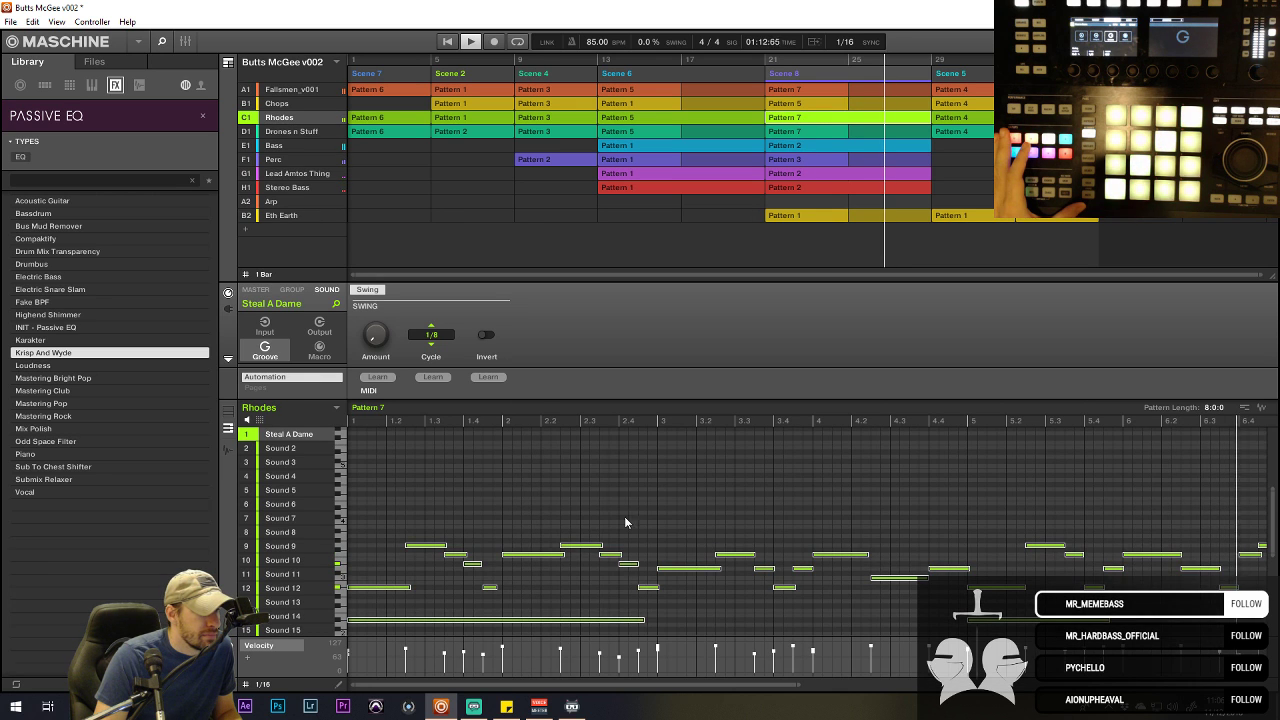
pyautogui.scroll(-2, 624, 521)
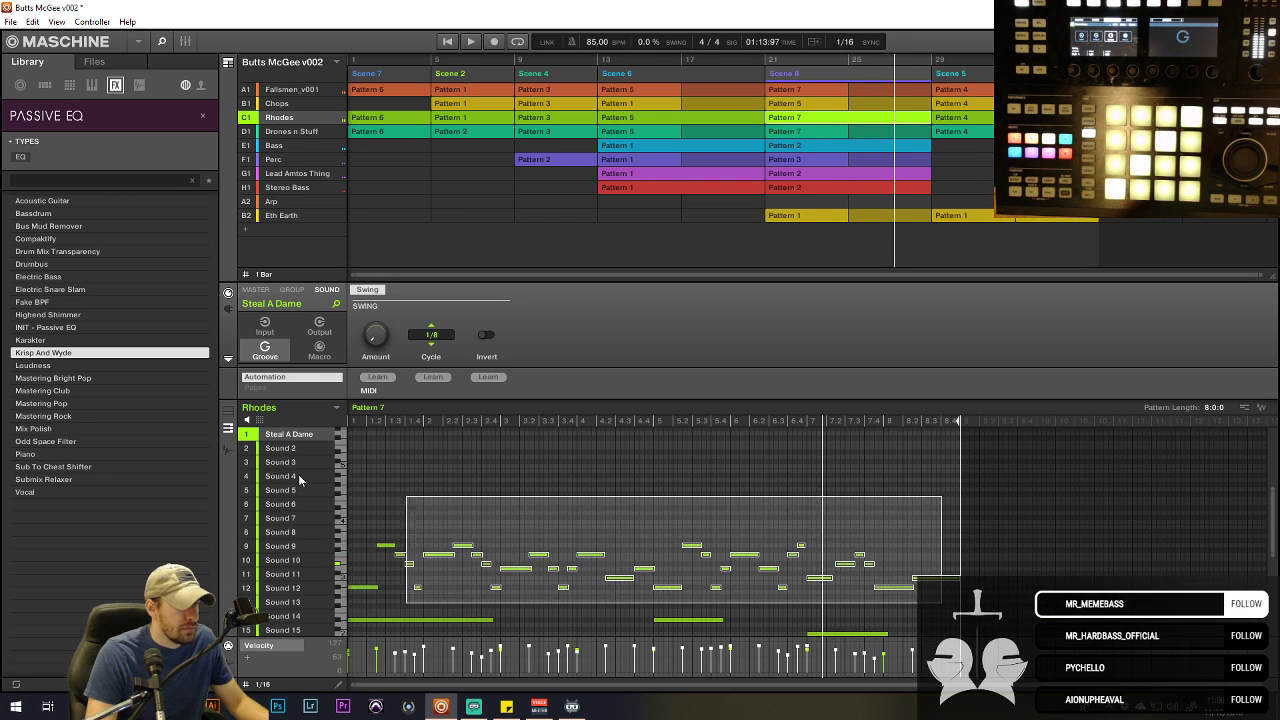
pyautogui.click(691, 119)
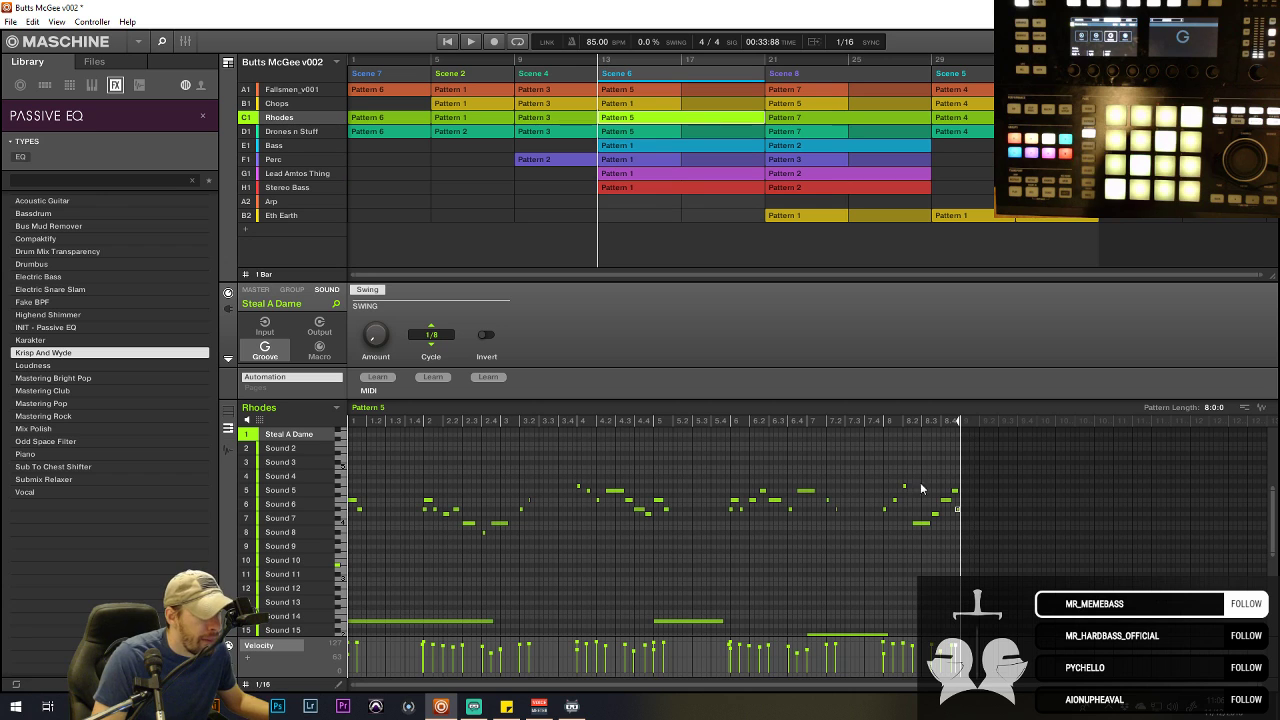
pyautogui.moveTo(958, 456); pyautogui.dragTo(350, 590)
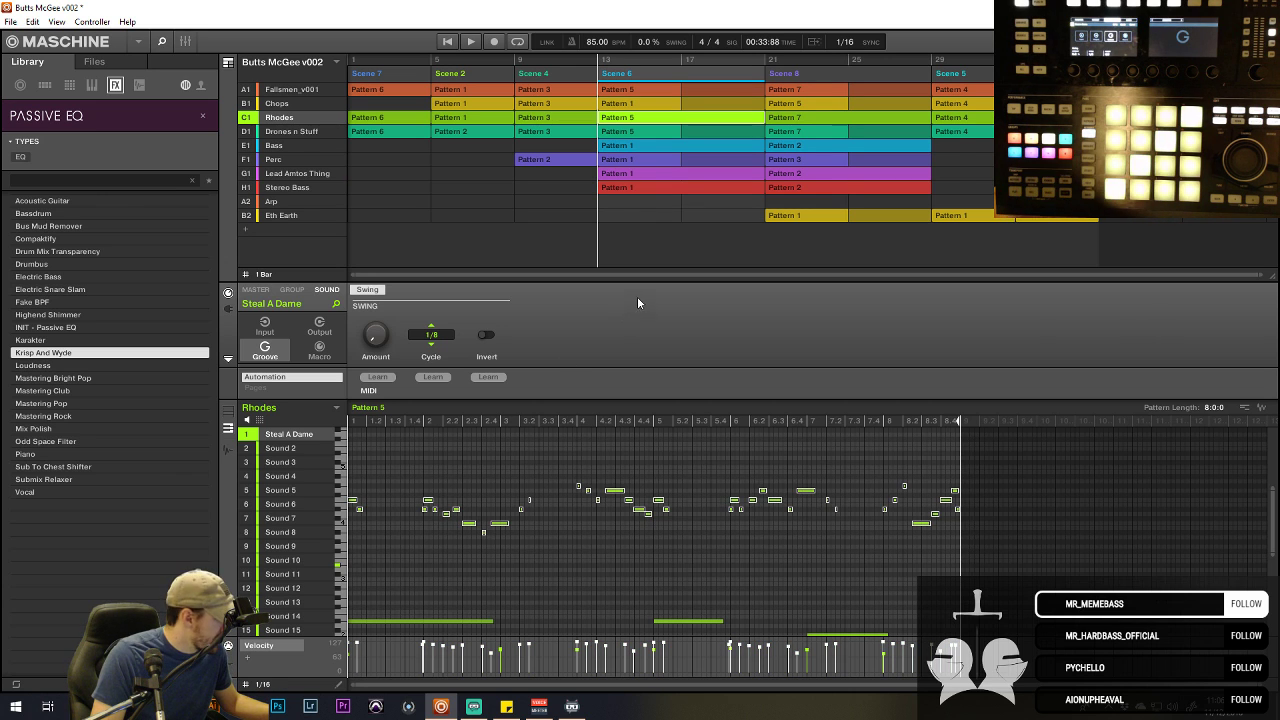
pyautogui.click(797, 118)
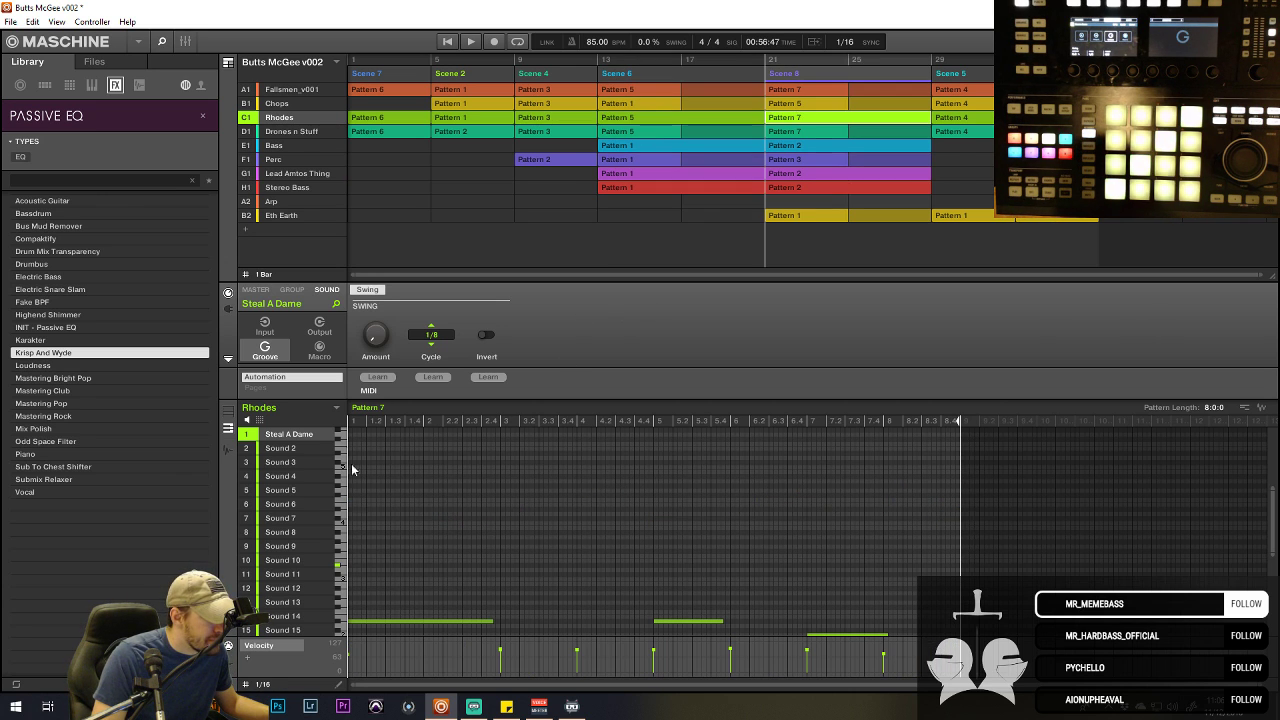
pyautogui.hotkey('ctrl', 'v')
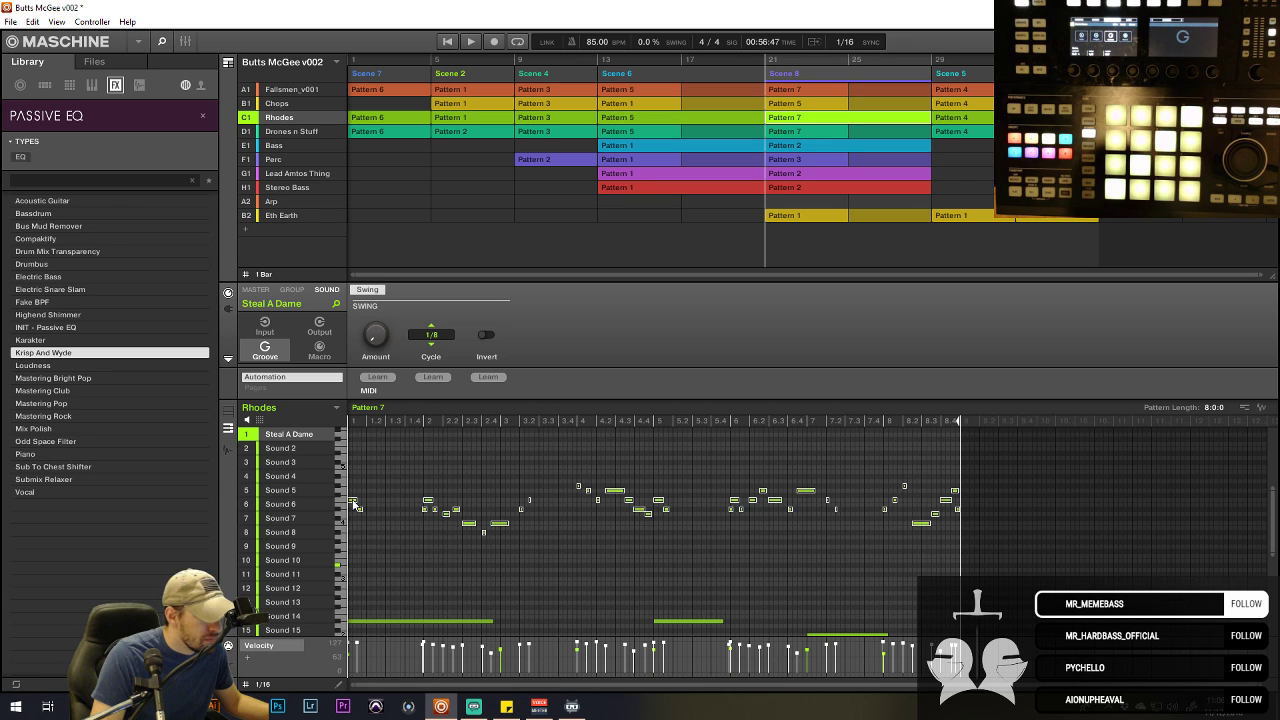
# - Audition Rhodes Pattern 7 in Scene 8, and delete its upper melody so only the long low notes are kept
pyautogui.scroll(3, 350, 502)
pyautogui.scroll(-3, 345, 502)
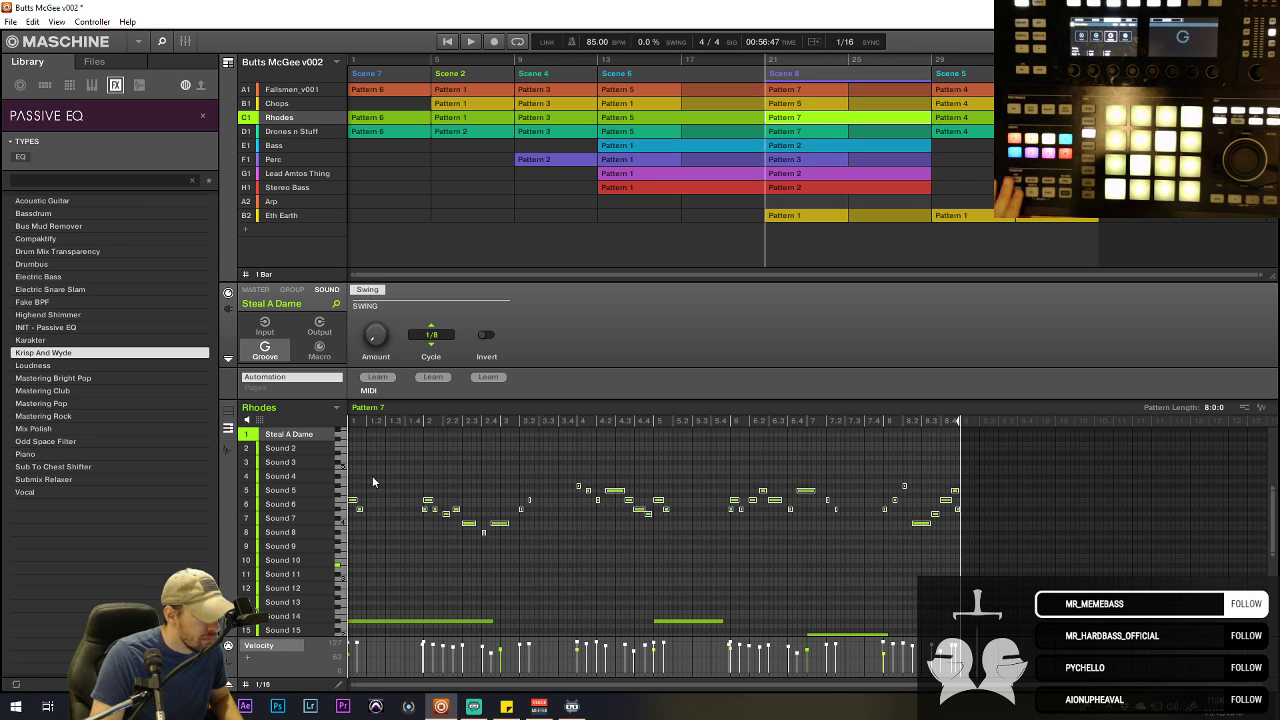
pyautogui.press('space')
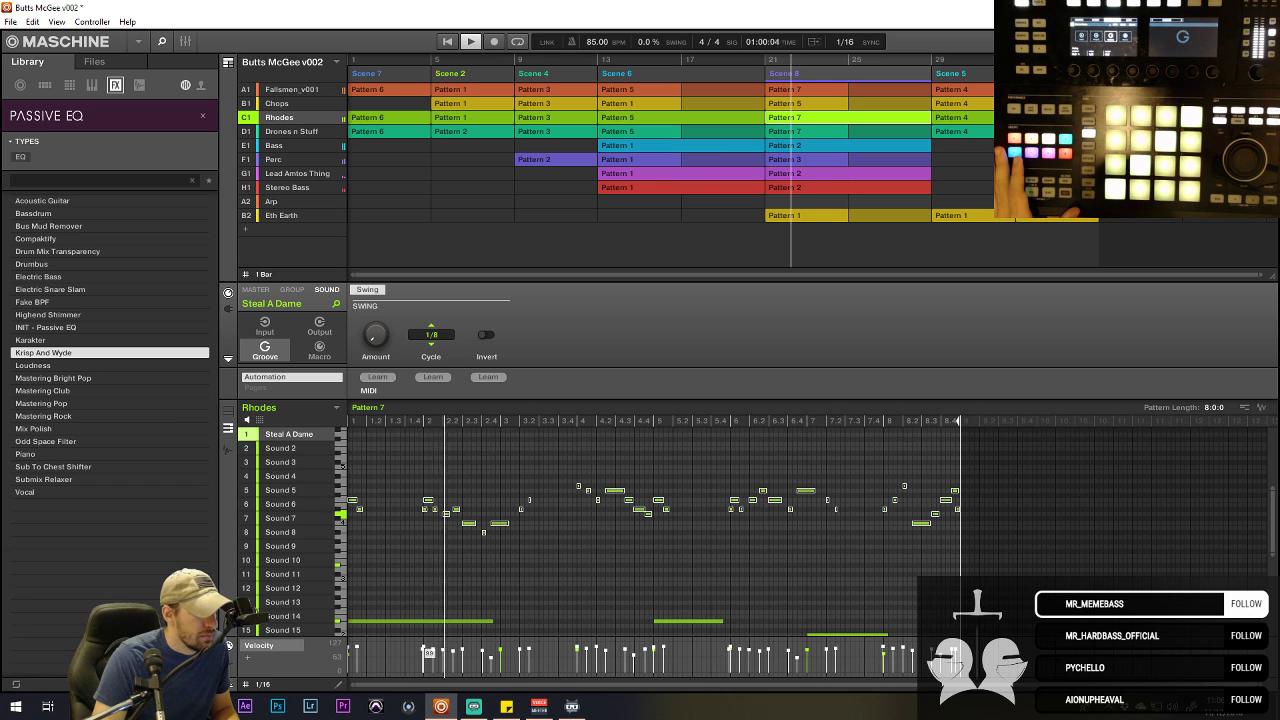
pyautogui.click(435, 558)
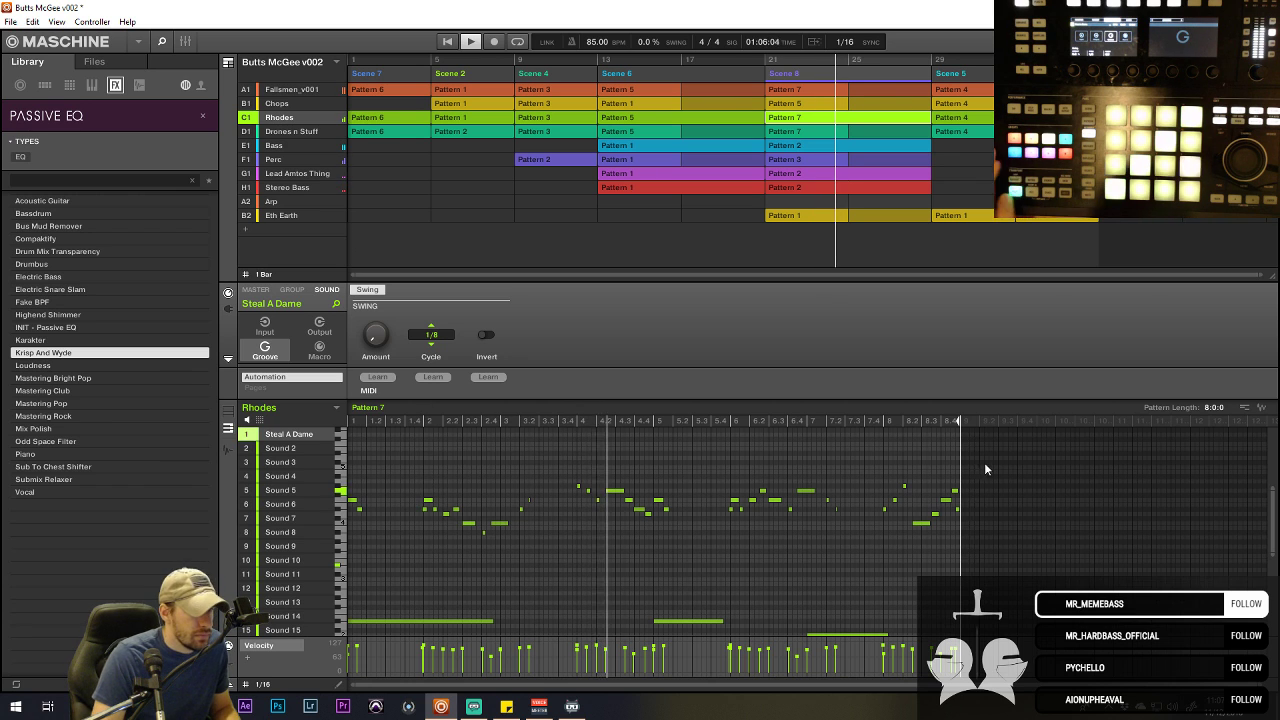
pyautogui.moveTo(1040, 484); pyautogui.dragTo(618, 548)
pyautogui.press('Delete')
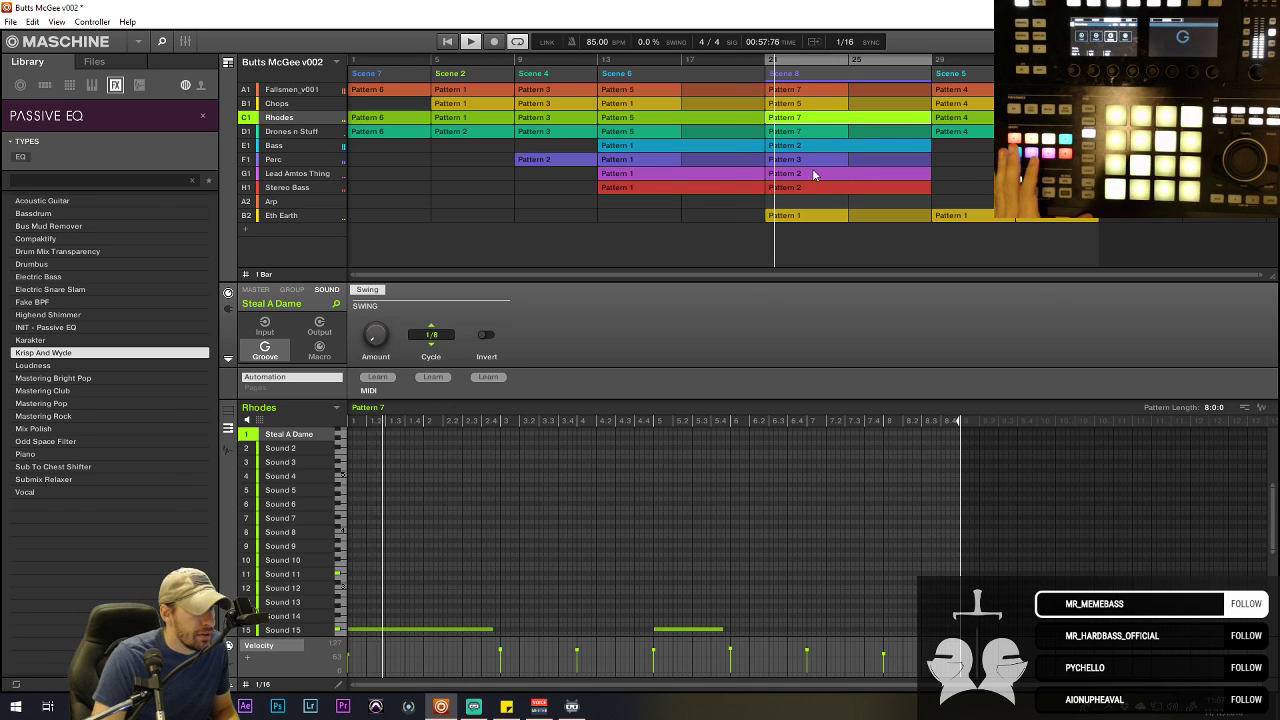
# - Audition Scene 8 in a loop while reviewing the Lead Amtos Thing, Eth Earth, Perc, Bass, Drones n Stuff and Rhodes groups
pyautogui.click(813, 174)
pyautogui.moveTo(1017, 474)
pyautogui.mouseDown()
pyautogui.moveTo(977, 546)
pyautogui.moveTo(1024, 486)
pyautogui.mouseUp()
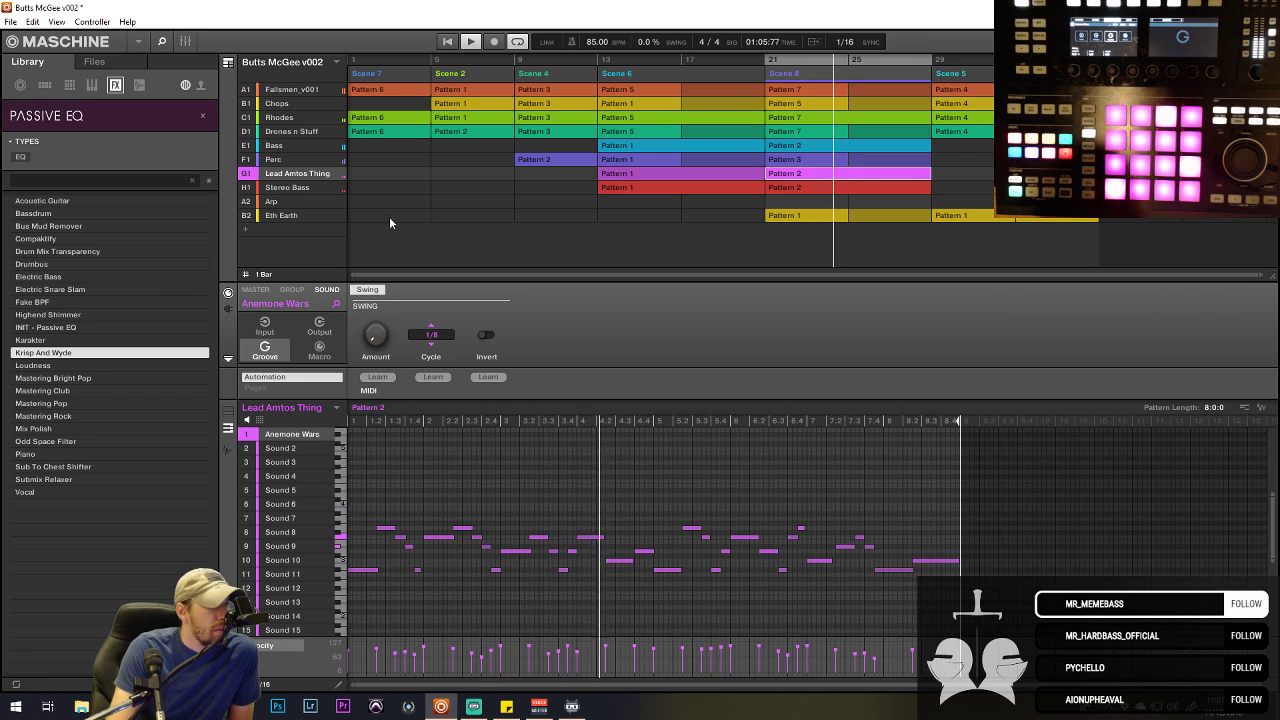
pyautogui.click(290, 216)
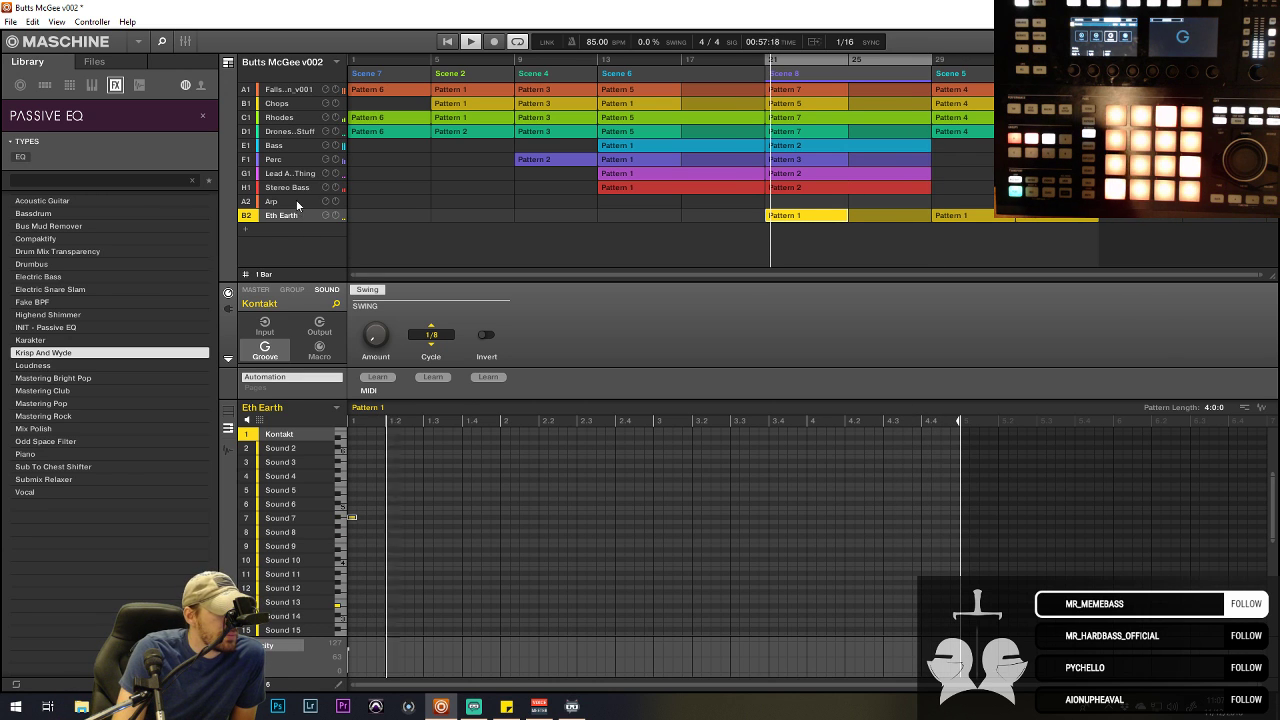
pyautogui.click(288, 173)
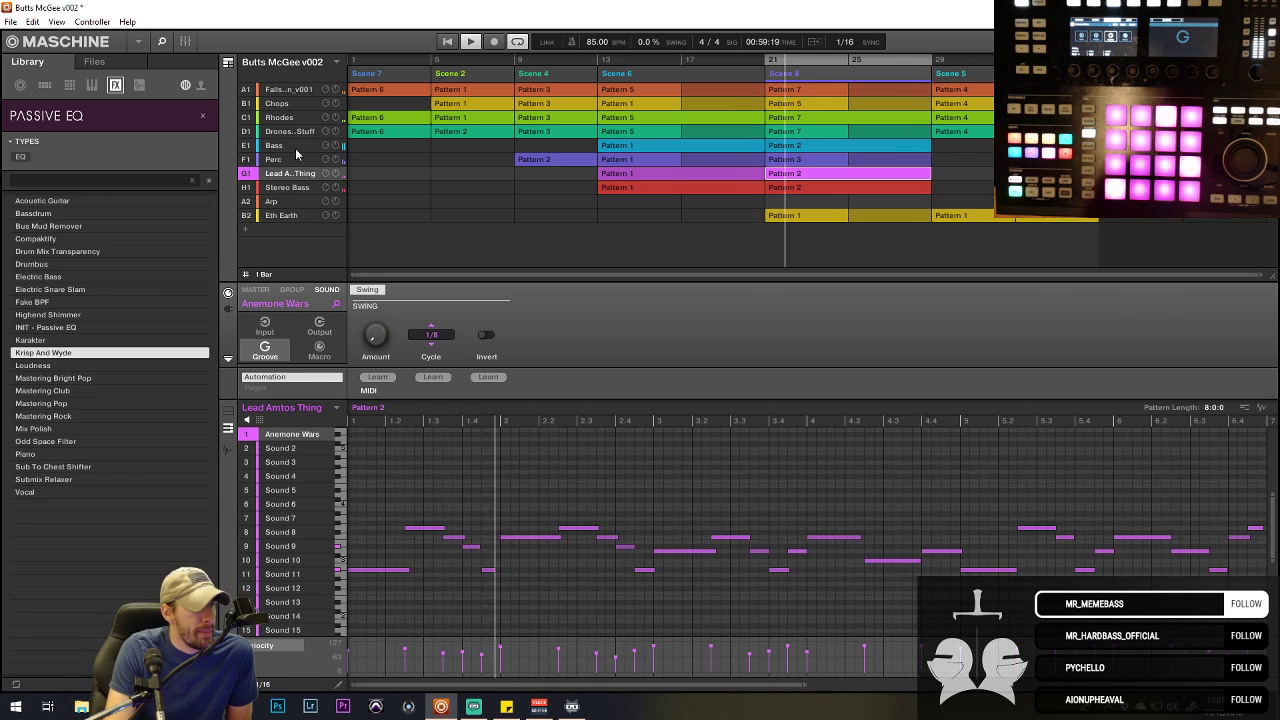
pyautogui.click(296, 155)
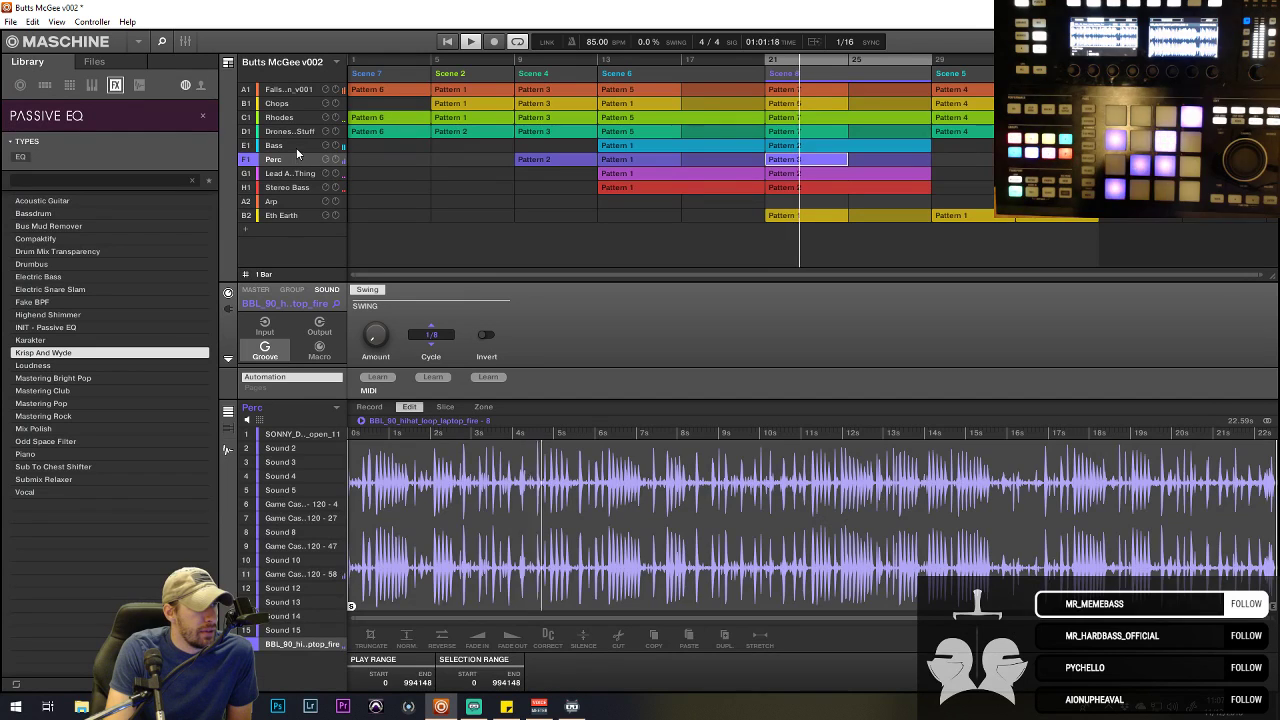
pyautogui.click(296, 146)
pyautogui.click(292, 131)
pyautogui.click(293, 118)
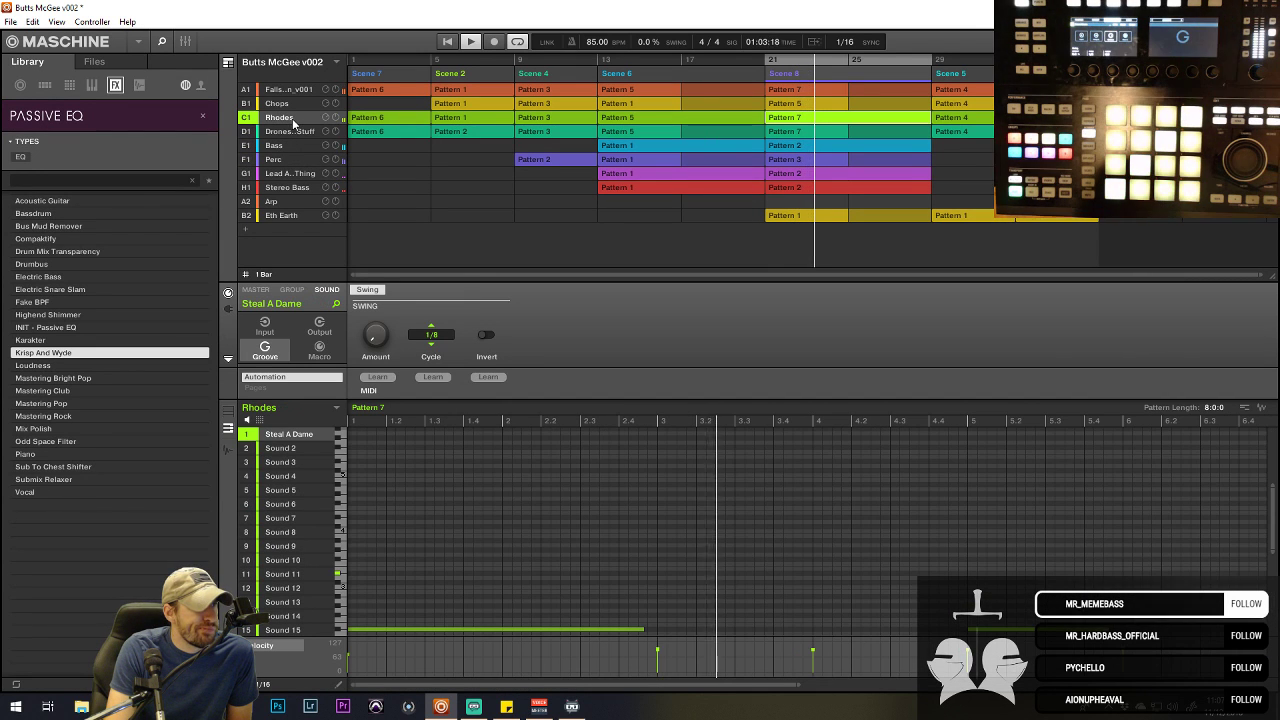
# - Inspect the Chops group's patterns across Scenes 8, 2, 4, 5 and 3
pyautogui.click(295, 103)
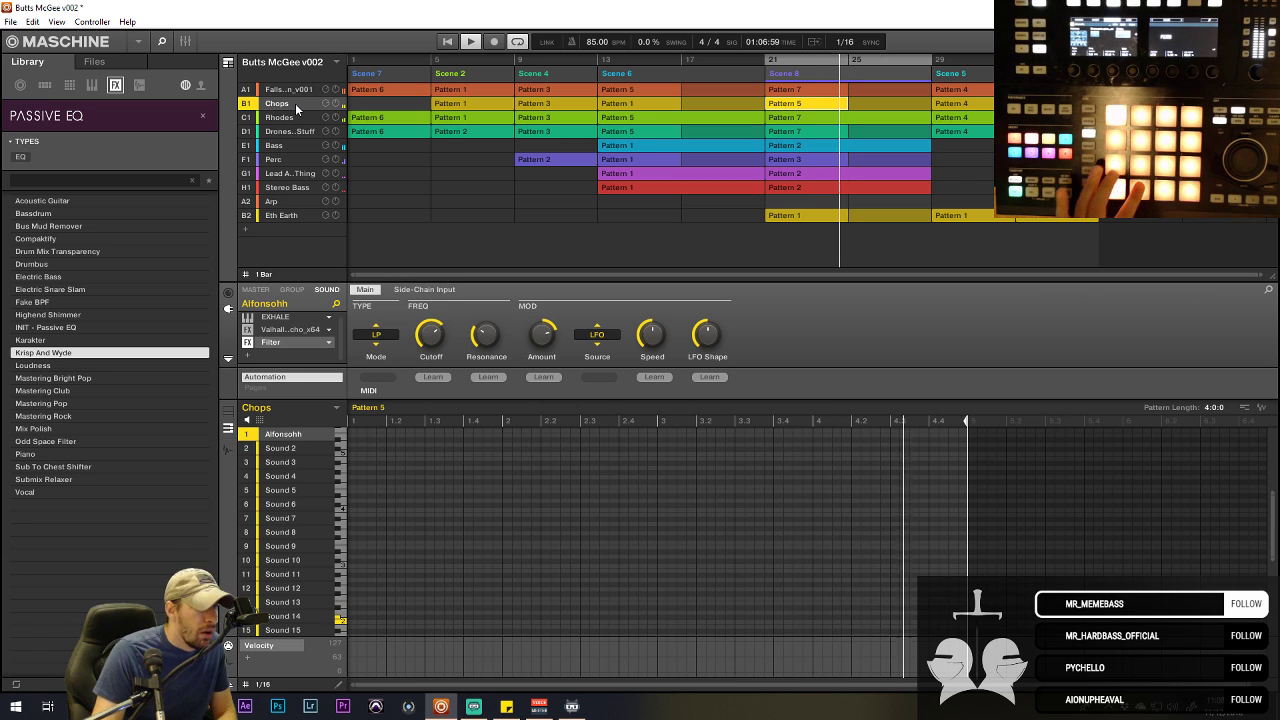
pyautogui.click(488, 107)
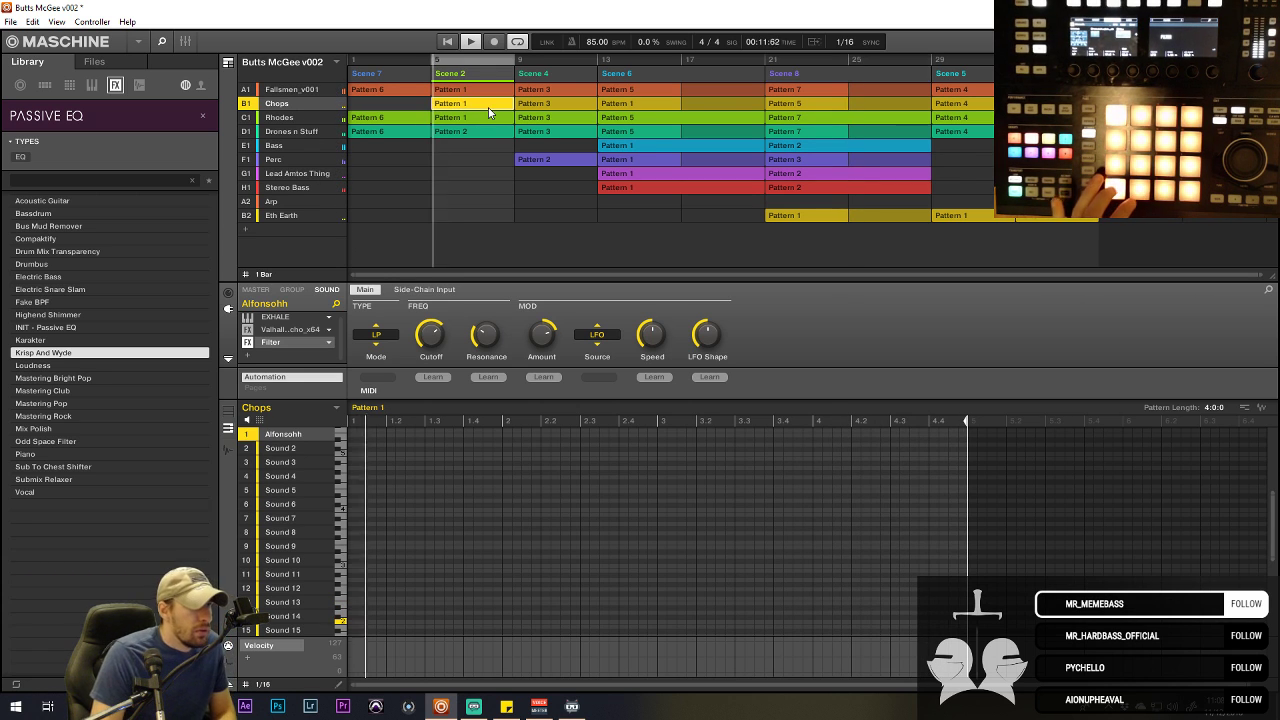
pyautogui.click(561, 103)
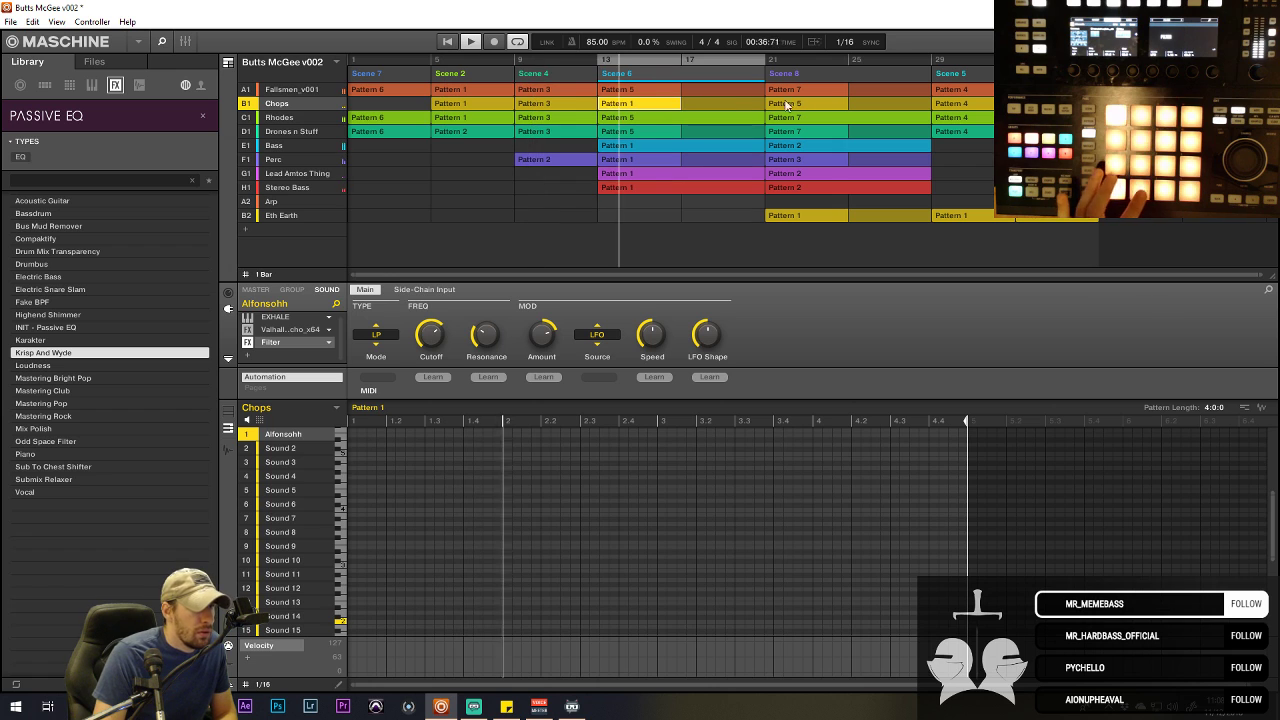
pyautogui.click(951, 103)
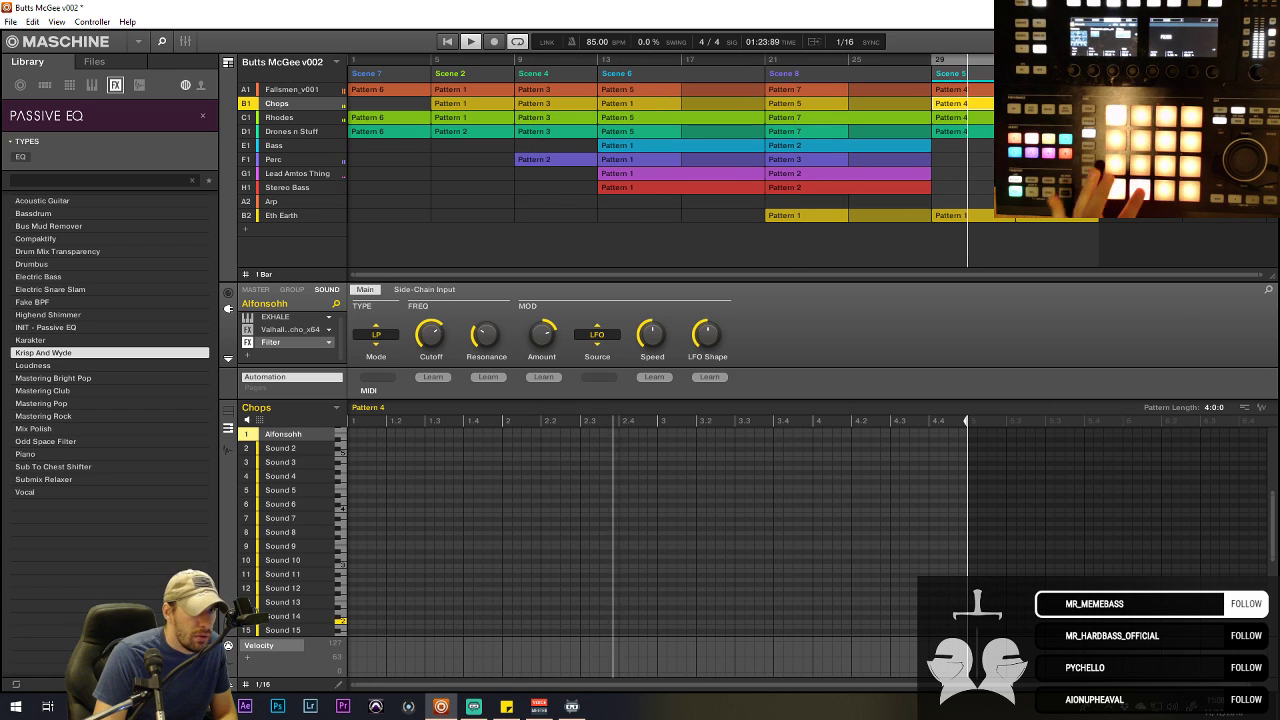
pyautogui.click(1035, 103)
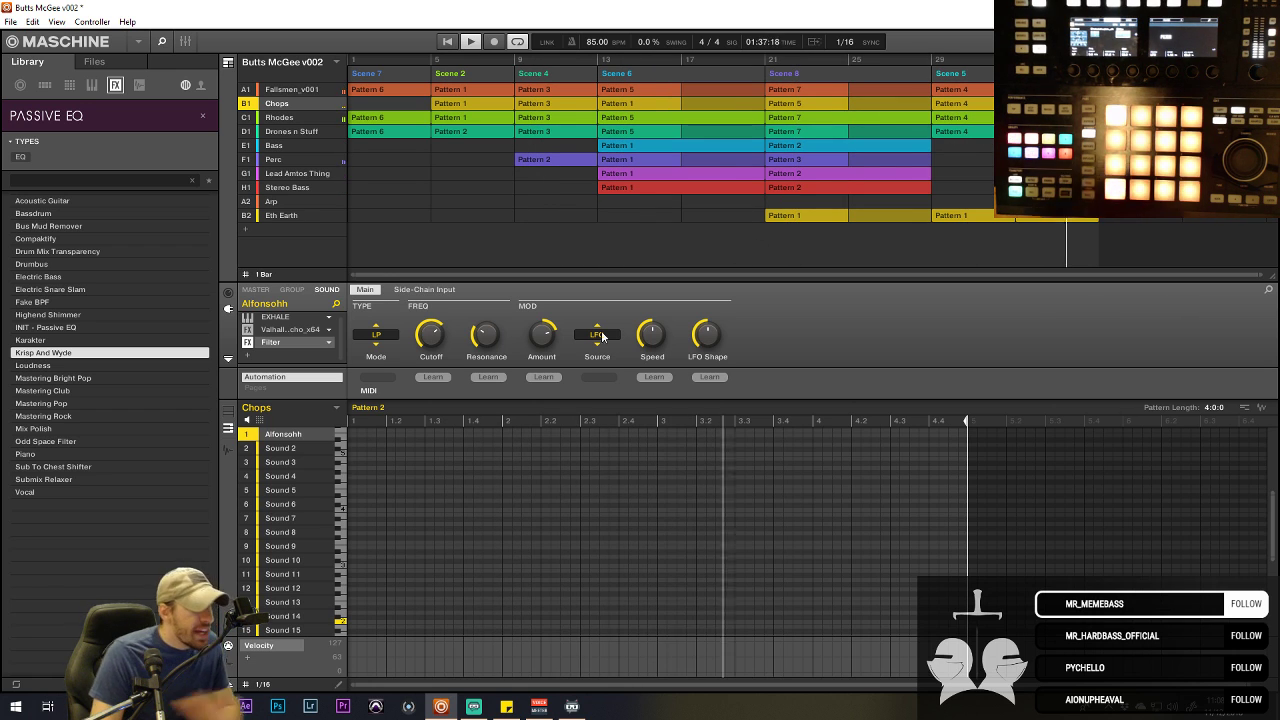
# - Record a chop line with low notes into Chops Pattern 5 in Scene 8, and duplicate the upper notes across 8 bars
pyautogui.click(792, 105)
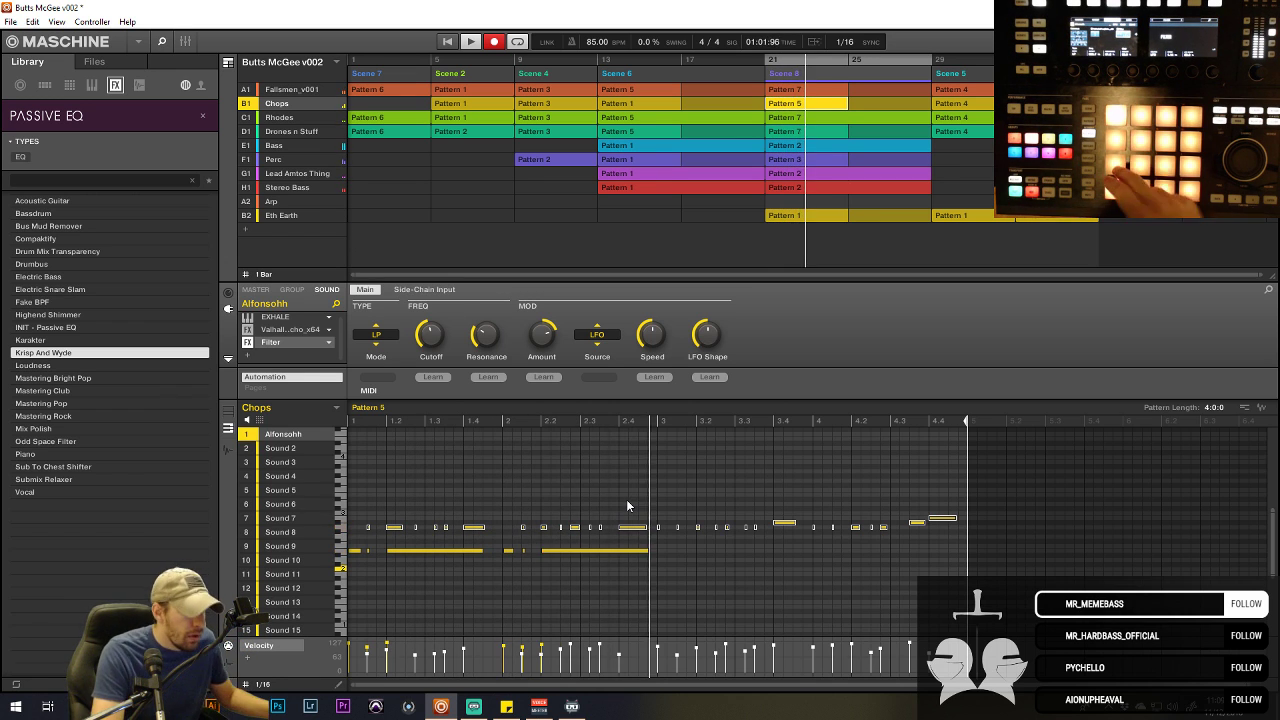
pyautogui.moveTo(658, 536); pyautogui.dragTo(345, 568)
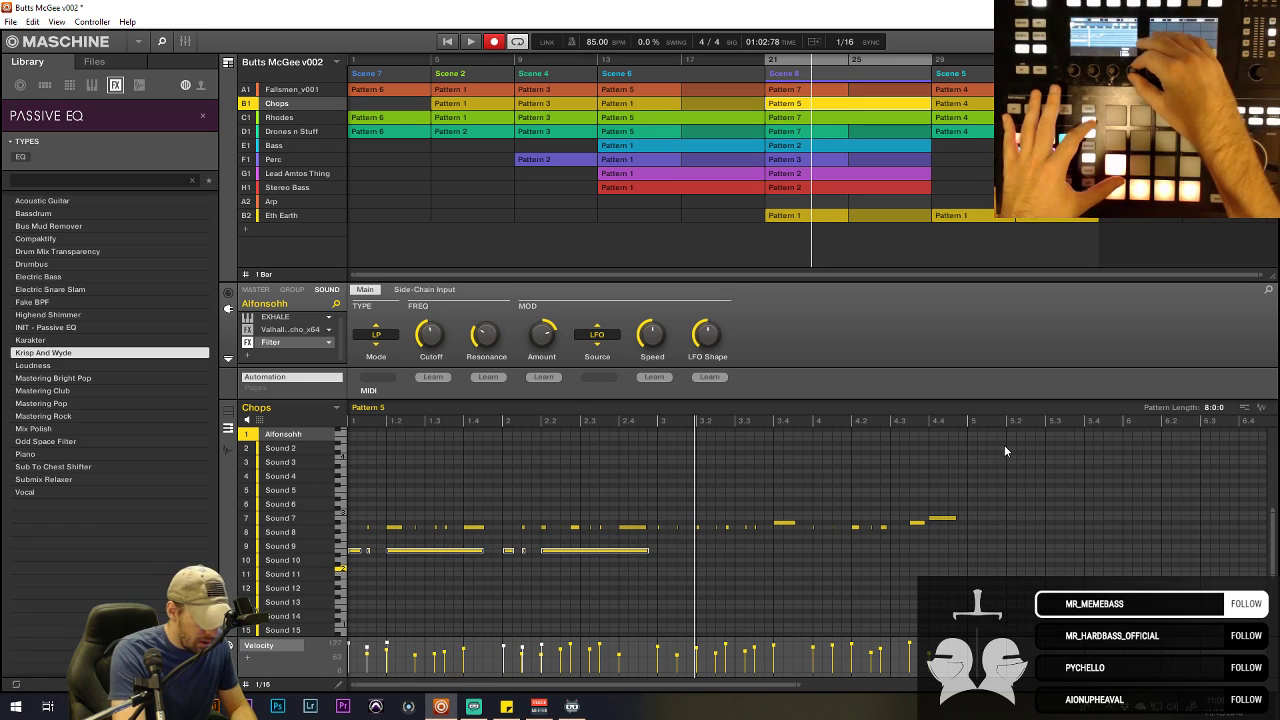
pyautogui.moveTo(910, 478); pyautogui.dragTo(346, 536)
pyautogui.hotkey('ctrl', 'd')
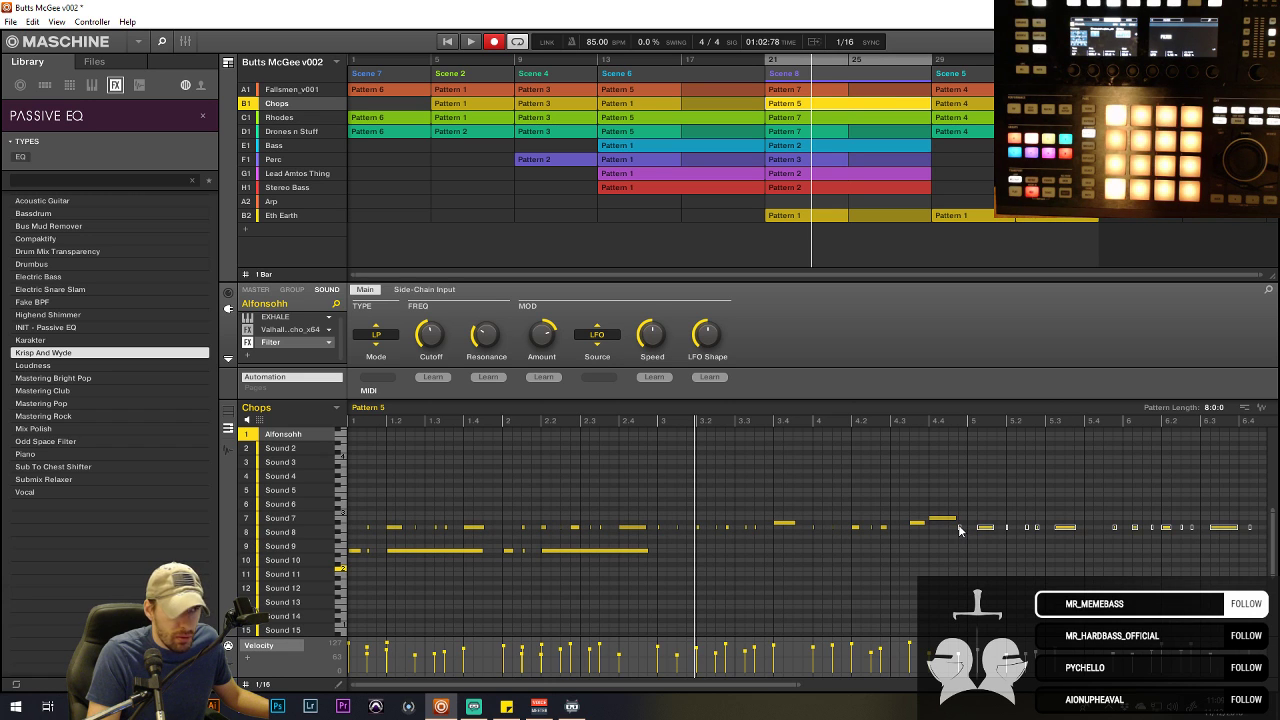
# - Move the low notes in Chops Pattern 5 from the opening bars to start at bar 5
pyautogui.moveTo(697, 552); pyautogui.dragTo(133, 601)
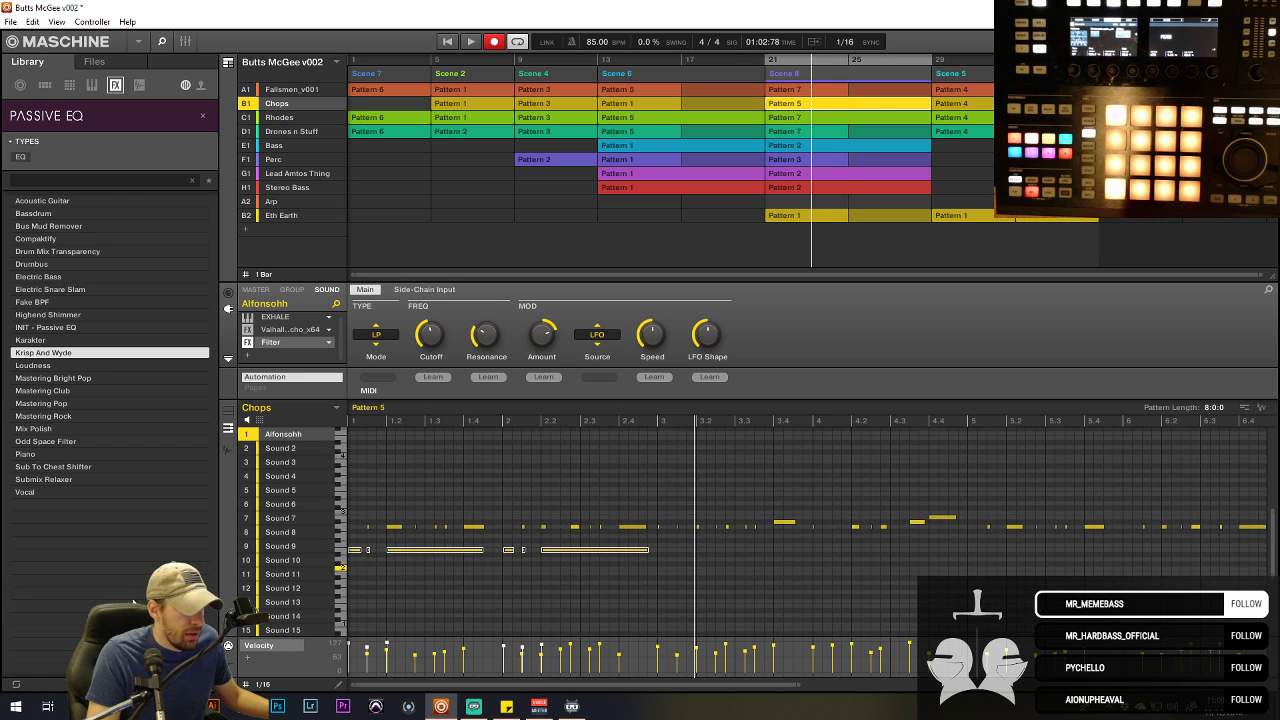
pyautogui.moveTo(358, 553); pyautogui.dragTo(938, 557)
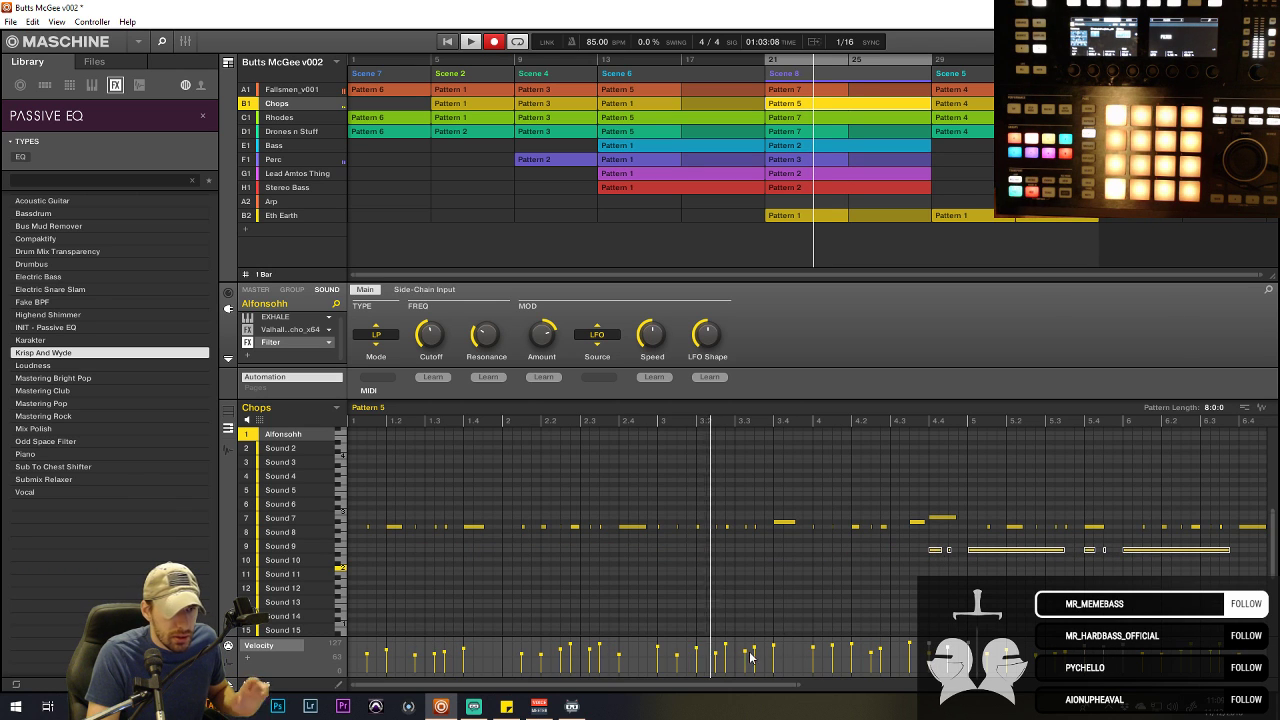
pyautogui.moveTo(728, 685); pyautogui.dragTo(735, 690)
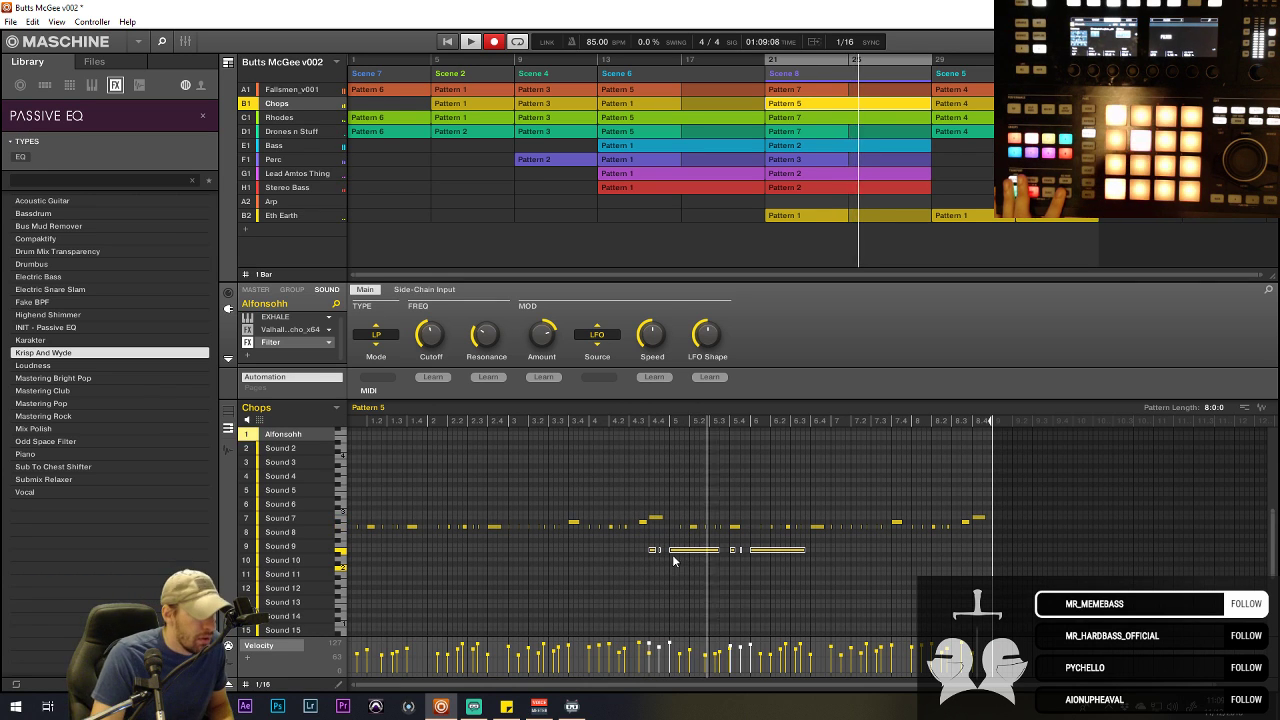
pyautogui.moveTo(683, 552); pyautogui.dragTo(703, 555)
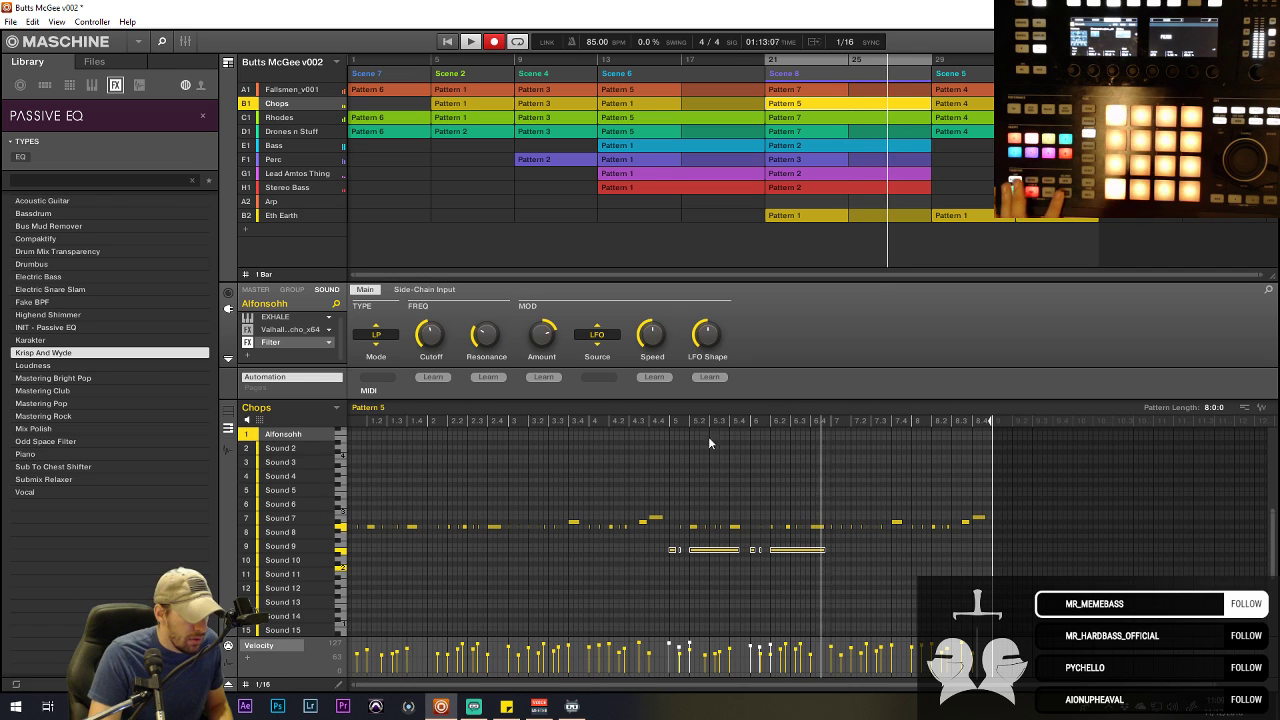
# - Clear the low notes in bars 5 and 6 of Chops Pattern 5 and record a new take in their place
pyautogui.click(669, 419)
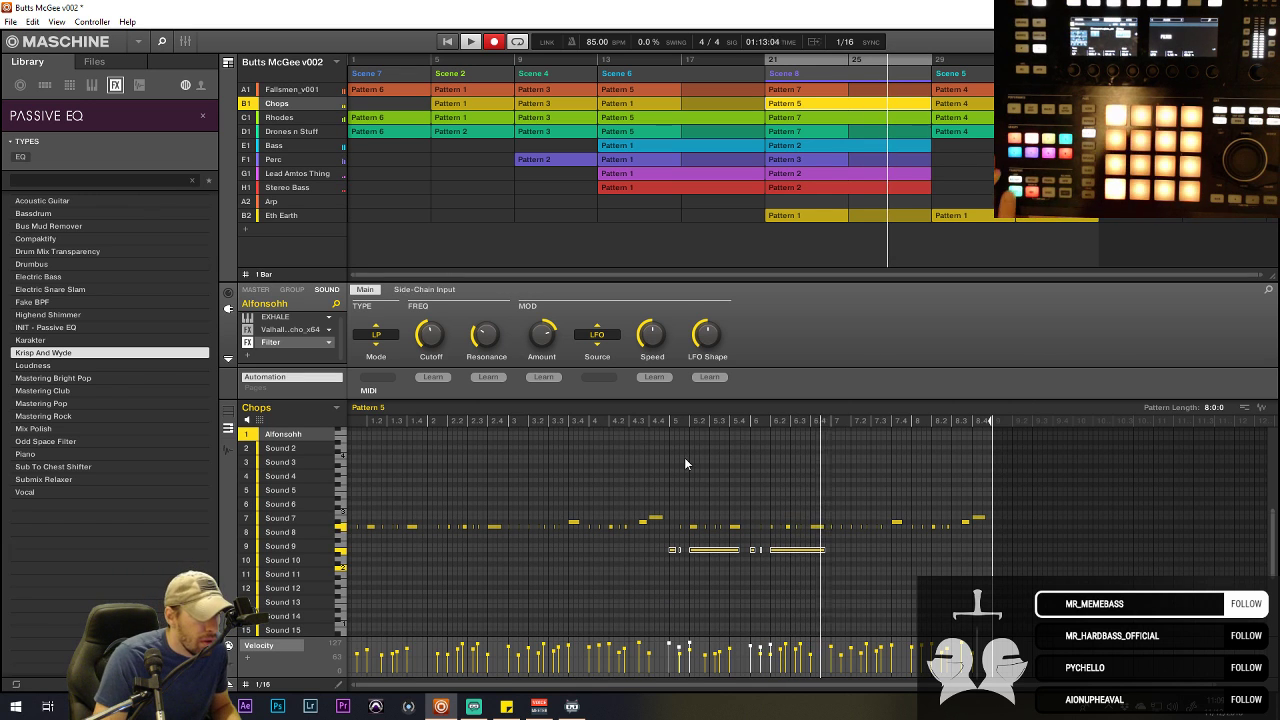
pyautogui.click(652, 418)
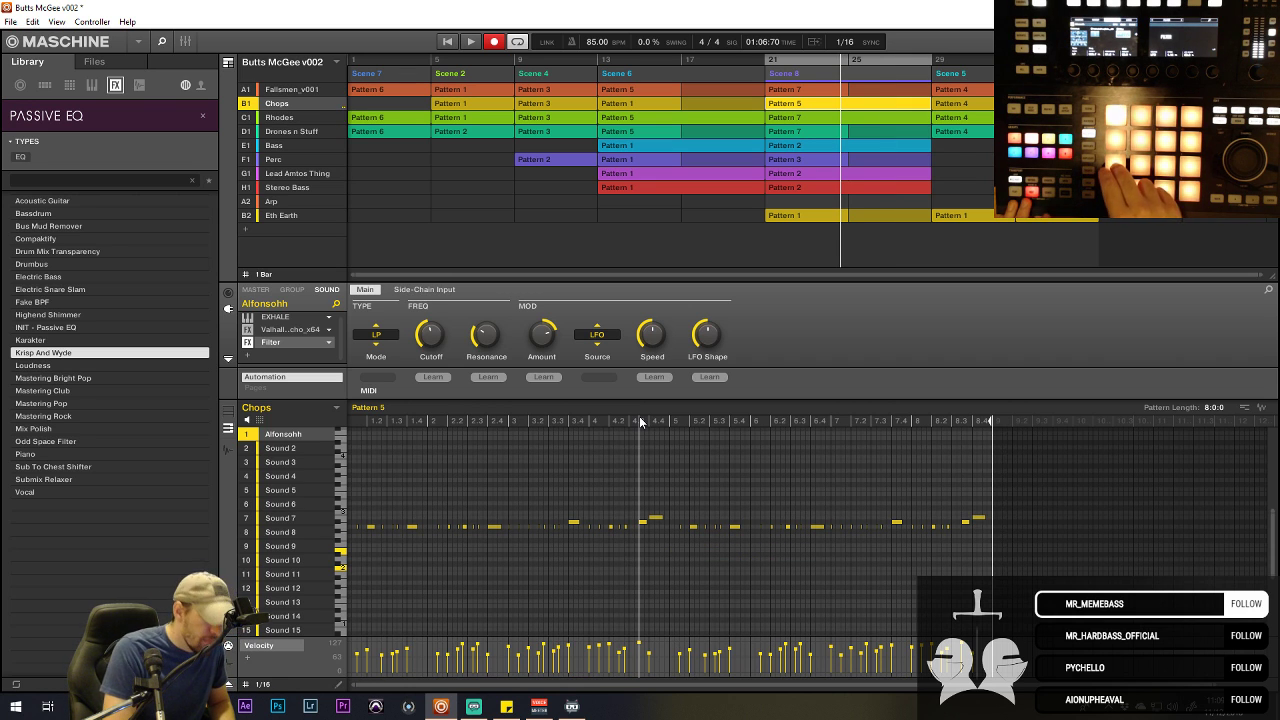
pyautogui.press('space')
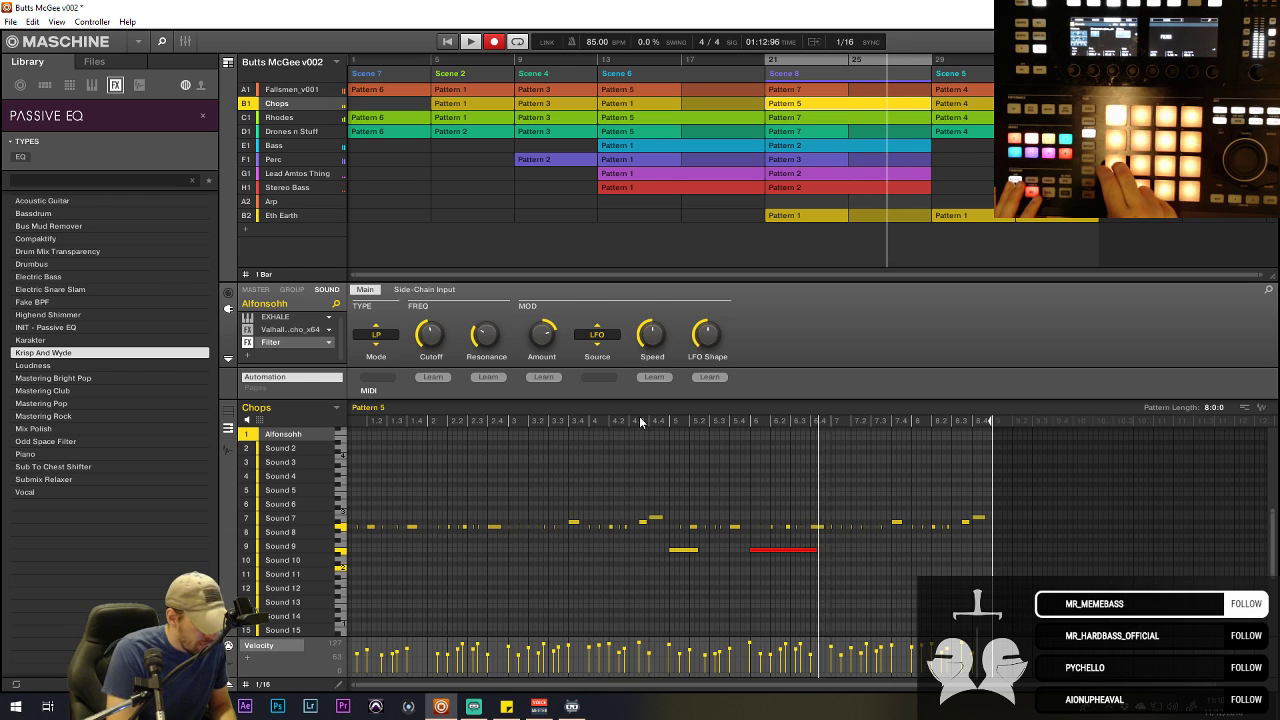
pyautogui.click(632, 421)
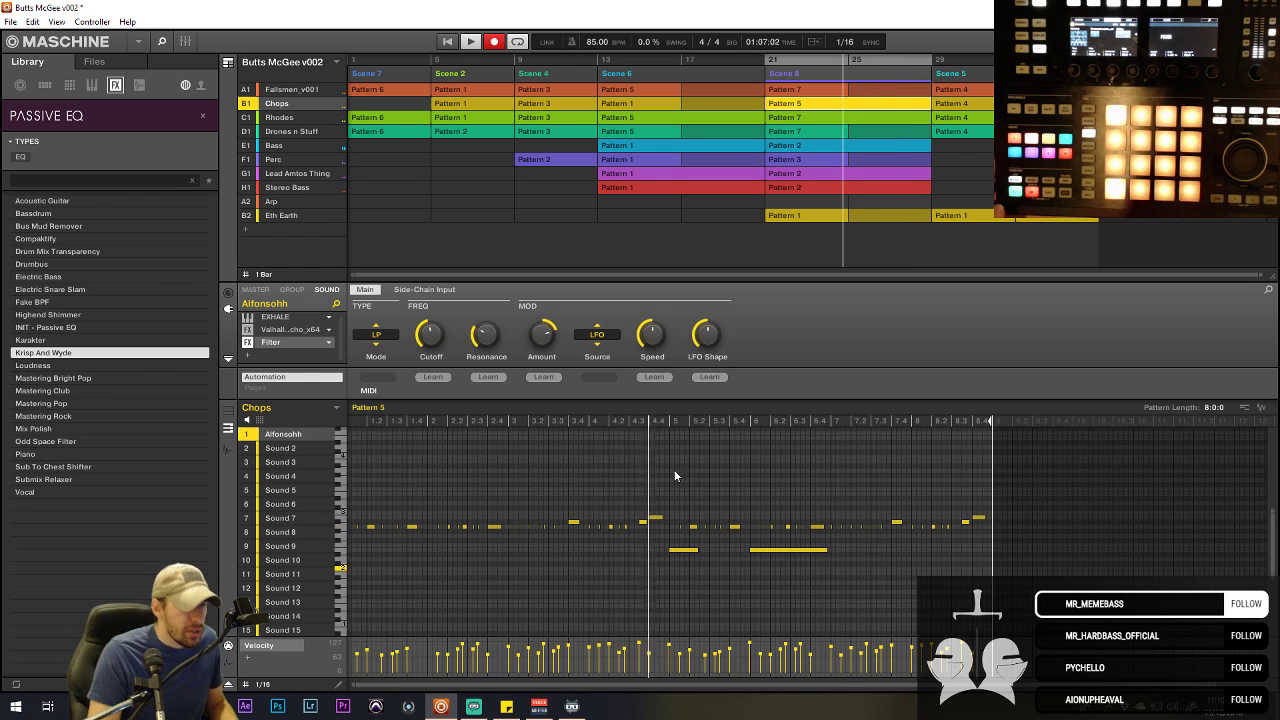
# - Delete the low notes in bars 5 and 6 of Chops Pattern 5, and record new low notes across bars 7 and 8
pyautogui.click(676, 551)
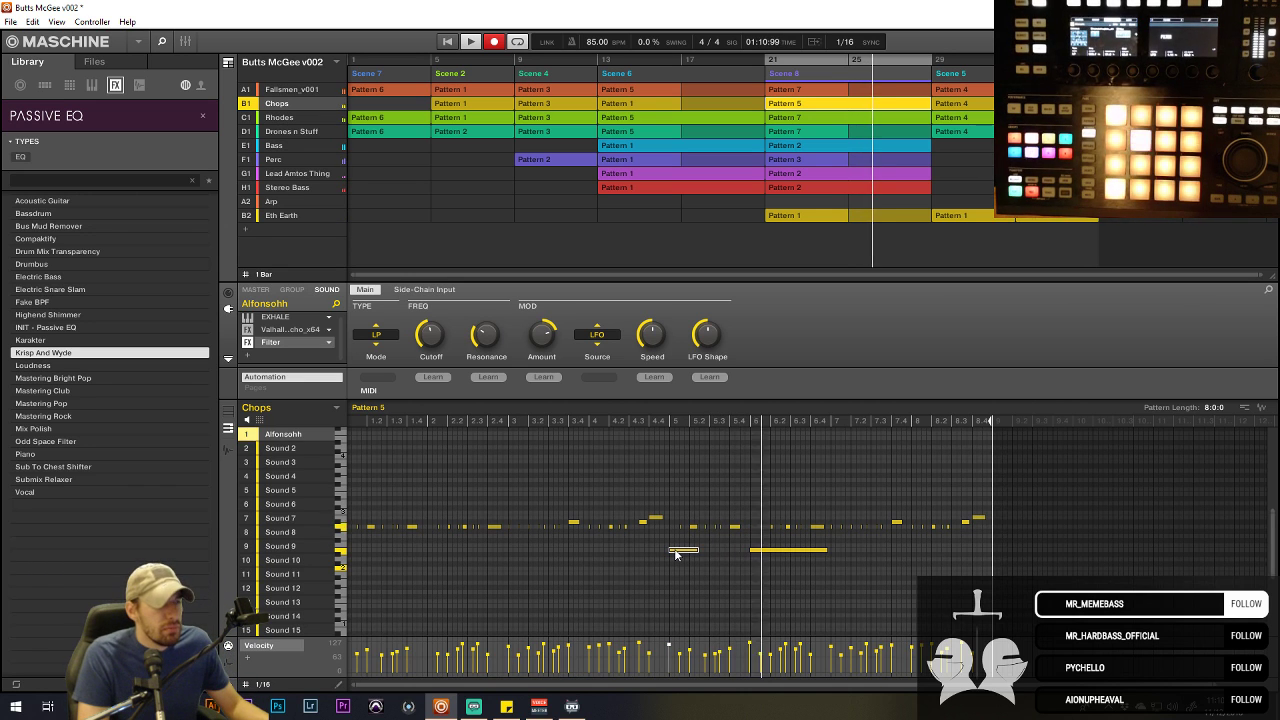
pyautogui.rightClick(760, 551)
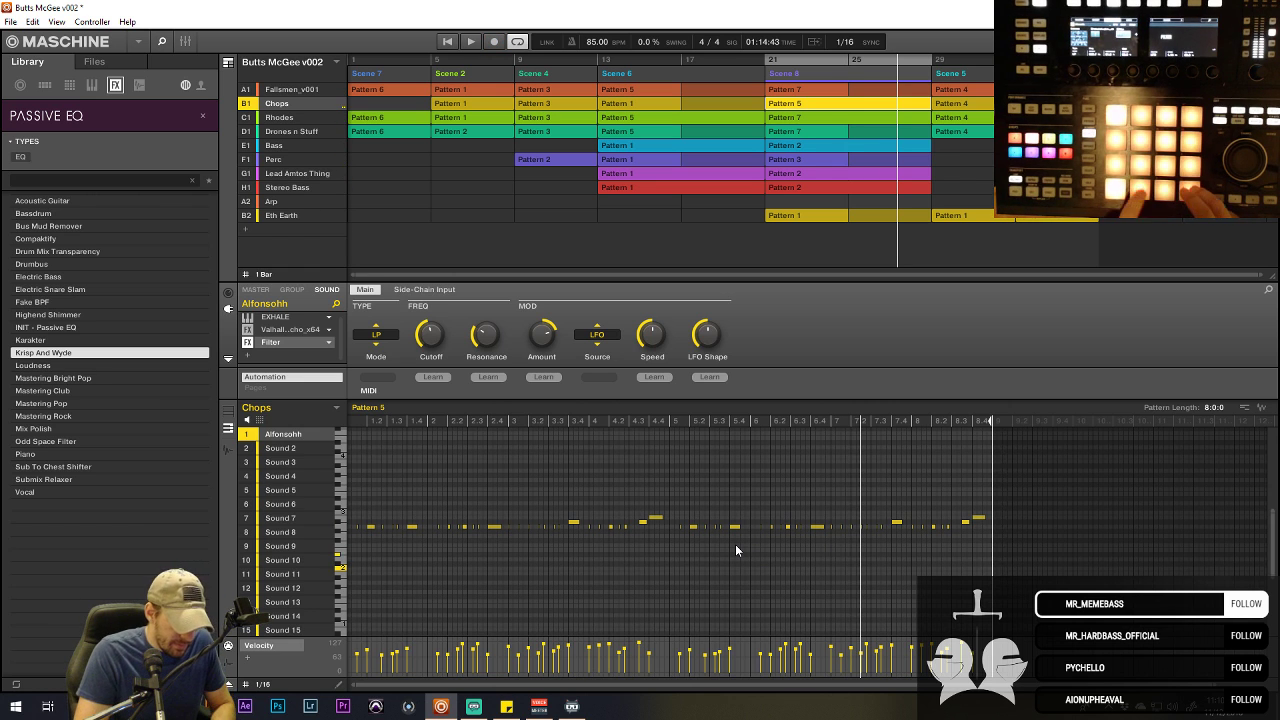
pyautogui.click(656, 419)
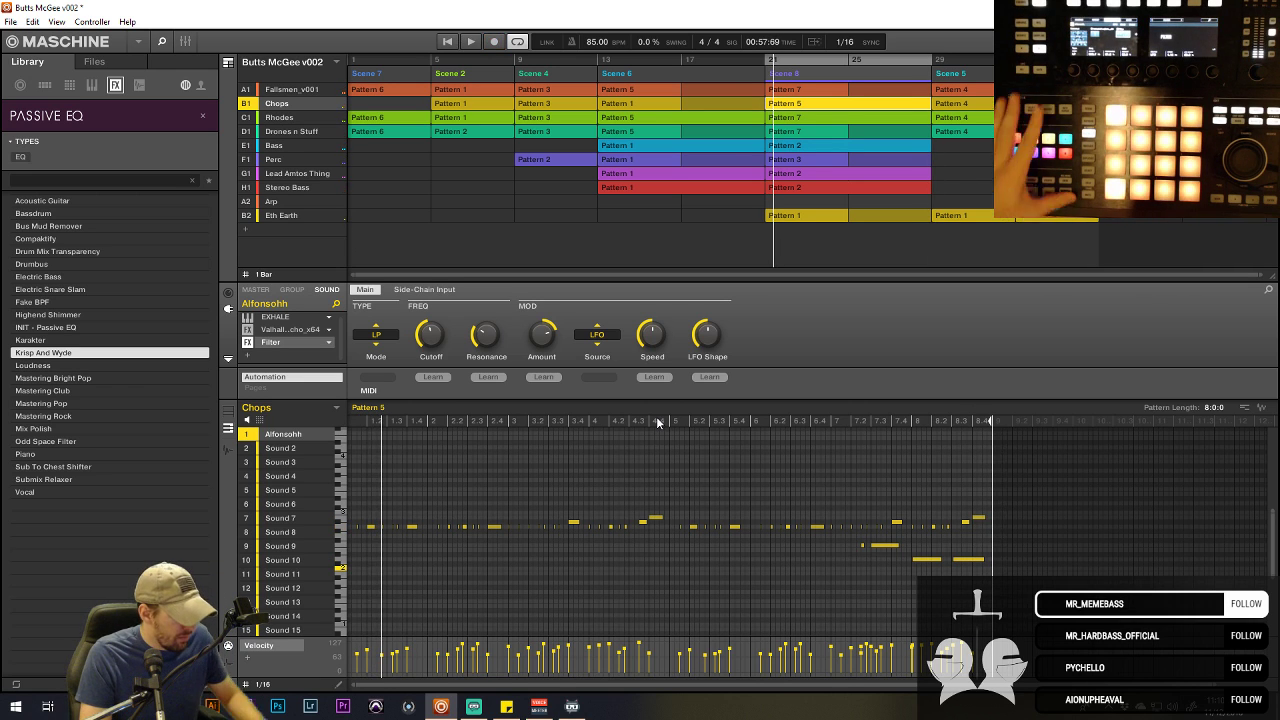
pyautogui.click(854, 415)
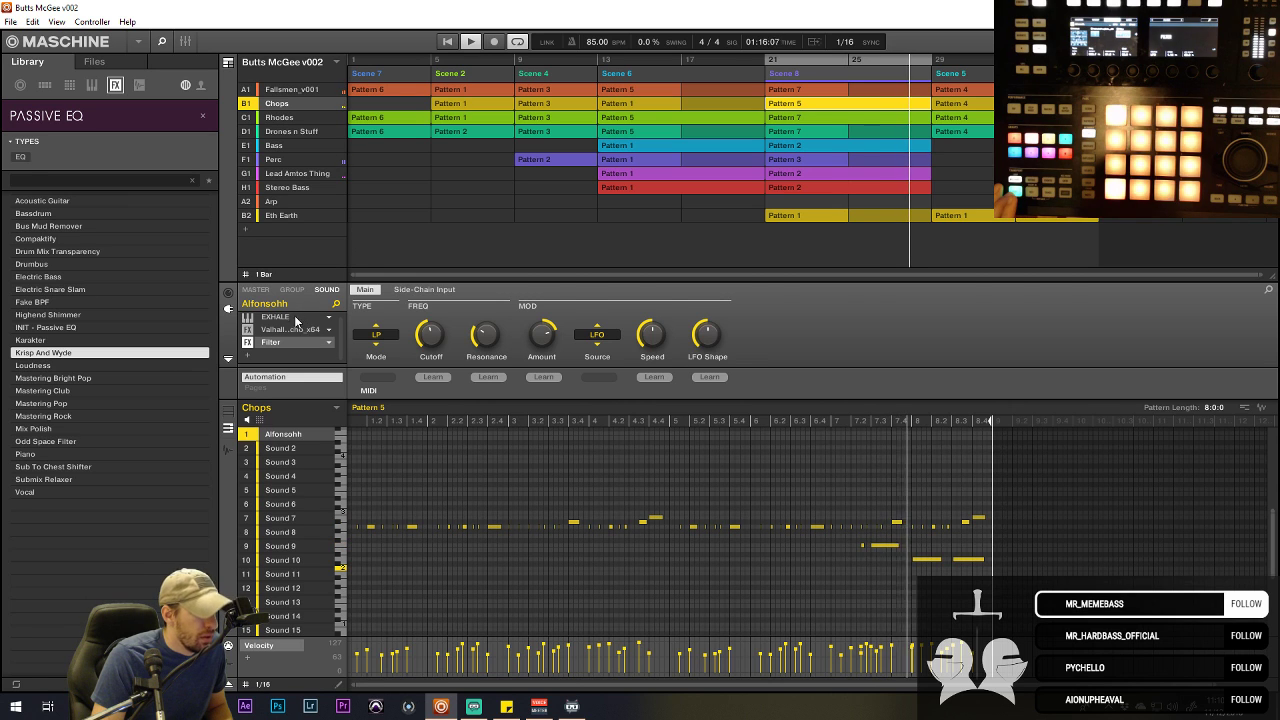
# - Turn off the Monophonic setting in the Chops sound's EXHALE engine, and replay Pattern 5 from bar 7
pyautogui.click(295, 320)
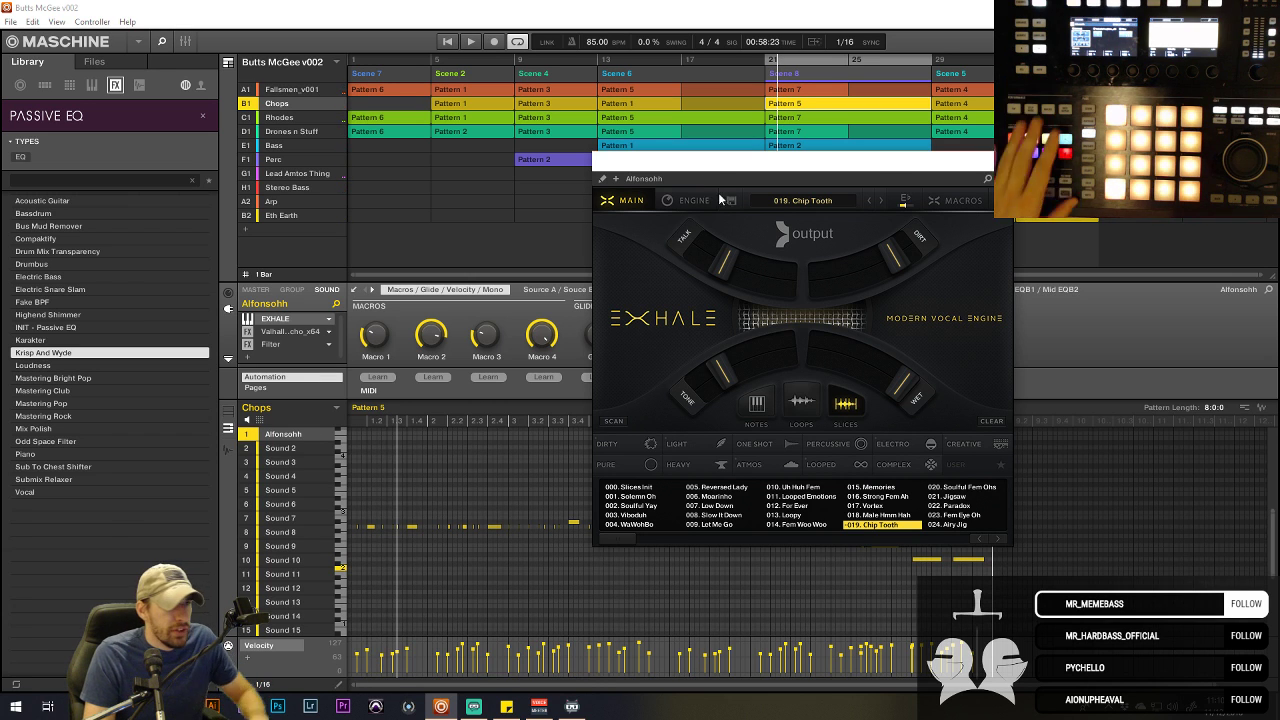
pyautogui.click(700, 198)
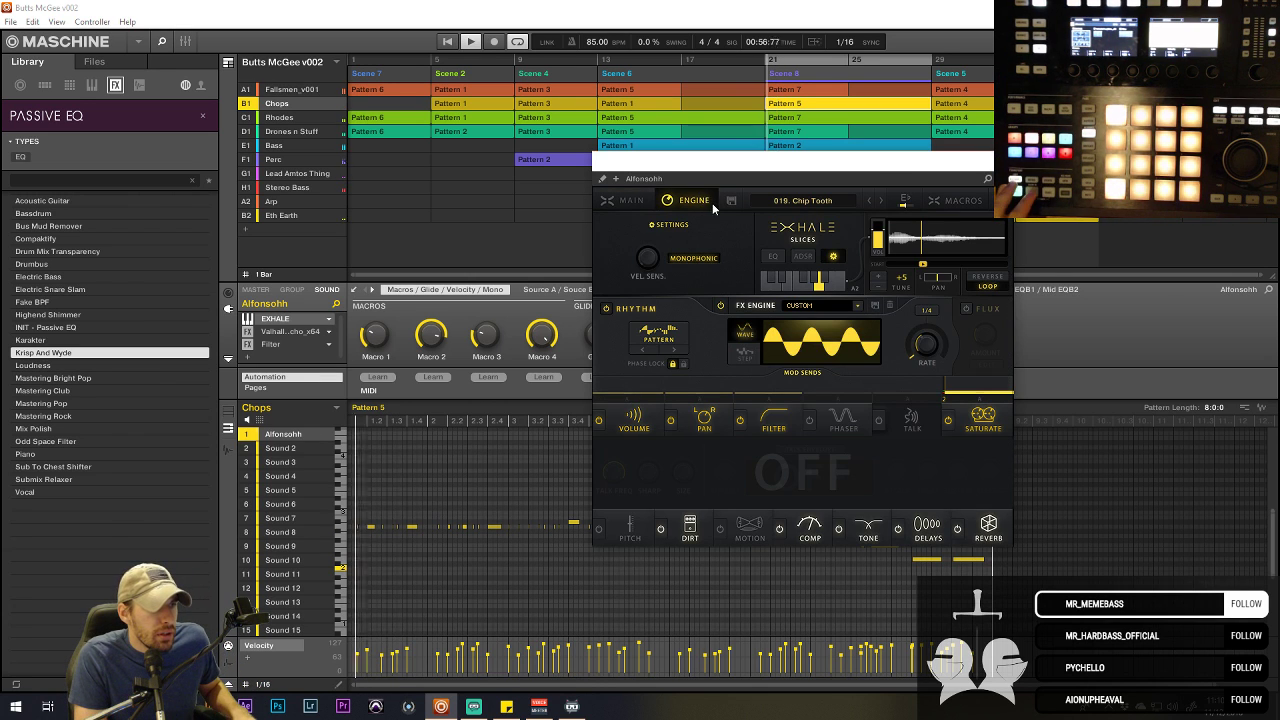
pyautogui.click(700, 258)
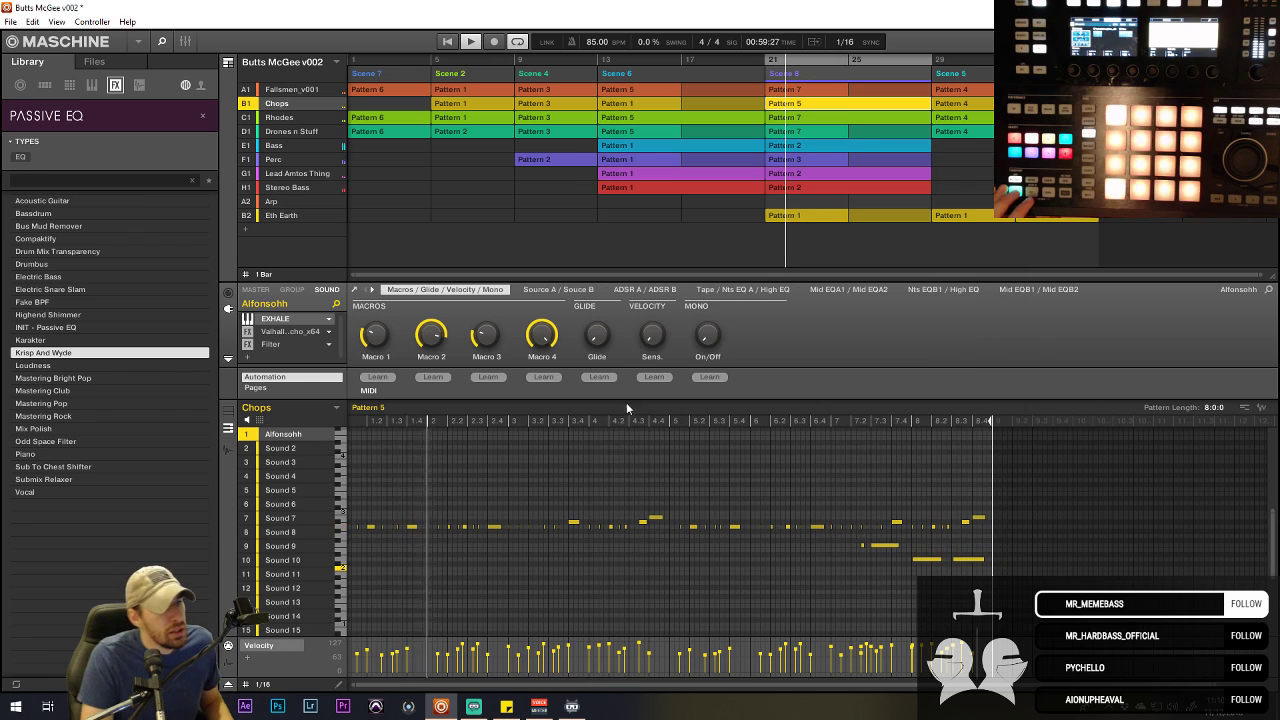
pyautogui.click(854, 422)
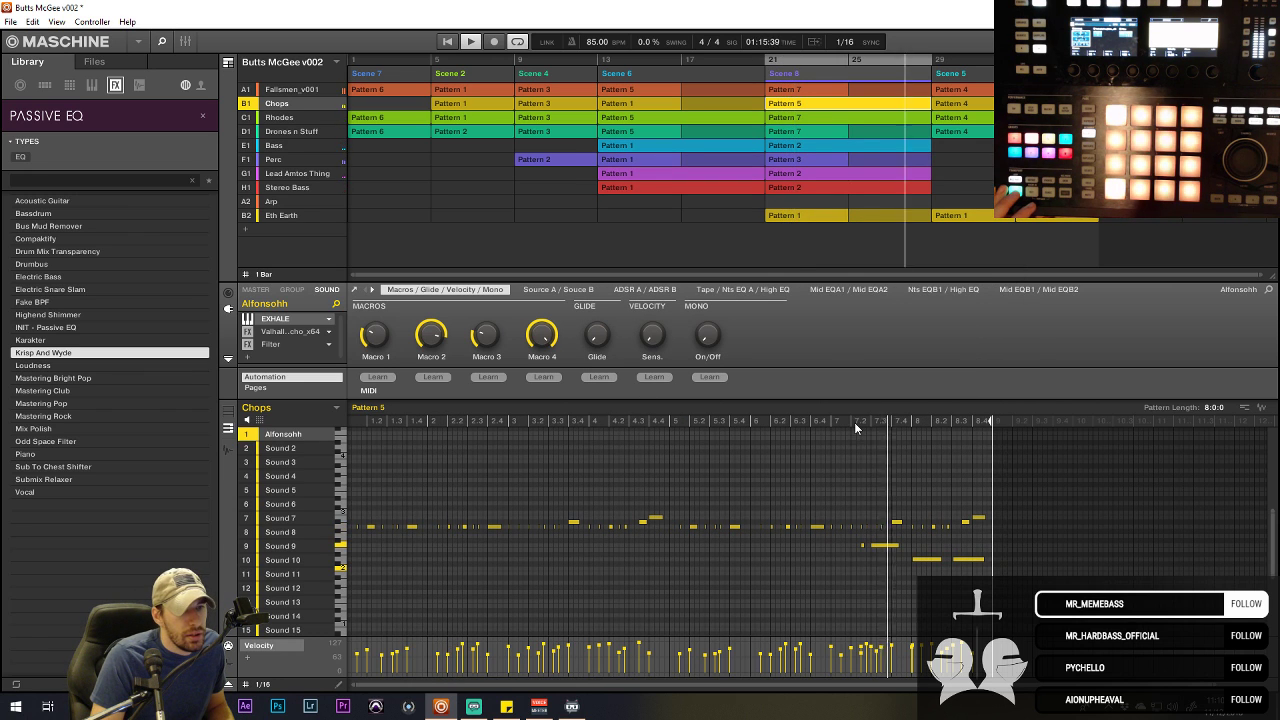
pyautogui.click(613, 421)
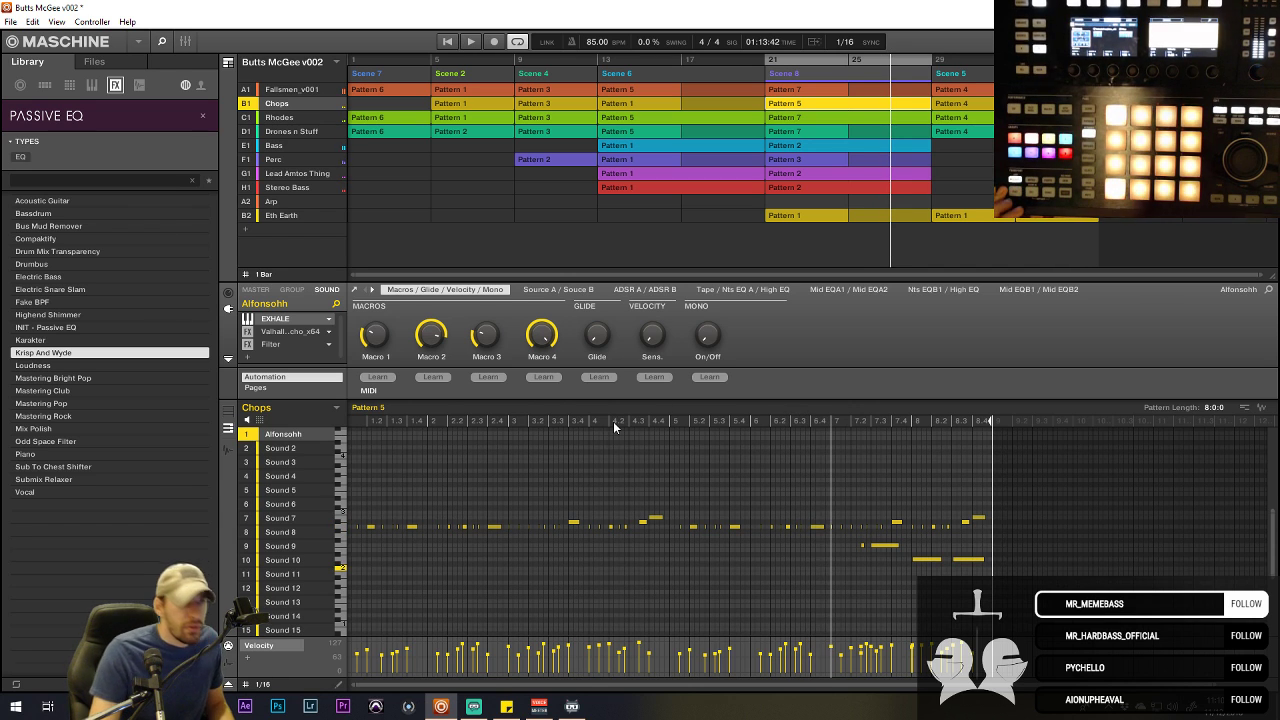
# - Duplicate Scene 8, and record extra low notes into the copy's Chops Pattern 6, deleting the stray note in bar 3
pyautogui.rightClick(850, 93)
pyautogui.click(850, 93)
pyautogui.rightClick(850, 93)
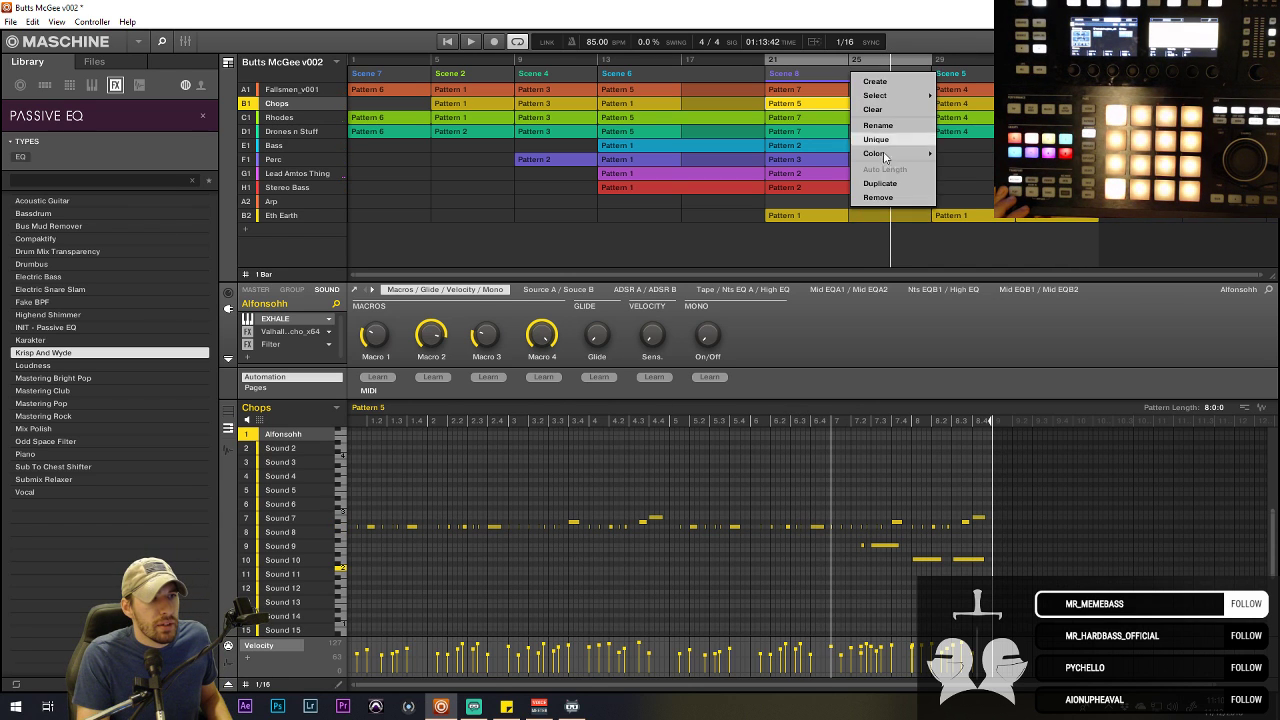
pyautogui.click(889, 183)
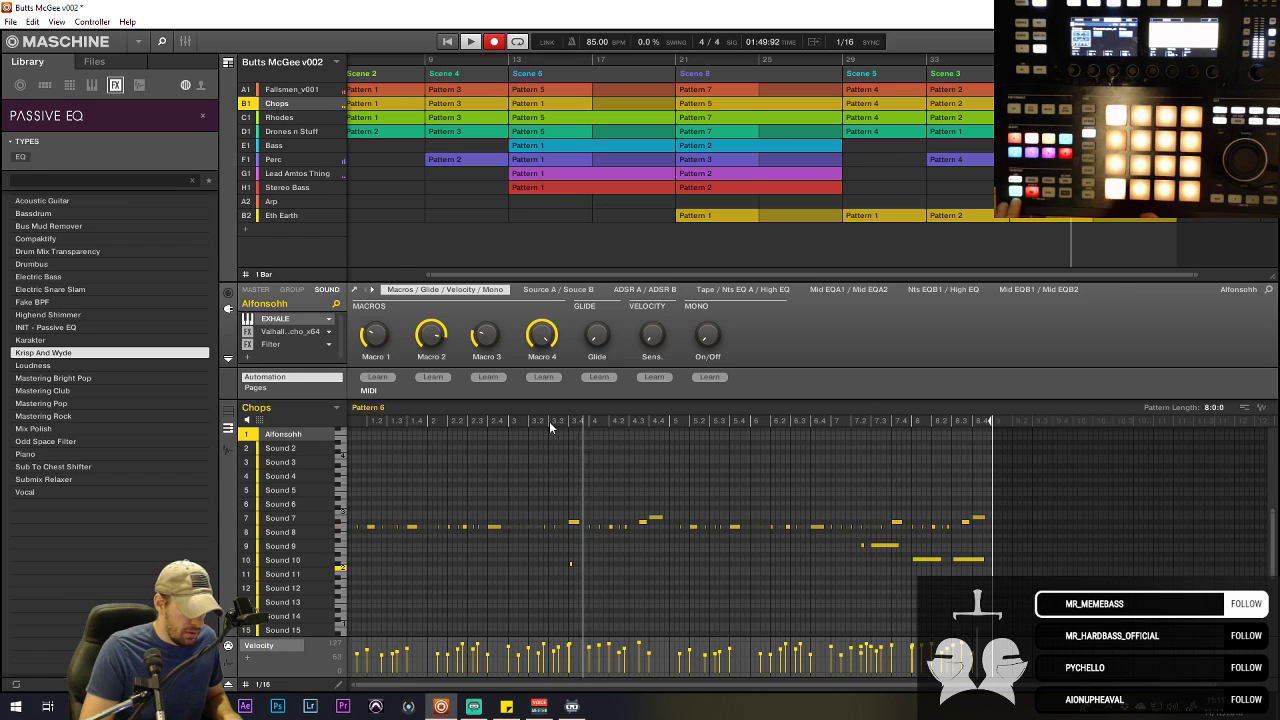
pyautogui.doubleClick(570, 564)
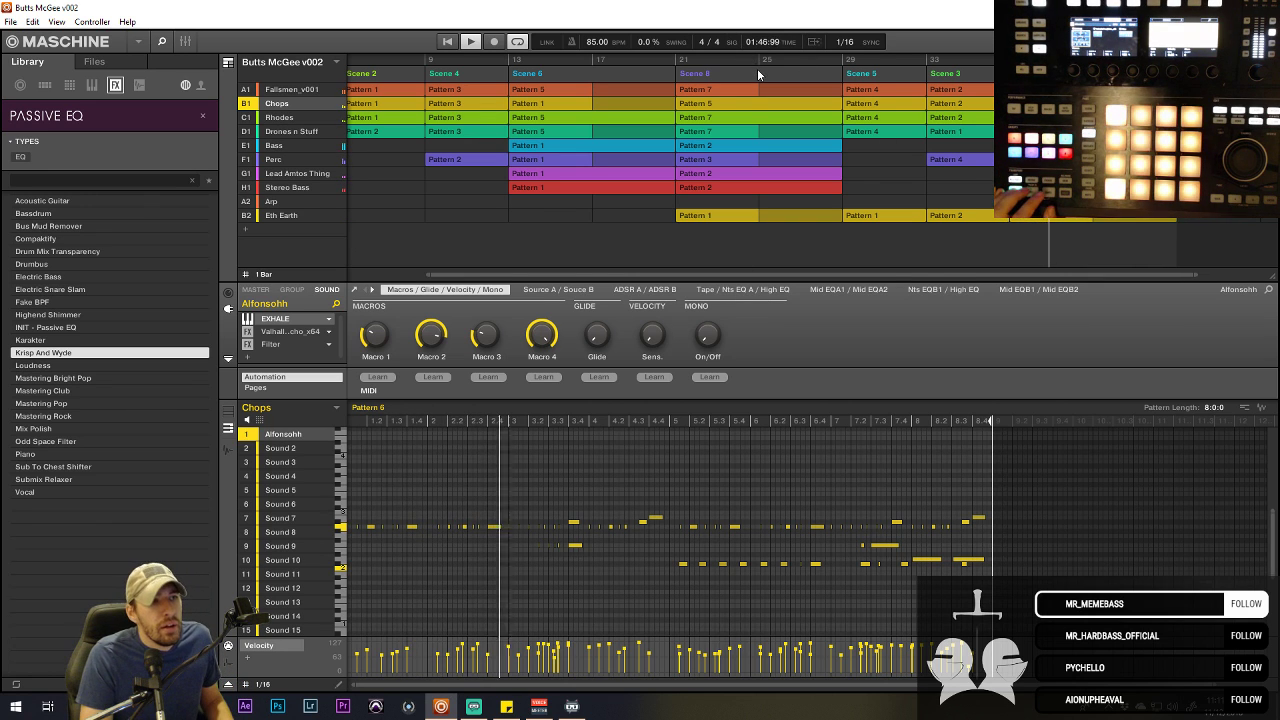
# - Audition Scene 8 with Rhodes Pattern 7 open, and play on from its end into Scene 5
pyautogui.click(757, 72)
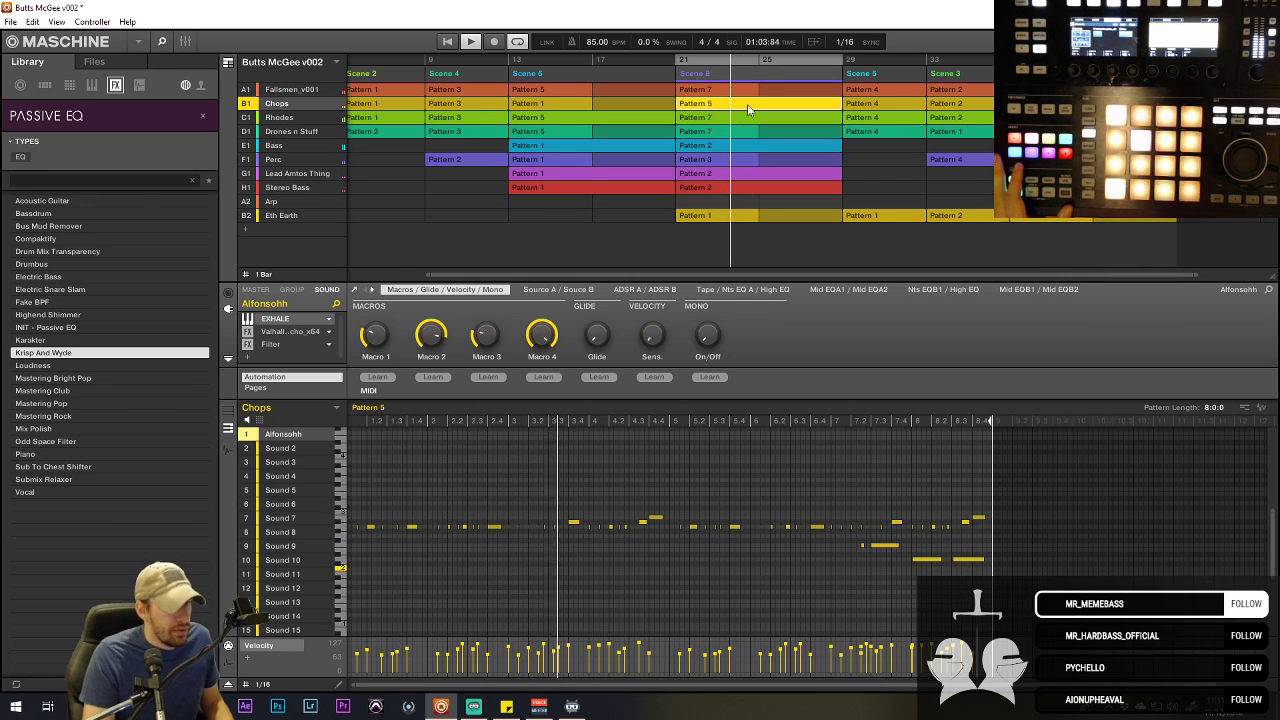
pyautogui.click(749, 116)
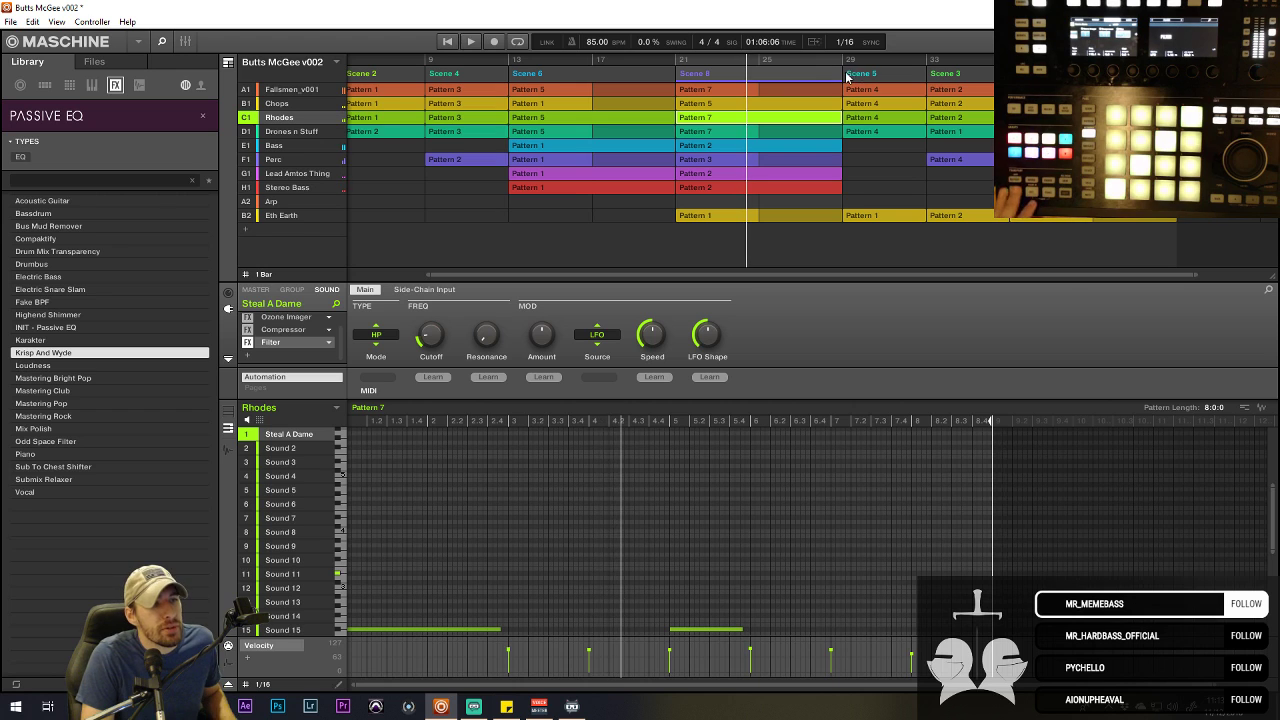
pyautogui.click(836, 59)
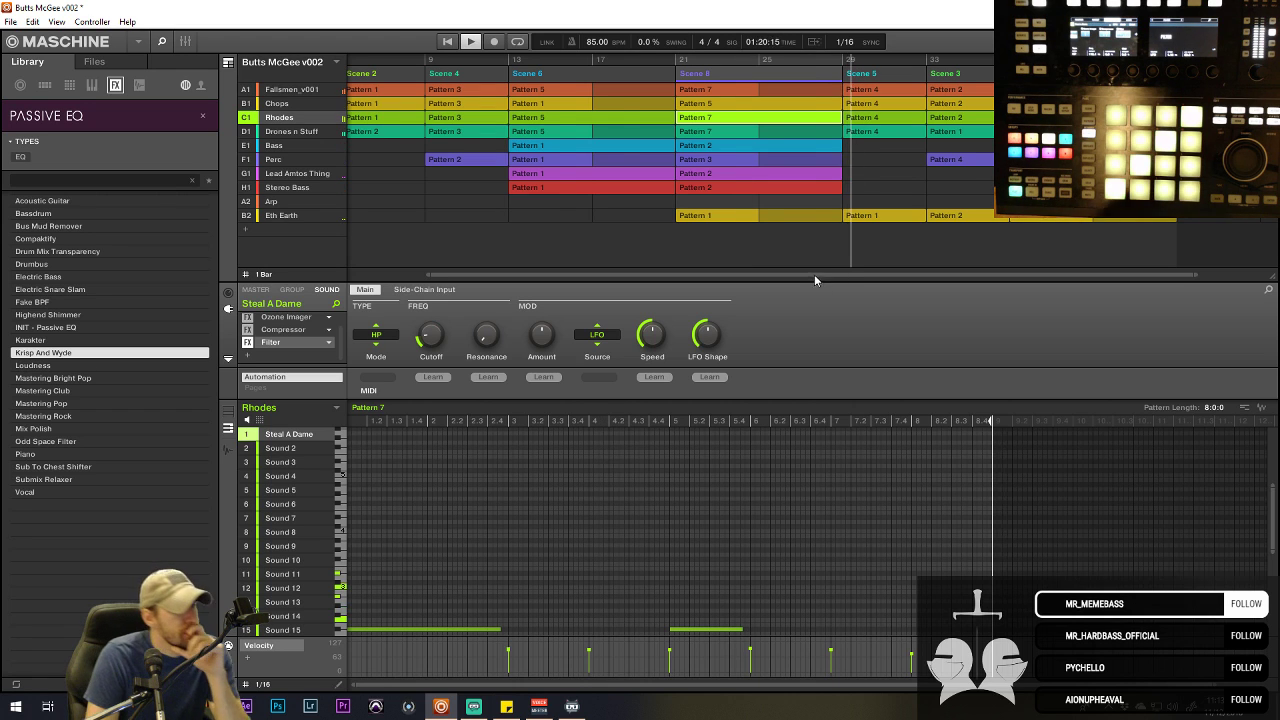
pyautogui.scroll(-1, 814, 274)
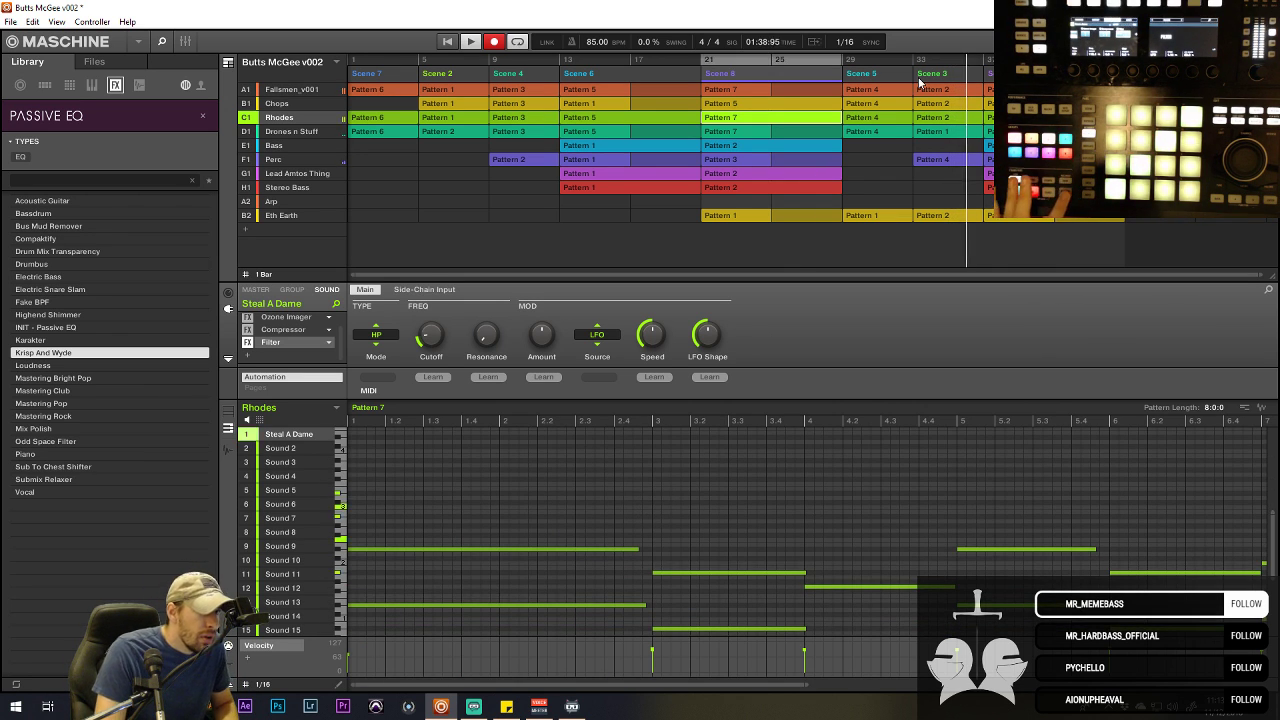
# - Delete the high melody notes in bars 1 and 2 of Scene 5's Rhodes Pattern 4
pyautogui.click(869, 77)
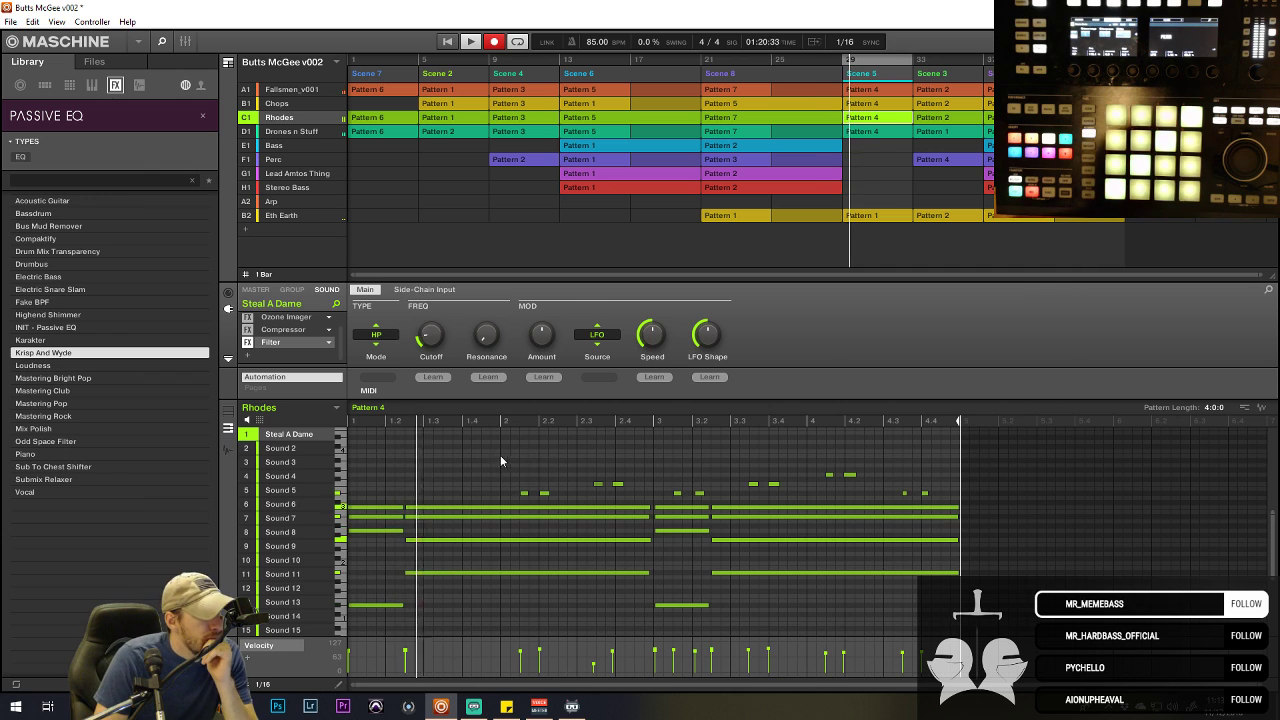
pyautogui.moveTo(500, 460); pyautogui.dragTo(645, 506)
pyautogui.press('Delete')
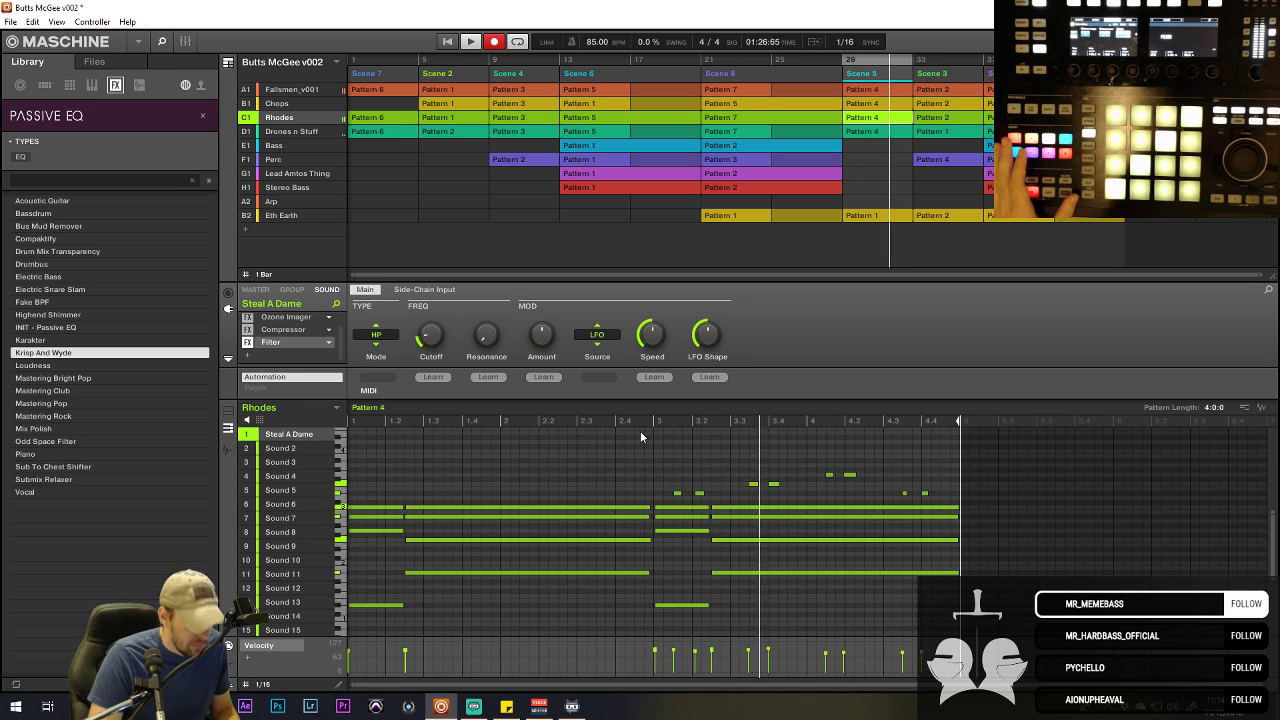
# - Raise the pitch of the last high note near 4.2 in Rhodes Pattern 4, and replay the pattern from bar 3
pyautogui.moveTo(641, 436); pyautogui.dragTo(948, 503)
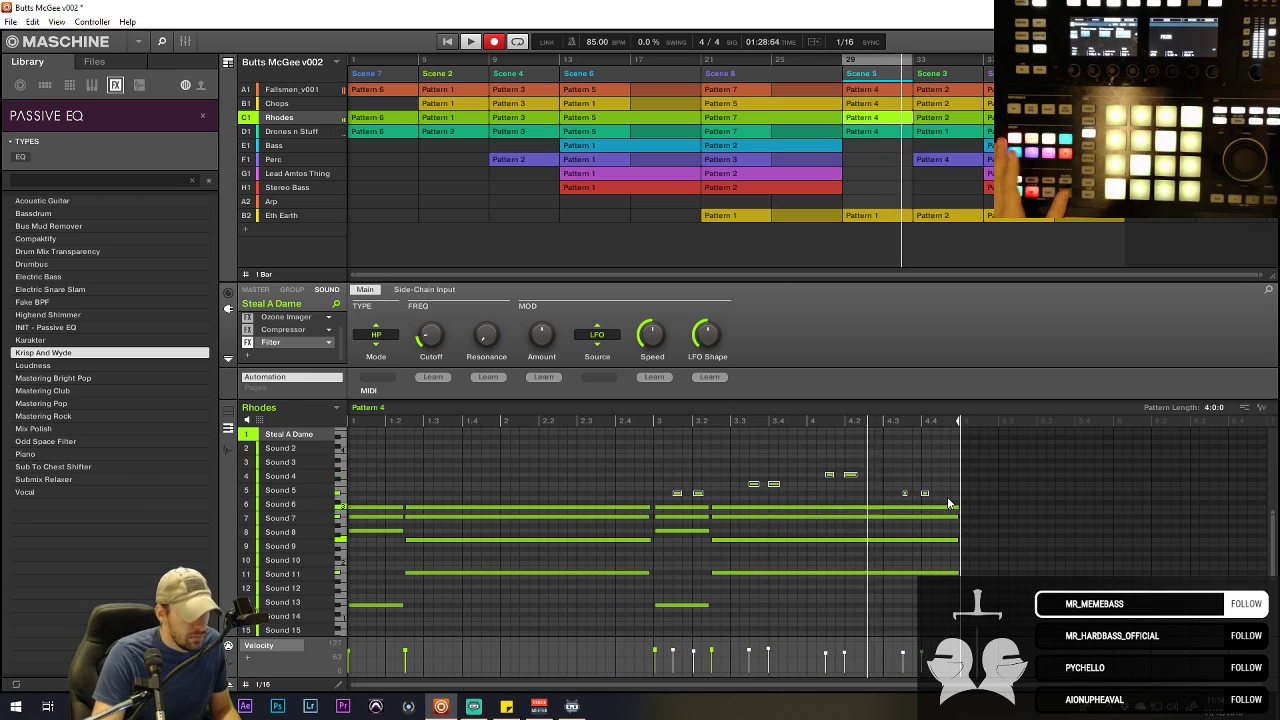
pyautogui.click(658, 421)
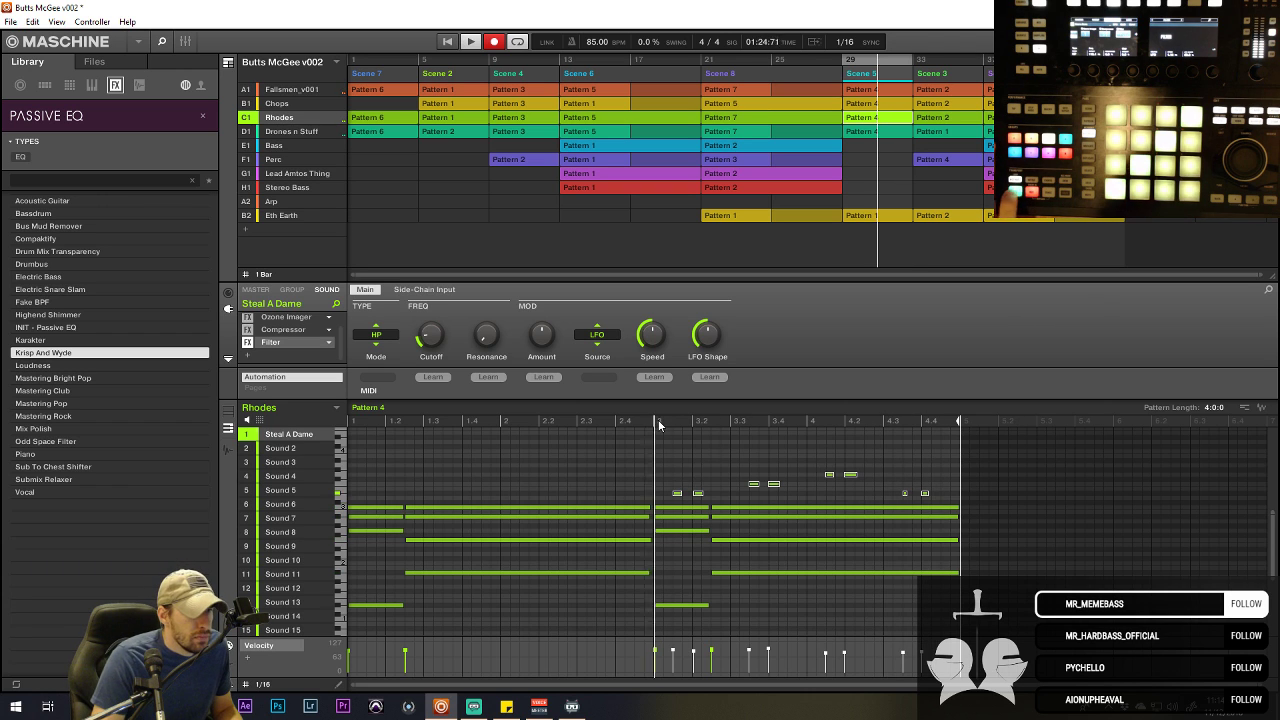
pyautogui.click(828, 476)
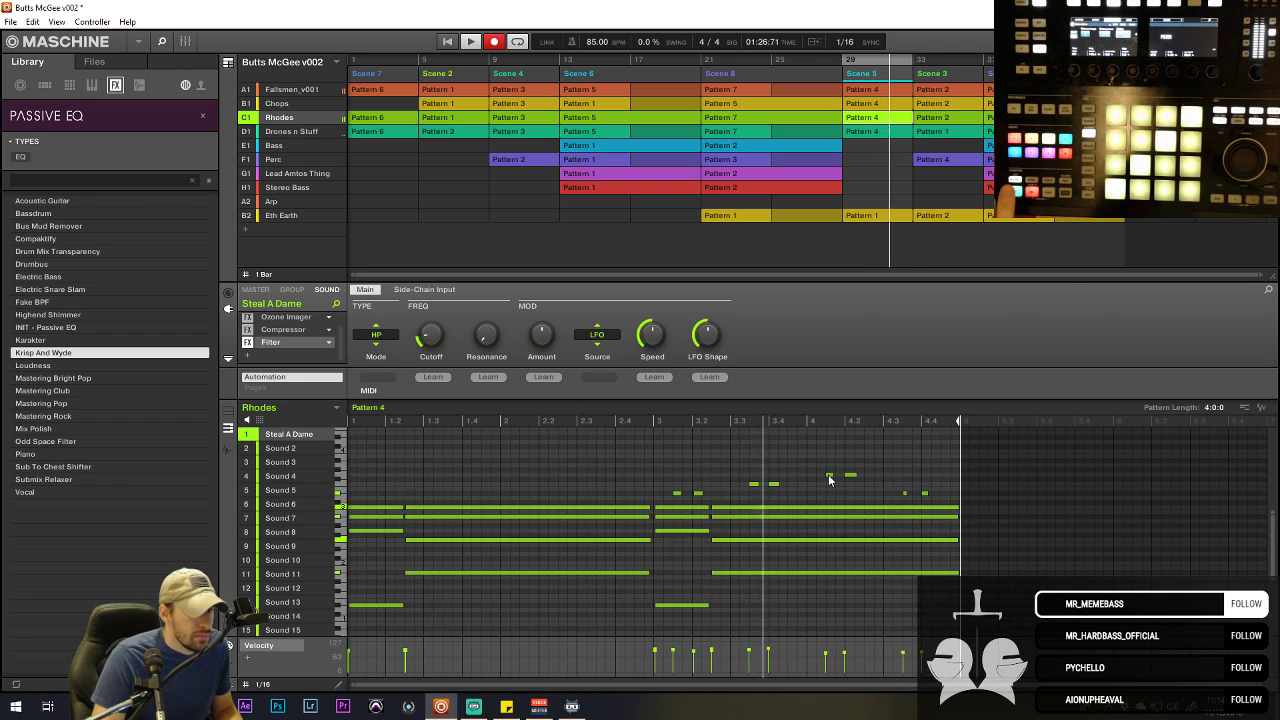
pyautogui.moveTo(828, 478); pyautogui.dragTo(848, 482)
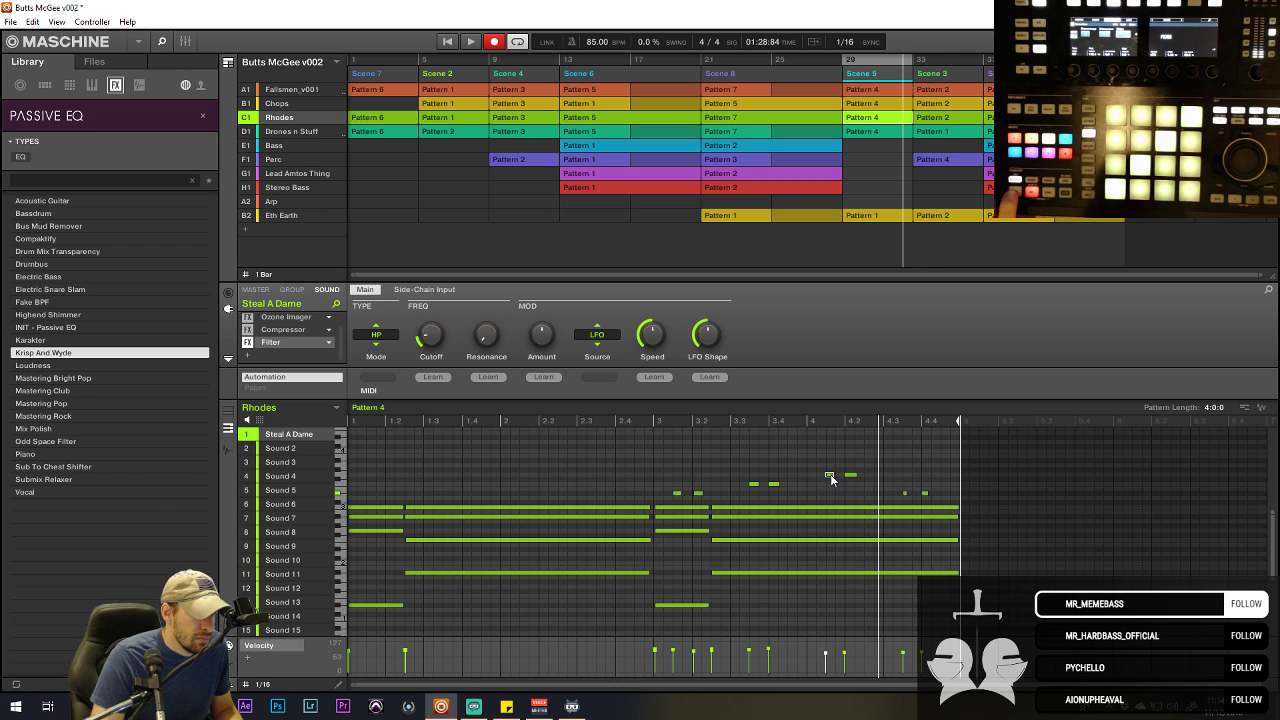
pyautogui.moveTo(855, 478); pyautogui.dragTo(850, 475)
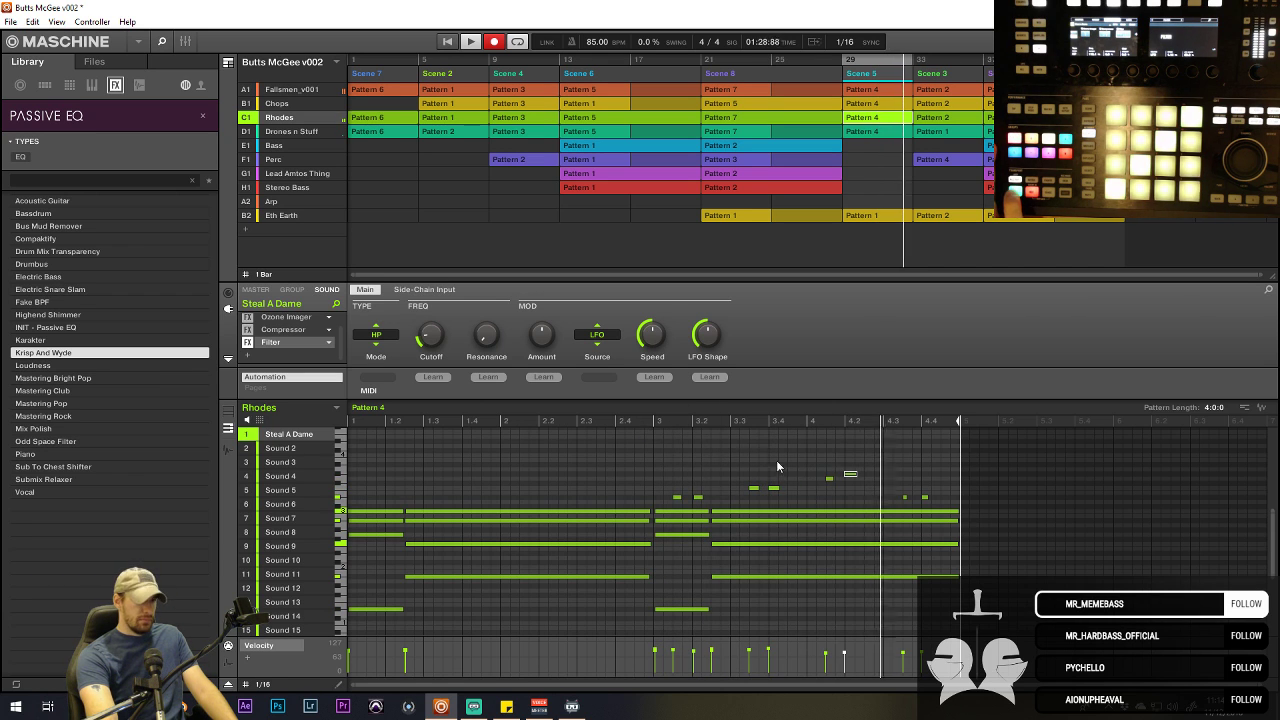
pyautogui.moveTo(857, 481); pyautogui.dragTo(848, 471)
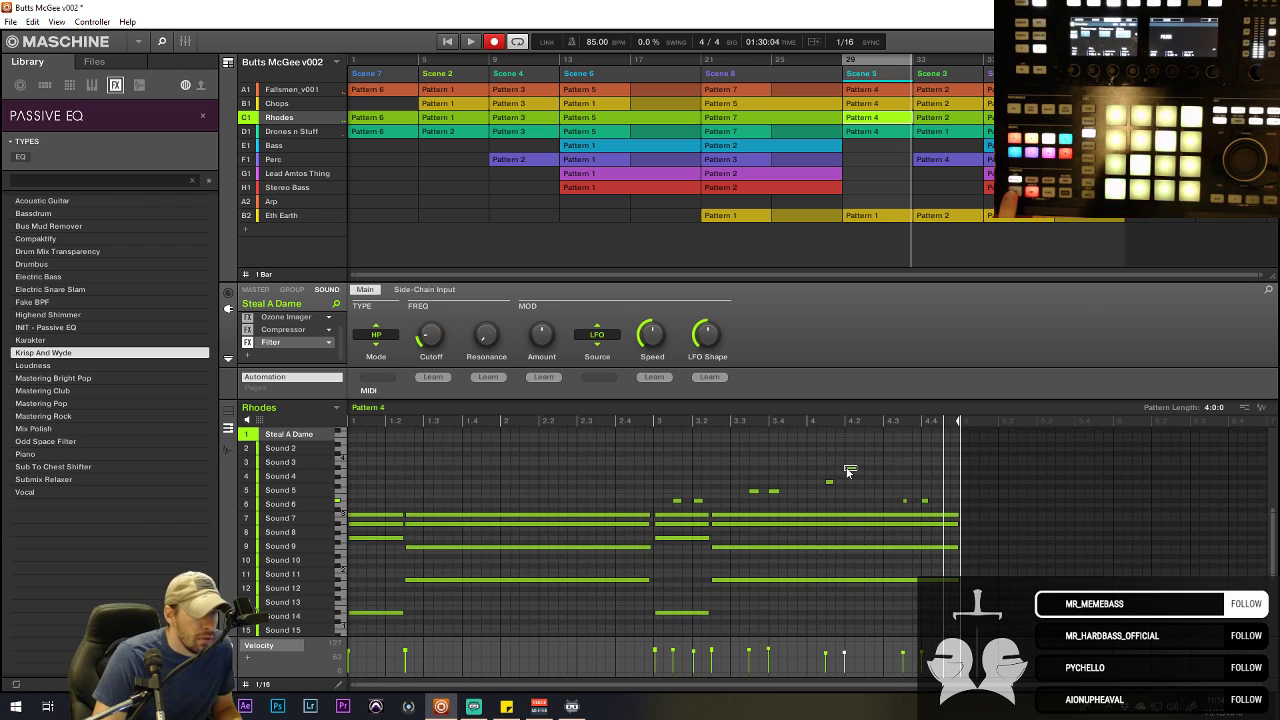
pyautogui.click(643, 421)
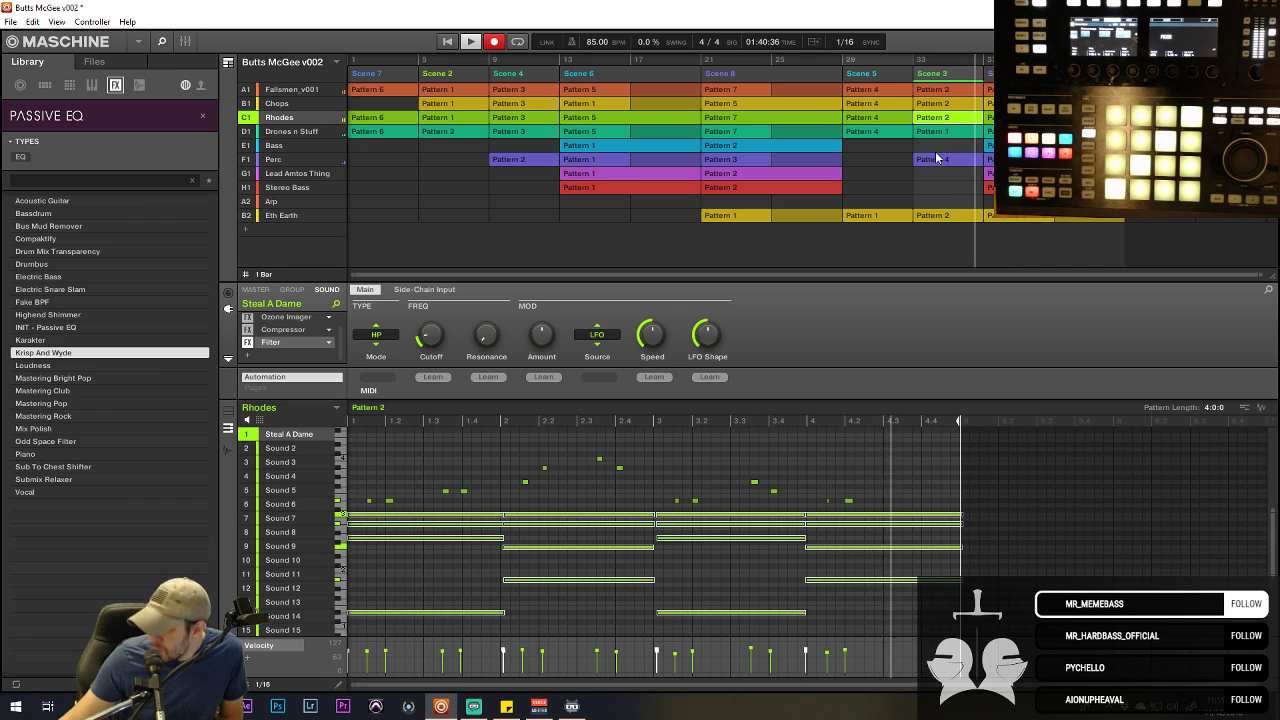
# - Place two short melody notes late in bar 4 of Scene 3's Rhodes Pattern 2, and replay from bar 4
pyautogui.click(907, 517)
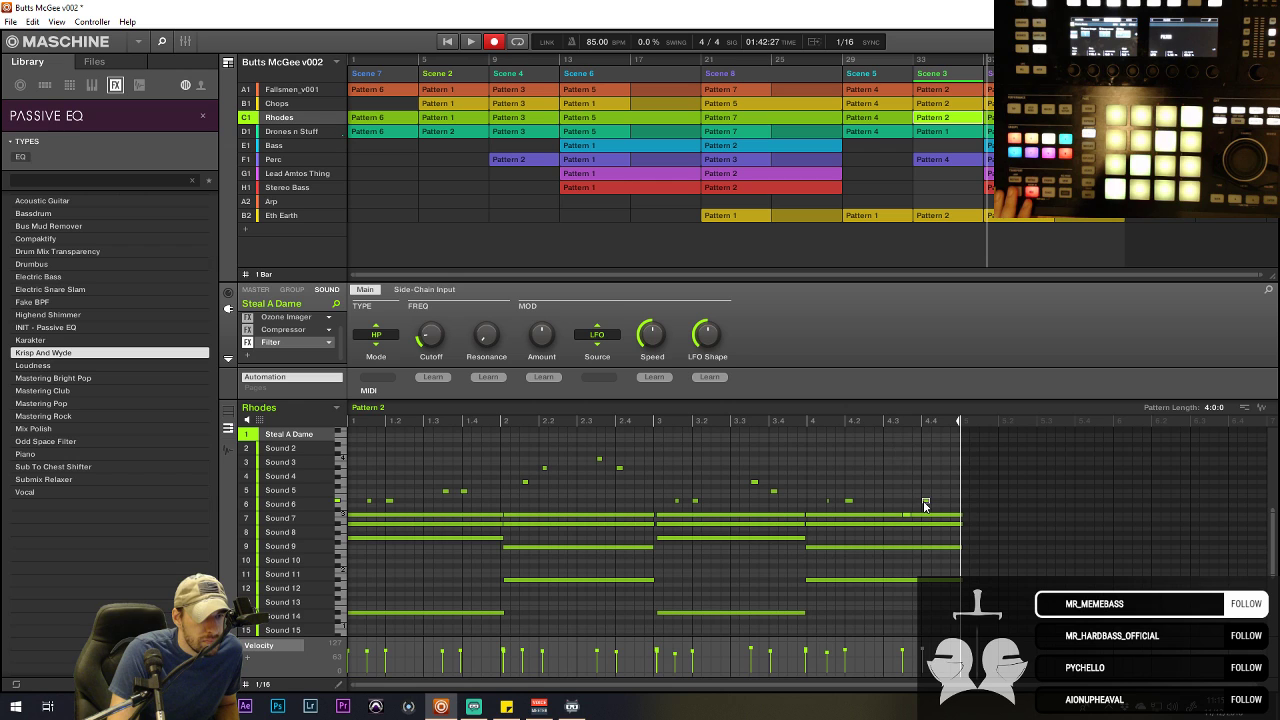
pyautogui.click(806, 424)
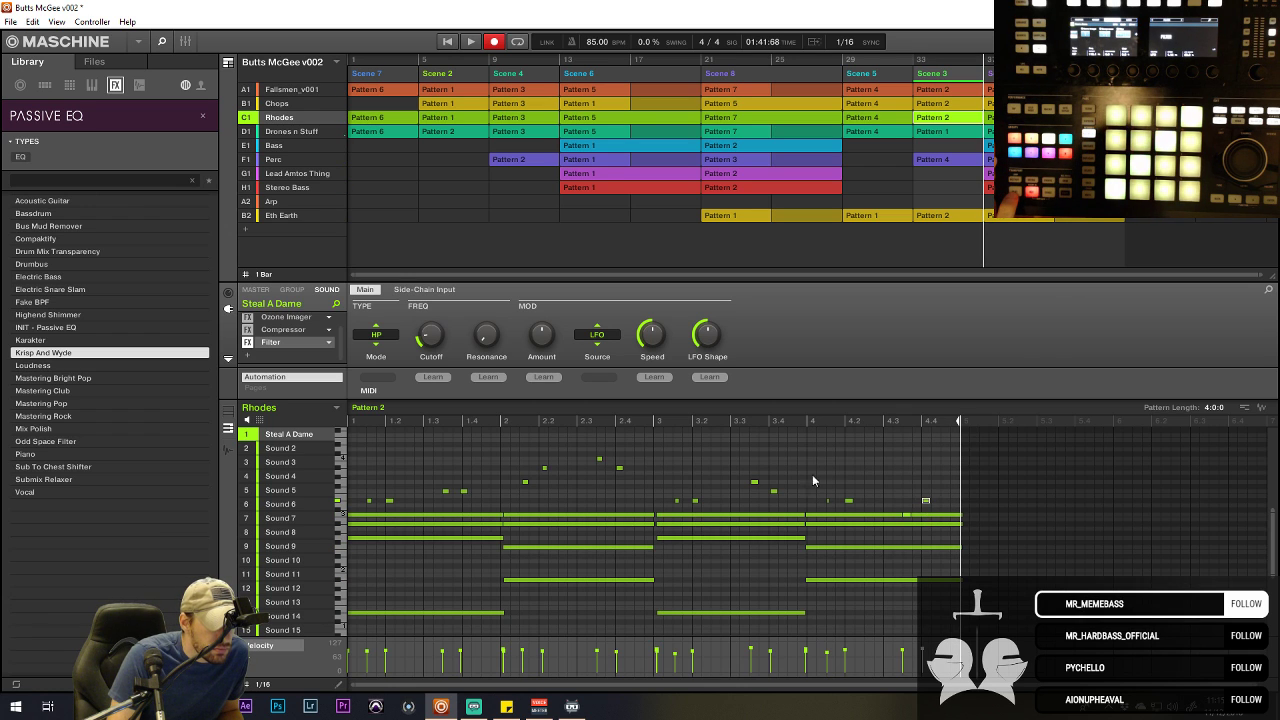
pyautogui.click(801, 424)
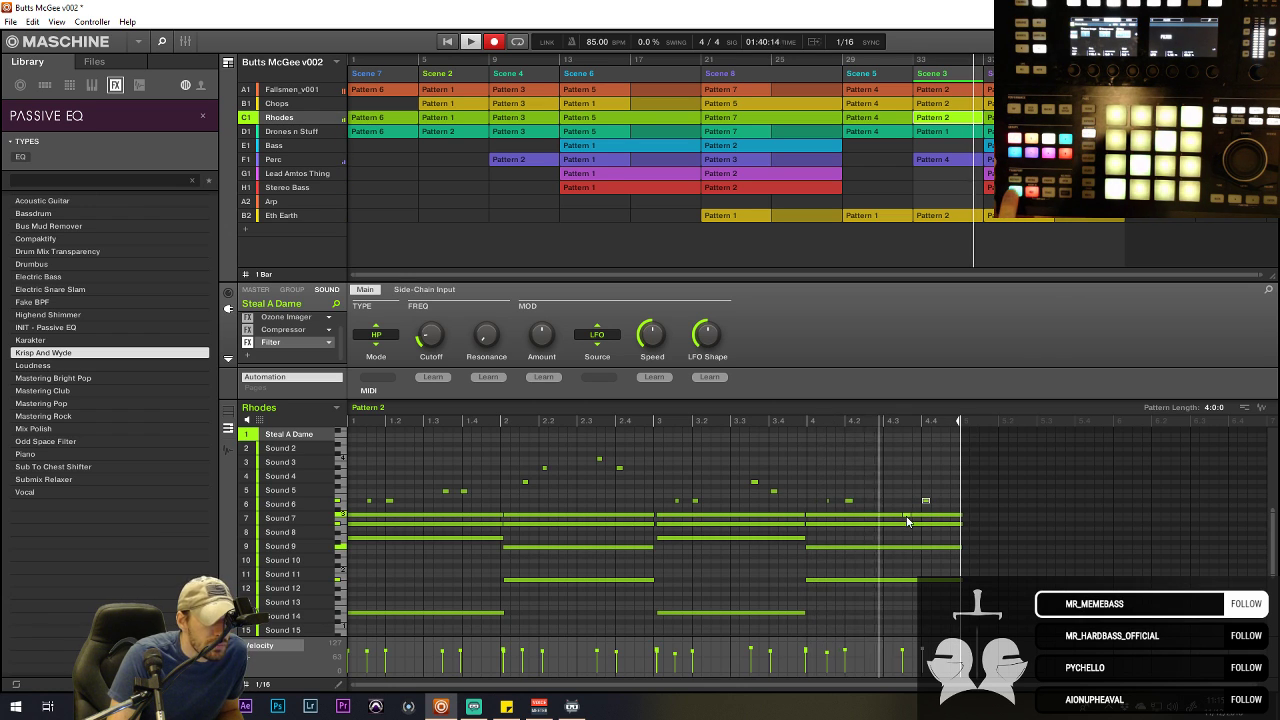
pyautogui.click(803, 424)
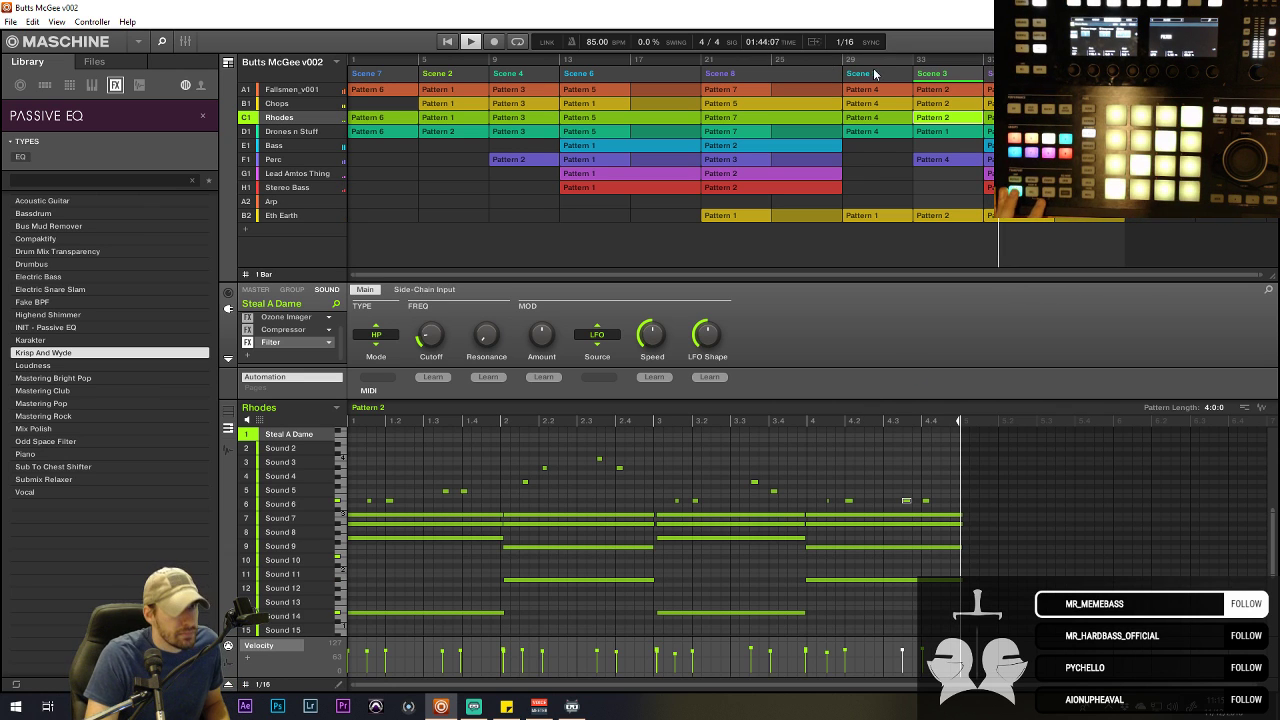
# - Copy the melody notes of Scene 6's Rhodes Pattern 5 into Rhodes Pattern 8, and nudge them earlier to the pattern start
pyautogui.click(620, 127)
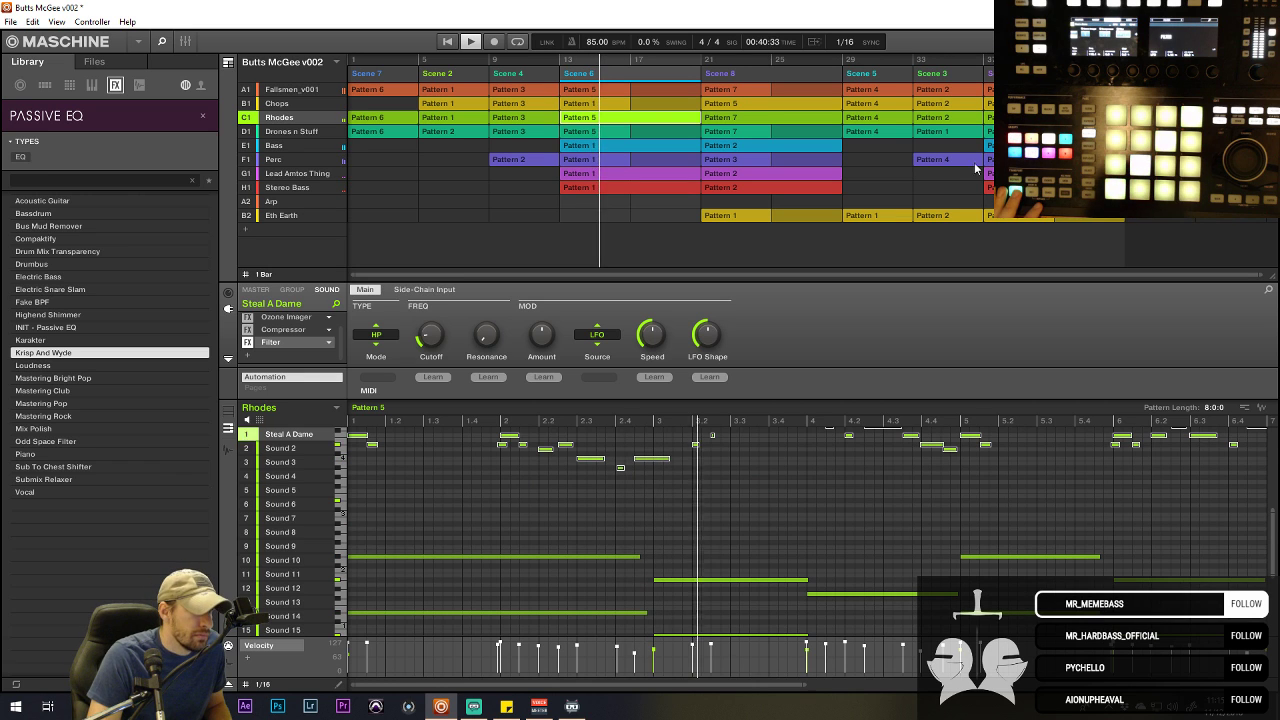
pyautogui.moveTo(606, 684); pyautogui.dragTo(854, 568)
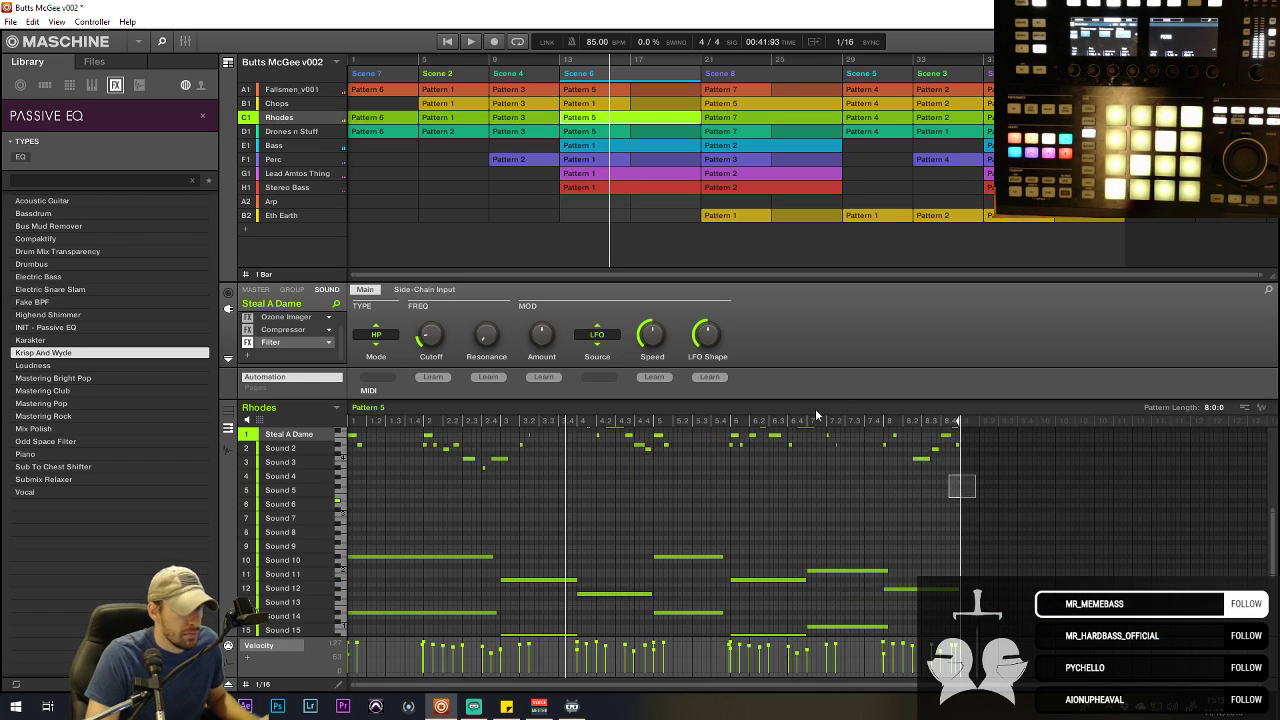
pyautogui.scroll(4, 815, 408)
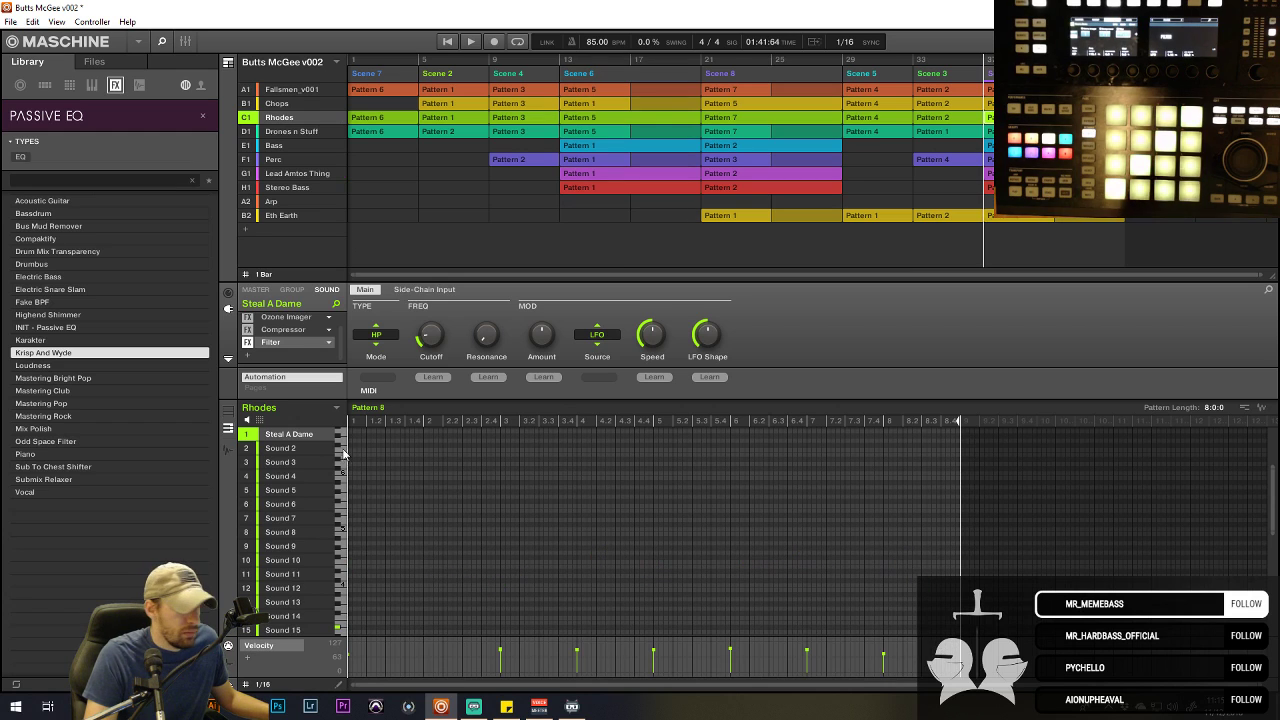
pyautogui.hotkey('ctrl', 'v')
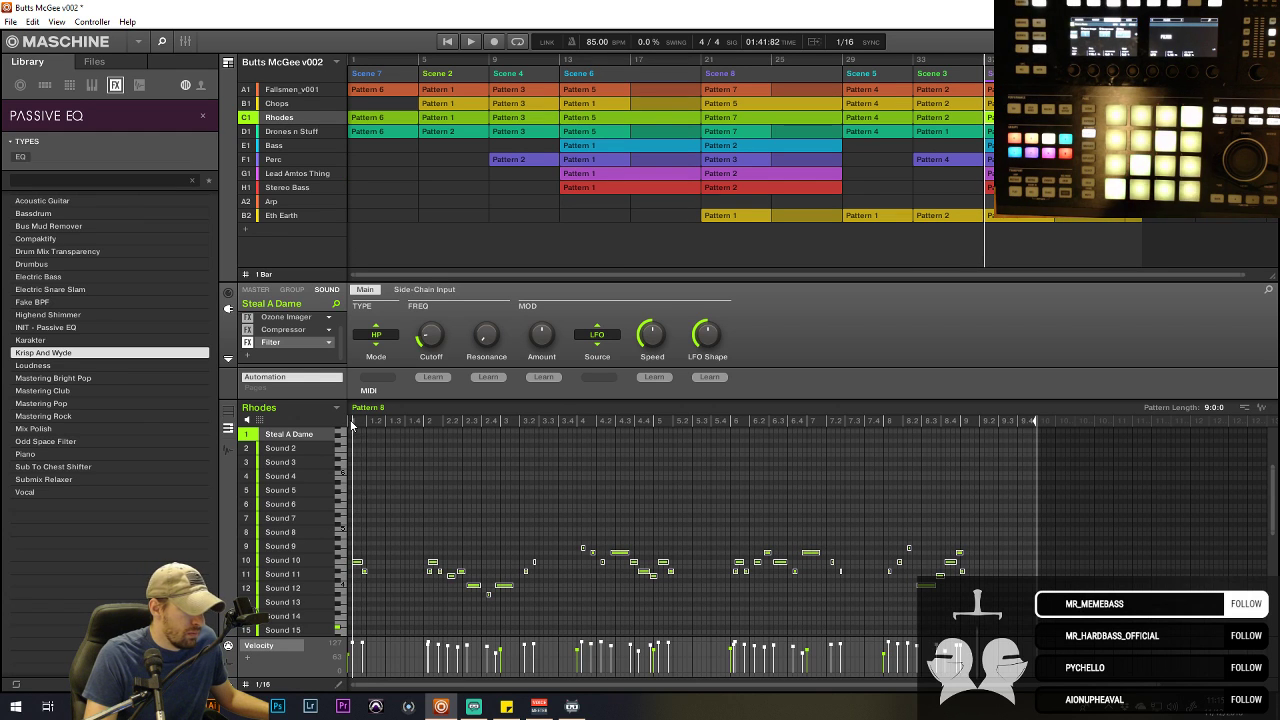
pyautogui.press('Left')
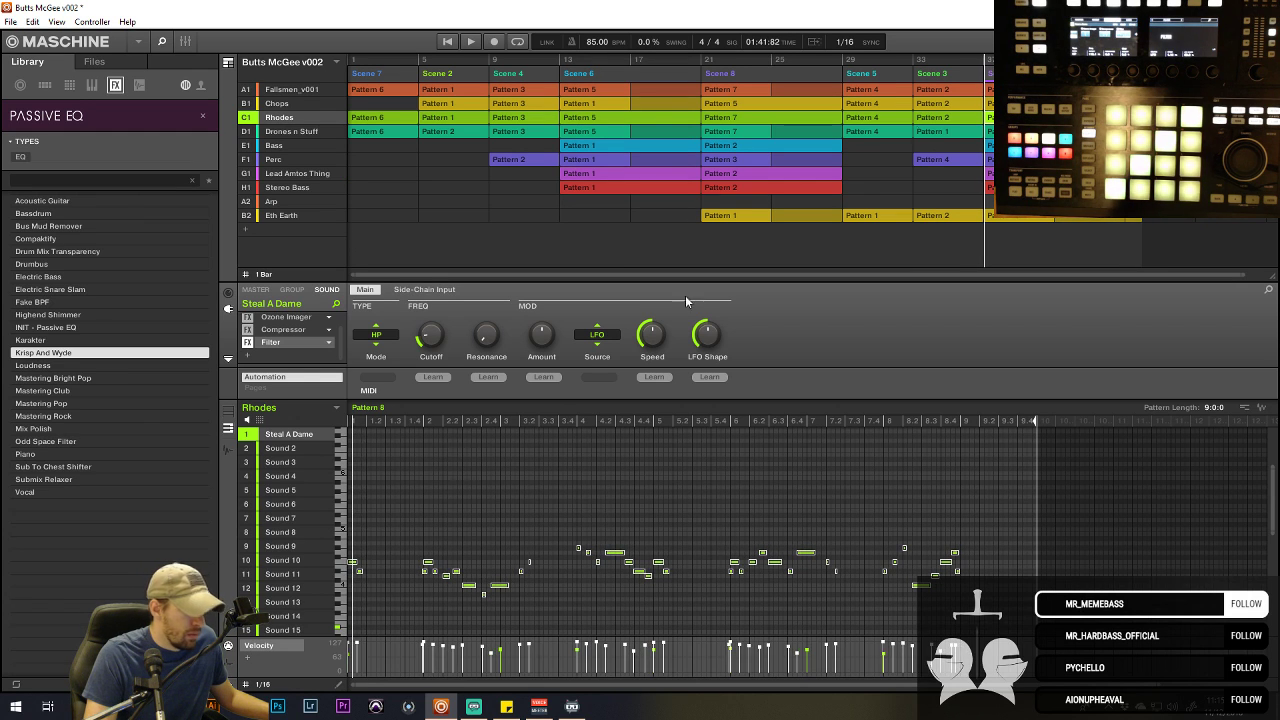
# - Add a short high pickup note at the very end of Scene 3's Rhodes Pattern 2, and play into the following scene
pyautogui.click(918, 118)
pyautogui.scroll(-2, 945, 580)
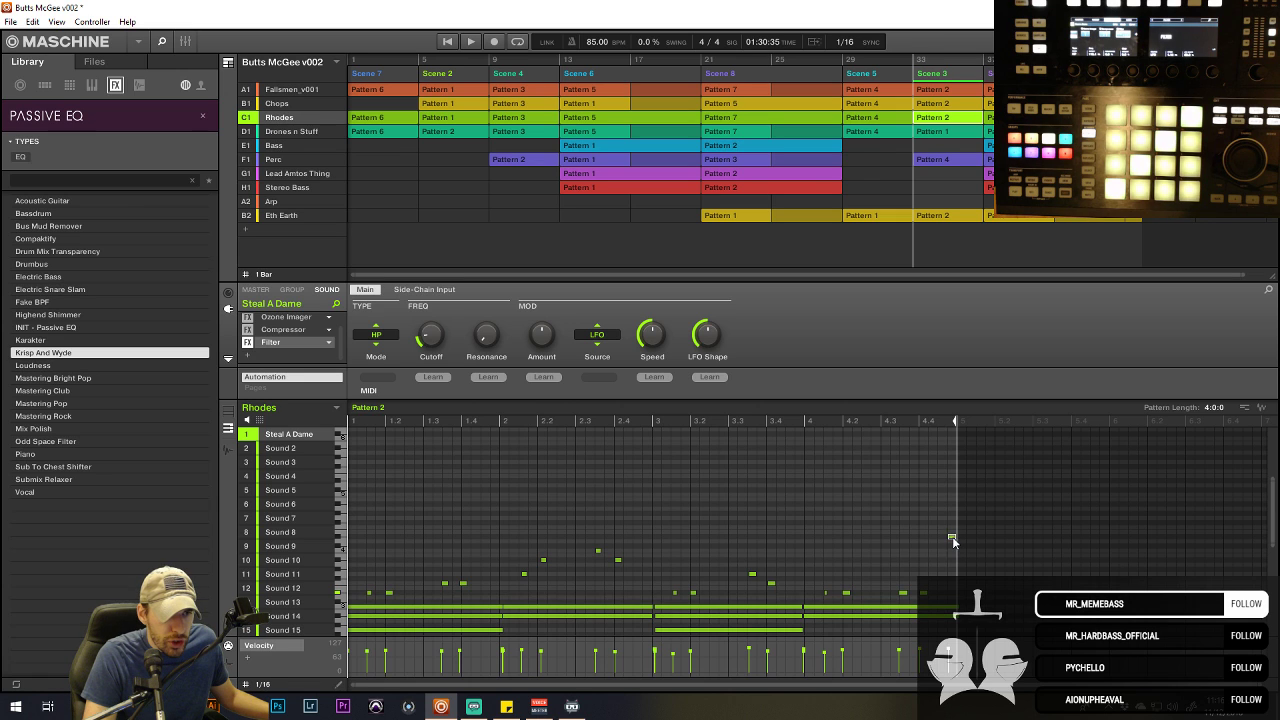
pyautogui.press('space')
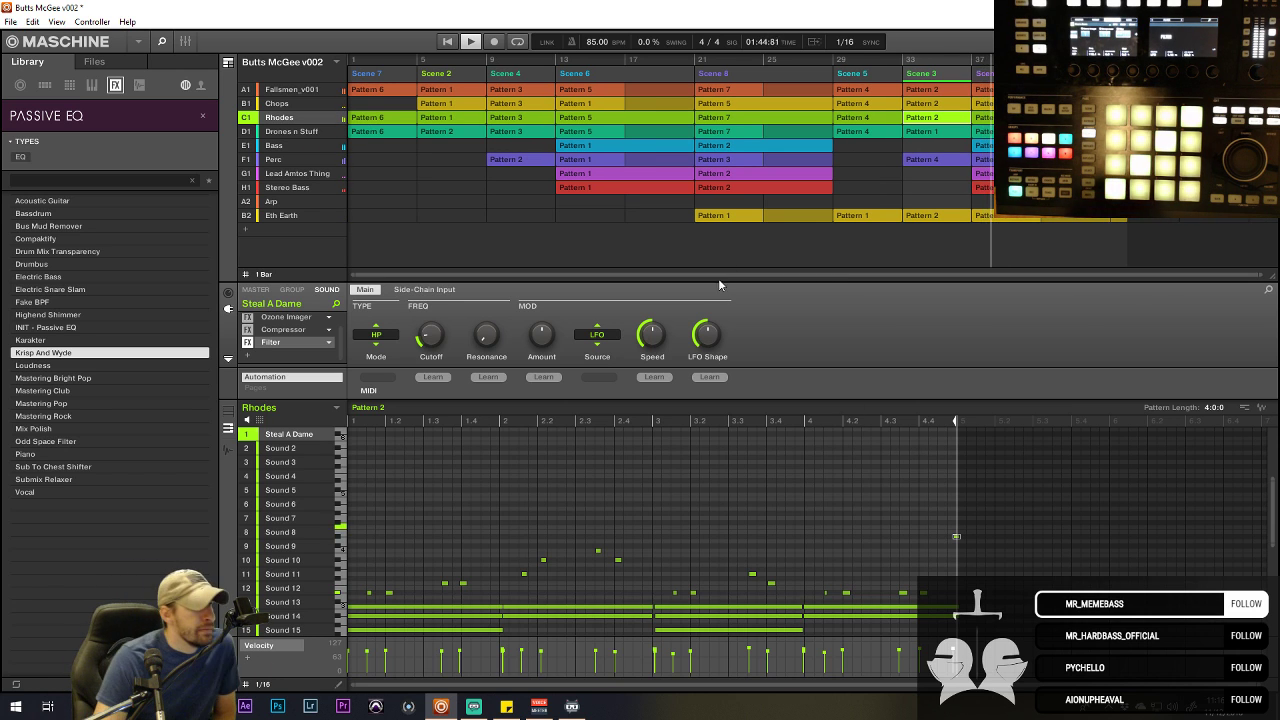
# - Replay the arrangement from just before bar 37, and shorten Rhodes Pattern 8 to 8:0:0
pyautogui.click(983, 216)
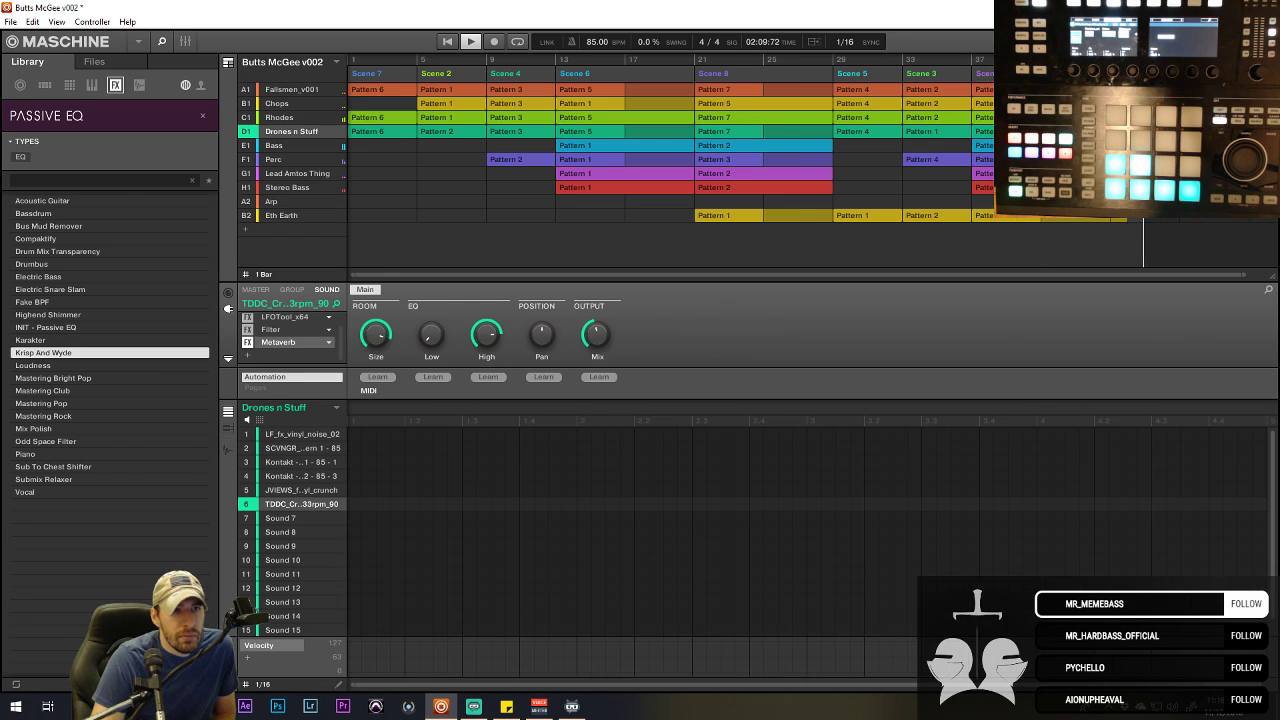
pyautogui.click(966, 57)
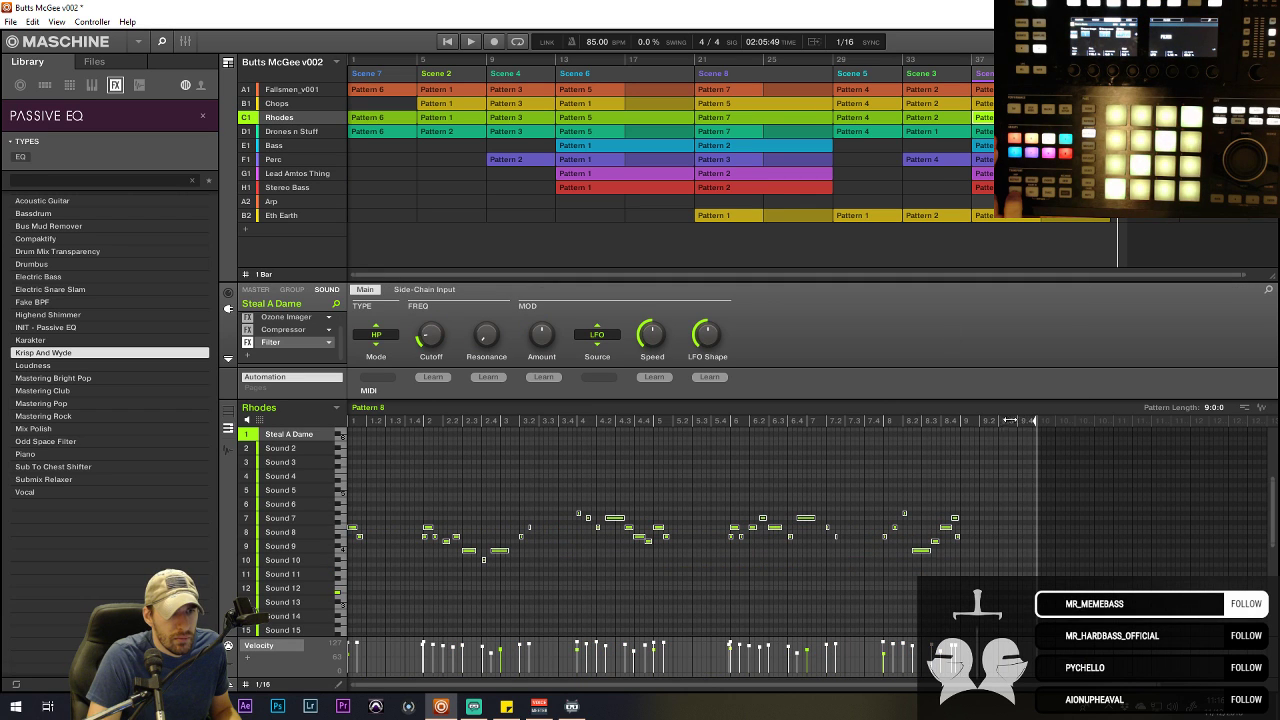
pyautogui.moveTo(1010, 420); pyautogui.dragTo(979, 432)
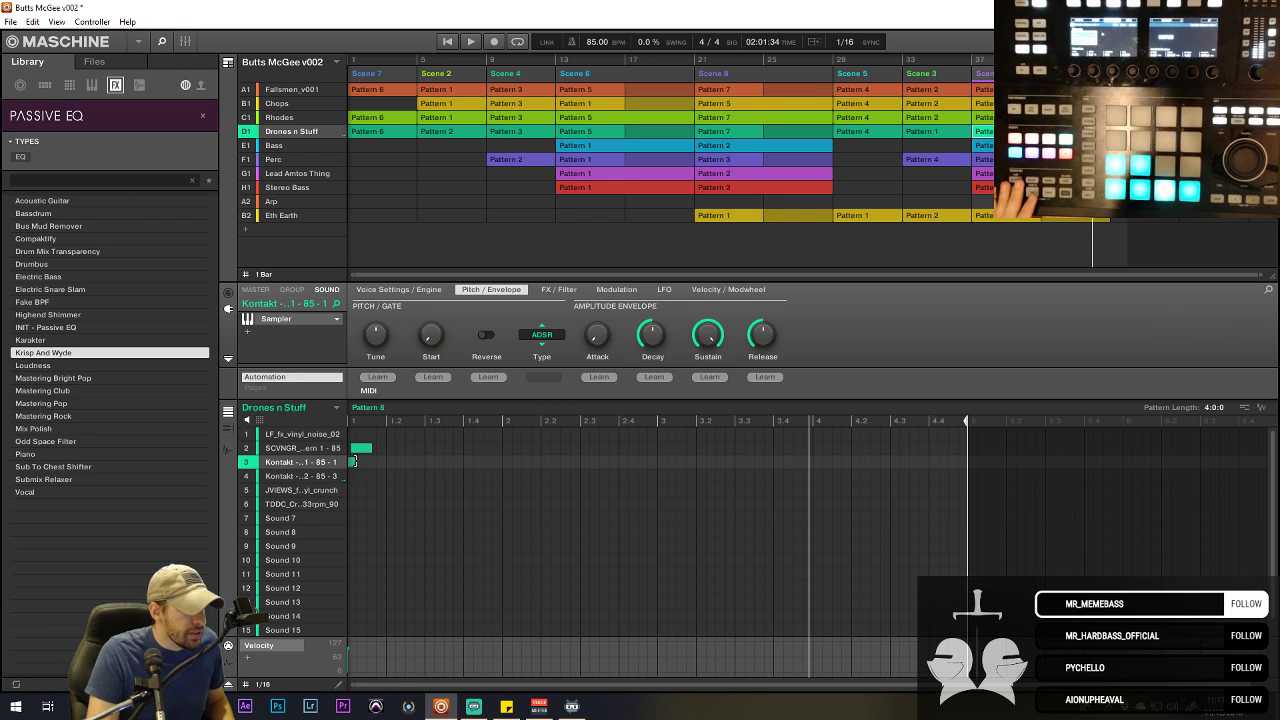
# - Extend the sound 3 note in Drones n Stuff Pattern 8 across all four bars, and play the result
pyautogui.moveTo(357, 463); pyautogui.dragTo(754, 464)
pyautogui.moveTo(857, 487); pyautogui.dragTo(968, 494)
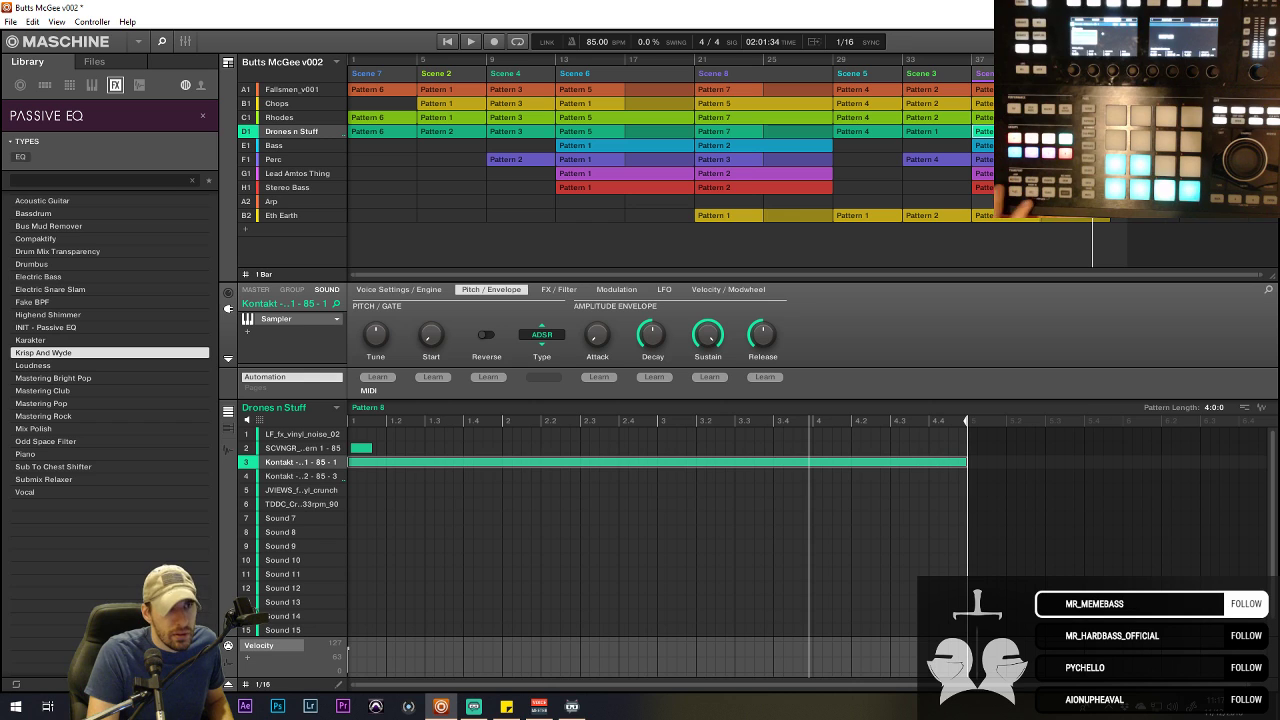
pyautogui.press('space')
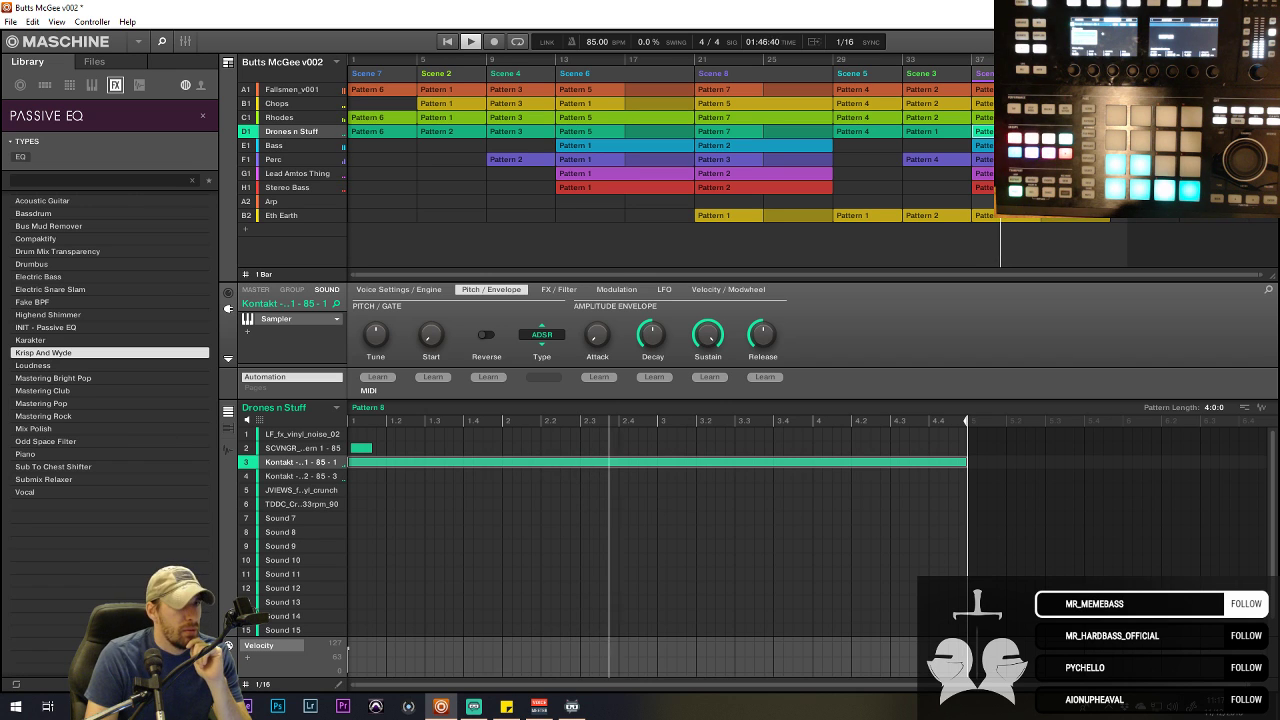
# - Audition the arrangement with Rhodes Pattern 8 open, then replay Scene 4 and the transition at bar 37, checking Drones n Stuff
pyautogui.click(325, 118)
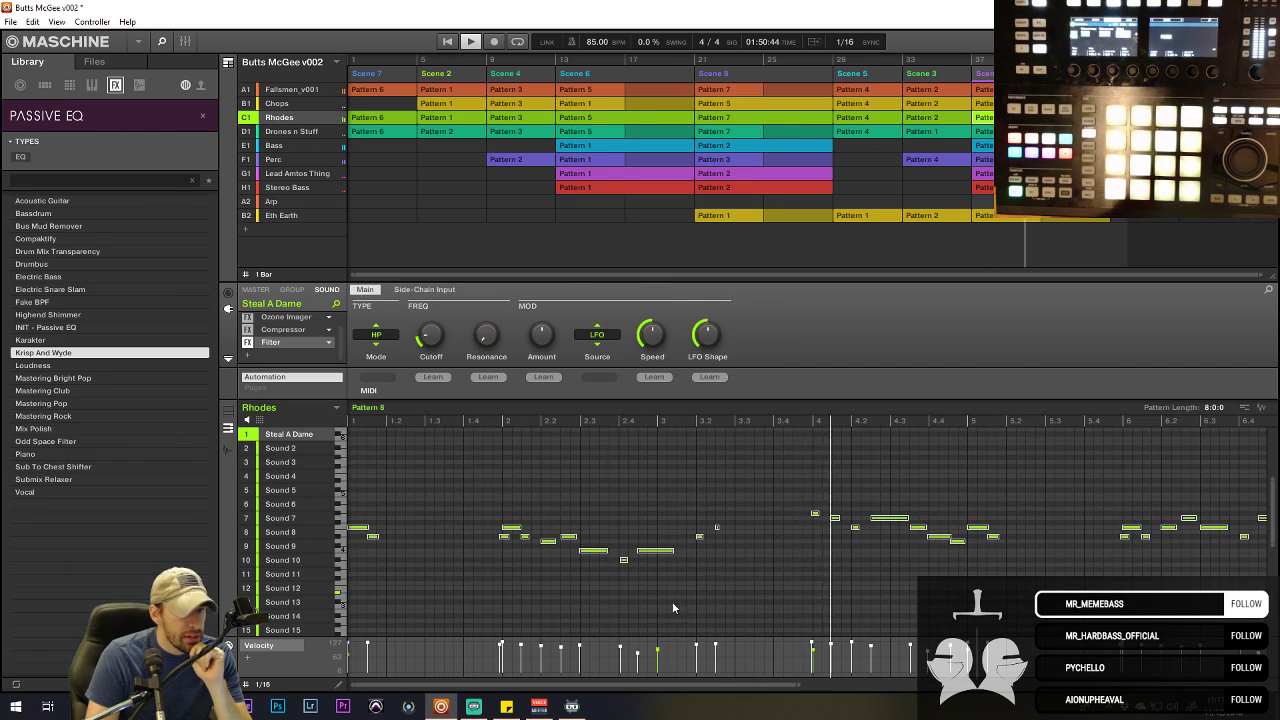
pyautogui.moveTo(593, 680); pyautogui.dragTo(593, 687)
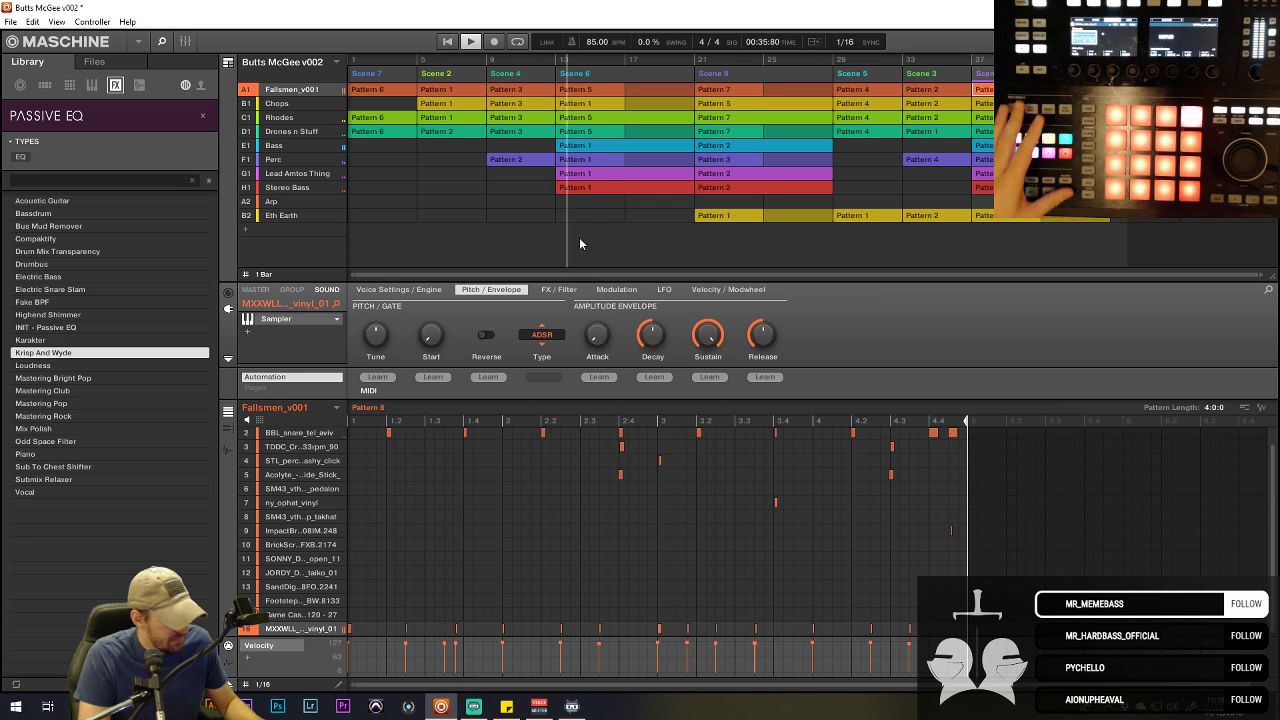
pyautogui.click(533, 75)
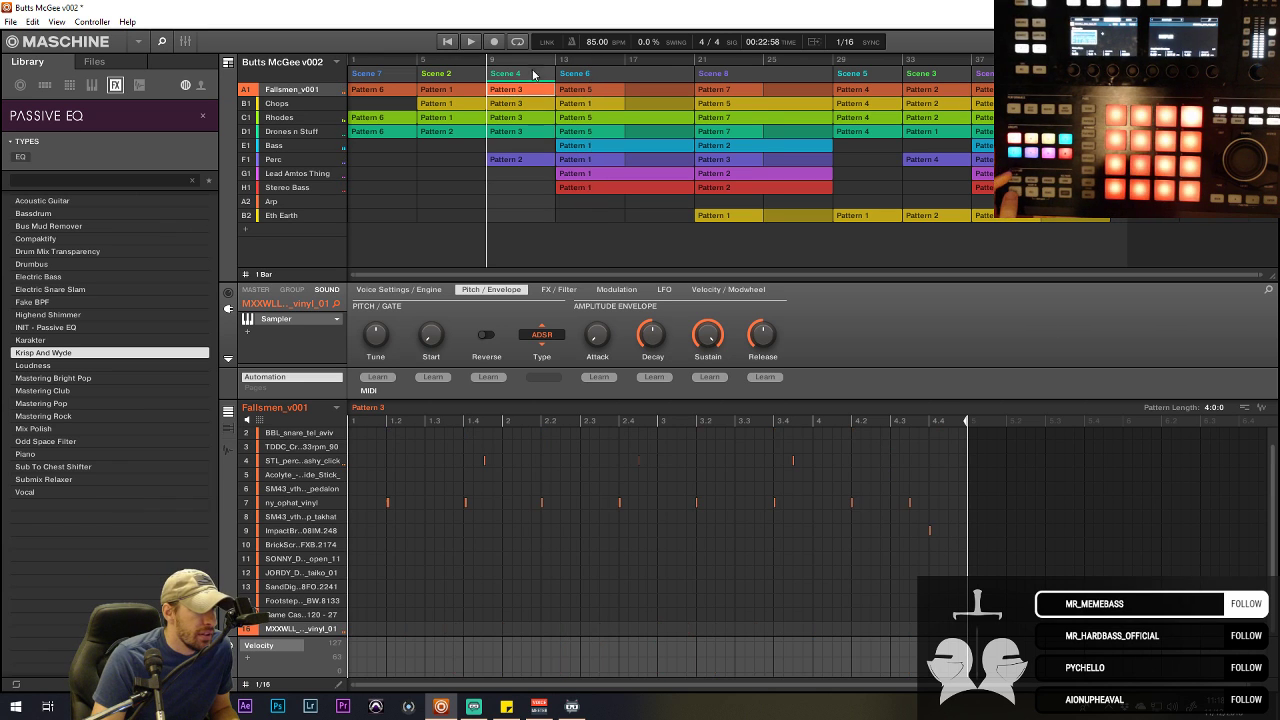
pyautogui.click(947, 56)
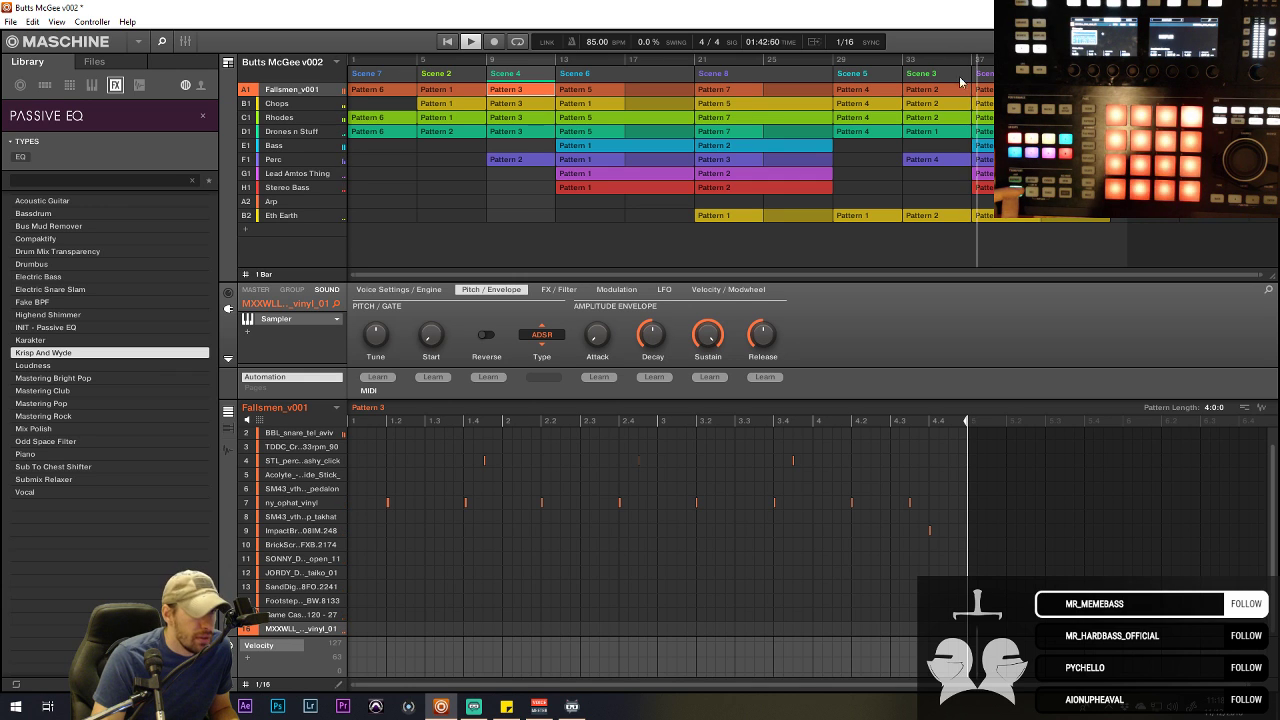
pyautogui.click(287, 132)
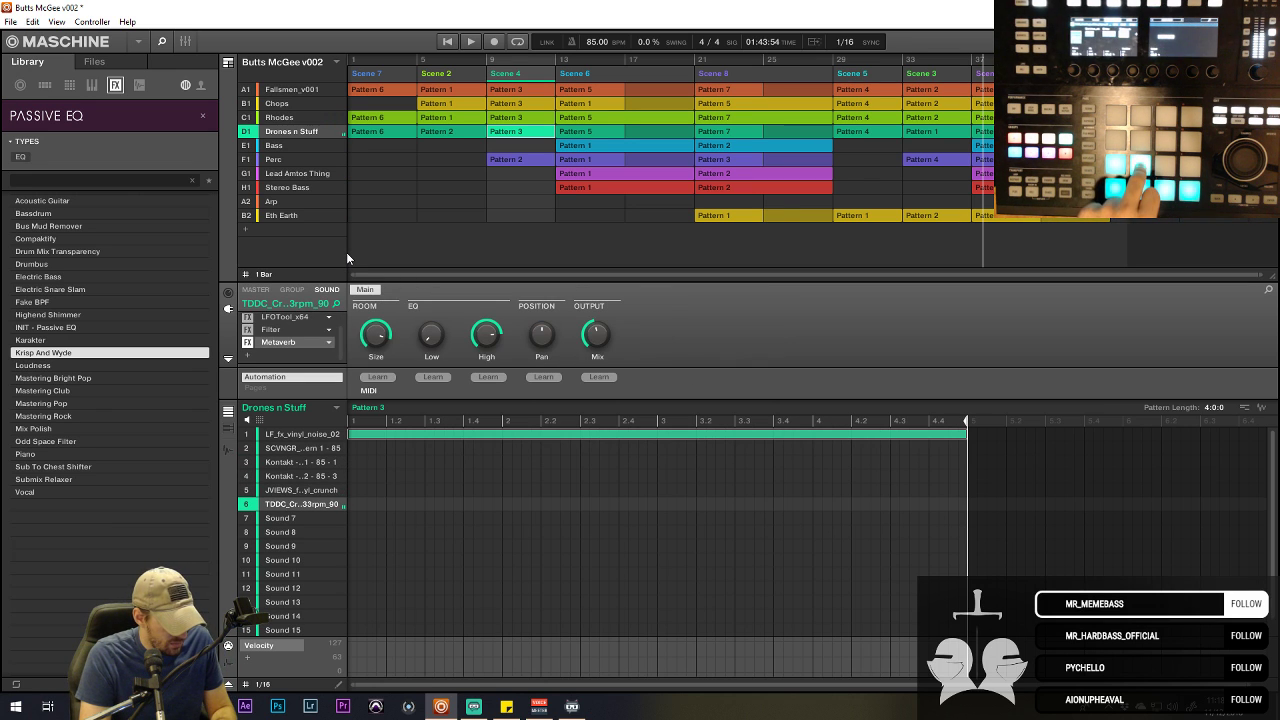
# - Add a new group below Eth Earth, load the Rise & Hit preset Classic Swoosh 1 on its first sound, and open the plug-in window
pyautogui.click(246, 229)
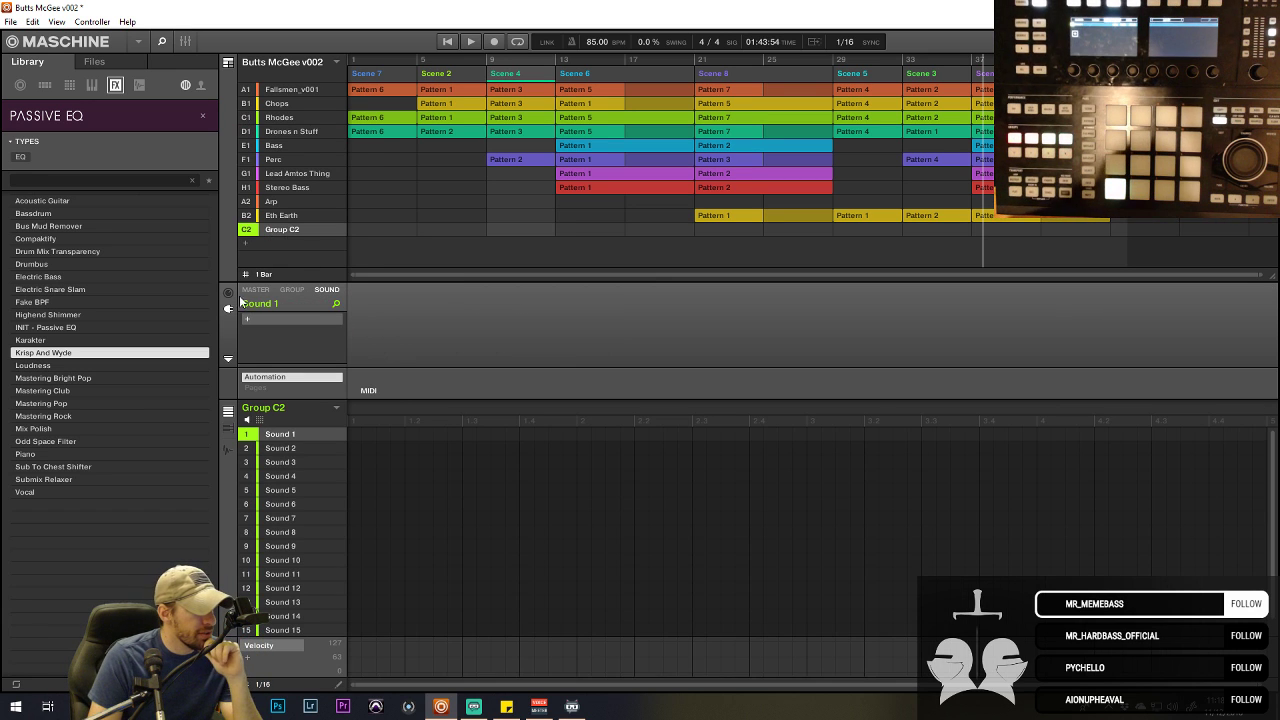
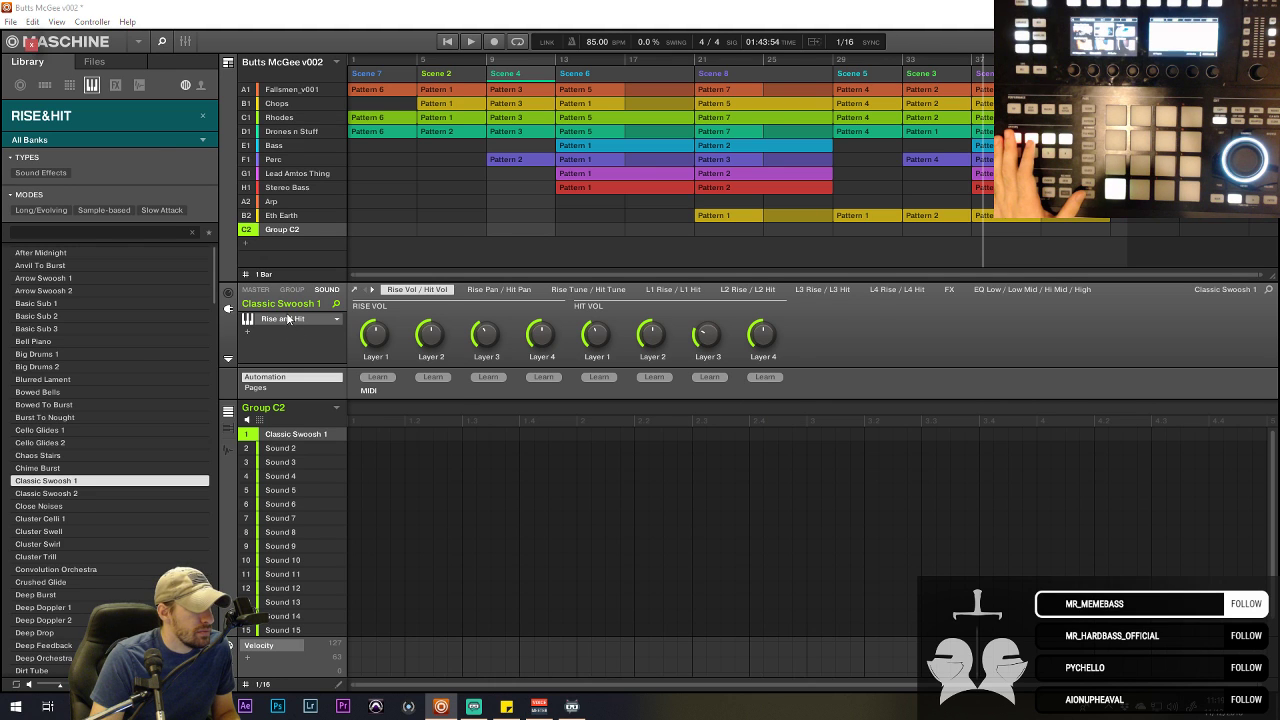
pyautogui.click(288, 318)
pyautogui.moveTo(305, 40); pyautogui.dragTo(891, 138)
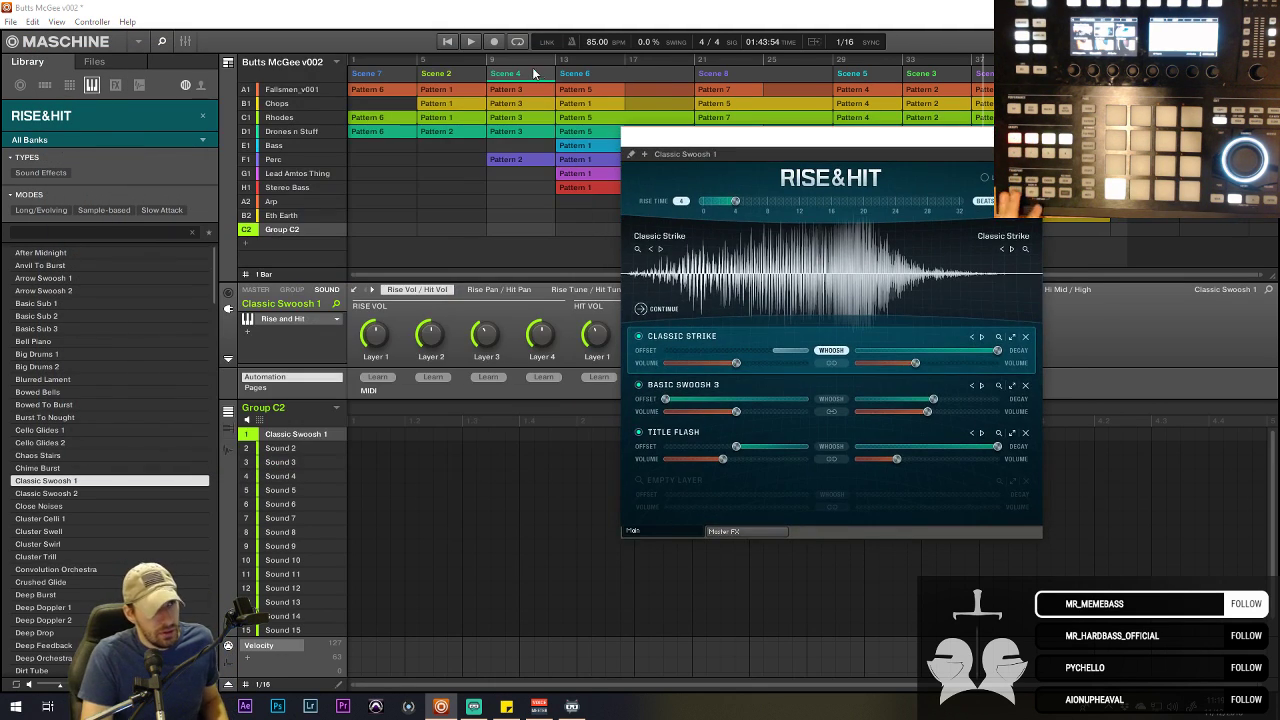
# - Play Scene 4 and create a four-bar pattern there for the new swoosh group
pyautogui.press('space')
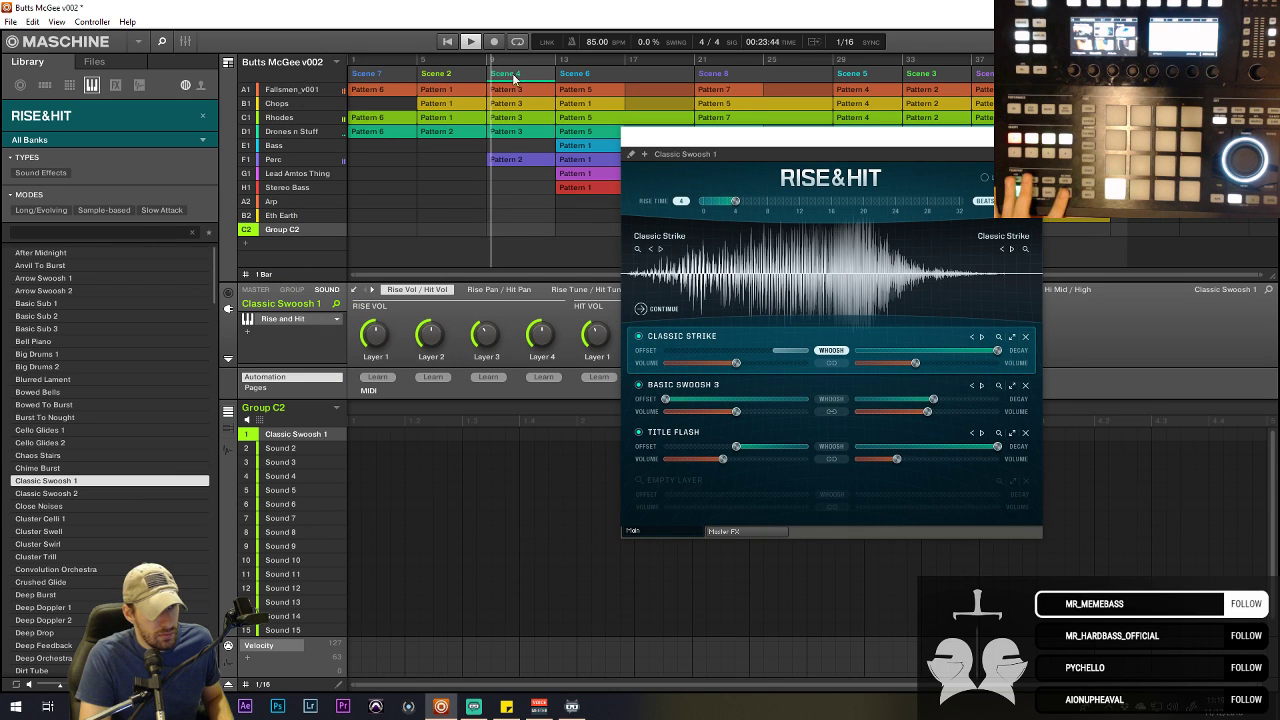
pyautogui.click(519, 230)
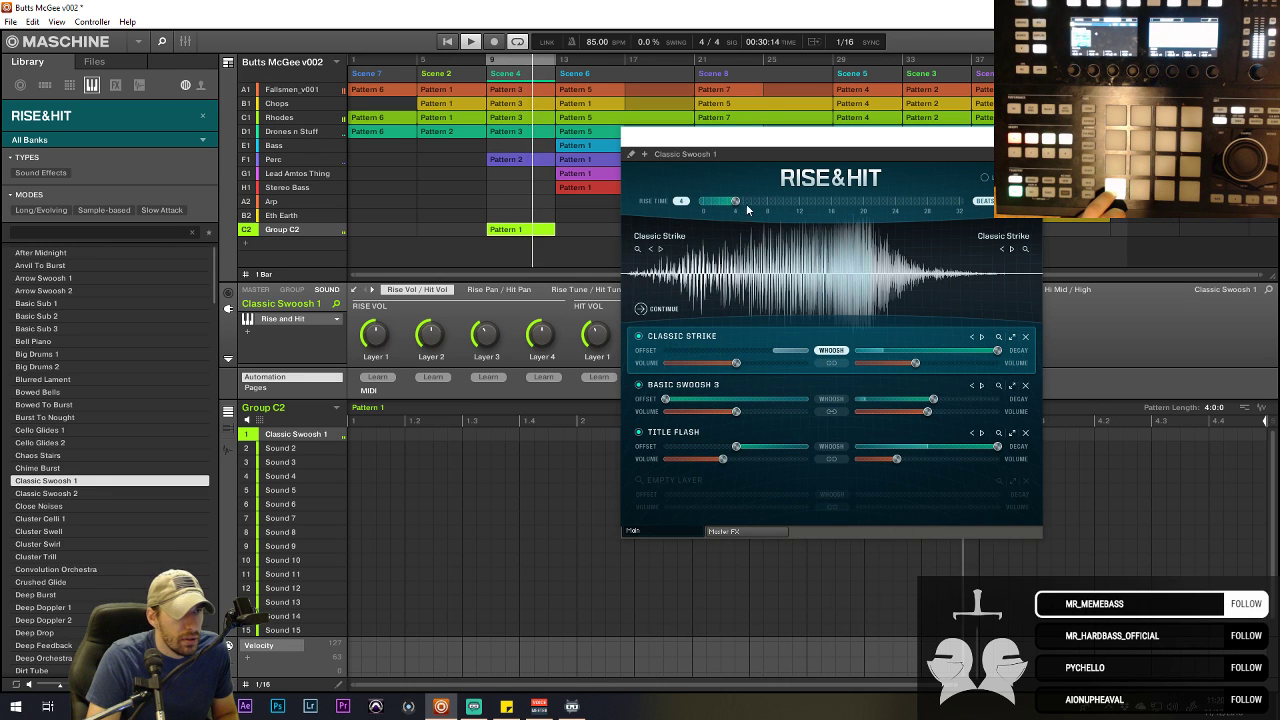
# - Set the Rise & Hit rise time to 8 beats and raise the Classic Strike layer's Air amounts, using 52 % on the hit side
pyautogui.moveTo(735, 201); pyautogui.dragTo(768, 202)
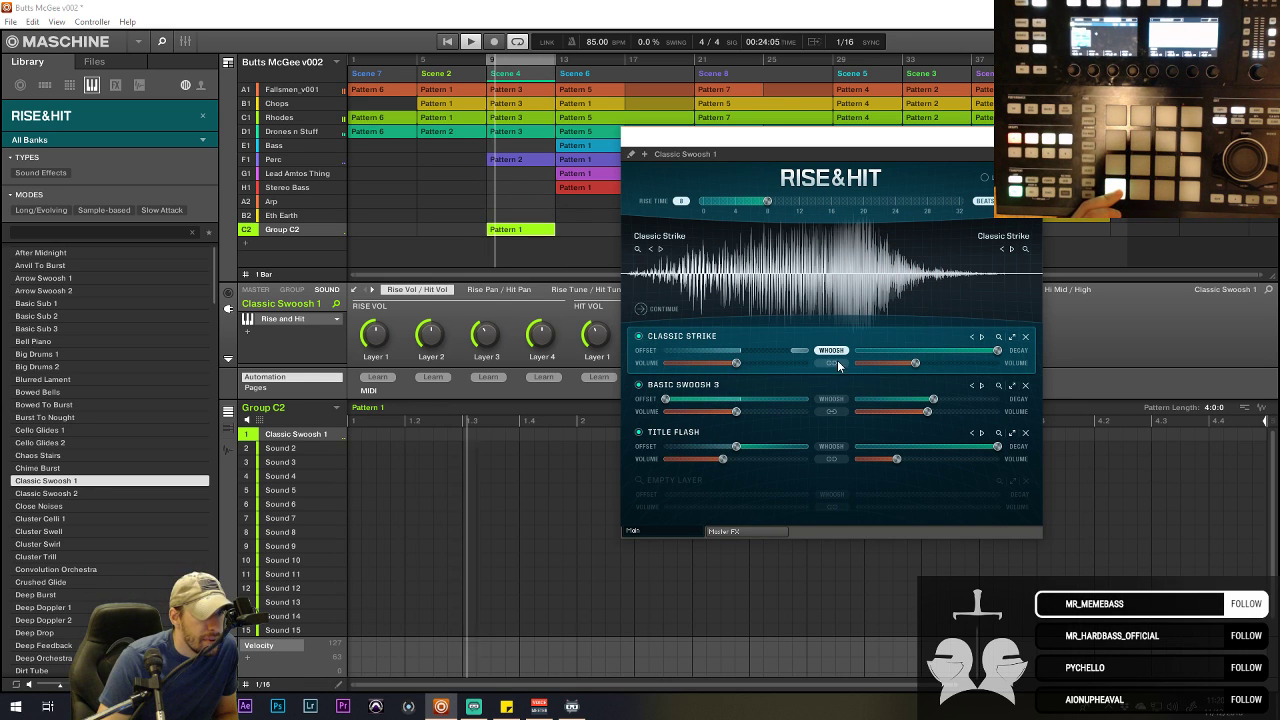
pyautogui.click(1012, 338)
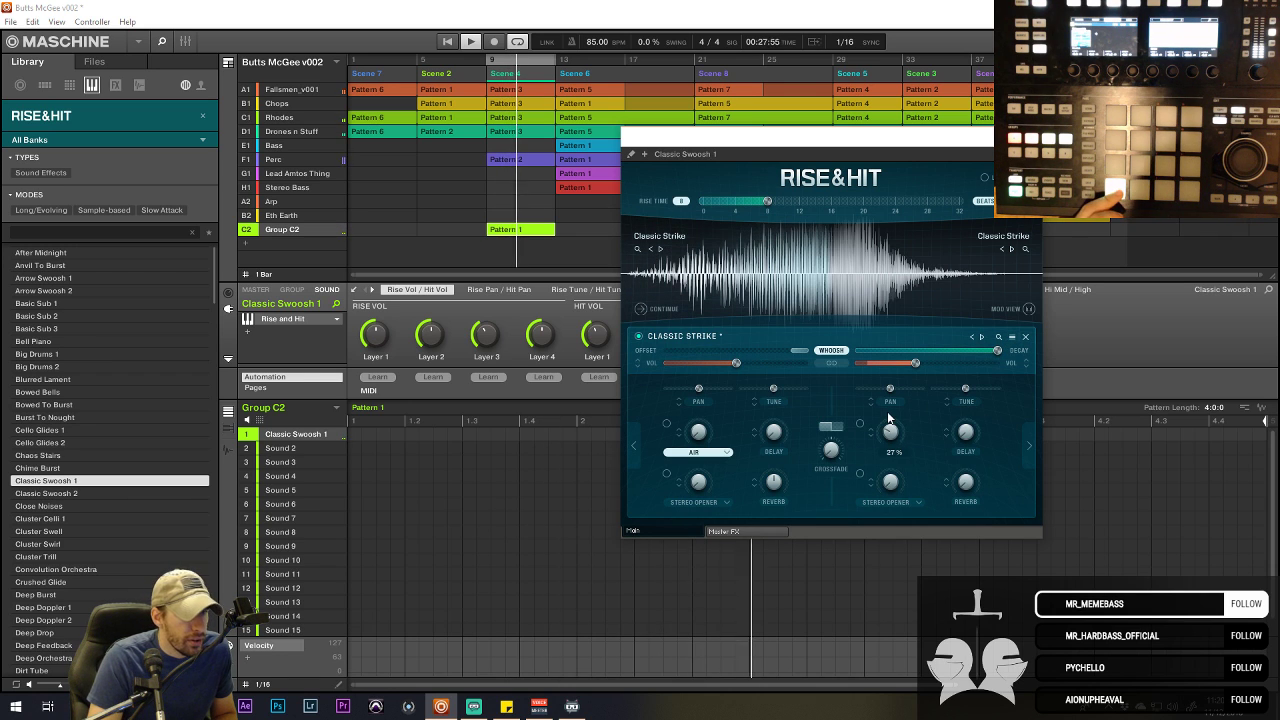
pyautogui.moveTo(891, 436); pyautogui.dragTo(891, 415)
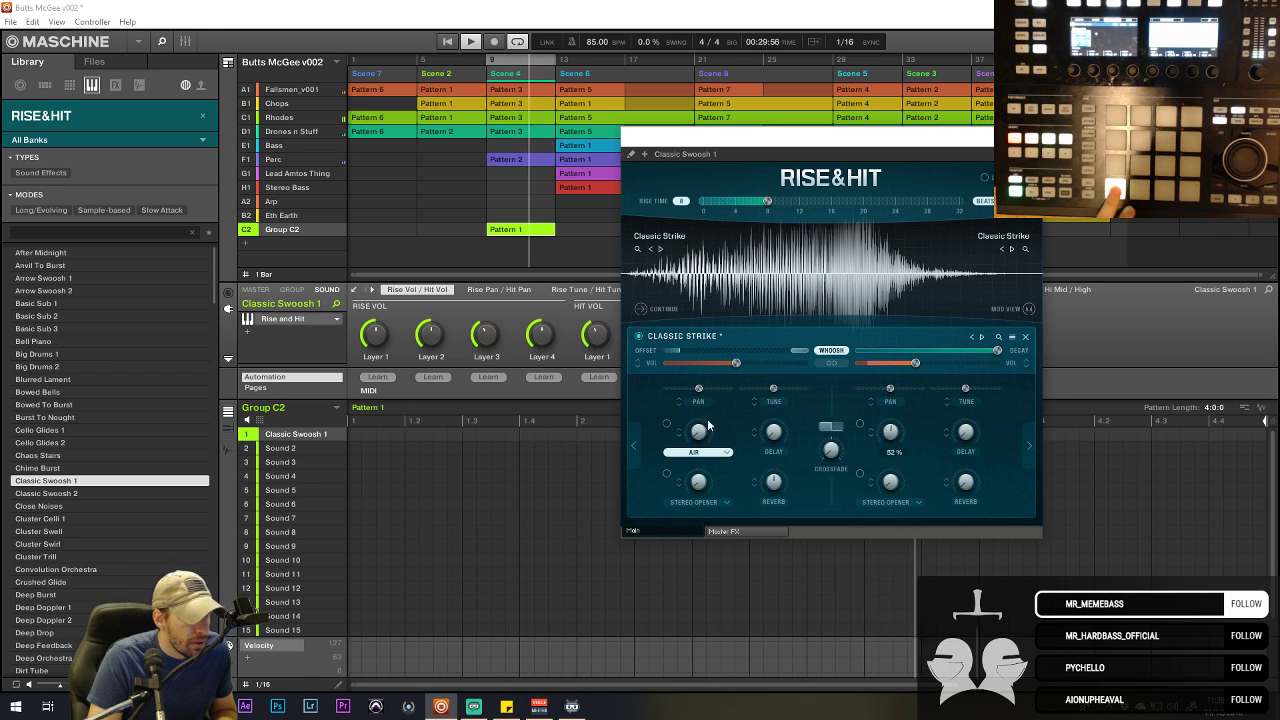
pyautogui.moveTo(699, 431); pyautogui.dragTo(714, 387)
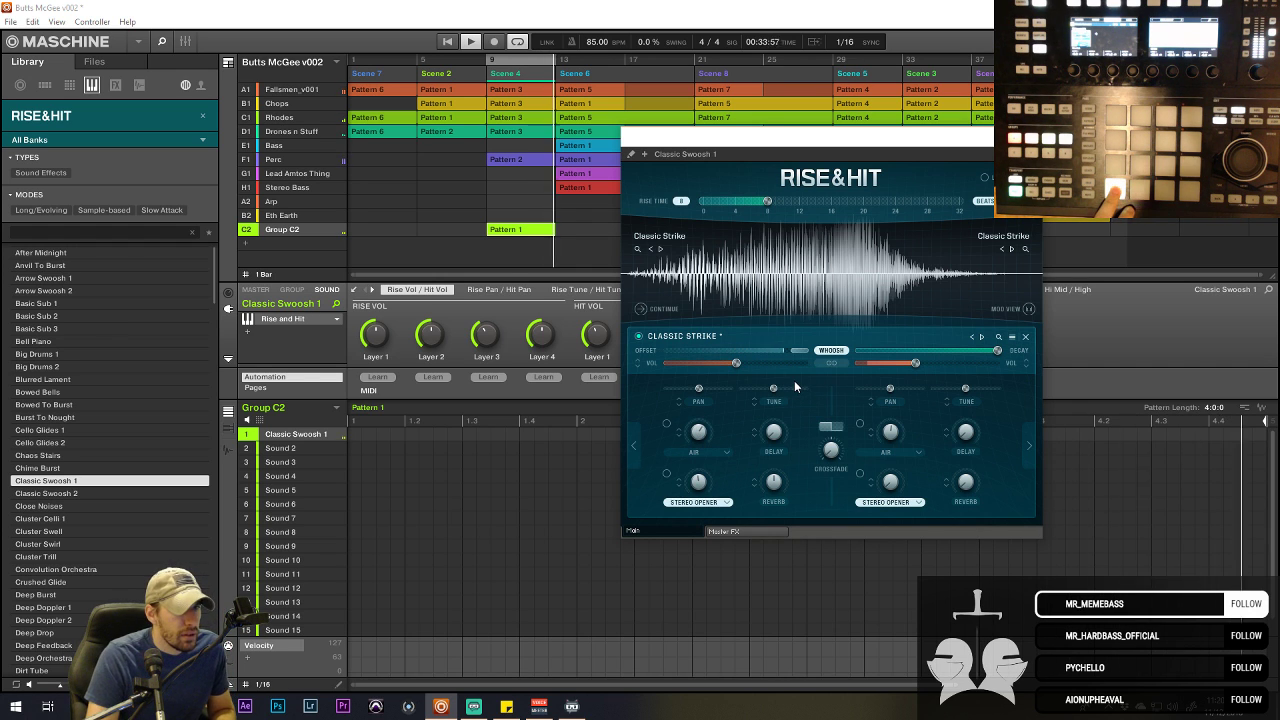
pyautogui.click(999, 335)
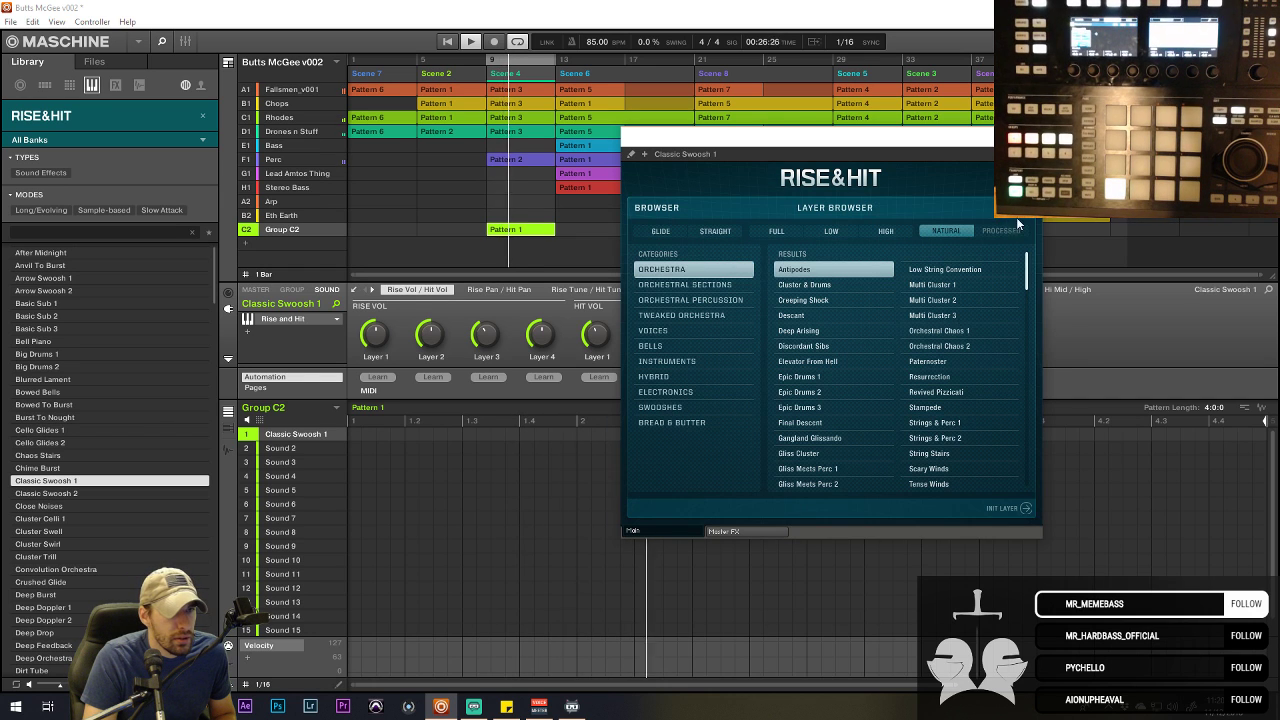
pyautogui.click(999, 336)
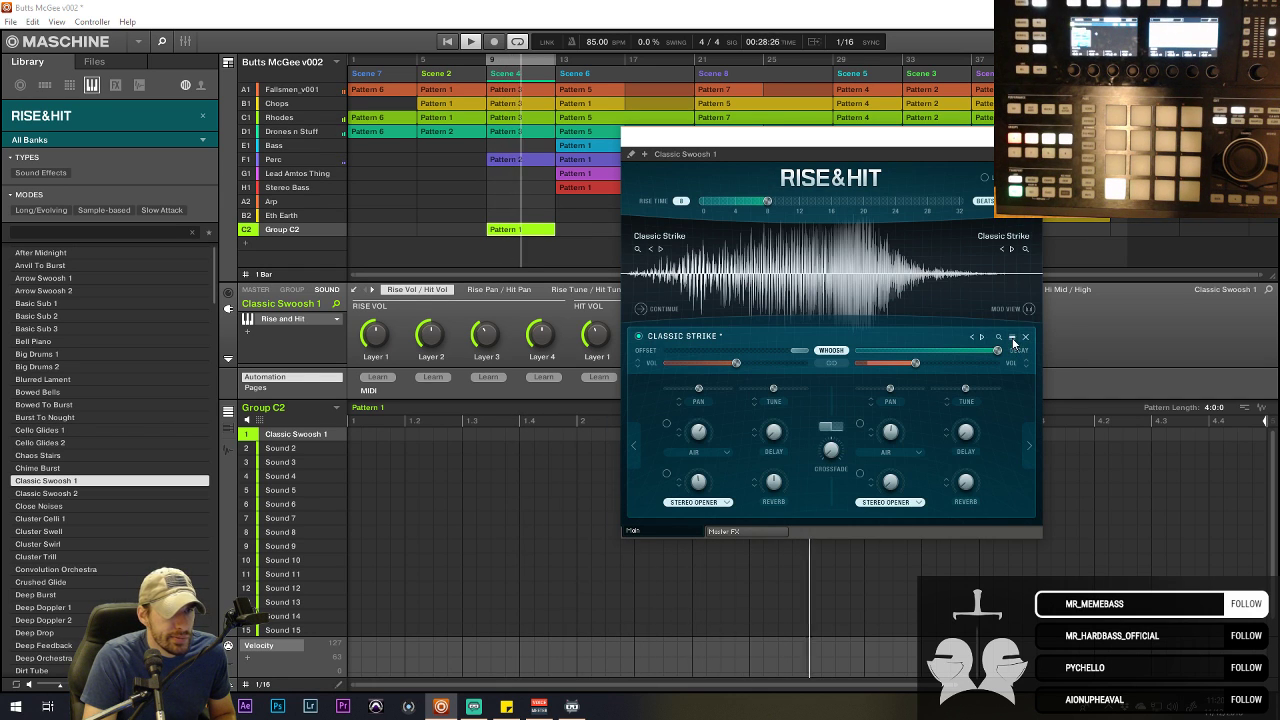
pyautogui.click(1011, 336)
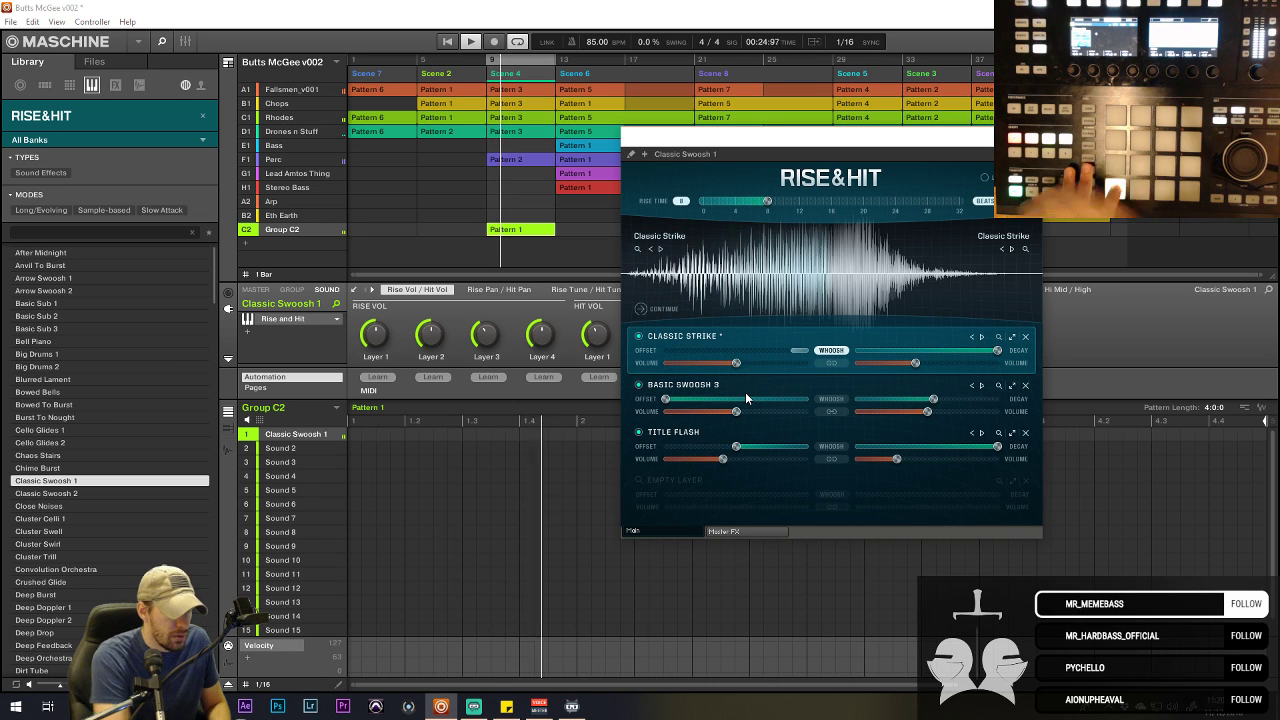
# - Adjust the Bright Tape drive and enable Delay in Rise & Hit's master effects, and set the rise time to 4 beats
pyautogui.click(746, 531)
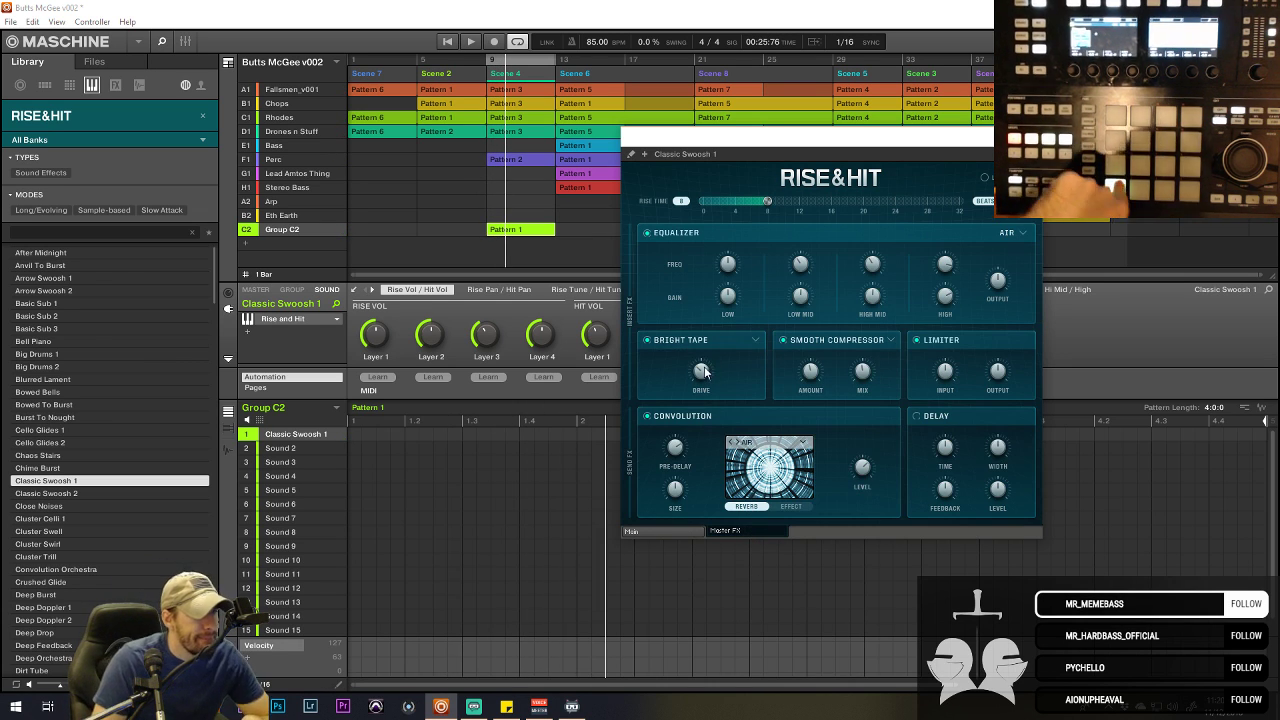
pyautogui.moveTo(709, 364); pyautogui.dragTo(707, 333)
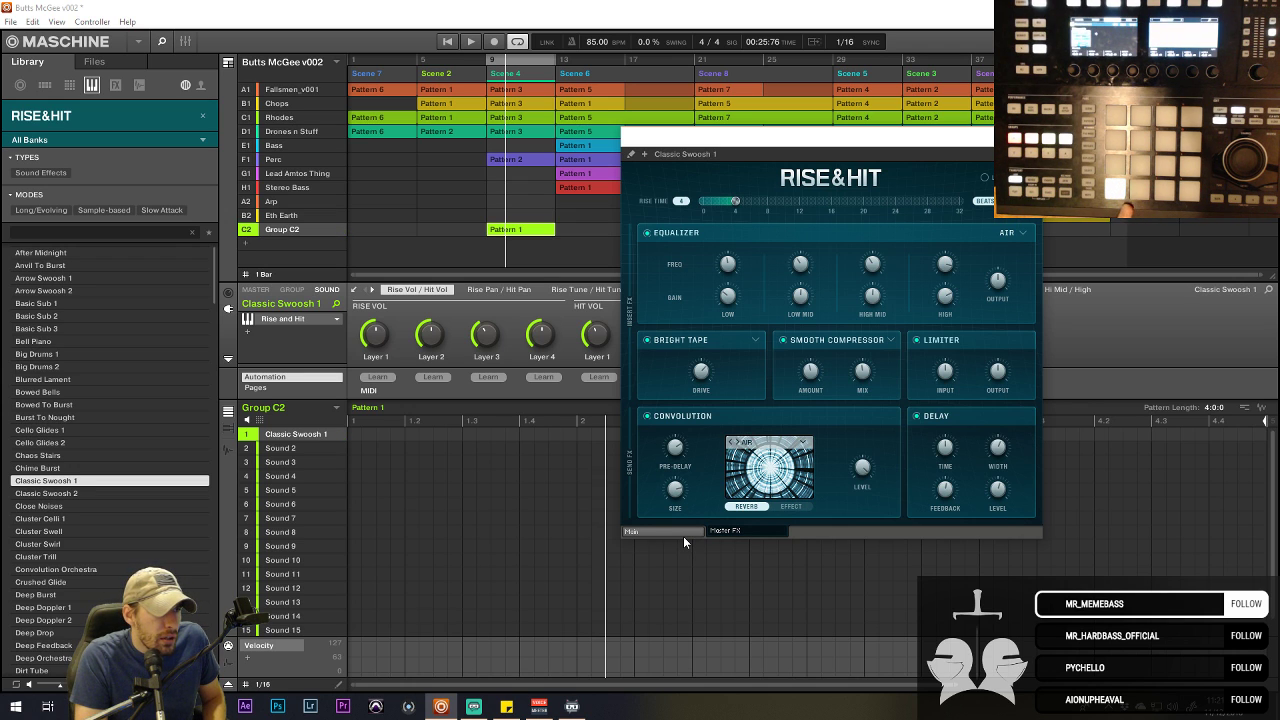
pyautogui.click(630, 533)
pyautogui.click(645, 155)
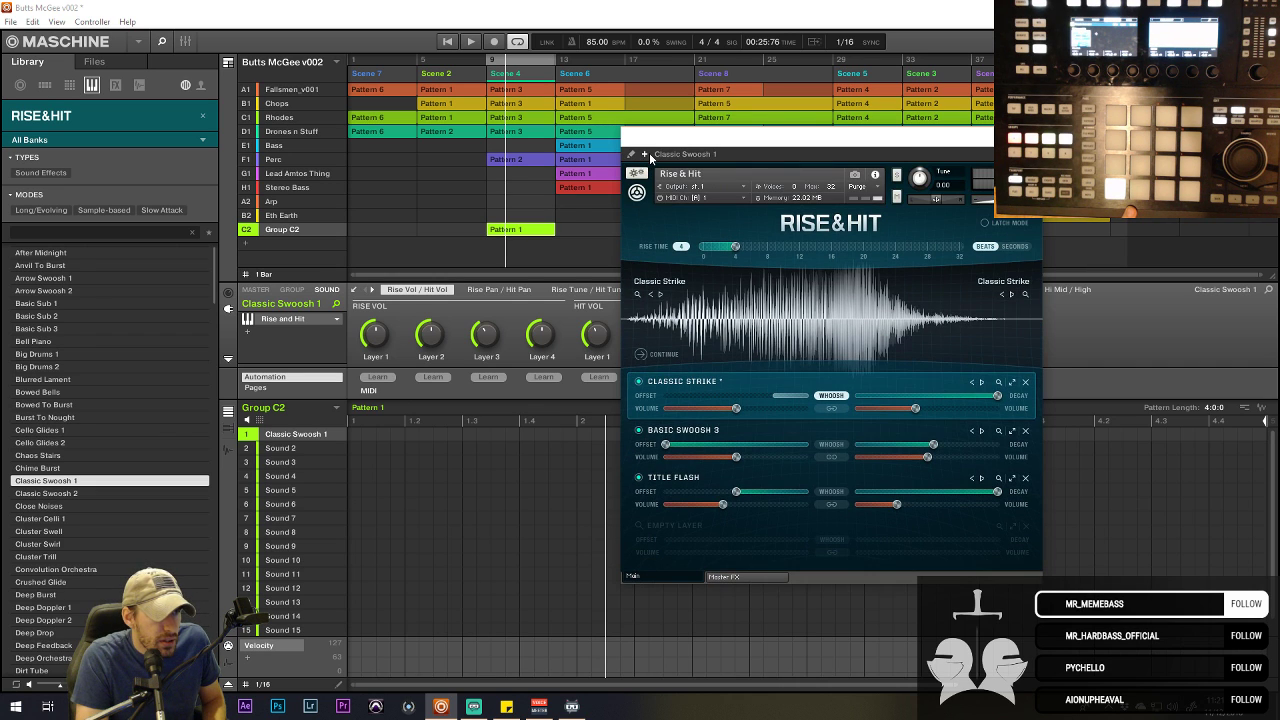
pyautogui.click(645, 155)
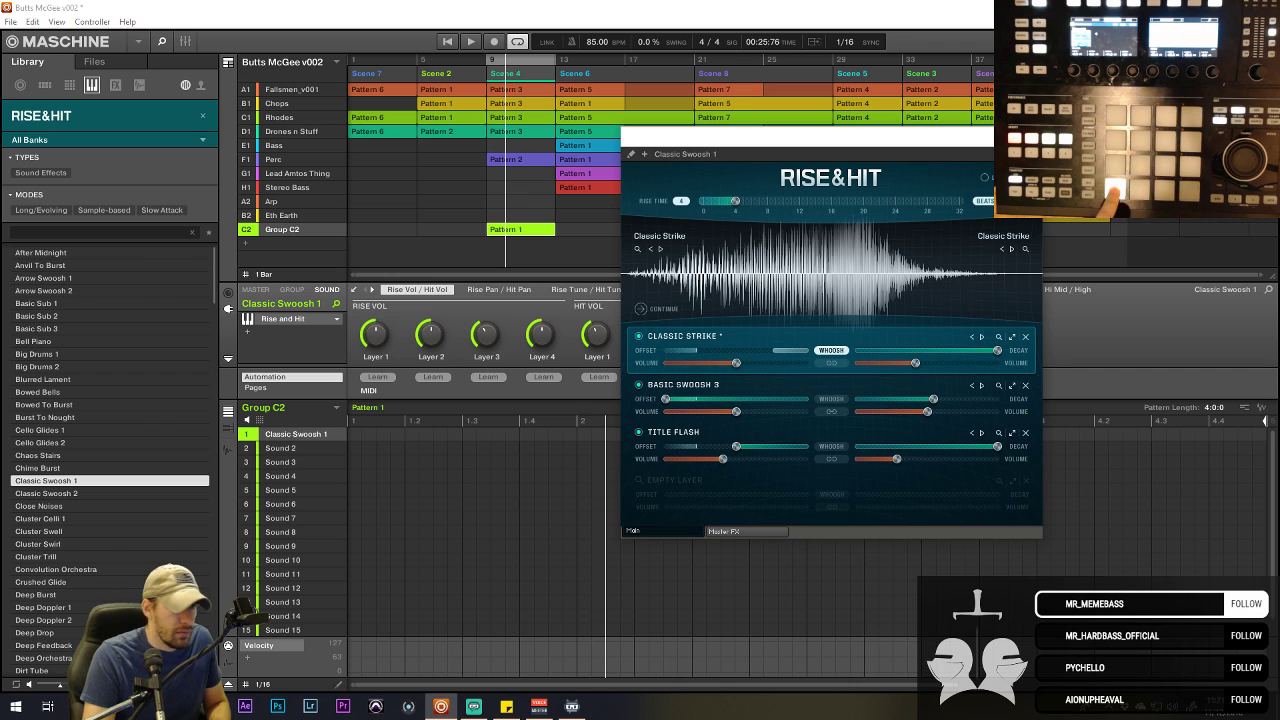
# - Draw a Classic Swoosh 1 note in Group C2's Pattern 1 spanning all four bars
pyautogui.moveTo(873, 687); pyautogui.dragTo(960, 687)
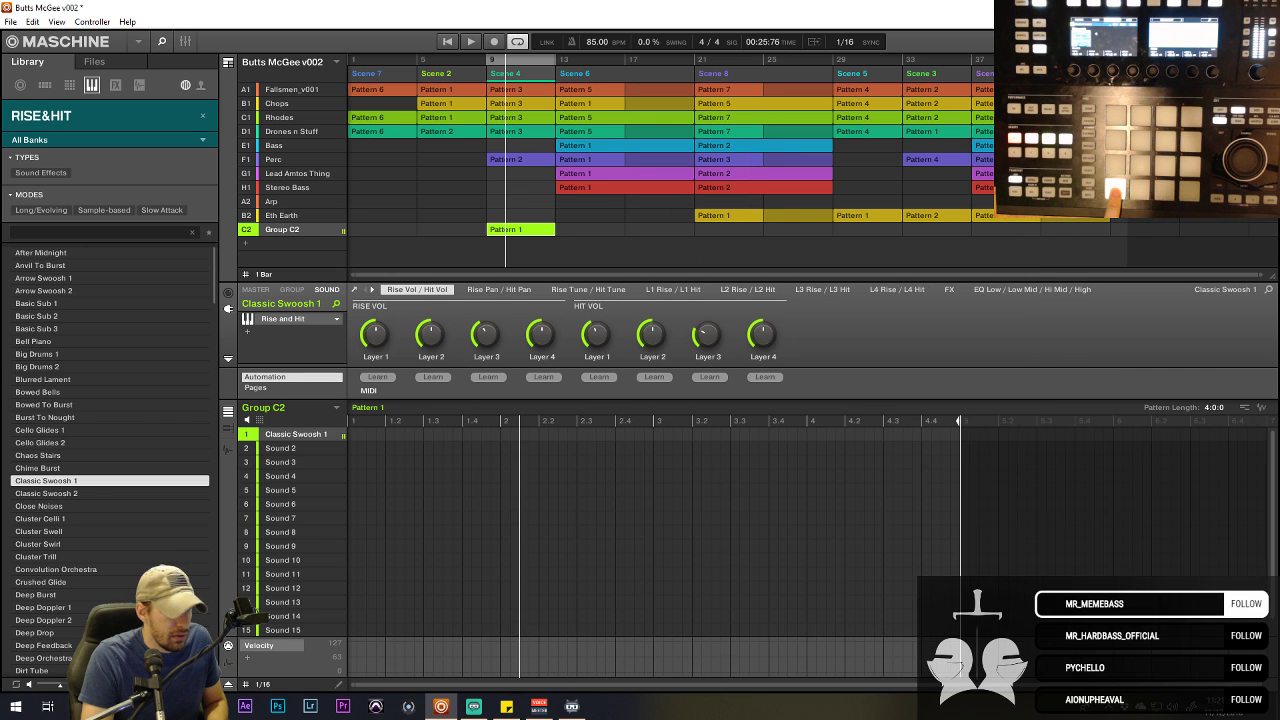
pyautogui.click(352, 433)
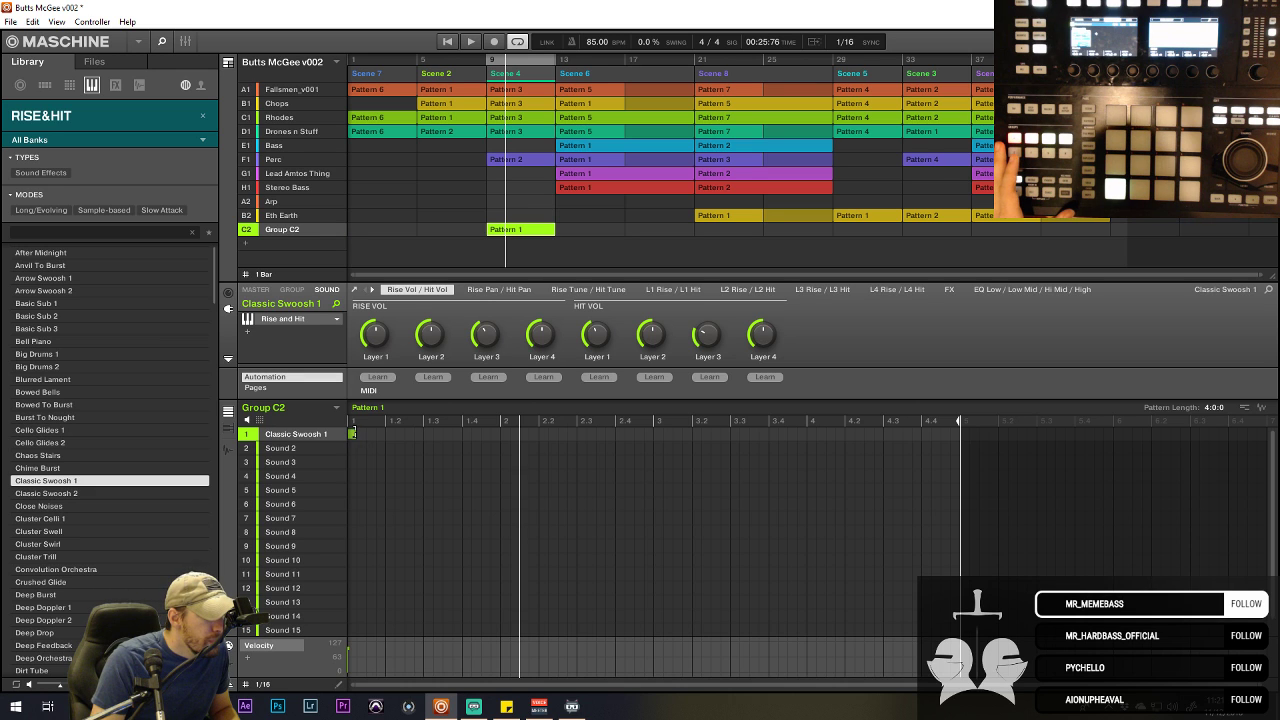
pyautogui.moveTo(353, 433); pyautogui.dragTo(802, 449)
pyautogui.moveTo(955, 452); pyautogui.dragTo(962, 452)
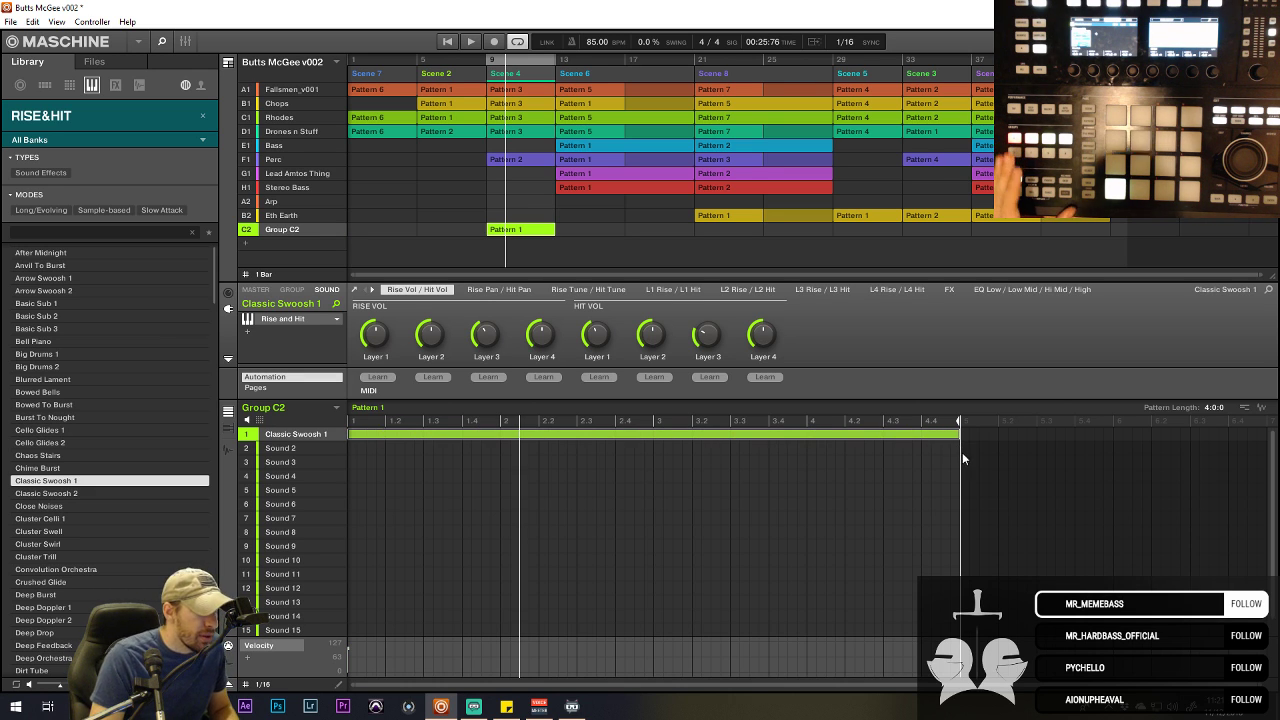
# - Play the arrangement from the start, and set the Classic Swoosh 1 rise time to 8 beats
pyautogui.press('space')
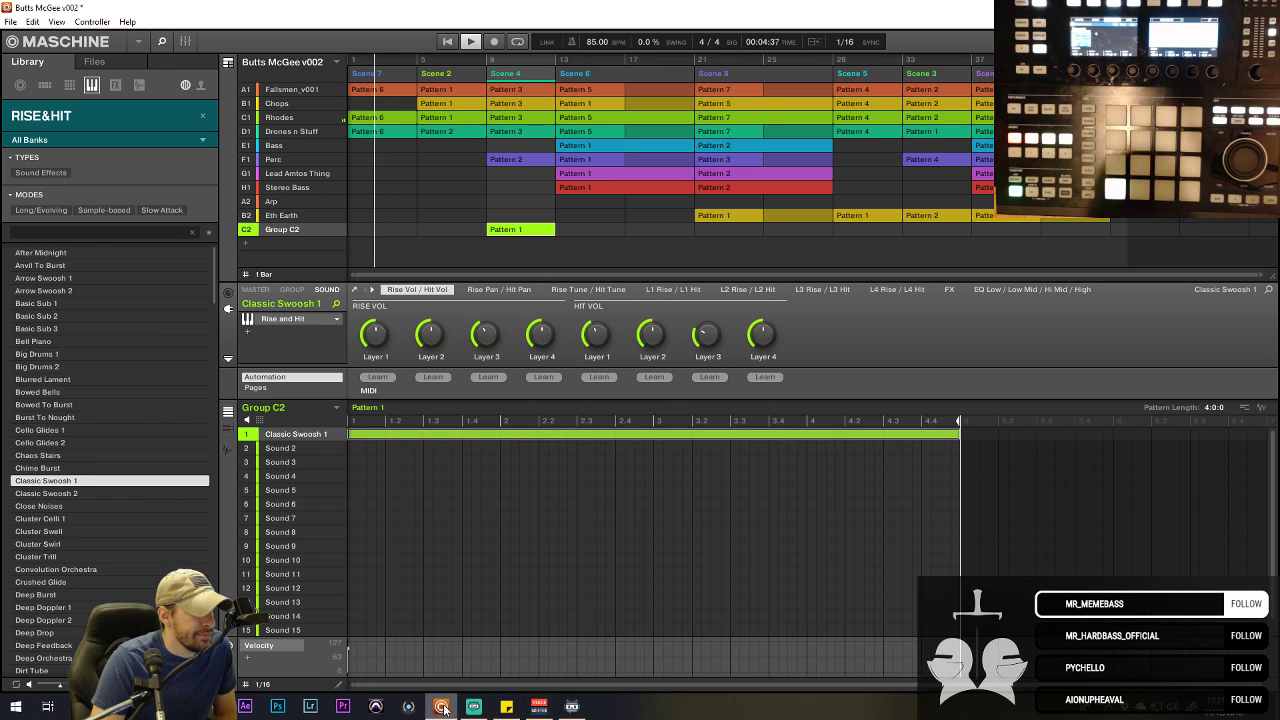
pyautogui.click(283, 321)
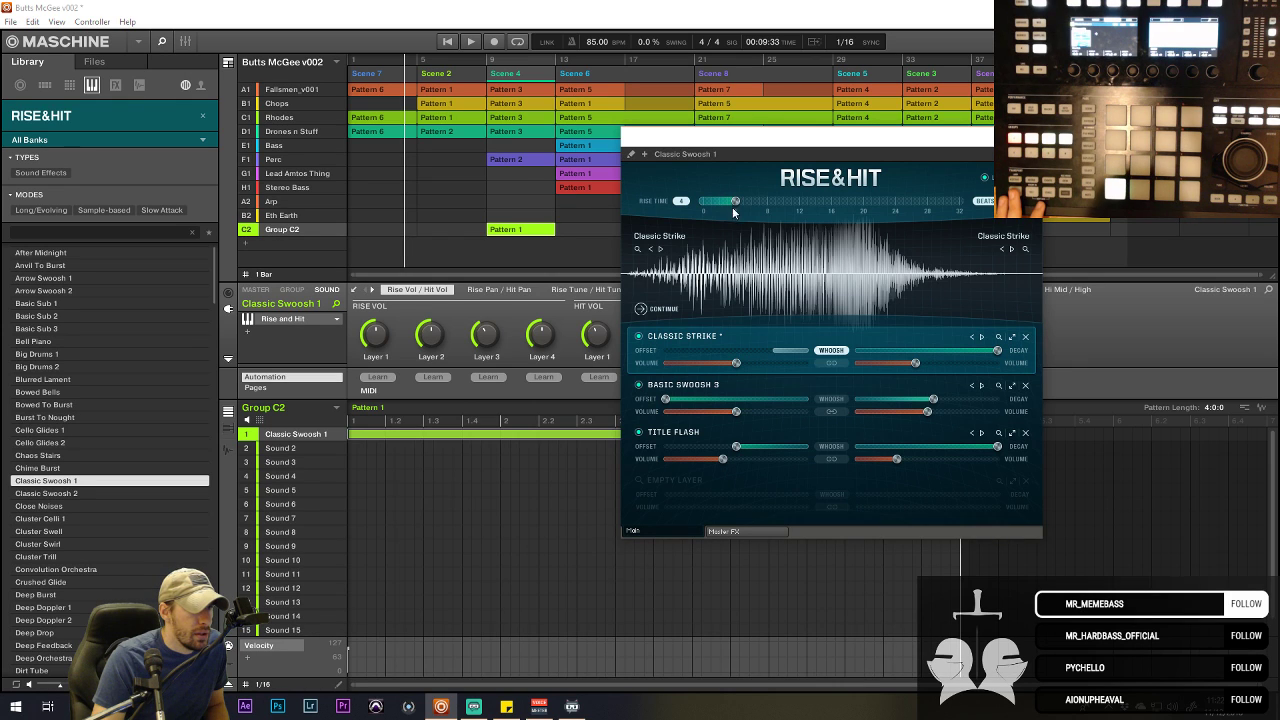
pyautogui.moveTo(733, 210); pyautogui.dragTo(755, 204)
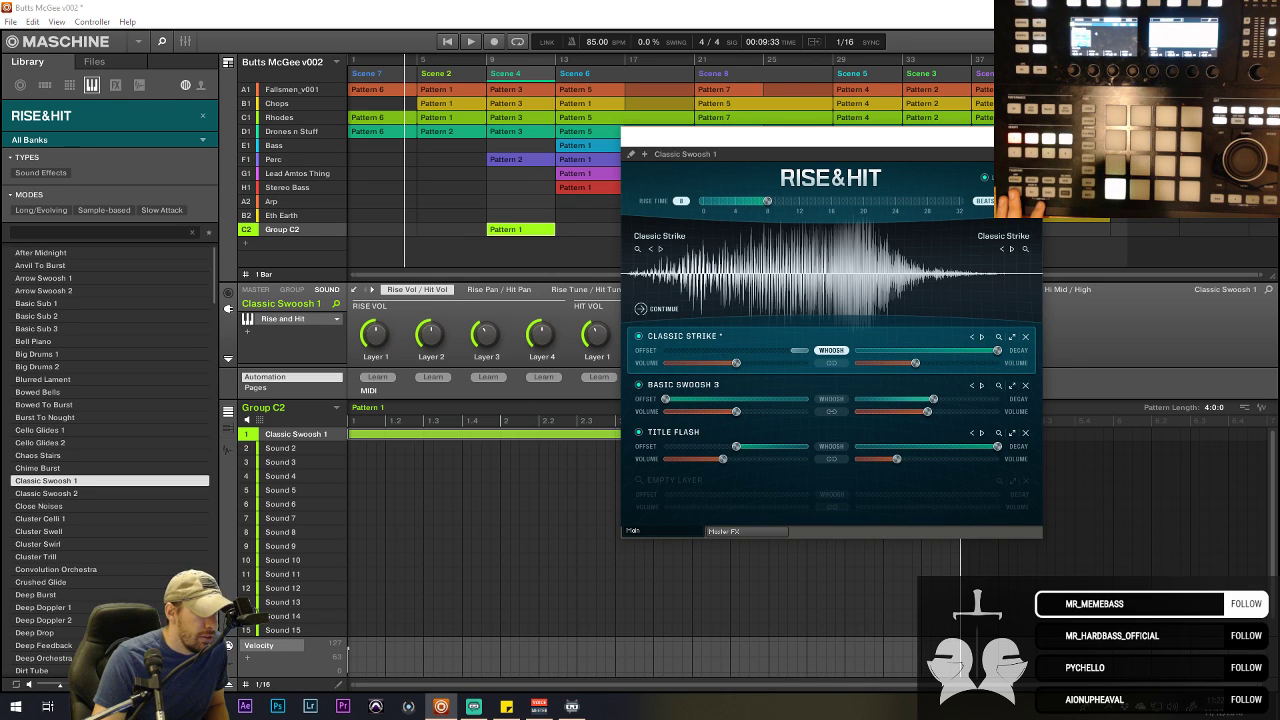
# - Place Group C2's Pattern 1 in Scene 2 and remove it from Scene 4
pyautogui.click(420, 231)
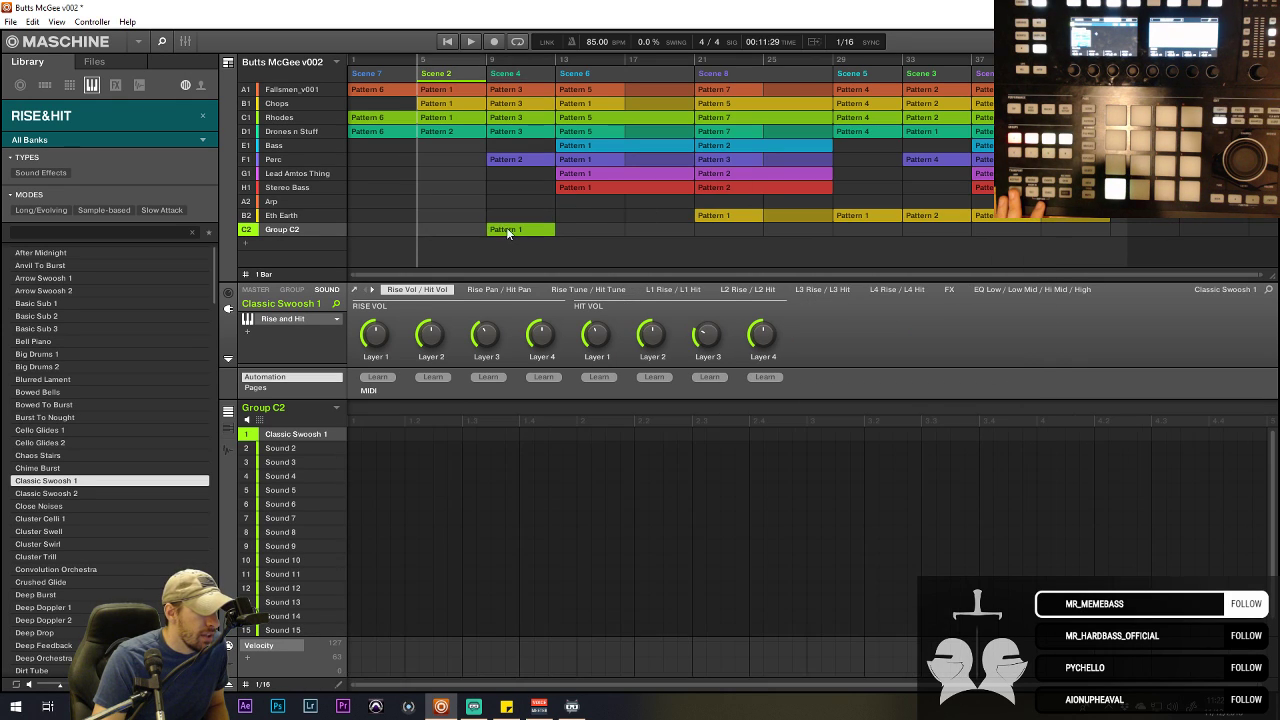
pyautogui.rightClick(457, 237)
pyautogui.moveTo(536, 249)
pyautogui.click(592, 250)
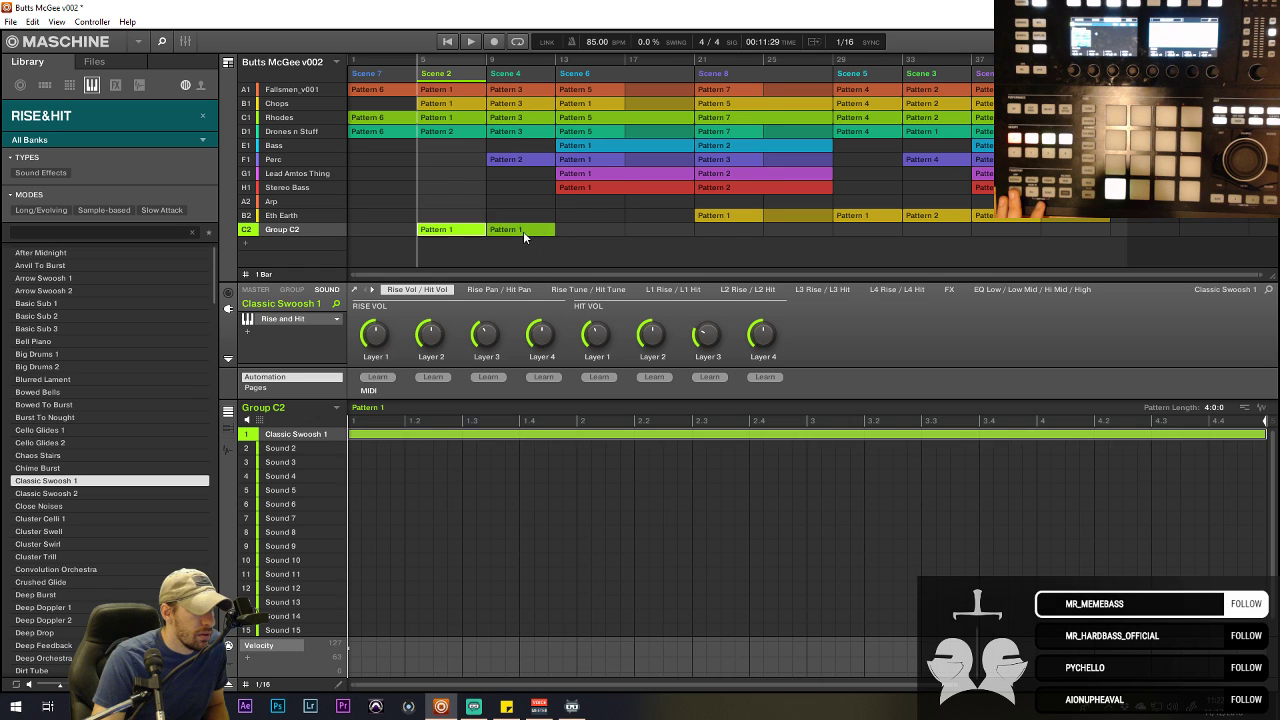
pyautogui.click(523, 231)
pyautogui.press('Delete')
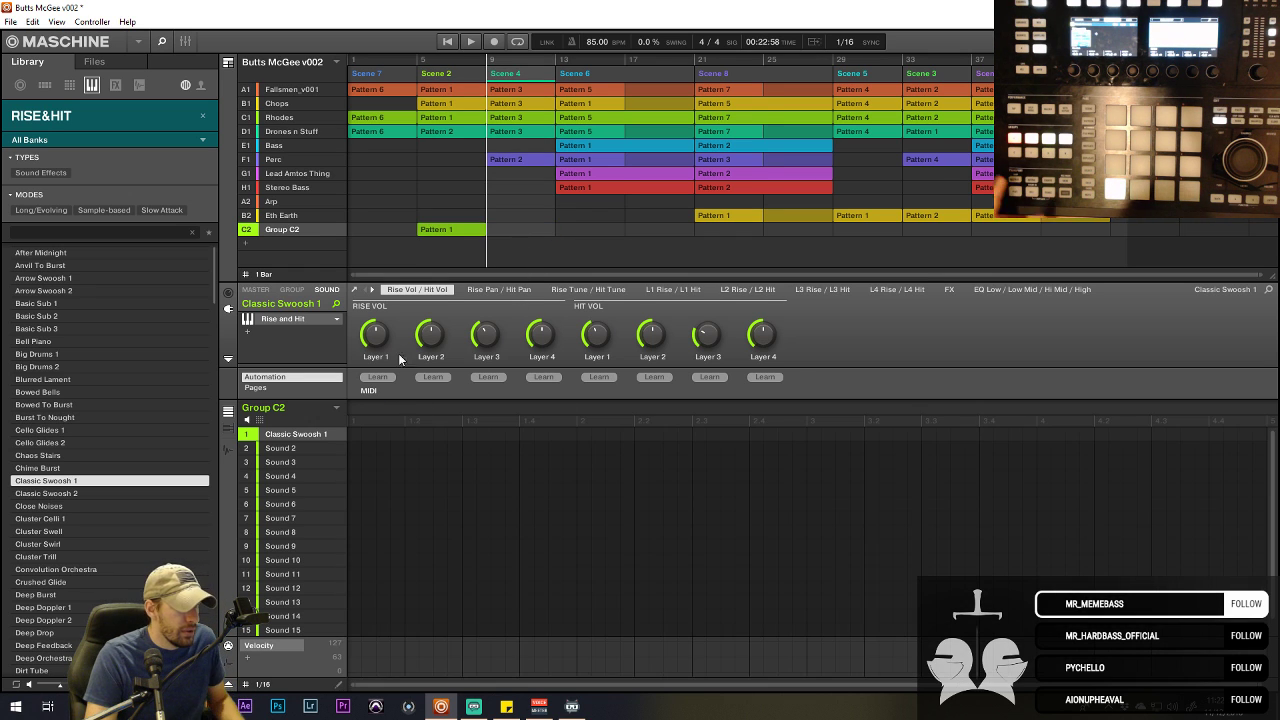
# - Shorten the Classic Swoosh 1 note in Scene 2 to one beat, set the rise time to 16 beats, and play from bar 5
pyautogui.click(431, 232)
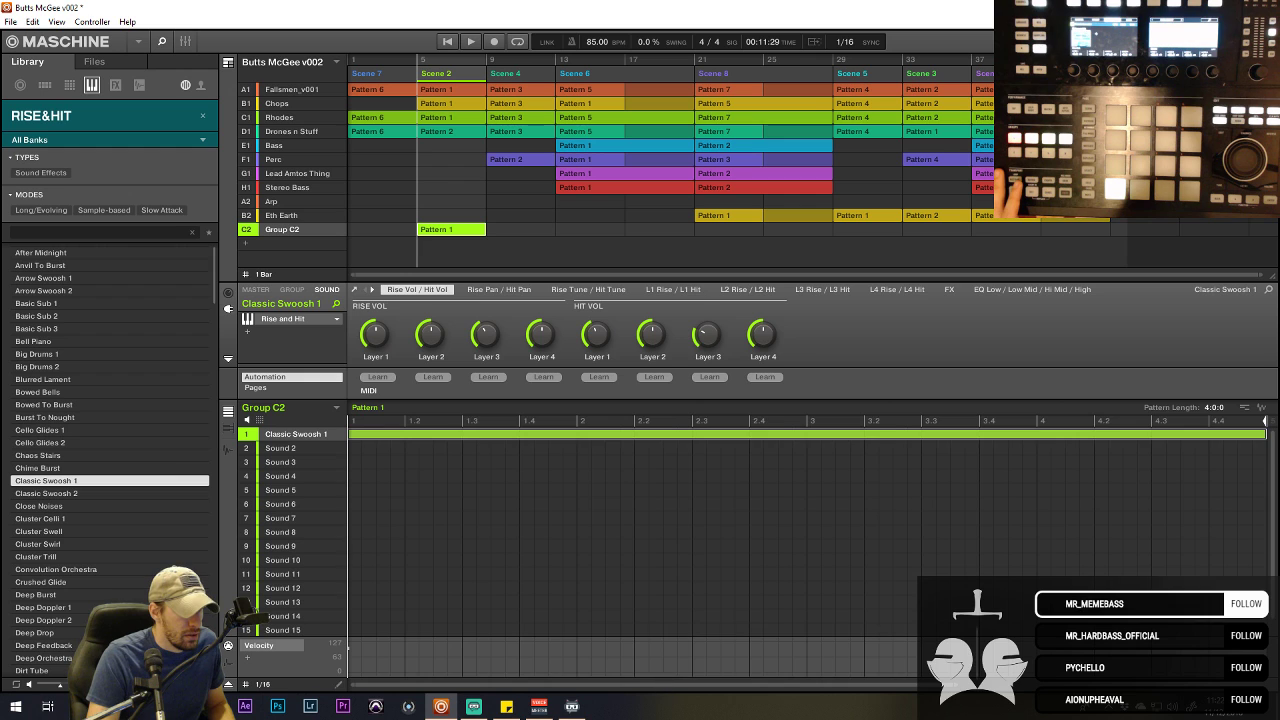
pyautogui.scroll(-2, 902, 453)
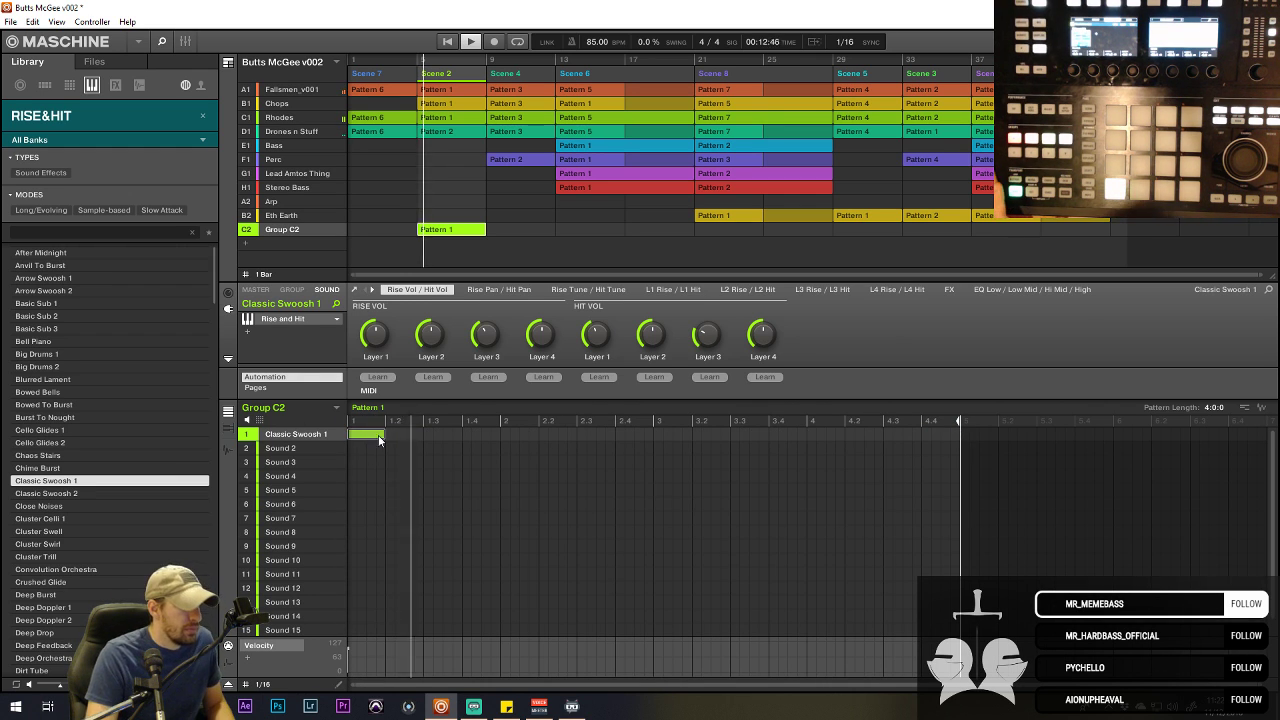
pyautogui.click(306, 314)
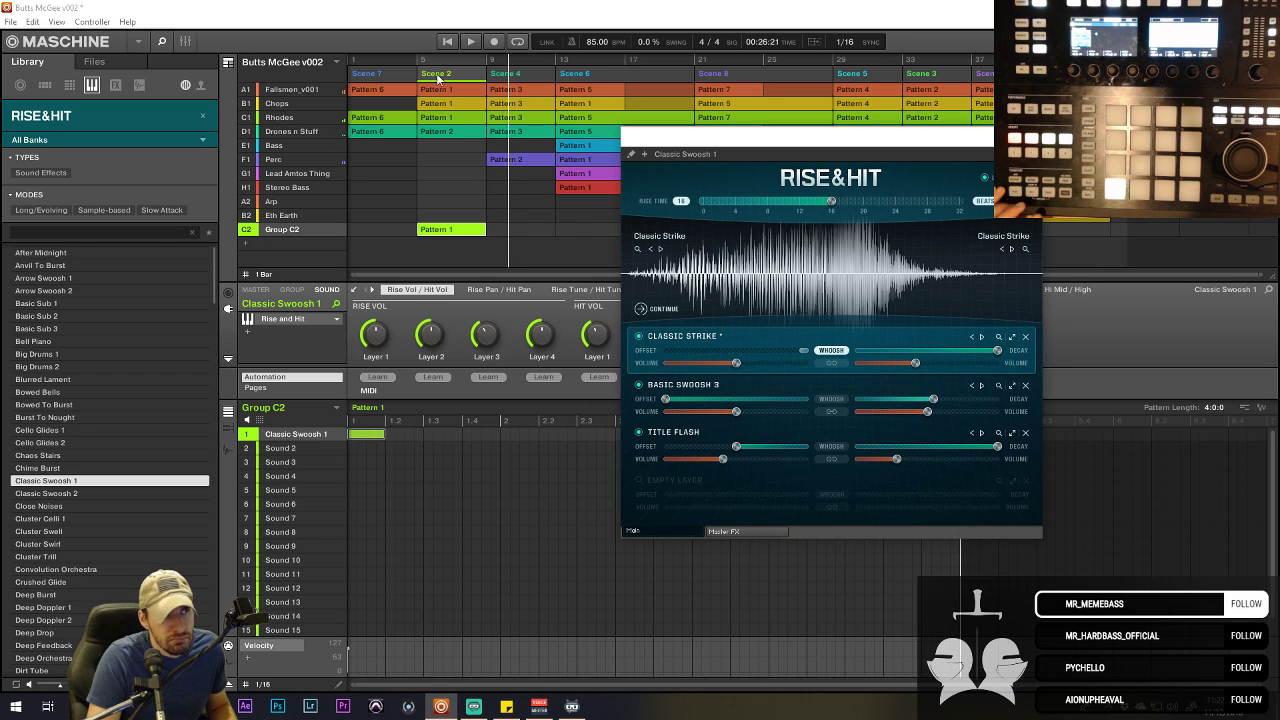
pyautogui.click(412, 60)
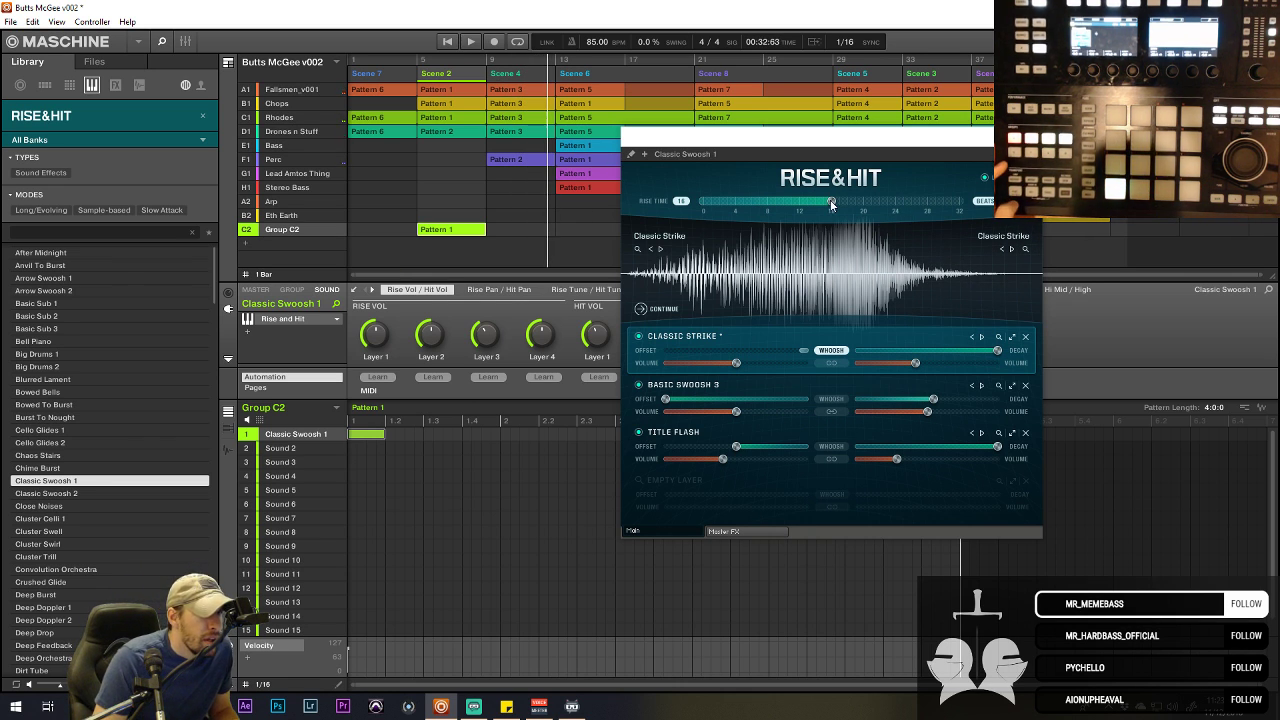
# - Try Classic Swoosh 1 rise times of 24 and 4 beats, playing from the start of Scene 2 to compare them
pyautogui.click(886, 200)
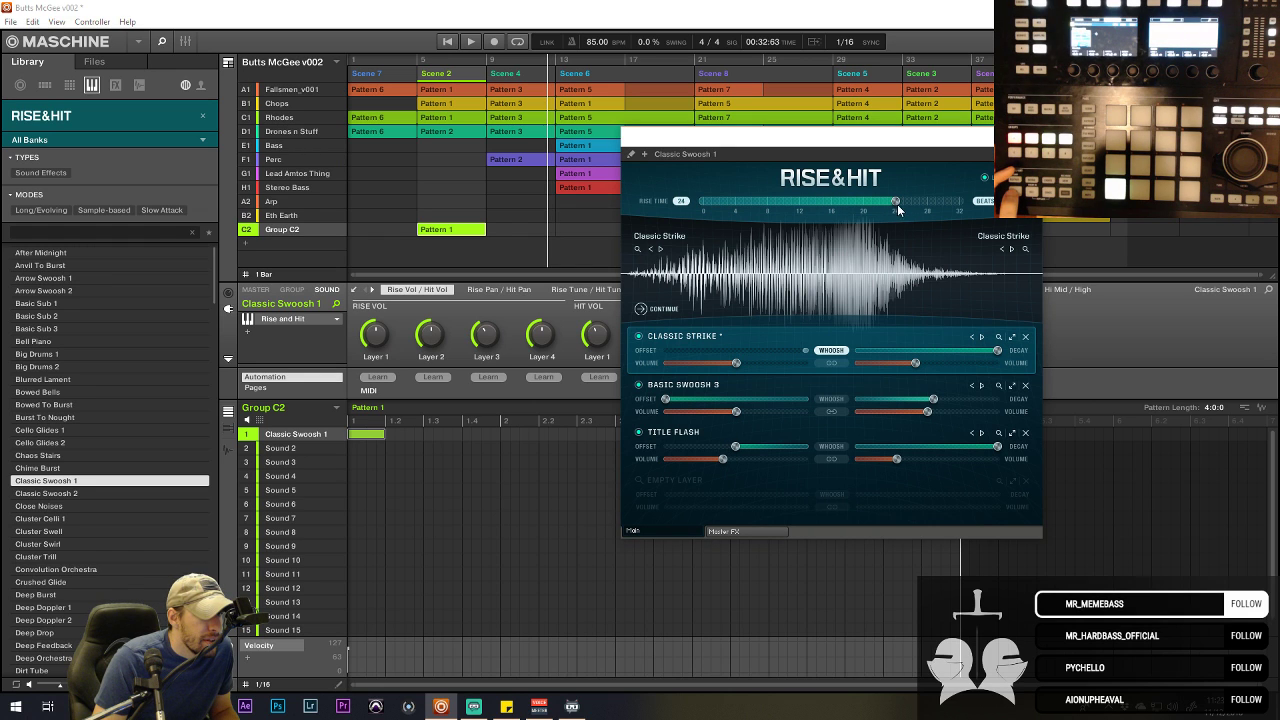
pyautogui.click(421, 60)
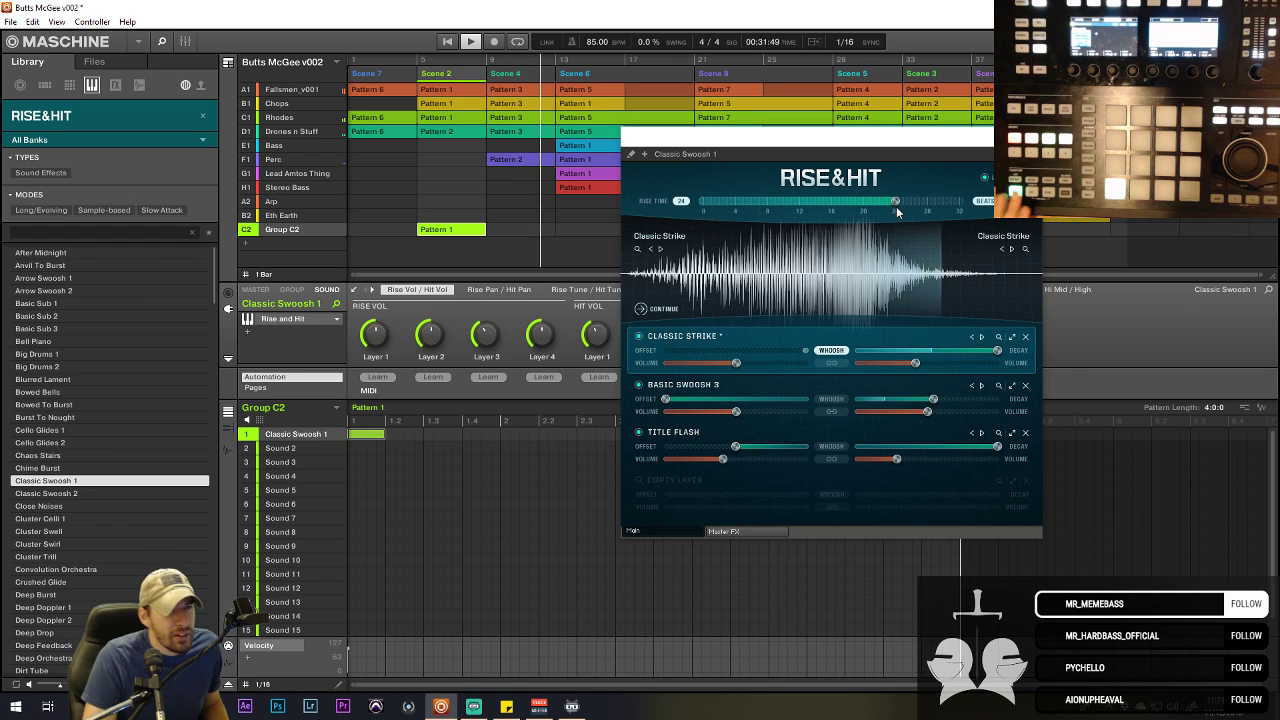
pyautogui.moveTo(895, 204); pyautogui.dragTo(734, 207)
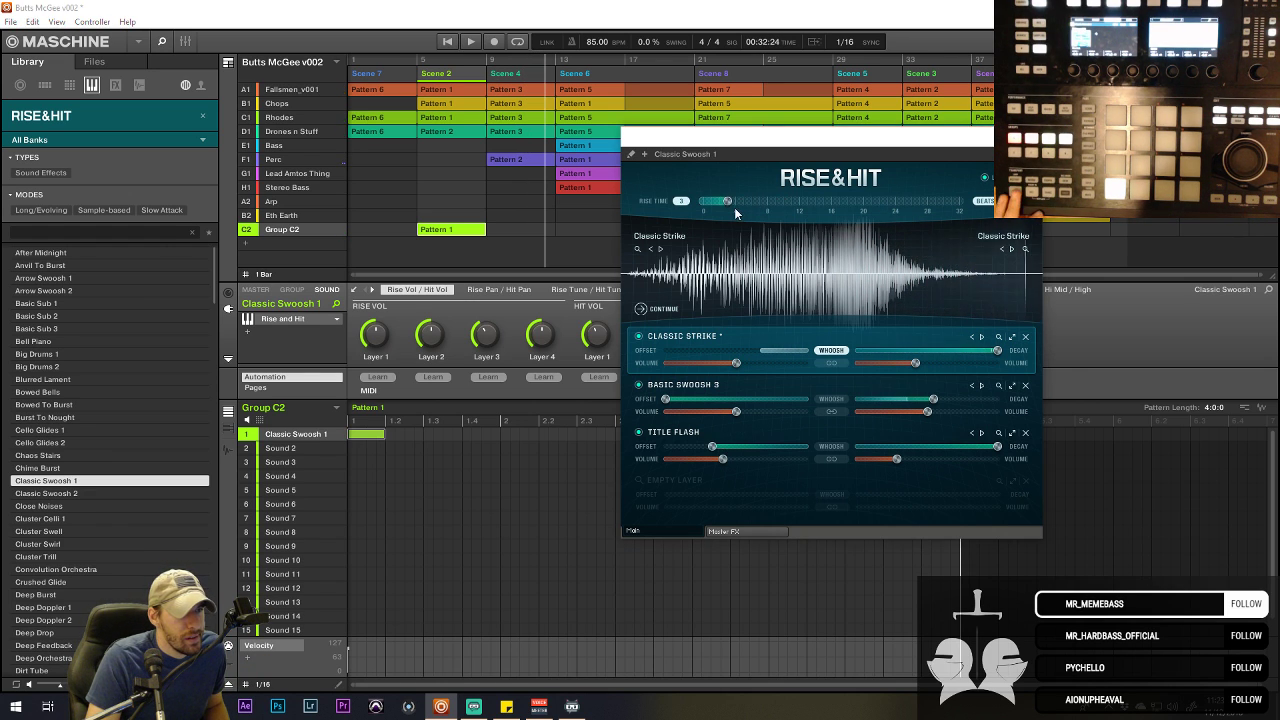
pyautogui.click(421, 76)
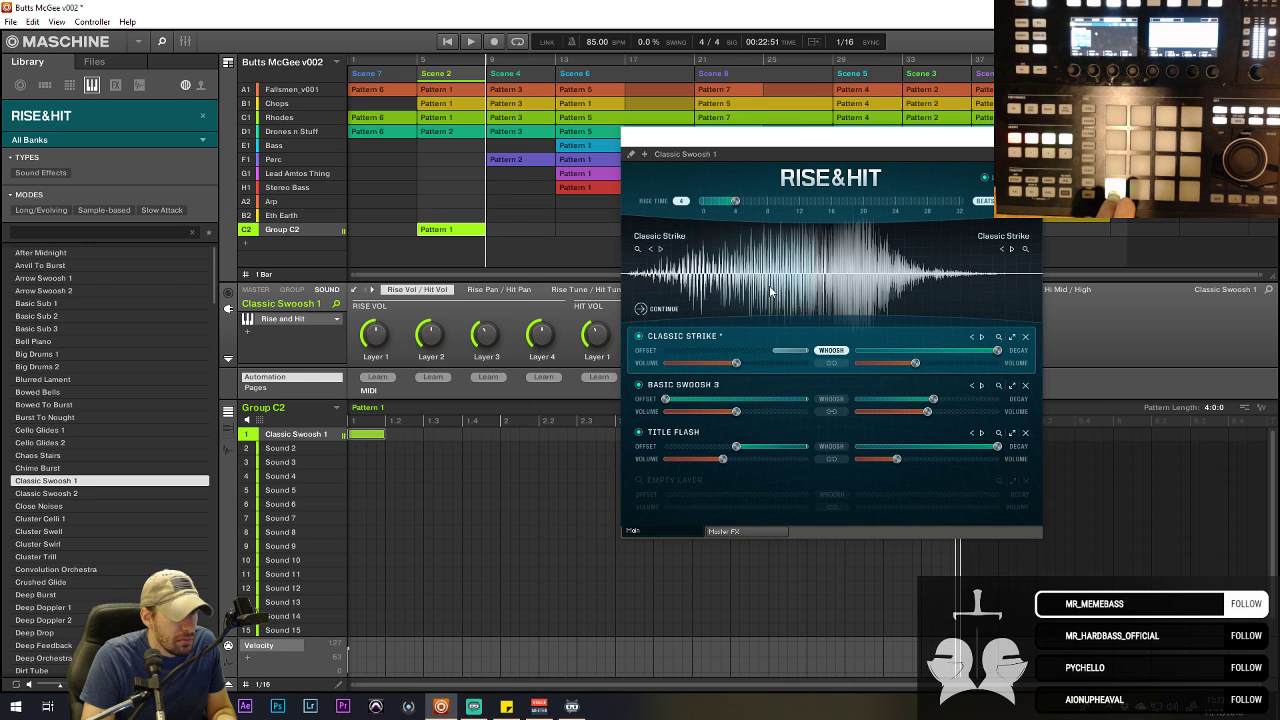
pyautogui.click(404, 61)
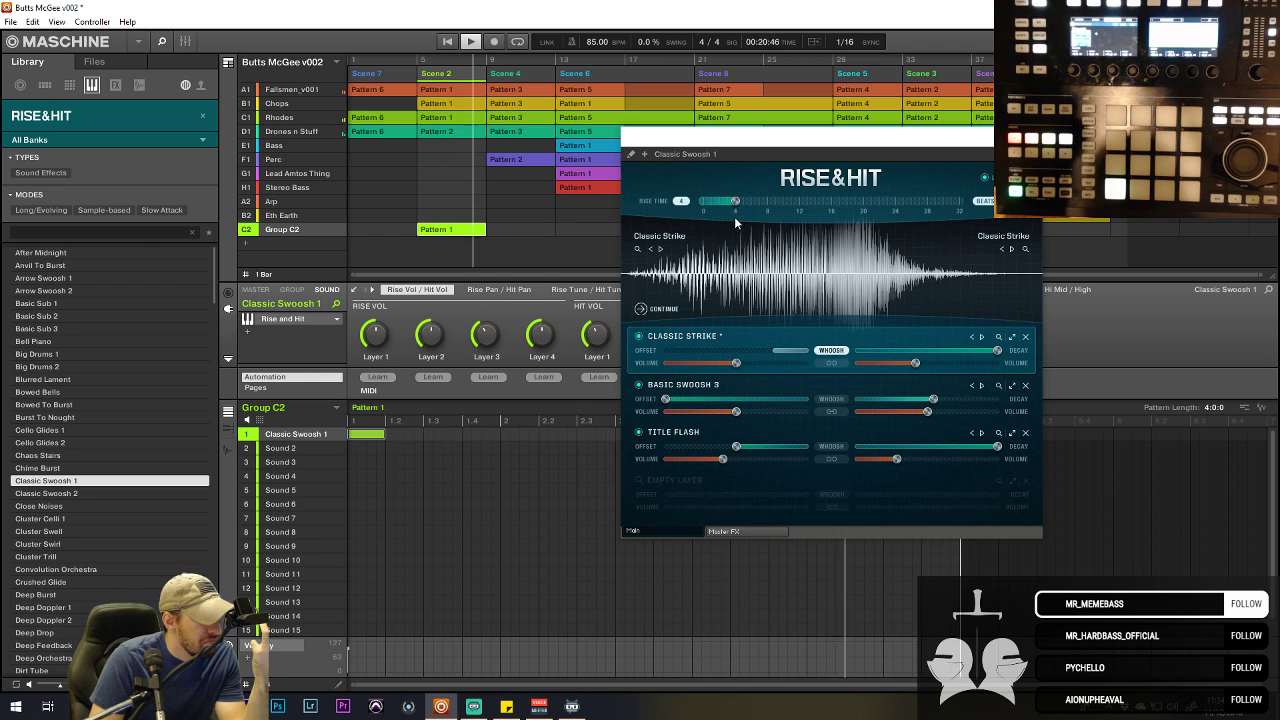
pyautogui.click(406, 64)
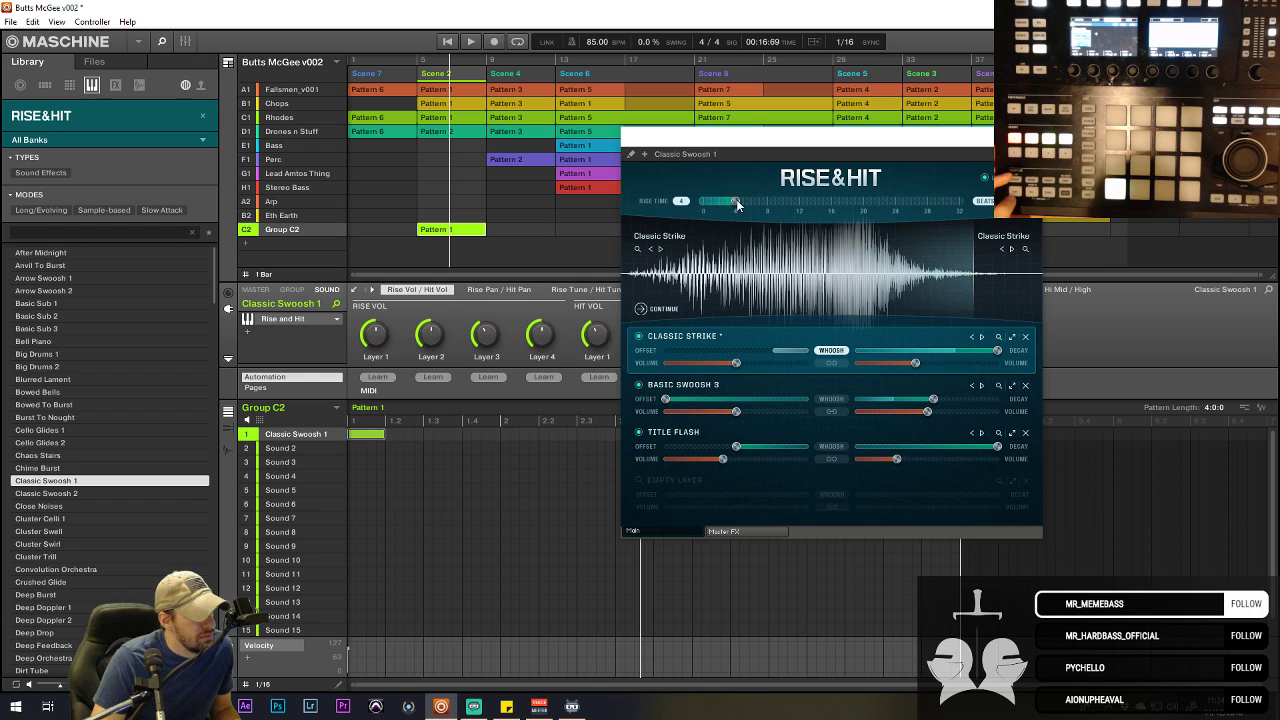
# - Set the Classic Swoosh 1 rise time to 32 beats and play the transition from Scene 2
pyautogui.moveTo(725, 203); pyautogui.dragTo(958, 202)
pyautogui.click(427, 68)
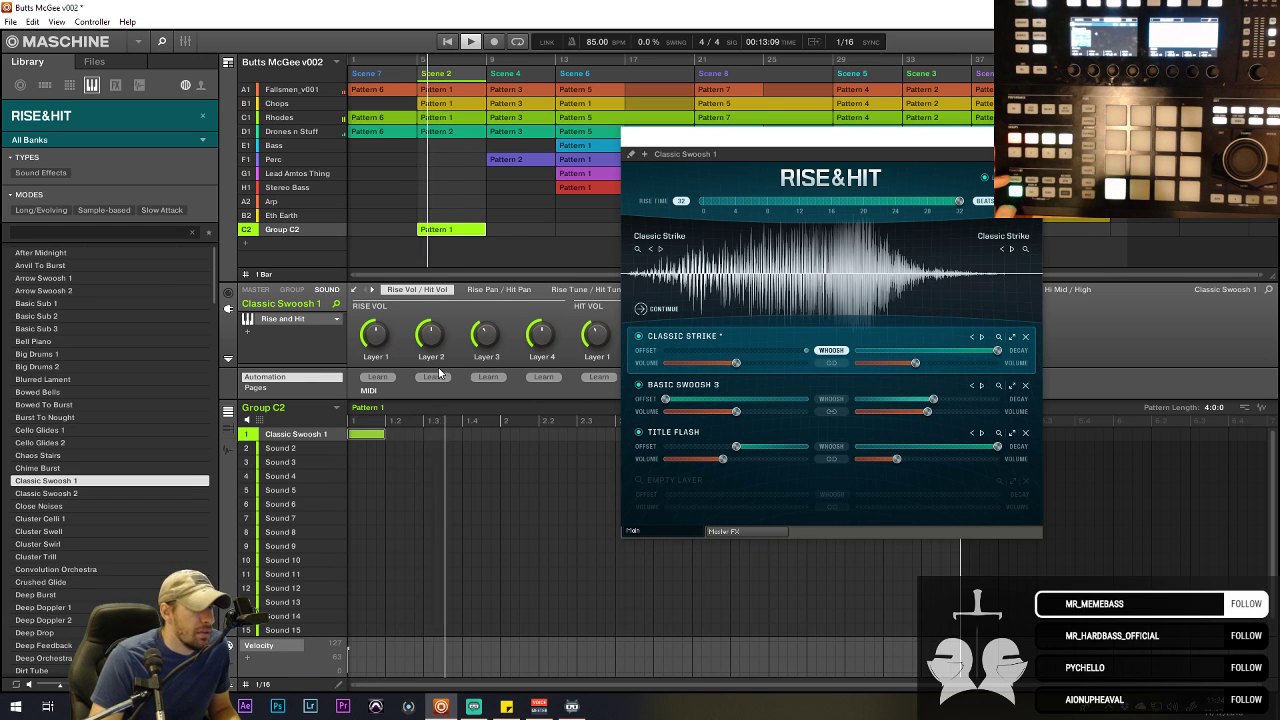
pyautogui.click(411, 56)
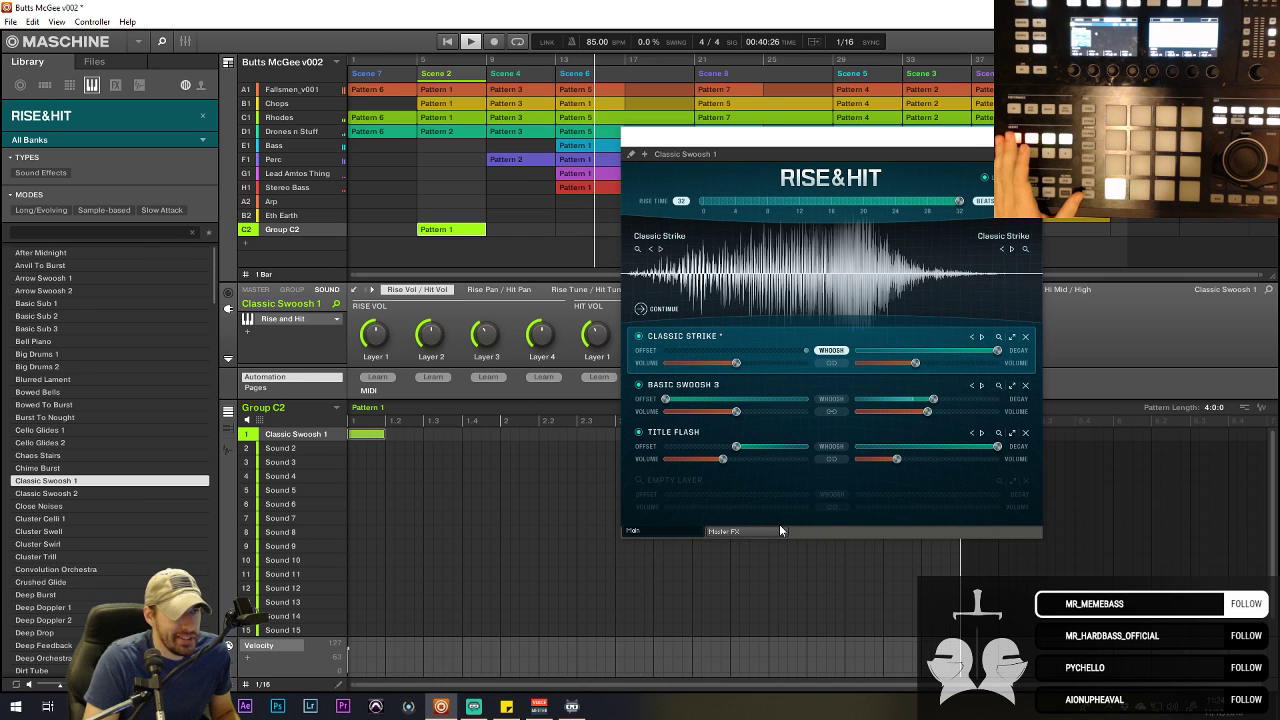
# - Add the internal Cabinet effect after Rise and Hit on the Classic Swoosh 1 sound, and play from Scene 2
pyautogui.click(262, 336)
pyautogui.moveTo(345, 364)
pyautogui.moveTo(300, 334)
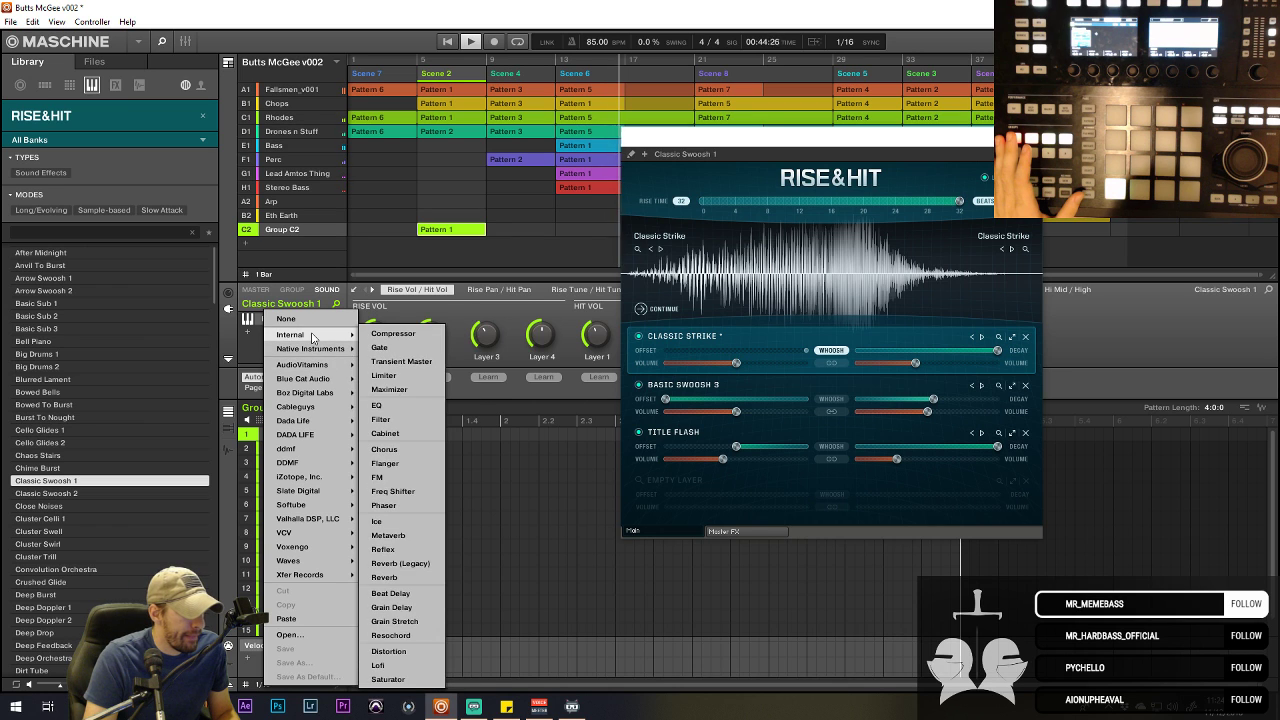
pyautogui.click(412, 425)
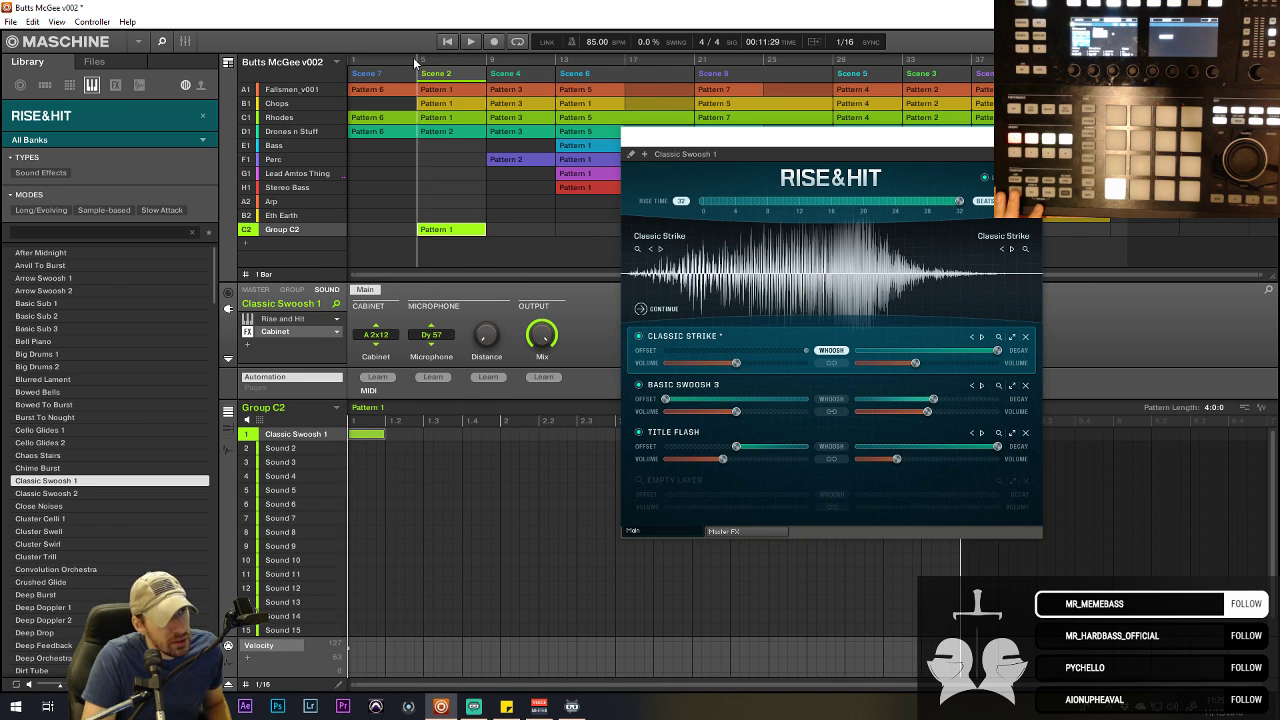
pyautogui.press('space')
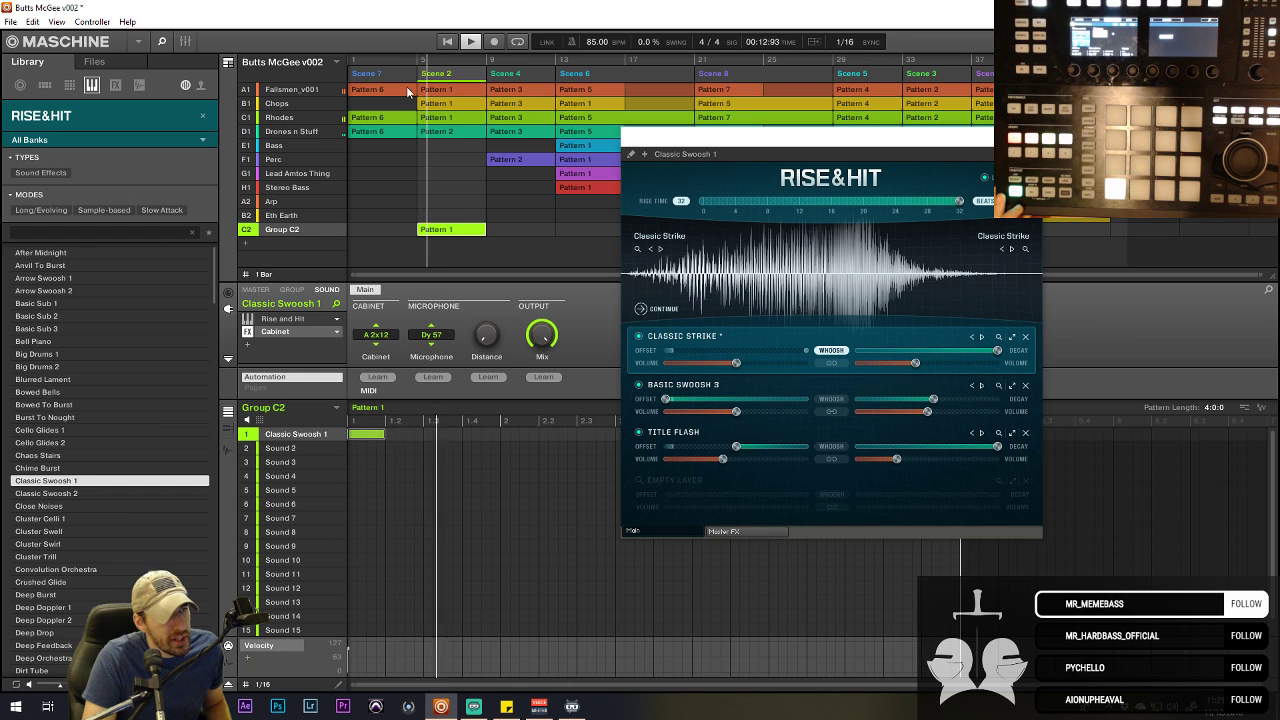
# - Add the internal Filter effect after Cabinet on the Classic Swoosh 1 sound
pyautogui.click(276, 331)
pyautogui.moveTo(302, 349)
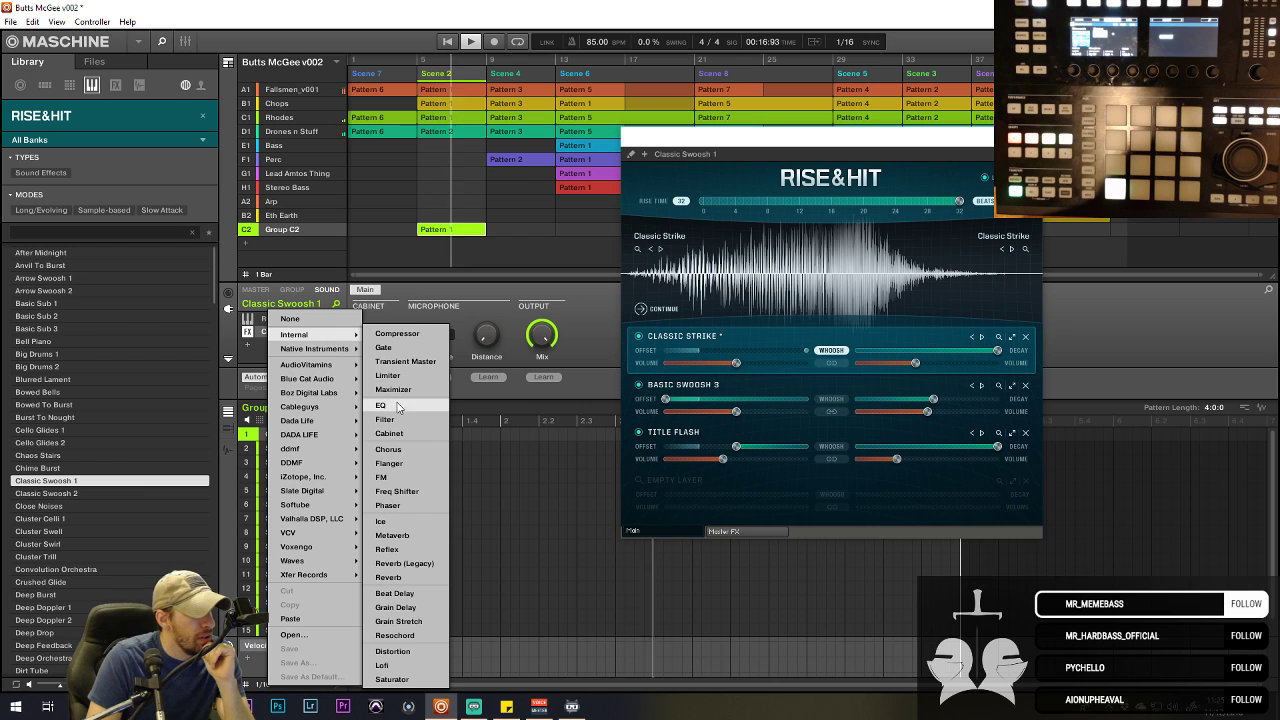
pyautogui.click(385, 419)
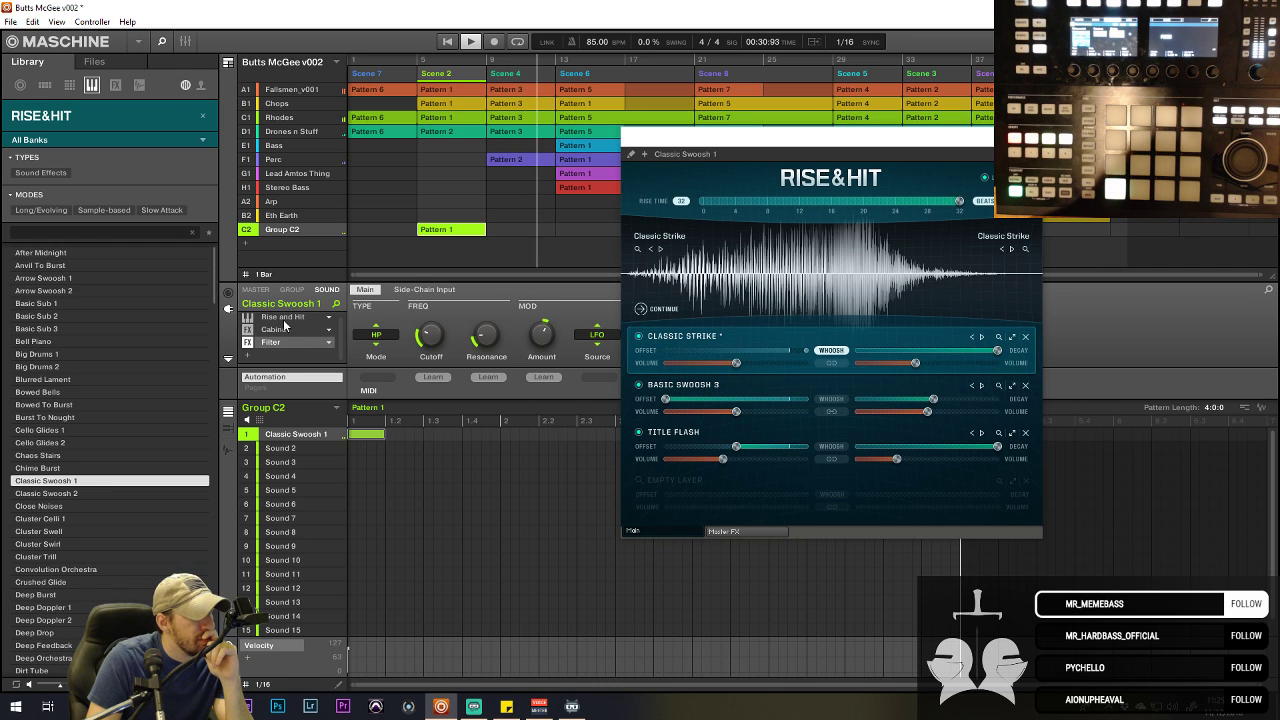
# - Increase the Cabinet's microphone distance and switch its microphone to Dynamic 421, auditioning the swoosh with a 4-beat rise time
pyautogui.click(278, 329)
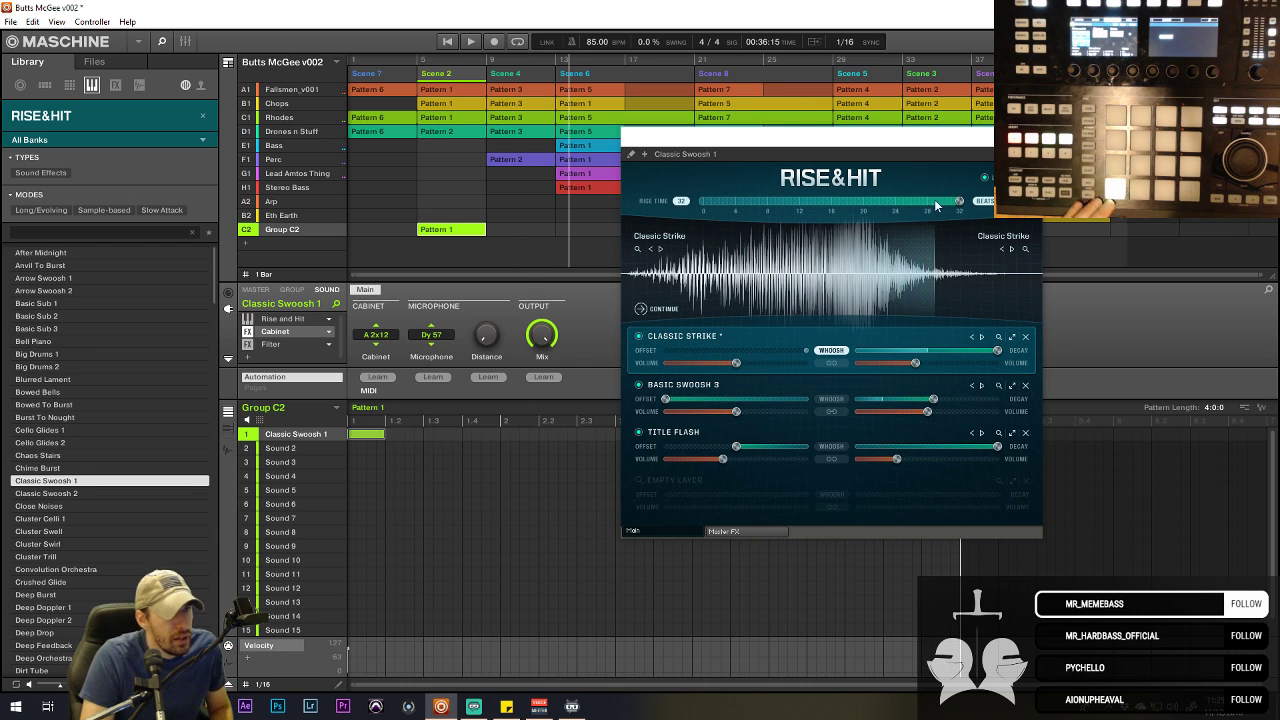
pyautogui.moveTo(960, 202); pyautogui.dragTo(736, 204)
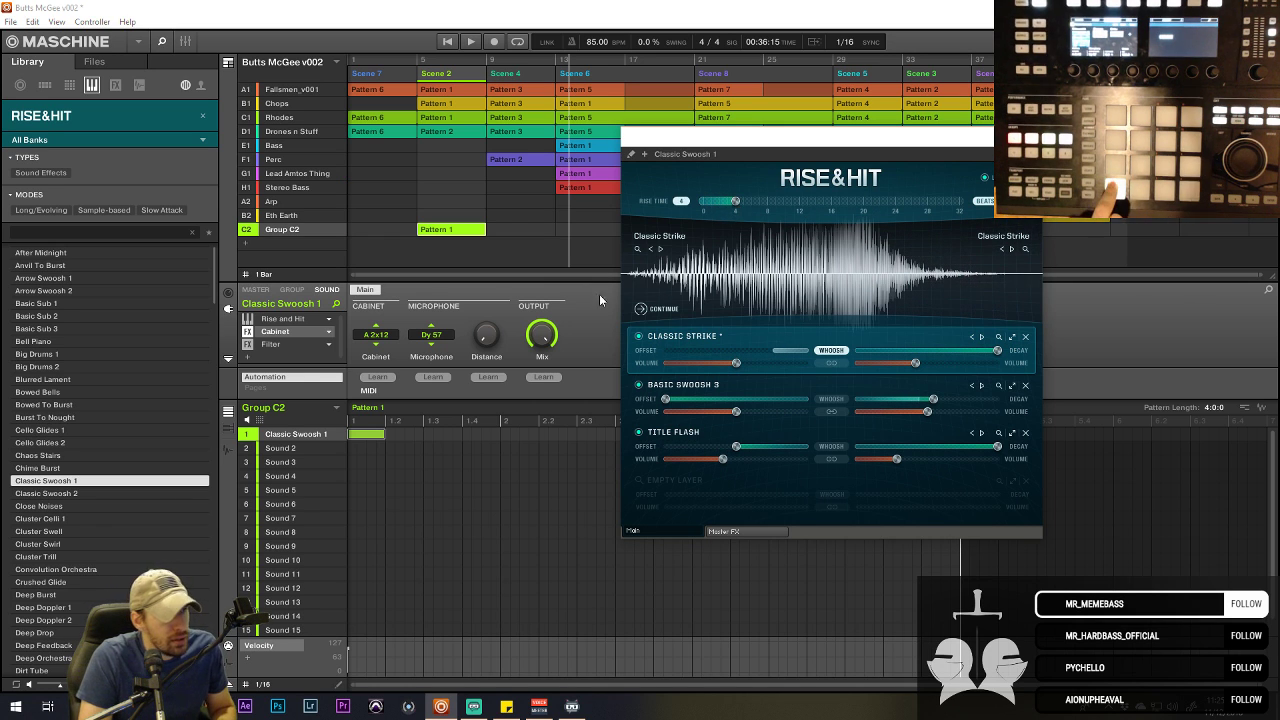
pyautogui.moveTo(490, 328); pyautogui.dragTo(490, 326)
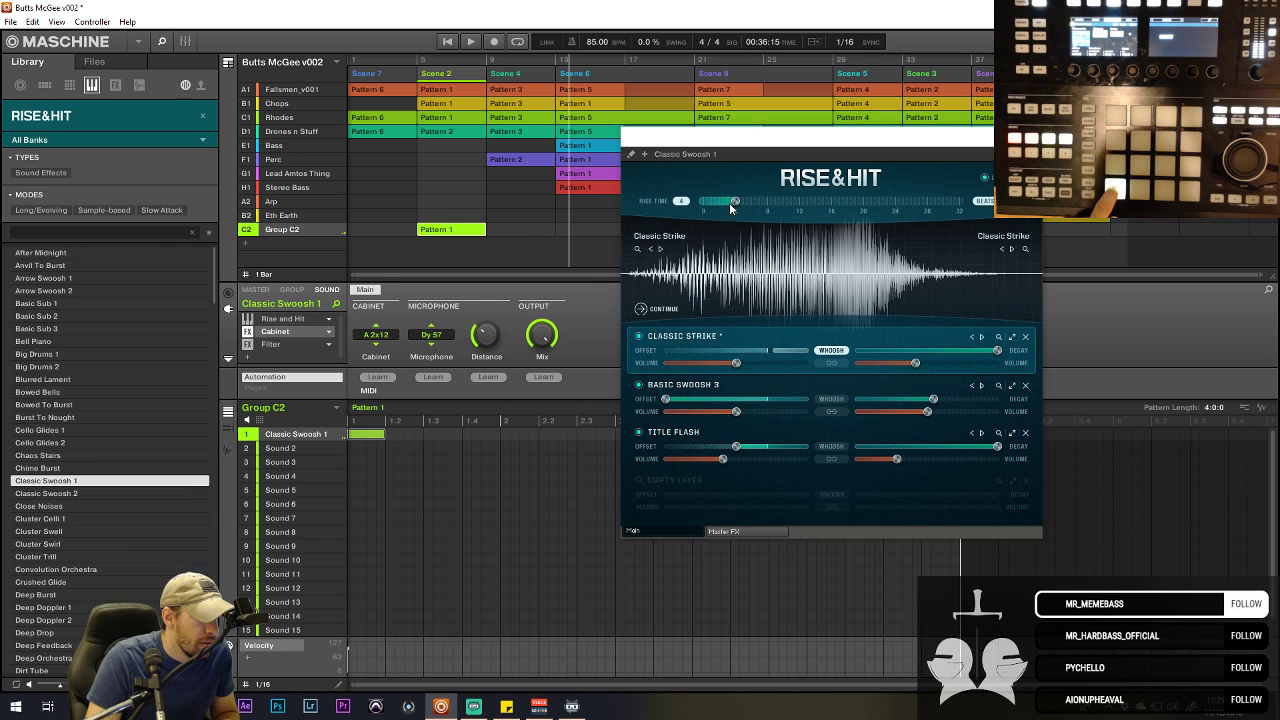
pyautogui.click(434, 334)
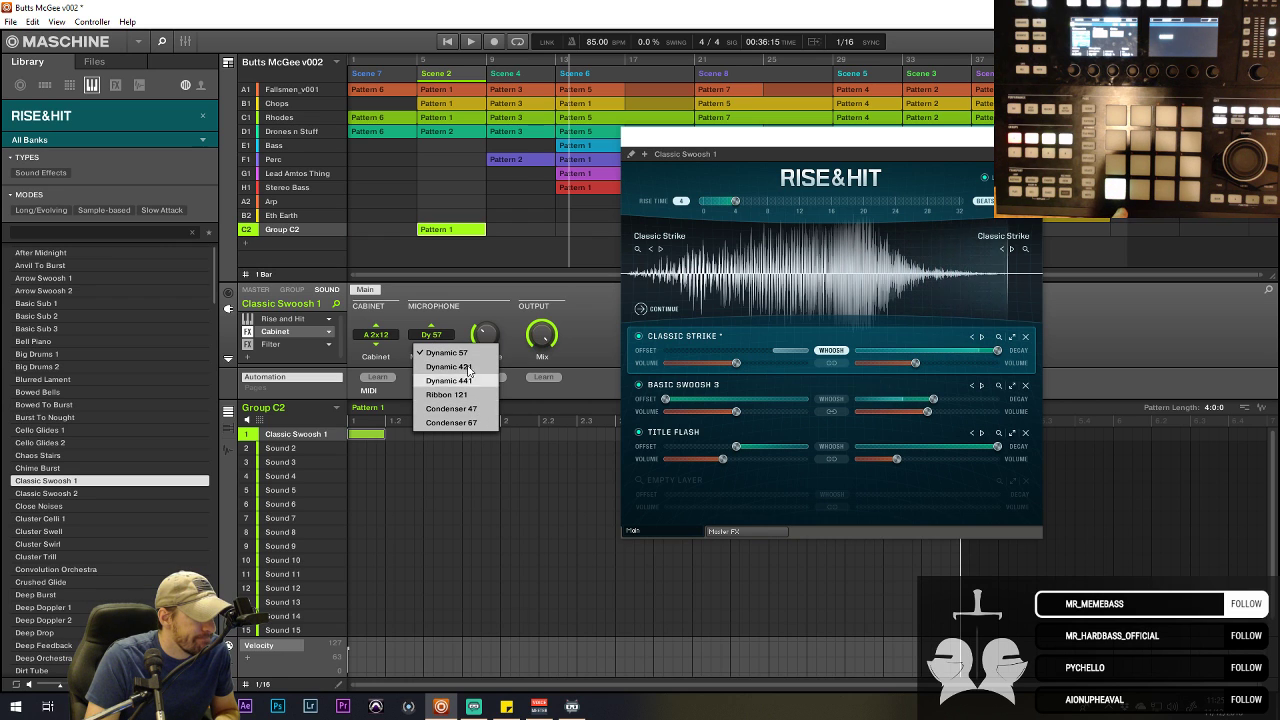
pyautogui.click(477, 368)
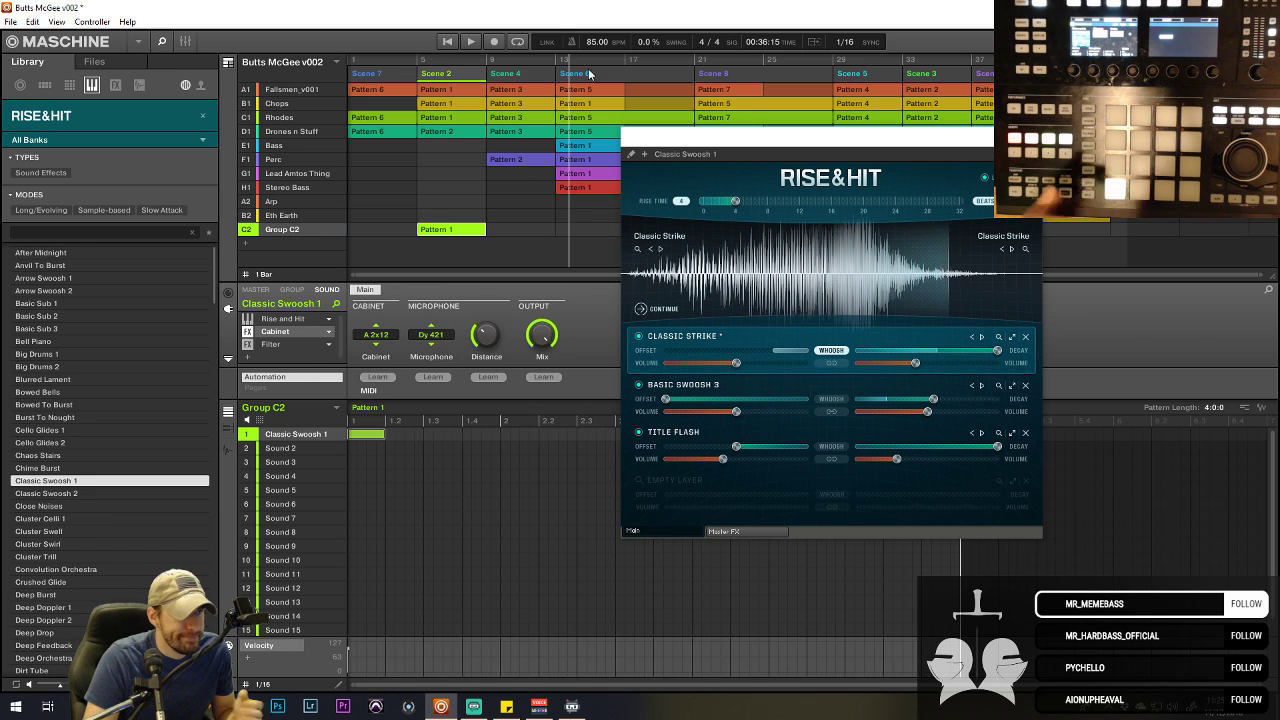
# - Lower the Cabinet's output mix on Classic Swoosh 1, auditioning the sound with a 1-beat rise time
pyautogui.click(556, 58)
pyautogui.click(538, 58)
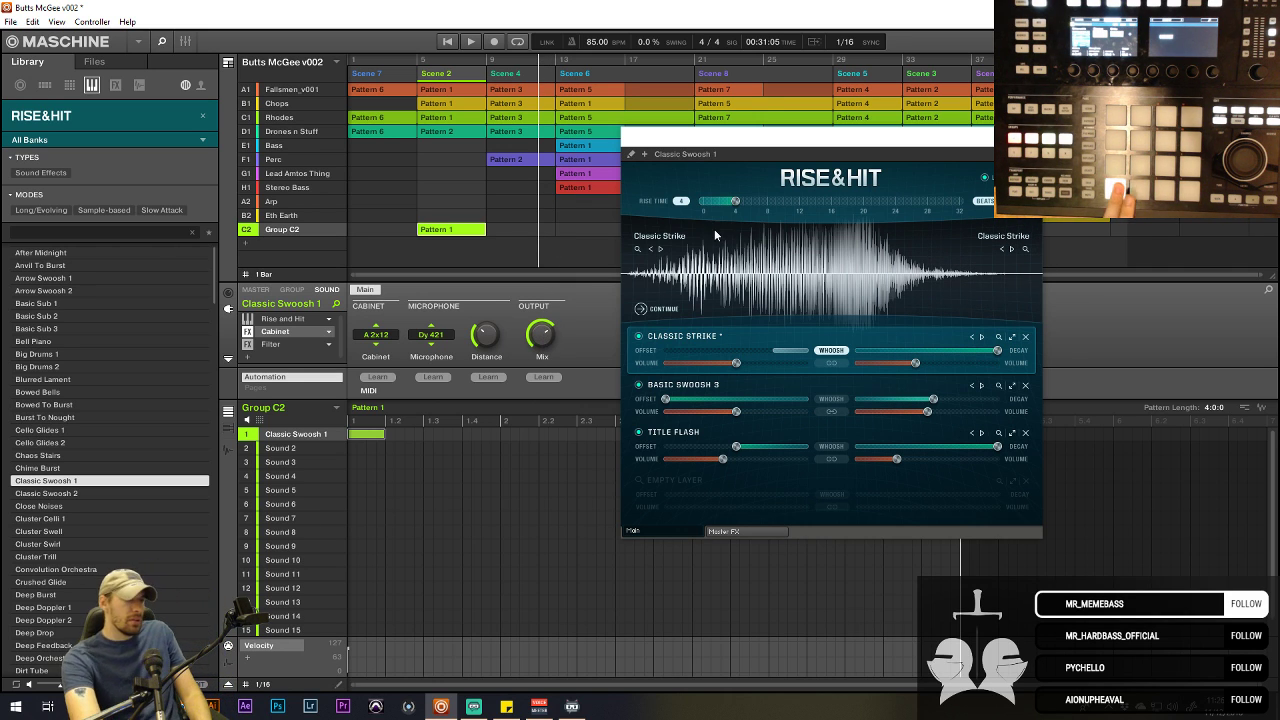
pyautogui.moveTo(737, 202); pyautogui.dragTo(731, 206)
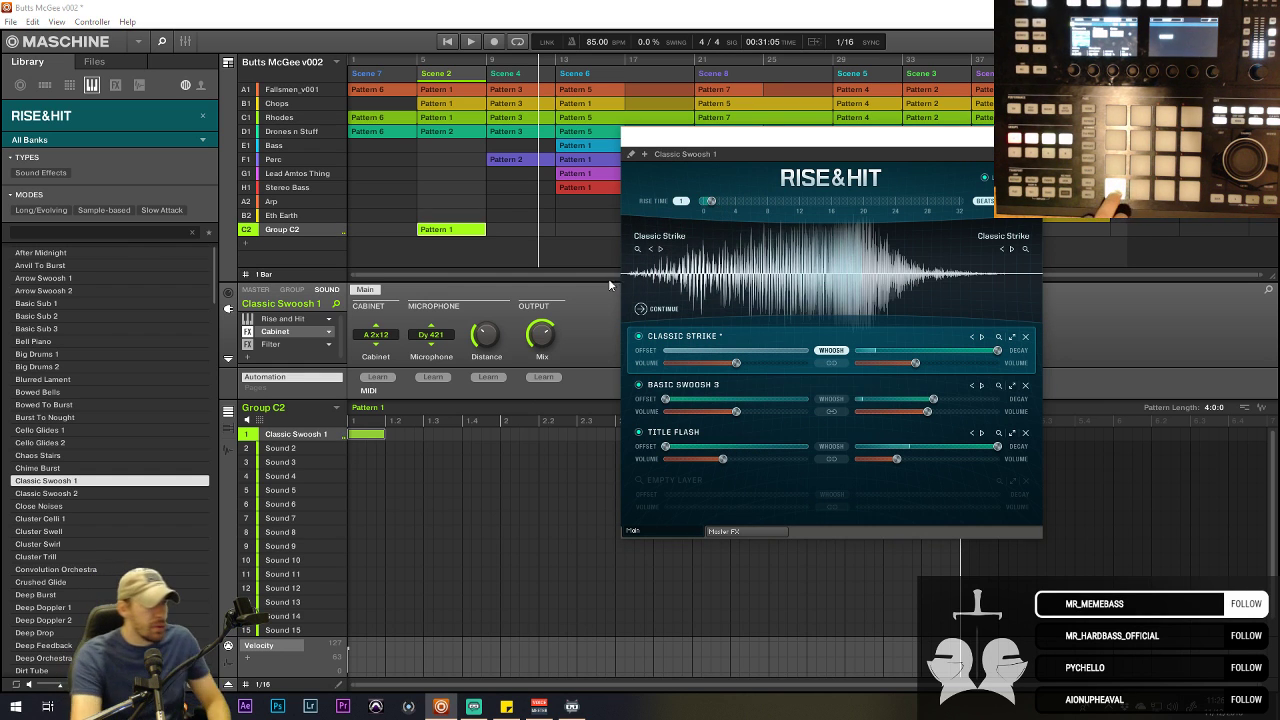
pyautogui.moveTo(540, 335); pyautogui.dragTo(540, 338)
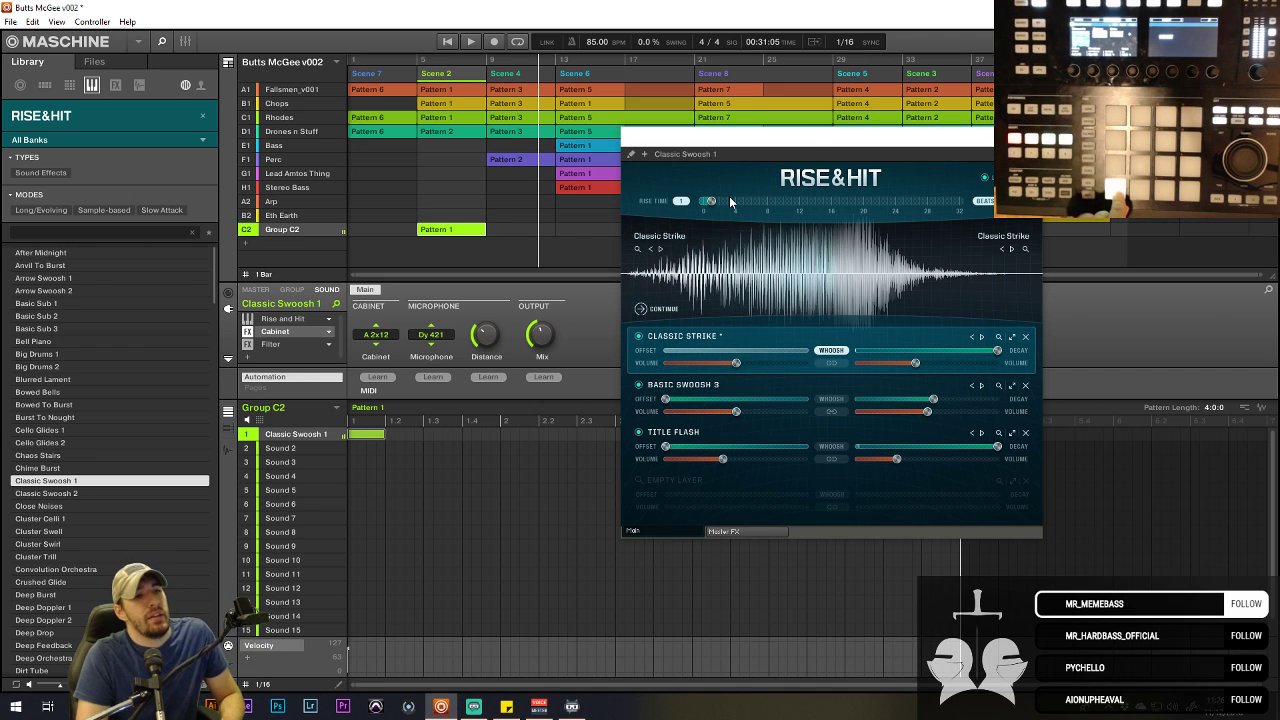
# - Set the Classic Swoosh 1 rise time to 32 beats and play the transition into Scene 2 several times
pyautogui.moveTo(731, 202); pyautogui.dragTo(1090, 231)
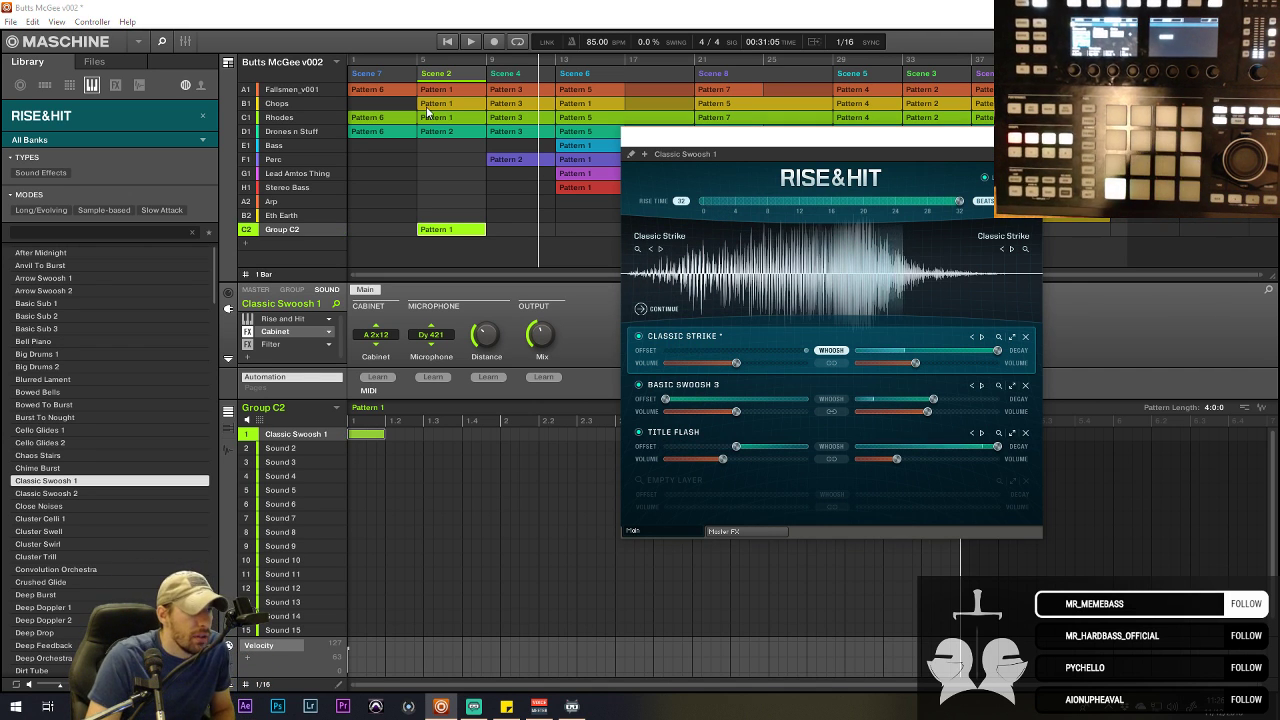
pyautogui.click(417, 56)
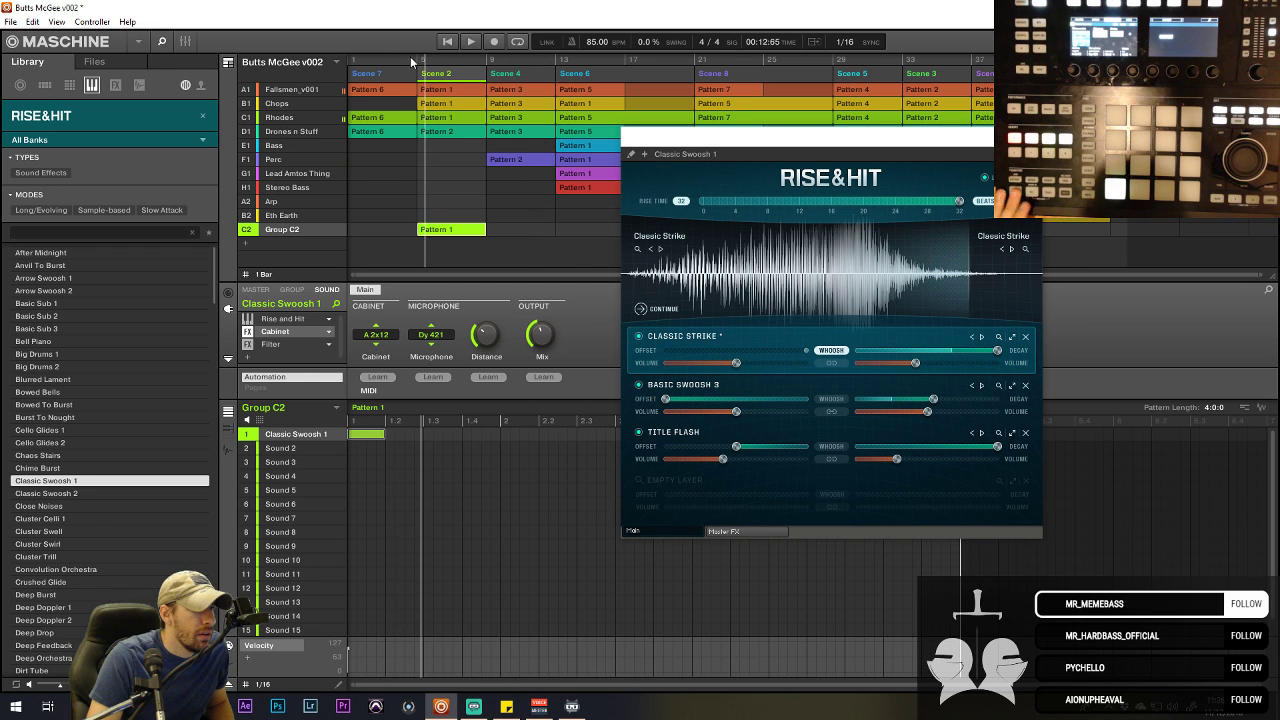
pyautogui.moveTo(760, 154); pyautogui.dragTo(783, 165)
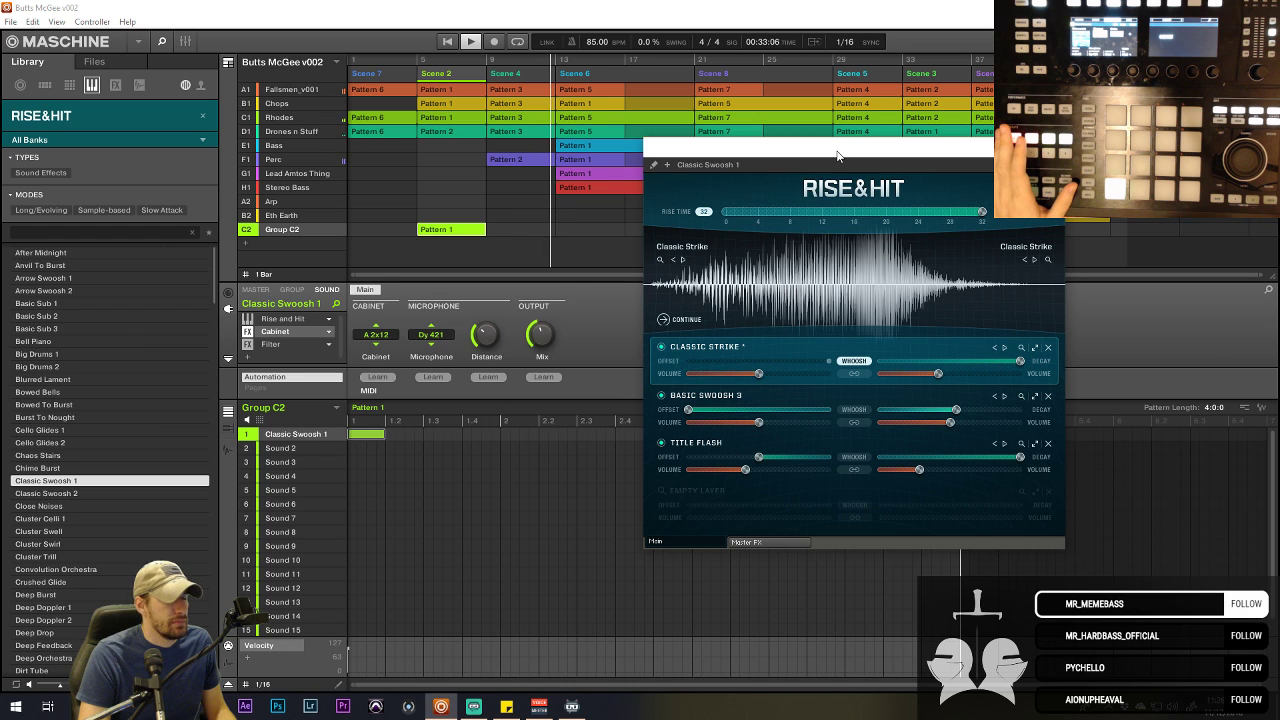
pyautogui.click(408, 58)
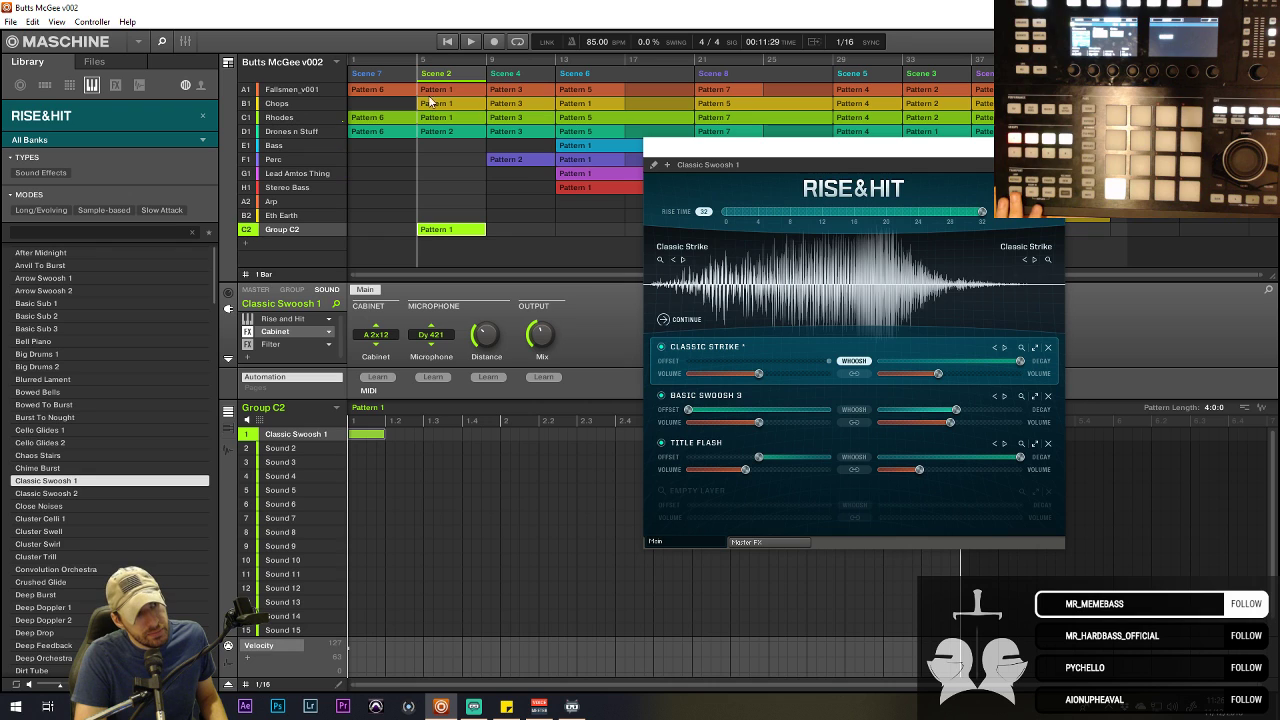
pyautogui.click(404, 60)
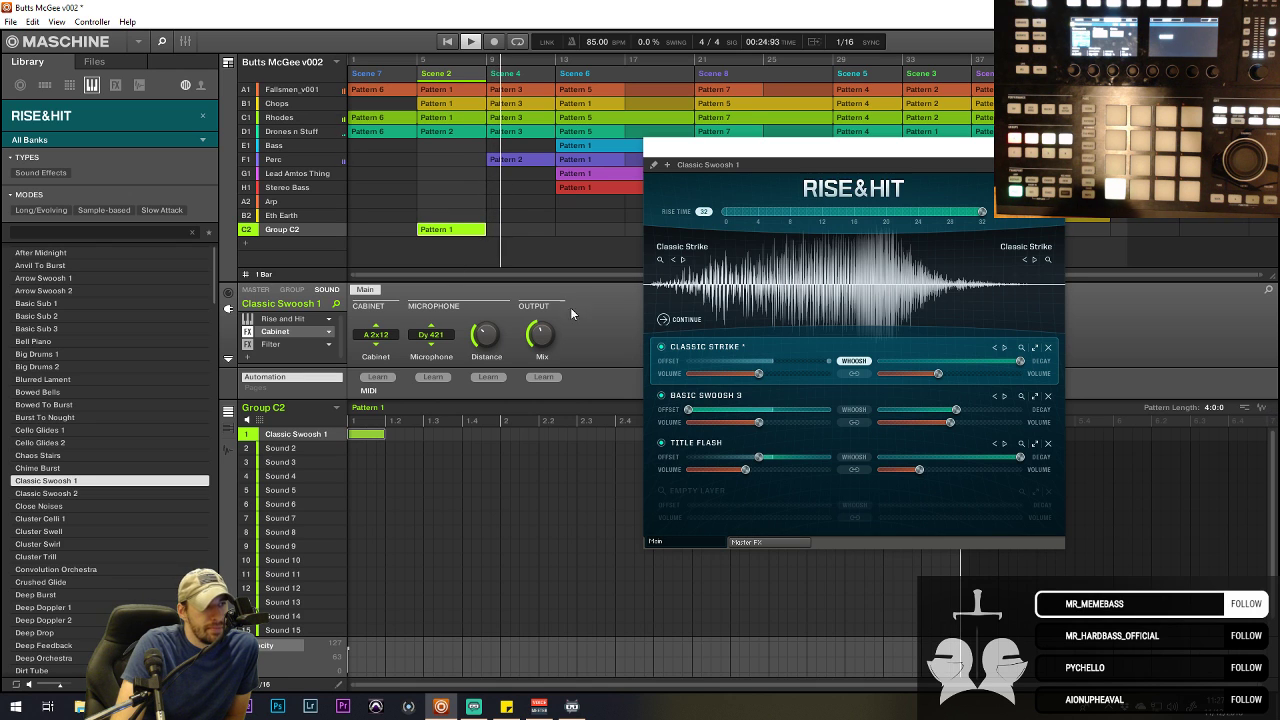
# - Rename group C2 as Rise n Hit and close the Rise & Hit plug-in window
pyautogui.doubleClick(288, 230)
pyautogui.write('R')
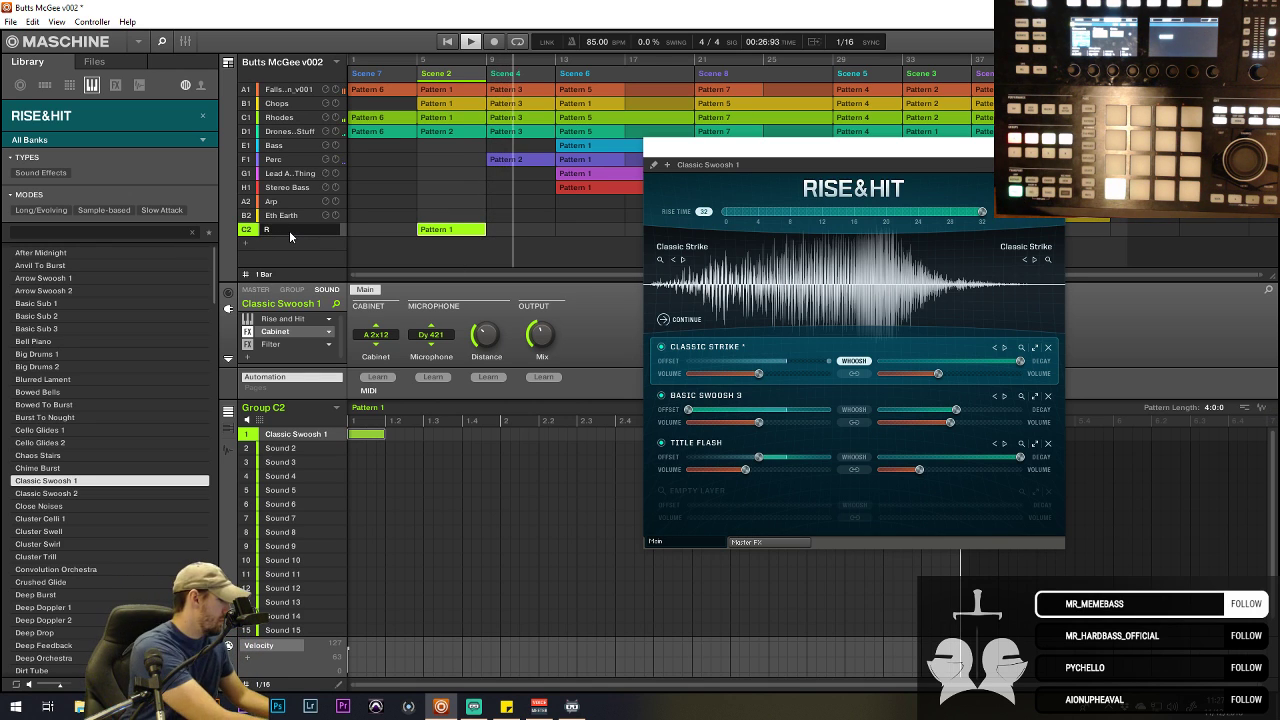
pyautogui.write('ise n Hit')
pyautogui.press('Return')
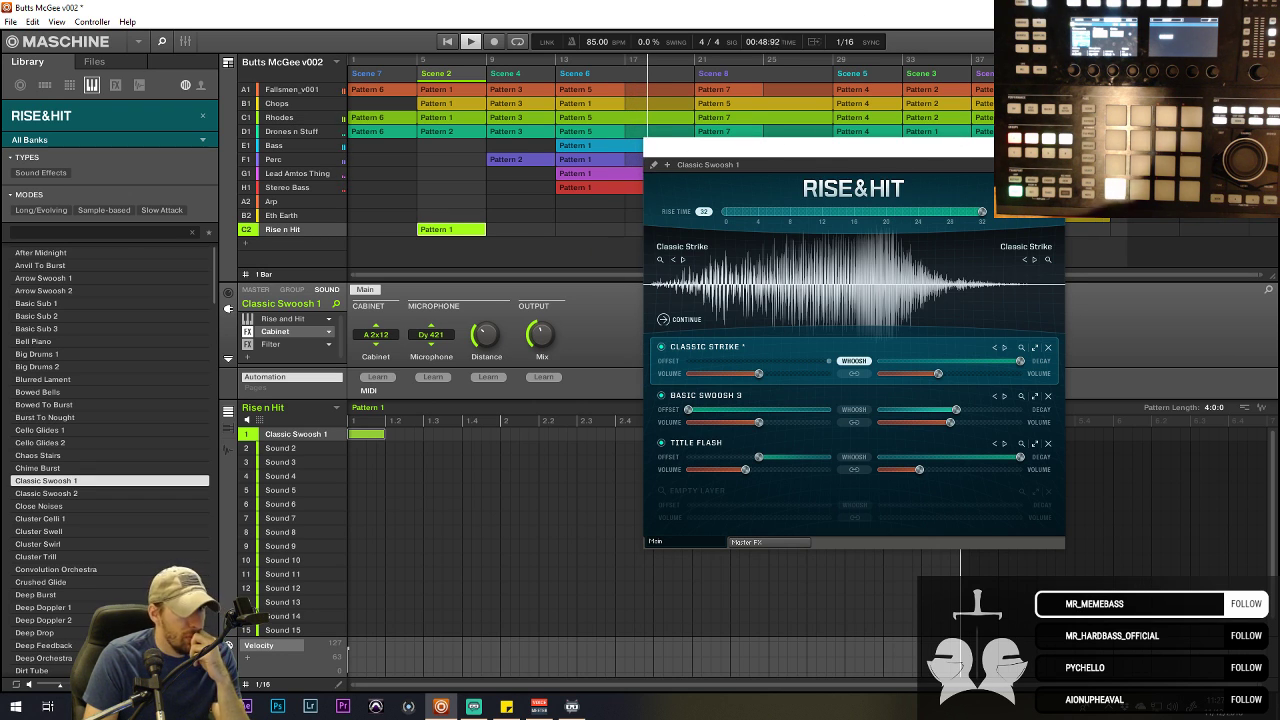
pyautogui.press('Escape')
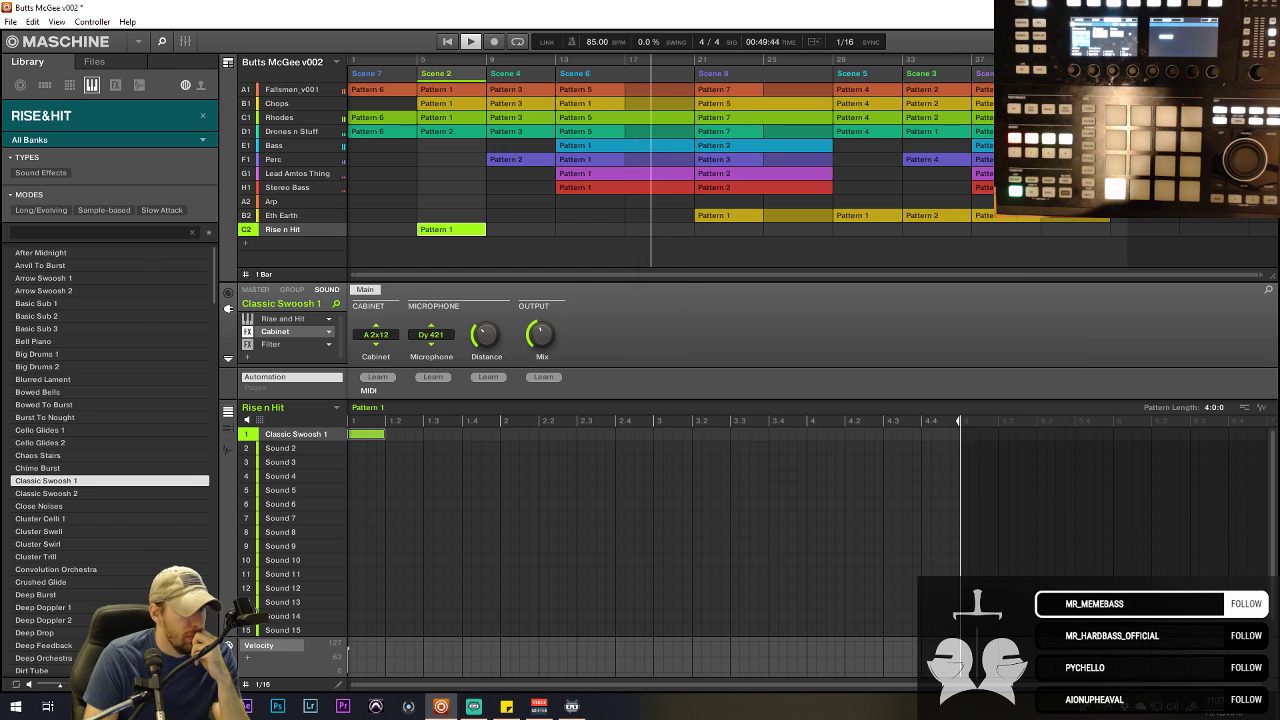
# - Remove the two short notes near 3.2 from Rhodes Pattern 5 in Scene 6
pyautogui.click(623, 117)
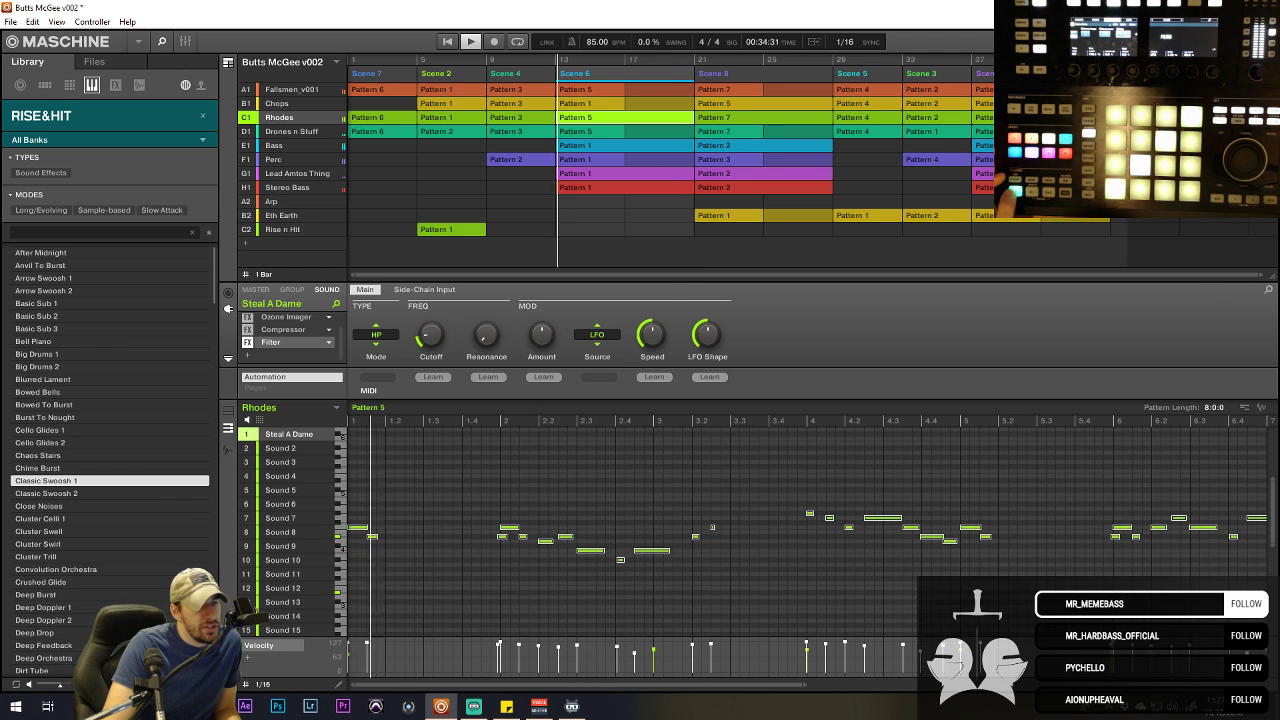
pyautogui.scroll(-3, 700, 530)
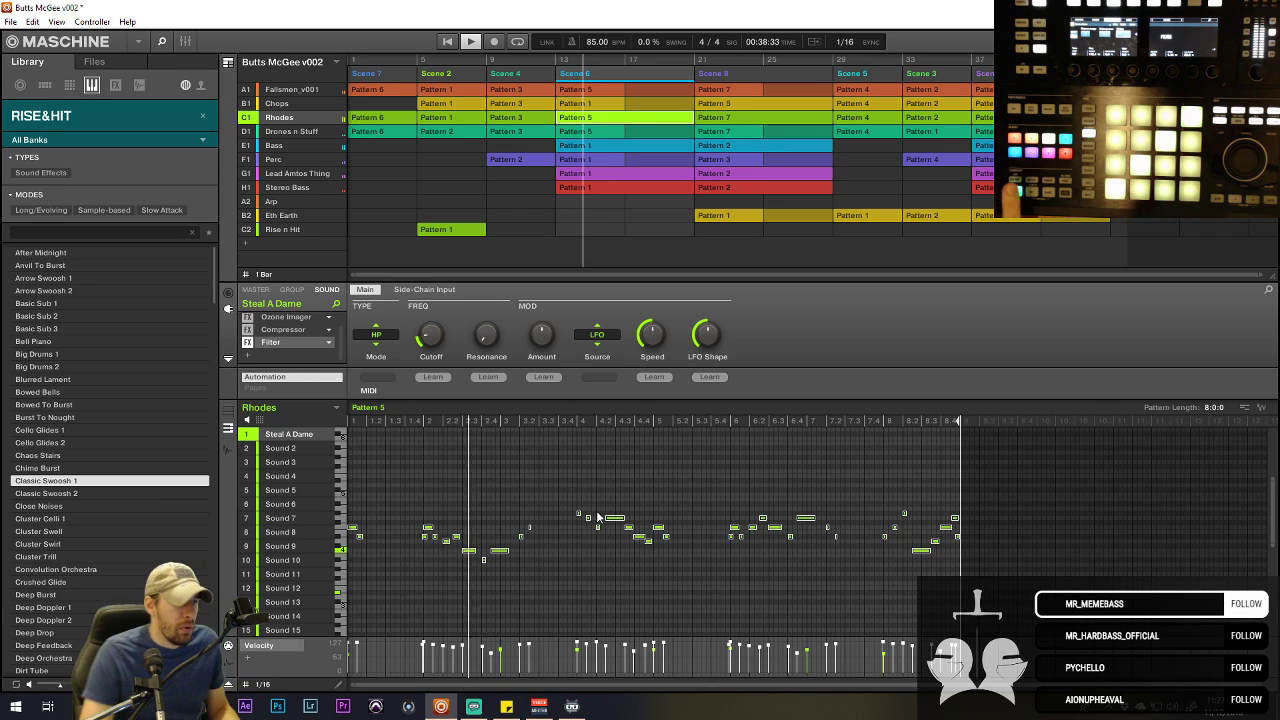
pyautogui.moveTo(510, 509); pyautogui.dragTo(547, 541)
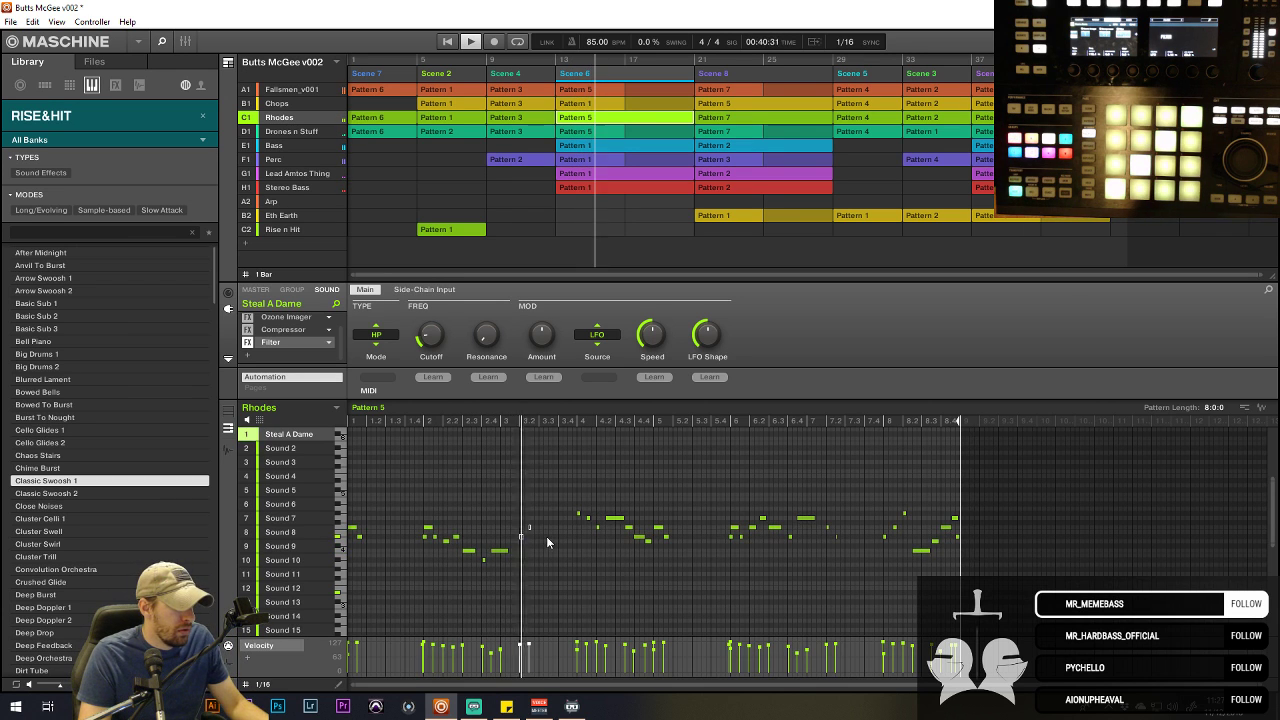
# - Remove the two notes around 4.4 from Rhodes Pattern 5, playing the pattern to check the phrase
pyautogui.click(422, 417)
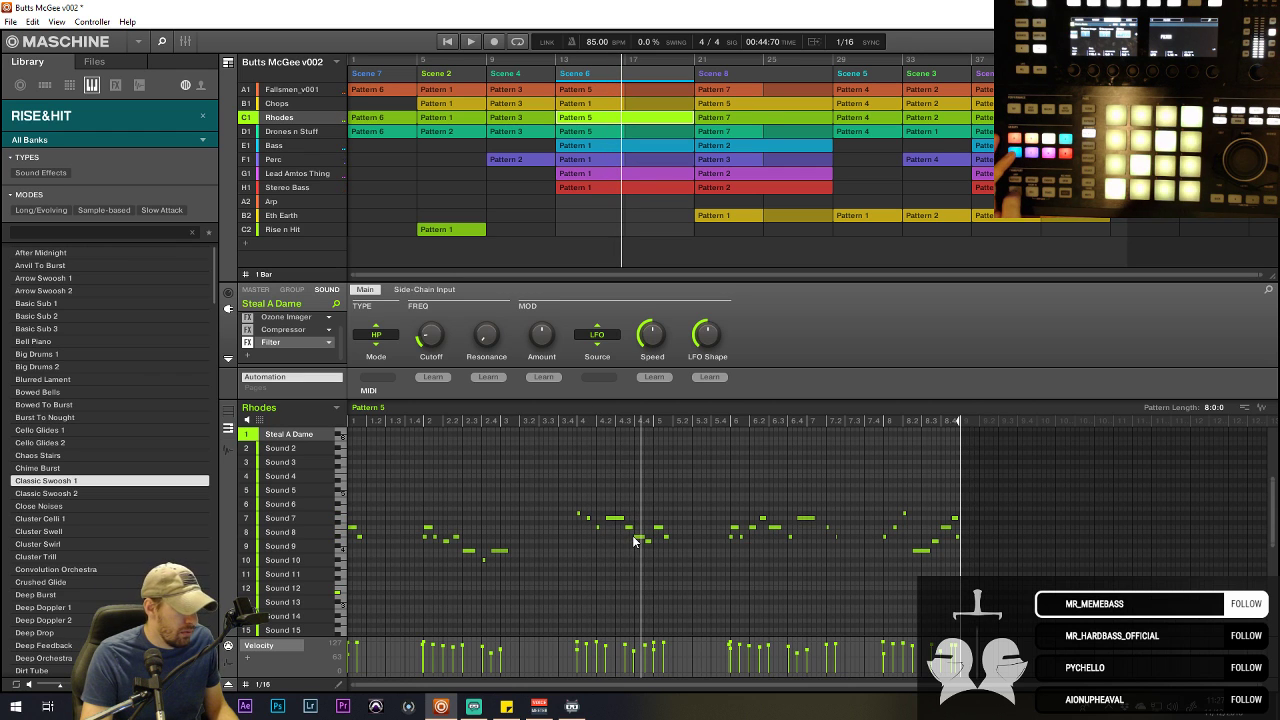
pyautogui.click(568, 421)
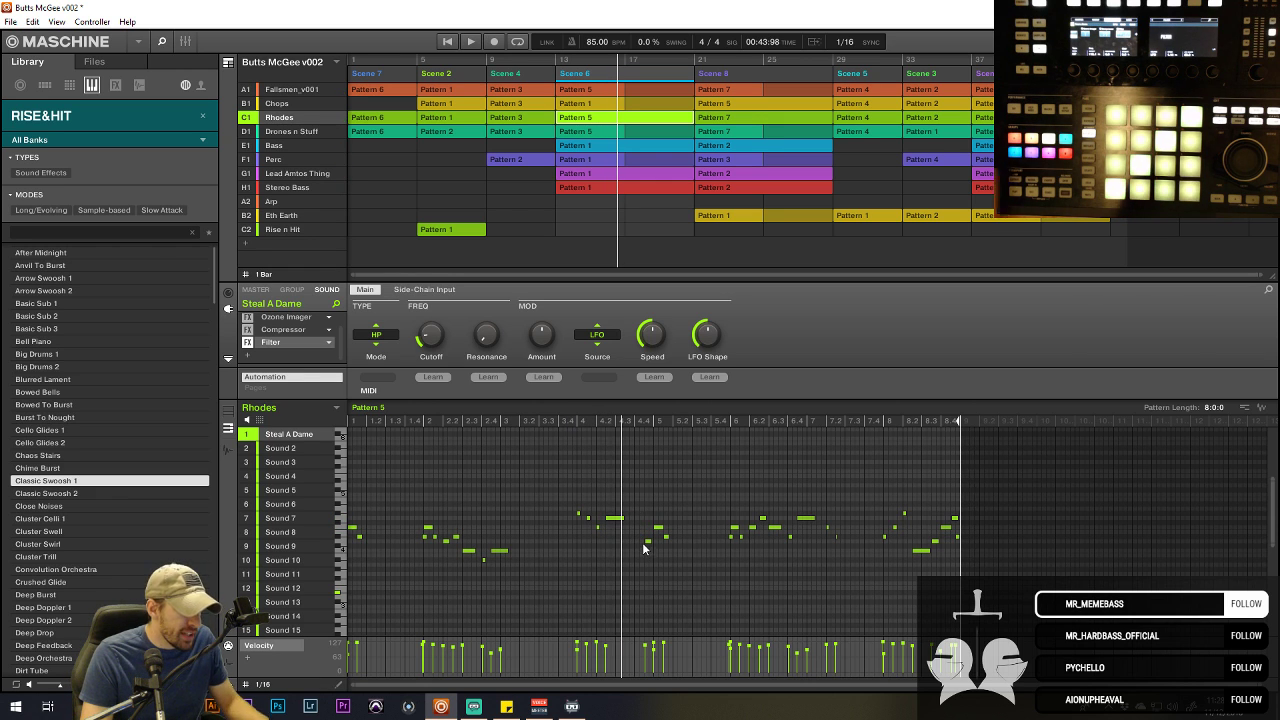
pyautogui.press('space')
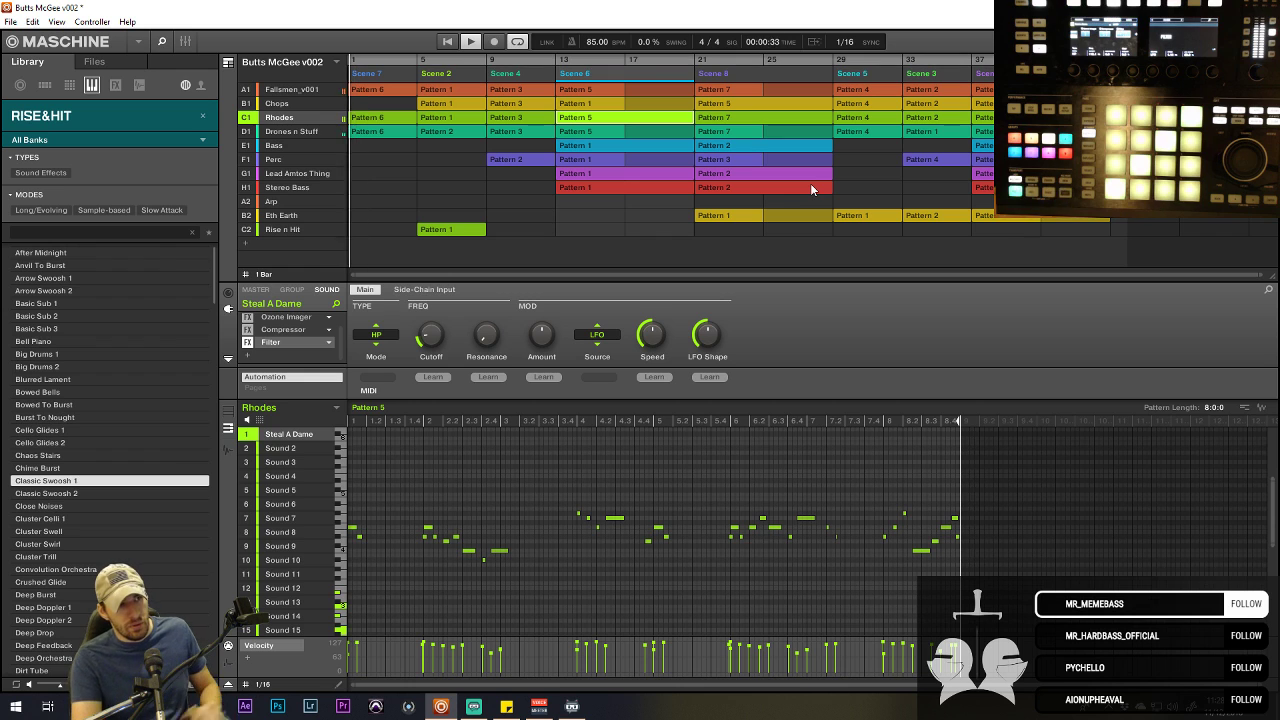
# - Loop Scene 6 to listen to the edited Rhodes part and save the project
pyautogui.click(605, 73)
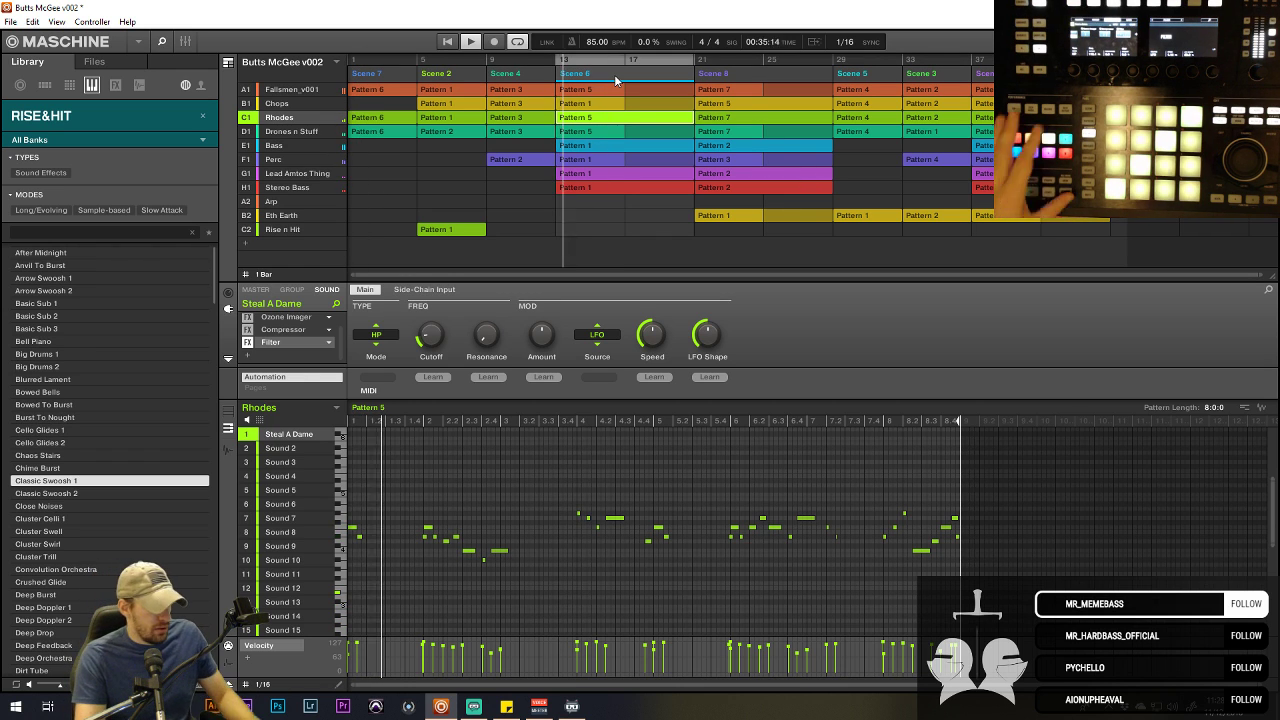
pyautogui.hotkey('ctrl', 's')
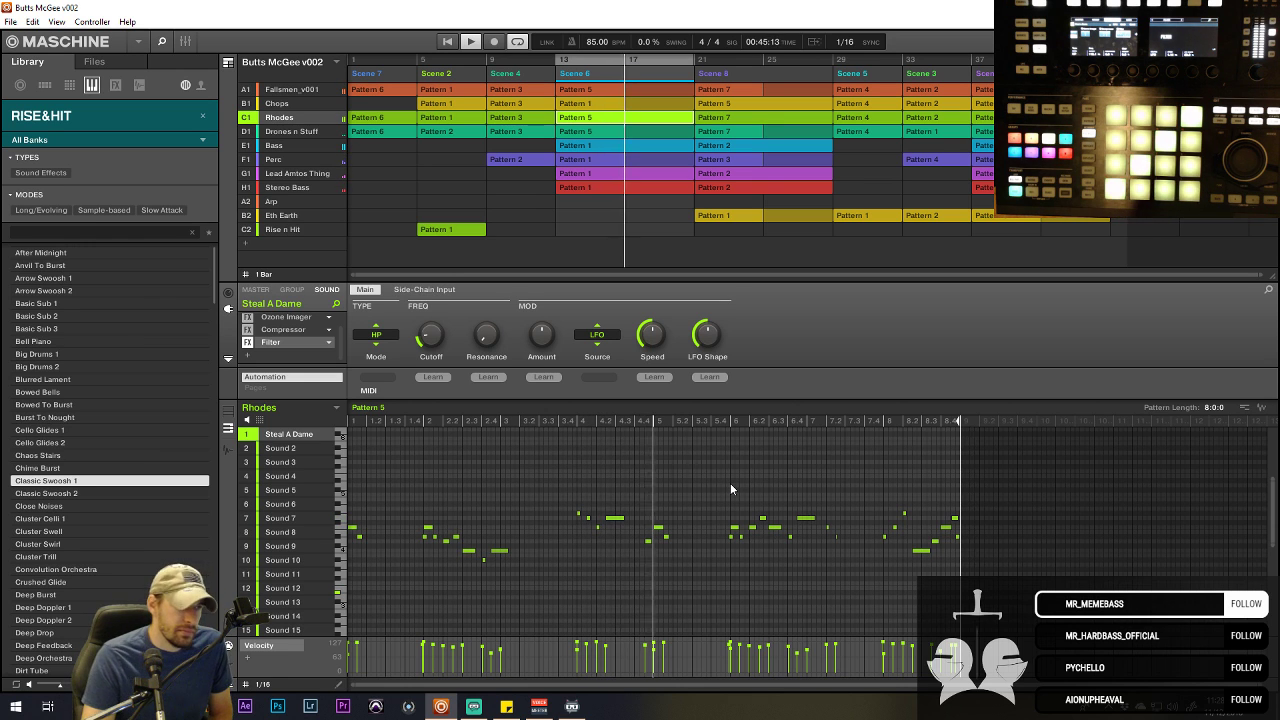
pyautogui.click(650, 539)
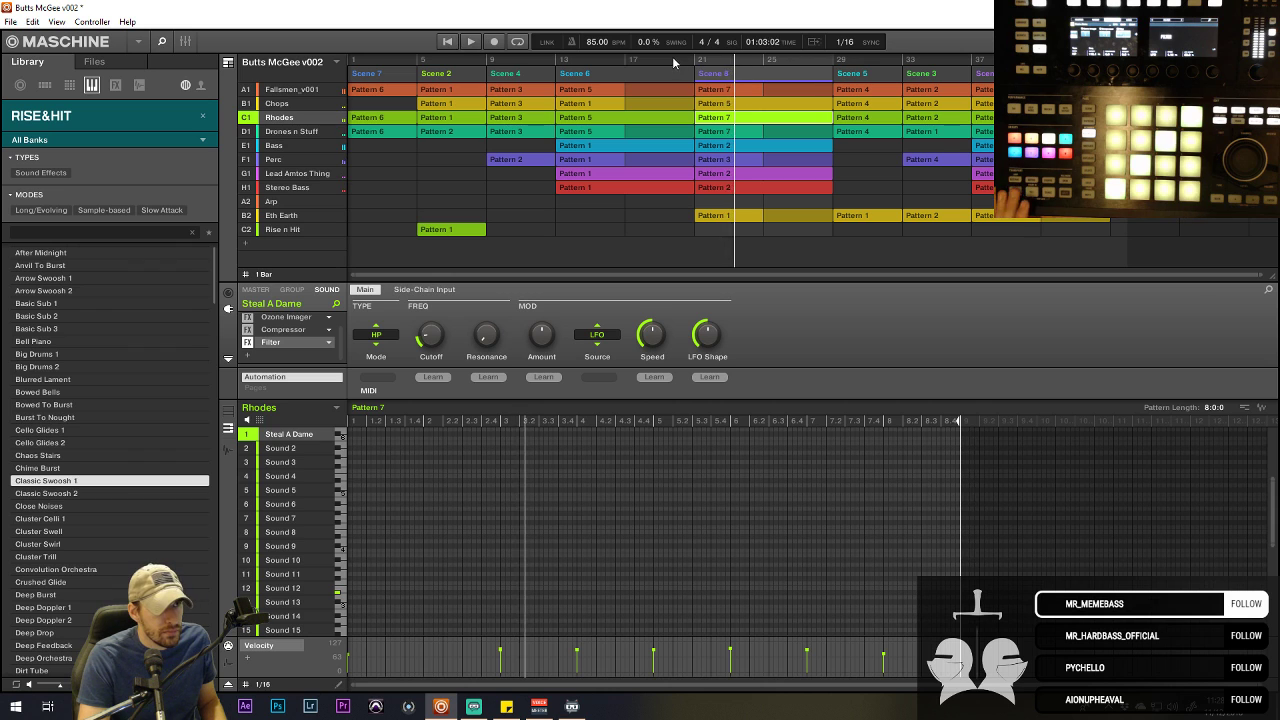
# - Play from the end of Scene 6, check the Fallsmen_v001 drums in Scene 8, and play on from the end of Scene 8
pyautogui.click(676, 94)
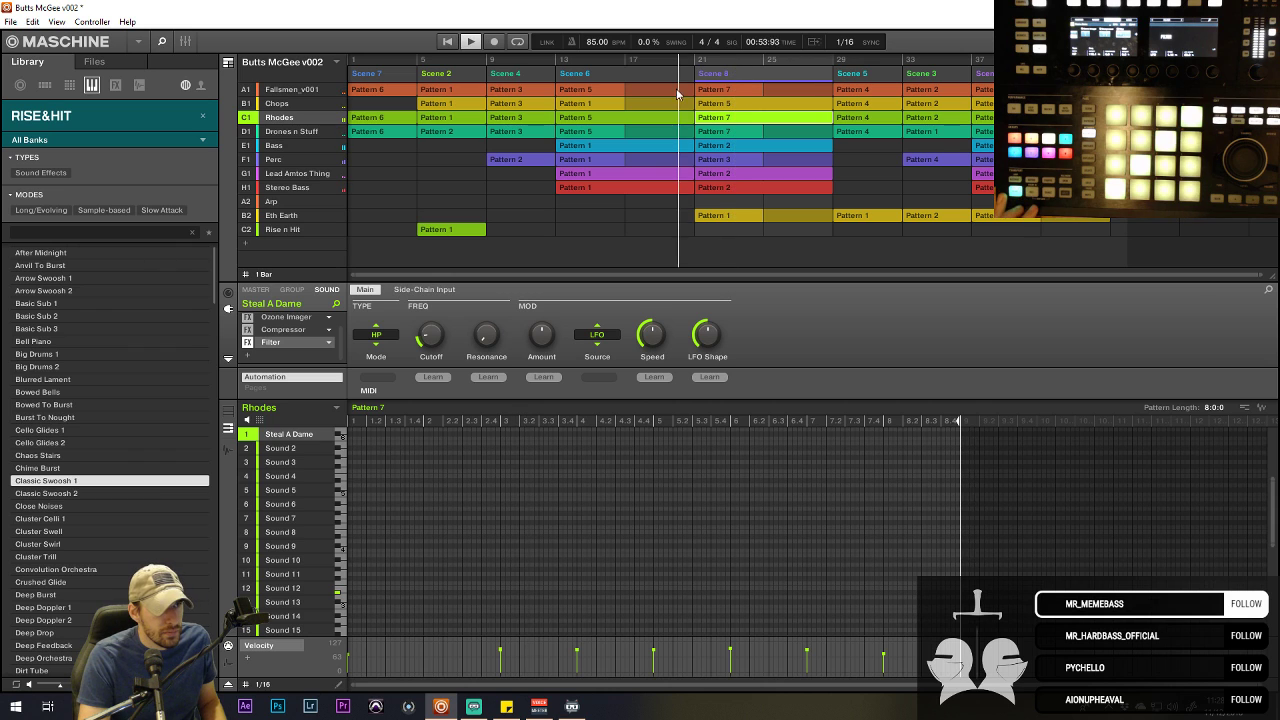
pyautogui.click(285, 131)
pyautogui.click(287, 91)
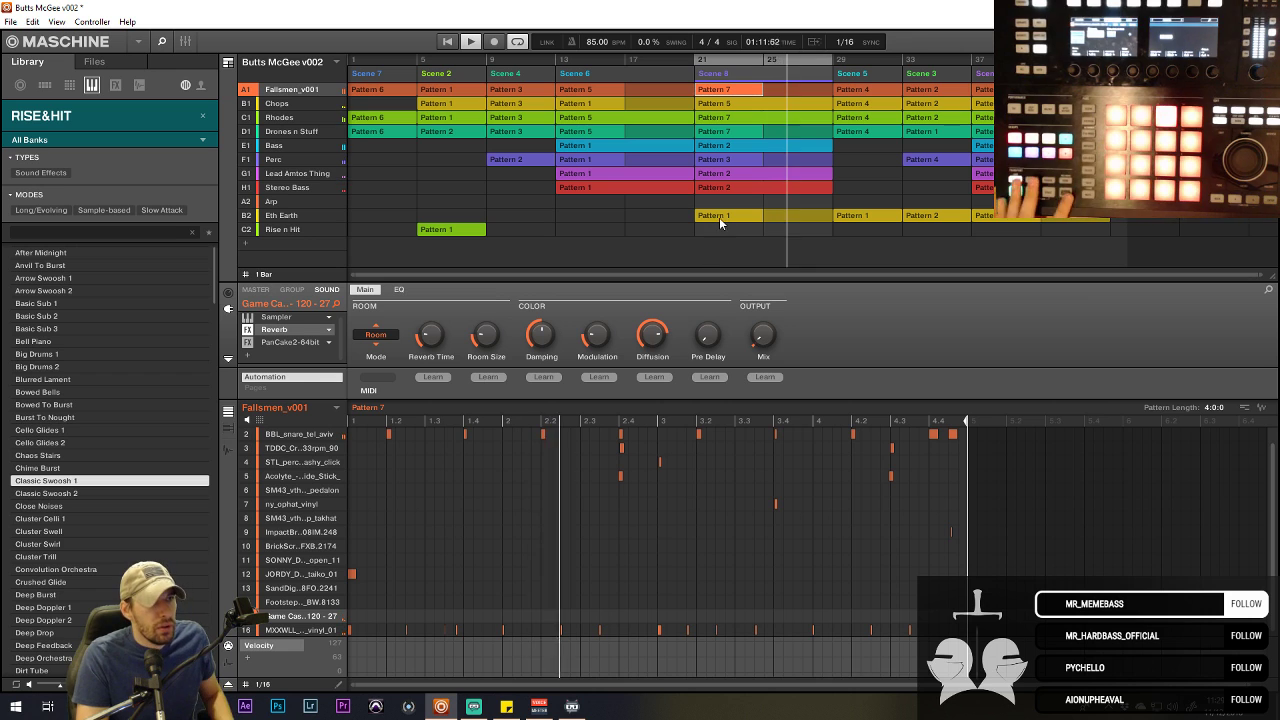
pyautogui.click(828, 63)
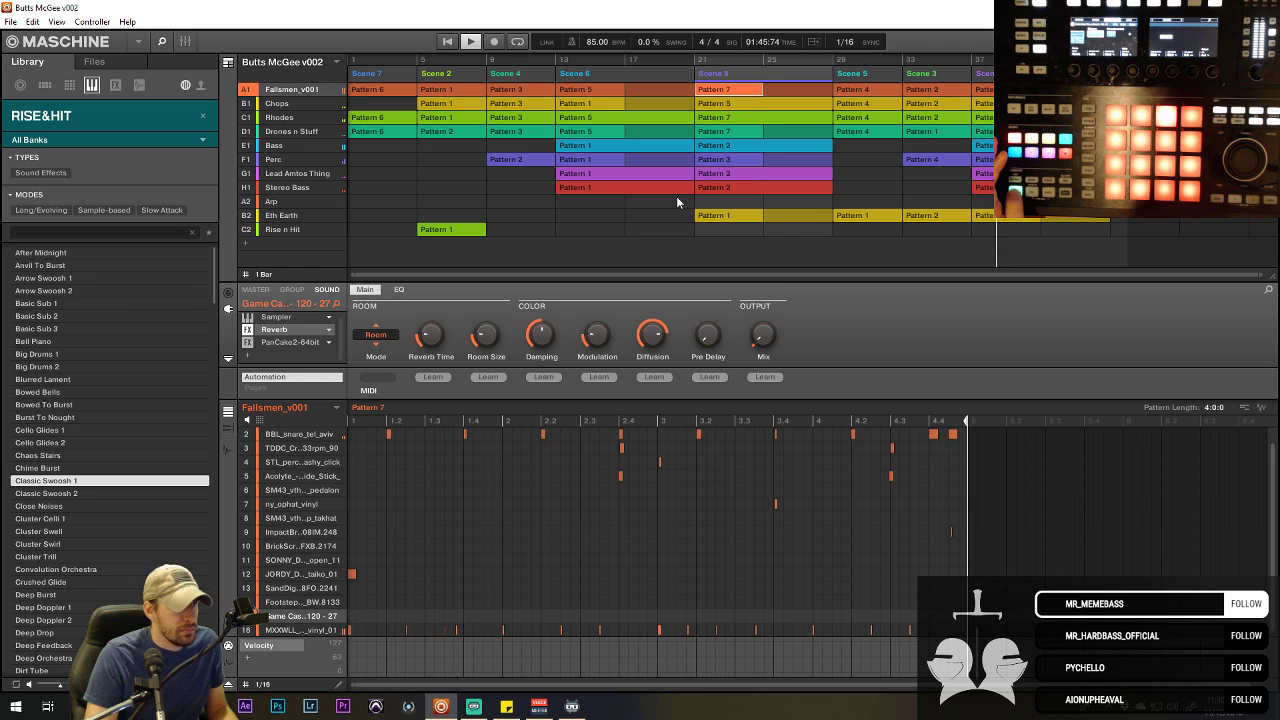
# - Place Pattern 1 of the Rise n Hit group in Scene 5
pyautogui.click(855, 230)
pyautogui.moveTo(880, 254)
pyautogui.click(945, 255)
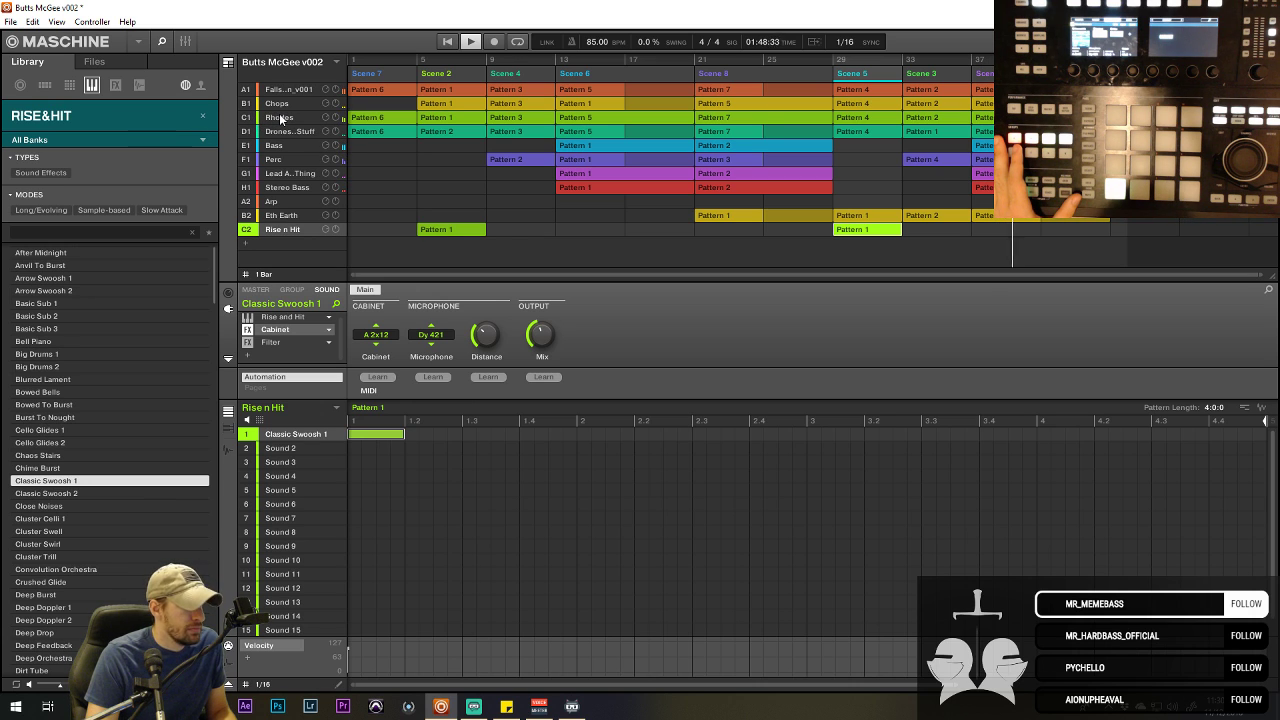
# - Examine Eth Earth Pattern 3 and the full eight bars of Chops Pattern 6 in the scene starting at bar 37
pyautogui.click(281, 216)
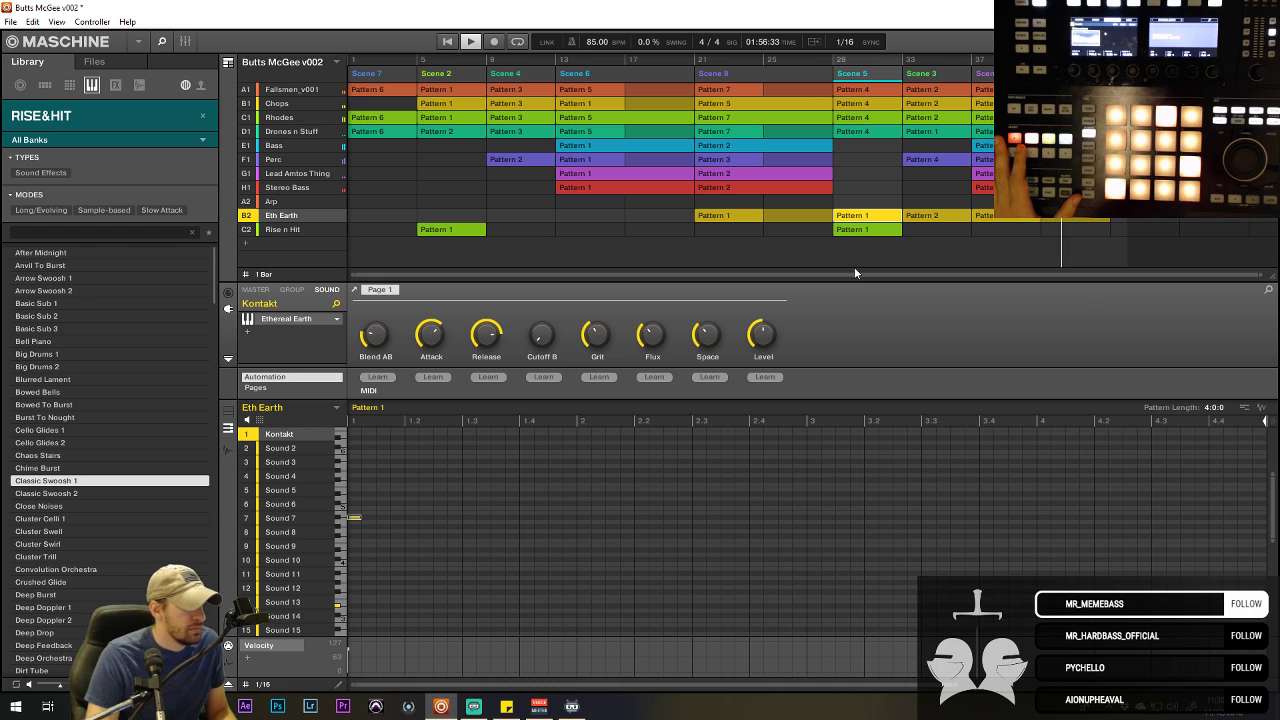
pyautogui.click(1033, 220)
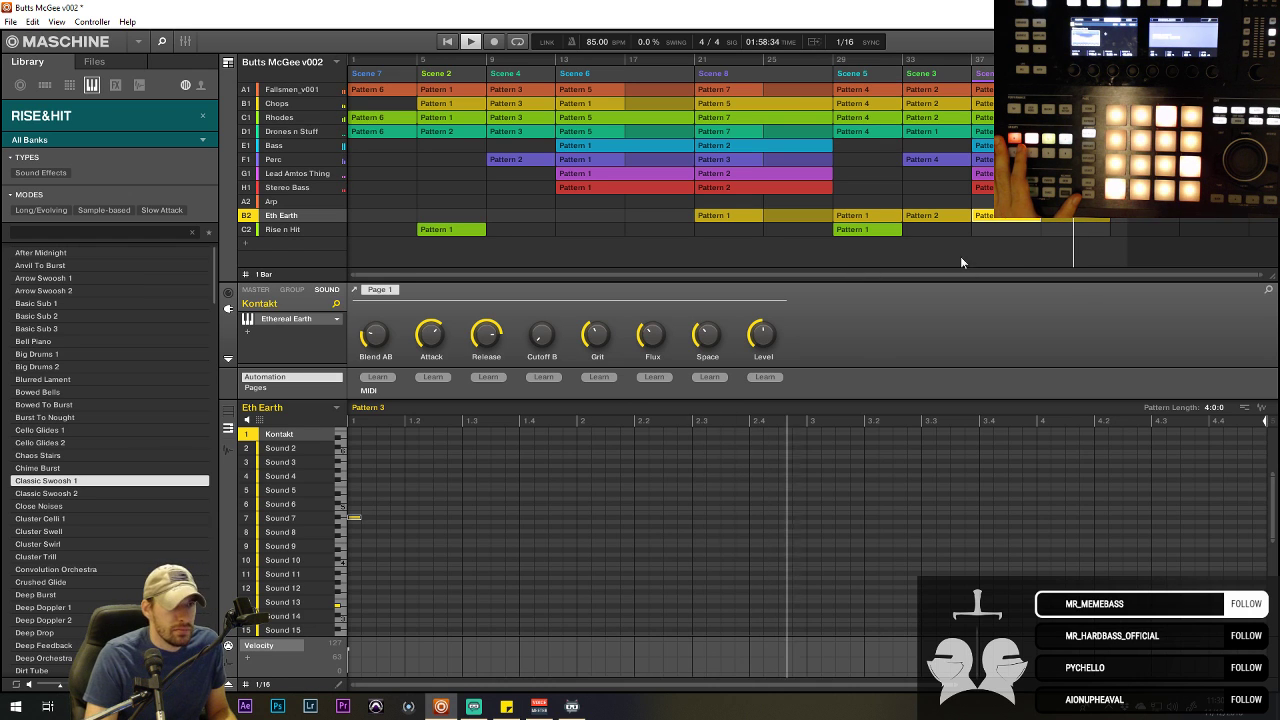
pyautogui.click(290, 106)
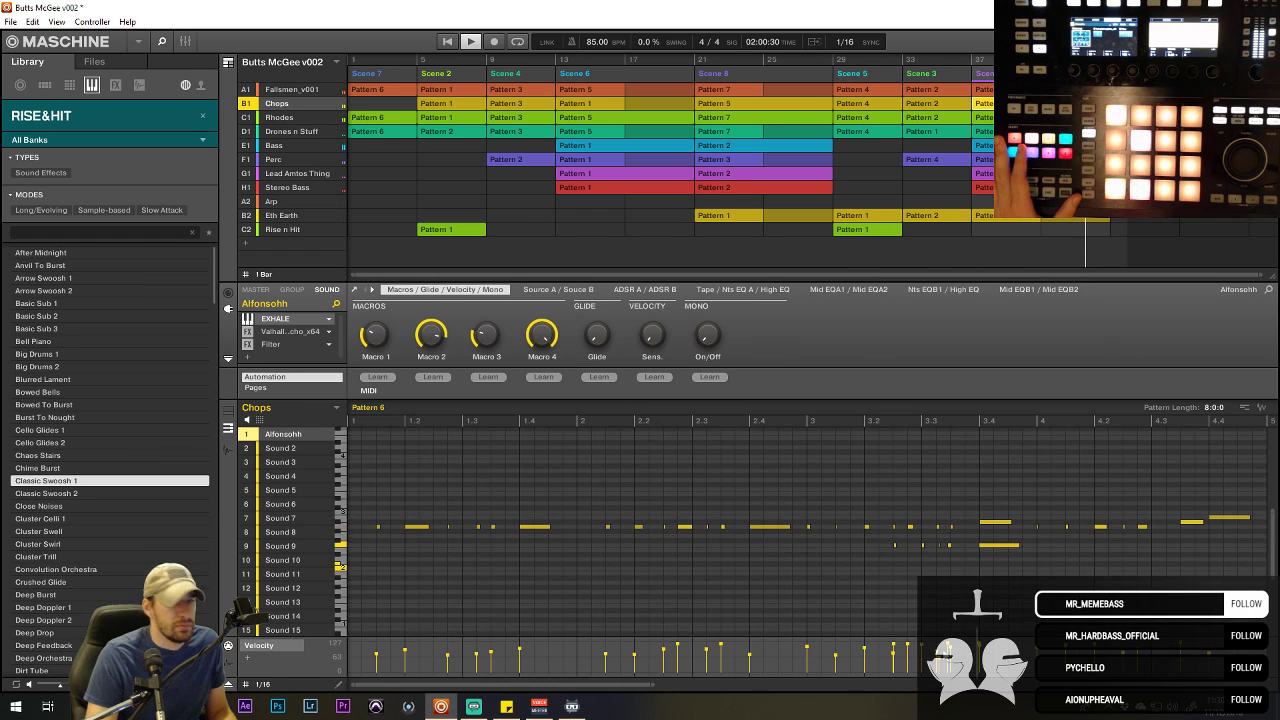
pyautogui.moveTo(622, 686); pyautogui.dragTo(1260, 686)
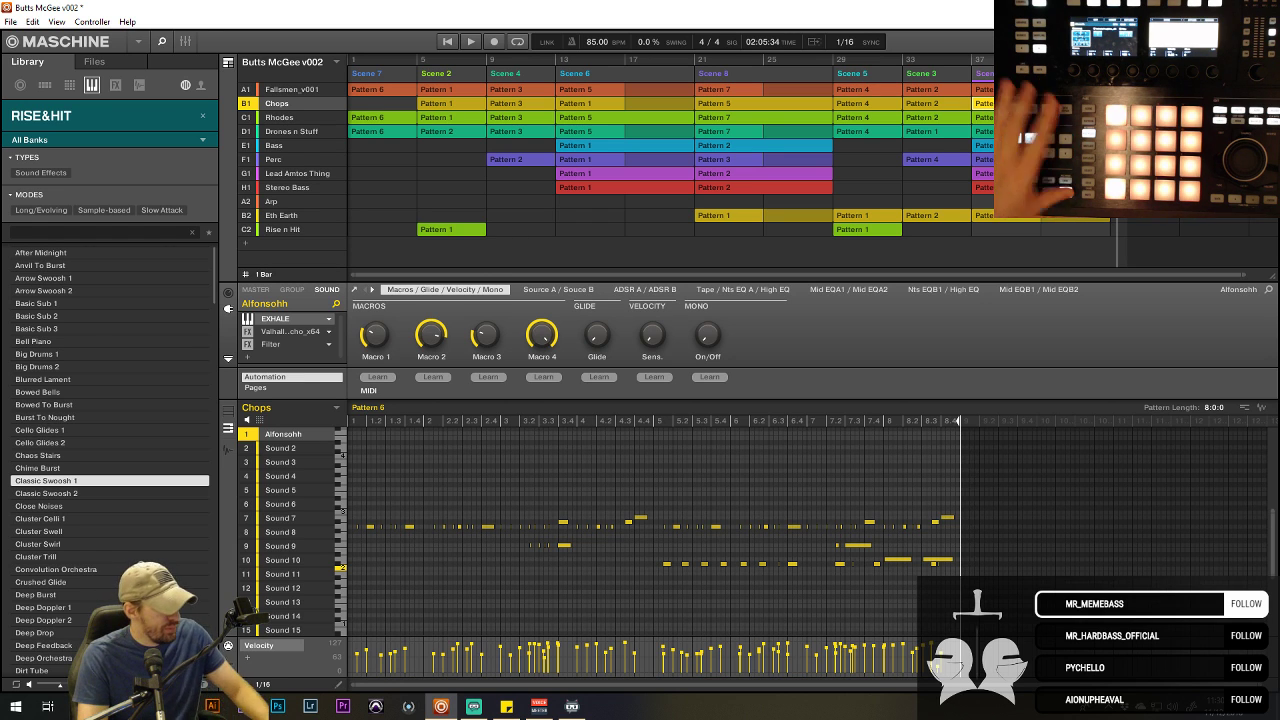
# - Play the arrangement from around bar 33, examine the notes of Rhodes Pattern 8, and switch to the Fallsmen_v001 drums
pyautogui.click(898, 61)
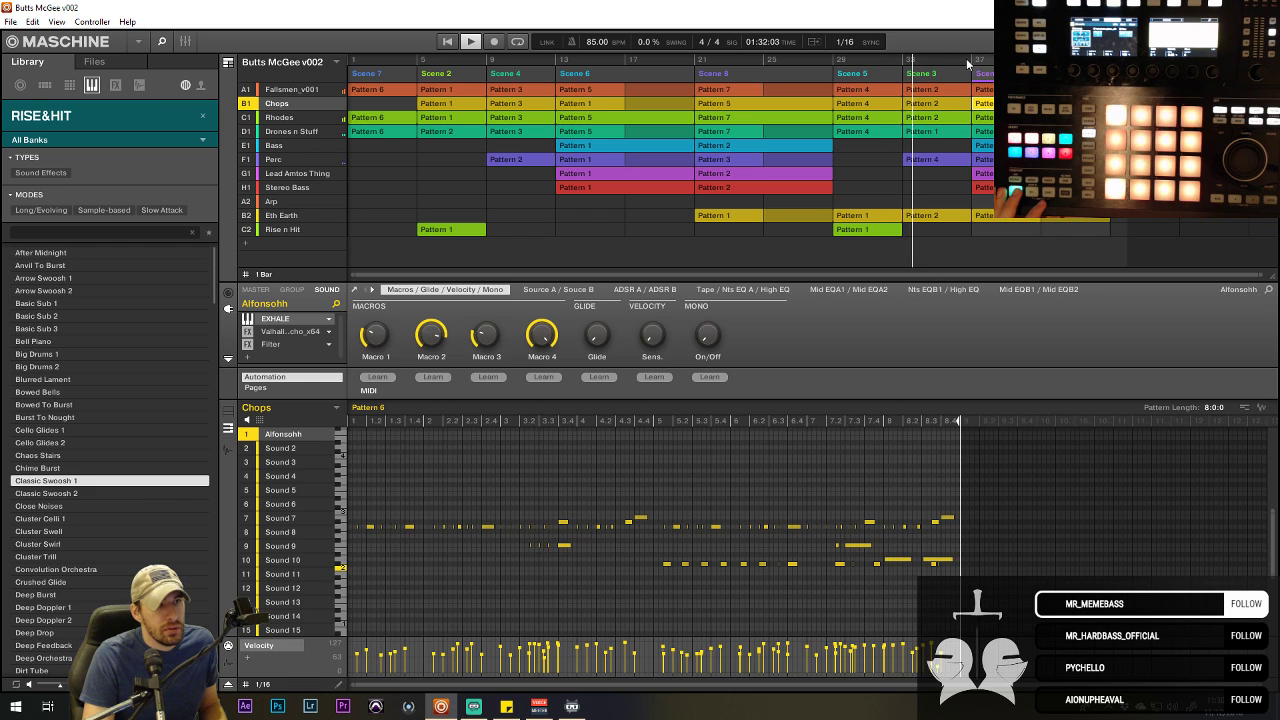
pyautogui.click(940, 118)
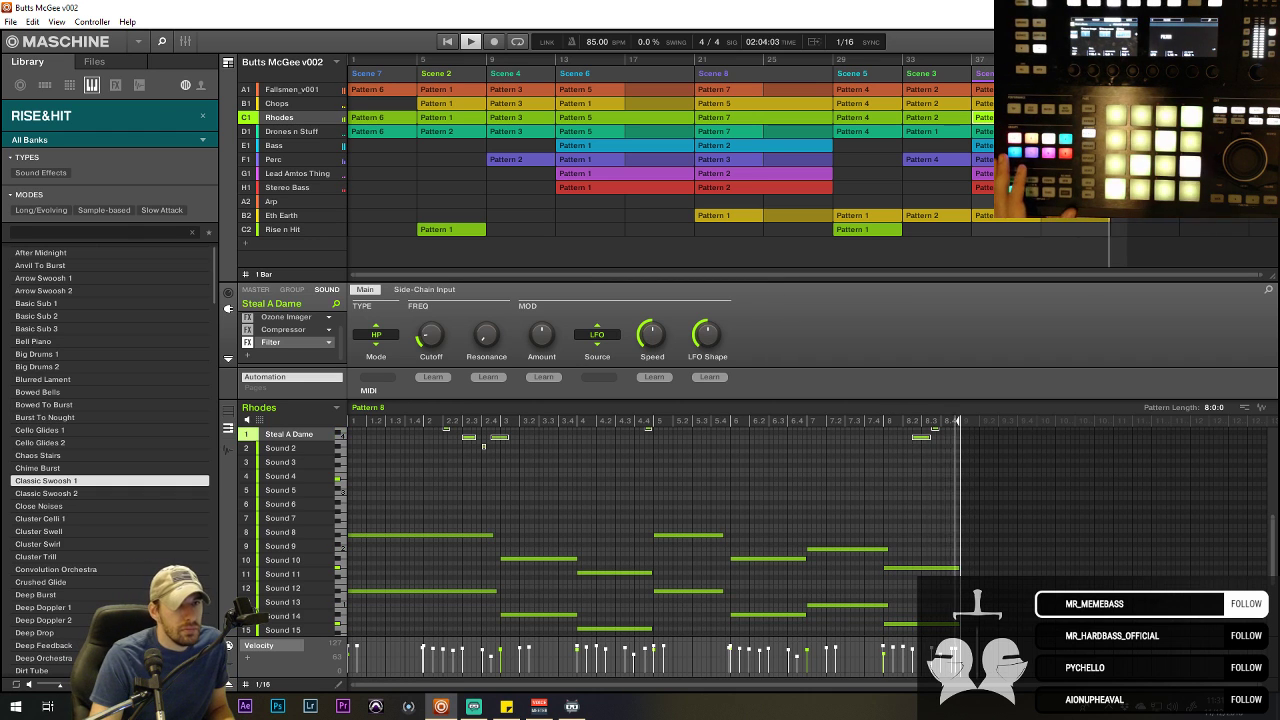
pyautogui.scroll(2, 522, 498)
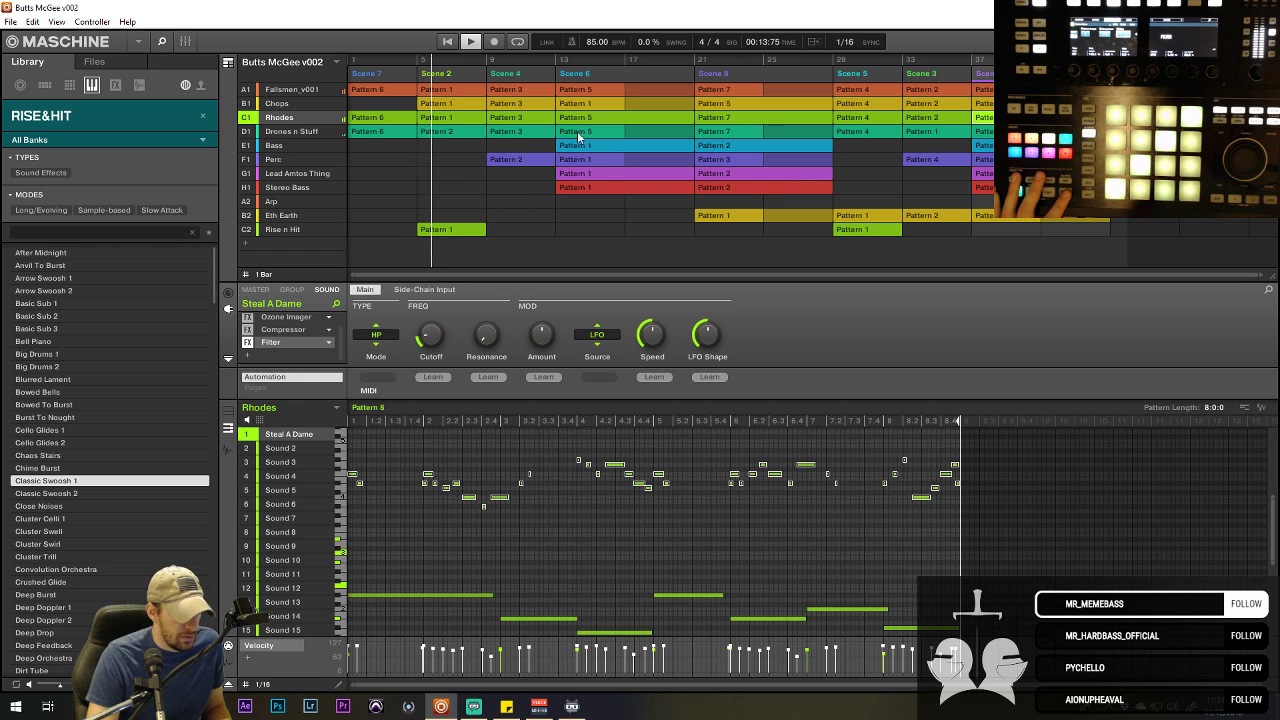
pyautogui.click(291, 92)
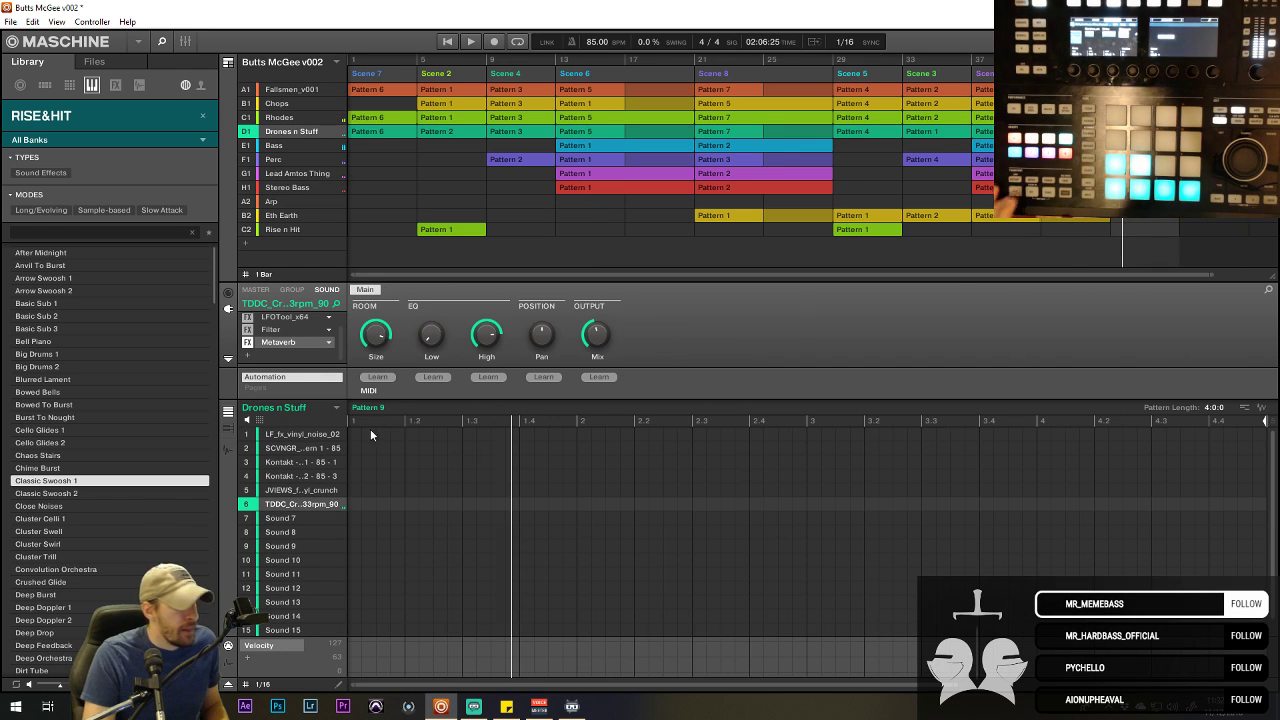
# - Audition the Drones n Stuff sounds and place a note spanning all four bars of Pattern 9 for the first Kontakt sound
pyautogui.click(291, 492)
pyautogui.click(291, 463)
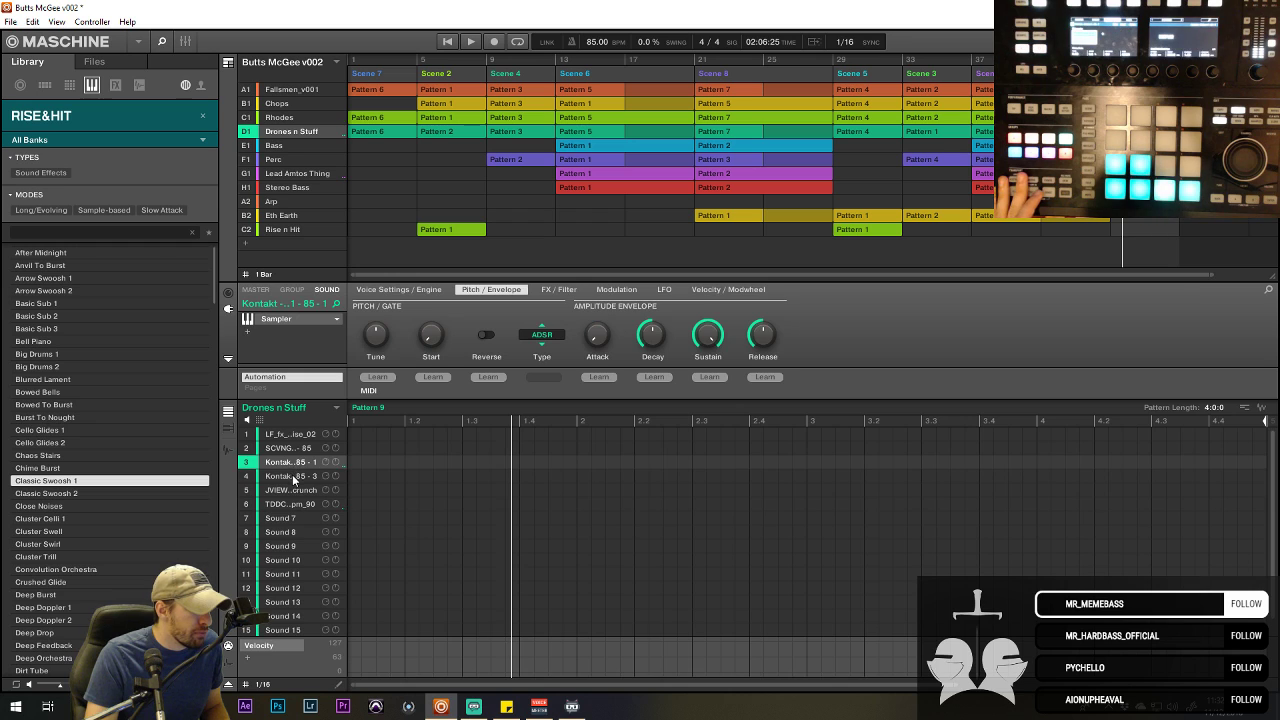
pyautogui.click(294, 477)
pyautogui.click(296, 463)
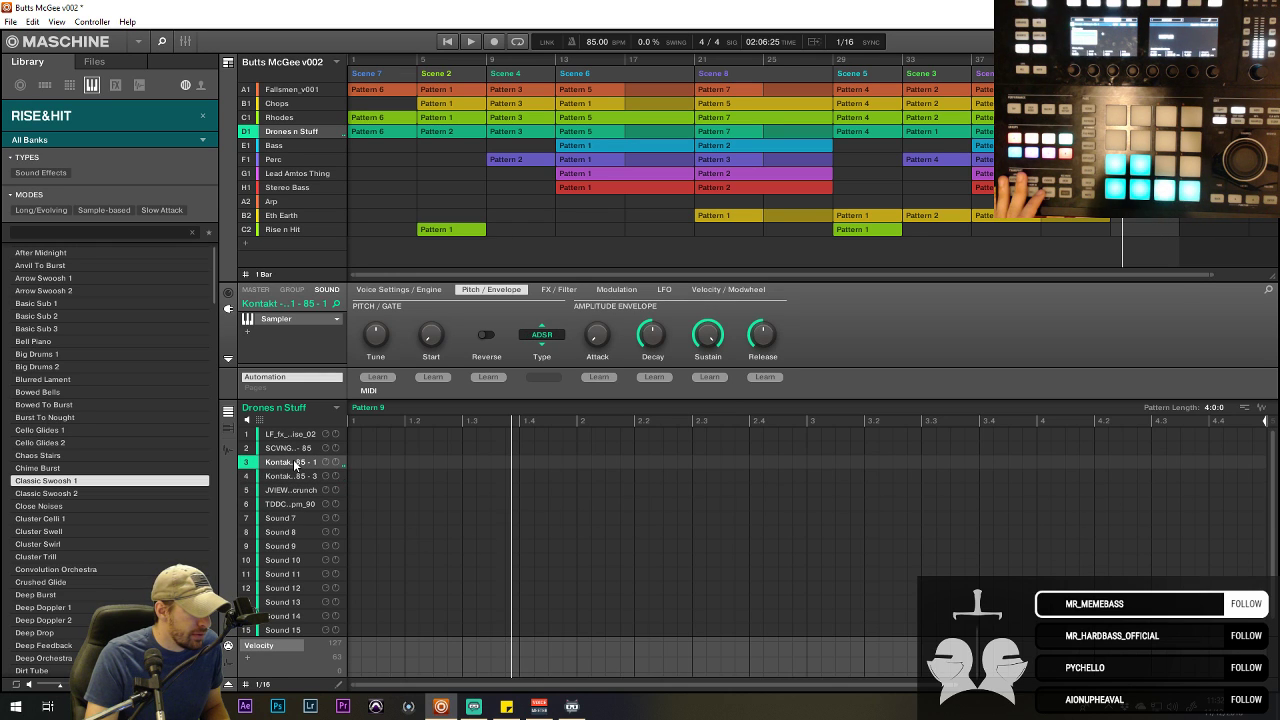
pyautogui.click(361, 461)
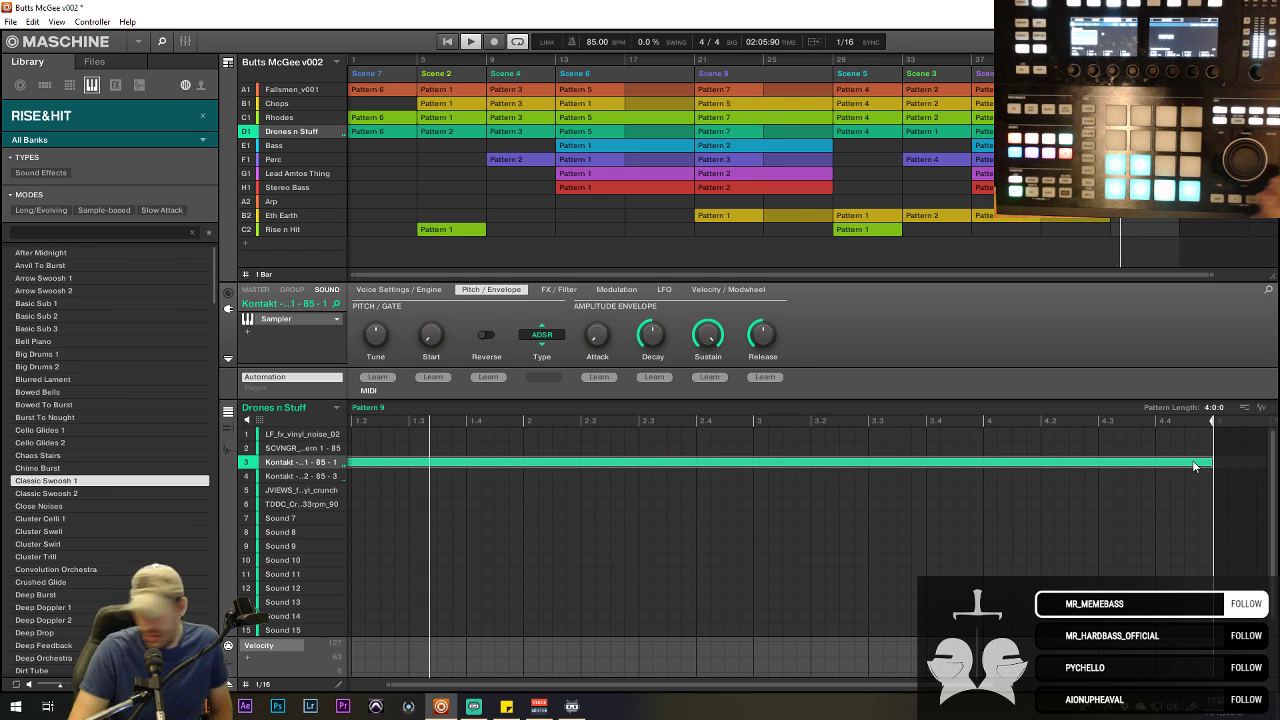
# - Align the SM43 pedal hits in Fallsmen_v001 Pattern 9 to the grid
pyautogui.click(278, 104)
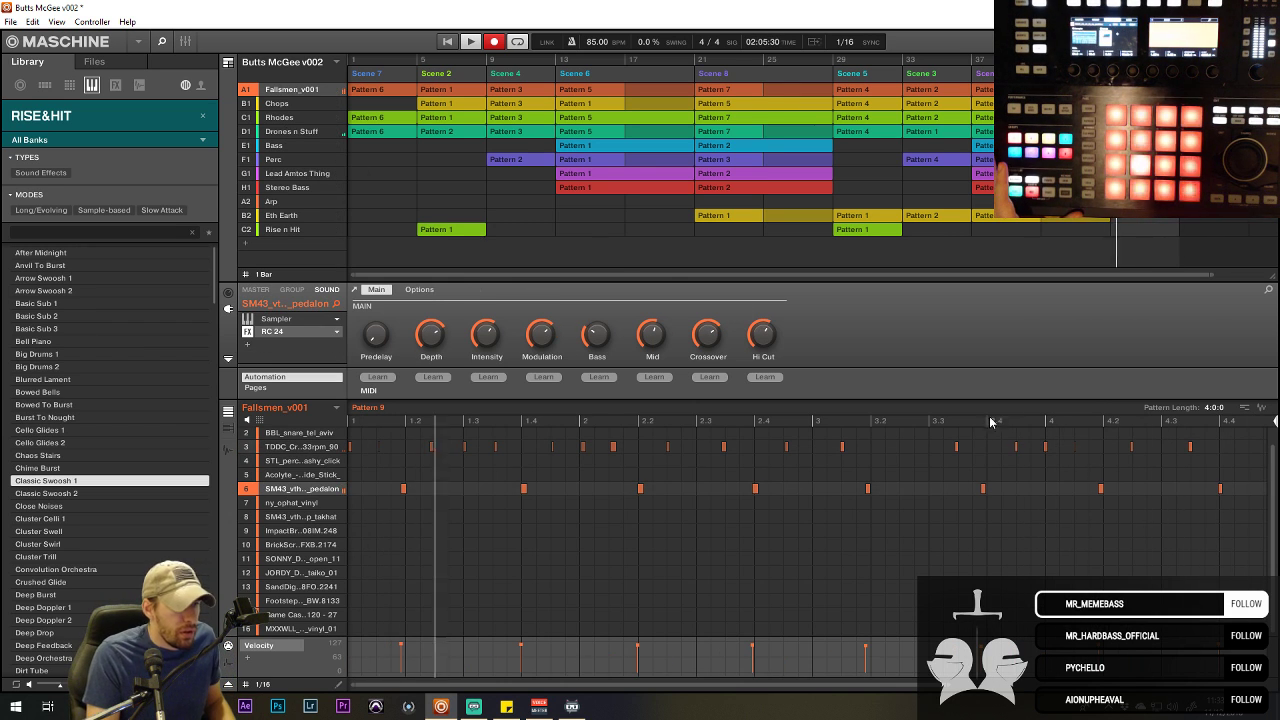
pyautogui.moveTo(1262, 467); pyautogui.dragTo(860, 517)
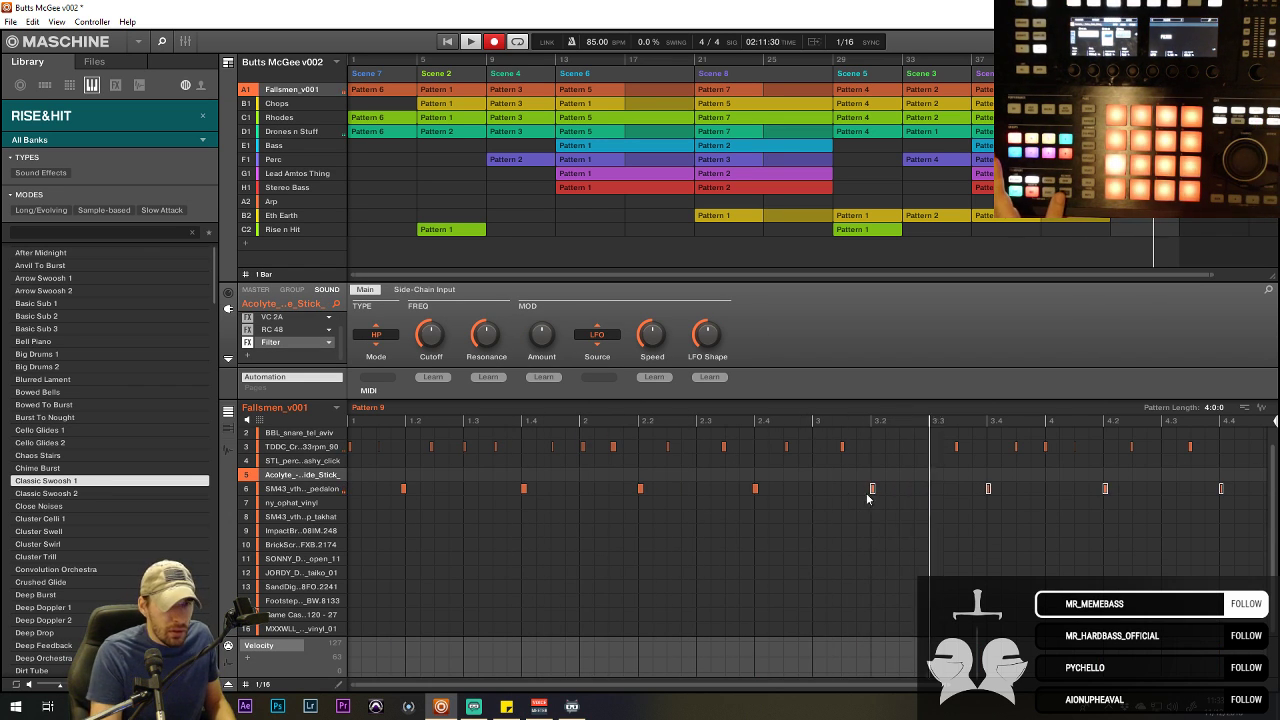
pyautogui.moveTo(862, 468); pyautogui.dragTo(595, 517)
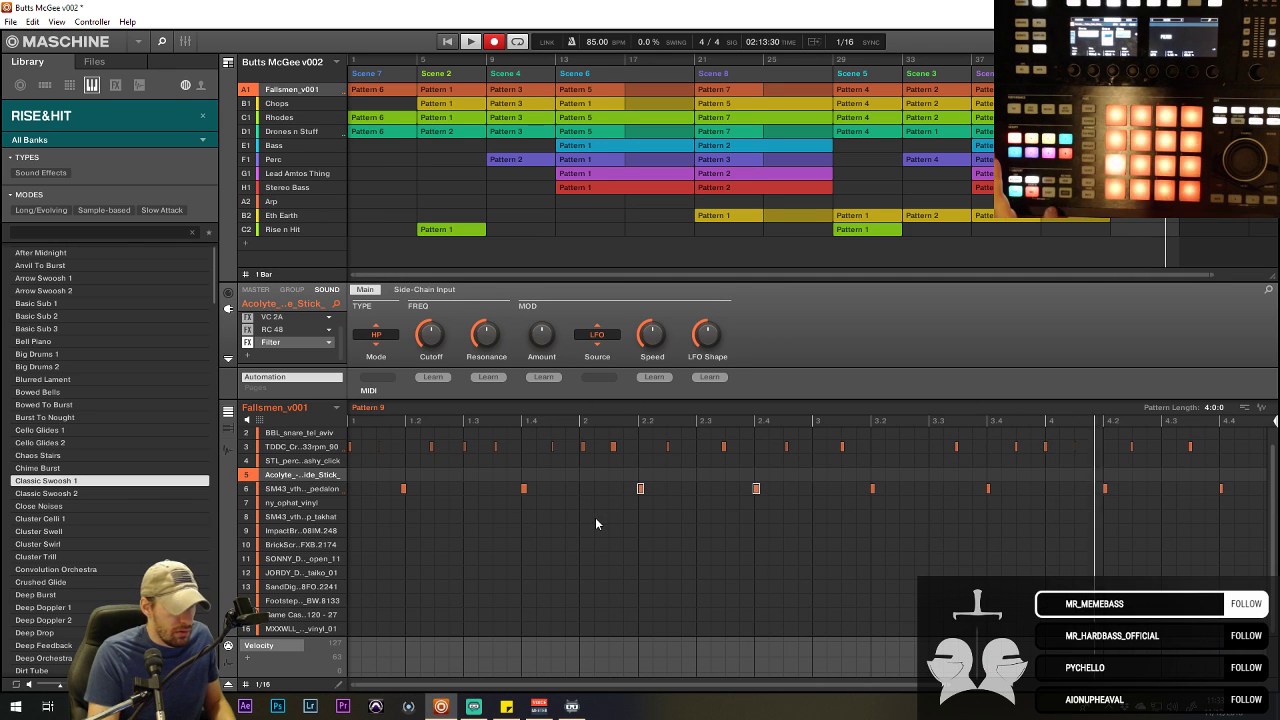
pyautogui.moveTo(386, 468); pyautogui.dragTo(1262, 541)
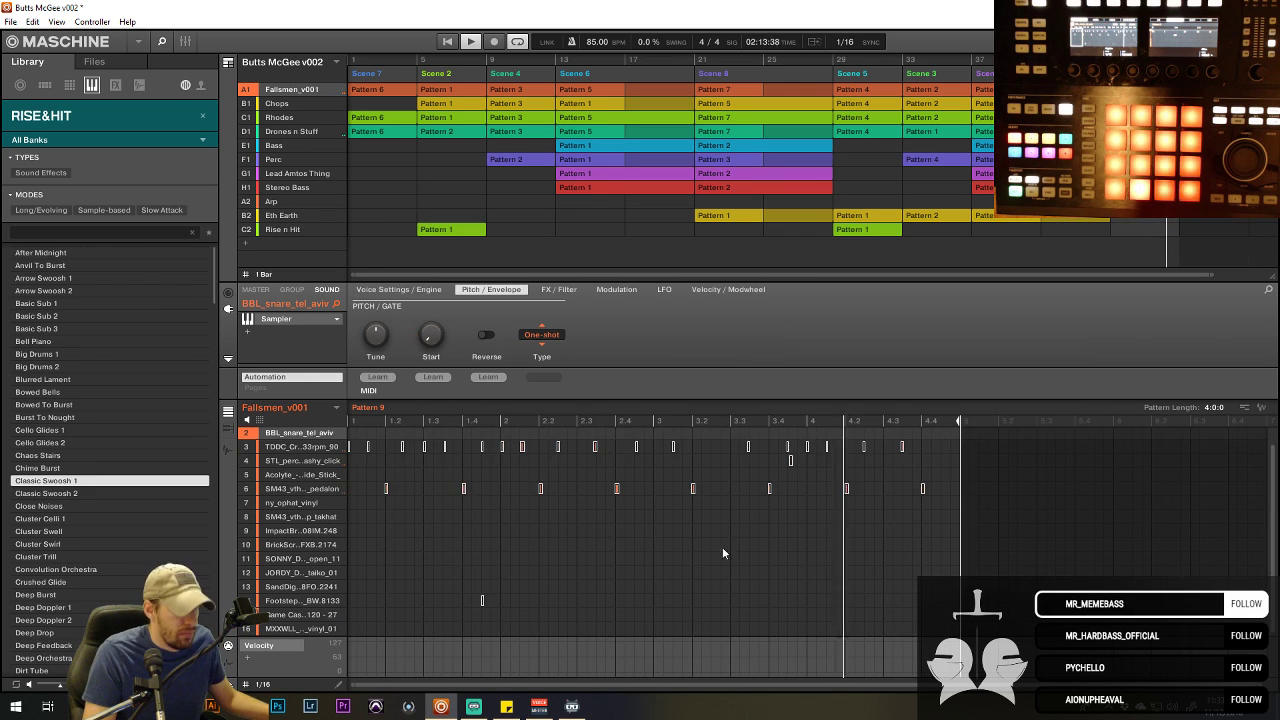
# - Duplicate the hits of Fallsmen_v001 Pattern 9 to fill eight bars and add Game Cas hits across bars 5 to 8
pyautogui.scroll(1, 959, 450)
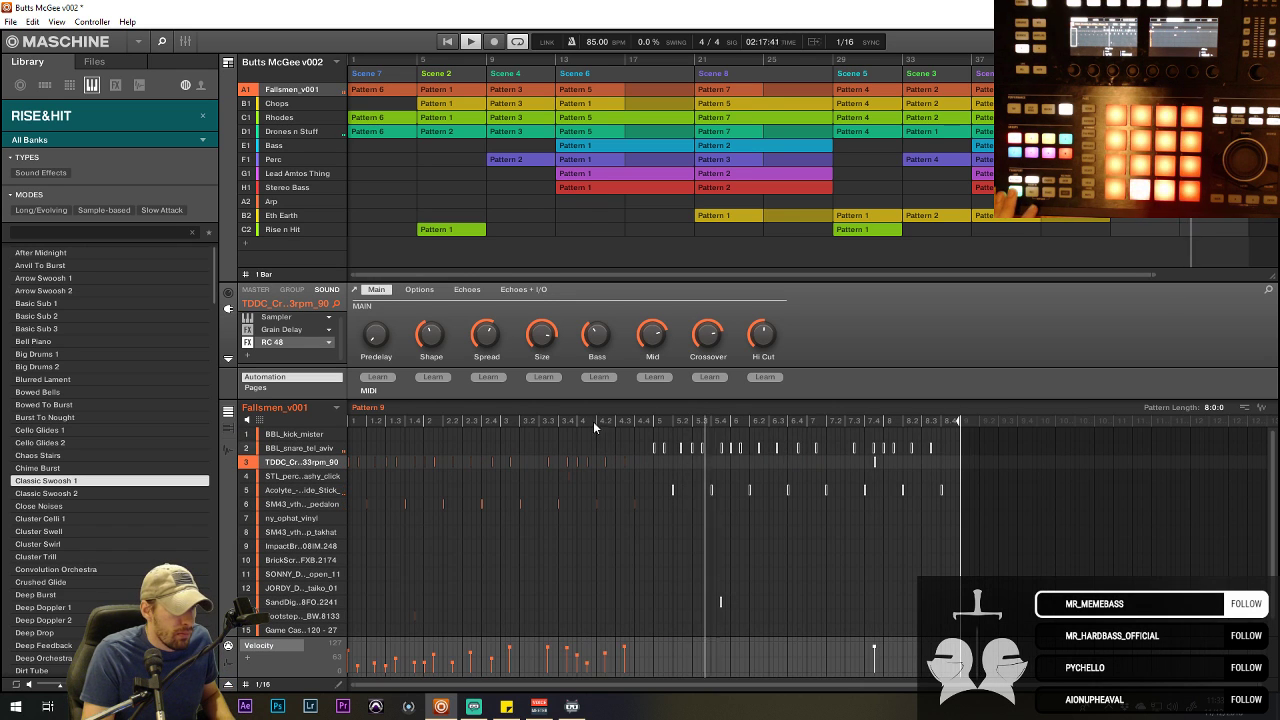
pyautogui.click(654, 448)
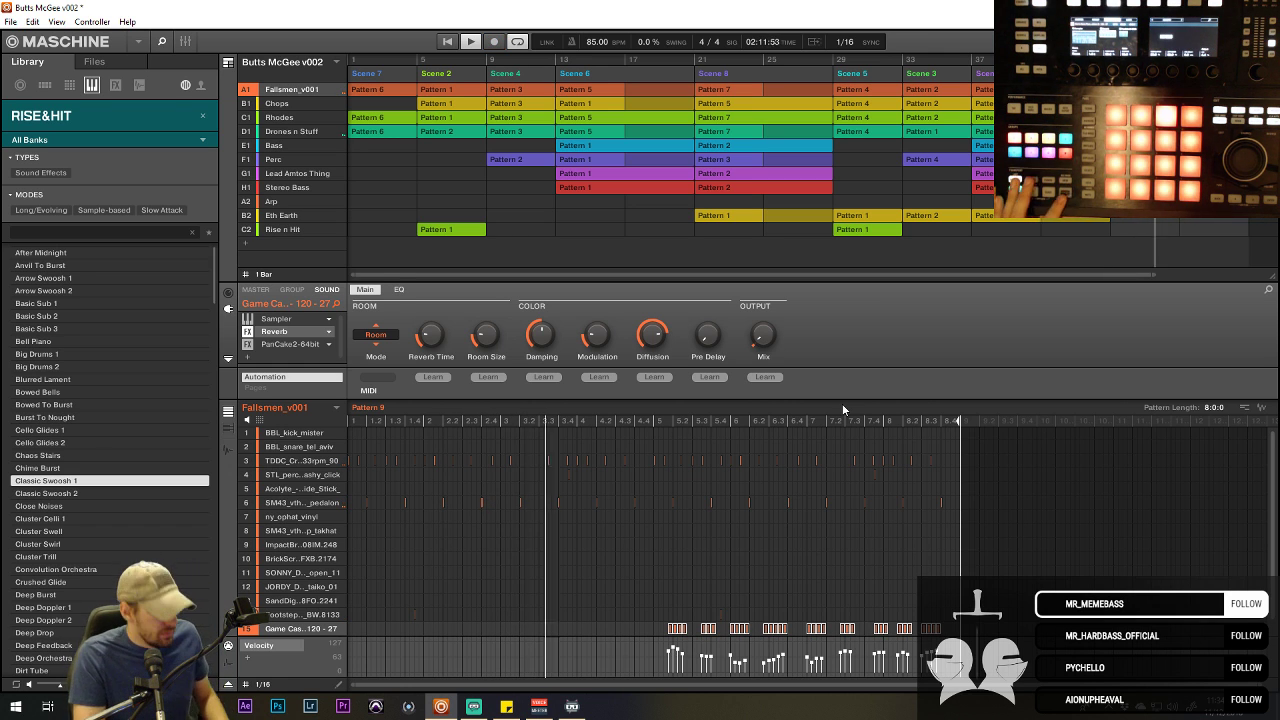
# - Place a short SCVNGR note at the start of Drones n Stuff Pattern 9
pyautogui.click(279, 104)
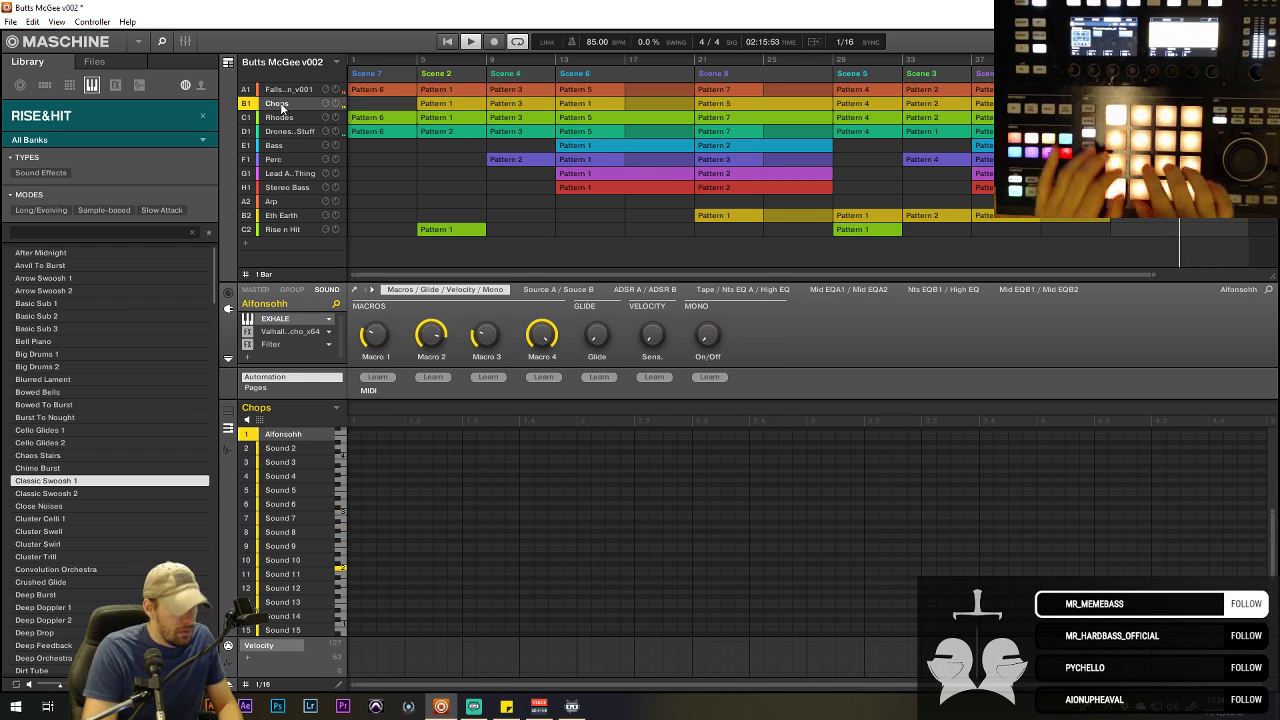
pyautogui.click(266, 132)
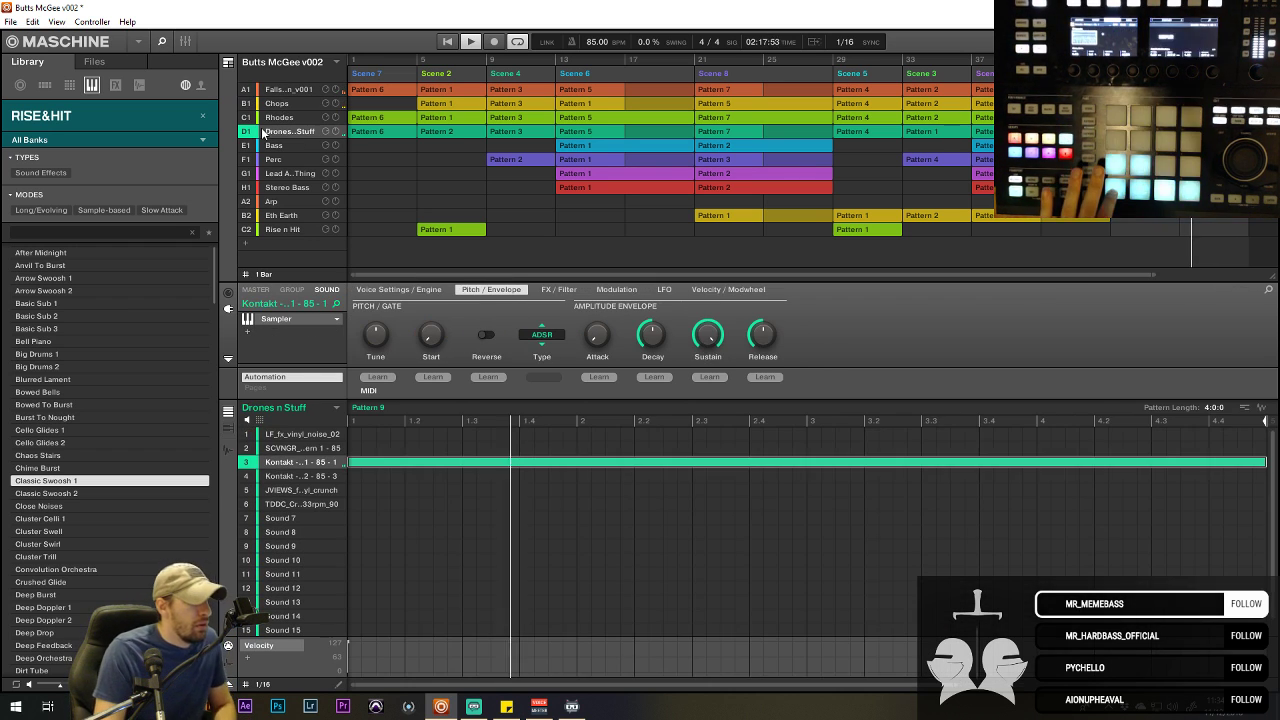
pyautogui.click(300, 450)
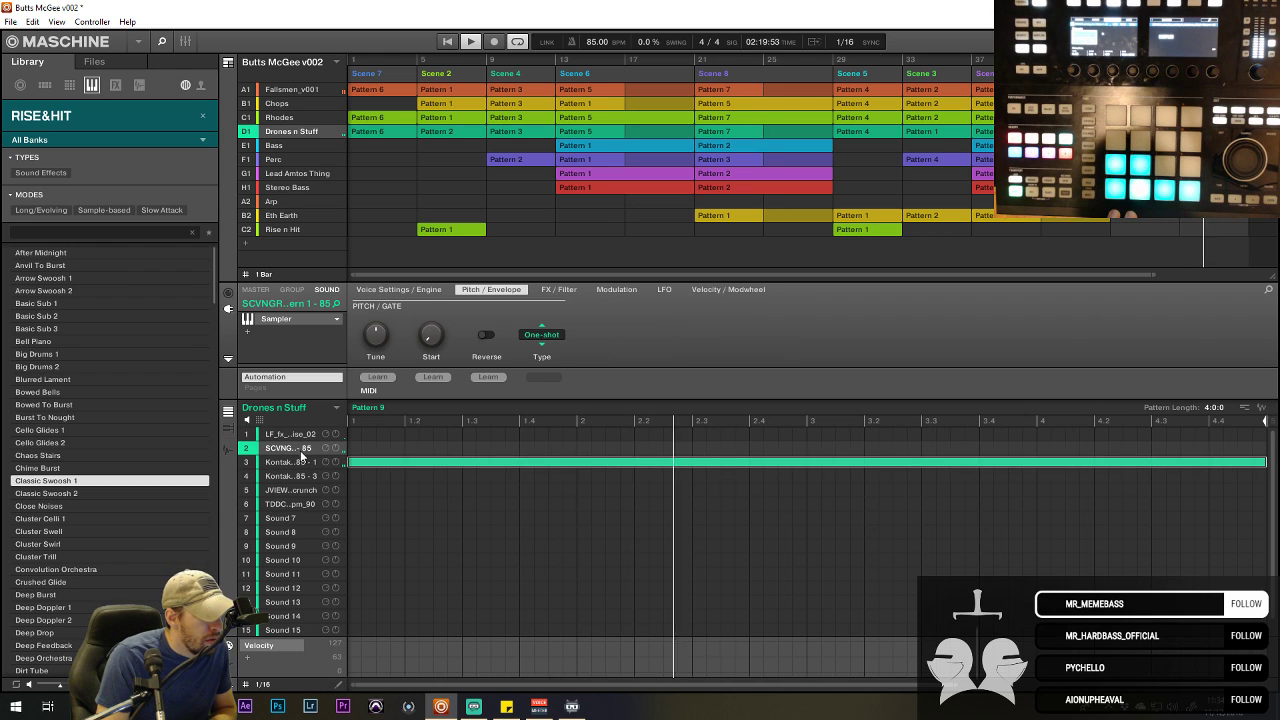
pyautogui.click(355, 452)
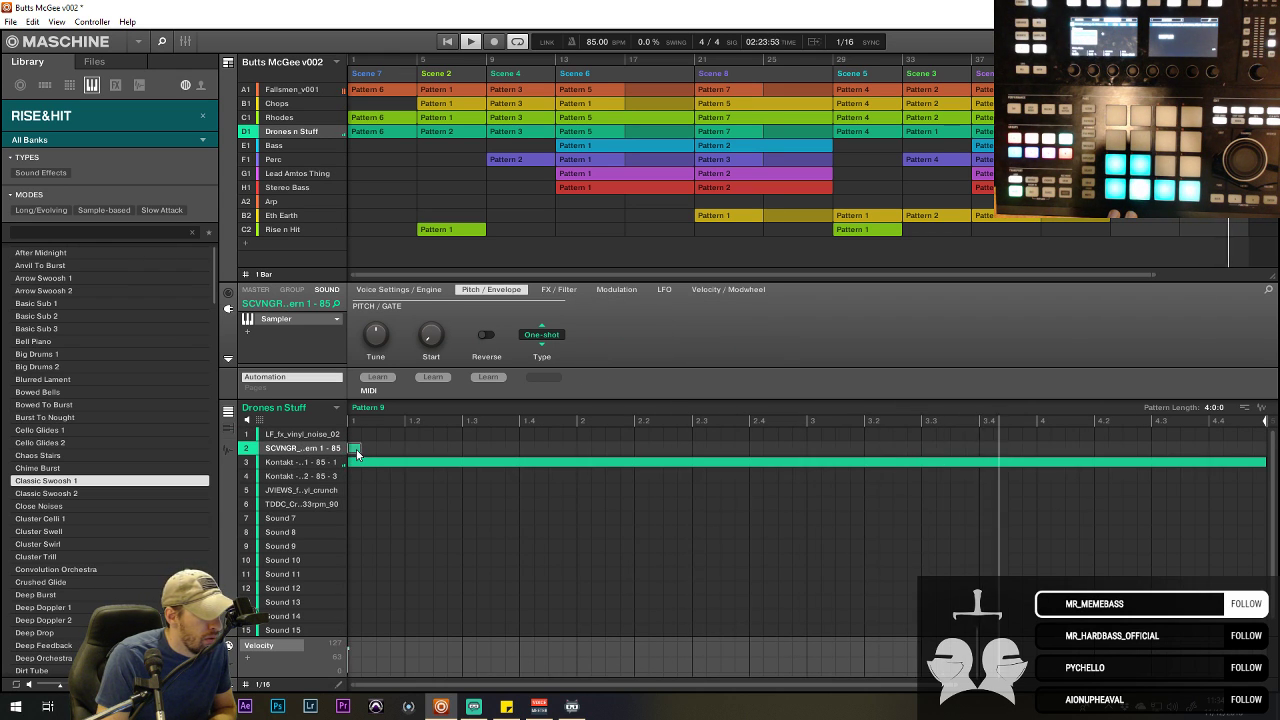
# - Audition the JVIEWS and TDDC sounds in Drones n Stuff, and try out the Perc, lead and Stereo Bass groups
pyautogui.click(303, 490)
pyautogui.click(302, 503)
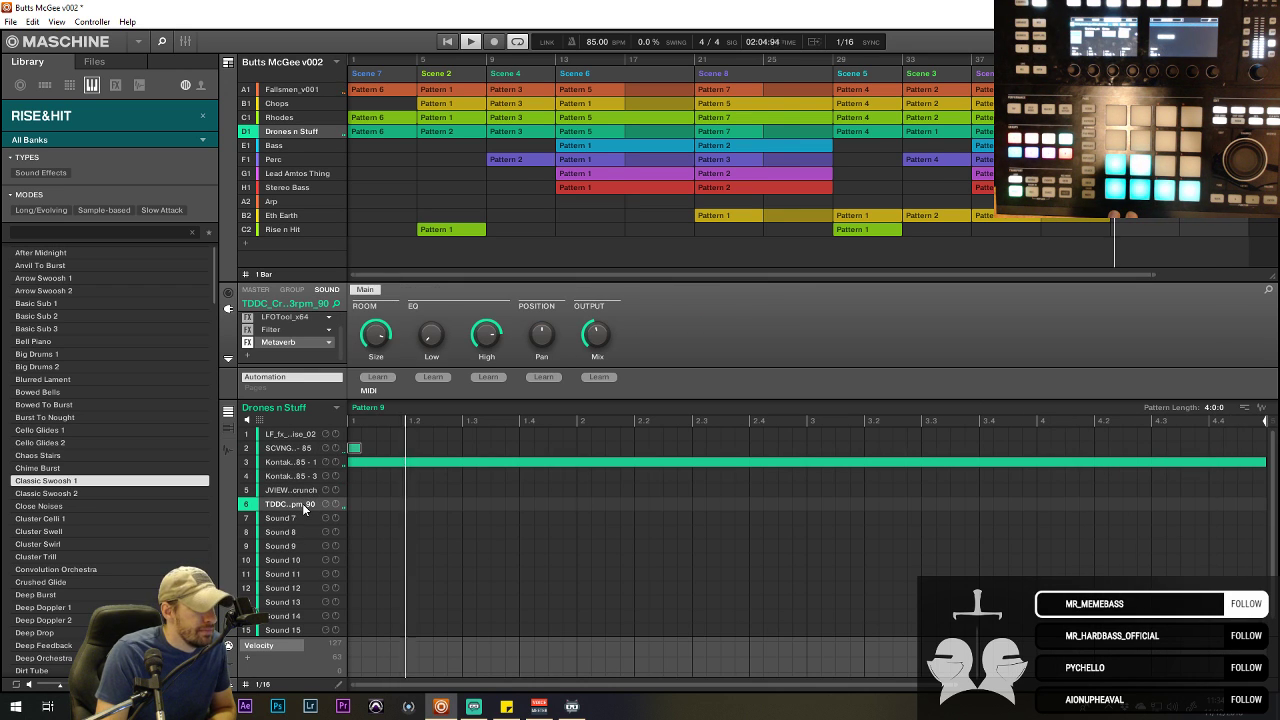
pyautogui.click(282, 159)
pyautogui.click(290, 175)
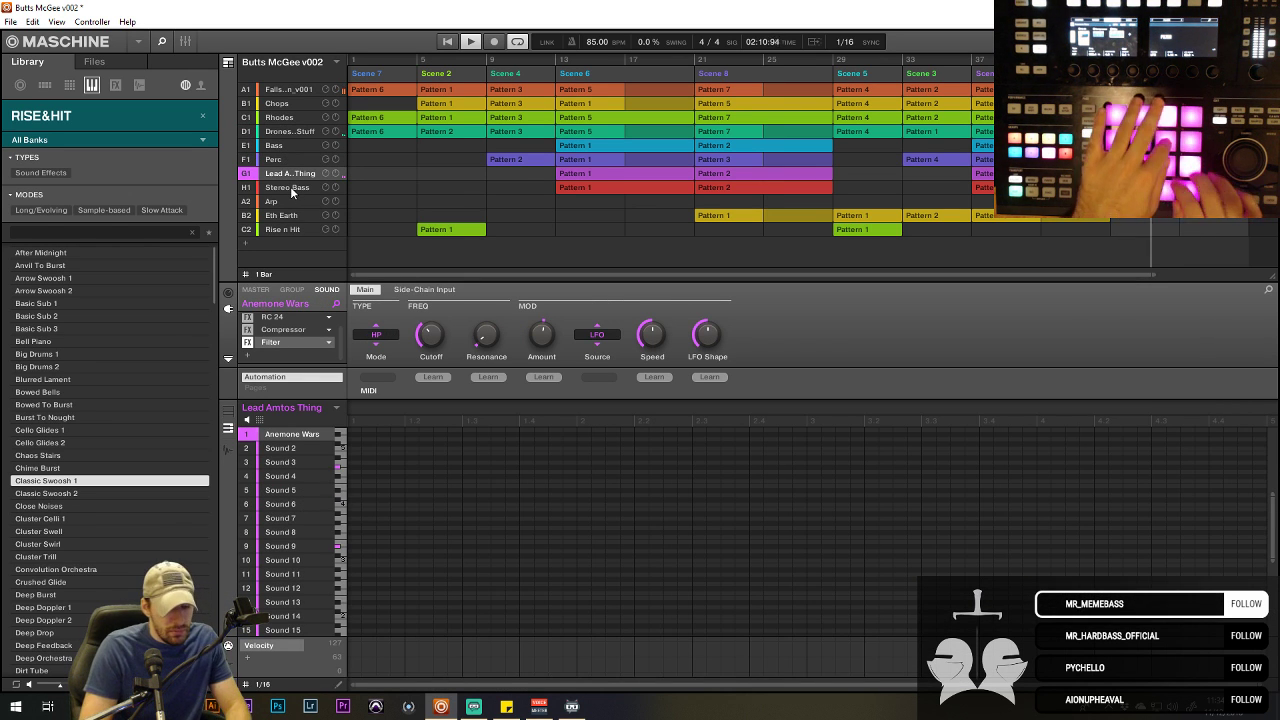
pyautogui.click(290, 188)
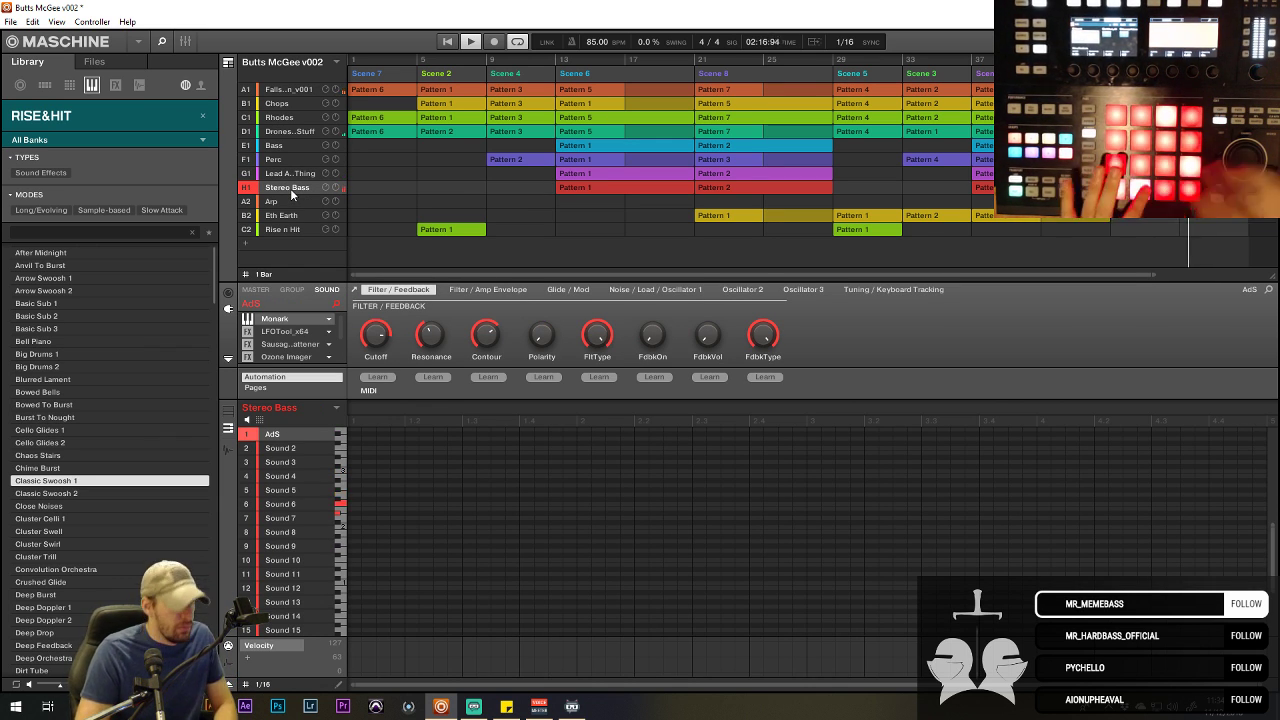
# - Record two-note stabs every two beats in the four-bar Arp Pattern 3 and adjust the timing of all stabs after the first
pyautogui.click(292, 201)
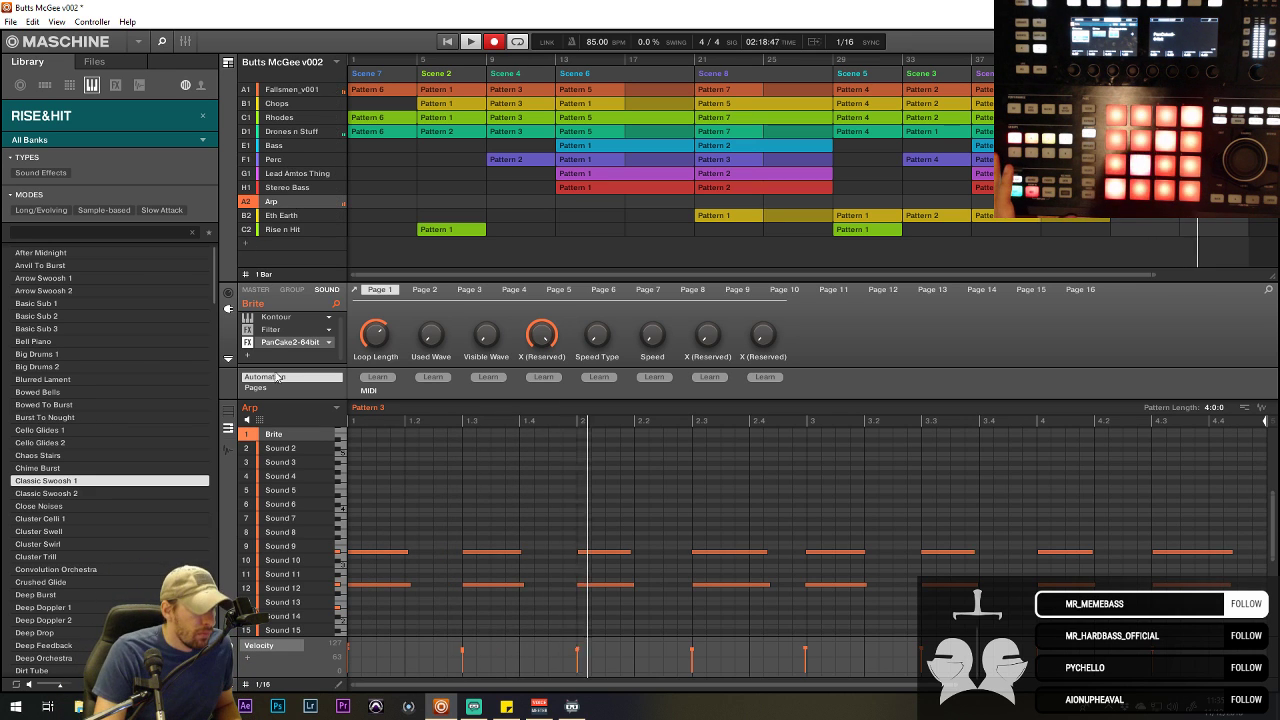
pyautogui.scroll(-5, 474, 512)
pyautogui.moveTo(474, 512); pyautogui.dragTo(1189, 551)
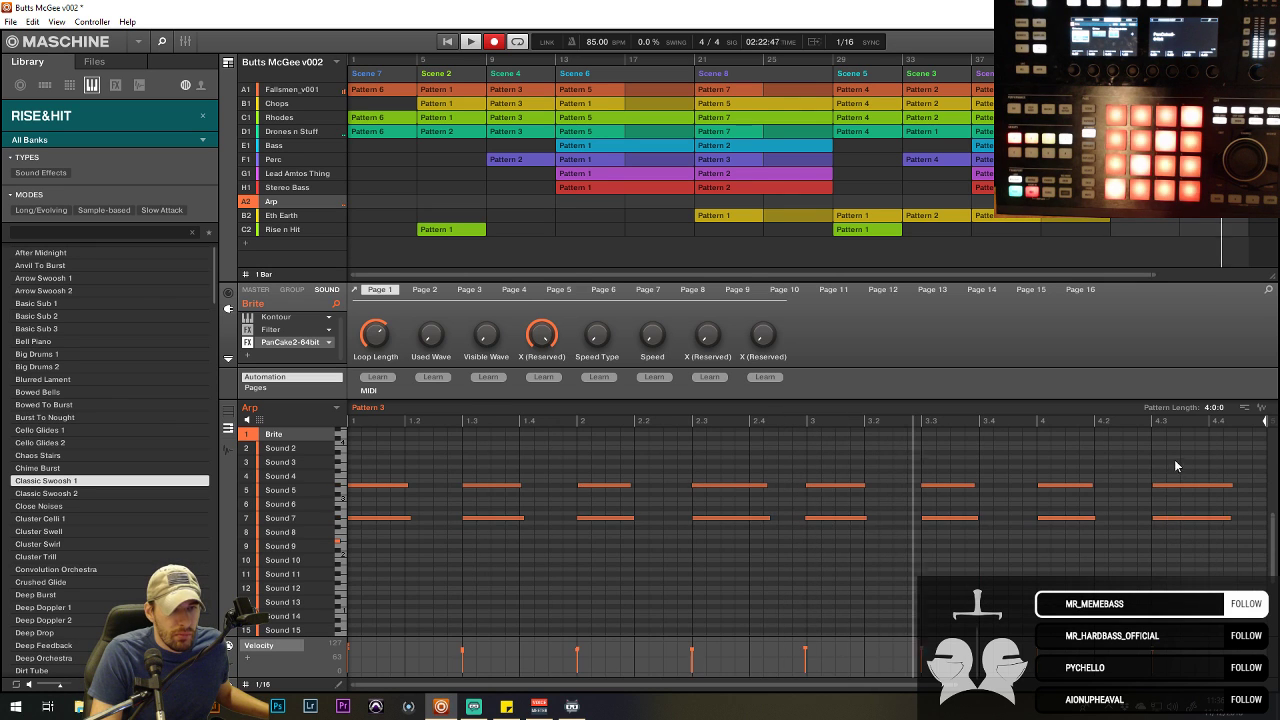
pyautogui.moveTo(1175, 465); pyautogui.dragTo(474, 524)
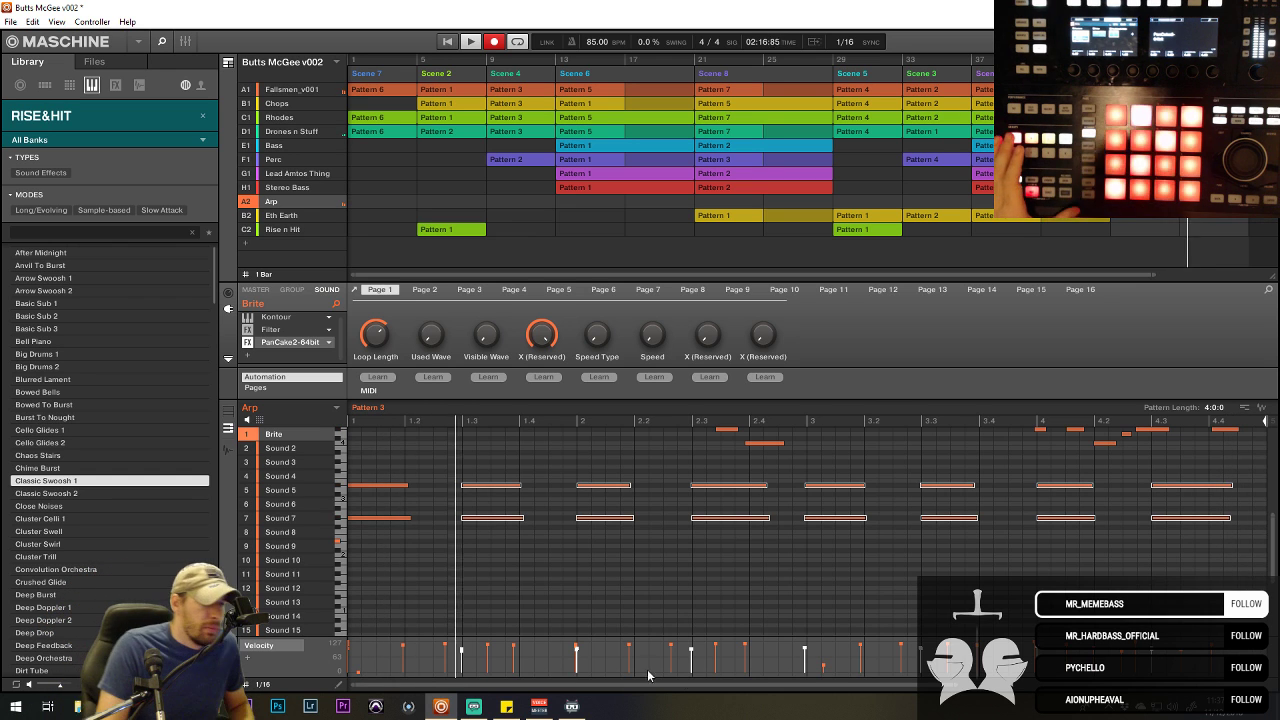
# - Record a melody above the stabs in Arp Pattern 3 and nudge its short note at the start of bar 2 slightly earlier
pyautogui.scroll(1, 1093, 511)
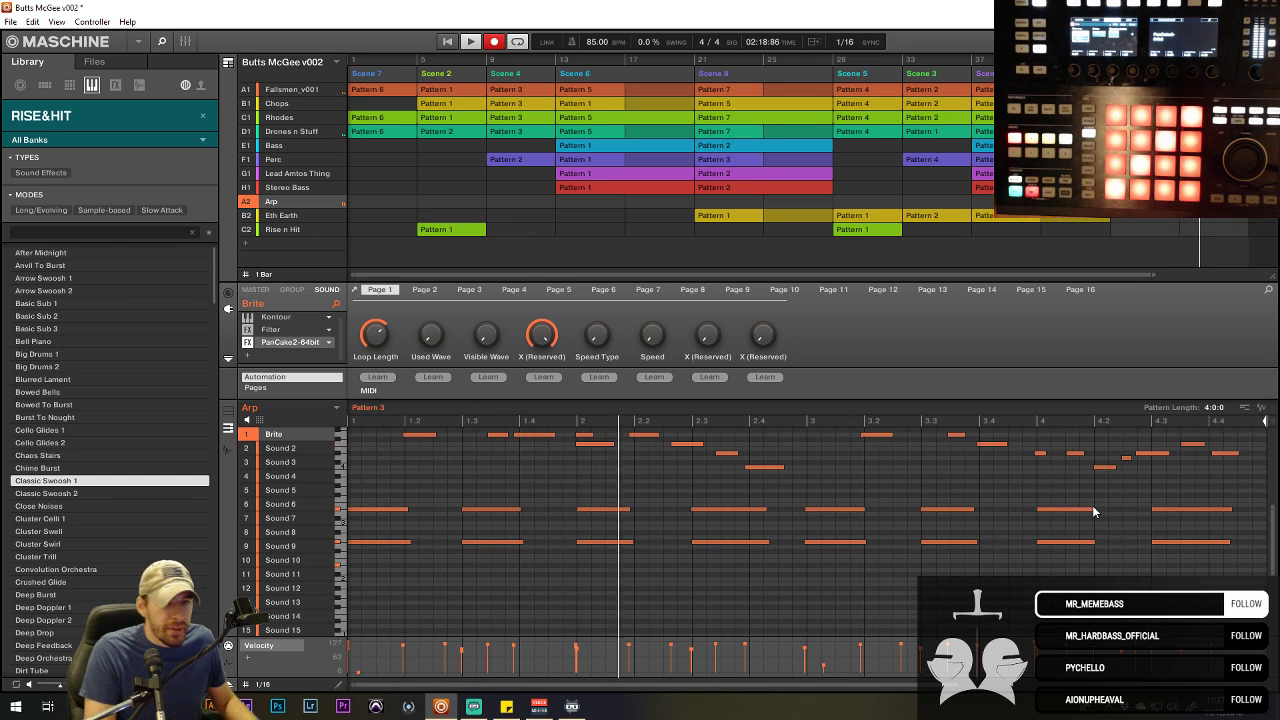
pyautogui.scroll(1, 1135, 483)
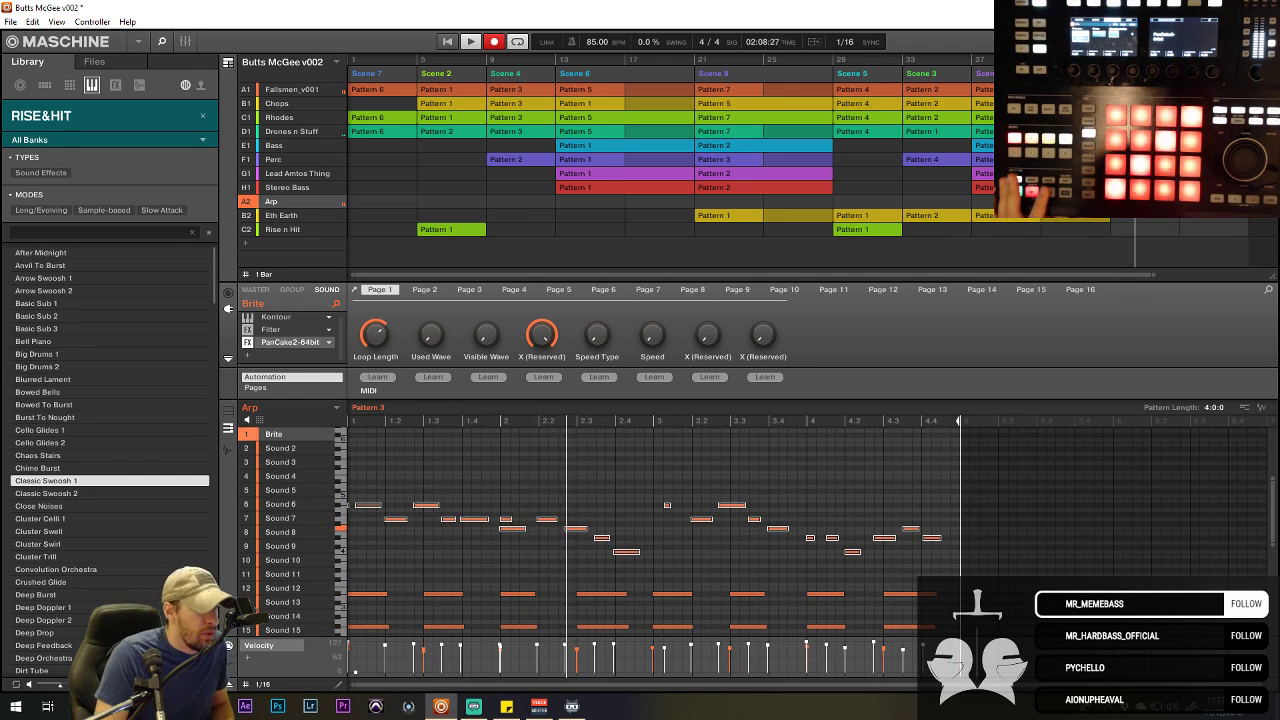
pyautogui.click(506, 520)
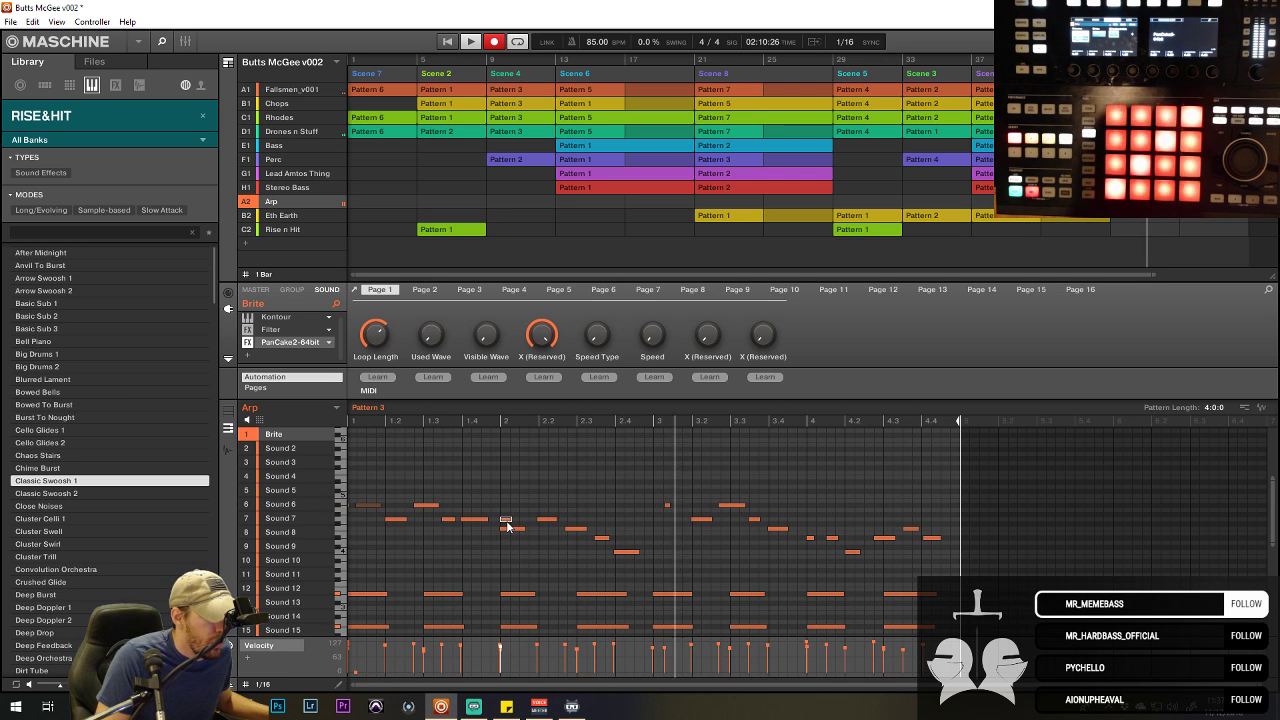
pyautogui.moveTo(506, 520); pyautogui.dragTo(503, 518)
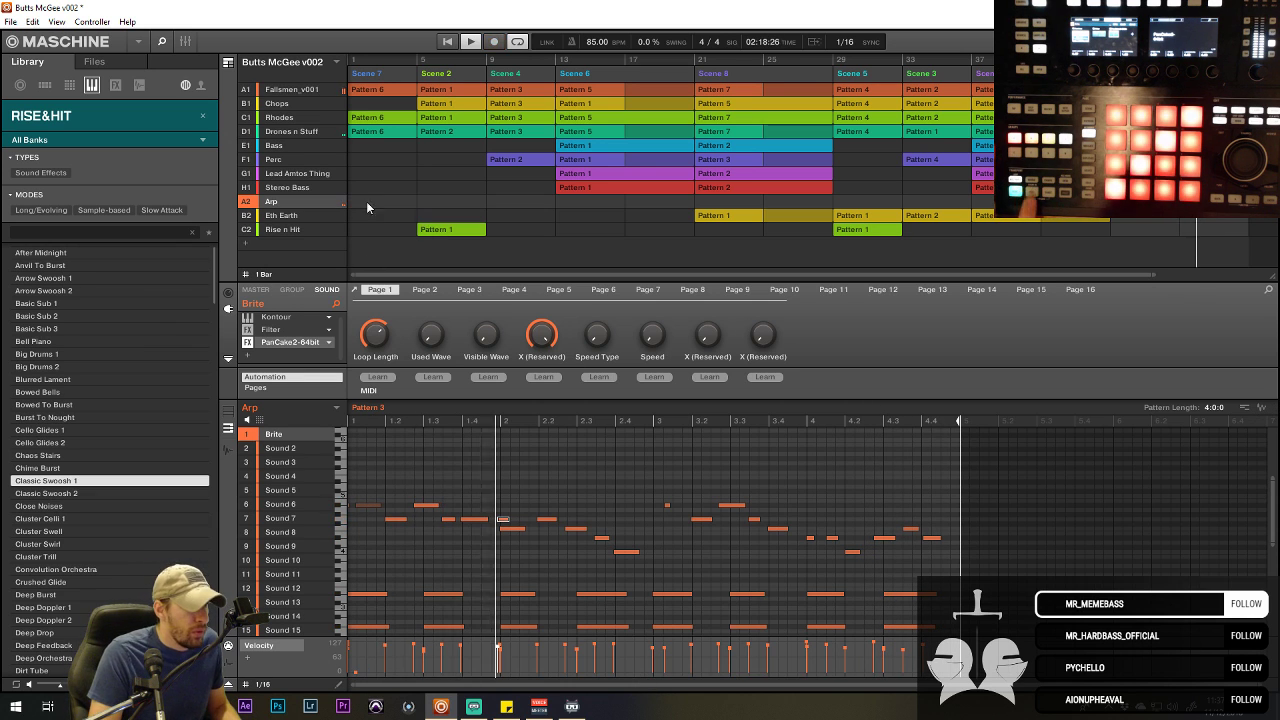
pyautogui.click(302, 187)
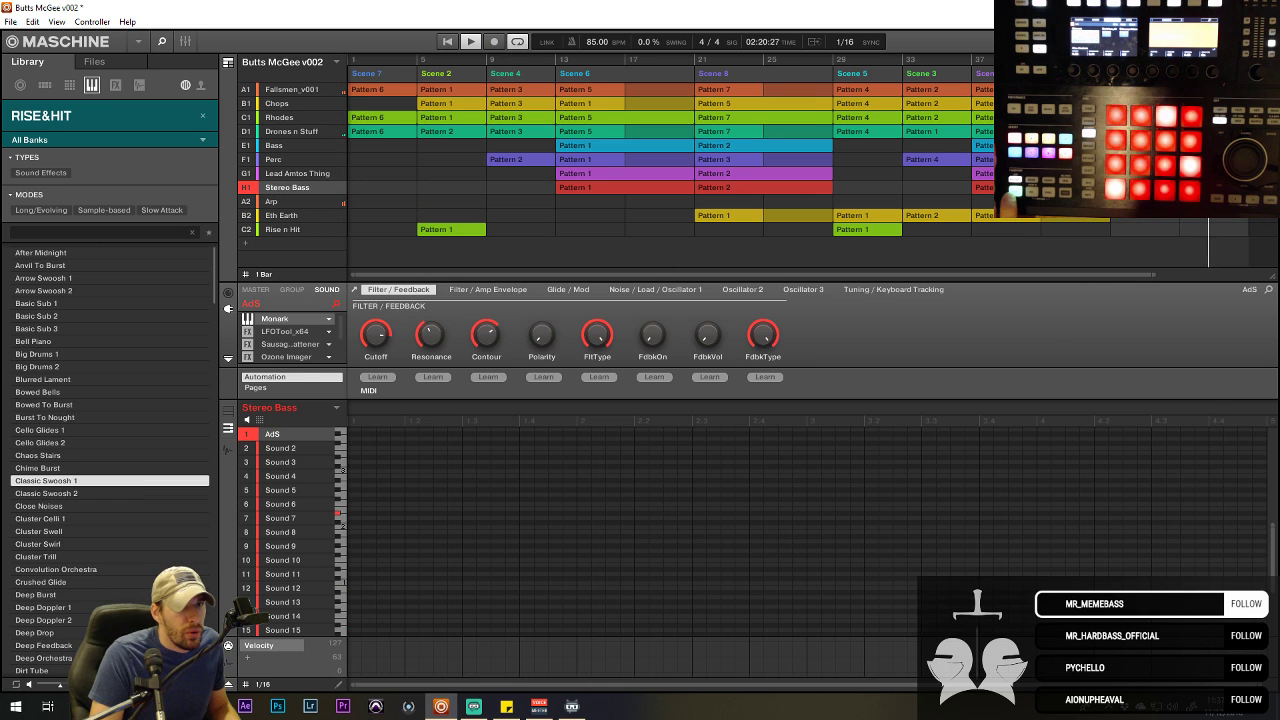
pyautogui.click(271, 201)
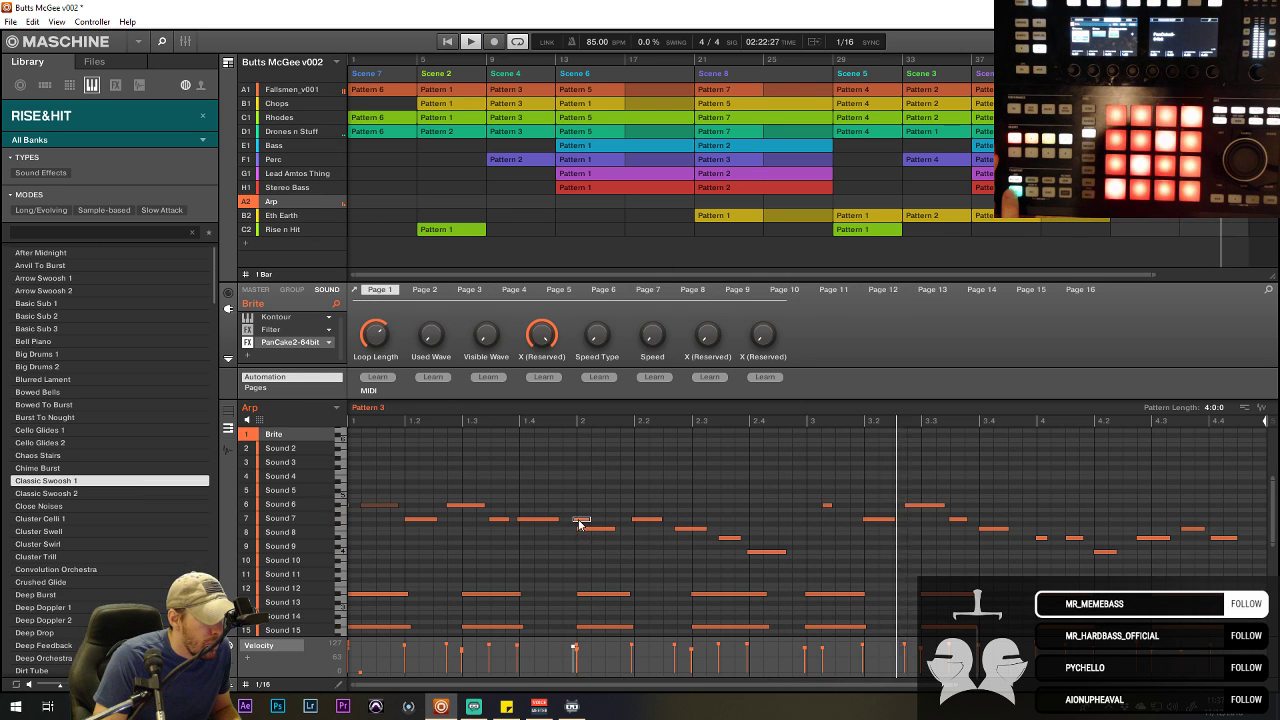
pyautogui.scroll(-3, 578, 522)
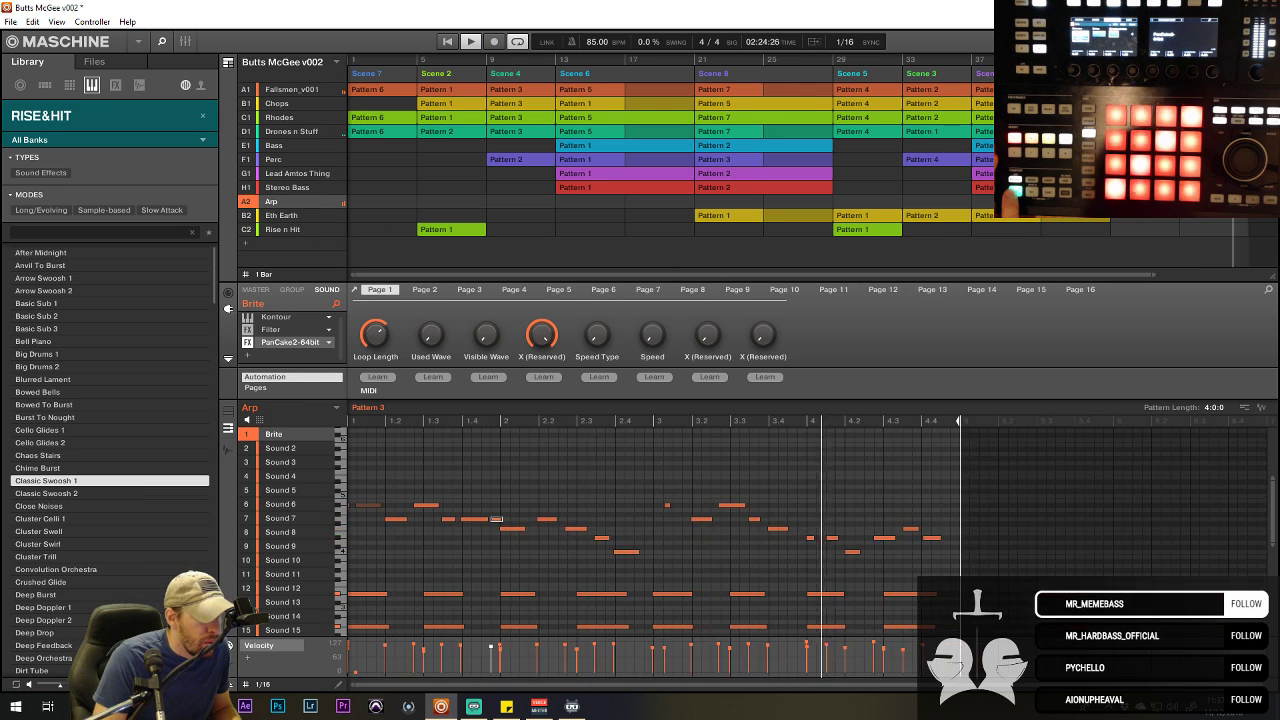
# - Record a four-bar bass line in Pattern 4 of the Bass group and start its second note slightly earlier
pyautogui.click(286, 190)
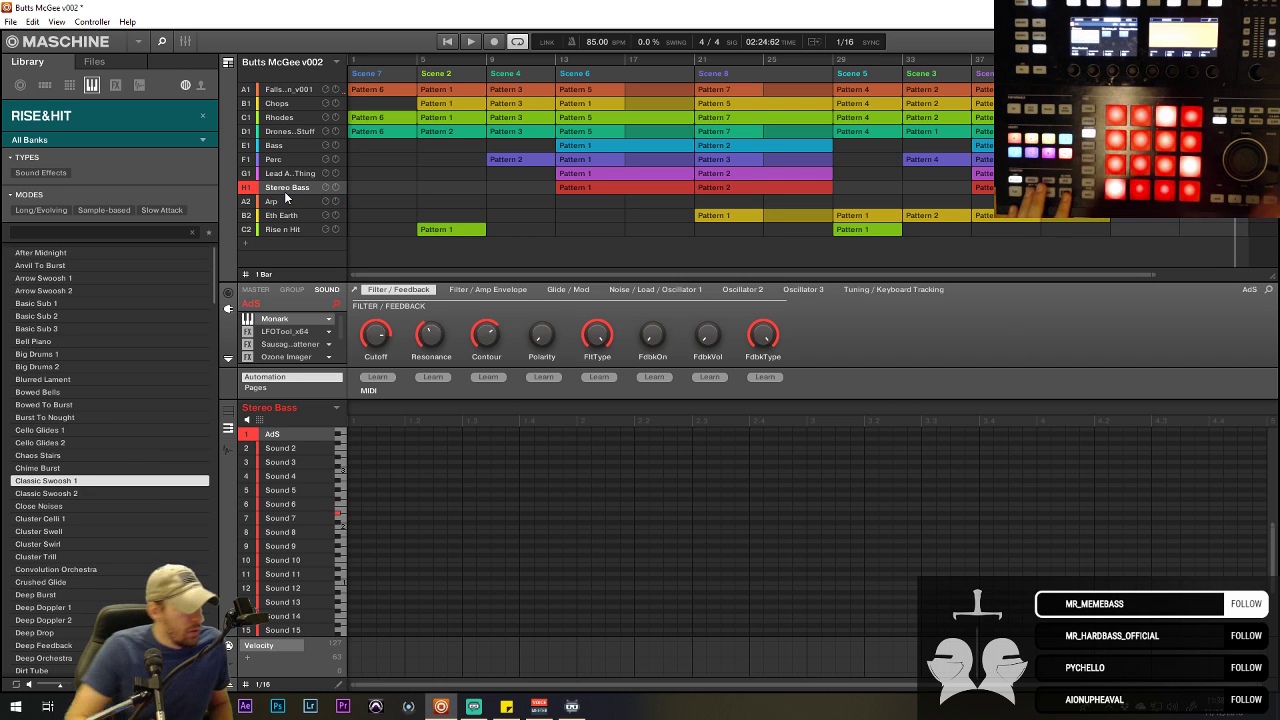
pyautogui.click(287, 150)
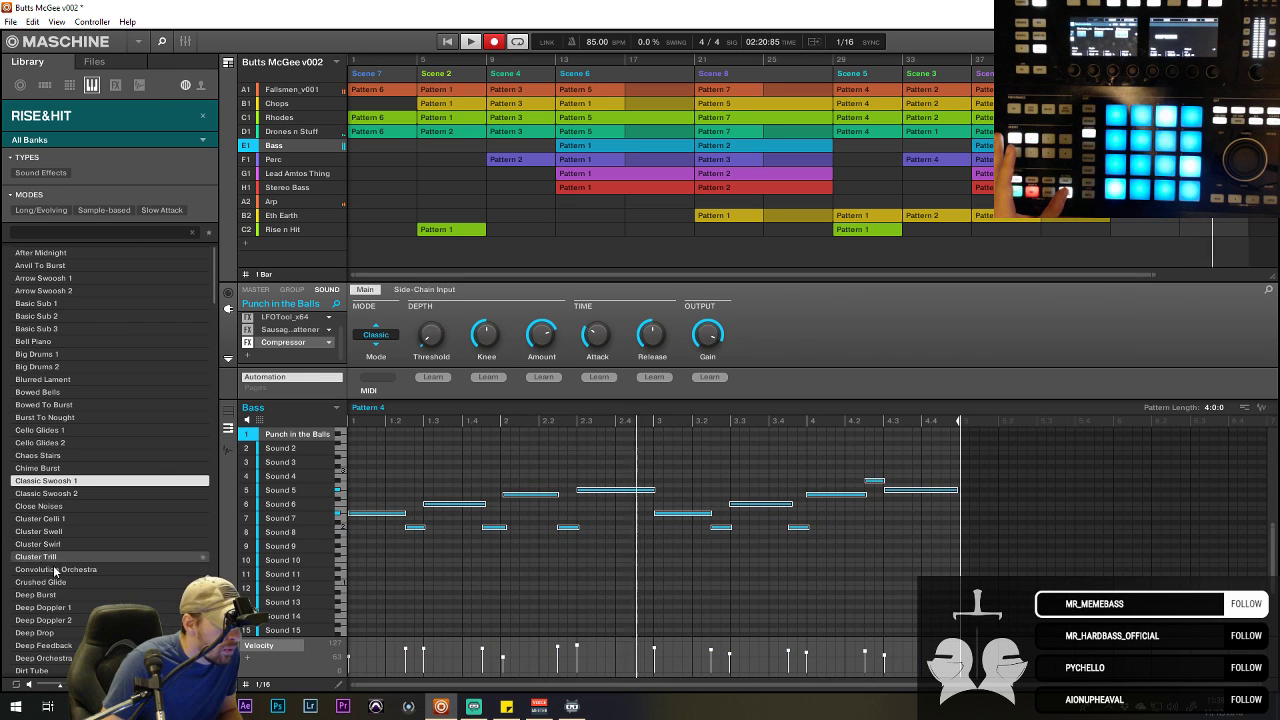
pyautogui.click(410, 540)
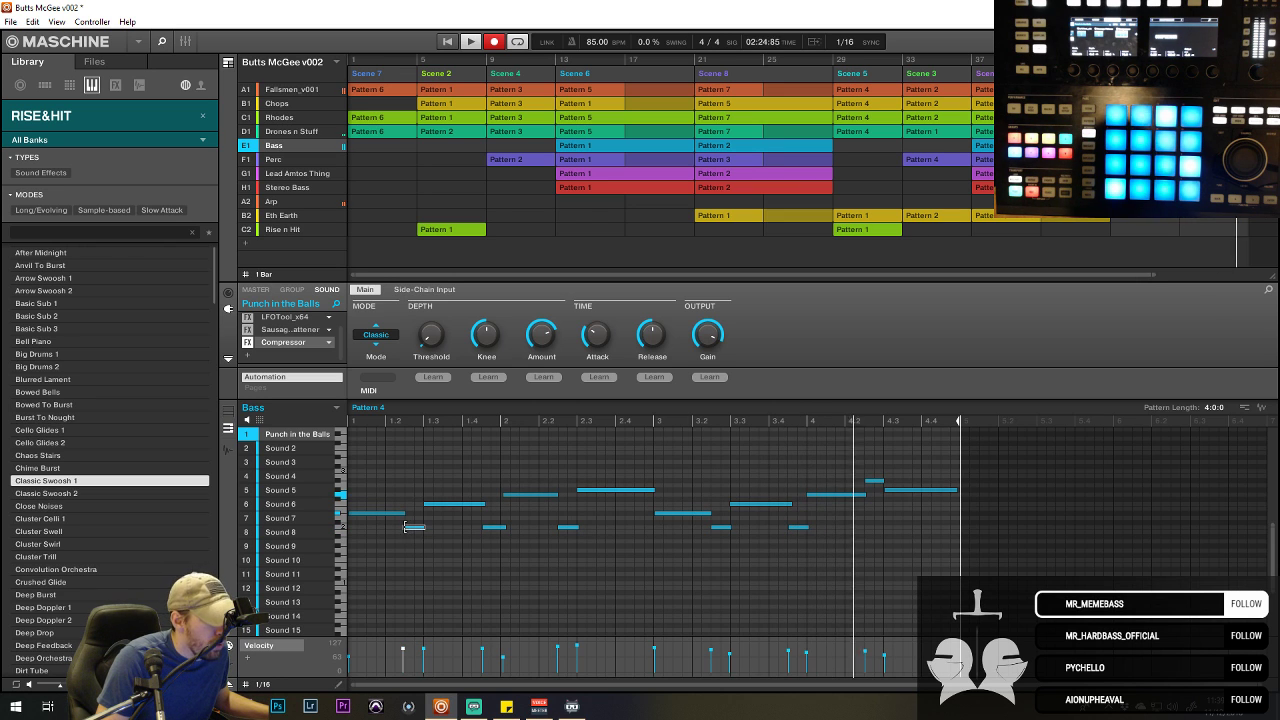
pyautogui.click(412, 528)
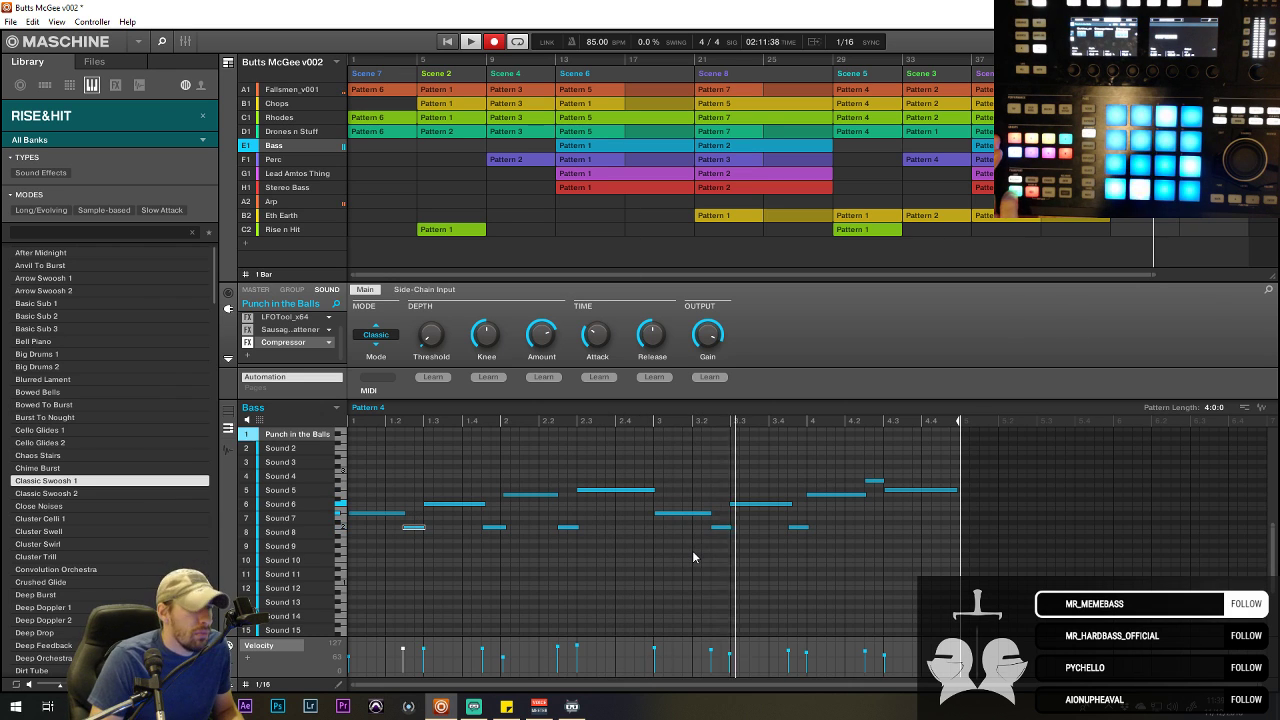
# - Delete the long last note at beat 4.3 of Bass Pattern 4
pyautogui.click(938, 482)
pyautogui.click(937, 489)
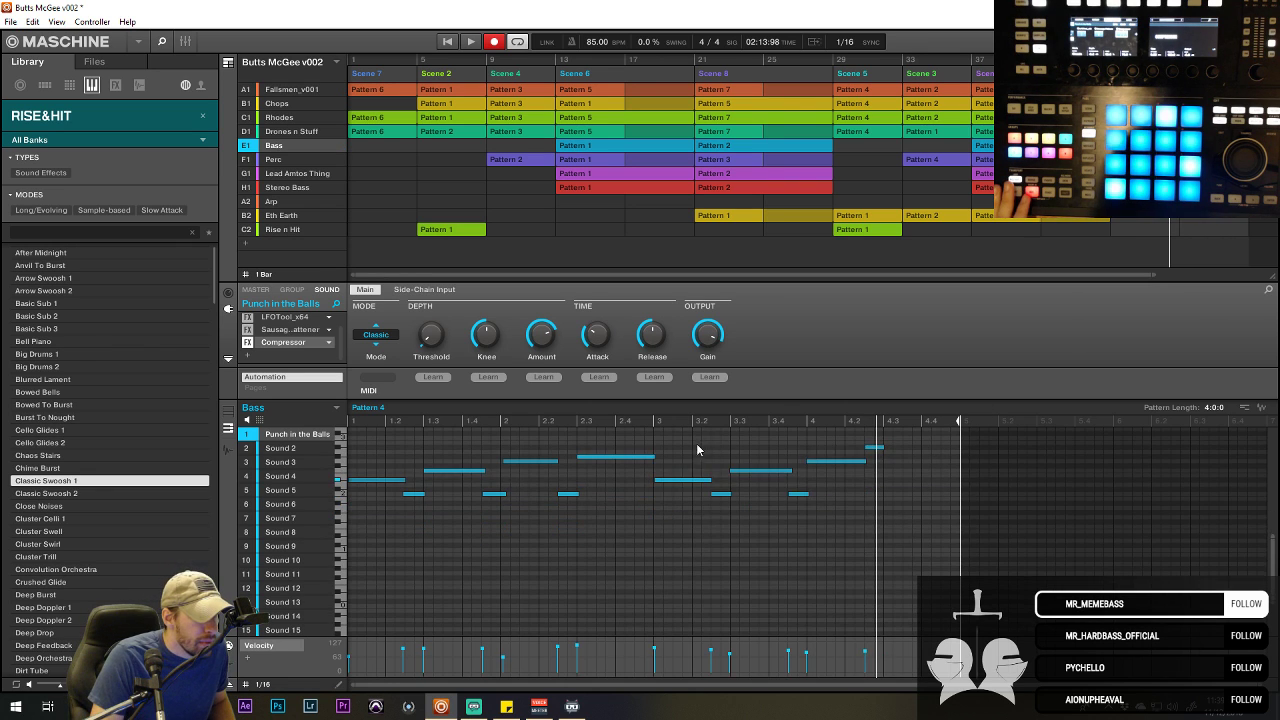
# - Move all notes from bar 3 onward in Bass Pattern 4 two beats later, starting at beat 3.3
pyautogui.scroll(-1, 697, 443)
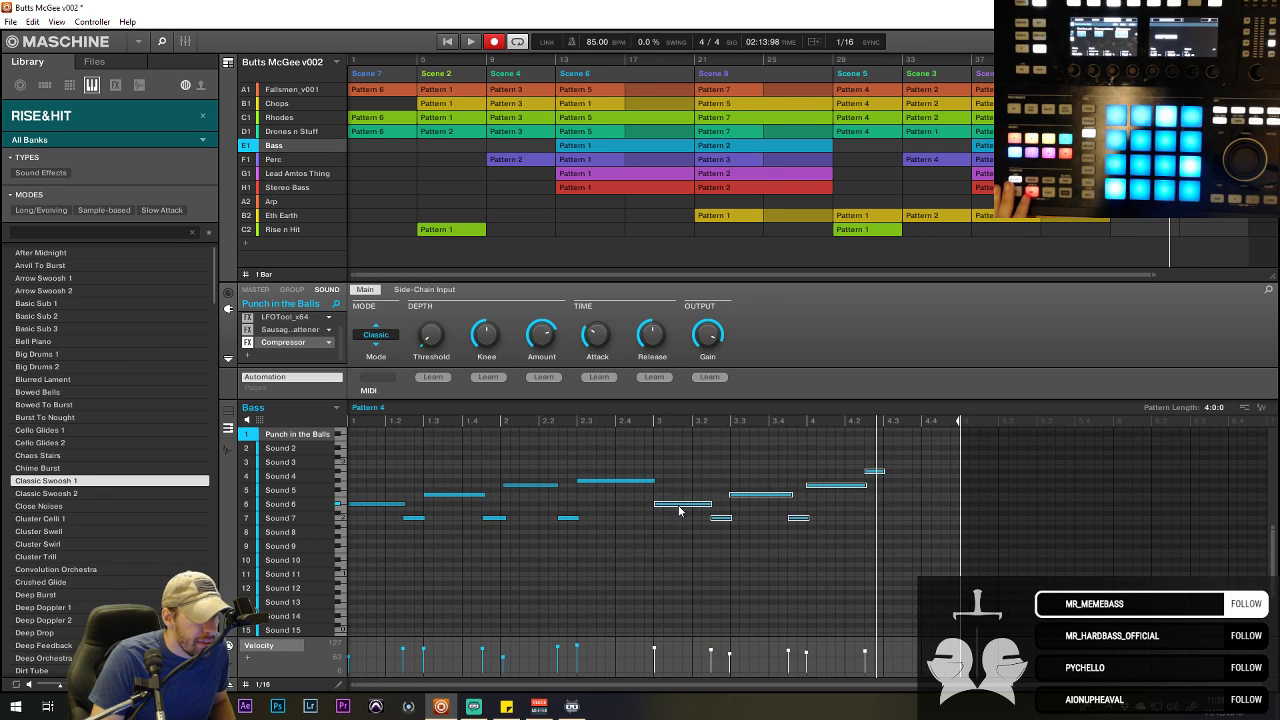
pyautogui.moveTo(679, 511); pyautogui.dragTo(760, 508)
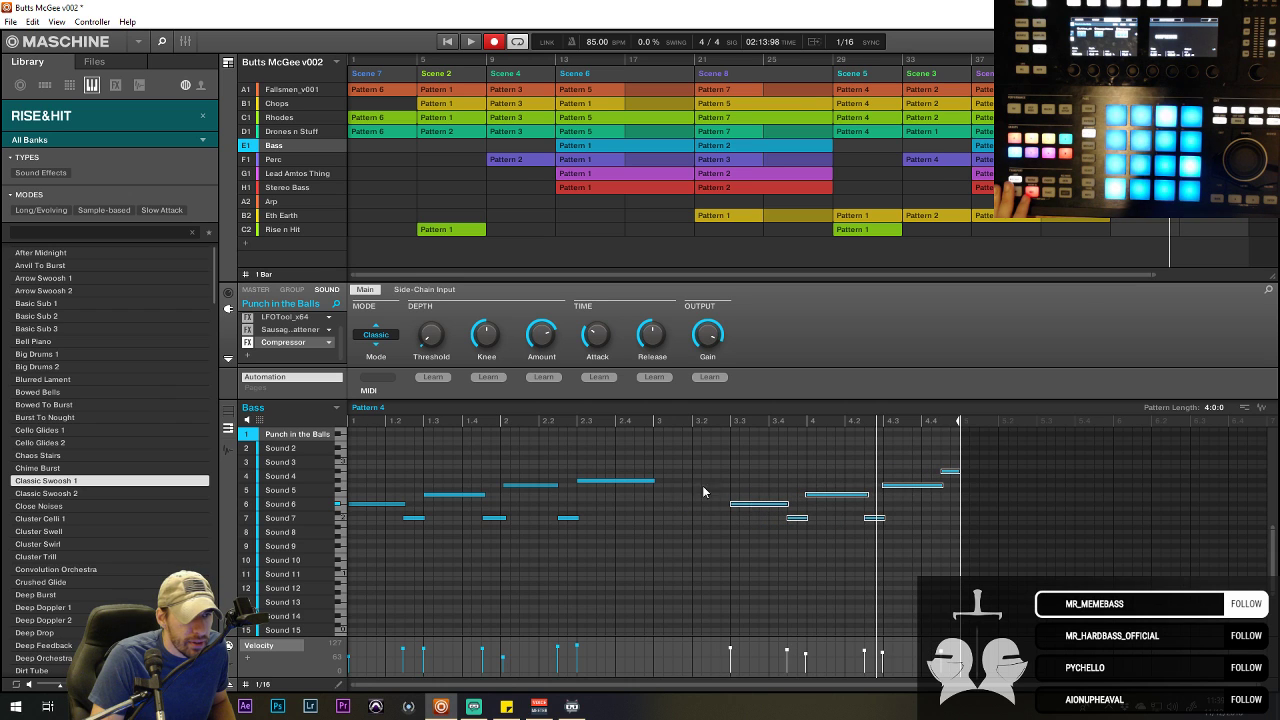
pyautogui.click(650, 480)
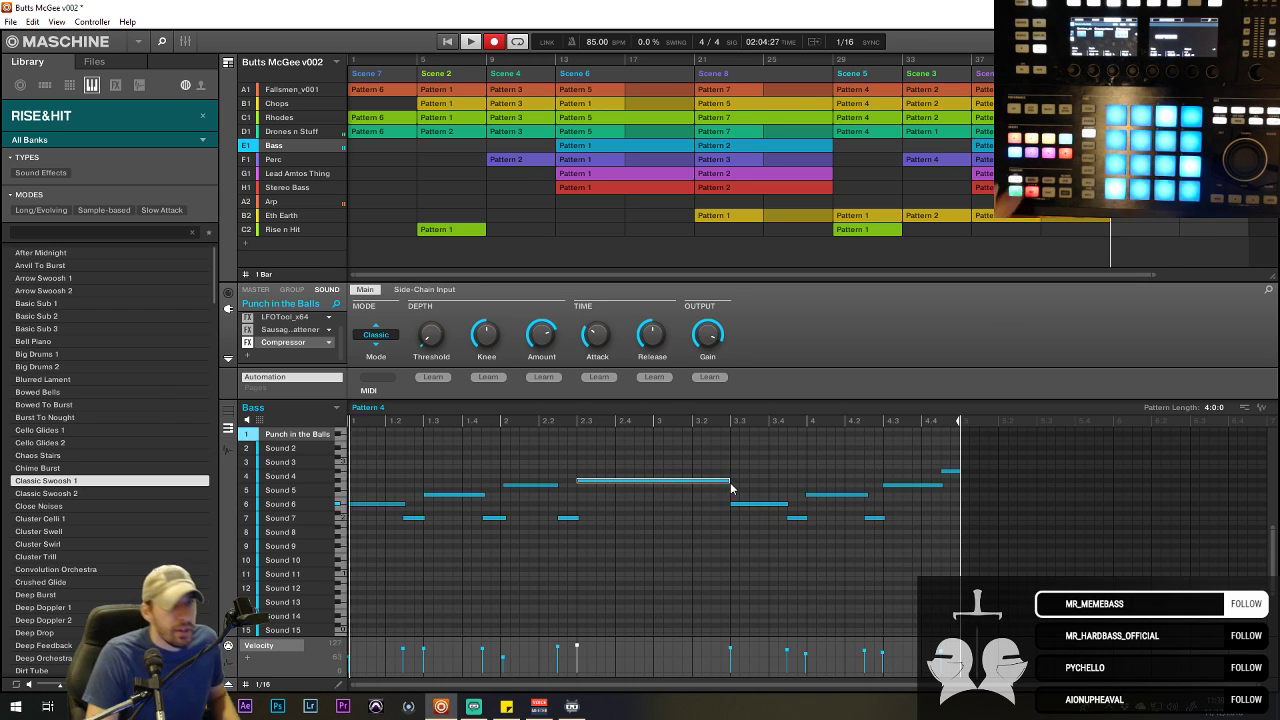
pyautogui.press('space')
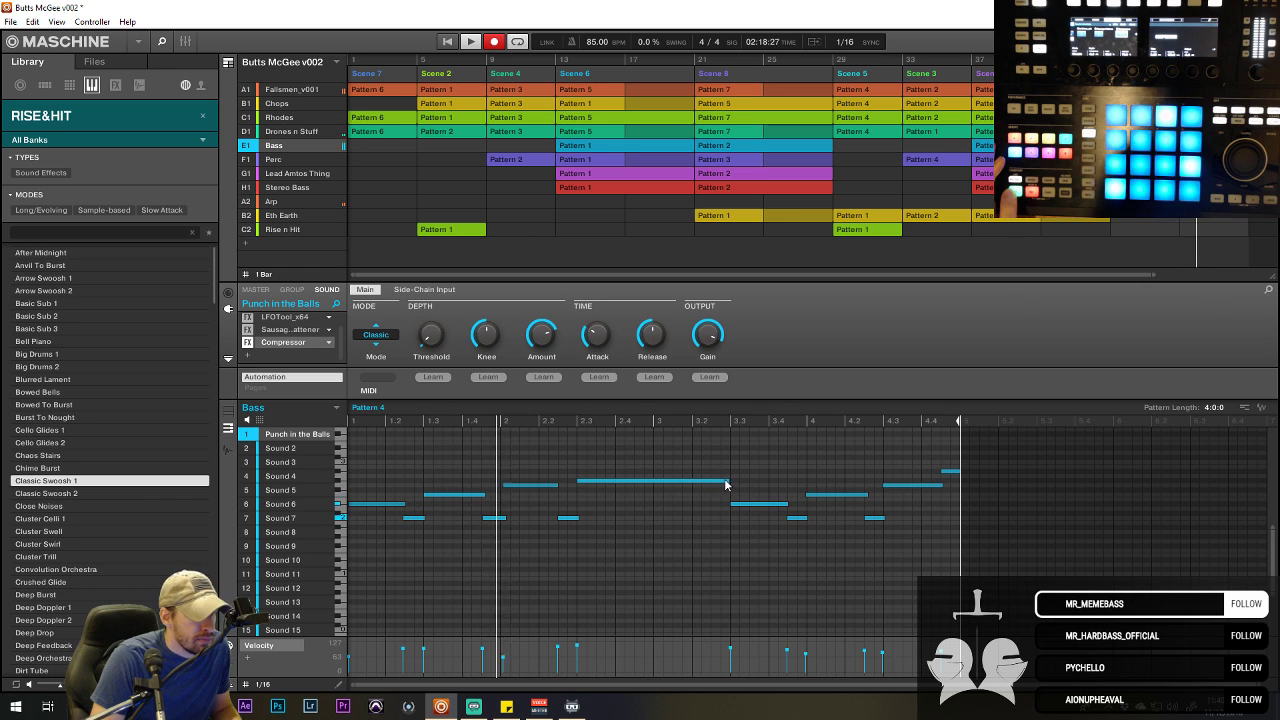
pyautogui.moveTo(729, 481); pyautogui.dragTo(653, 484)
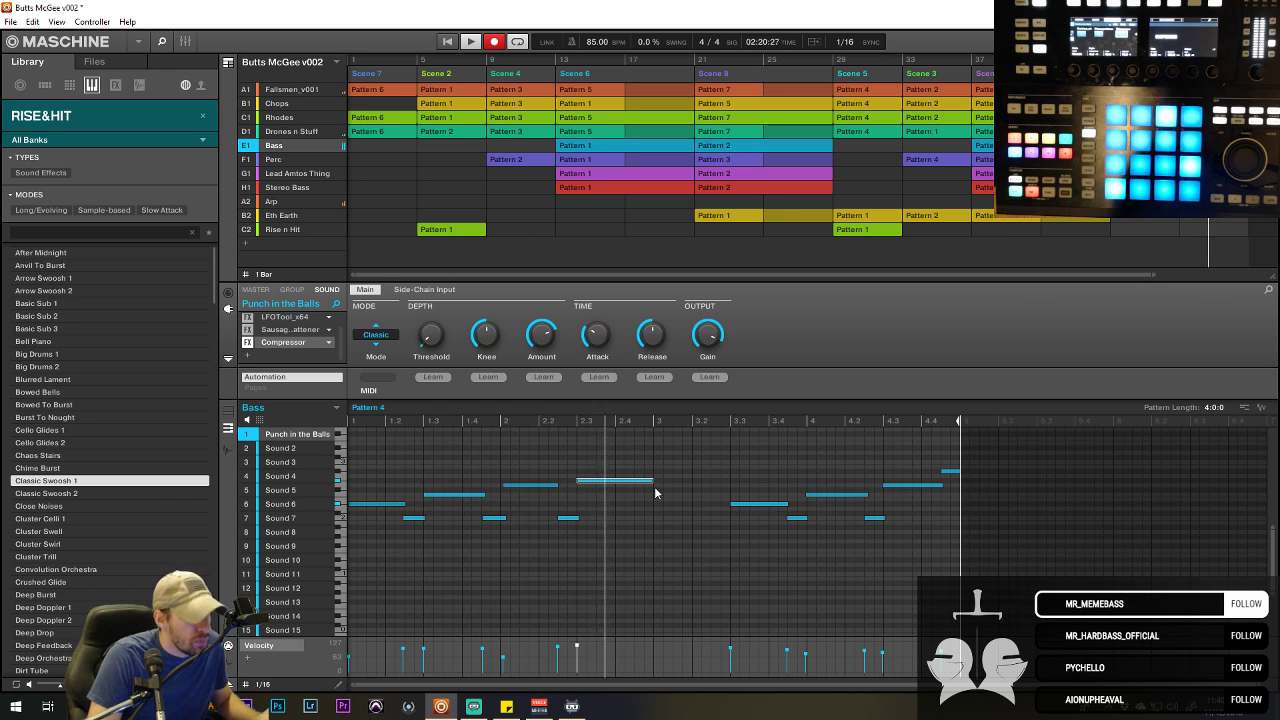
# - Fill the gap from bar 3 to beat 3.3 in Bass Pattern 4 with copies of the opening note and the short low note after it
pyautogui.doubleClick(395, 506)
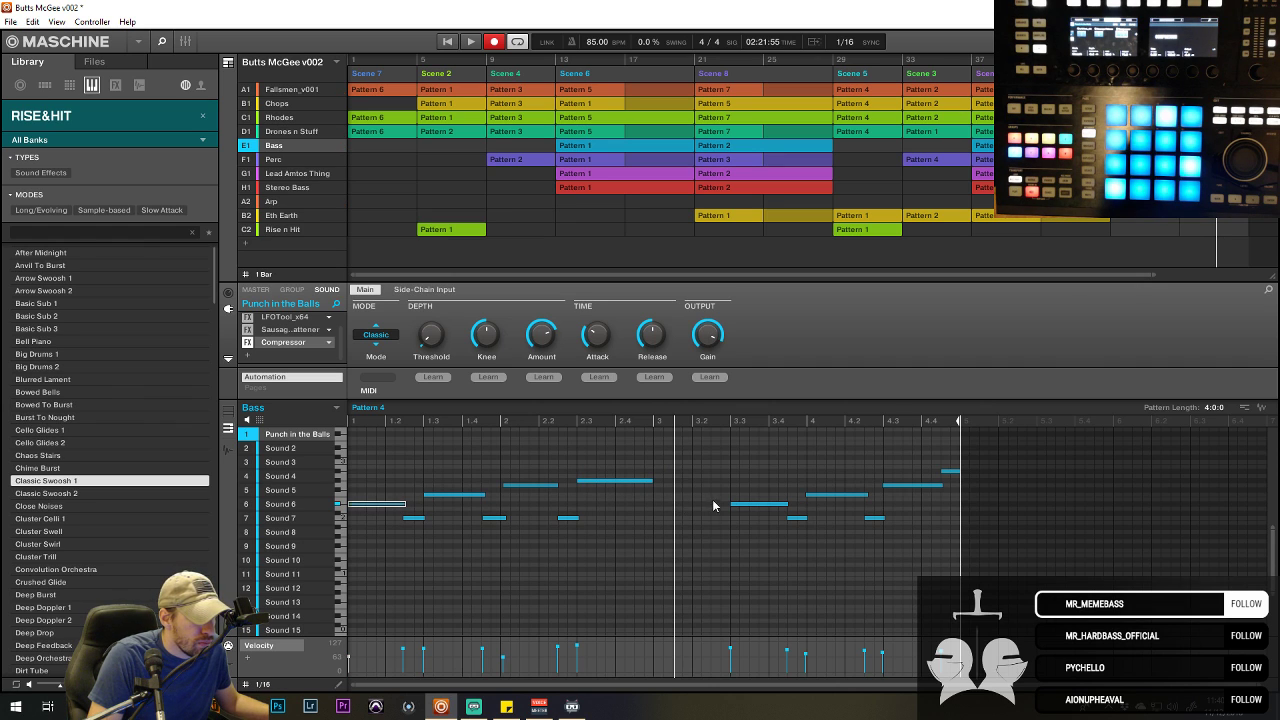
pyautogui.click(752, 505)
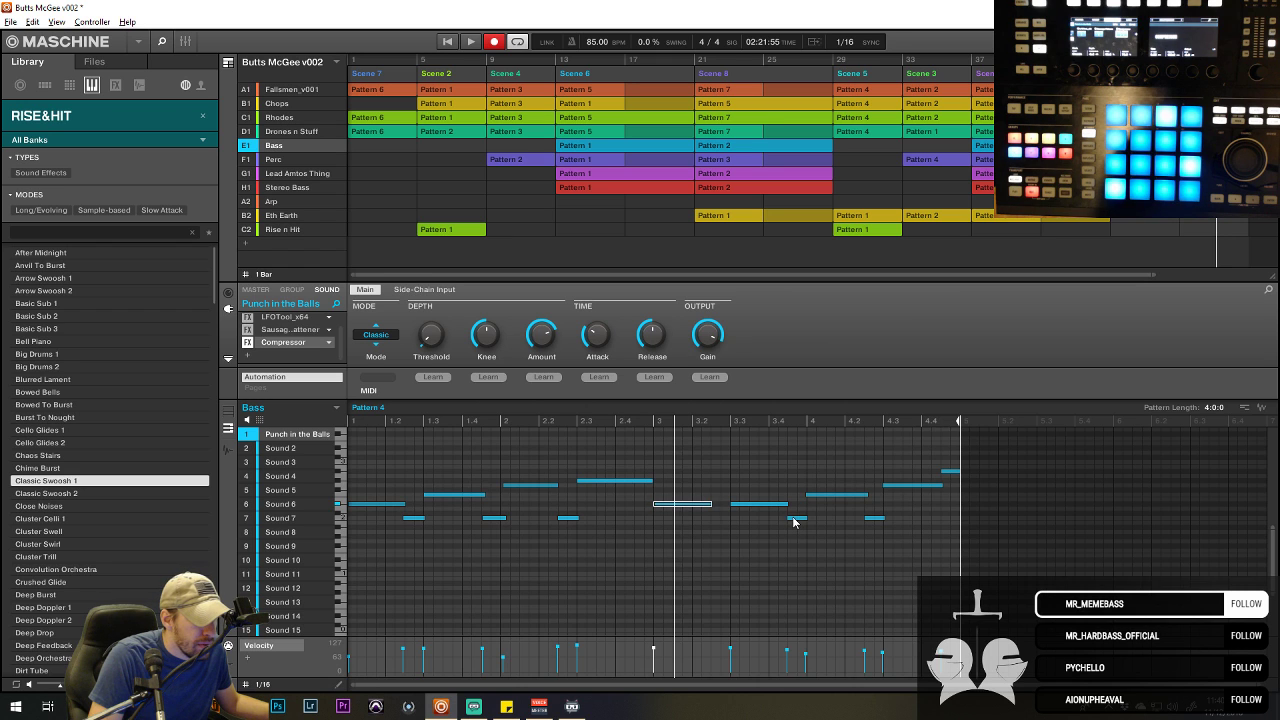
pyautogui.doubleClick(721, 519)
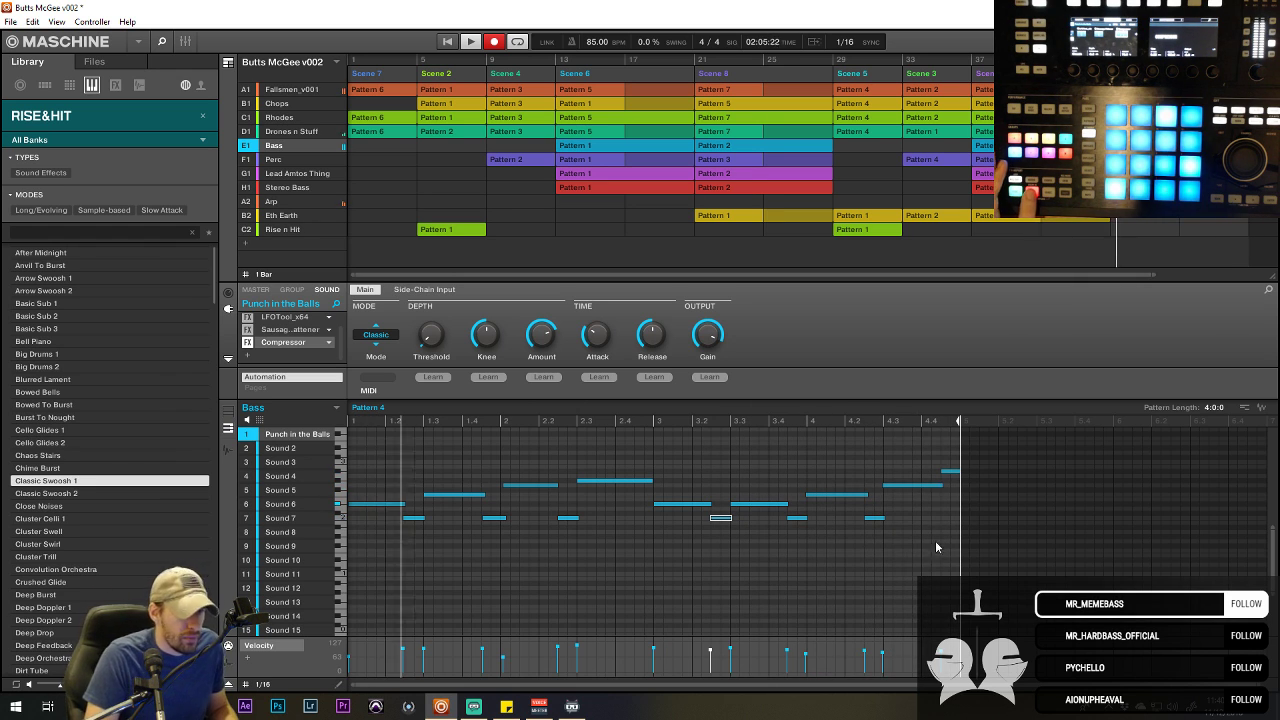
# - Copy the entire bass line from Bass Pattern 4 into Pattern 4 of the Stereo Bass group, starting at bar 5
pyautogui.click(967, 463)
pyautogui.moveTo(967, 463); pyautogui.dragTo(360, 568)
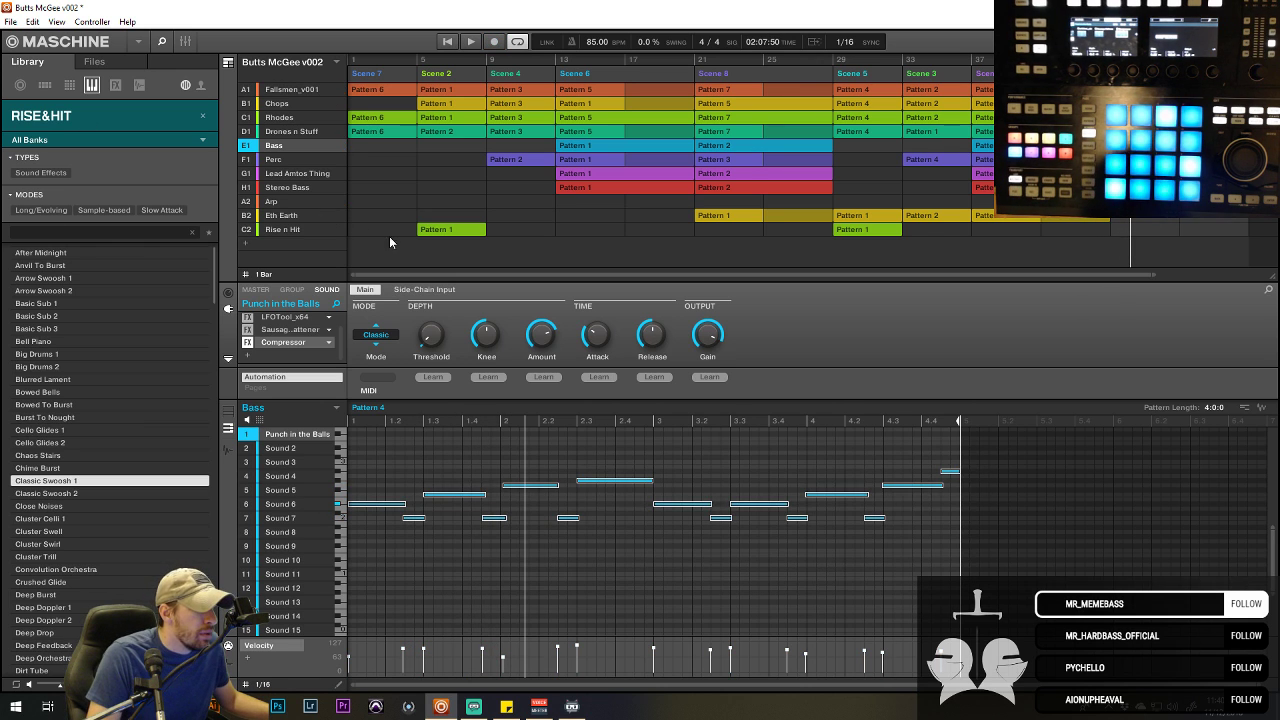
pyautogui.click(292, 188)
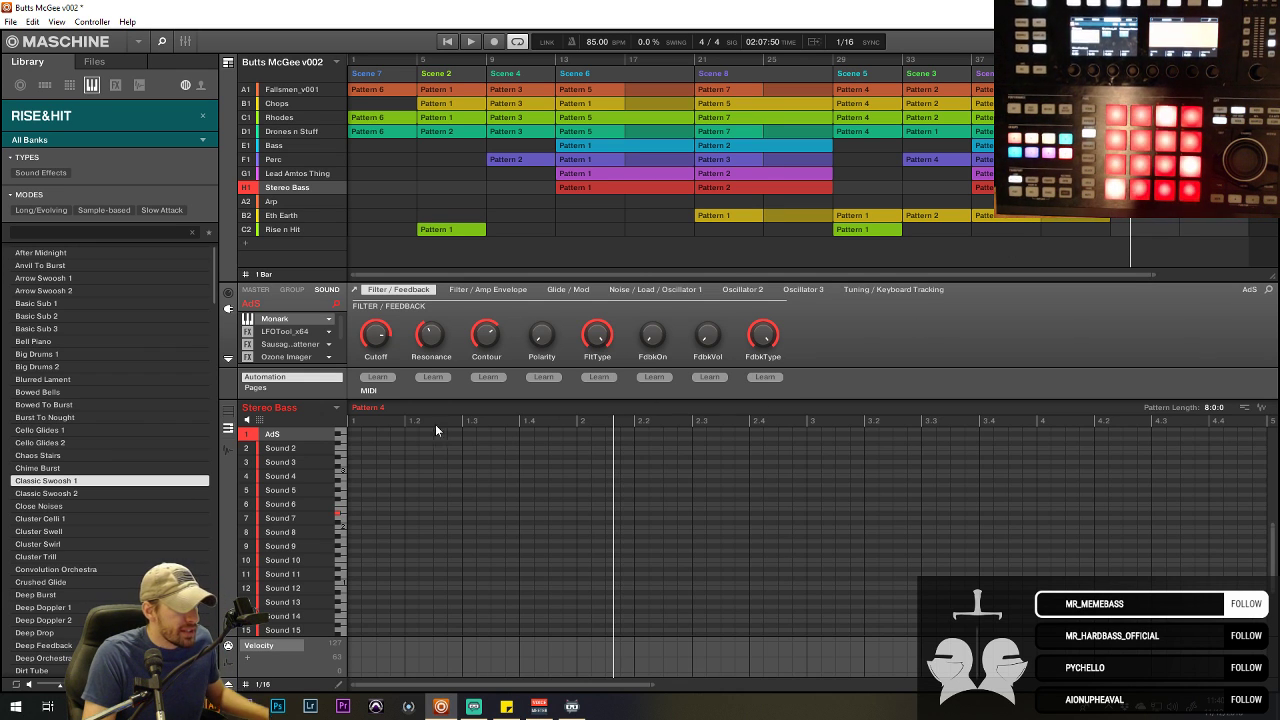
pyautogui.click(349, 421)
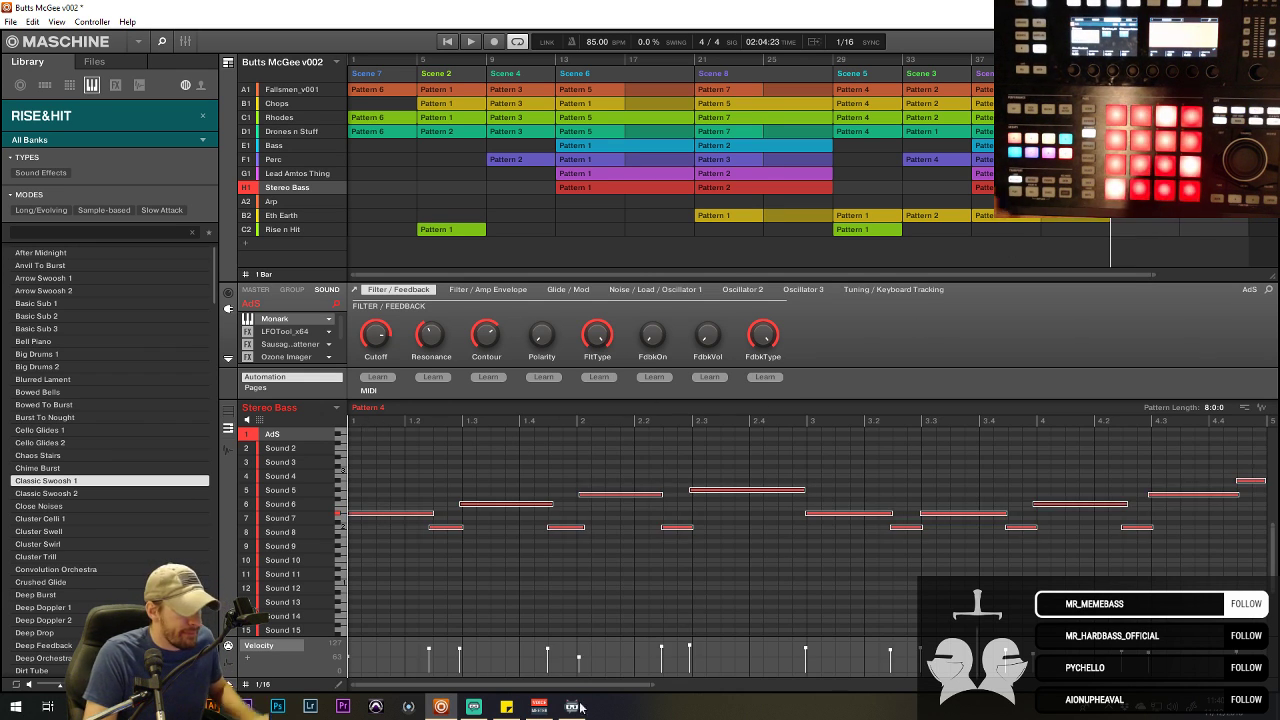
pyautogui.moveTo(567, 689); pyautogui.dragTo(534, 466)
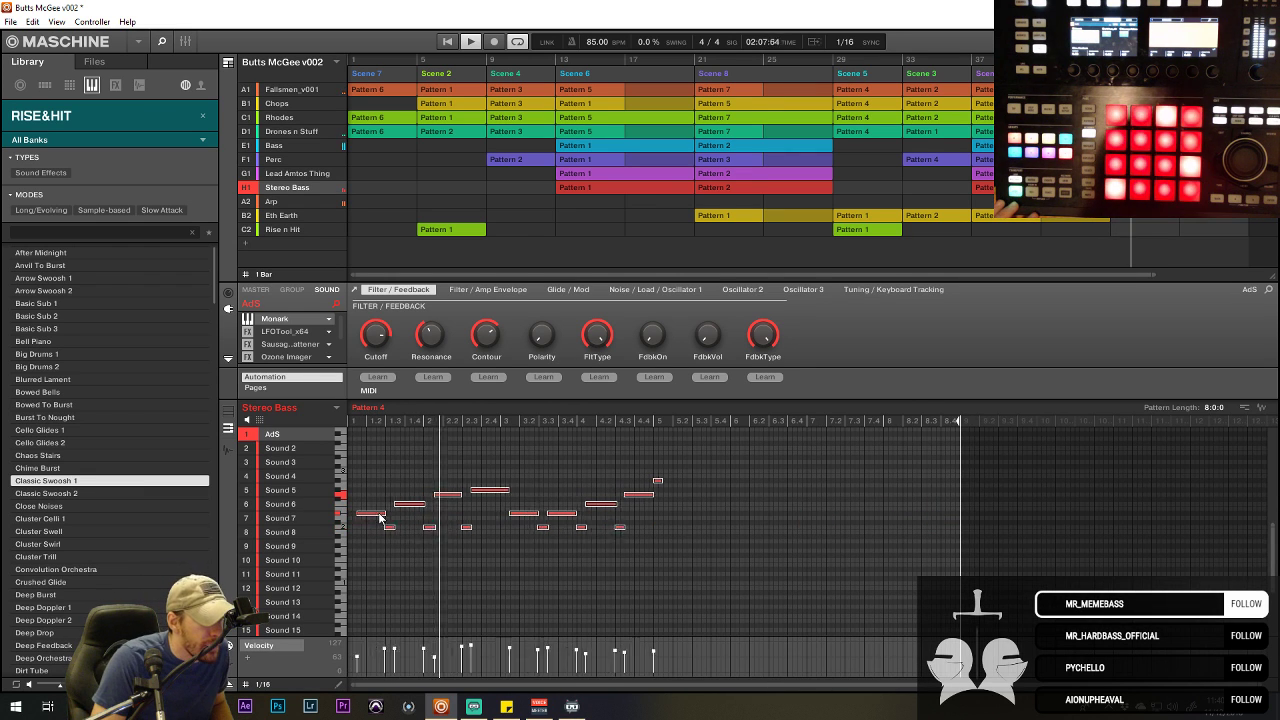
pyautogui.moveTo(371, 514); pyautogui.dragTo(669, 517)
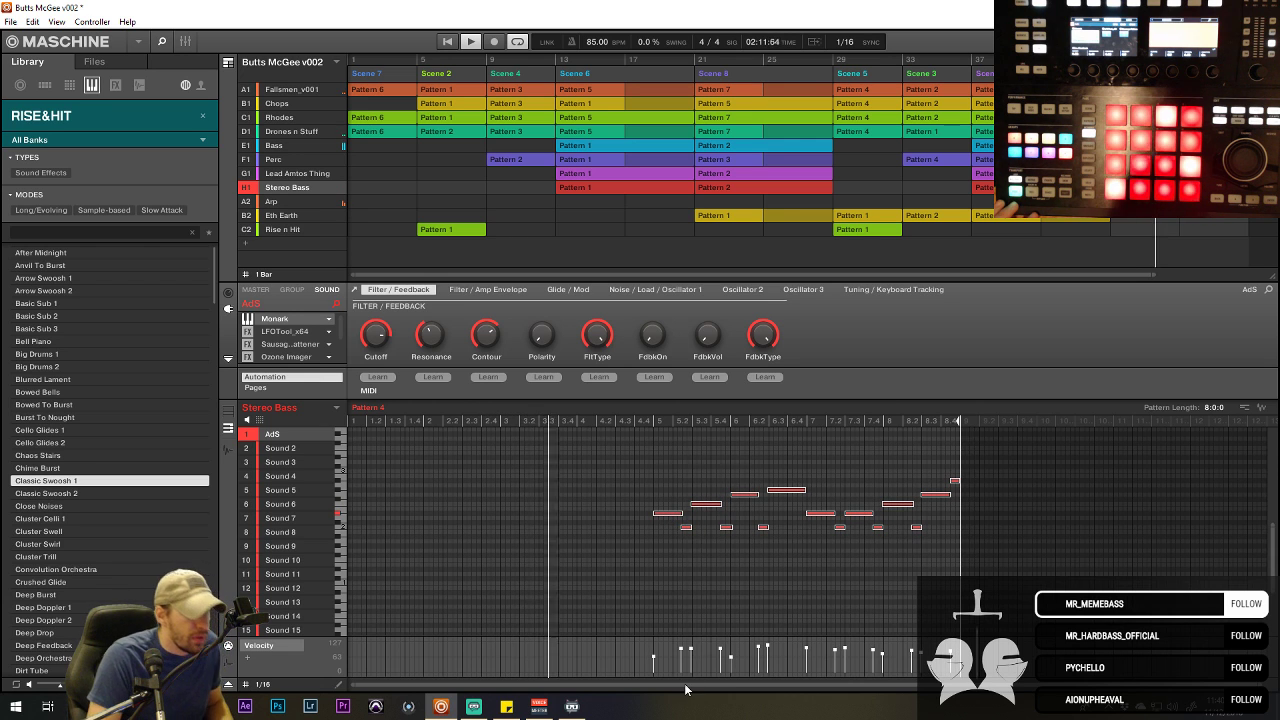
# - Select the Eth Earth group and stop playback
pyautogui.click(297, 217)
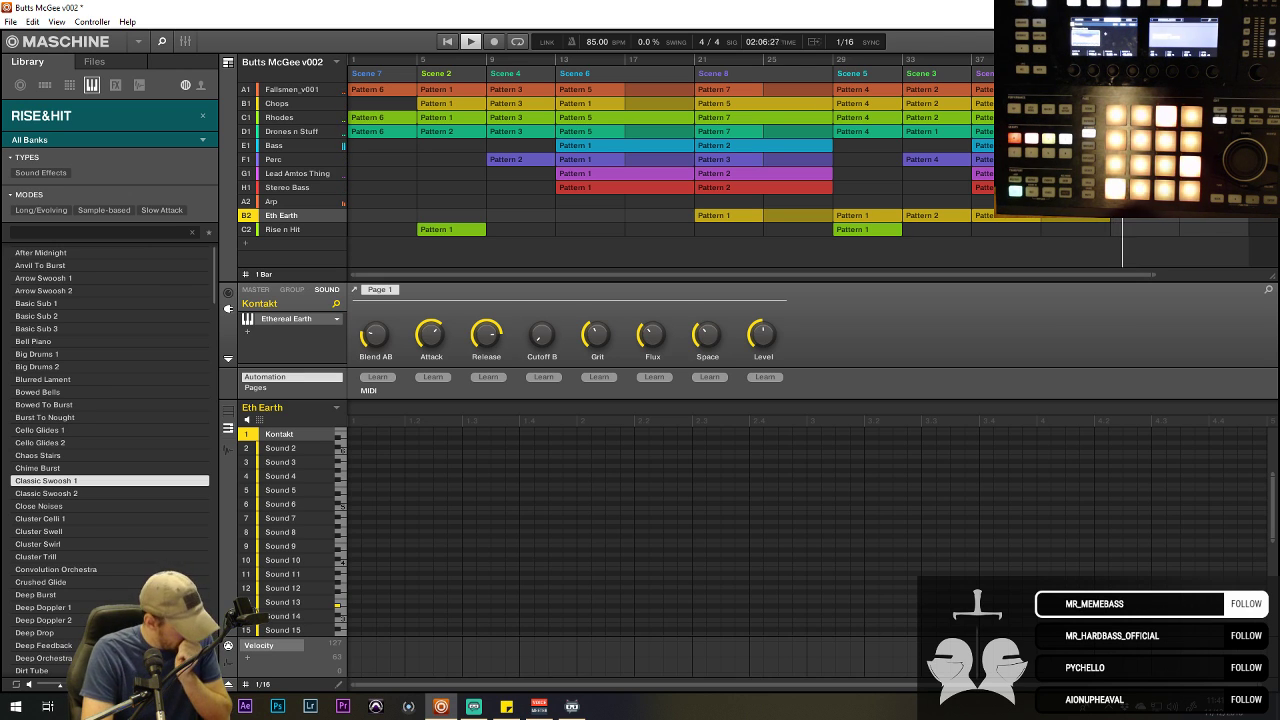
pyautogui.click(470, 41)
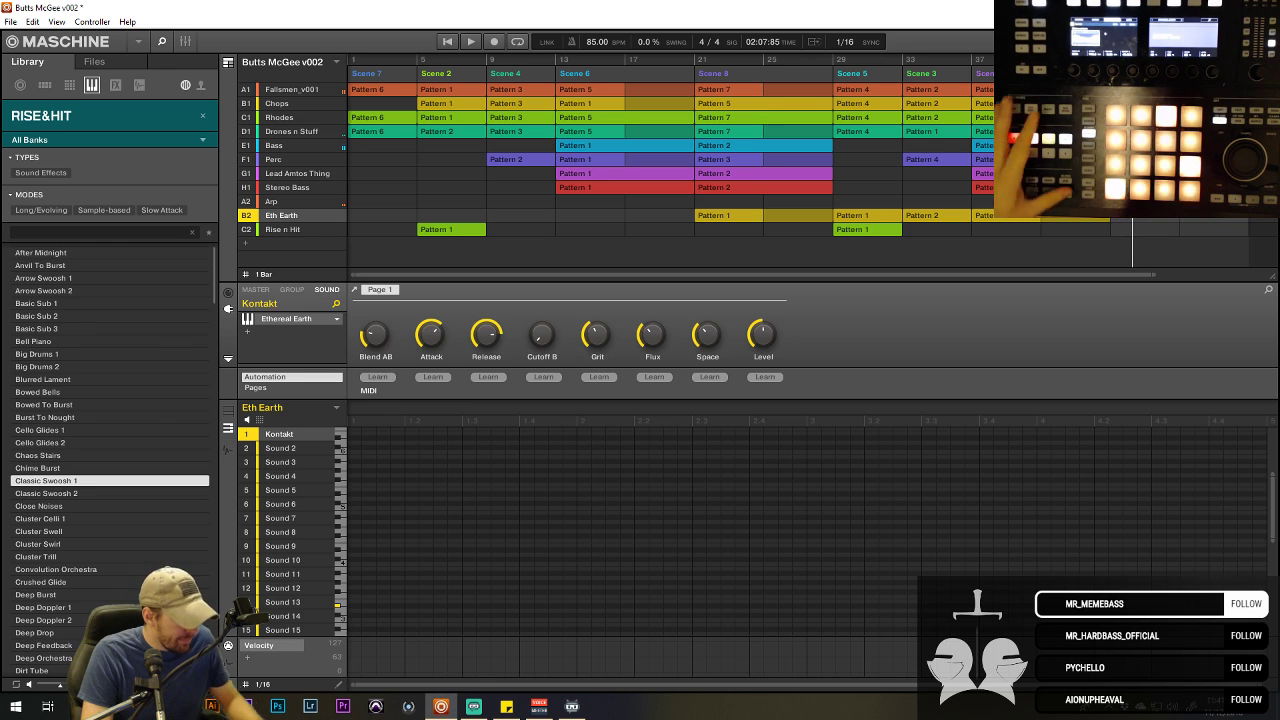